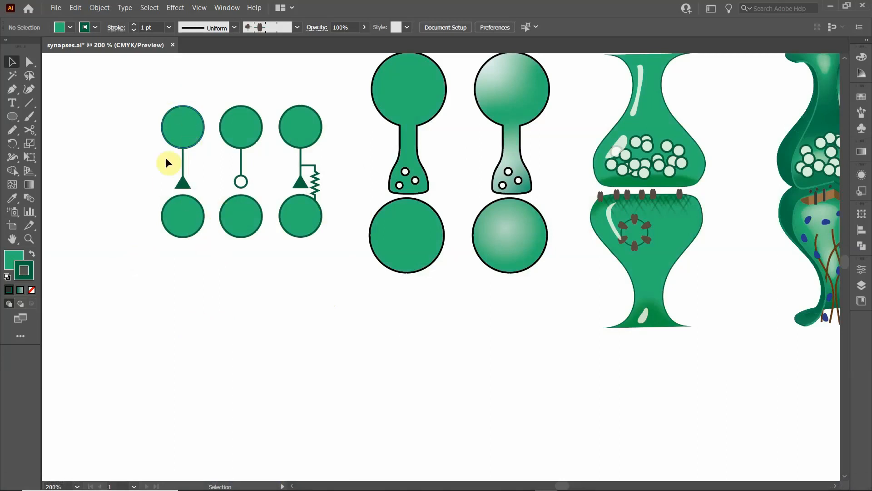
- Draw a small green circle with the Ellipse tool and place it directly beneath the leftmost synapse diagram
{"action": "left_click", "coordinate": [12, 119]}
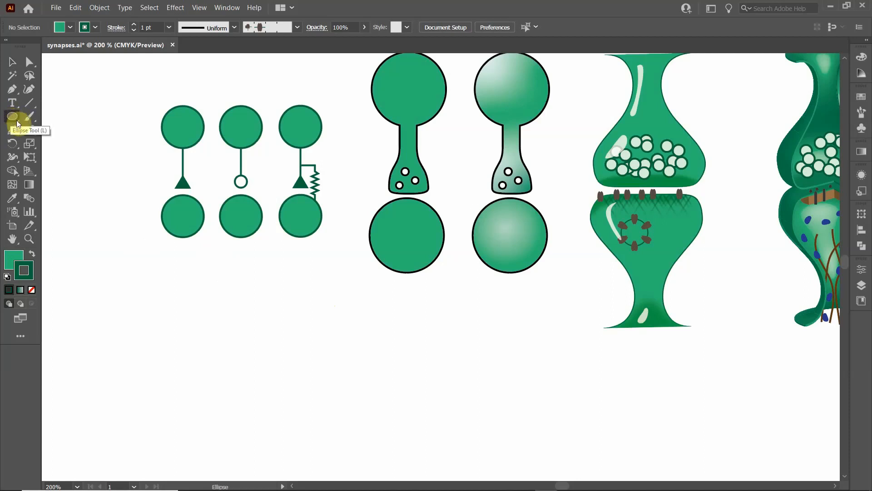
{"action": "left_click", "coordinate": [13, 121]}
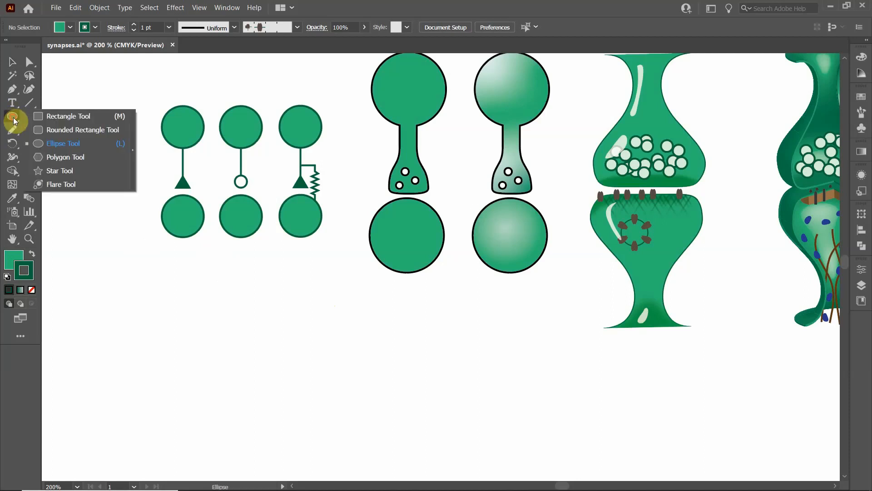
{"action": "left_click", "coordinate": [63, 143]}
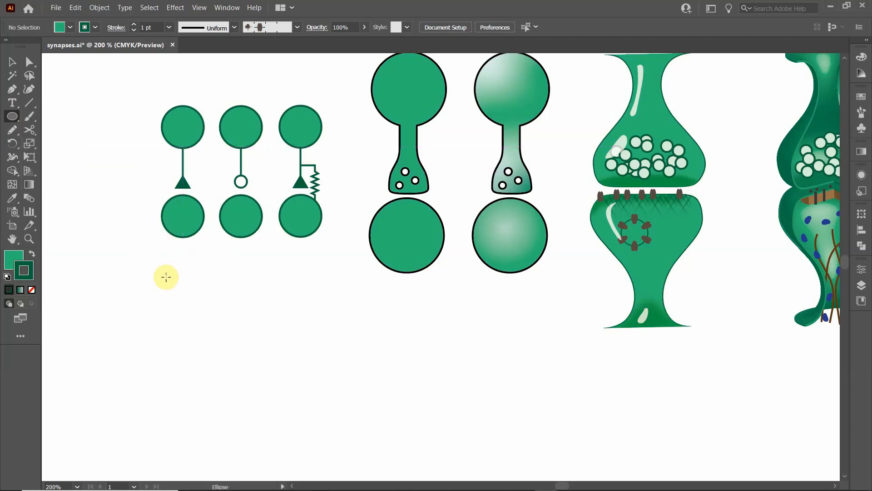
{"action": "left_click_drag", "start_coordinate": [166, 276], "coordinate": [204, 317]}
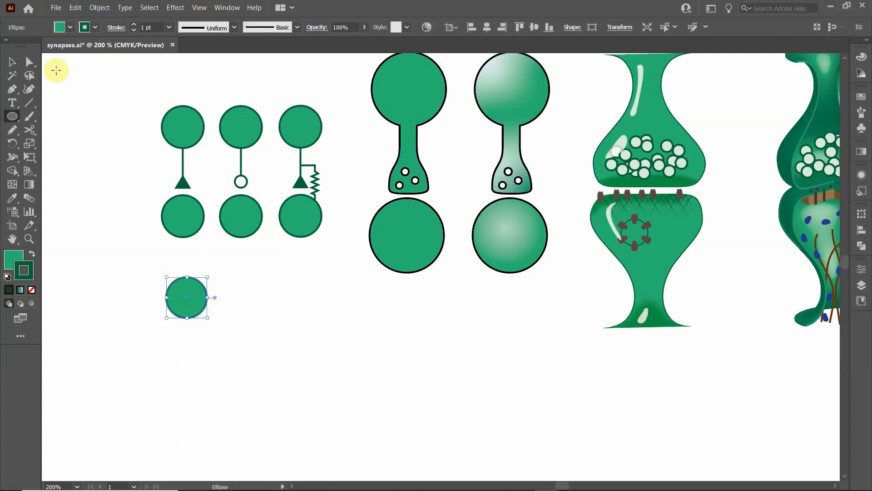
{"action": "left_click", "coordinate": [12, 63]}
{"action": "left_click_drag", "start_coordinate": [188, 297], "coordinate": [184, 292]}
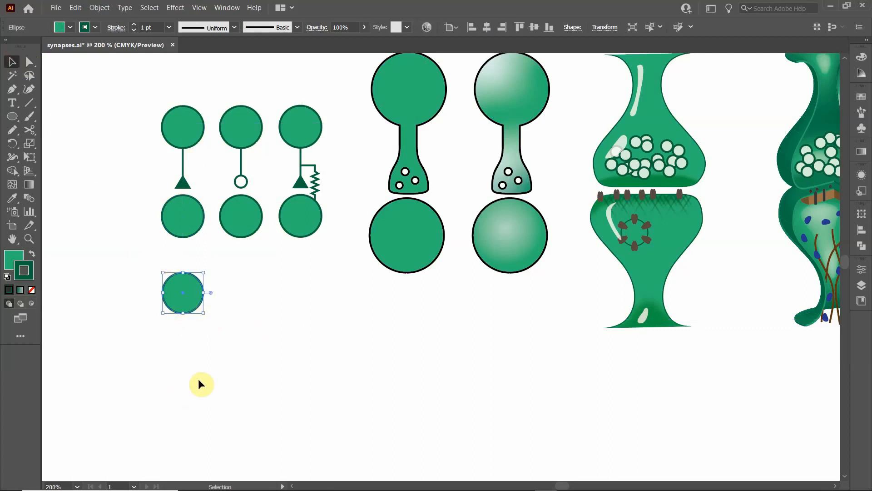
- Duplicate the new circle straight down, leaving a gap between the two circles for a connector
{"action": "left_click", "coordinate": [192, 344]}
{"action": "left_click", "coordinate": [187, 298]}
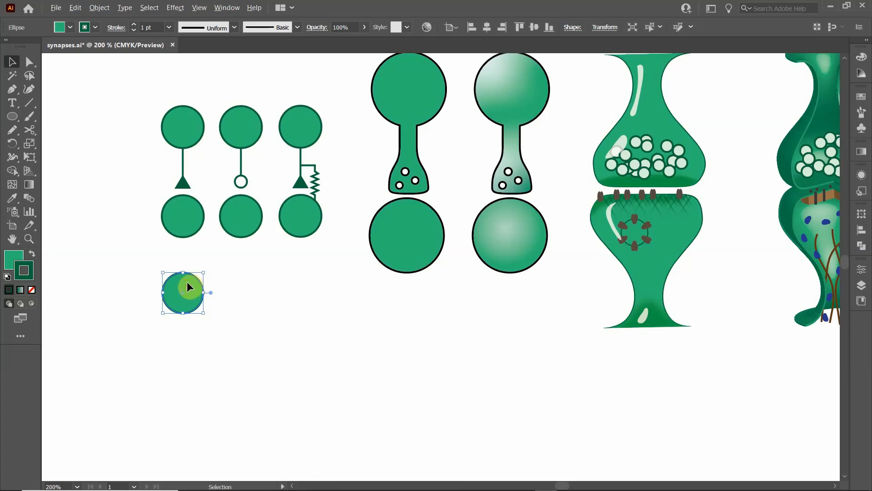
{"action": "left_click_drag", "start_coordinate": [190, 288], "coordinate": [190, 365]}
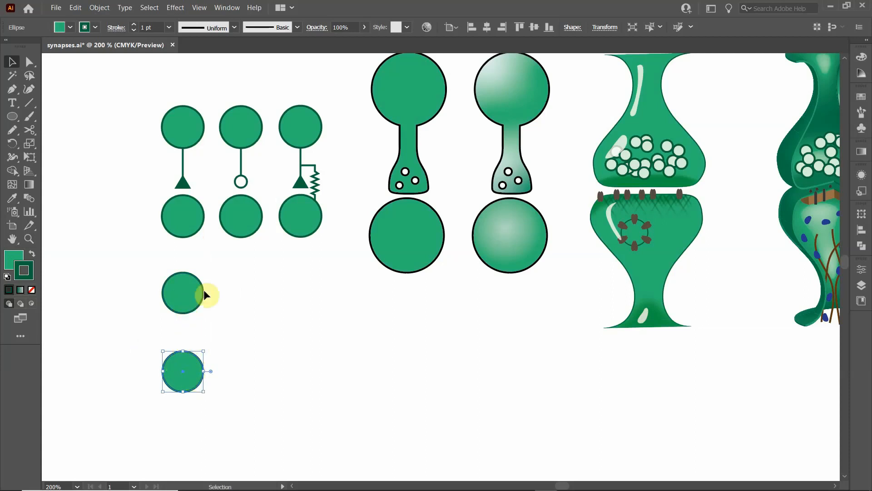
{"action": "left_click", "coordinate": [158, 336]}
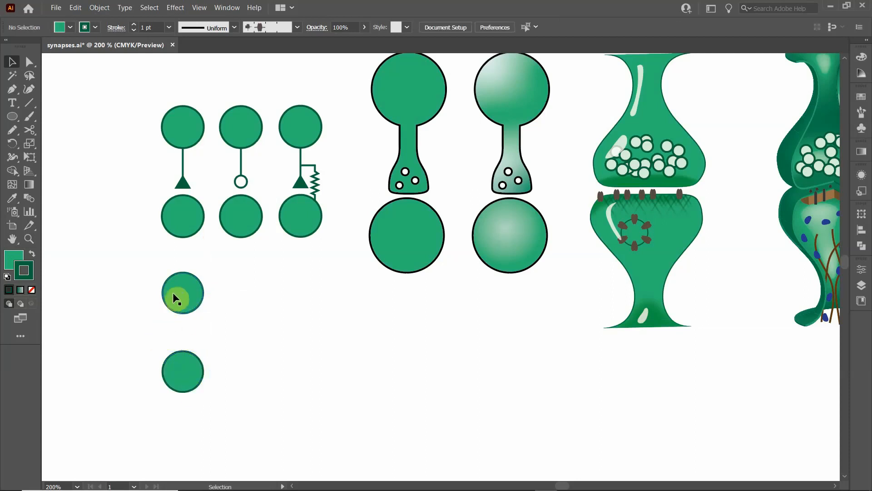
- Draw a vertical line about 21 pt long from inside the upper circle's bottom edge down toward the lower circle
{"action": "left_click", "coordinate": [27, 105]}
{"action": "left_click_drag", "start_coordinate": [183, 328], "coordinate": [182, 303]}
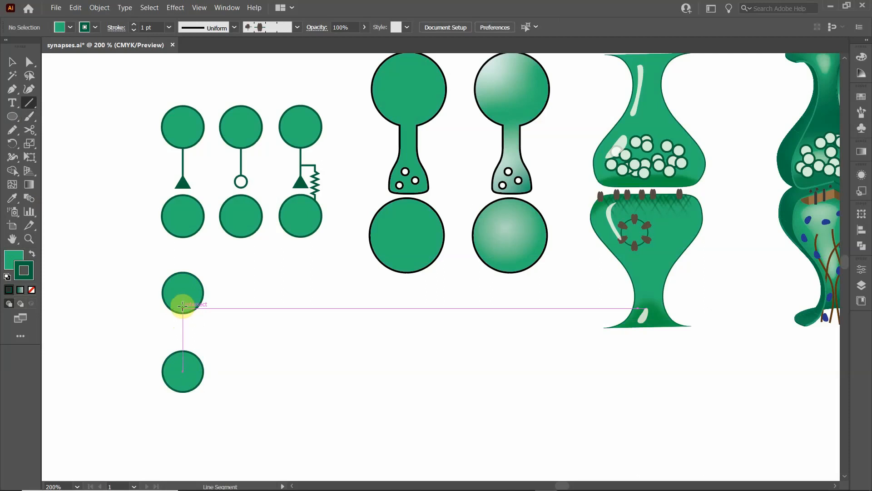
{"action": "left_click_drag", "start_coordinate": [183, 307], "coordinate": [181, 340]}
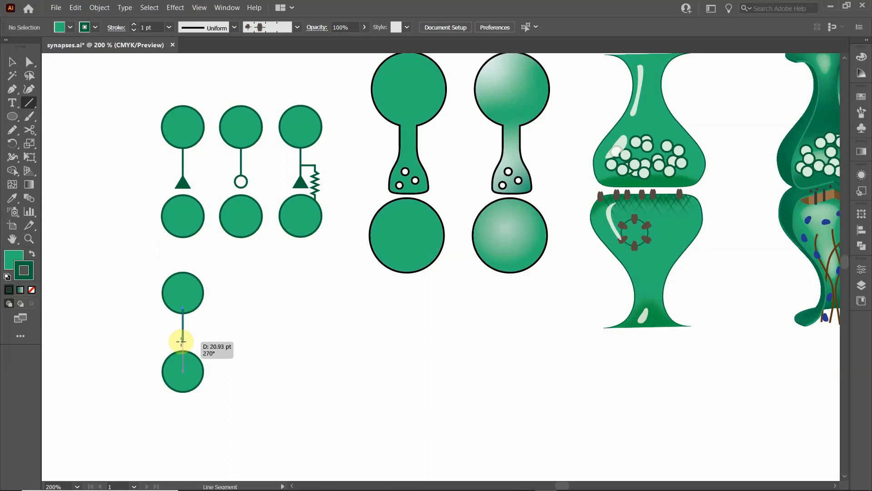
{"action": "left_click_drag", "start_coordinate": [182, 340], "coordinate": [183, 342]}
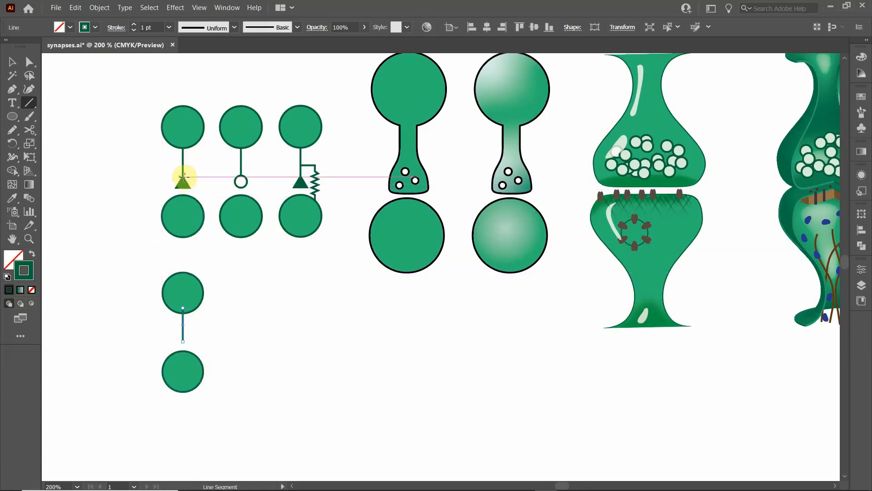
- Apply the solid triangle arrowhead Arrow 23 to the end point of the vertical line
{"action": "left_click", "coordinate": [862, 176]}
{"action": "left_click", "coordinate": [754, 204]}
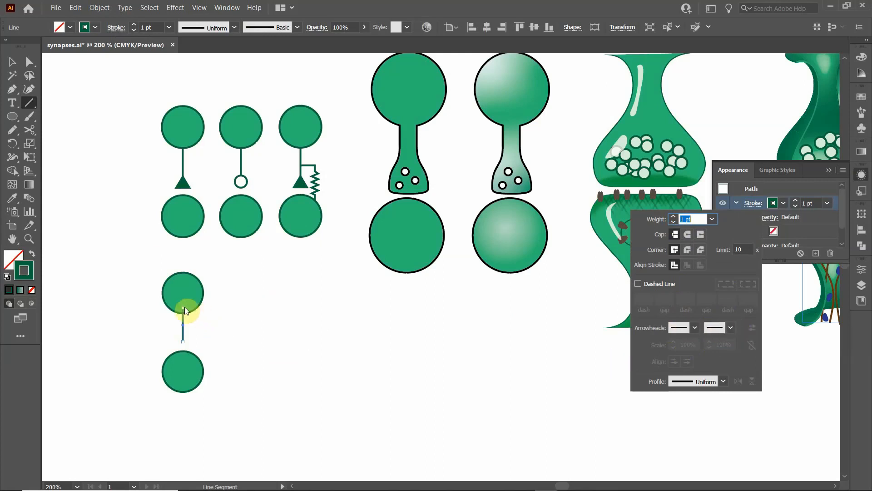
{"action": "left_click_drag", "start_coordinate": [183, 305], "coordinate": [184, 337]}
{"action": "left_click", "coordinate": [731, 327]}
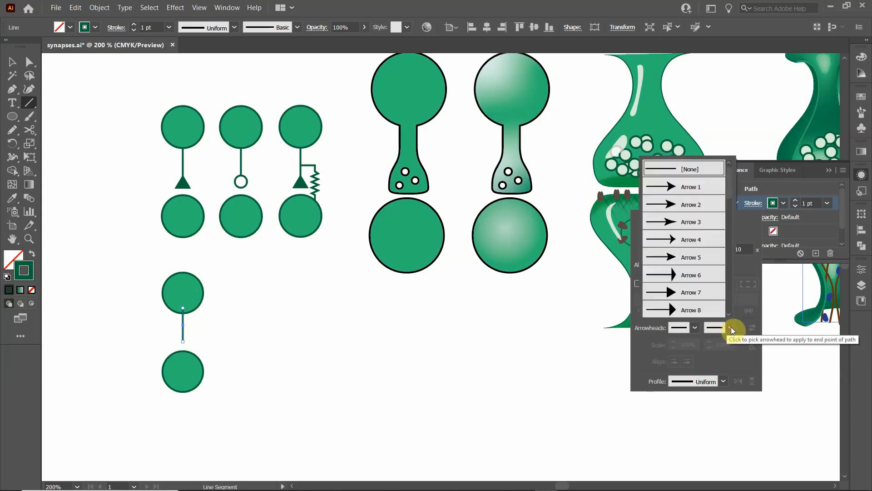
{"action": "scroll", "coordinate": [700, 216], "scroll_direction": "down", "scroll_amount": 7}
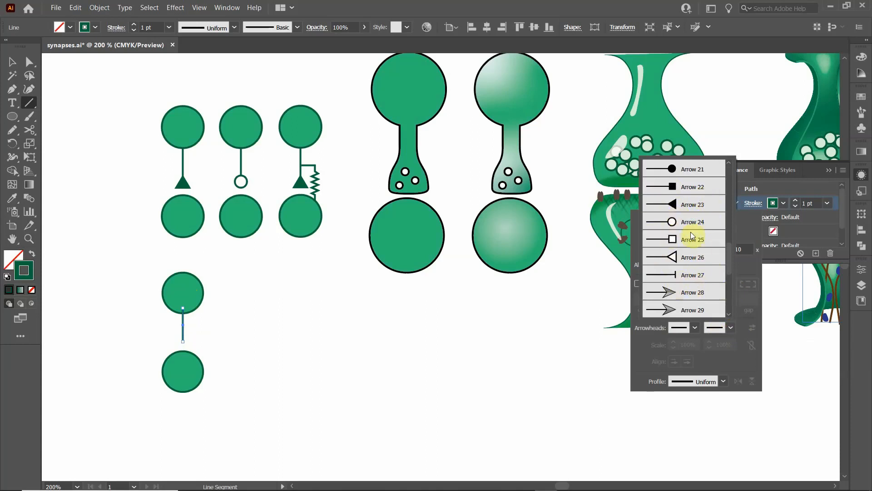
{"action": "left_click", "coordinate": [672, 203]}
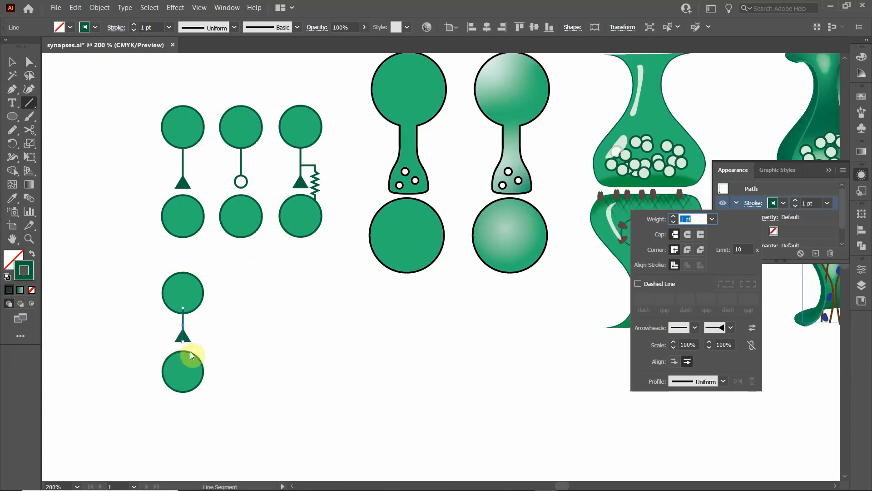
{"action": "left_click", "coordinate": [11, 66]}
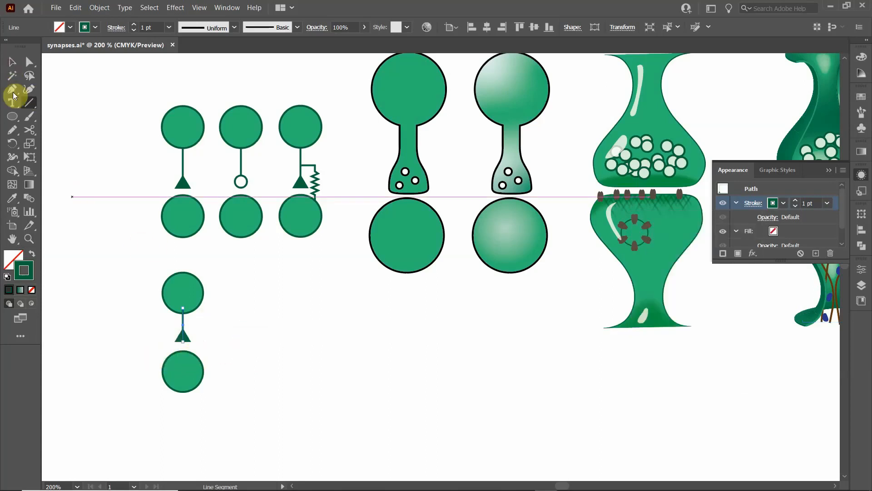
{"action": "left_click", "coordinate": [230, 316]}
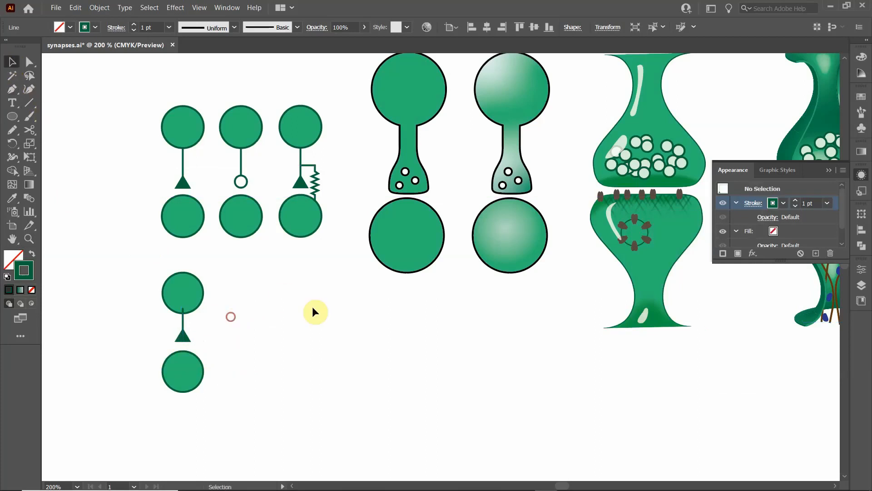
- Bring the upper circle to the front so that it covers the start of the connector line
{"action": "left_click", "coordinate": [188, 284]}
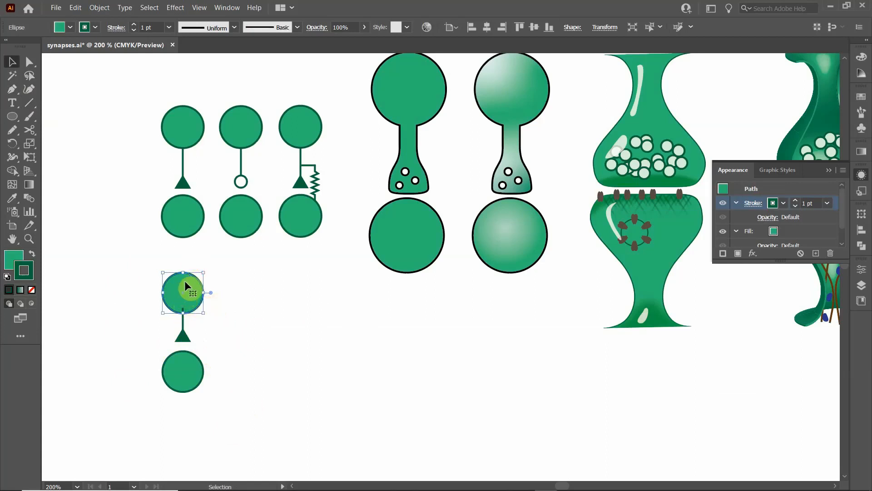
{"action": "right_click", "coordinate": [186, 286]}
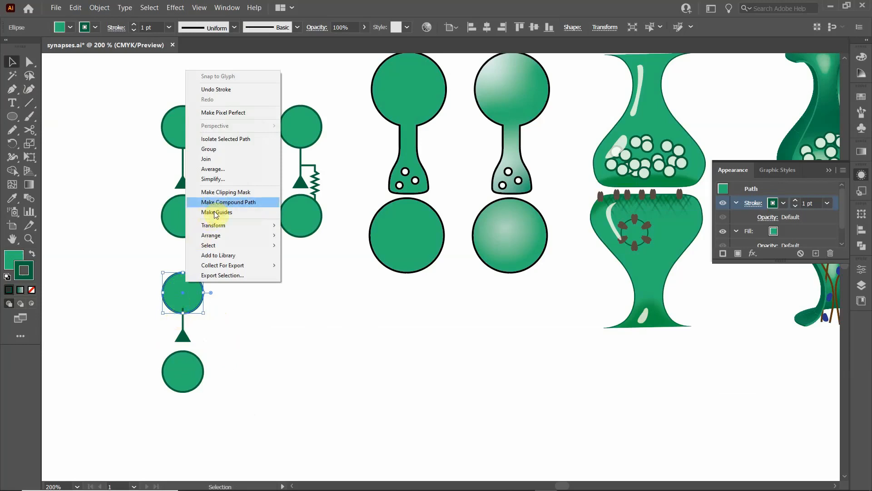
{"action": "mouse_move", "coordinate": [220, 235]}
{"action": "left_click", "coordinate": [299, 240]}
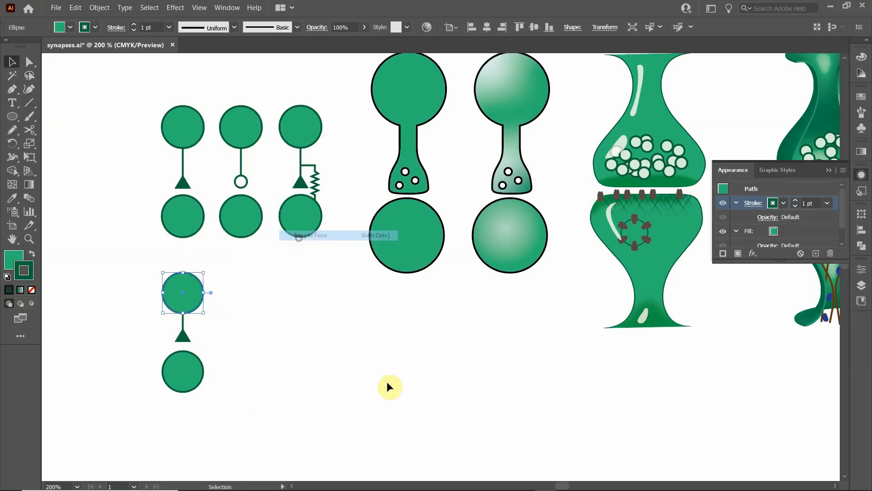
{"action": "left_click", "coordinate": [244, 345]}
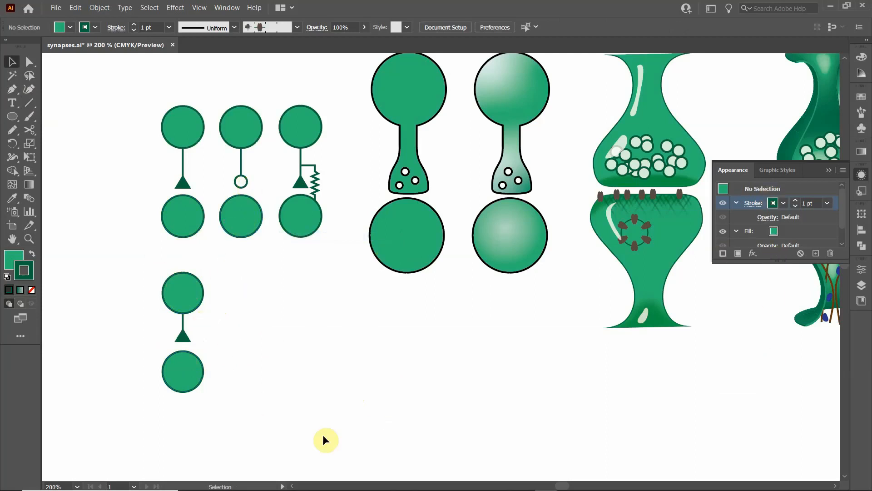
- Change the connector line's end arrowhead to the open triangle, Arrow 26
{"action": "left_click", "coordinate": [184, 341]}
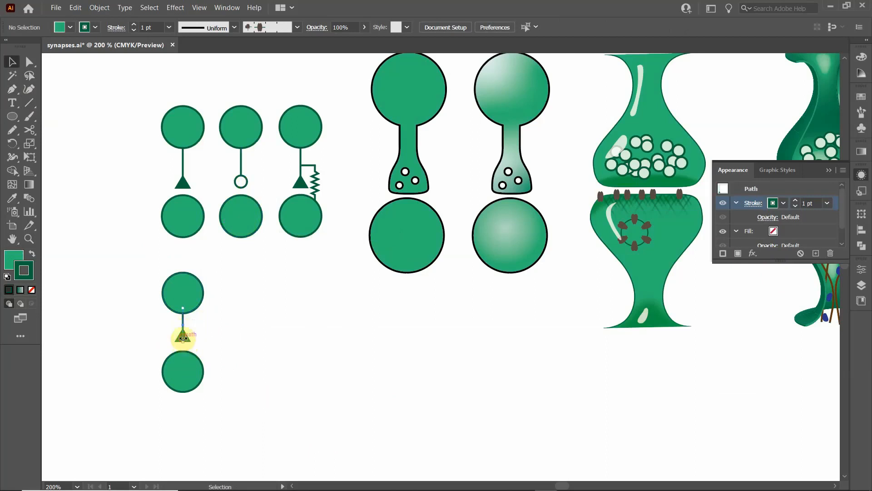
{"action": "left_click", "coordinate": [753, 205]}
{"action": "left_click", "coordinate": [732, 327]}
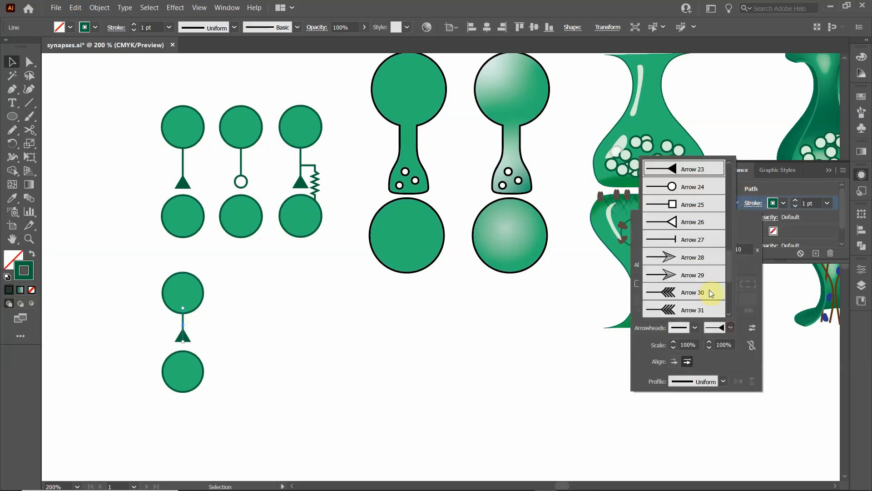
{"action": "left_click", "coordinate": [683, 243]}
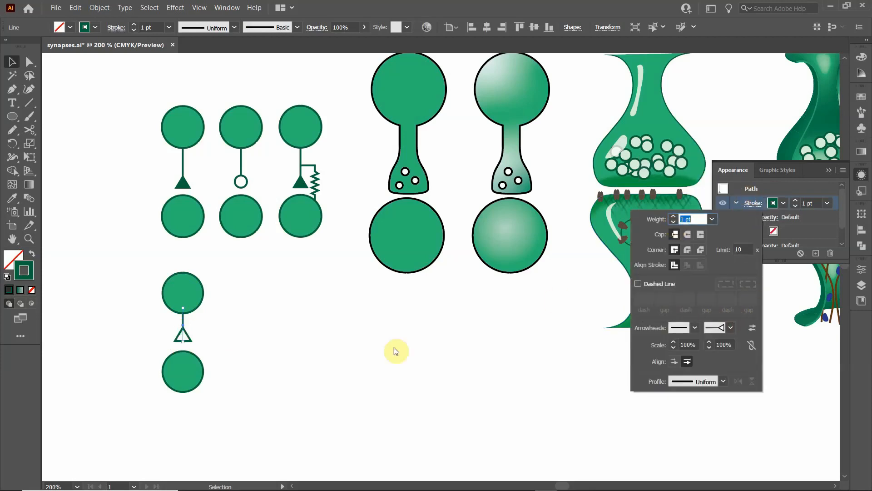
{"action": "left_click", "coordinate": [300, 348]}
{"action": "left_click", "coordinate": [286, 327]}
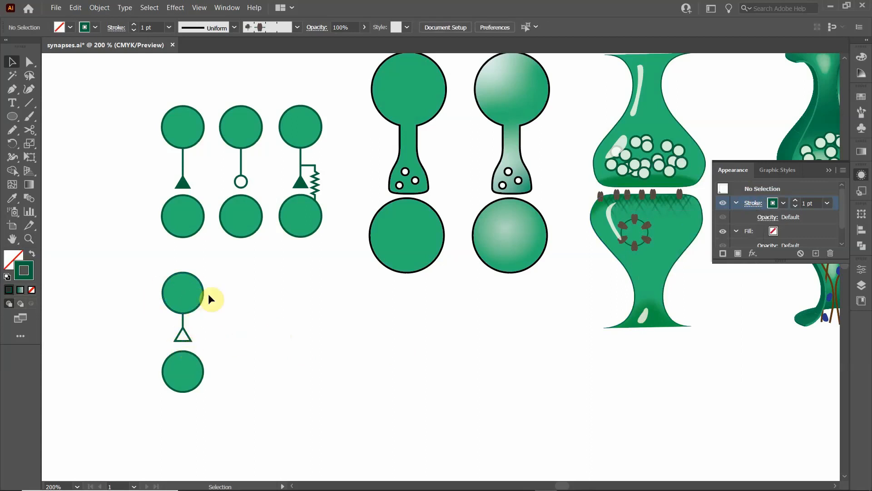
- Expand the appearance of the connector line to turn its arrowhead into editable shapes
{"action": "left_click", "coordinate": [184, 332]}
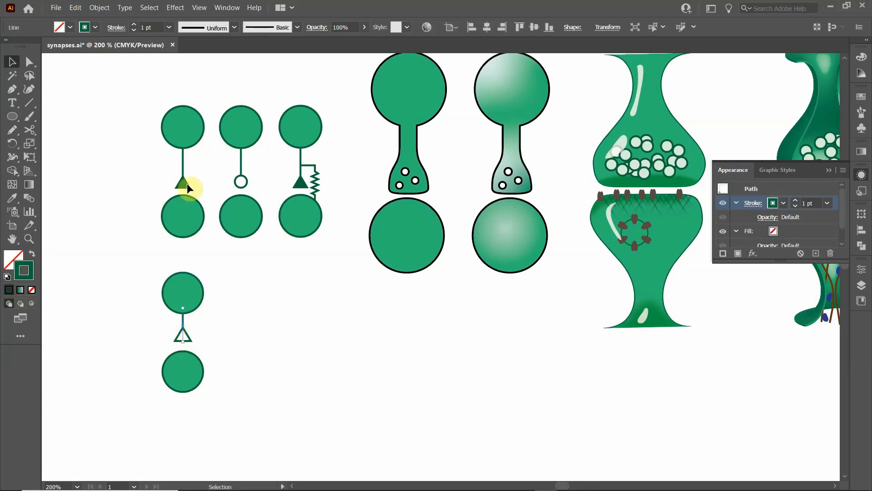
{"action": "left_click", "coordinate": [97, 7]}
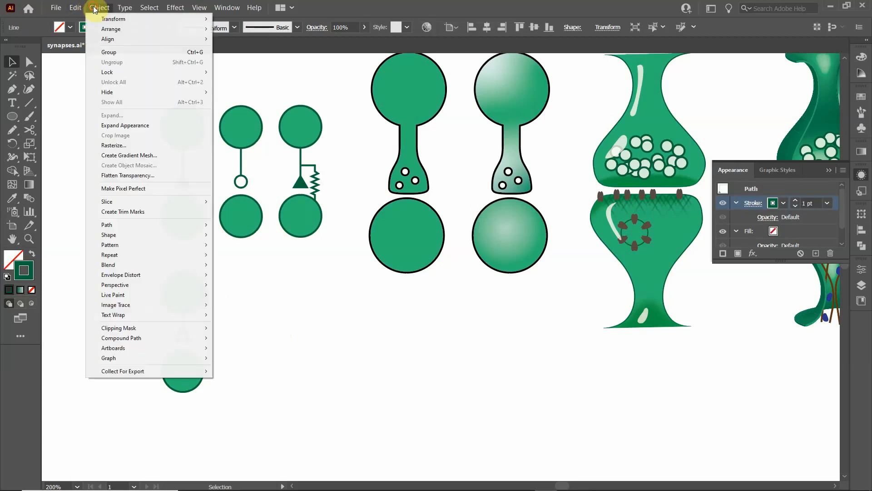
{"action": "left_click", "coordinate": [121, 125]}
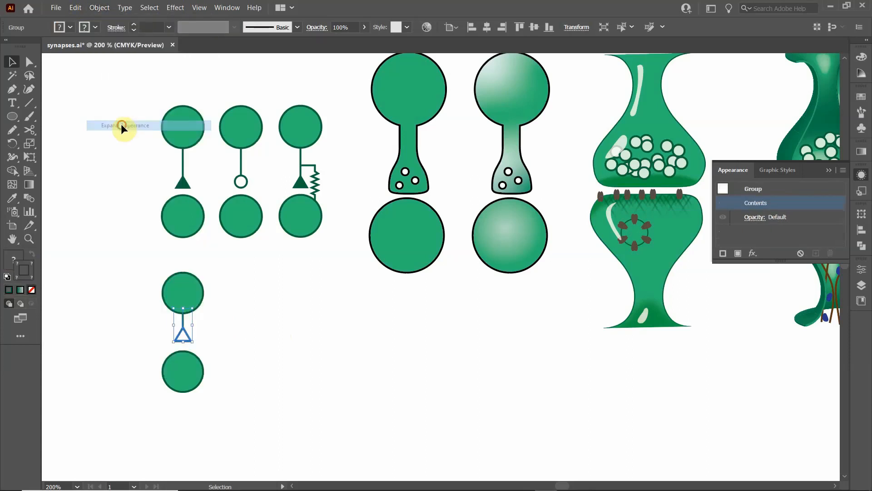
{"action": "left_click", "coordinate": [208, 345]}
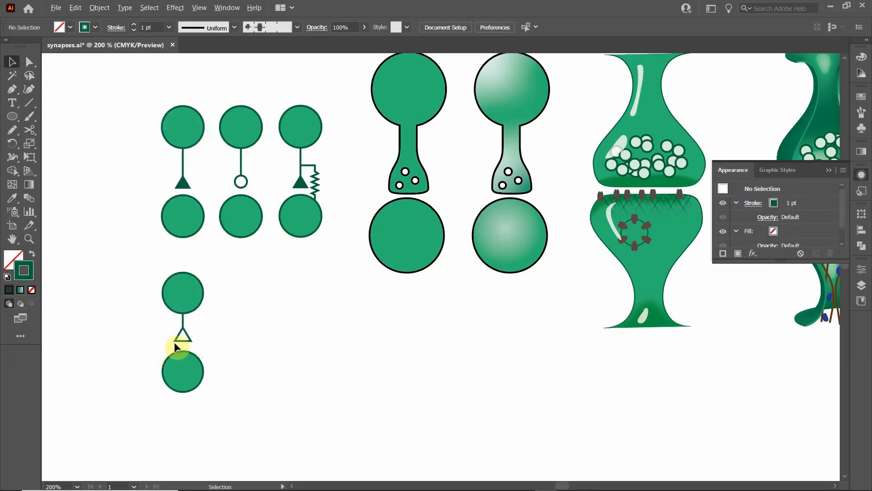
- Isolate the expanded arrowhead's nested group and fill its inner white triangle with the same green as the circles
{"action": "scroll", "coordinate": [174, 342], "scroll_direction": "up", "scroll_amount": 8}
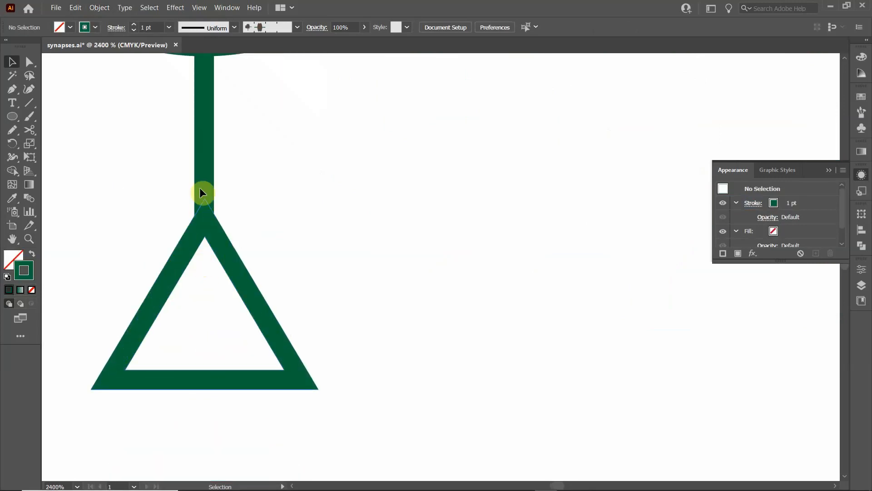
{"action": "left_click", "coordinate": [205, 166]}
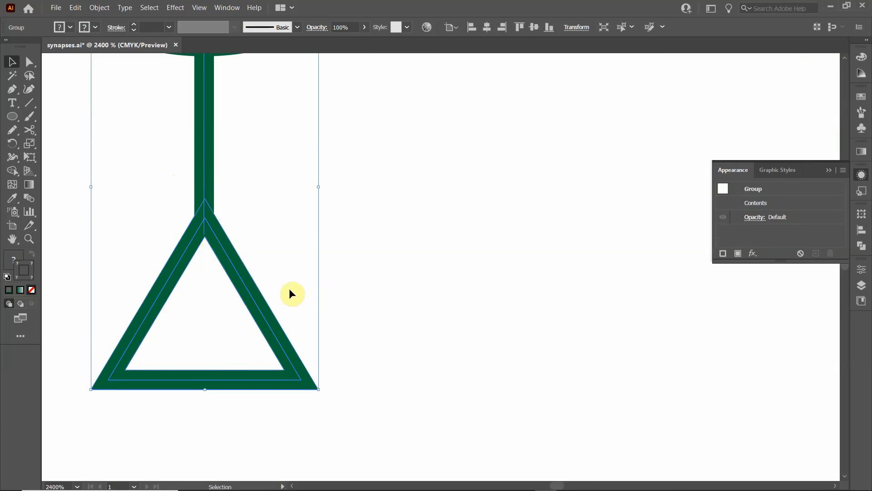
{"action": "double_click", "coordinate": [252, 296]}
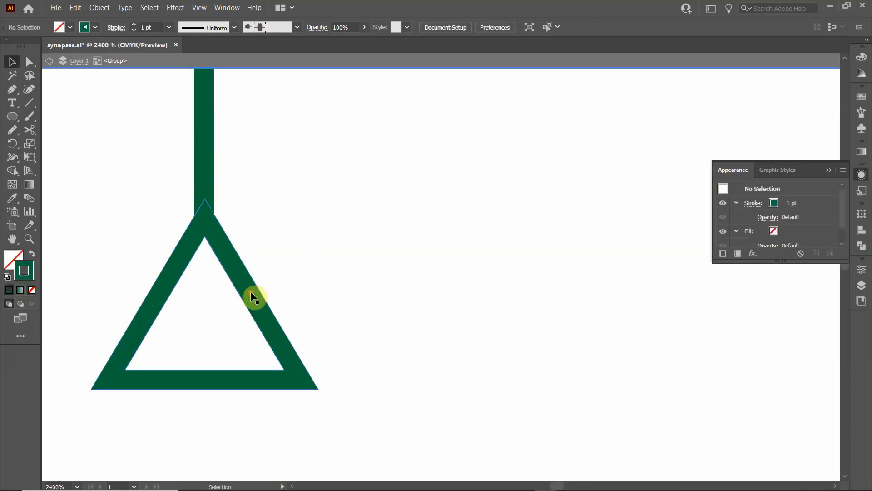
{"action": "left_click", "coordinate": [251, 295]}
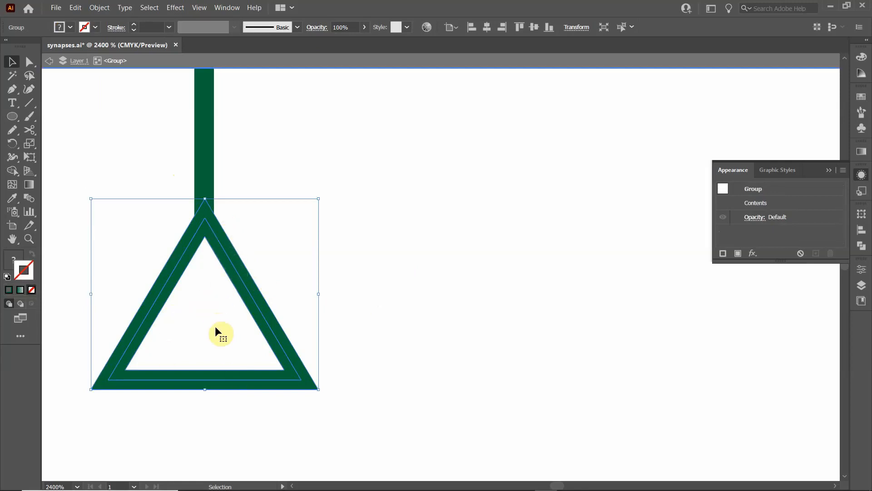
{"action": "double_click", "coordinate": [200, 319]}
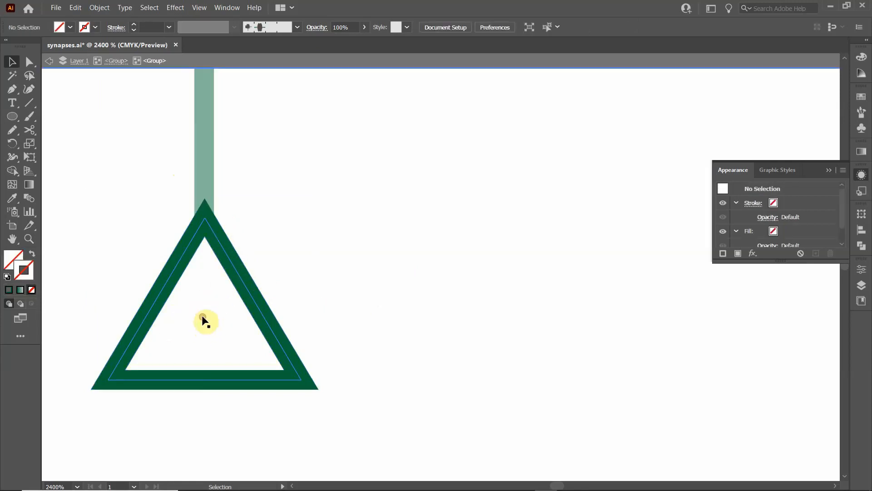
{"action": "left_click", "coordinate": [205, 285]}
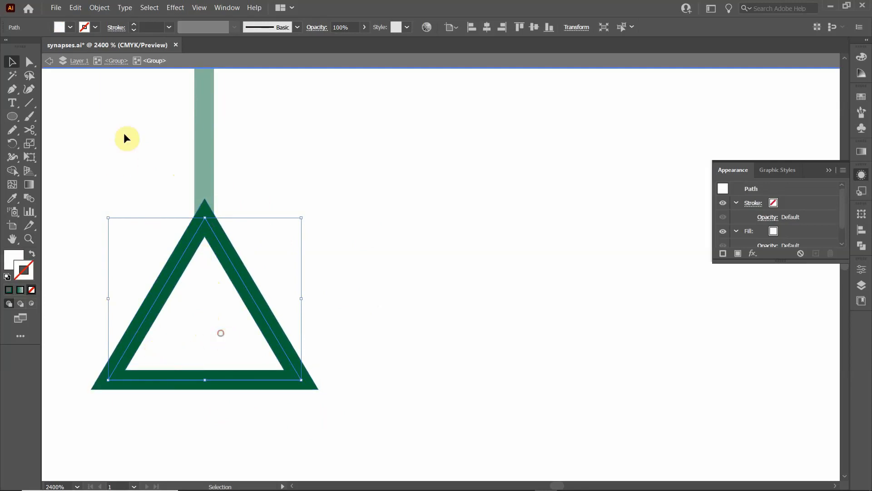
{"action": "left_click", "coordinate": [71, 27]}
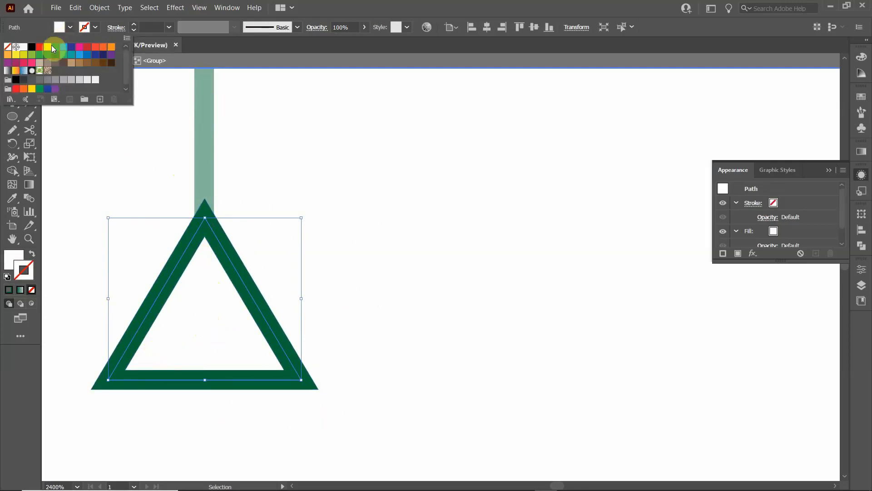
{"action": "left_click", "coordinate": [63, 57]}
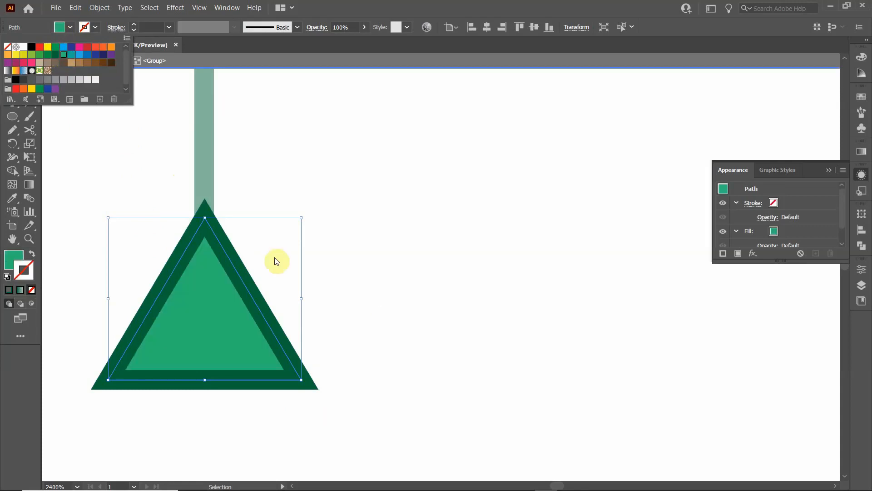
{"action": "double_click", "coordinate": [446, 345]}
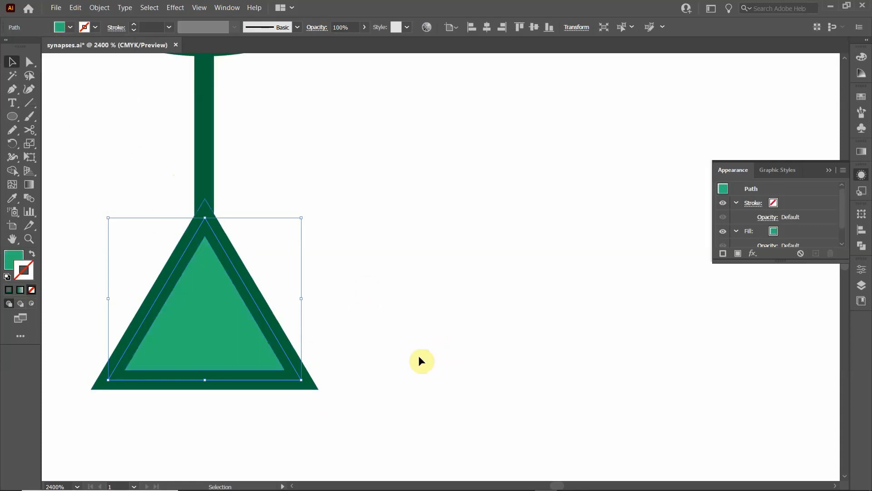
{"action": "scroll", "coordinate": [419, 356], "scroll_direction": "down", "scroll_amount": 4}
{"action": "scroll", "coordinate": [419, 356], "scroll_direction": "down", "scroll_amount": 2}
{"action": "left_click", "coordinate": [468, 362]}
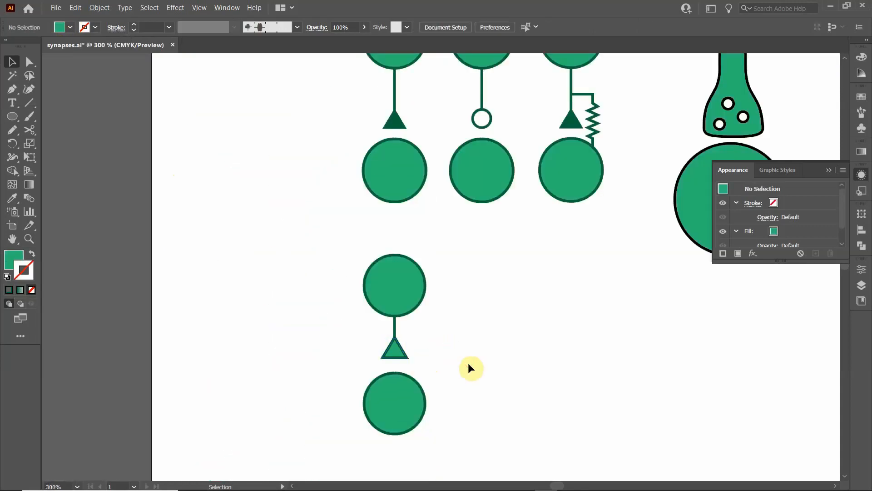
{"action": "left_click_drag", "start_coordinate": [468, 362], "coordinate": [265, 310]}
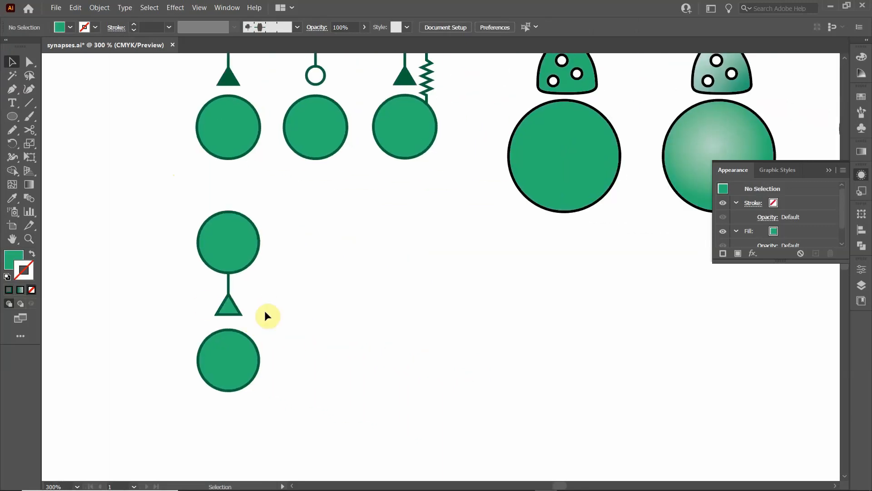
{"action": "left_click", "coordinate": [237, 310]}
{"action": "left_click", "coordinate": [306, 341]}
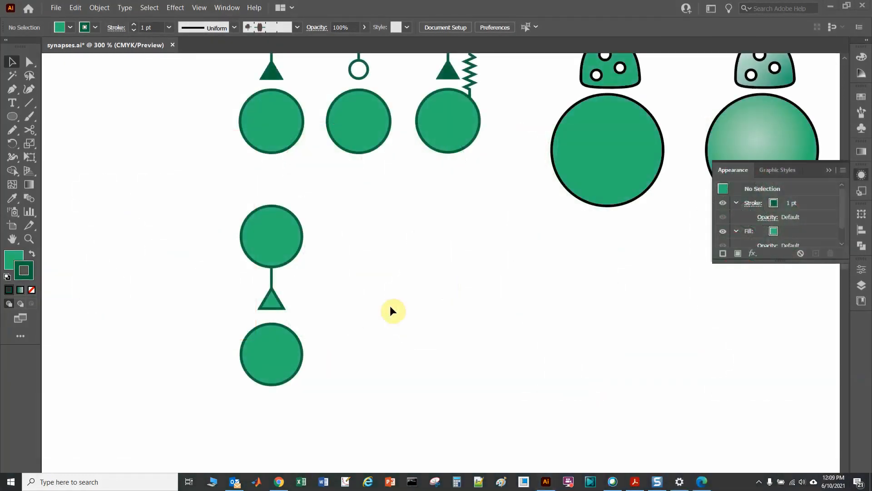
- Copy the first synapse diagram with the solid triangle arrowhead into the empty area below the third diagram
{"action": "left_click_drag", "start_coordinate": [482, 190], "coordinate": [393, 367]}
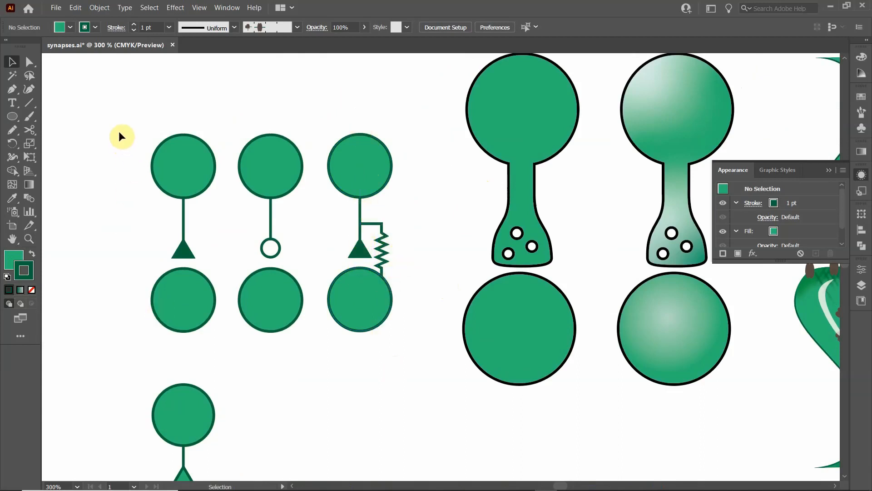
{"action": "left_click_drag", "start_coordinate": [118, 131], "coordinate": [191, 310]}
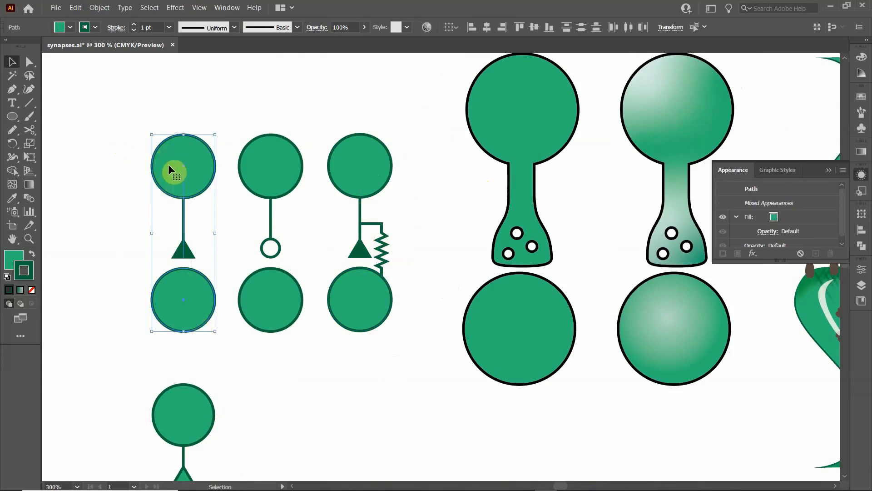
{"action": "left_click_drag", "start_coordinate": [172, 165], "coordinate": [347, 414]}
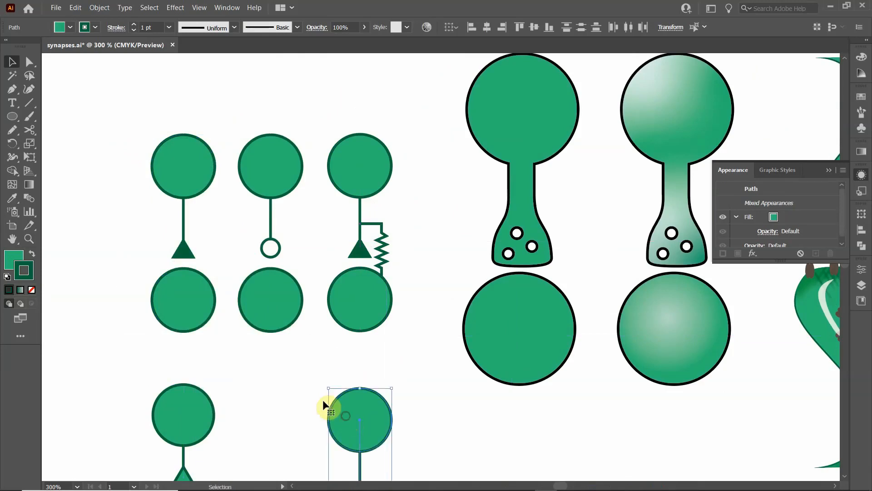
{"action": "scroll", "coordinate": [313, 381], "scroll_direction": "down", "scroll_amount": 5}
{"action": "mouse_move", "coordinate": [376, 211]}
{"action": "left_mouse_down"}
{"action": "mouse_move", "coordinate": [360, 204]}
{"action": "mouse_move", "coordinate": [370, 201]}
{"action": "left_mouse_up"}
{"action": "left_click", "coordinate": [403, 222]}
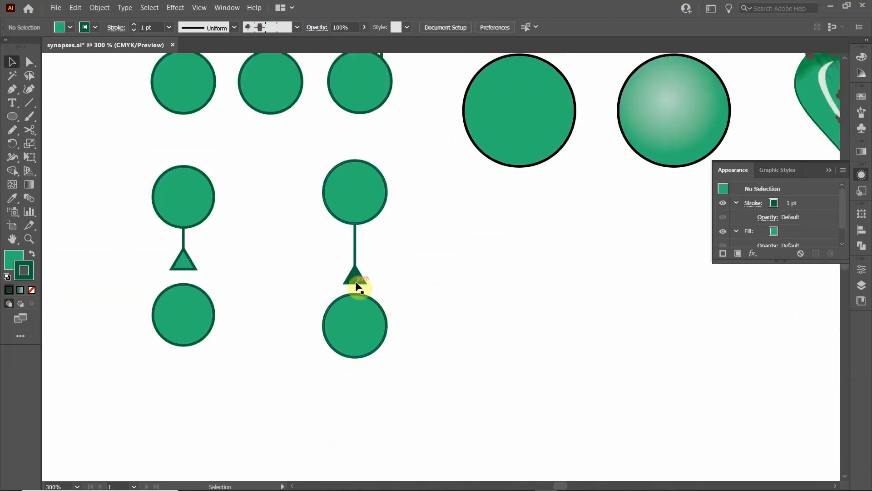
- Draw a short horizontal line with the Line Segment tool, extending right from the copied connector just above its arrowhead
{"action": "scroll", "coordinate": [369, 283], "scroll_direction": "up", "scroll_amount": 2}
{"action": "scroll", "coordinate": [367, 289], "scroll_direction": "up", "scroll_amount": 1}
{"action": "scroll", "coordinate": [367, 288], "scroll_direction": "down", "scroll_amount": 1}
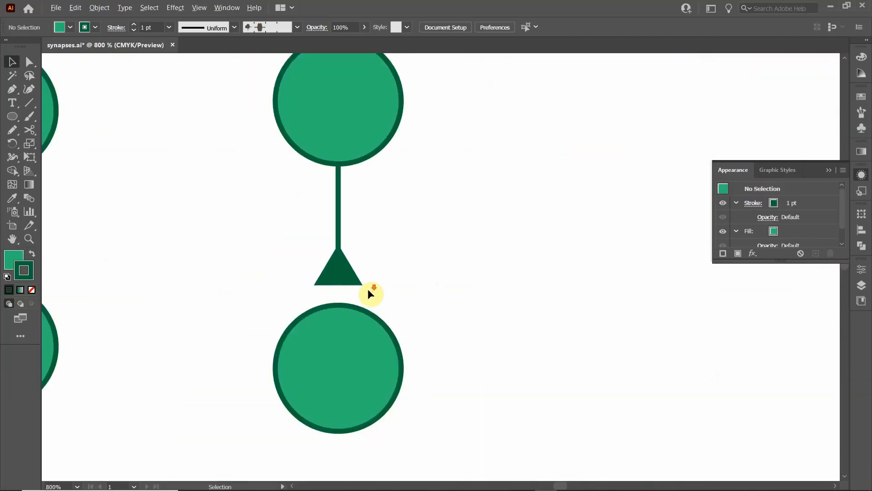
{"action": "scroll", "coordinate": [367, 288], "scroll_direction": "up", "scroll_amount": 1}
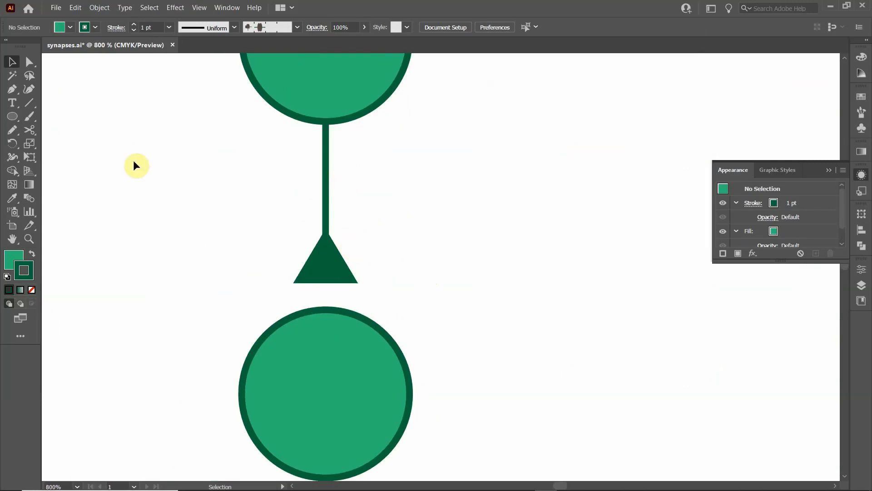
{"action": "left_click", "coordinate": [28, 103]}
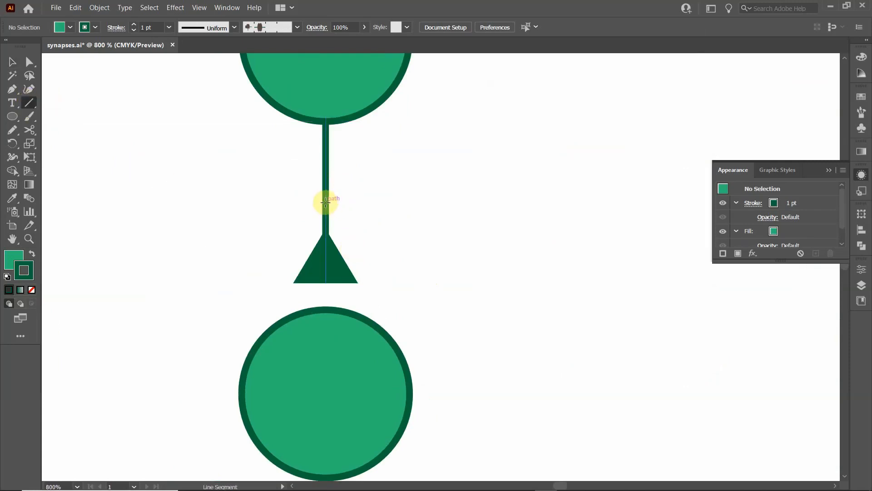
{"action": "mouse_move", "coordinate": [325, 201]}
{"action": "left_mouse_down"}
{"action": "mouse_move", "coordinate": [387, 204]}
{"action": "mouse_move", "coordinate": [392, 218]}
{"action": "mouse_move", "coordinate": [394, 202]}
{"action": "mouse_move", "coordinate": [367, 202]}
{"action": "mouse_move", "coordinate": [413, 206]}
{"action": "mouse_move", "coordinate": [396, 204]}
{"action": "left_mouse_up"}
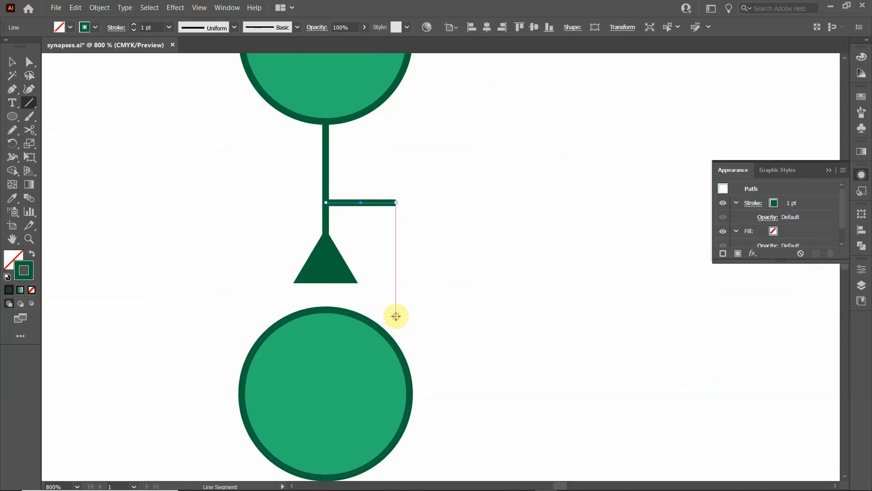
- Draw a vertical line linking the horizontal line's free end with the level of the lower circle's upper edge
{"action": "left_click_drag", "start_coordinate": [396, 315], "coordinate": [401, 285]}
{"action": "key", "text": "ctrl+z"}
{"action": "left_click_drag", "start_coordinate": [396, 314], "coordinate": [454, 266]}
- Join the horizontal and vertical branch lines into one continuous path with a square corner
{"action": "left_click", "coordinate": [12, 64]}
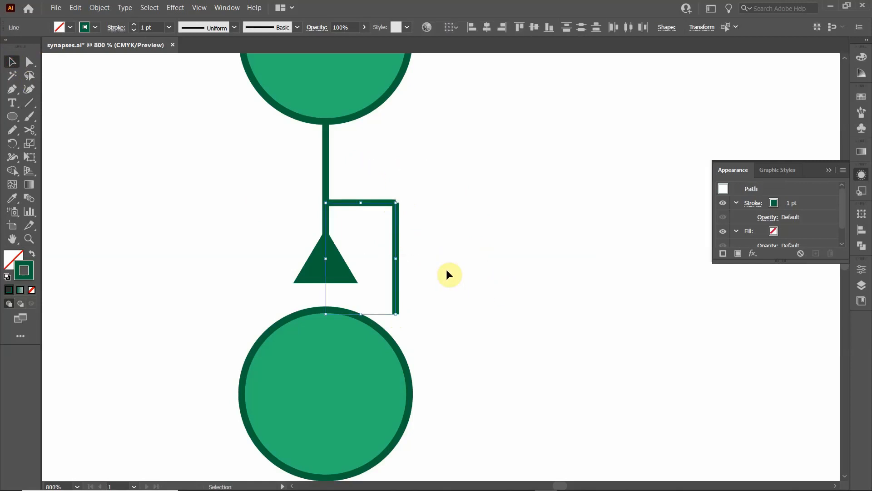
{"action": "key", "text": "a"}
{"action": "key", "text": "ctrl+j"}
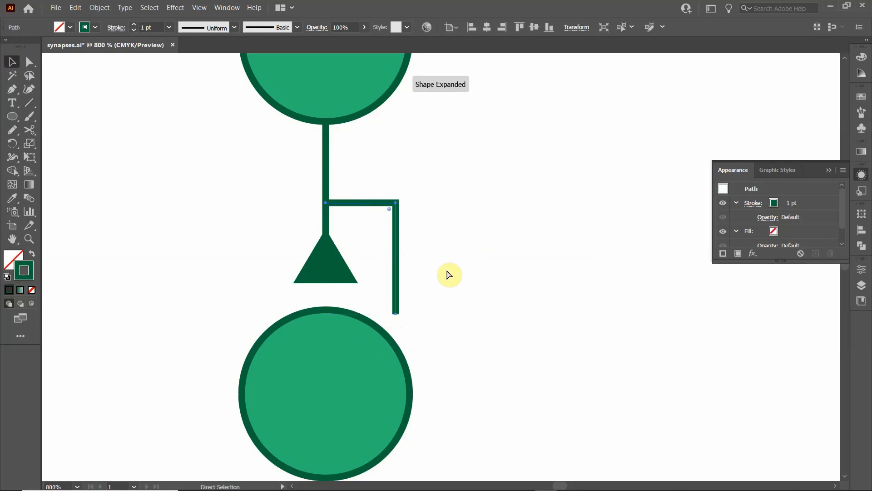
{"action": "key", "text": "v"}
{"action": "left_click", "coordinate": [449, 236]}
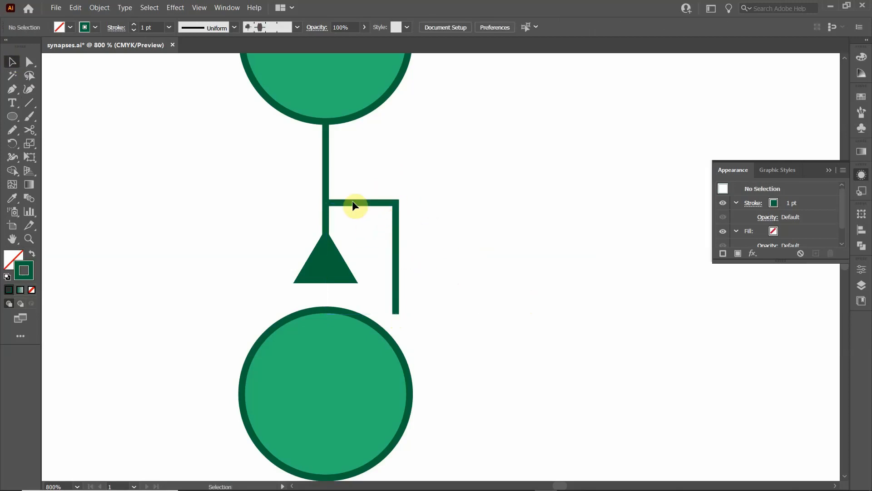
- Move the branch path's bottom anchor point straight down so that it meets the outline of the lower circle
{"action": "left_click", "coordinate": [399, 301]}
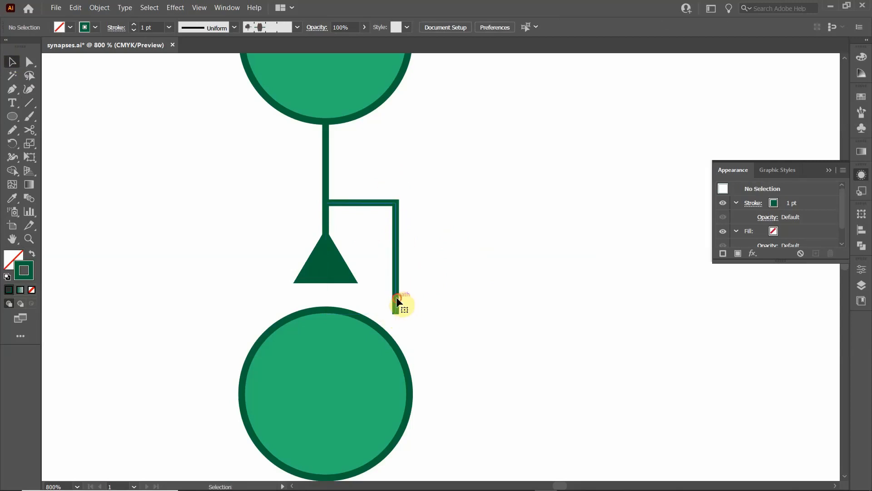
{"action": "left_click", "coordinate": [29, 61]}
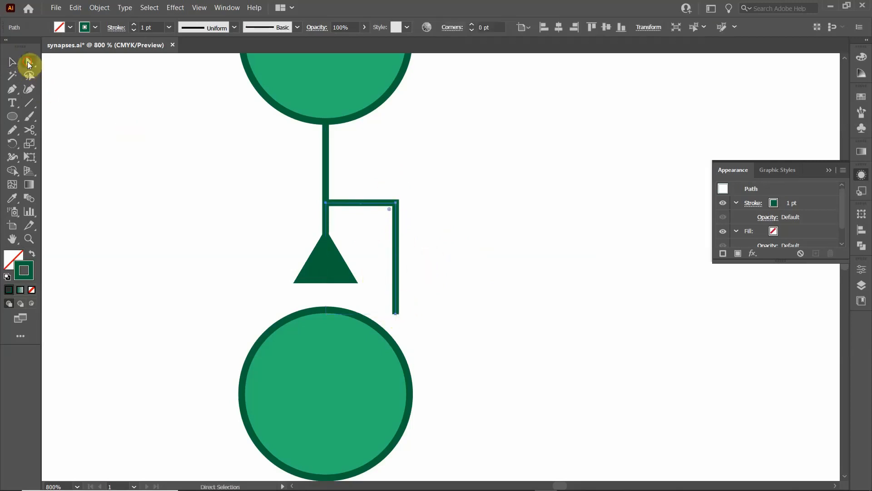
{"action": "left_click", "coordinate": [450, 280]}
{"action": "left_click", "coordinate": [396, 313]}
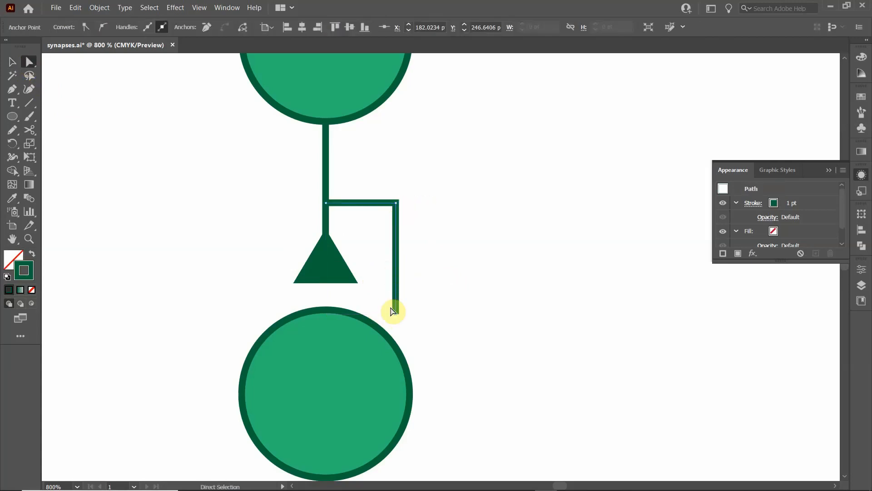
{"action": "left_click_drag", "start_coordinate": [393, 312], "coordinate": [395, 345]}
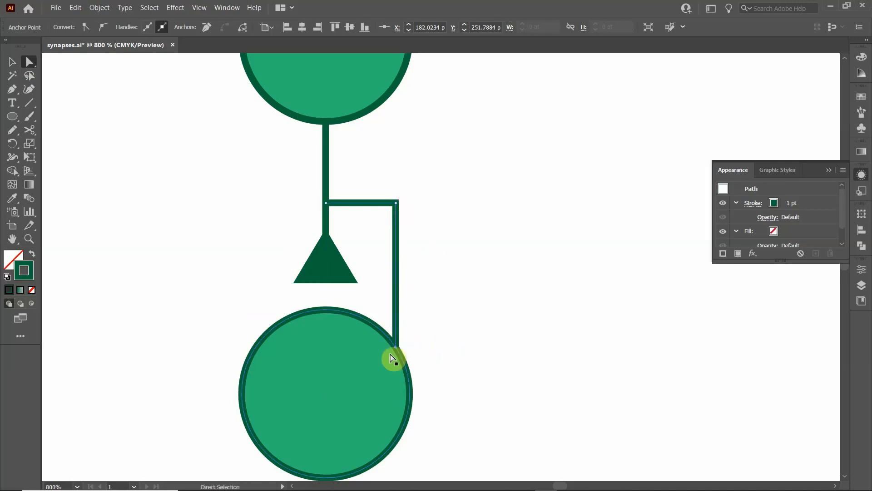
{"action": "left_click", "coordinate": [13, 61]}
{"action": "left_click", "coordinate": [177, 129]}
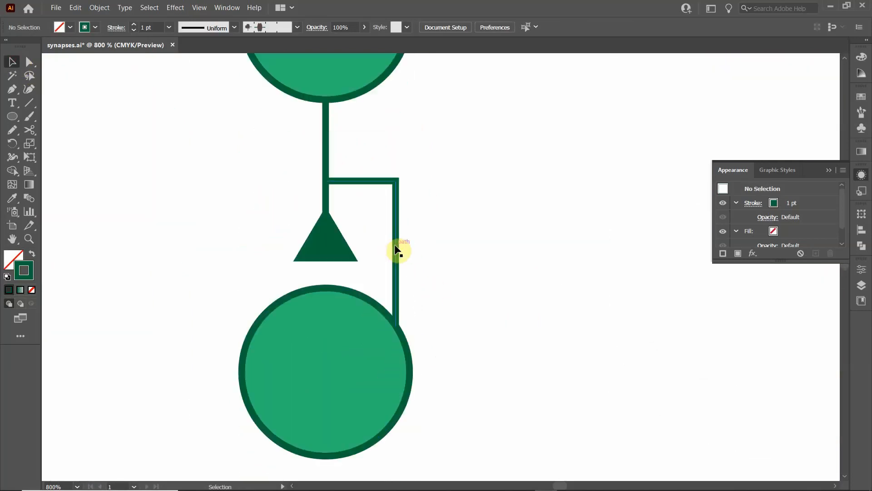
- Cut the branch's vertical part at two points with the Scissors tool and select the separated middle segment
{"action": "left_click", "coordinate": [395, 247]}
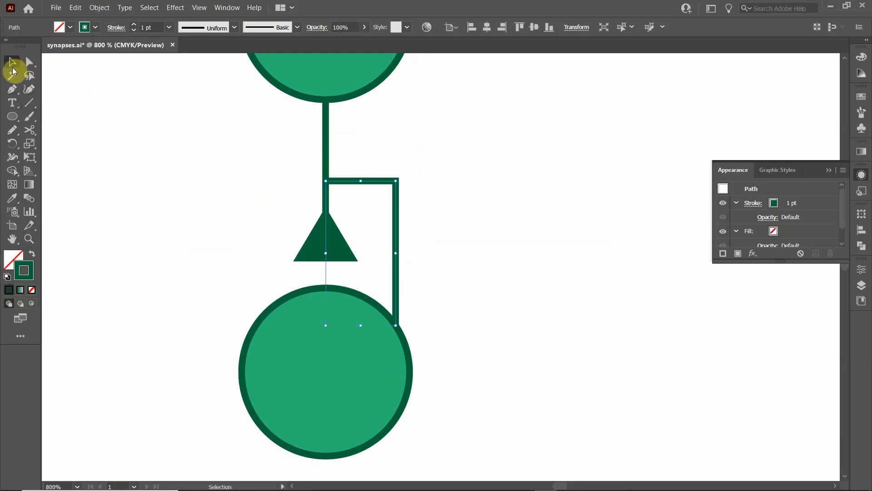
{"action": "left_click", "coordinate": [14, 90]}
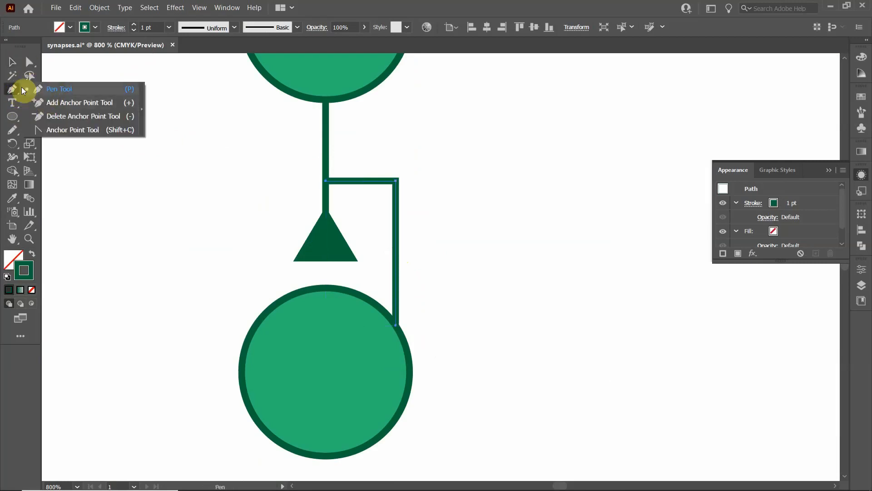
{"action": "left_click", "coordinate": [28, 131]}
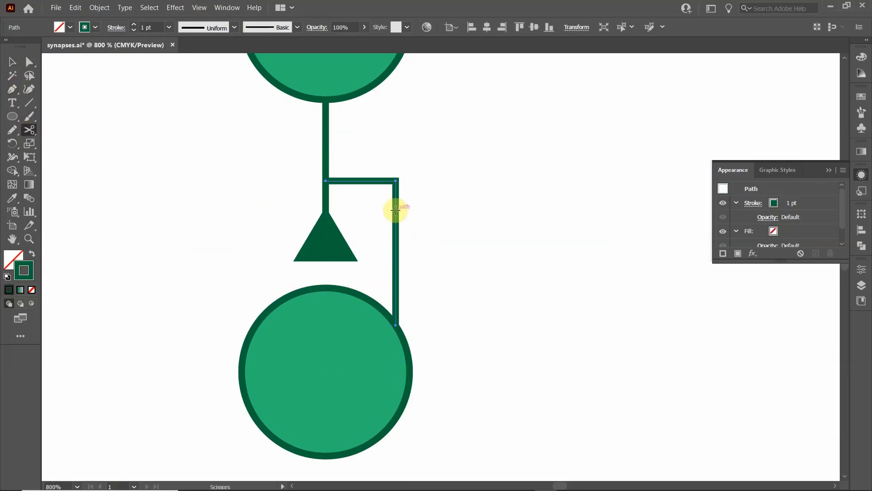
{"action": "left_click", "coordinate": [395, 211]}
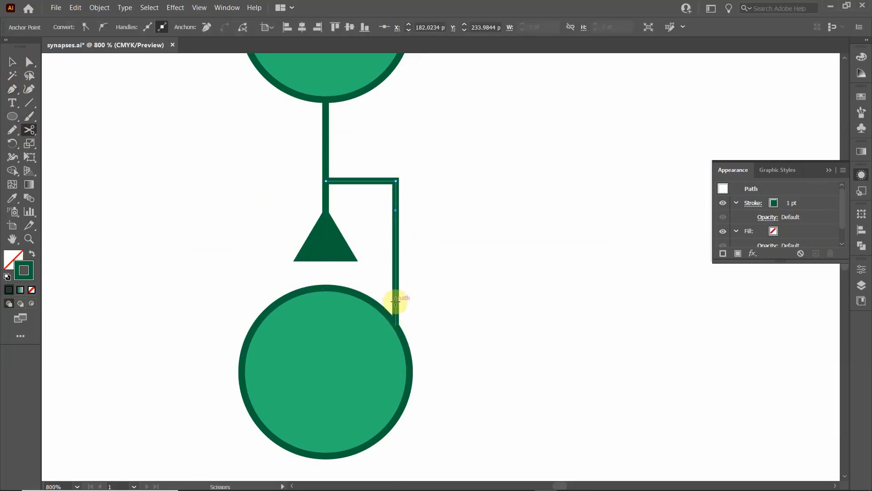
{"action": "left_click", "coordinate": [395, 291]}
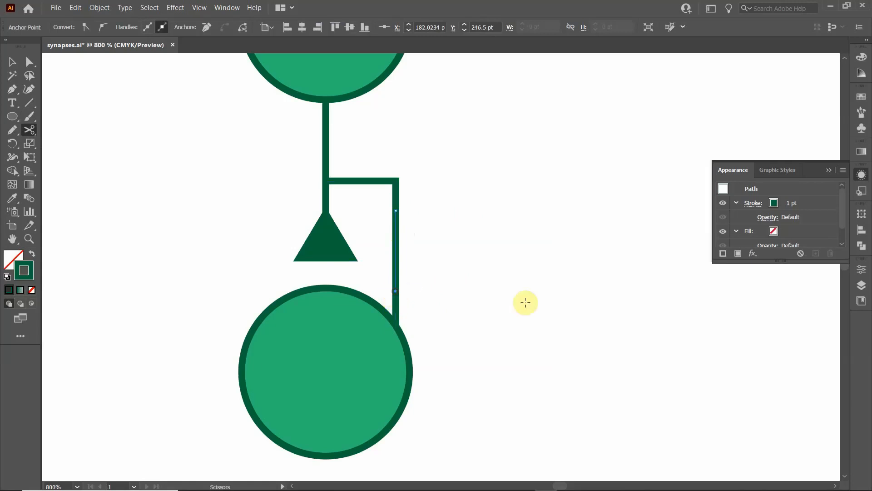
{"action": "left_click", "coordinate": [12, 61]}
{"action": "left_click", "coordinate": [457, 234]}
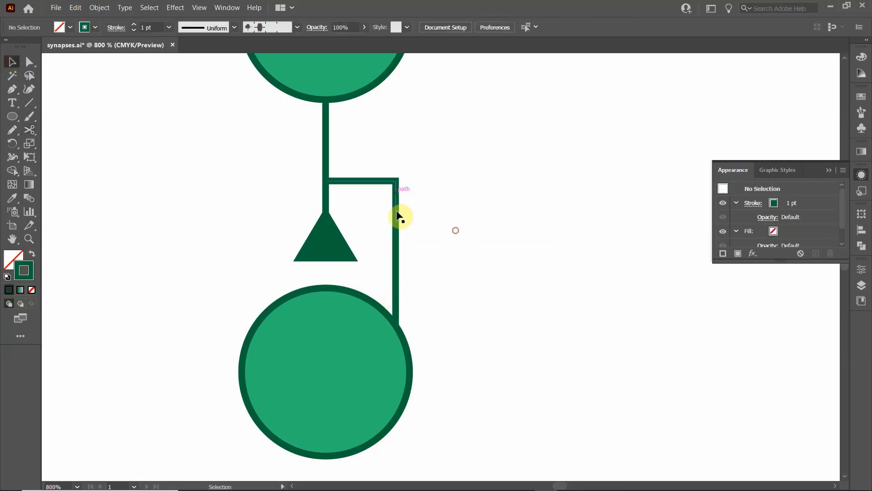
{"action": "left_click", "coordinate": [395, 222]}
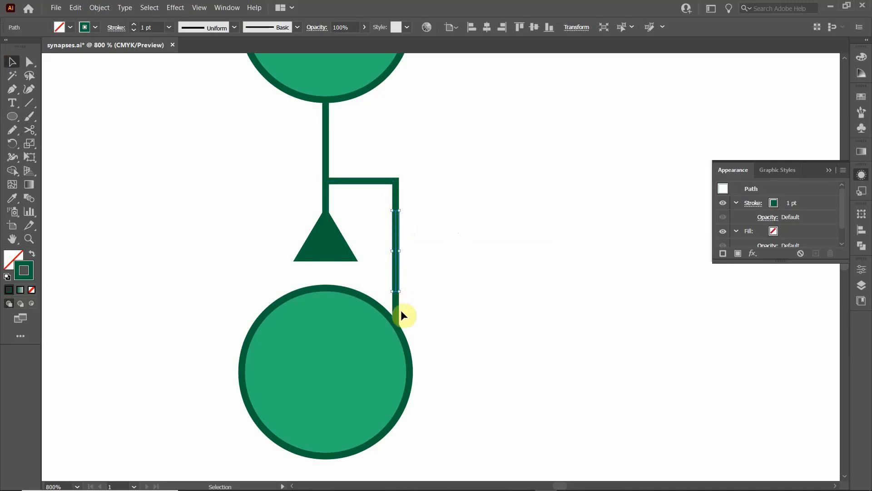
- Start a Zig Zag effect on the branch's separated middle segment and set it to 6 ridges per segment
{"action": "left_click", "coordinate": [436, 252]}
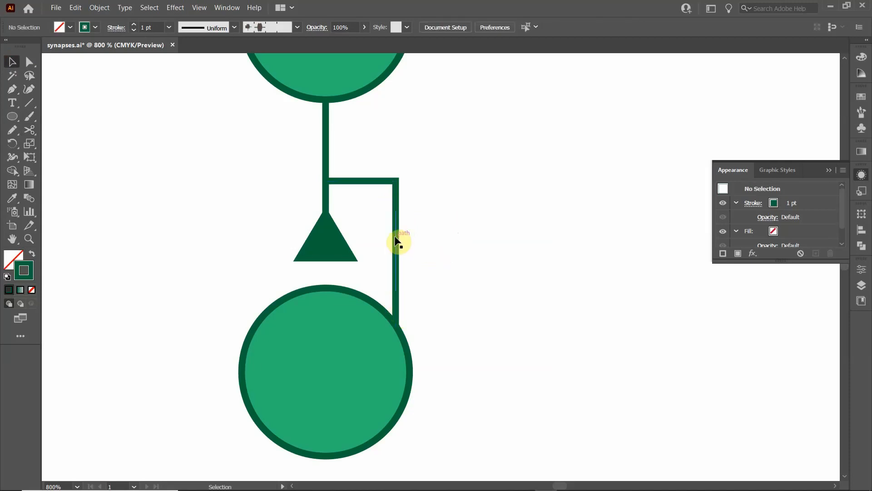
{"action": "left_click", "coordinate": [397, 248]}
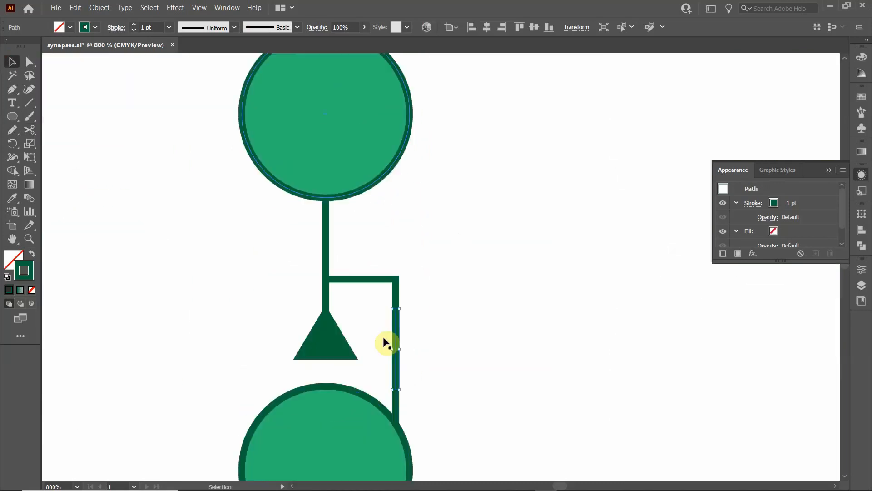
{"action": "scroll", "coordinate": [409, 332], "scroll_direction": "down", "scroll_amount": 2}
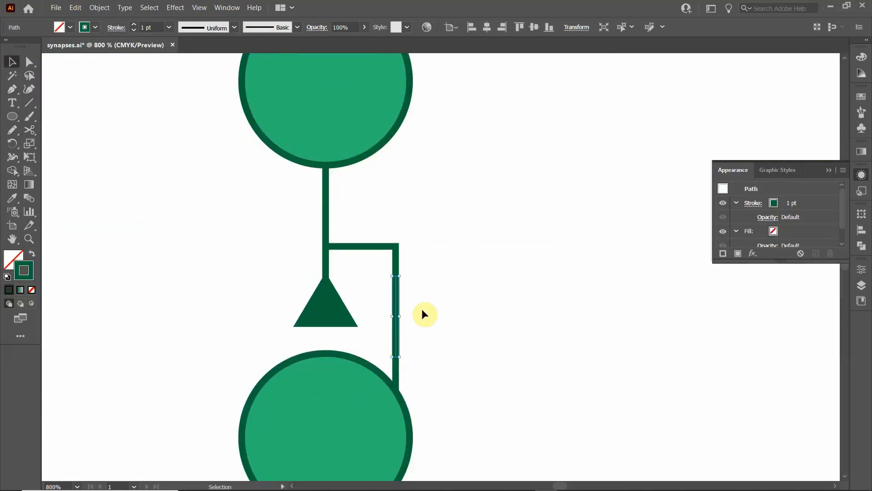
{"action": "left_click", "coordinate": [418, 325]}
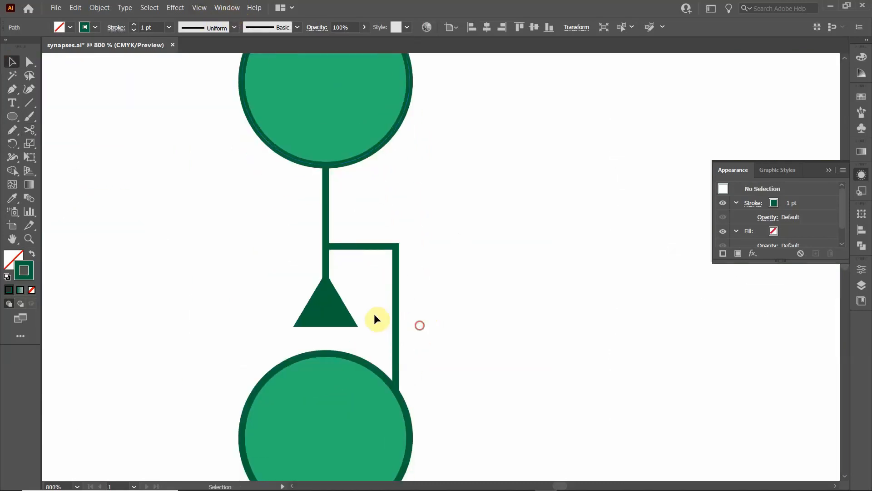
{"action": "left_click", "coordinate": [399, 296]}
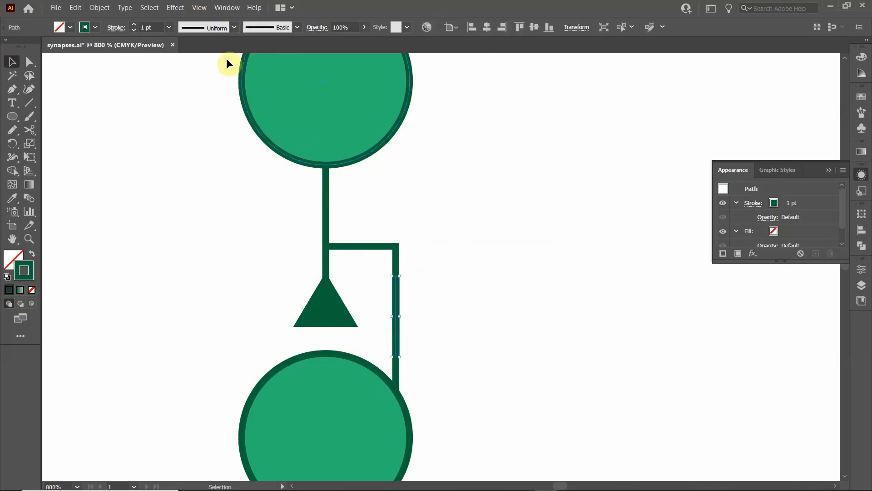
{"action": "left_click", "coordinate": [177, 8]}
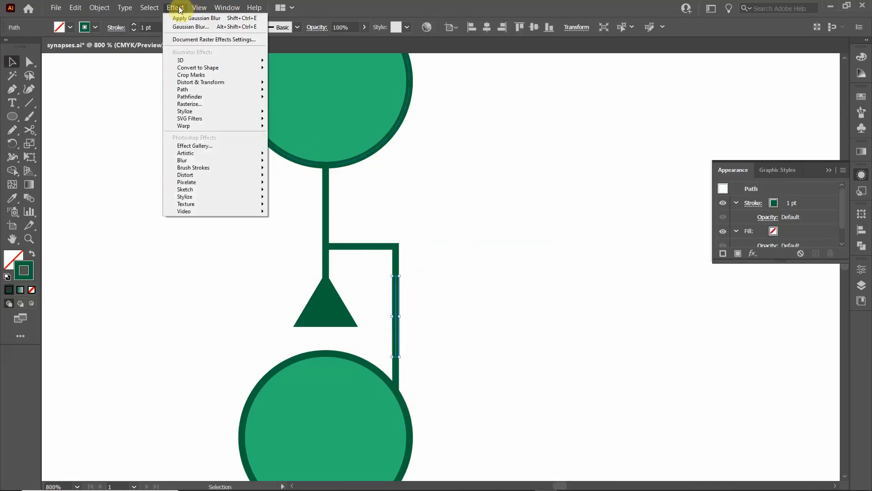
{"action": "mouse_move", "coordinate": [192, 85]}
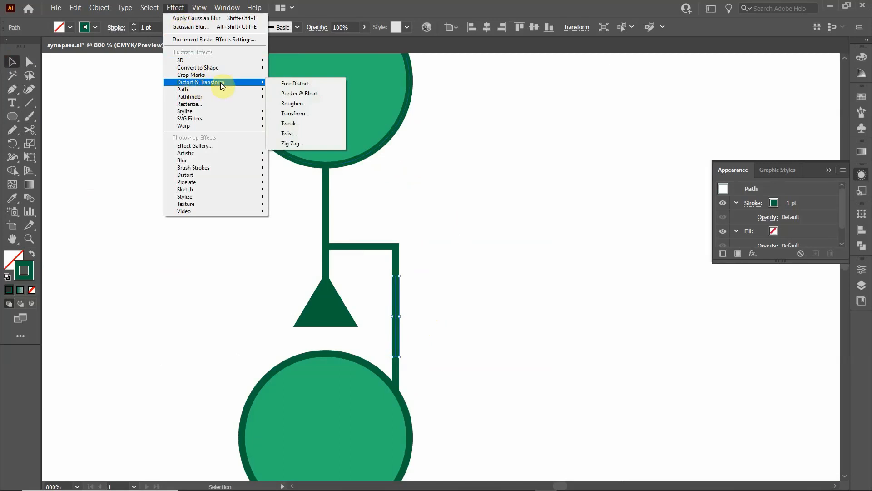
{"action": "left_click", "coordinate": [298, 146]}
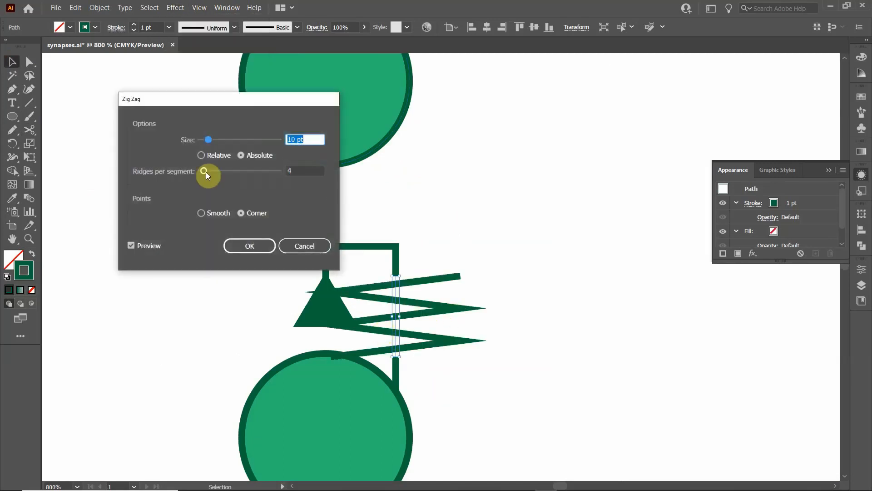
{"action": "left_click", "coordinate": [304, 170]}
{"action": "key", "text": "Up"}
{"action": "key", "text": "Up"}
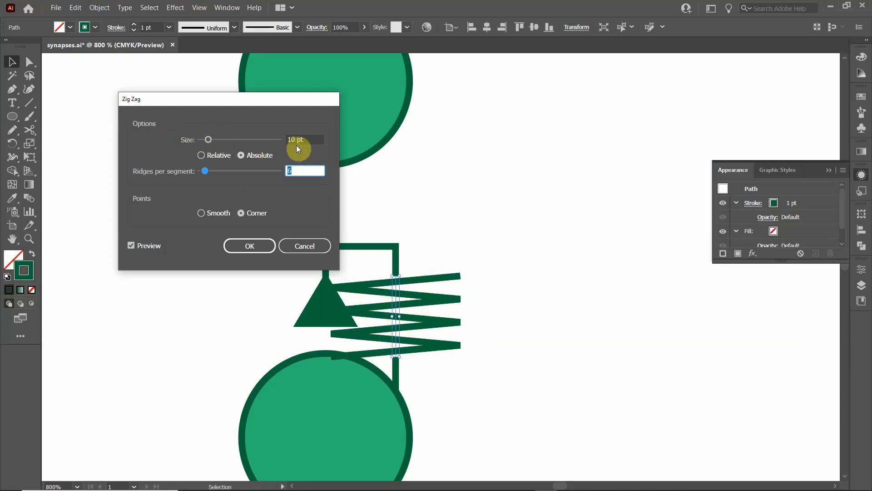
- Set the Zig Zag size to 2 pt and apply the effect to the segment
{"action": "left_click", "coordinate": [316, 142]}
{"action": "key", "text": "Down"}
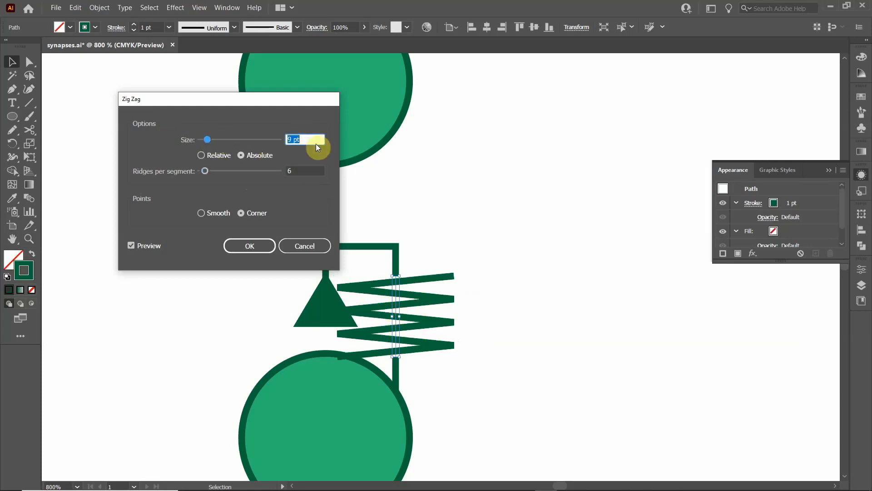
{"action": "key", "text": "Down"}
{"action": "key", "text": "Down"}
{"action": "key", "text": "Down"}
{"action": "key", "text": "Down"}
{"action": "key", "text": "Down"}
{"action": "key", "text": "Down"}
{"action": "key", "text": "Down"}
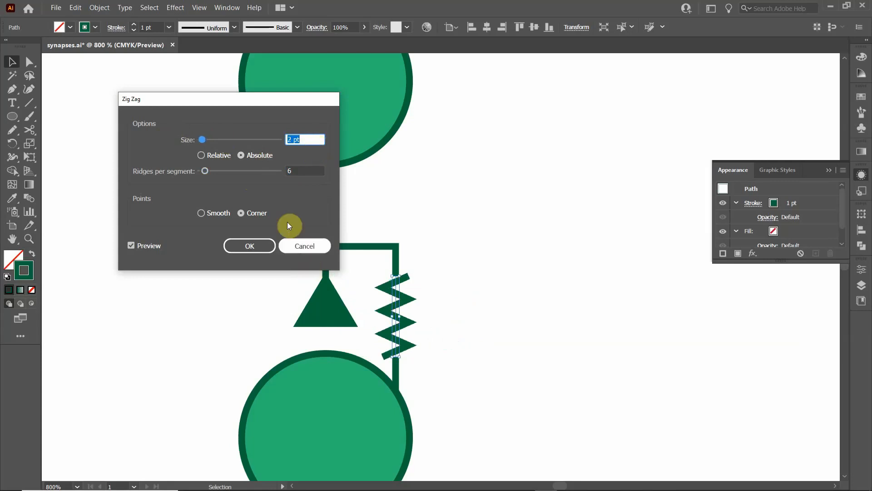
{"action": "left_click", "coordinate": [253, 246]}
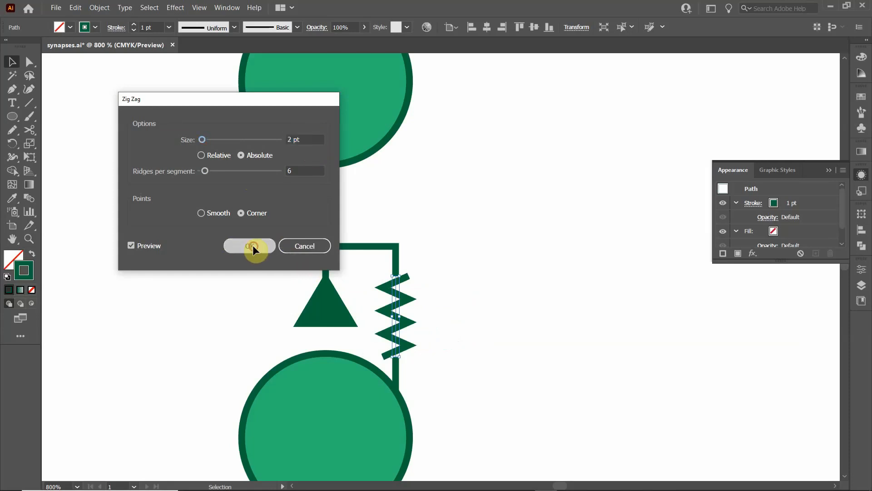
- Shorten the zigzag segment slightly at both its upper and lower ends, leaving small gaps to the straight branch parts
{"action": "left_click", "coordinate": [479, 342]}
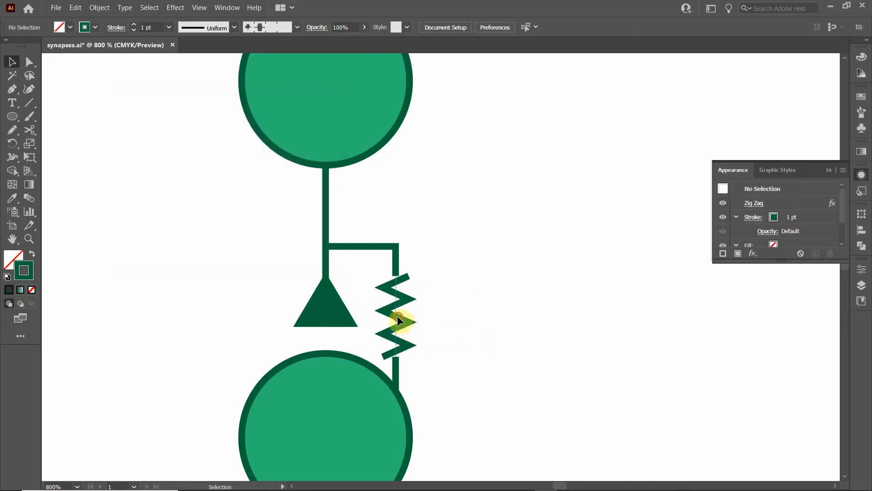
{"action": "left_click", "coordinate": [400, 321]}
{"action": "left_click_drag", "start_coordinate": [393, 276], "coordinate": [397, 285]}
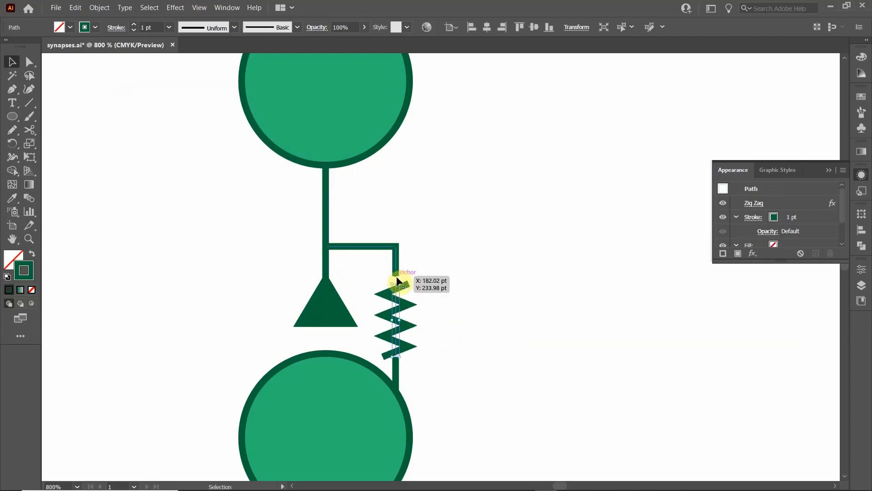
{"action": "left_click_drag", "start_coordinate": [400, 359], "coordinate": [396, 350]}
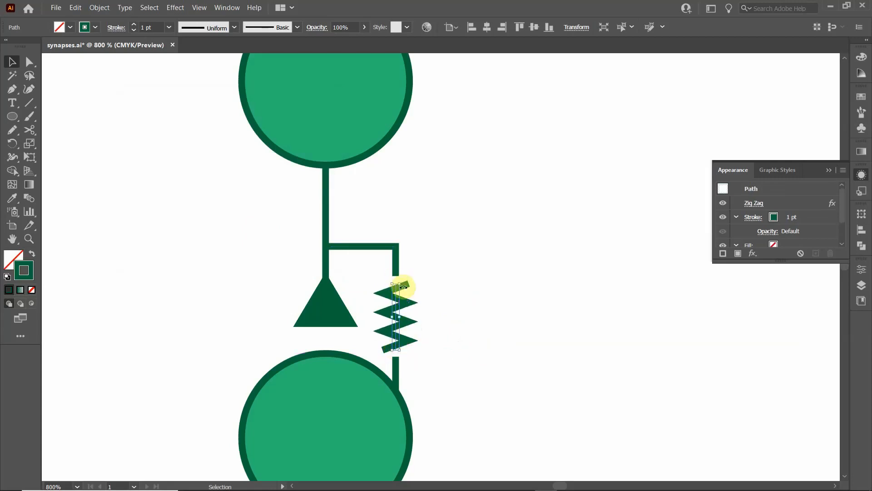
{"action": "left_click", "coordinate": [451, 298]}
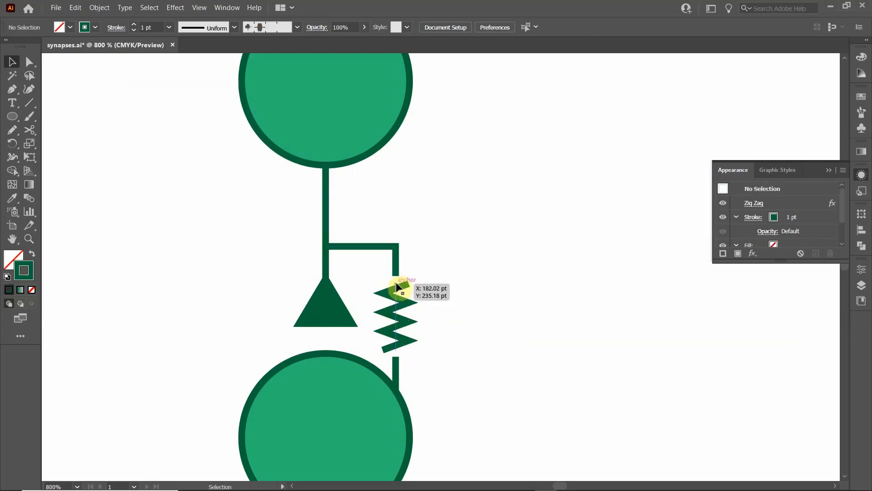
- Expand the appearance of the zigzag segment so that the effect turns into an editable path
{"action": "left_click", "coordinate": [30, 102]}
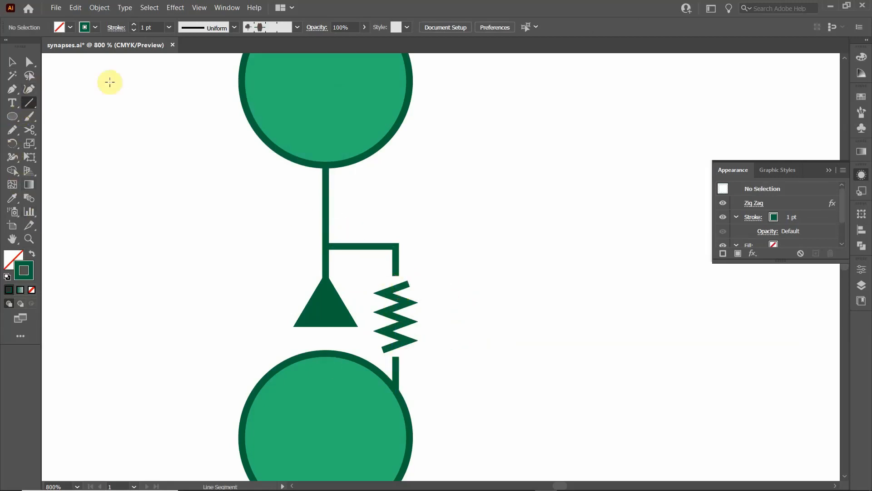
{"action": "left_click", "coordinate": [14, 57]}
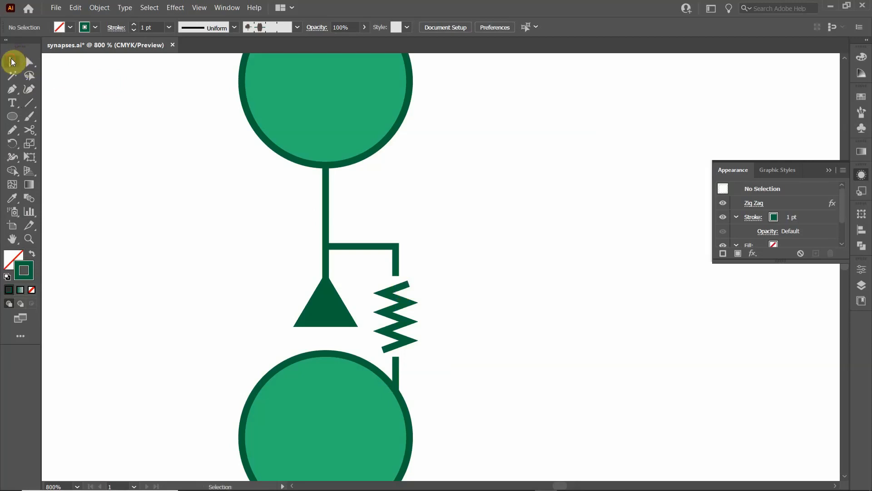
{"action": "left_click", "coordinate": [394, 314]}
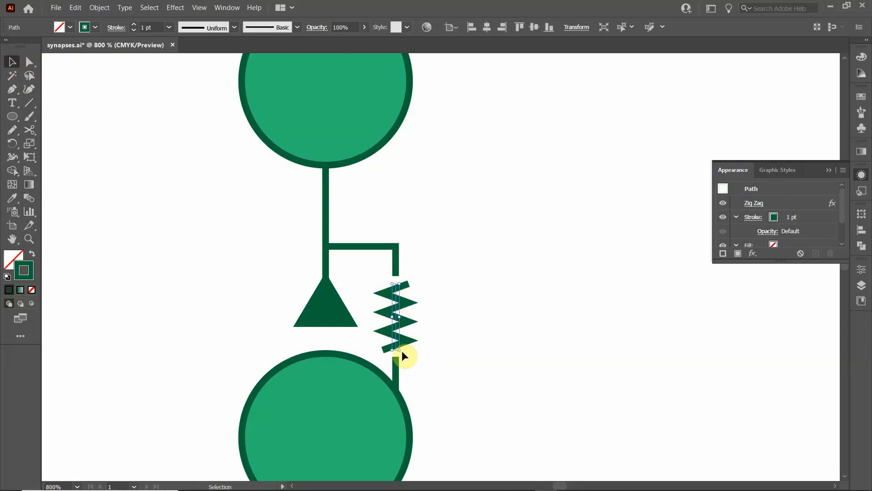
{"action": "left_click", "coordinate": [107, 9]}
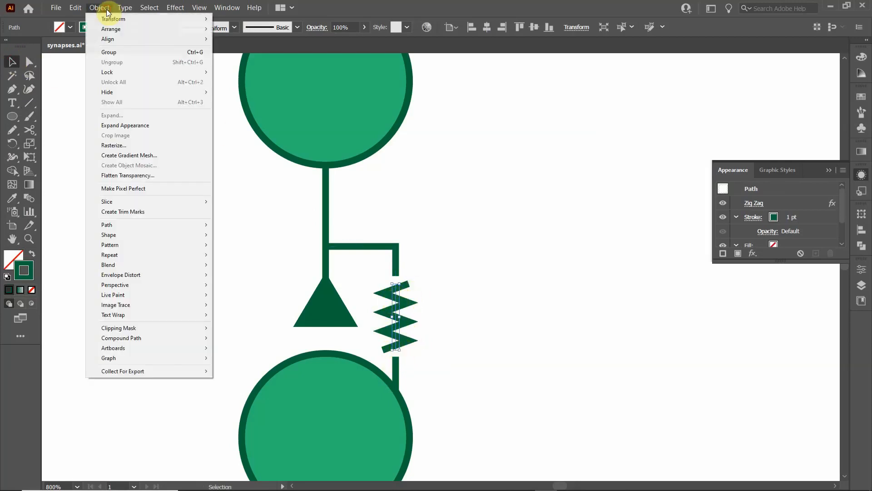
{"action": "left_click", "coordinate": [136, 128]}
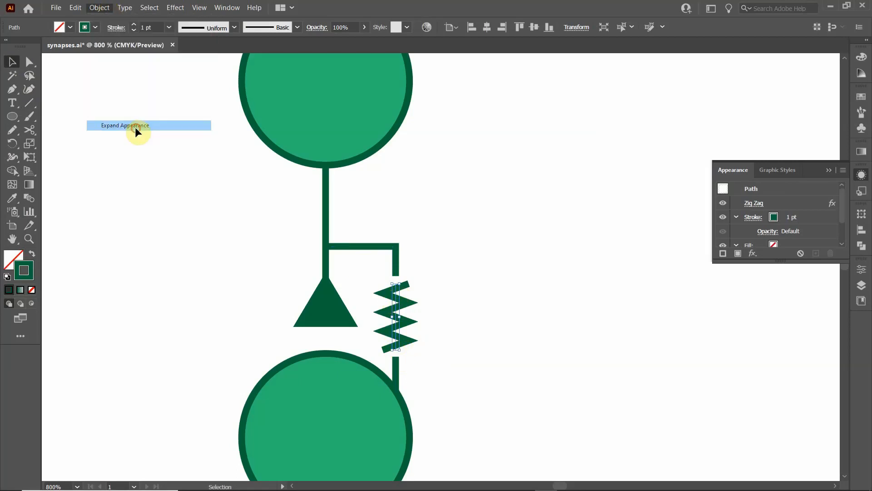
{"action": "left_click", "coordinate": [424, 327]}
{"action": "left_click", "coordinate": [392, 309]}
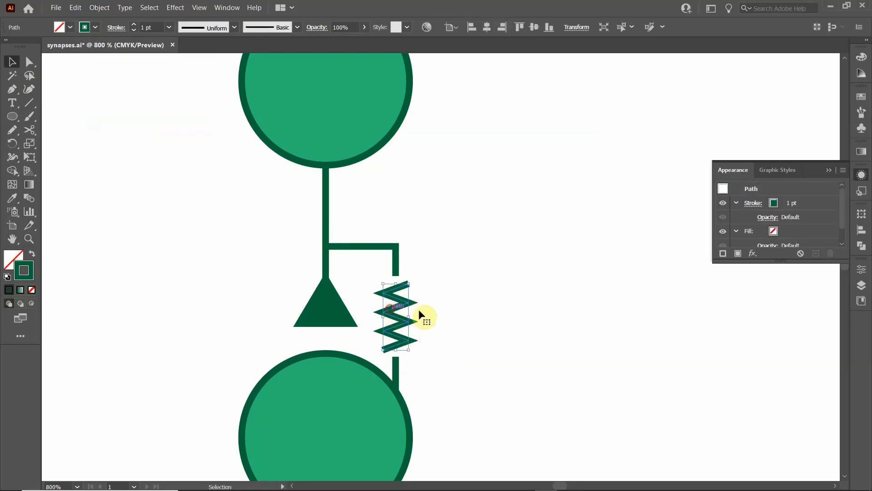
{"action": "left_click", "coordinate": [552, 327]}
- Draw a line about 2.33 pt long from the zigzag's upper end to the end of the branch's upper part
{"action": "left_click", "coordinate": [28, 106]}
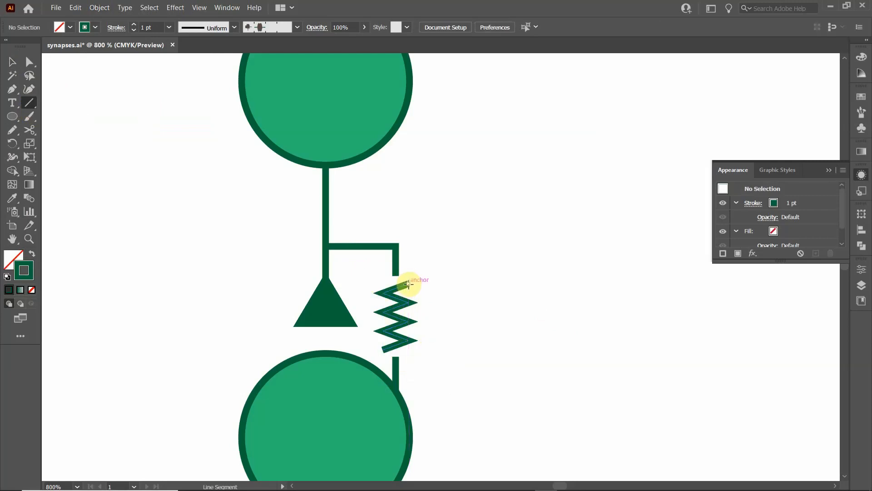
{"action": "mouse_move", "coordinate": [408, 283]}
{"action": "left_mouse_down"}
{"action": "mouse_move", "coordinate": [396, 274]}
{"action": "mouse_move", "coordinate": [384, 285]}
{"action": "mouse_move", "coordinate": [396, 276]}
{"action": "left_mouse_up"}
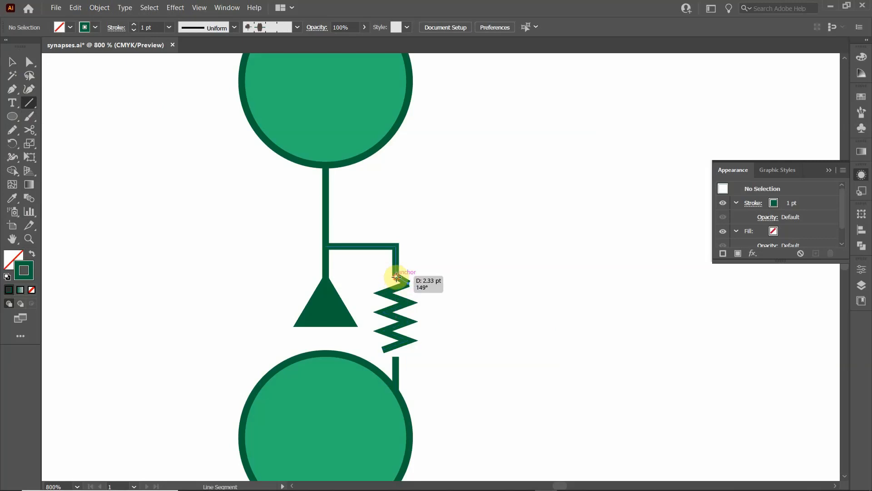
{"action": "left_click_drag", "start_coordinate": [396, 276], "coordinate": [396, 276]}
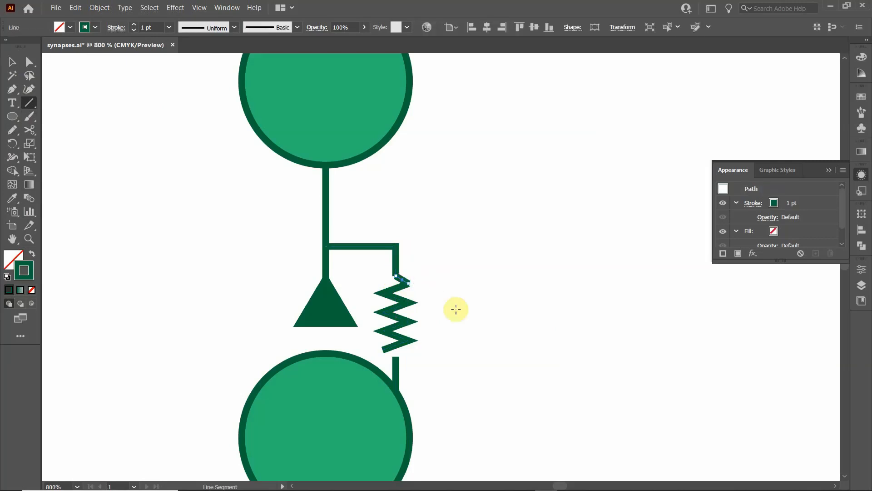
- Draw a short line from the zigzag's lower end to the top of the branch's lower straight part
{"action": "left_click", "coordinate": [383, 349]}
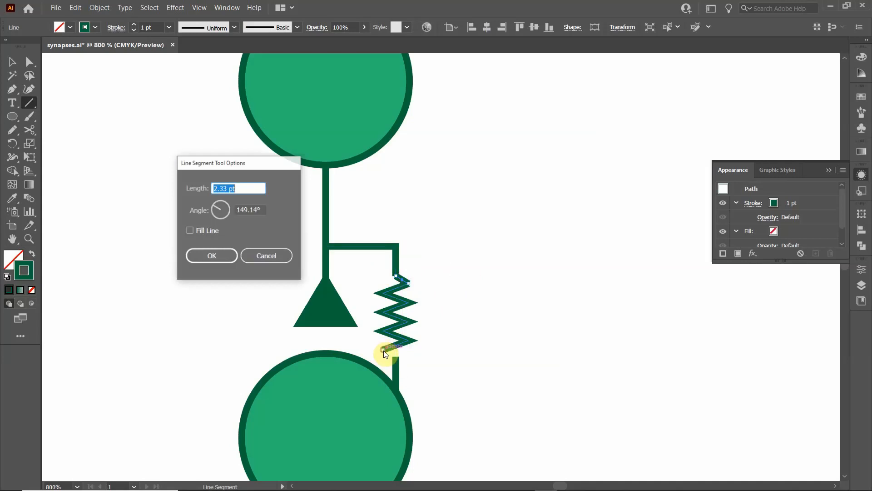
{"action": "left_click", "coordinate": [284, 261]}
{"action": "left_click_drag", "start_coordinate": [383, 350], "coordinate": [395, 357]}
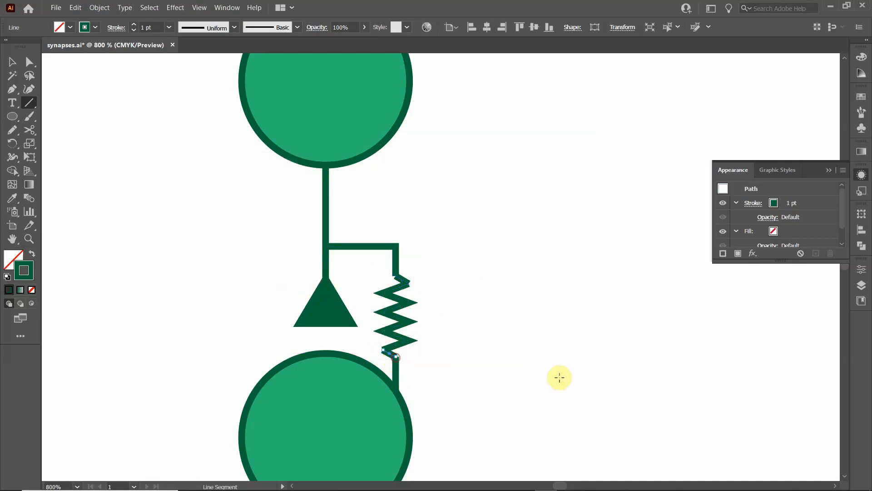
{"action": "left_click", "coordinate": [11, 62]}
{"action": "left_click", "coordinate": [152, 206]}
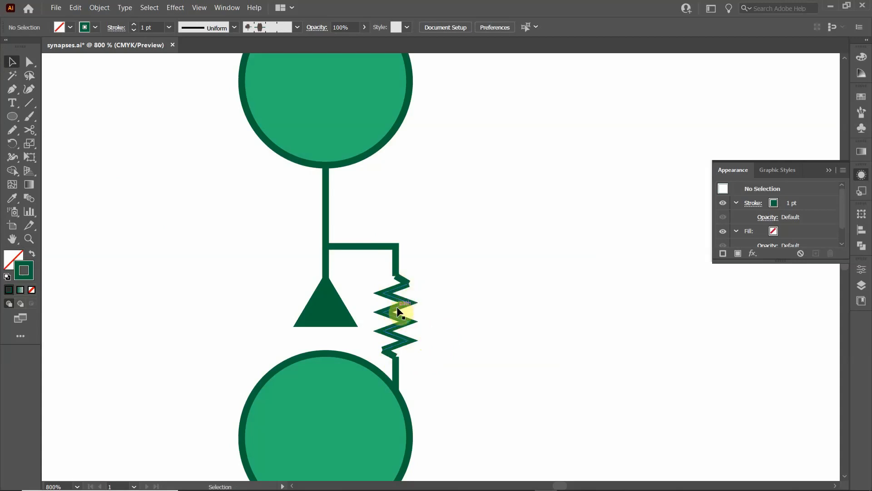
- Join the straight branch parts, connecting lines and zigzag into one continuous path with clean corners
{"action": "scroll", "coordinate": [397, 295], "scroll_direction": "up", "scroll_amount": 3}
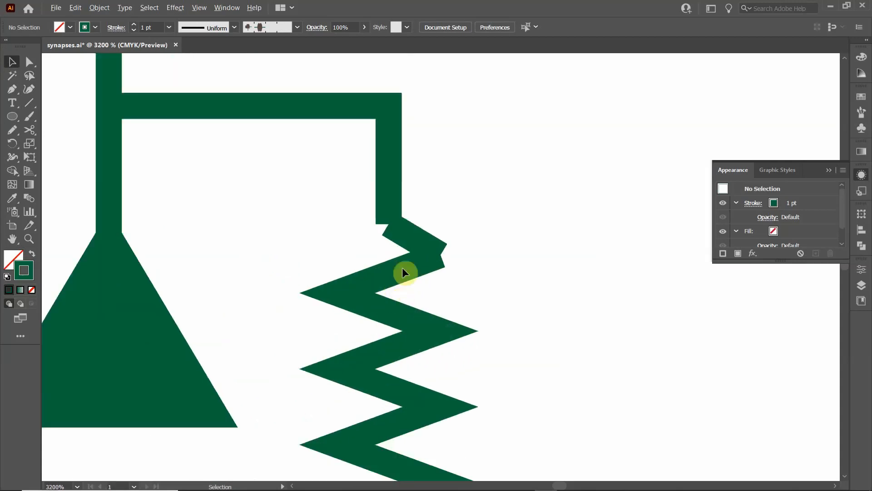
{"action": "scroll", "coordinate": [406, 280], "scroll_direction": "up", "scroll_amount": 3}
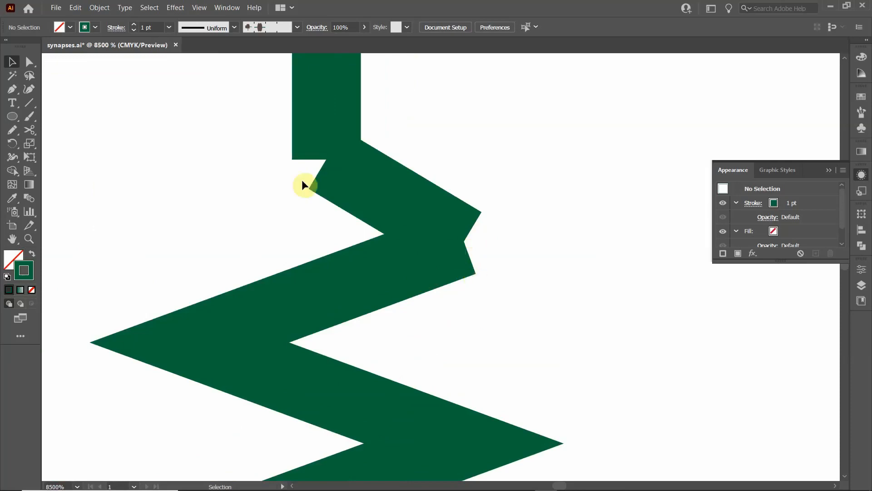
{"action": "scroll", "coordinate": [359, 305], "scroll_direction": "down", "scroll_amount": 10}
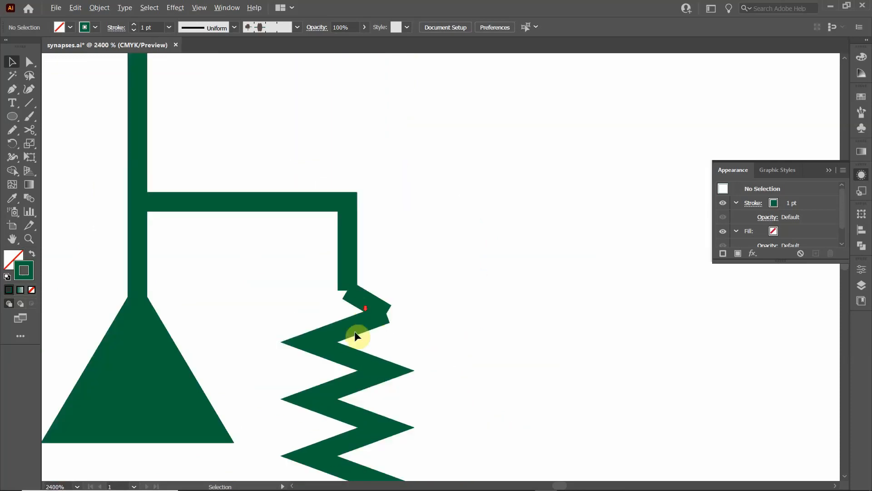
{"action": "scroll", "coordinate": [350, 405], "scroll_direction": "up", "scroll_amount": 5}
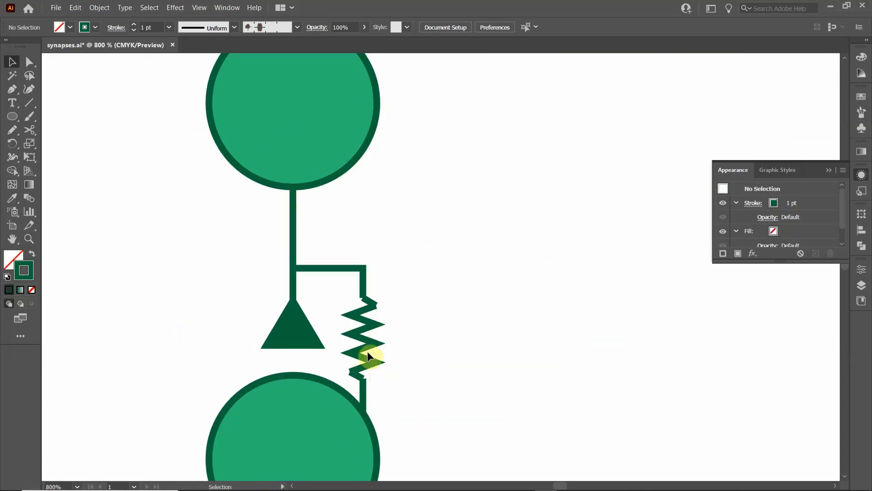
{"action": "scroll", "coordinate": [359, 380], "scroll_direction": "up", "scroll_amount": 3}
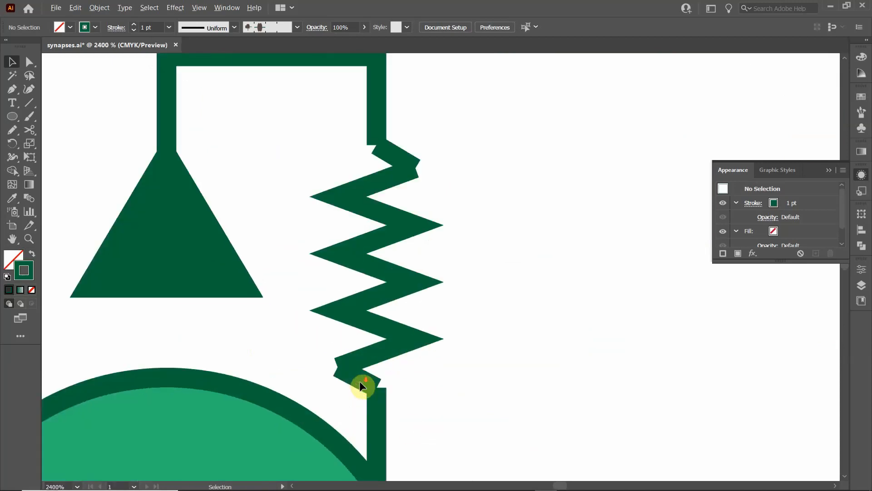
{"action": "scroll", "coordinate": [359, 381], "scroll_direction": "down", "scroll_amount": 1}
{"action": "left_click_drag", "start_coordinate": [309, 120], "coordinate": [443, 395]}
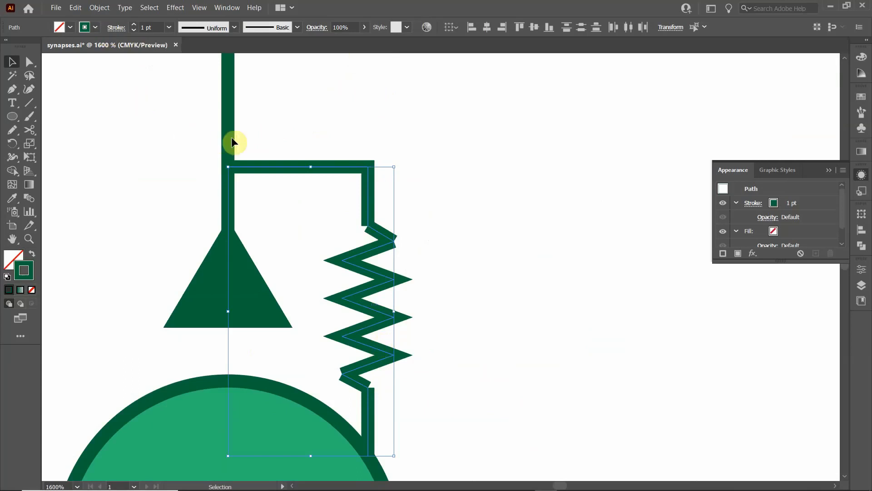
{"action": "key", "text": "a"}
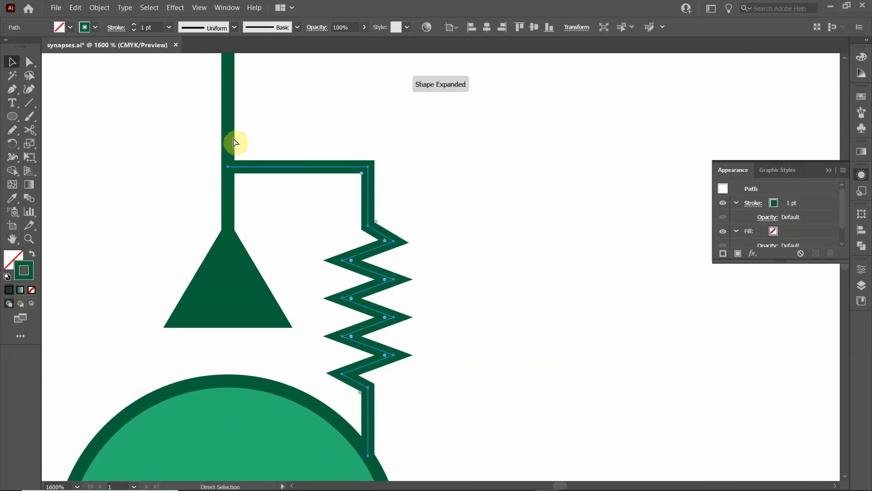
{"action": "key", "text": "v"}
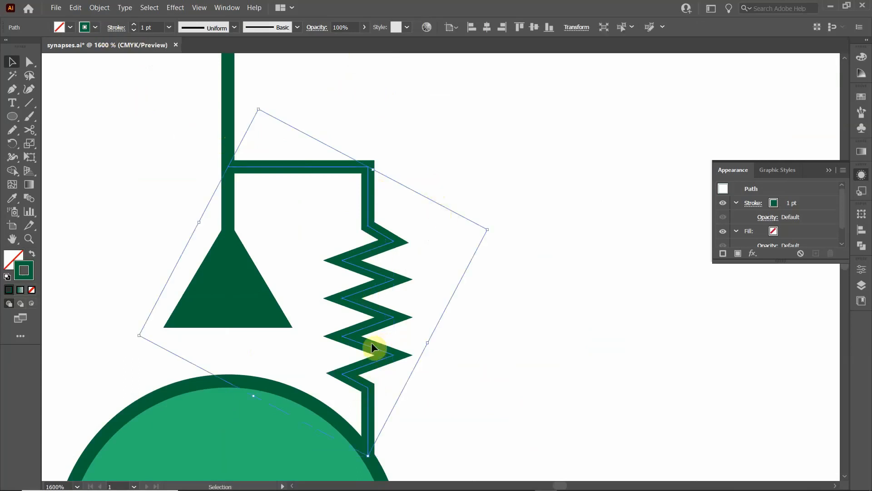
- Set the stroke corners of the zigzag branch to Bevel Join in the lower synapse diagram
{"action": "left_click", "coordinate": [469, 342]}
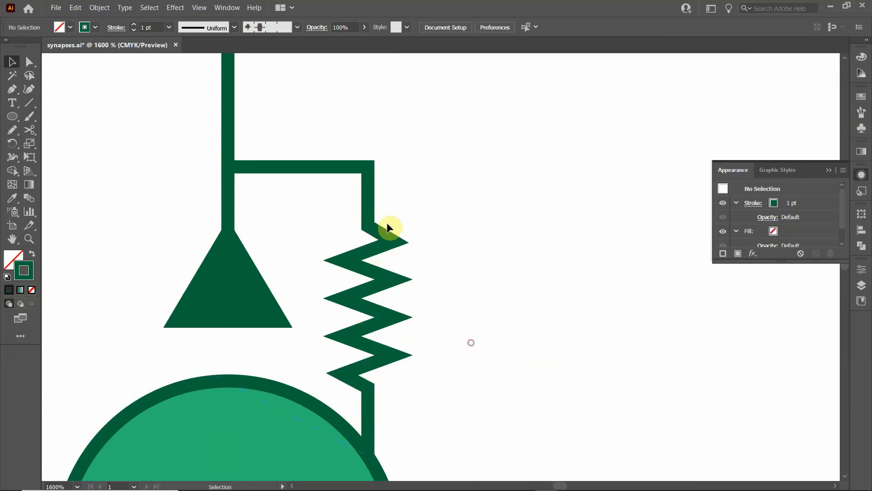
{"action": "scroll", "coordinate": [421, 399], "scroll_direction": "down", "scroll_amount": 1}
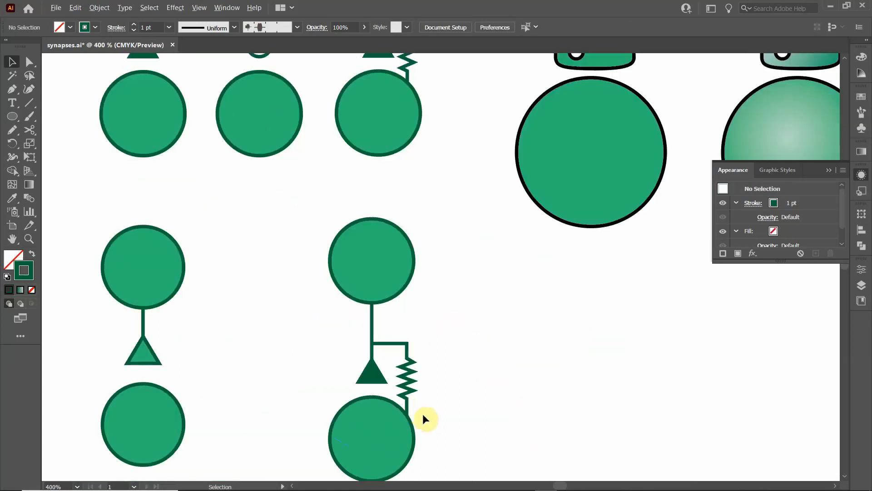
{"action": "scroll", "coordinate": [436, 414], "scroll_direction": "down", "scroll_amount": 3}
{"action": "scroll", "coordinate": [435, 413], "scroll_direction": "up", "scroll_amount": 2}
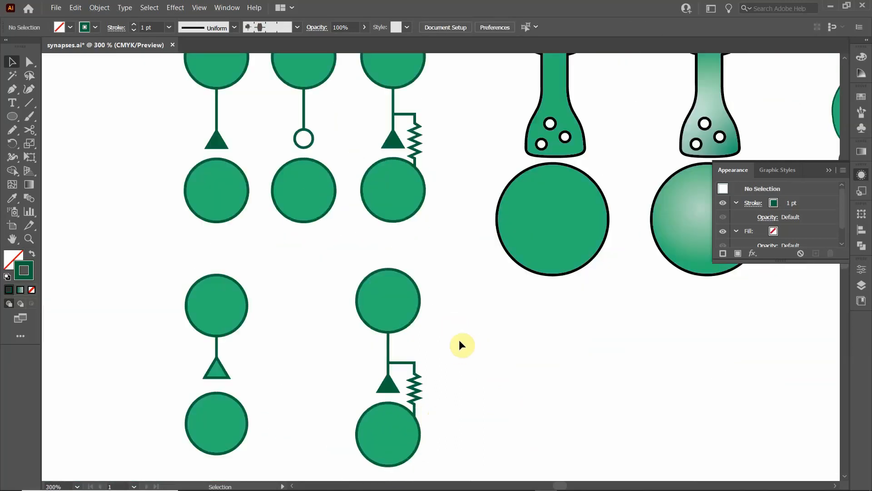
{"action": "left_click", "coordinate": [413, 392]}
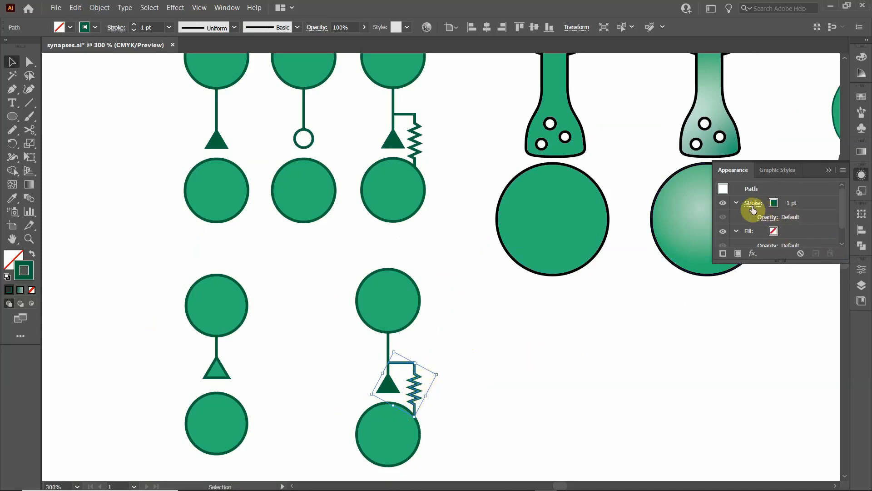
{"action": "left_click", "coordinate": [834, 170]}
{"action": "left_click", "coordinate": [862, 174]}
{"action": "left_click", "coordinate": [760, 201]}
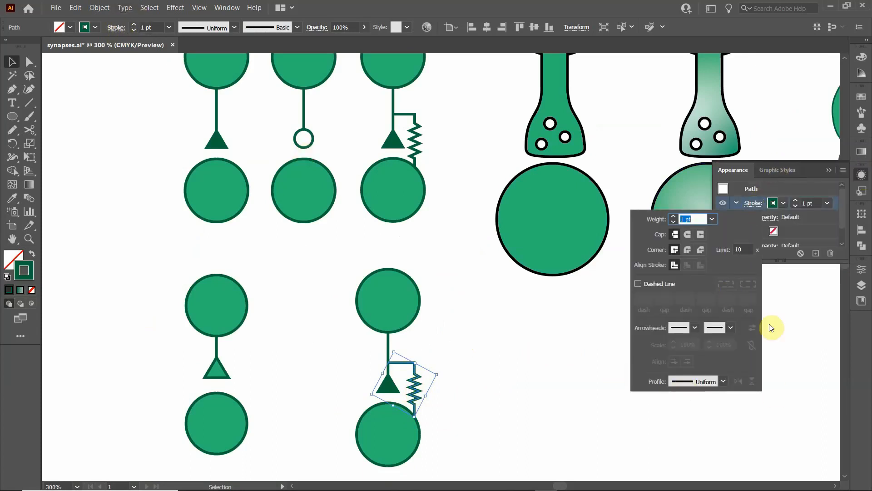
{"action": "left_click", "coordinate": [698, 250]}
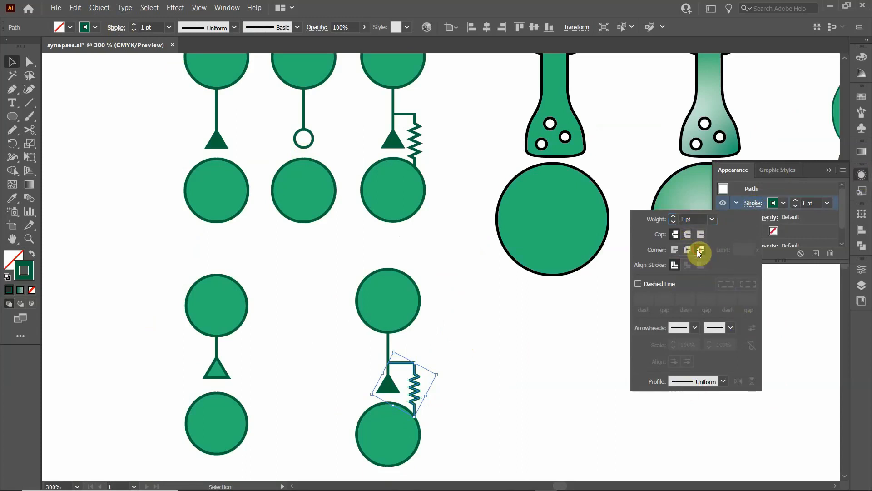
- Return the zigzag branch's stroke corners to Miter Join and deselect the path
{"action": "left_click", "coordinate": [413, 387]}
{"action": "left_click", "coordinate": [680, 250]}
{"action": "left_click", "coordinate": [459, 408]}
{"action": "left_click", "coordinate": [487, 374]}
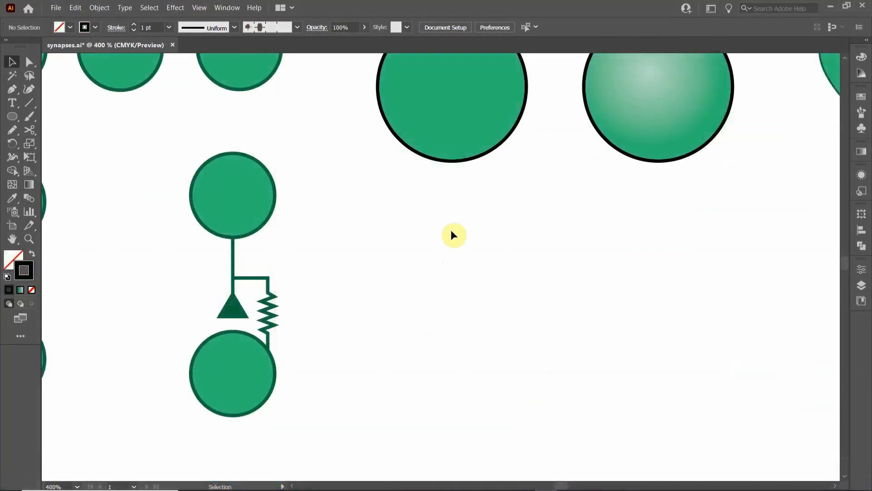
- Draw a tall, narrow rectangle about 8 pt wide in the empty area below the flat green flask-shaped synapse
{"action": "left_click_drag", "start_coordinate": [454, 208], "coordinate": [368, 482]}
{"action": "left_click_drag", "start_coordinate": [420, 243], "coordinate": [438, 278]}
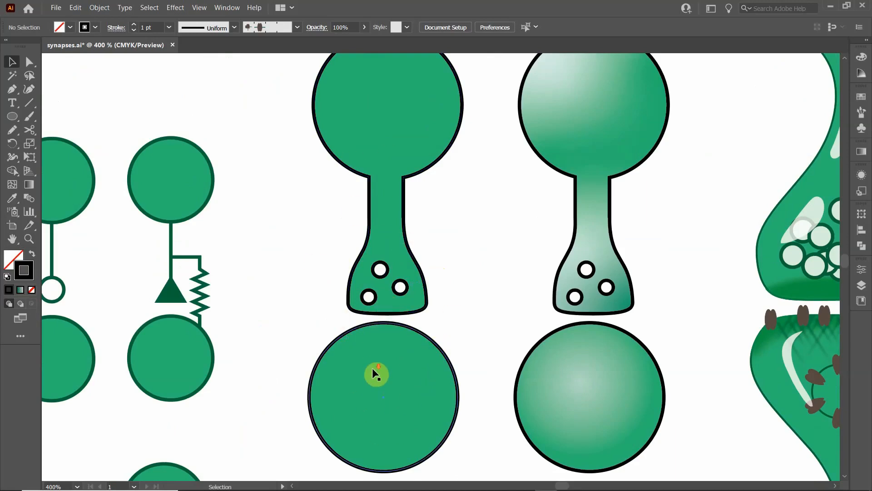
{"action": "scroll", "coordinate": [372, 367], "scroll_direction": "down", "scroll_amount": 8}
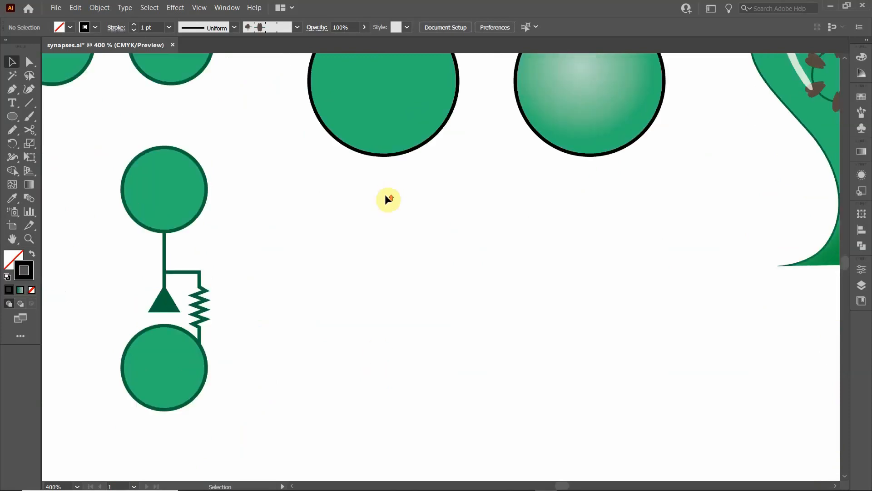
{"action": "scroll", "coordinate": [388, 199], "scroll_direction": "up", "scroll_amount": 5}
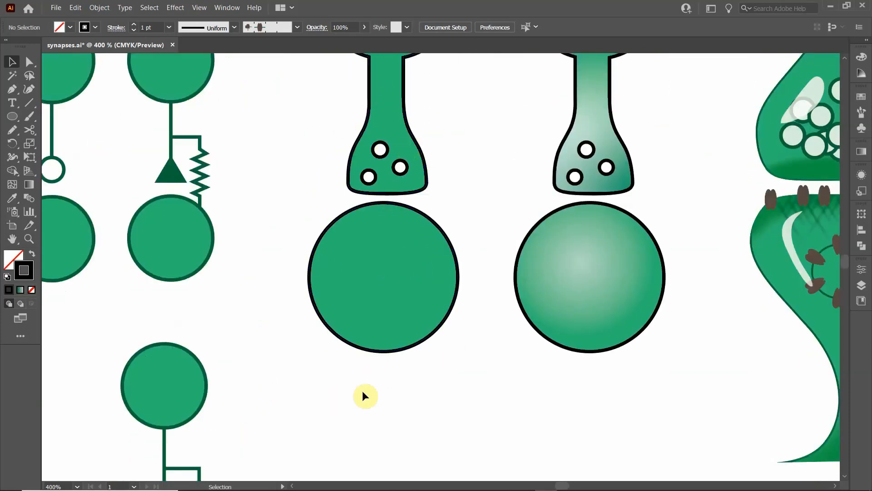
{"action": "scroll", "coordinate": [365, 396], "scroll_direction": "down", "scroll_amount": 5}
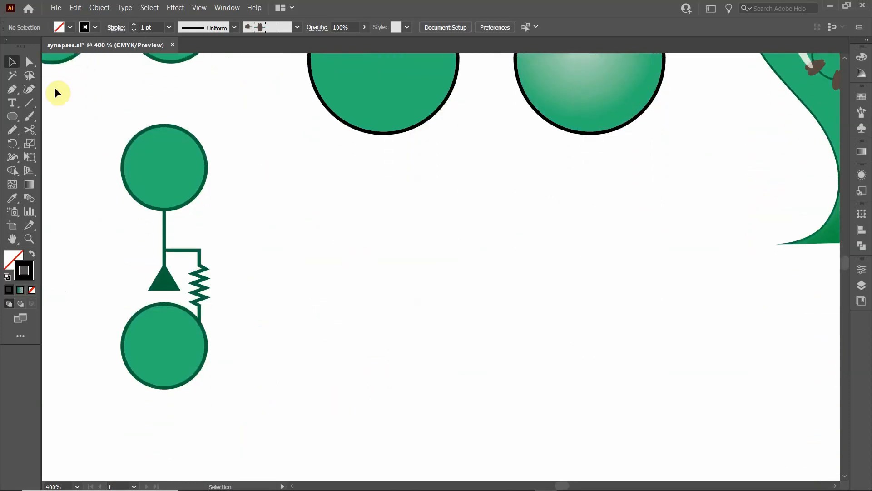
{"action": "left_click", "coordinate": [16, 119]}
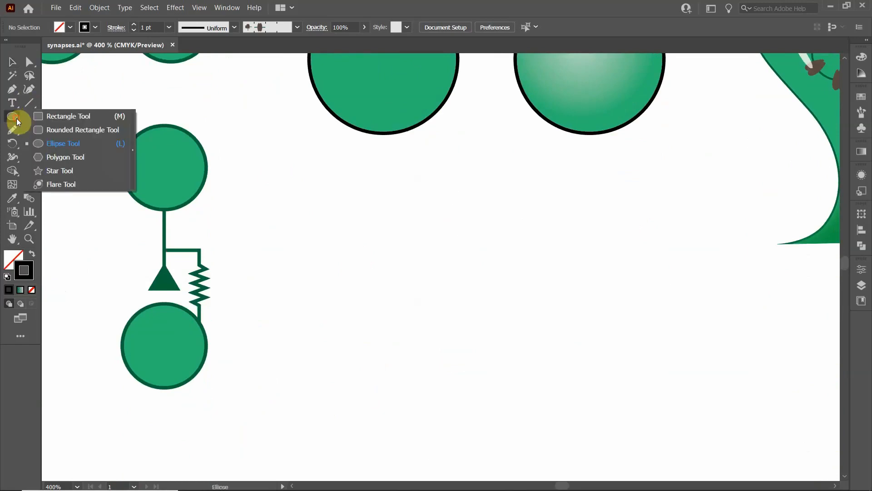
{"action": "left_click", "coordinate": [40, 117]}
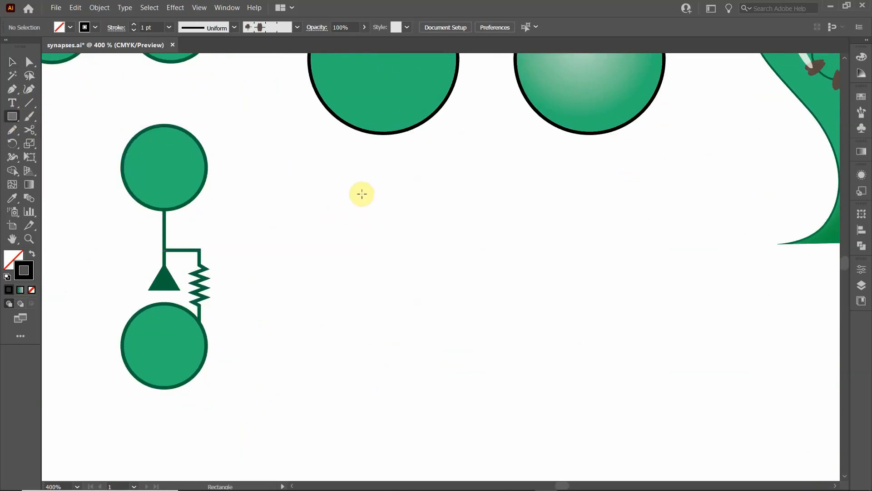
{"action": "left_click", "coordinate": [11, 117]}
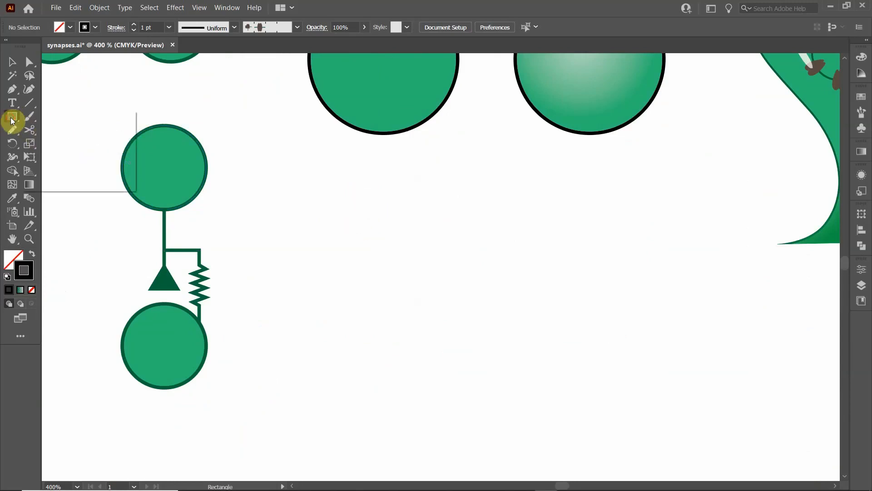
{"action": "left_click", "coordinate": [53, 118]}
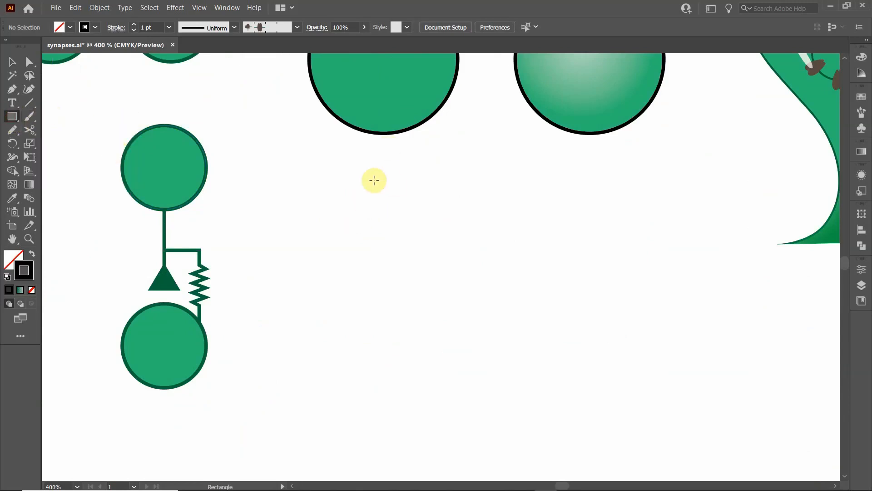
{"action": "mouse_move", "coordinate": [363, 165]}
{"action": "left_mouse_down"}
{"action": "mouse_move", "coordinate": [391, 248]}
{"action": "mouse_move", "coordinate": [390, 279]}
{"action": "mouse_move", "coordinate": [390, 235]}
{"action": "mouse_move", "coordinate": [390, 270]}
{"action": "mouse_move", "coordinate": [390, 250]}
{"action": "mouse_move", "coordinate": [389, 262]}
{"action": "left_mouse_up"}
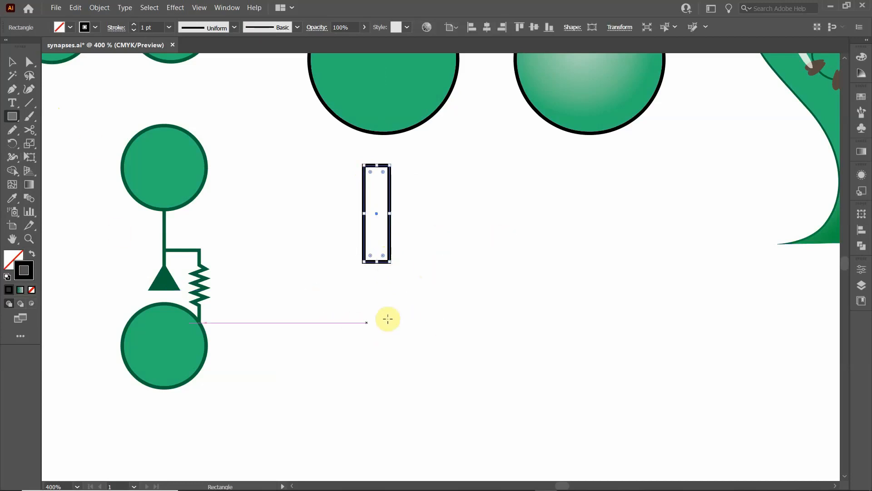
- Draw a flat ellipse about 21 pt wide a short distance below the narrow rectangle
{"action": "scroll", "coordinate": [367, 309], "scroll_direction": "up", "scroll_amount": 5}
{"action": "scroll", "coordinate": [368, 311], "scroll_direction": "up", "scroll_amount": 1}
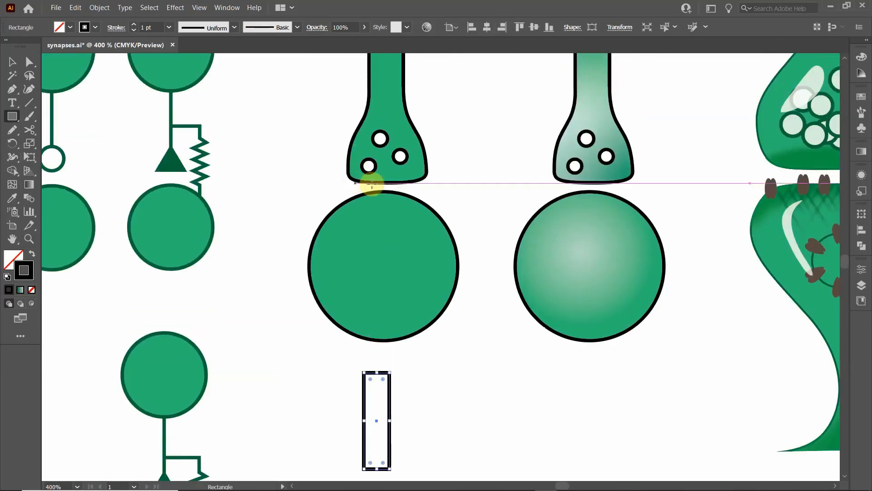
{"action": "scroll", "coordinate": [364, 370], "scroll_direction": "down", "scroll_amount": 5}
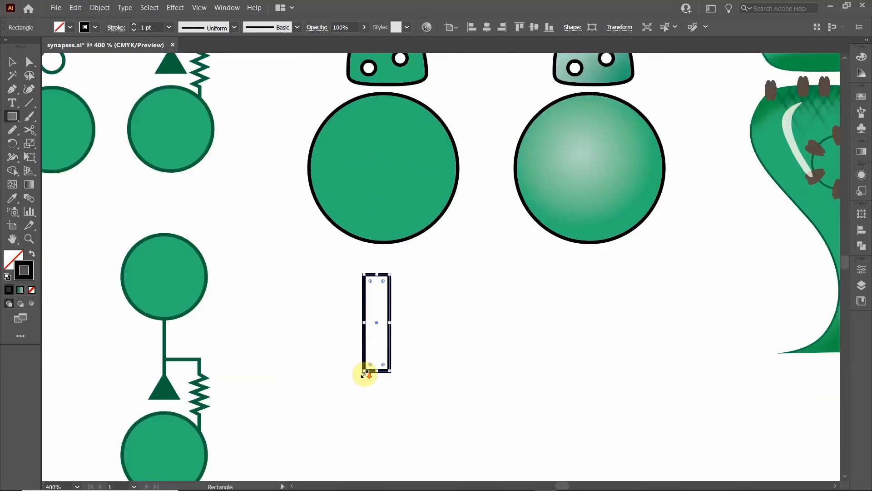
{"action": "left_click", "coordinate": [11, 121]}
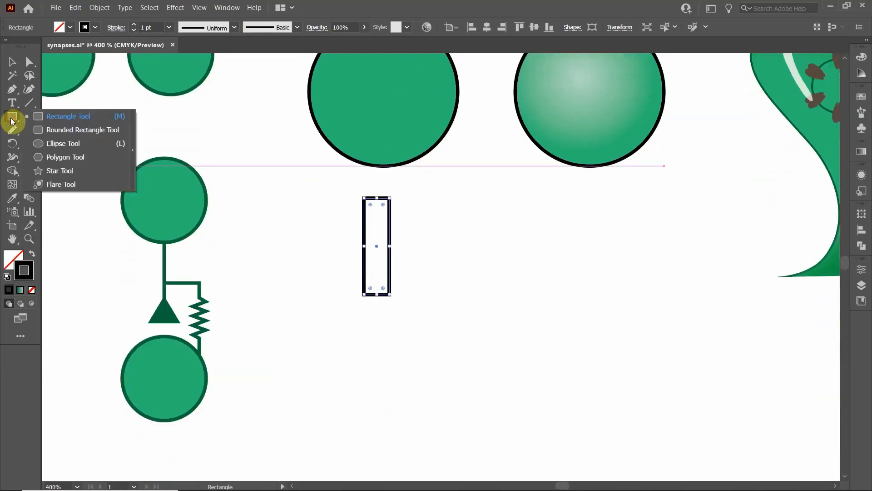
{"action": "left_click", "coordinate": [62, 143]}
{"action": "left_click_drag", "start_coordinate": [342, 356], "coordinate": [411, 368]}
- Align the rectangle and the flat ellipse on their horizontal centers
{"action": "left_click", "coordinate": [12, 63]}
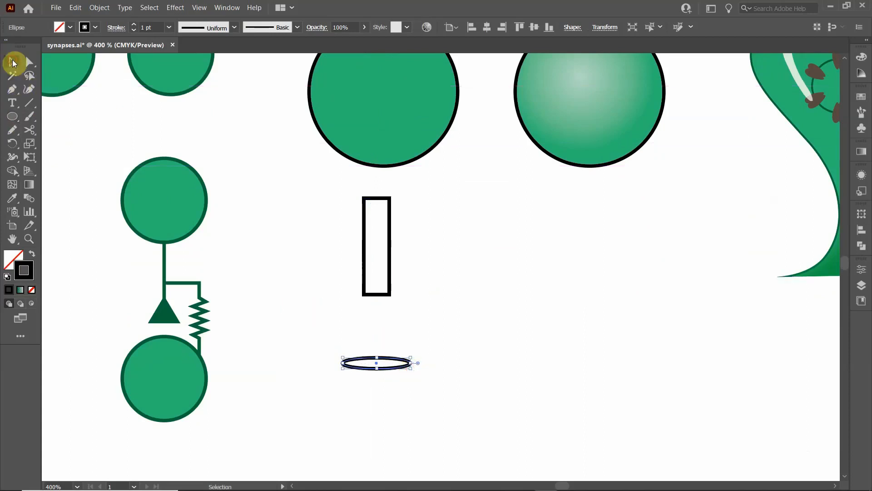
{"action": "left_click_drag", "start_coordinate": [320, 221], "coordinate": [429, 394]}
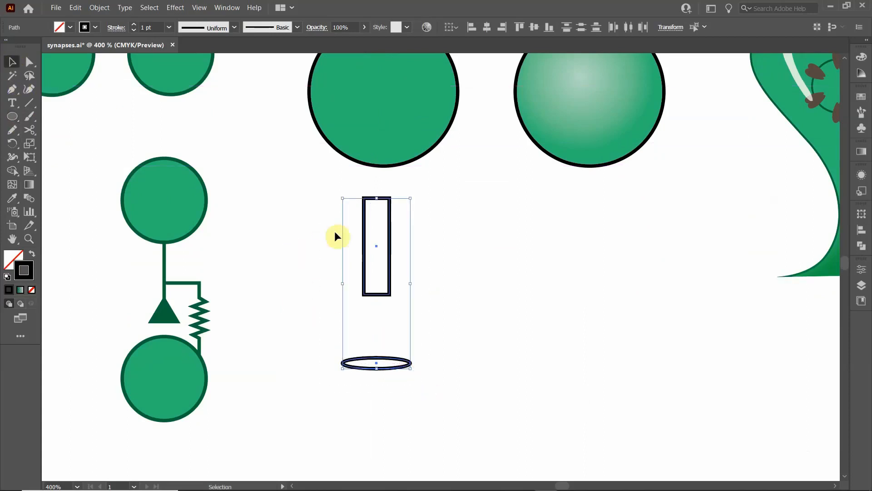
{"action": "left_click", "coordinate": [487, 28]}
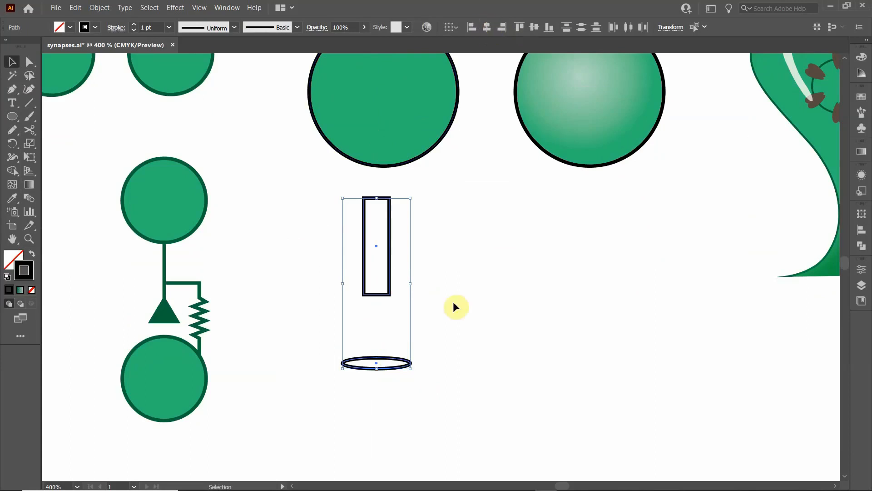
{"action": "left_click", "coordinate": [324, 303]}
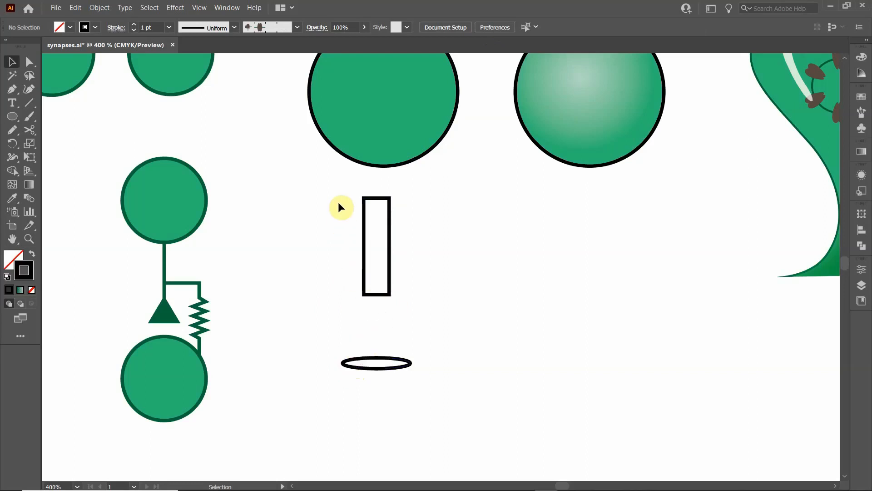
- Cut the rectangle at its two lower corners and the ellipse at its left and right anchor points with the Scissors tool
{"action": "left_click_drag", "start_coordinate": [346, 208], "coordinate": [358, 235]}
{"action": "left_click_drag", "start_coordinate": [406, 282], "coordinate": [363, 223]}
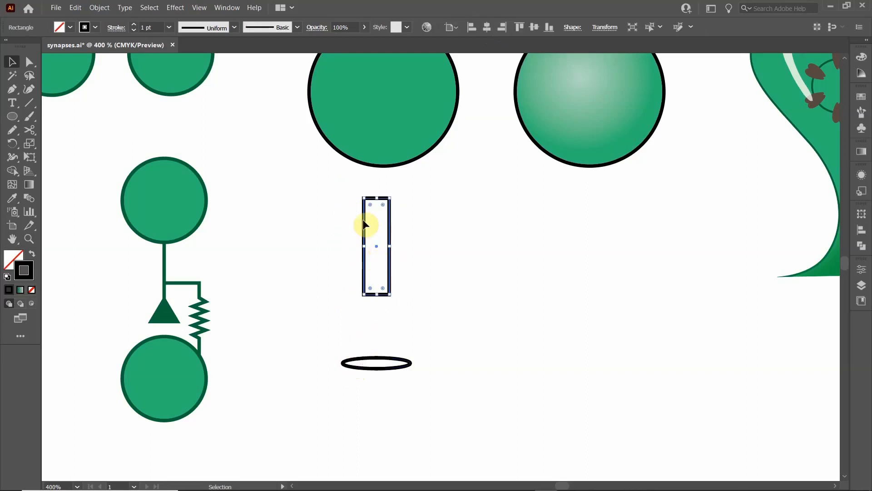
{"action": "left_click", "coordinate": [29, 132]}
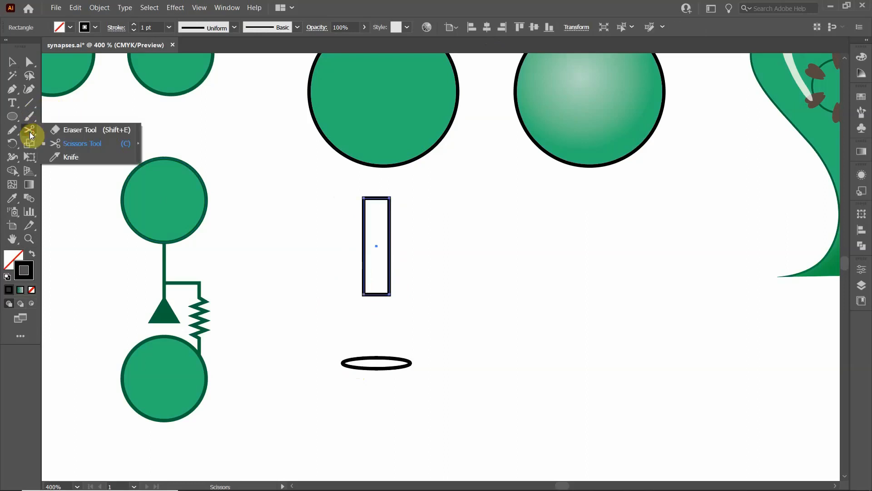
{"action": "mouse_move", "coordinate": [29, 132]}
{"action": "left_mouse_down"}
{"action": "mouse_move", "coordinate": [55, 127]}
{"action": "mouse_move", "coordinate": [33, 129]}
{"action": "mouse_move", "coordinate": [57, 143]}
{"action": "left_mouse_up"}
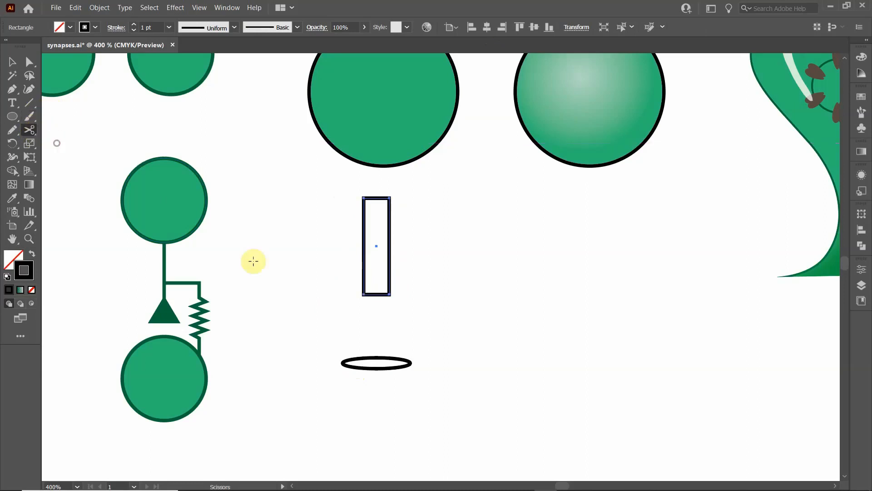
{"action": "left_click", "coordinate": [363, 294]}
{"action": "left_click", "coordinate": [389, 295]}
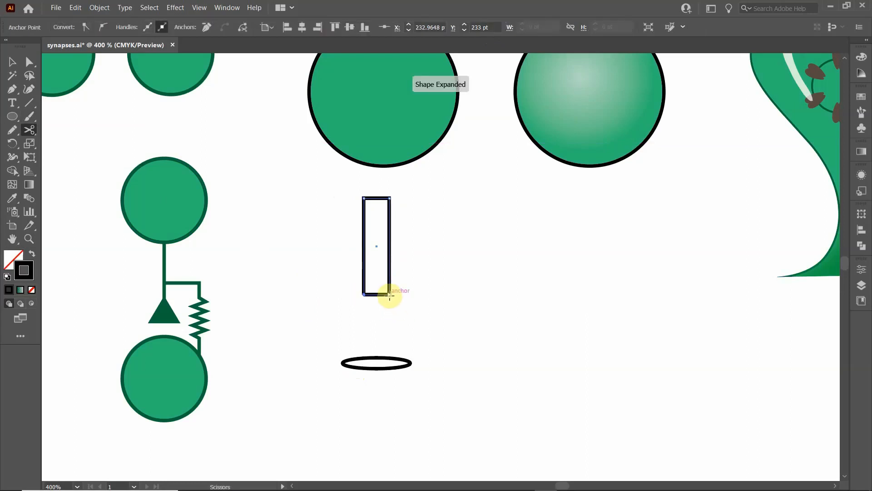
{"action": "left_click", "coordinate": [342, 362]}
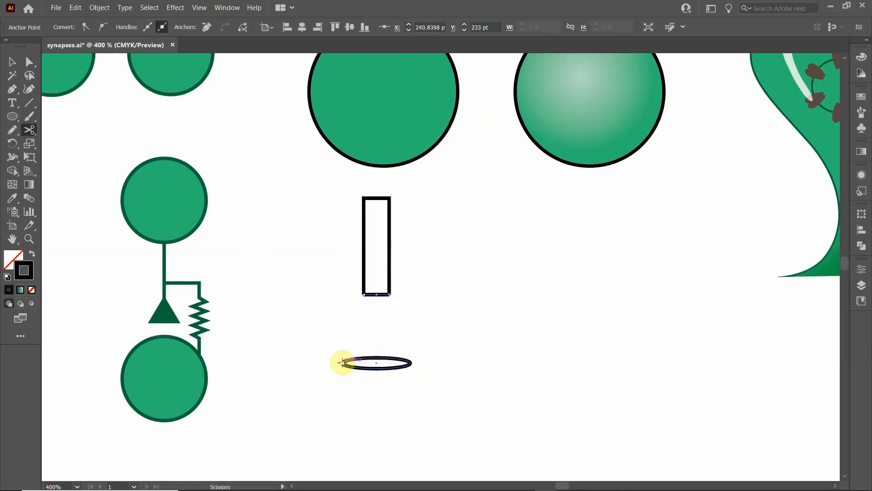
{"action": "left_click", "coordinate": [411, 362]}
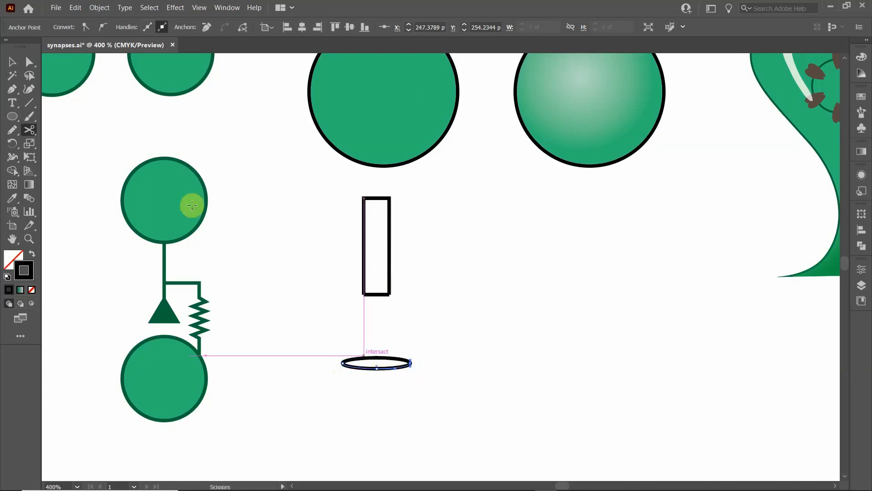
- Delete the upper half of the ellipse and the bottom edge of the rectangle
{"action": "left_click", "coordinate": [11, 62]}
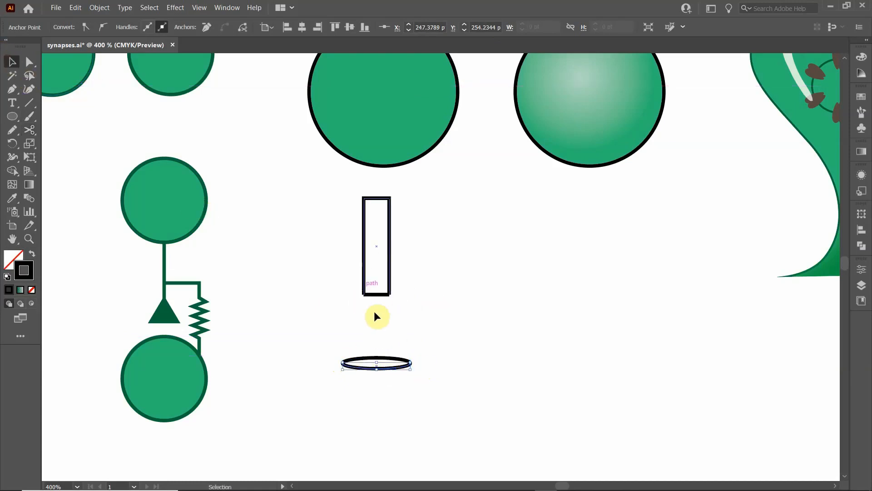
{"action": "left_click", "coordinate": [358, 340]}
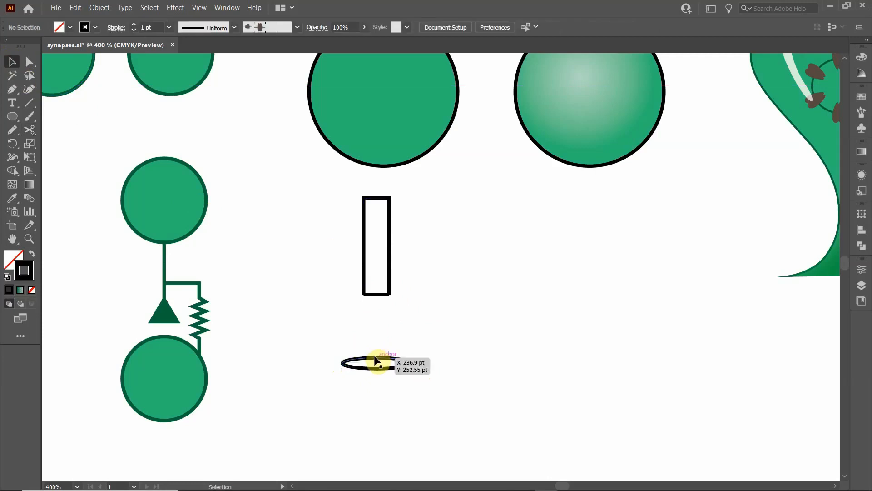
{"action": "left_click", "coordinate": [376, 358]}
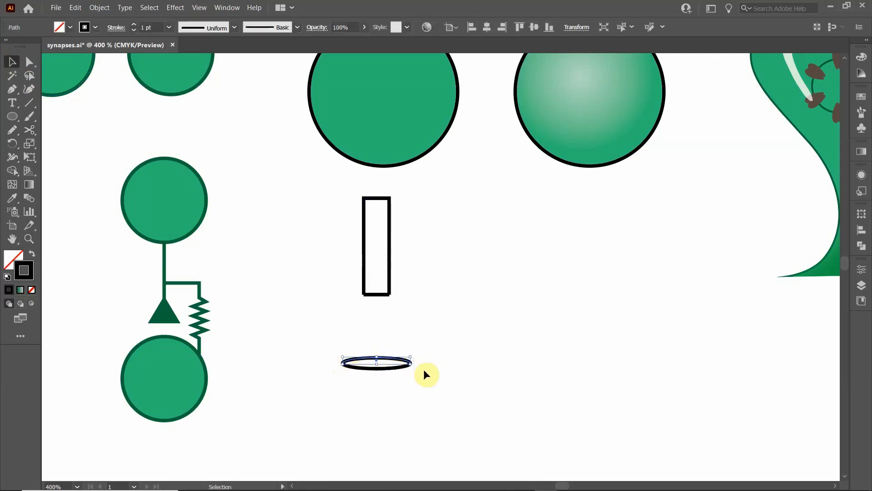
{"action": "key", "text": "Delete"}
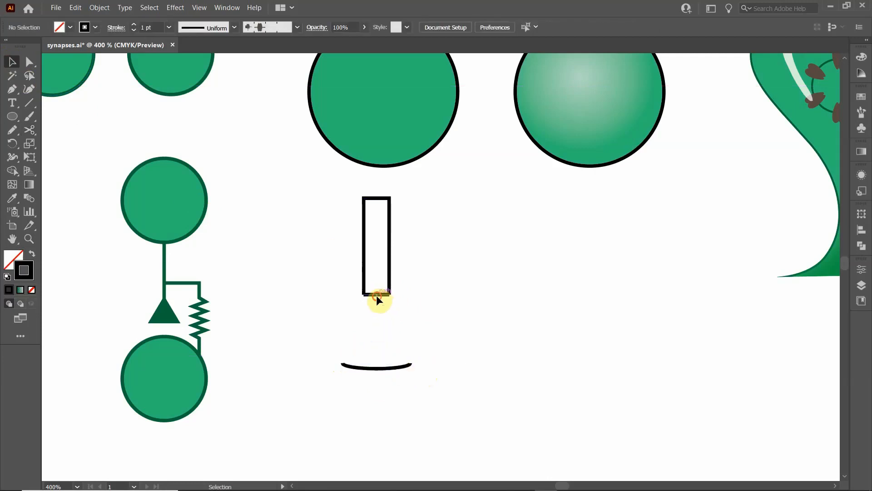
{"action": "left_click", "coordinate": [376, 295]}
{"action": "key", "text": "Delete"}
- Join the open lower ends of the rectangle to the ends of the arc with straight Pen tool segments, closing the flask outline
{"action": "left_click_drag", "start_coordinate": [411, 367], "coordinate": [412, 370]}
{"action": "left_click", "coordinate": [12, 89]}
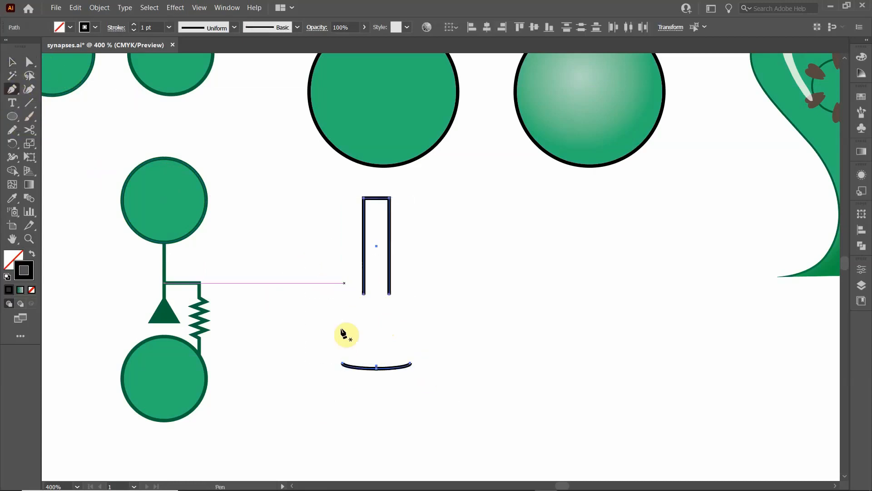
{"action": "left_click", "coordinate": [342, 363]}
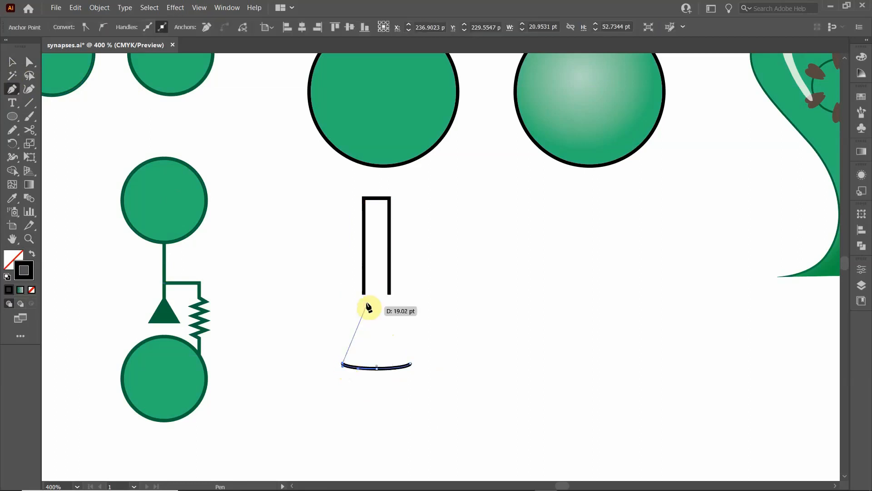
{"action": "left_click", "coordinate": [363, 295]}
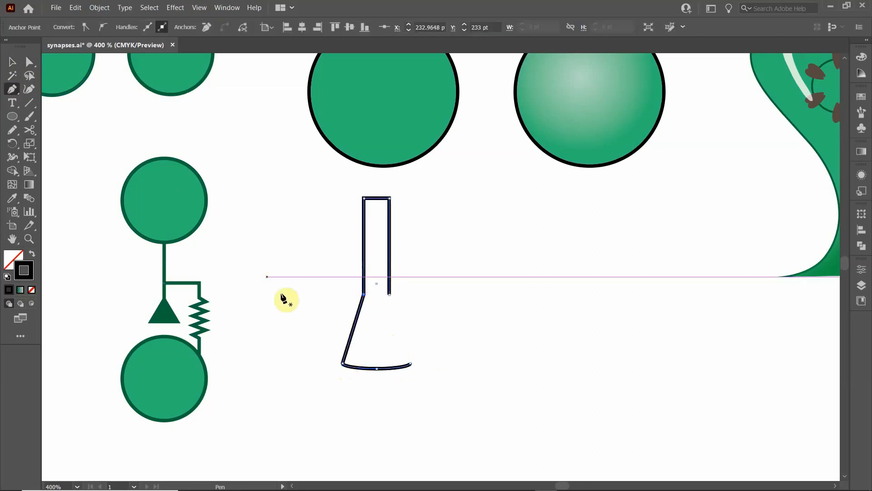
{"action": "left_click", "coordinate": [390, 294]}
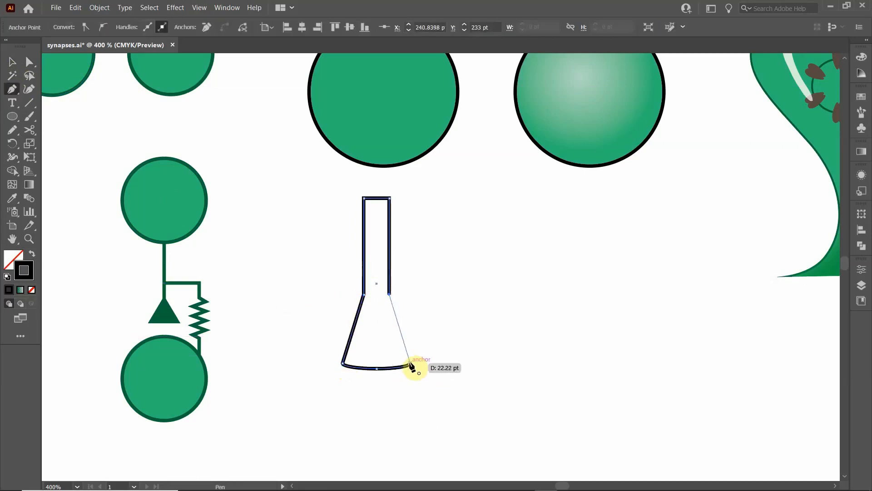
{"action": "left_click", "coordinate": [411, 363]}
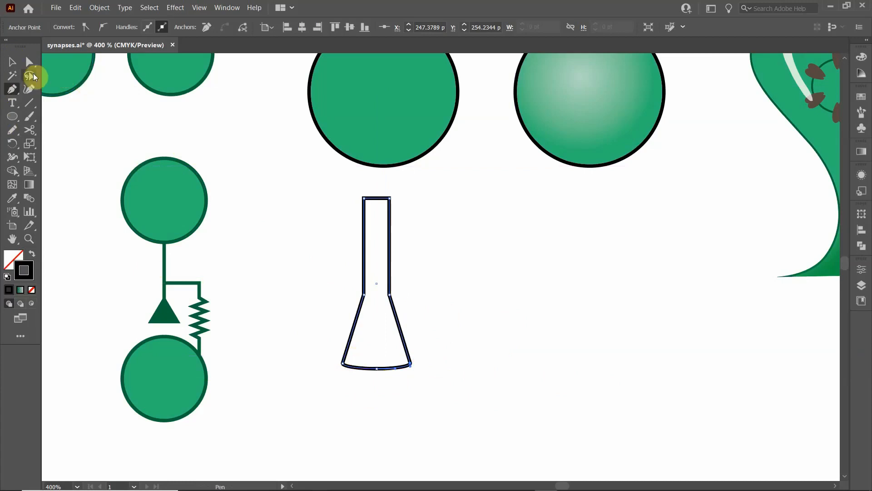
- Convert the two neck-base anchors and the two lower corner anchors of the flask outline to smooth points
{"action": "left_click", "coordinate": [30, 63]}
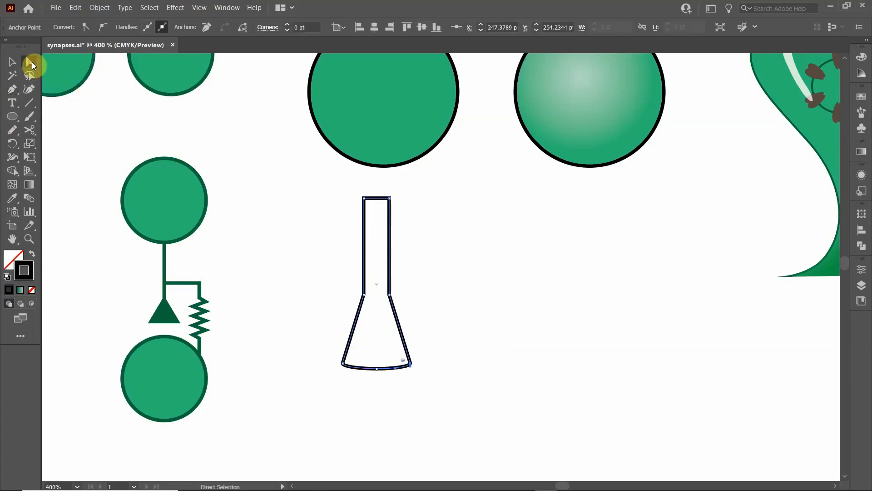
{"action": "left_click_drag", "start_coordinate": [304, 282], "coordinate": [447, 366]}
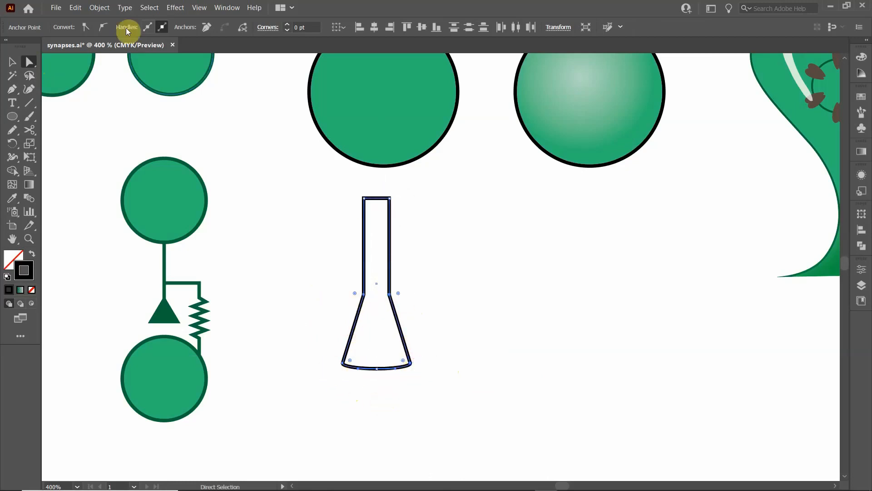
{"action": "left_click", "coordinate": [103, 30]}
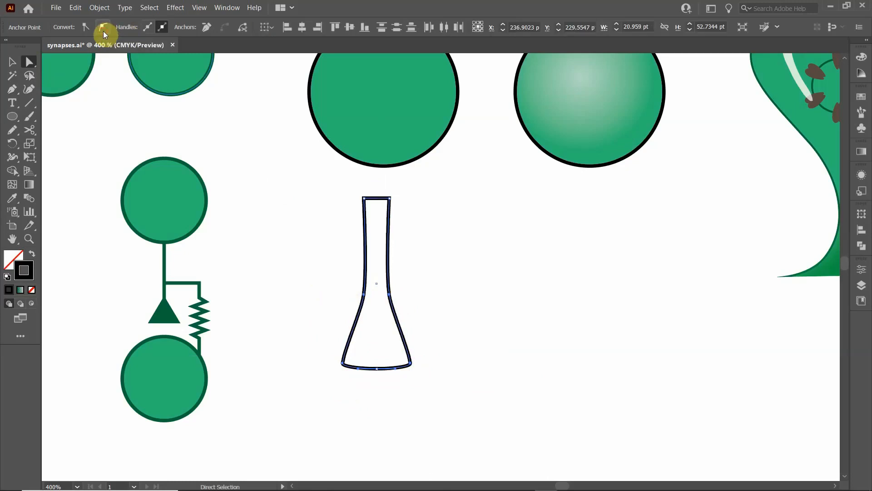
- Adjust the handles at both neck-base anchors to vertical so the neck walls run straight and curve into the flared base
{"action": "left_click", "coordinate": [381, 323]}
{"action": "left_click", "coordinate": [364, 295]}
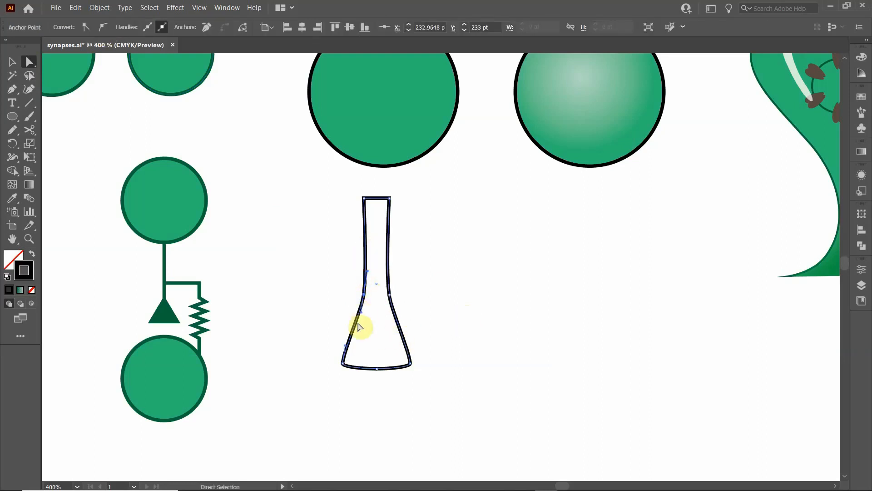
{"action": "mouse_move", "coordinate": [368, 269]}
{"action": "left_mouse_down"}
{"action": "mouse_move", "coordinate": [375, 274]}
{"action": "mouse_move", "coordinate": [357, 268]}
{"action": "mouse_move", "coordinate": [372, 276]}
{"action": "mouse_move", "coordinate": [357, 269]}
{"action": "mouse_move", "coordinate": [369, 277]}
{"action": "mouse_move", "coordinate": [364, 269]}
{"action": "left_mouse_up"}
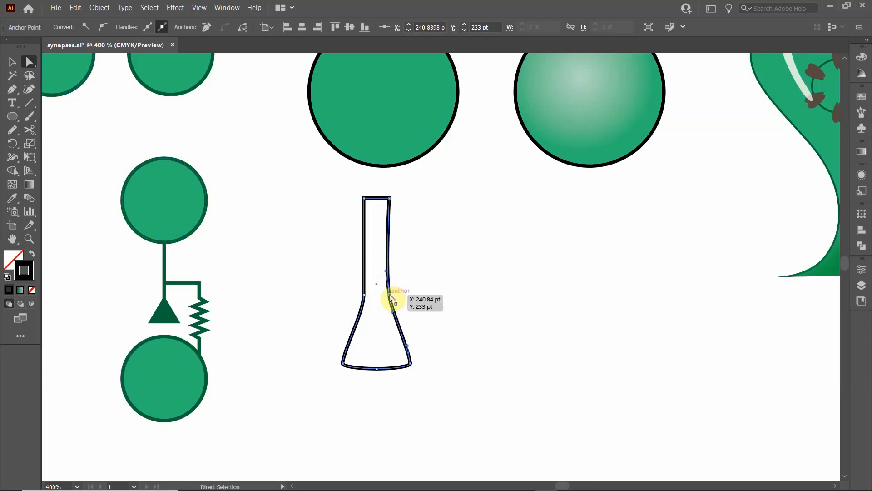
{"action": "mouse_move", "coordinate": [385, 269]}
{"action": "left_mouse_down"}
{"action": "mouse_move", "coordinate": [384, 278]}
{"action": "mouse_move", "coordinate": [392, 269]}
{"action": "left_mouse_up"}
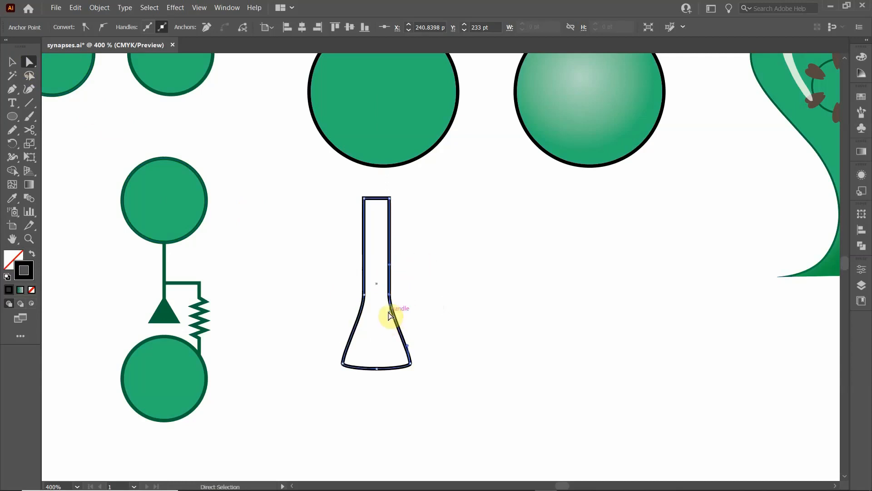
{"action": "left_click_drag", "start_coordinate": [390, 315], "coordinate": [362, 321]}
{"action": "left_click", "coordinate": [363, 295]}
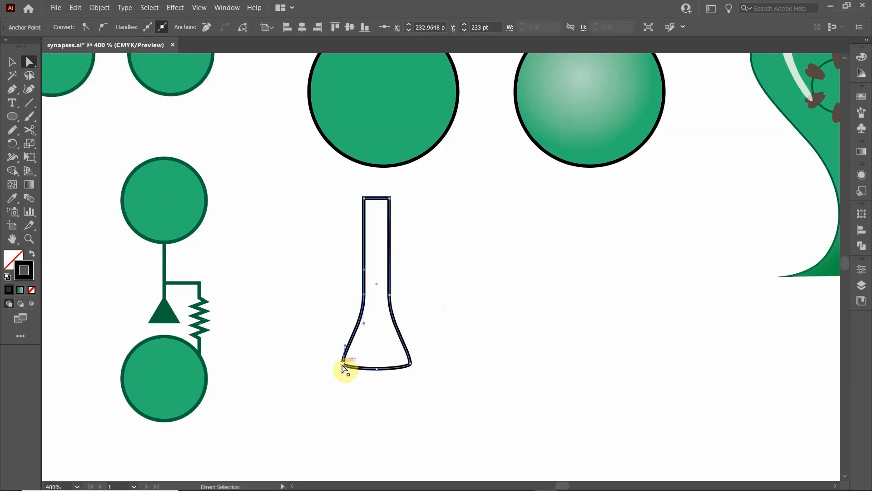
- Lengthen the upper handles of the two lower corner anchors vertically so both sides of the flask base bulge outward
{"action": "left_click_drag", "start_coordinate": [344, 366], "coordinate": [343, 367]}
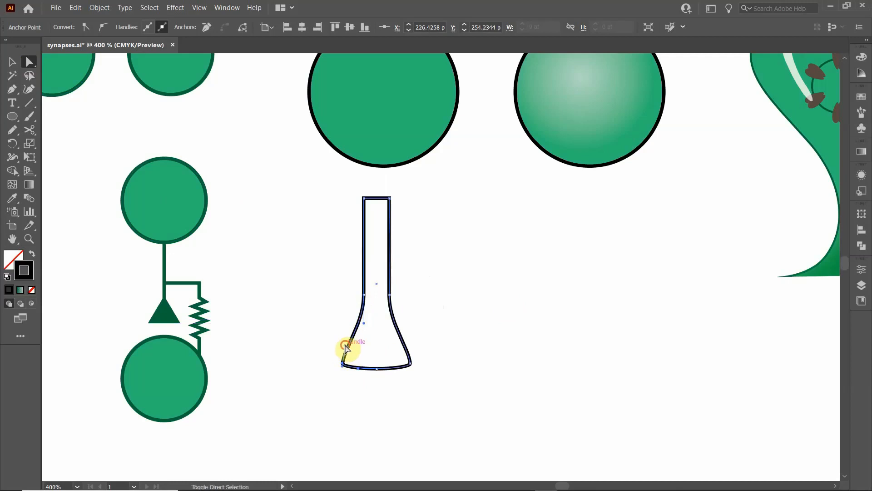
{"action": "left_click_drag", "start_coordinate": [345, 348], "coordinate": [345, 334]}
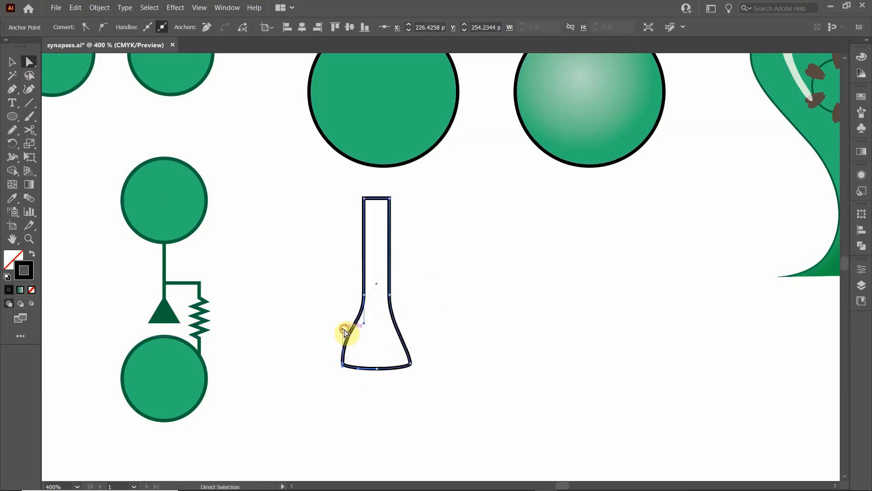
{"action": "left_click", "coordinate": [343, 362]}
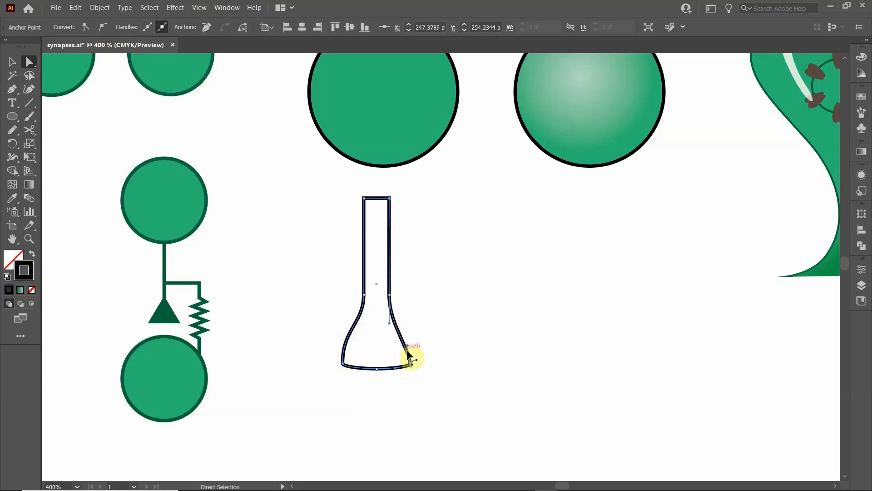
{"action": "left_click_drag", "start_coordinate": [408, 349], "coordinate": [411, 324]}
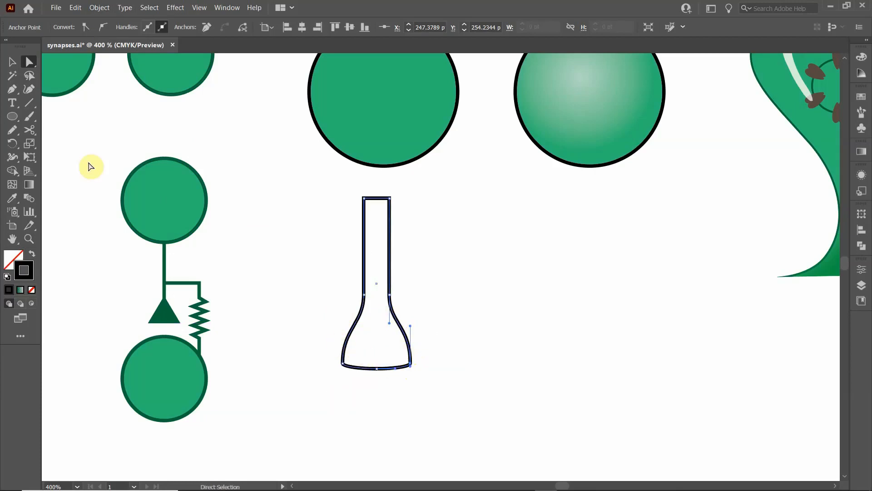
- Move the flask outline straight down and draw a circle overlapping the top end of its neck
{"action": "left_click", "coordinate": [12, 62]}
{"action": "left_click", "coordinate": [303, 308]}
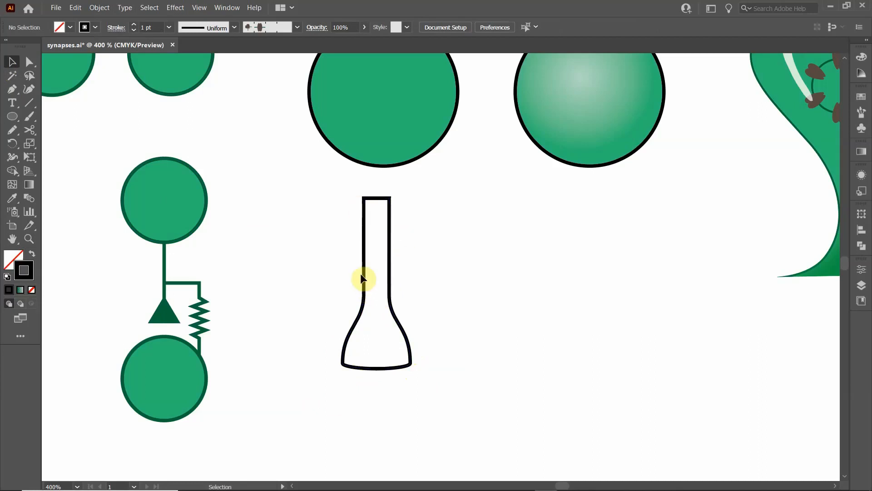
{"action": "left_click_drag", "start_coordinate": [363, 261], "coordinate": [364, 345]}
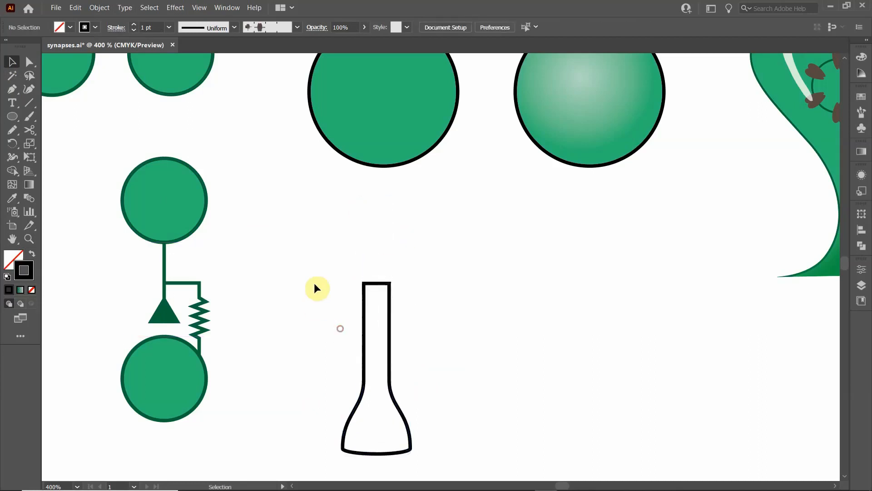
{"action": "left_click", "coordinate": [12, 116]}
{"action": "mouse_move", "coordinate": [336, 204]}
{"action": "left_mouse_down"}
{"action": "mouse_move", "coordinate": [413, 272]}
{"action": "mouse_move", "coordinate": [432, 311]}
{"action": "mouse_move", "coordinate": [450, 318]}
{"action": "left_mouse_up"}
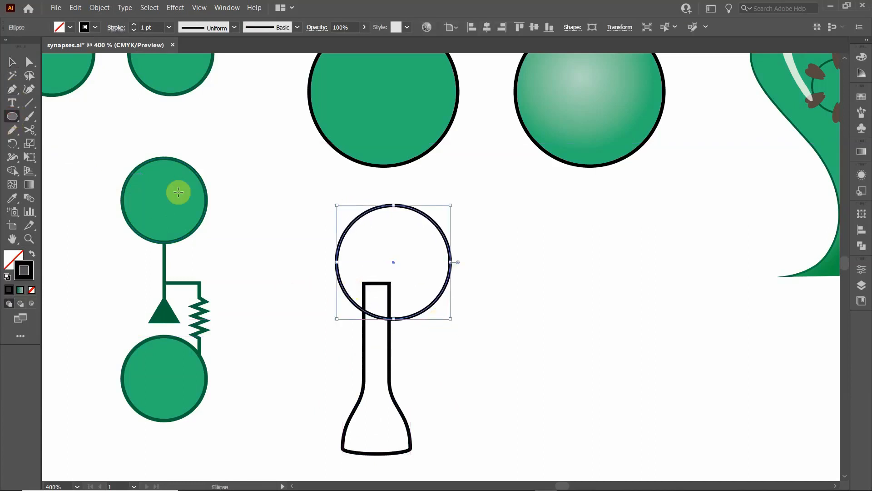
- Duplicate the circle and place the copy just below the base of the flask outline
{"action": "left_click", "coordinate": [12, 63]}
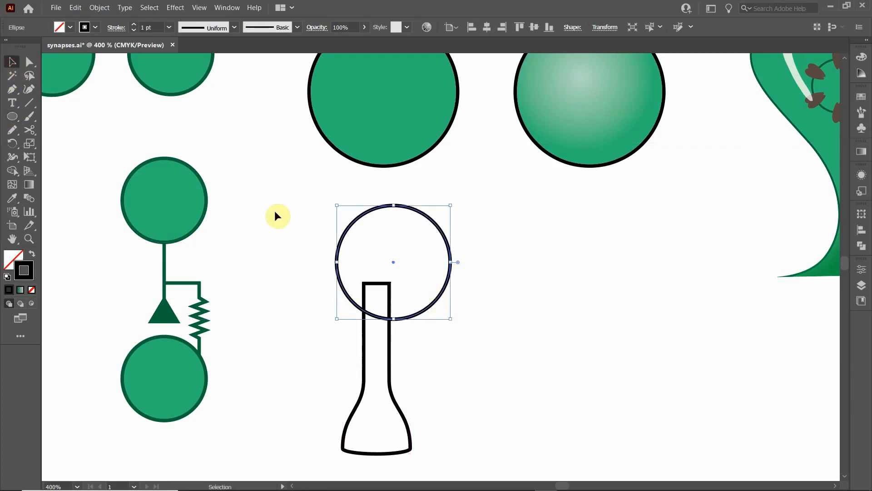
{"action": "scroll", "coordinate": [408, 312], "scroll_direction": "down", "scroll_amount": 3}
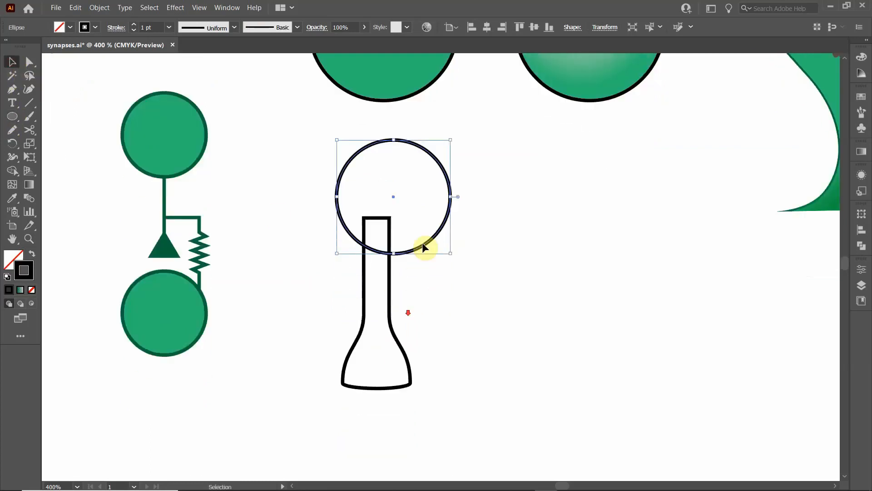
{"action": "left_click", "coordinate": [399, 195]}
{"action": "left_click", "coordinate": [448, 202]}
{"action": "left_click_drag", "start_coordinate": [449, 178], "coordinate": [427, 439]}
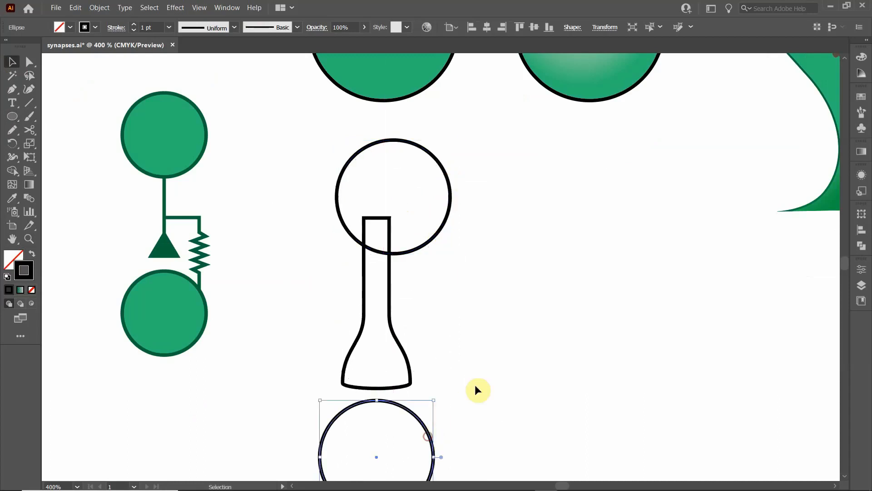
- Align both circles and the flask outline on their horizontal centers
{"action": "left_click", "coordinate": [475, 384]}
{"action": "left_click_drag", "start_coordinate": [303, 183], "coordinate": [469, 441]}
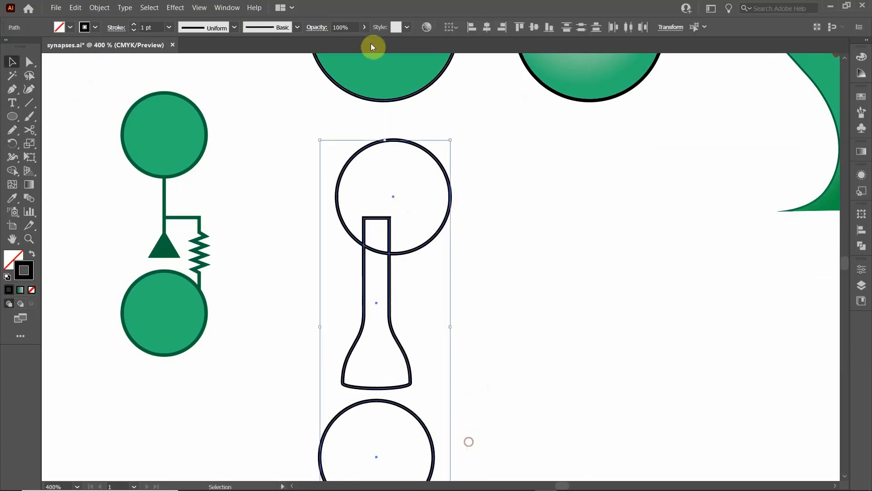
{"action": "left_click", "coordinate": [485, 28]}
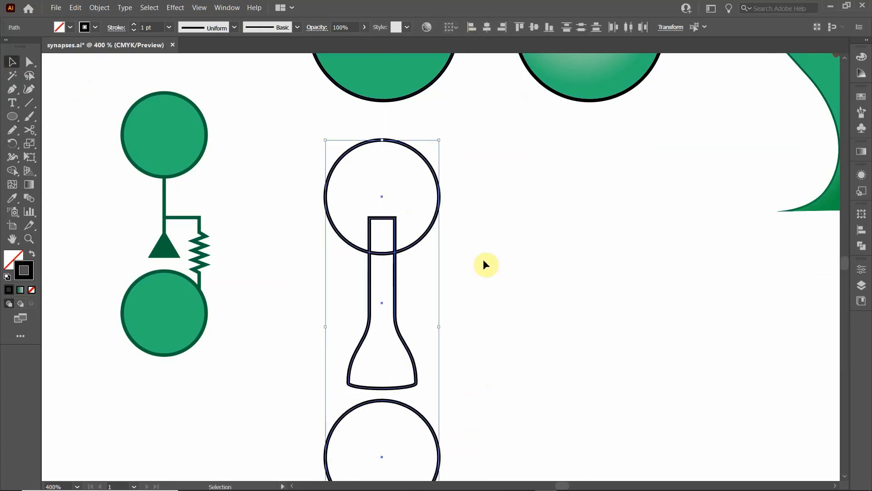
{"action": "left_click", "coordinate": [348, 285]}
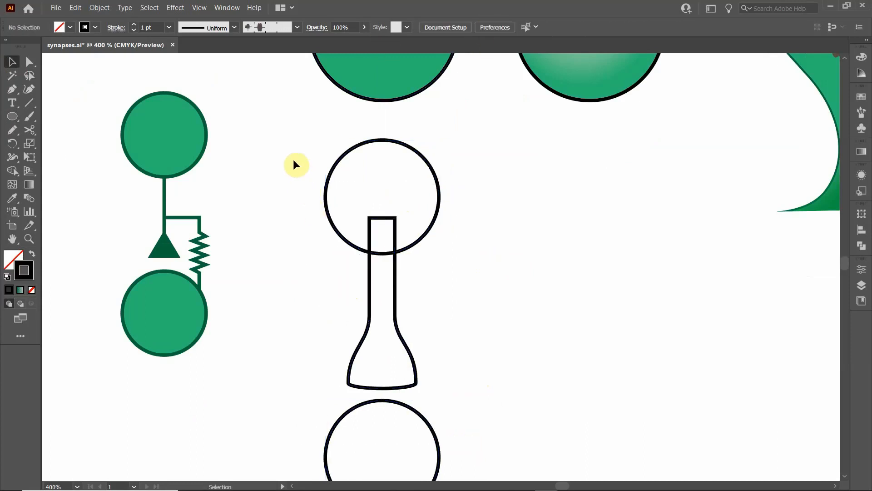
- Merge the upper circle, the overlap and the flask outline into one shape with the Shape Builder tool
{"action": "left_click_drag", "start_coordinate": [291, 156], "coordinate": [505, 338]}
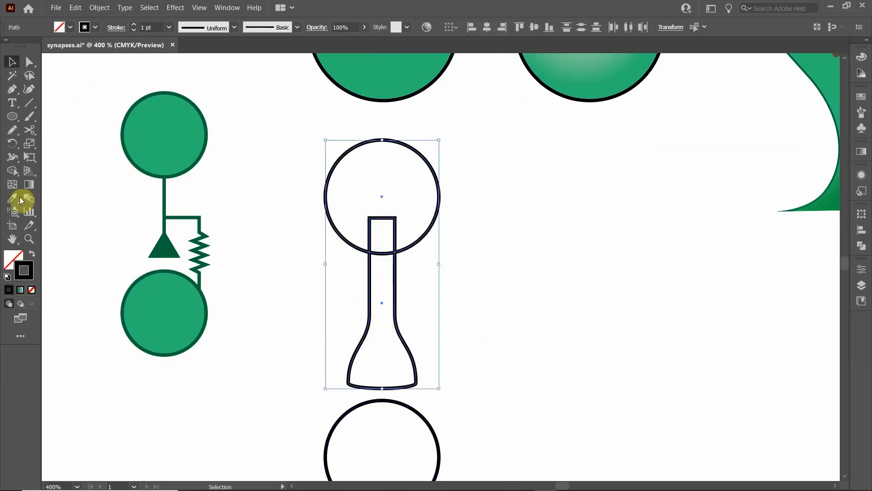
{"action": "left_click", "coordinate": [13, 173]}
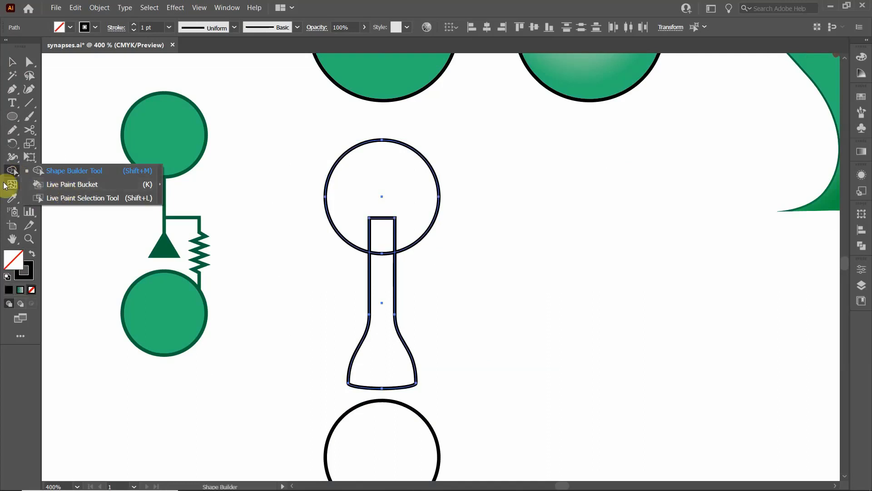
{"action": "left_click", "coordinate": [68, 171]}
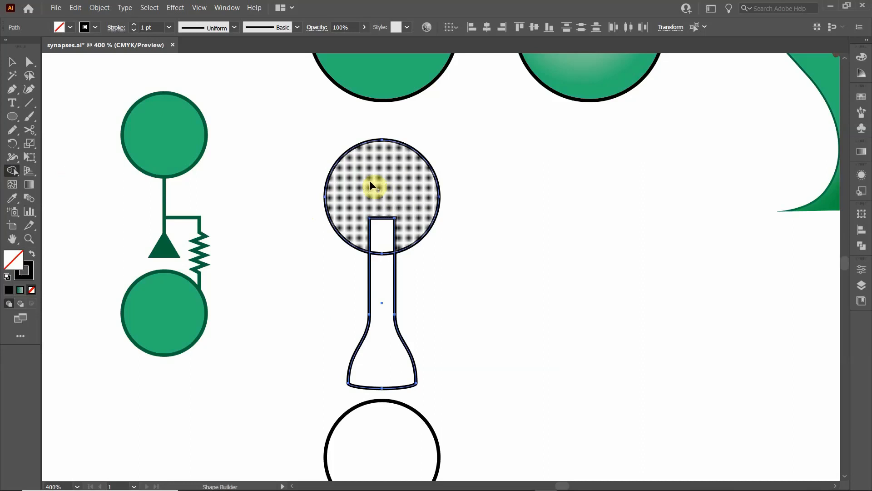
{"action": "mouse_move", "coordinate": [363, 177]}
{"action": "left_mouse_down"}
{"action": "mouse_move", "coordinate": [384, 236]}
{"action": "mouse_move", "coordinate": [383, 275]}
{"action": "mouse_move", "coordinate": [352, 224]}
{"action": "mouse_move", "coordinate": [377, 348]}
{"action": "left_mouse_up"}
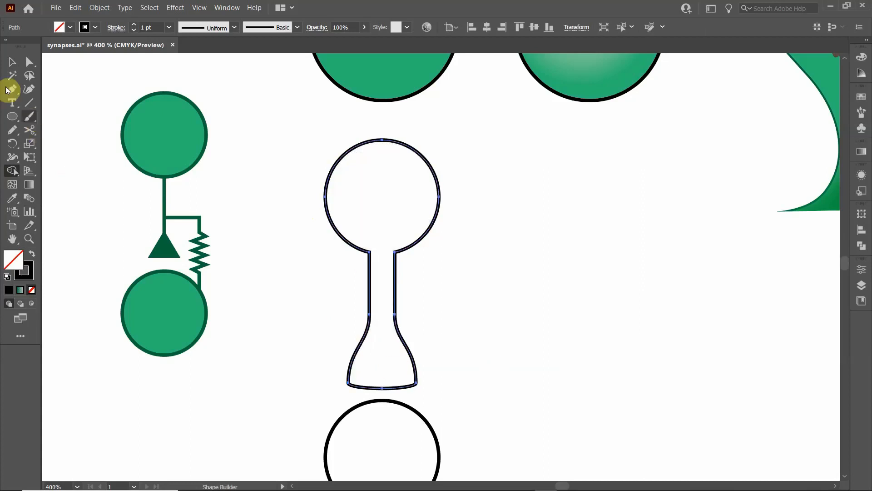
{"action": "left_click", "coordinate": [12, 61]}
{"action": "left_click", "coordinate": [252, 330]}
- Try raising the middle anchor of the terminal's curved base by 1 pt, and undo the move
{"action": "scroll", "coordinate": [278, 278], "scroll_direction": "down", "scroll_amount": 3}
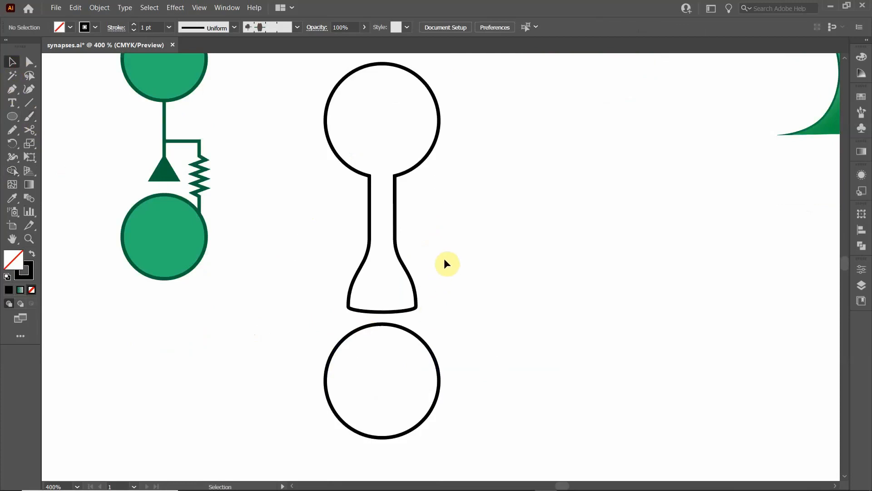
{"action": "left_click", "coordinate": [380, 312]}
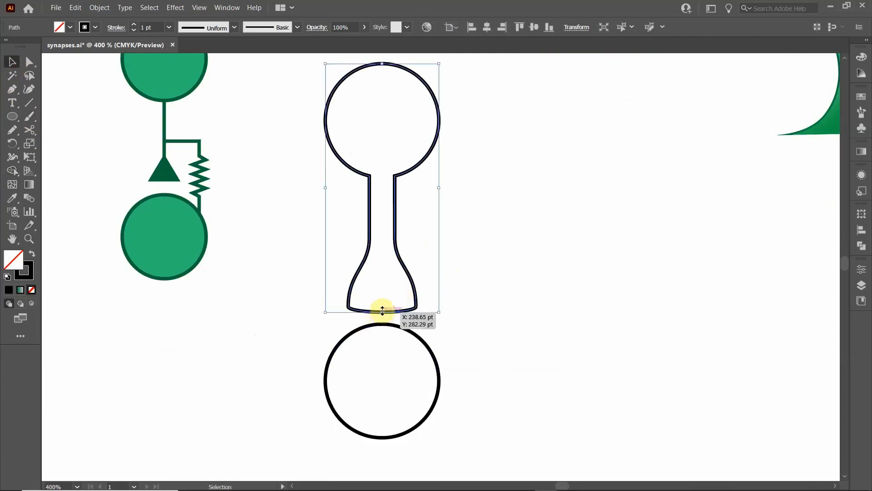
{"action": "left_click", "coordinate": [29, 61]}
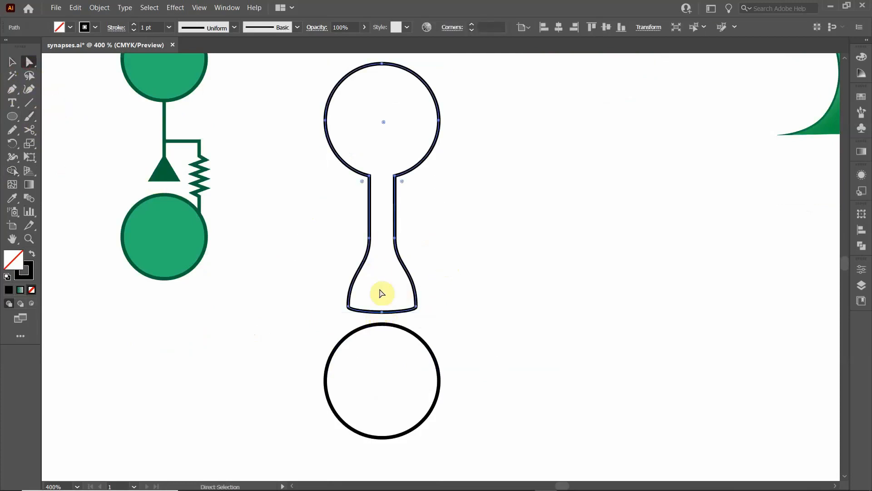
{"action": "left_click", "coordinate": [381, 313]}
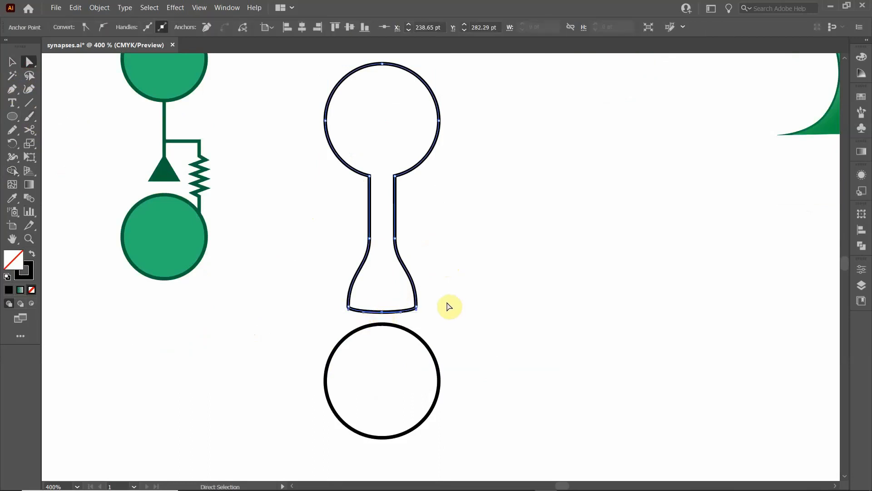
{"action": "key", "text": "Up"}
{"action": "key", "text": "Up"}
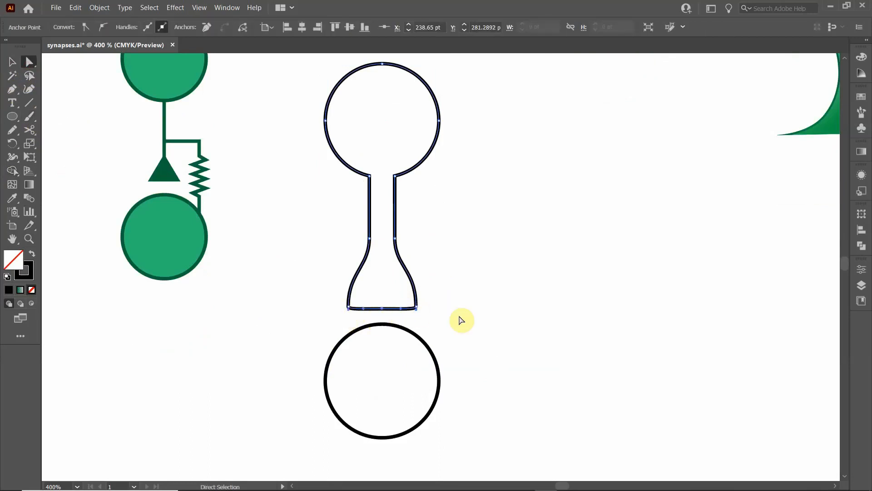
{"action": "key", "text": "ctrl+z"}
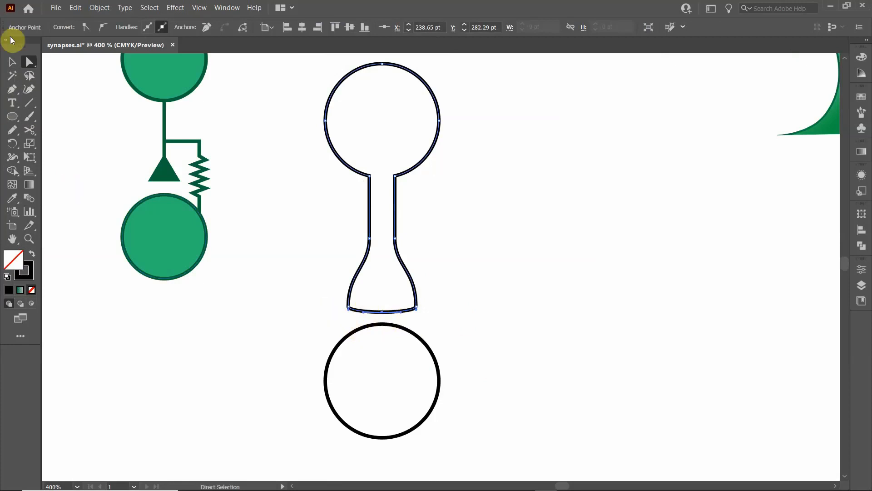
- Draw a small unfilled circle with a 1 pt black stroke inside the flask-shaped terminal, toward its left side
{"action": "left_click", "coordinate": [11, 67]}
{"action": "left_click", "coordinate": [316, 232]}
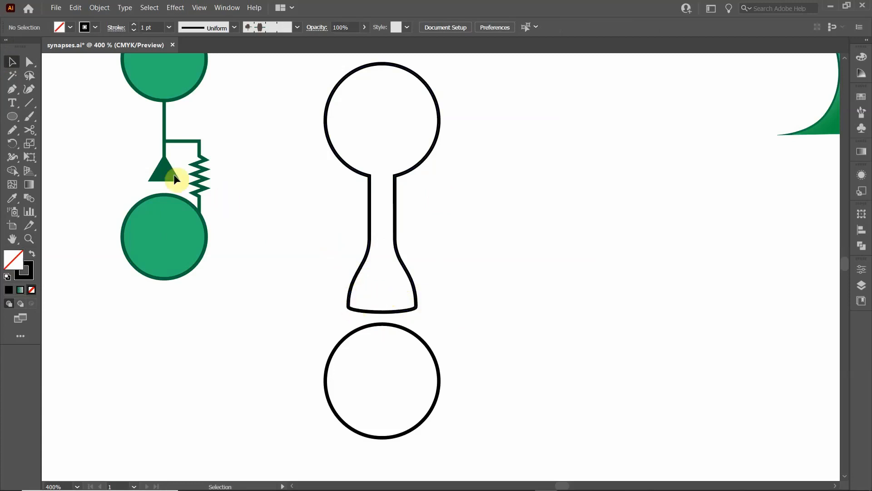
{"action": "left_click", "coordinate": [12, 117]}
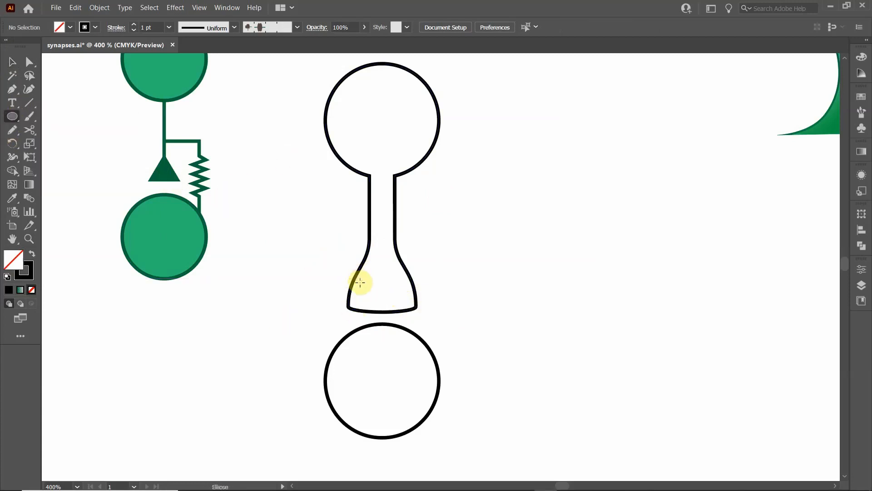
{"action": "left_click_drag", "start_coordinate": [362, 284], "coordinate": [374, 289]}
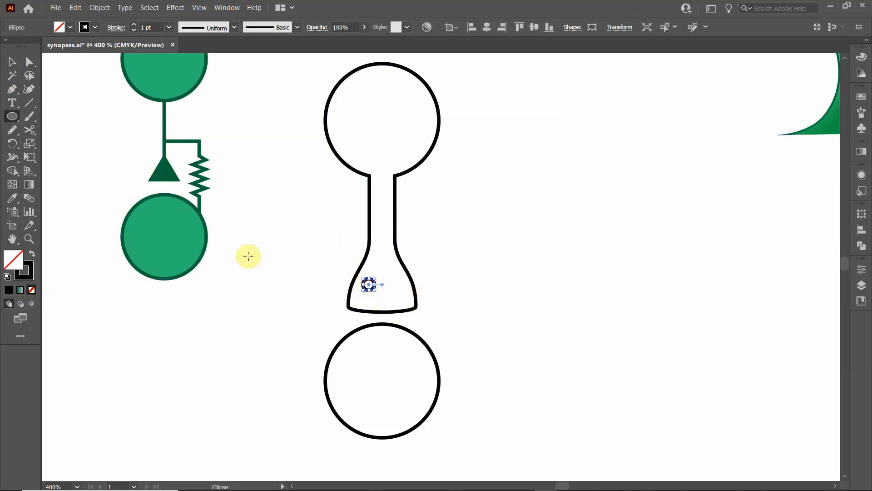
- Duplicate the small circle twice inside the terminal, one copy level beside it and one centered below the pair
{"action": "left_click", "coordinate": [18, 67]}
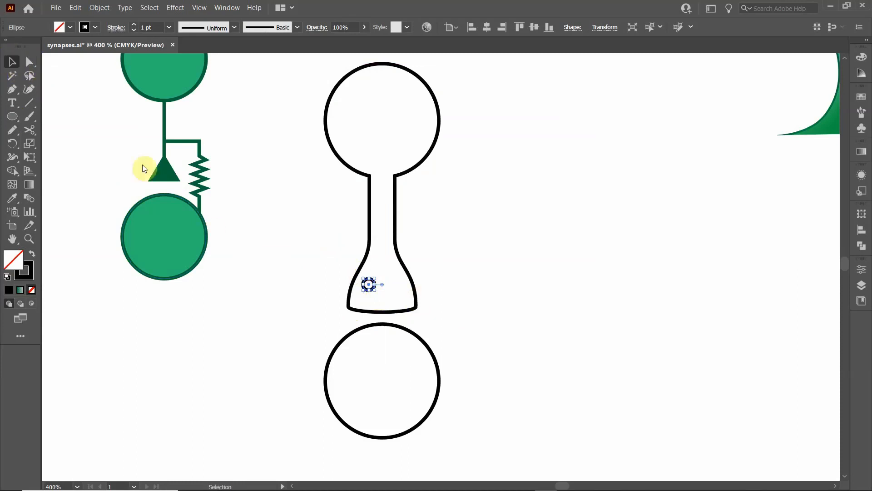
{"action": "scroll", "coordinate": [377, 291], "scroll_direction": "up", "scroll_amount": 6}
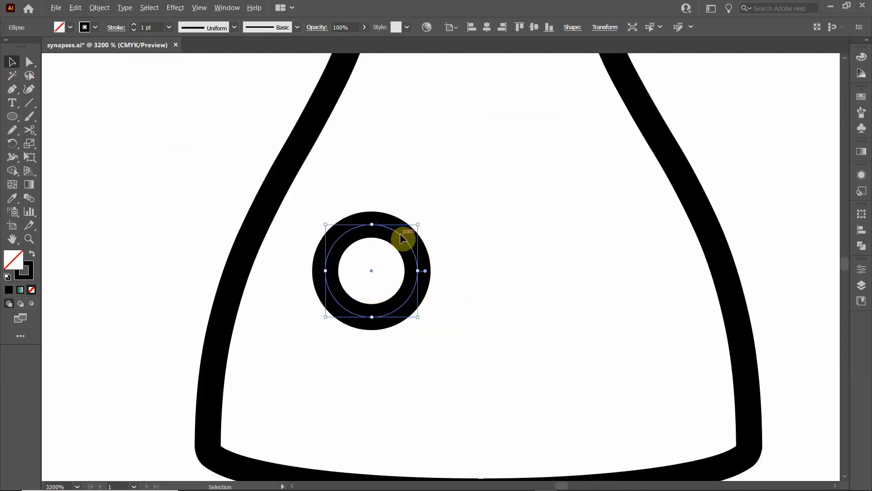
{"action": "left_click_drag", "start_coordinate": [402, 236], "coordinate": [510, 361]}
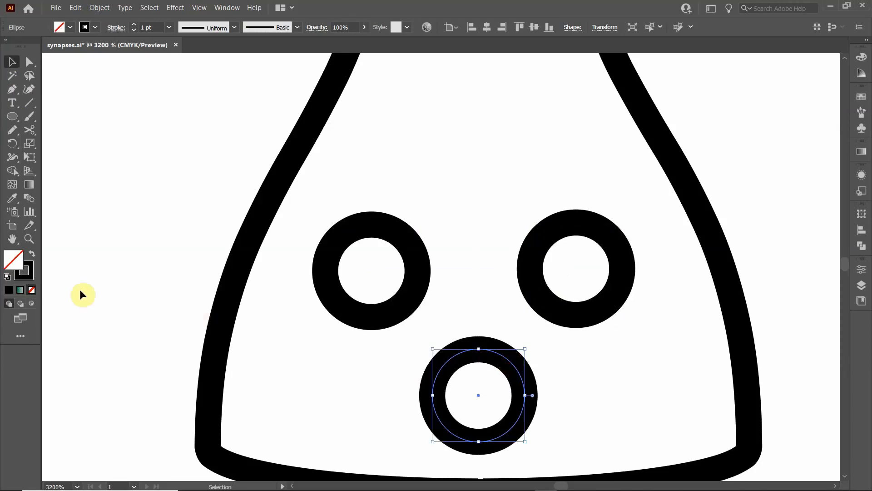
{"action": "left_click", "coordinate": [111, 238]}
- Fill the merged neuron outline and the lower circle with the medium bluish-green swatch used in the other diagrams
{"action": "scroll", "coordinate": [237, 254], "scroll_direction": "down", "scroll_amount": 3}
{"action": "scroll", "coordinate": [237, 253], "scroll_direction": "down", "scroll_amount": 2}
{"action": "scroll", "coordinate": [186, 260], "scroll_direction": "down", "scroll_amount": 1}
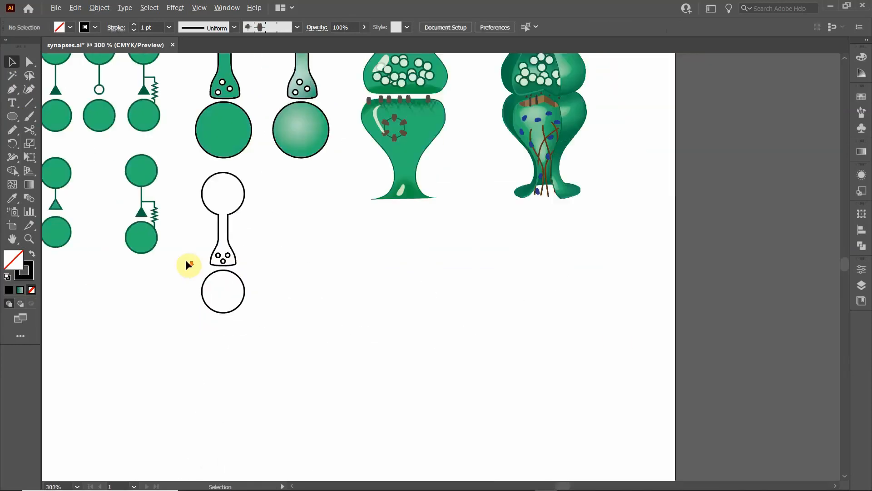
{"action": "scroll", "coordinate": [185, 260], "scroll_direction": "up", "scroll_amount": 1}
{"action": "left_click", "coordinate": [234, 150]}
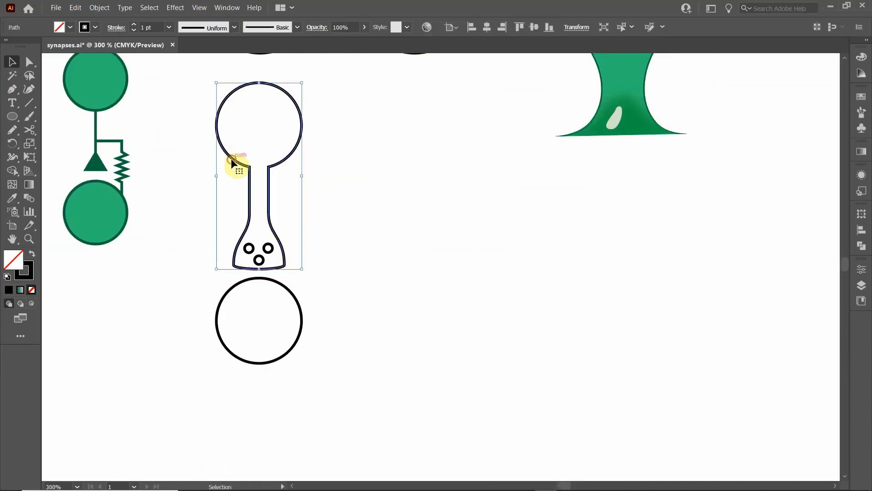
{"action": "left_click", "coordinate": [222, 295], "text": "shift"}
{"action": "left_click", "coordinate": [72, 28]}
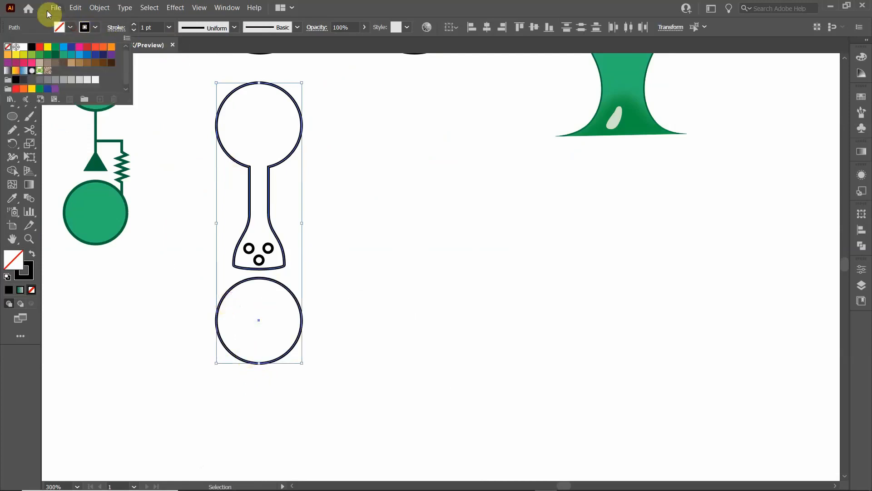
{"action": "left_click", "coordinate": [48, 58]}
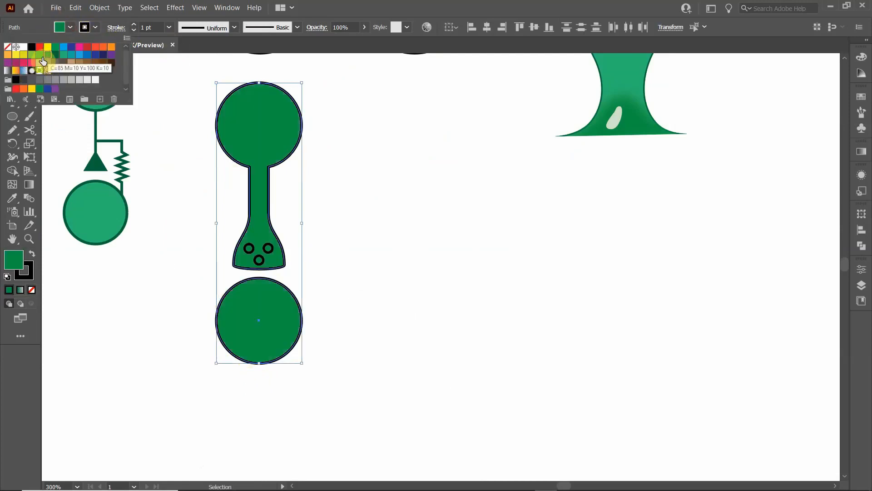
{"action": "left_click", "coordinate": [62, 58]}
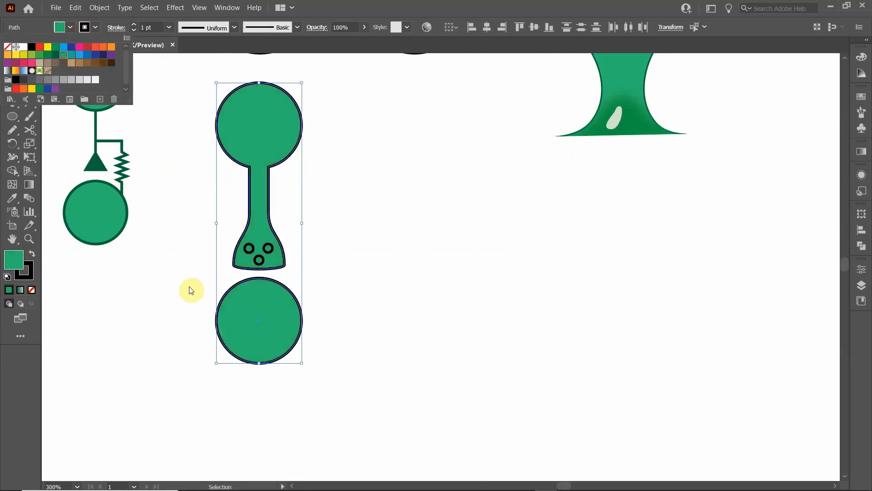
{"action": "left_click", "coordinate": [181, 271]}
- Fill the three small circles in the terminal with the same medium green as the neuron body
{"action": "left_click", "coordinate": [249, 249]}
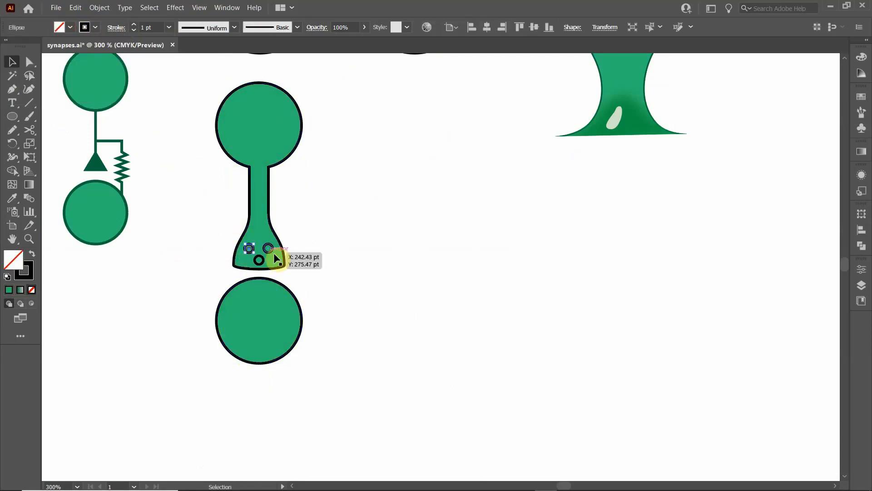
{"action": "left_click", "coordinate": [269, 249], "text": "shift"}
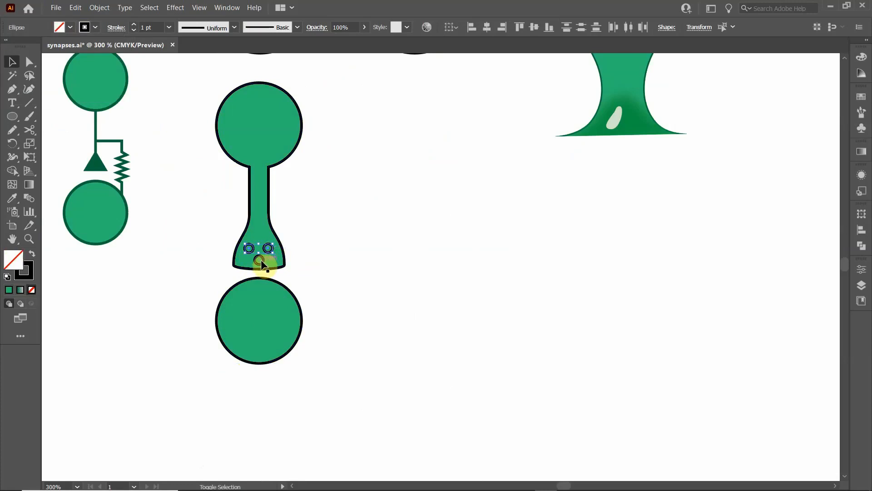
{"action": "left_click", "coordinate": [259, 260], "text": "shift"}
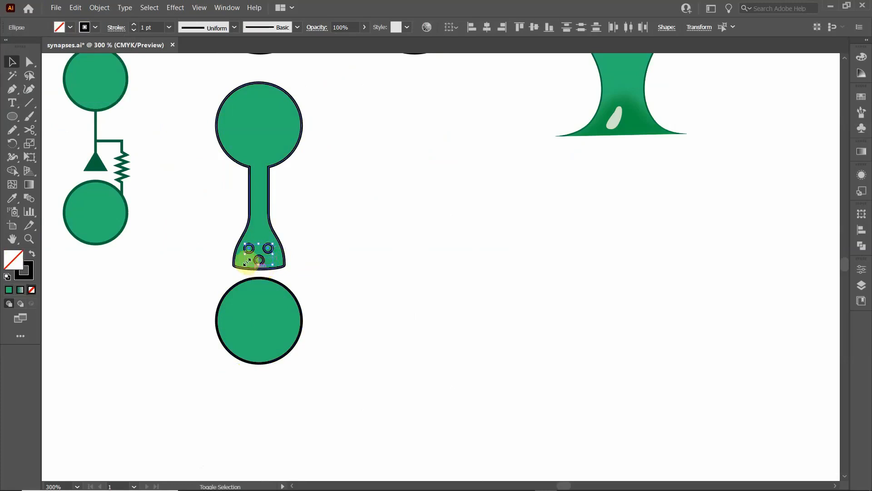
{"action": "left_click", "coordinate": [71, 27]}
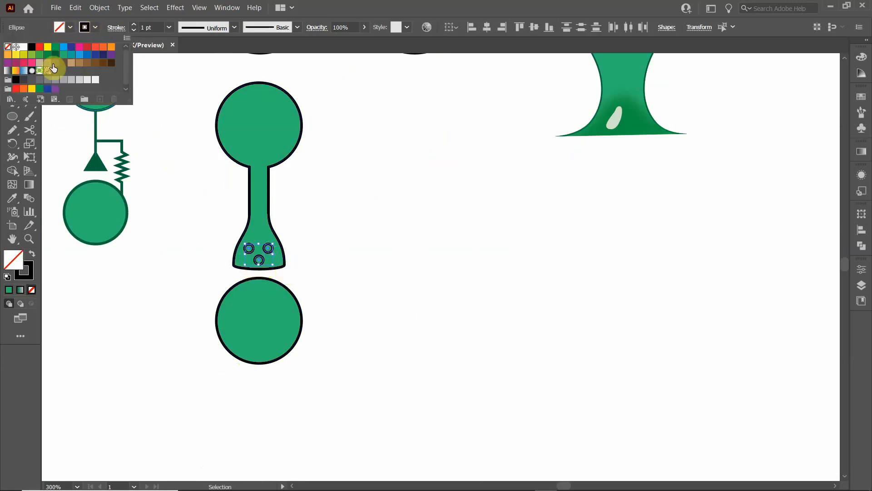
{"action": "left_click", "coordinate": [63, 55]}
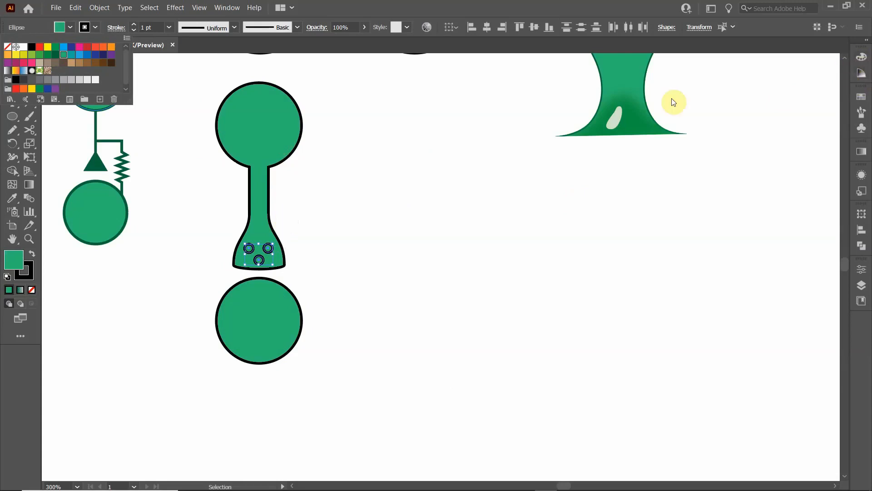
- Recolor the three small circles with the second-lightest green tint from the Color Guide
{"action": "left_click", "coordinate": [222, 11]}
{"action": "left_click", "coordinate": [224, 9]}
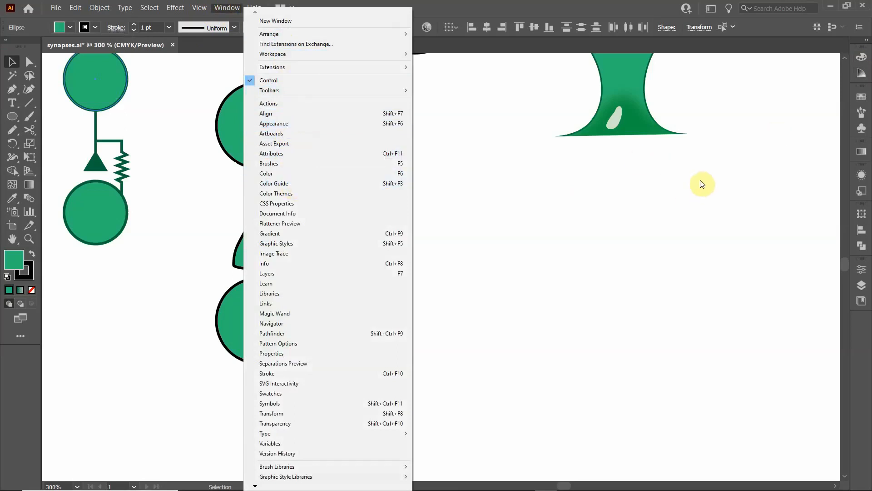
{"action": "left_click", "coordinate": [863, 81]}
{"action": "left_click", "coordinate": [862, 76]}
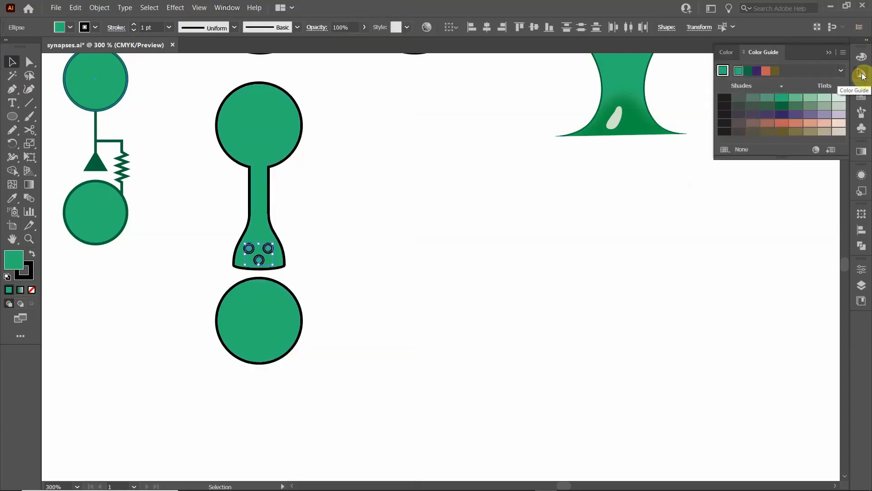
{"action": "left_click", "coordinate": [824, 98]}
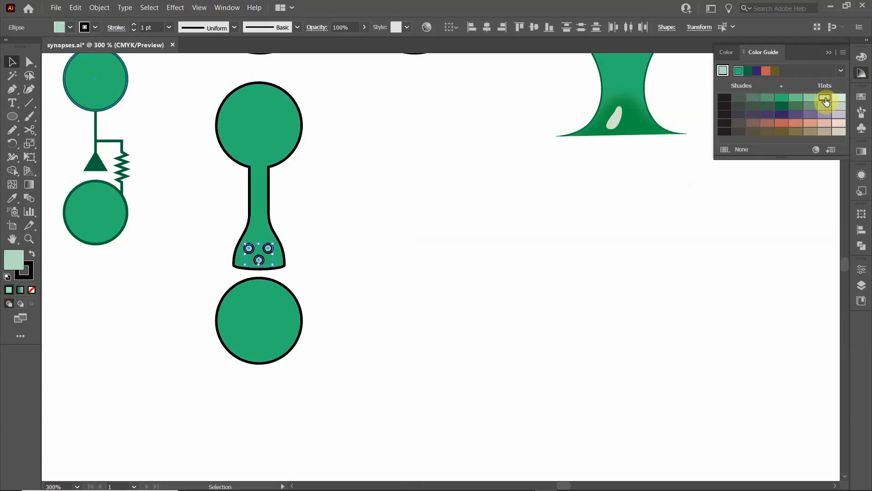
{"action": "left_click", "coordinate": [840, 99]}
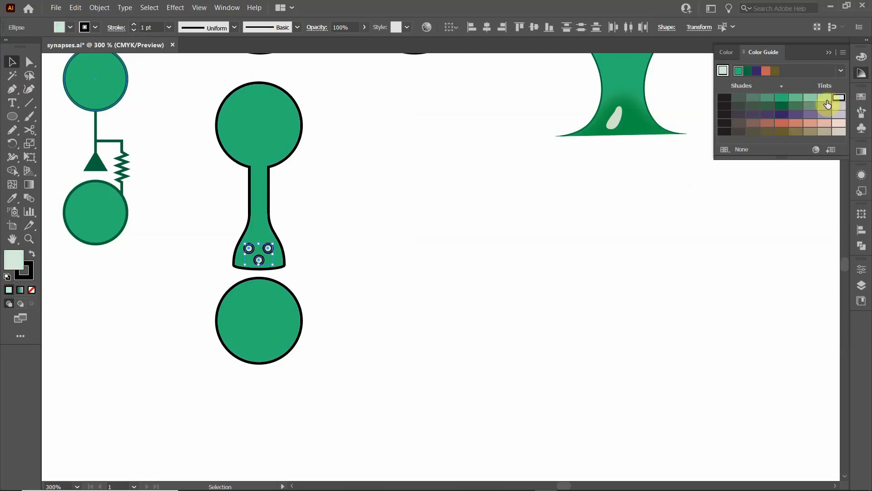
{"action": "left_click", "coordinate": [826, 100]}
{"action": "left_click", "coordinate": [808, 99]}
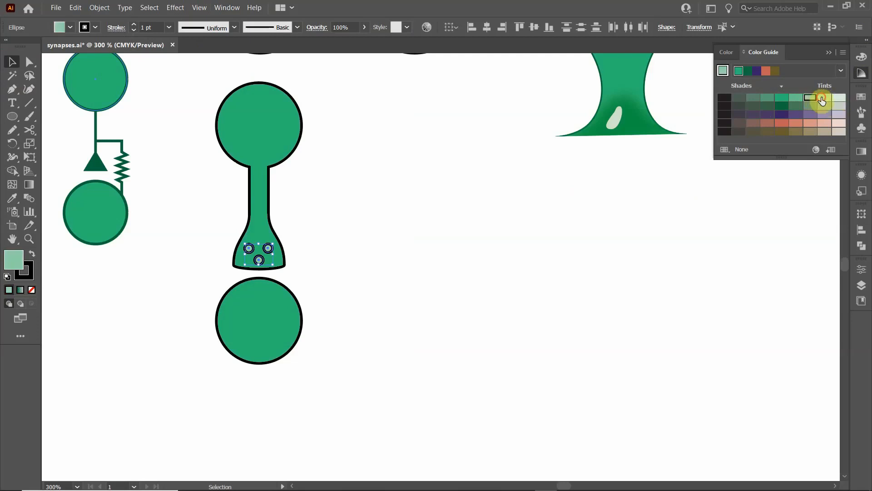
{"action": "left_click", "coordinate": [821, 99]}
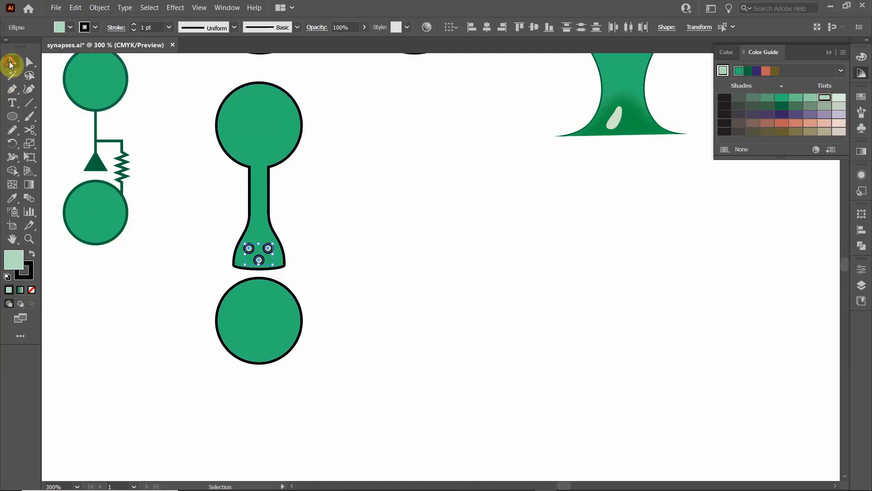
{"action": "left_click", "coordinate": [164, 174]}
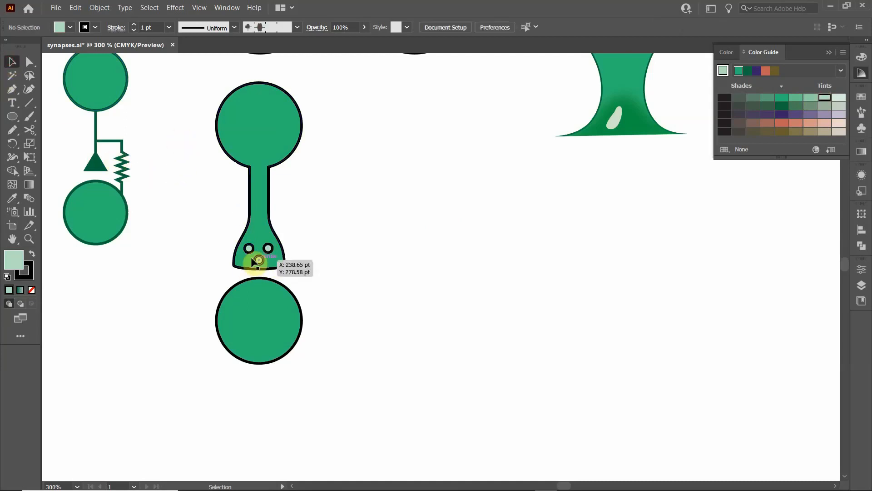
- Duplicate the whole green neuron, its vesicles and the lower cell, placing the copy level beside the original
{"action": "scroll", "coordinate": [232, 252], "scroll_direction": "down", "scroll_amount": 1}
{"action": "left_click_drag", "start_coordinate": [199, 198], "coordinate": [218, 329]}
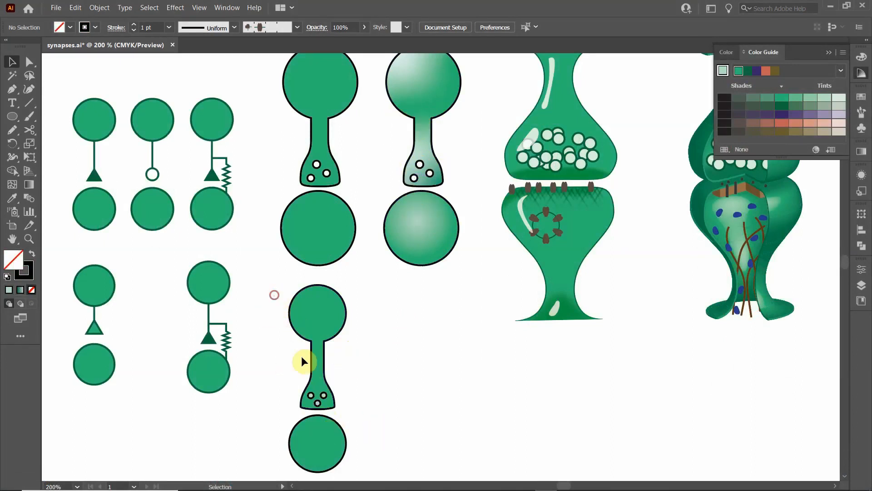
{"action": "mouse_move", "coordinate": [301, 357]}
{"action": "left_mouse_down"}
{"action": "mouse_move", "coordinate": [362, 438]}
{"action": "mouse_move", "coordinate": [316, 435]}
{"action": "mouse_move", "coordinate": [418, 439]}
{"action": "left_mouse_up"}
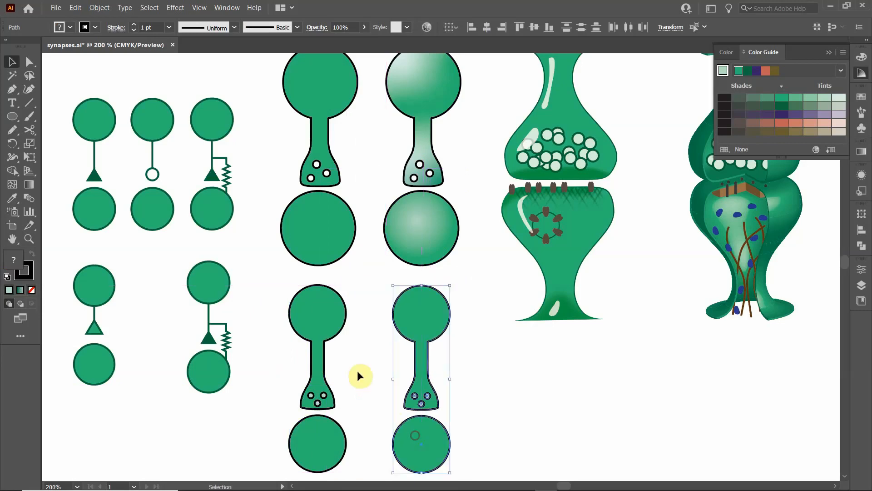
{"action": "left_click", "coordinate": [358, 371]}
- Apply a freeform gradient drawn with lines to the copied neuron body
{"action": "left_click", "coordinate": [421, 305]}
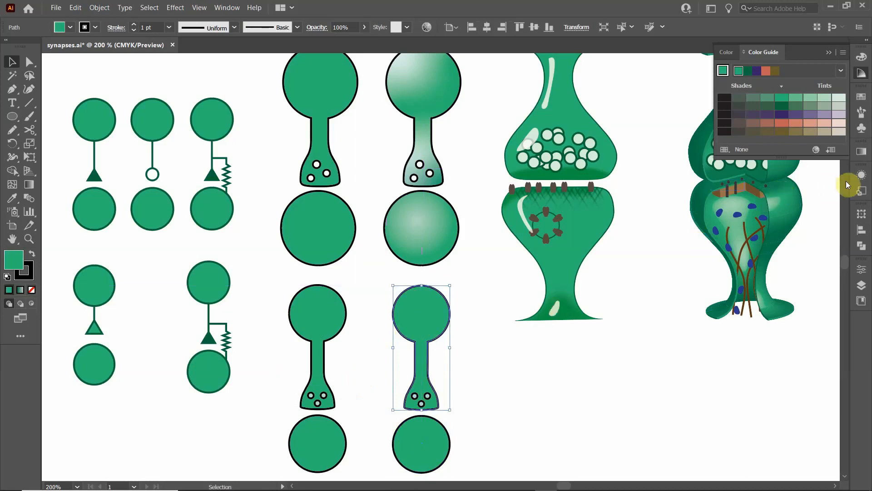
{"action": "left_click", "coordinate": [863, 175]}
{"action": "left_click", "coordinate": [863, 175]}
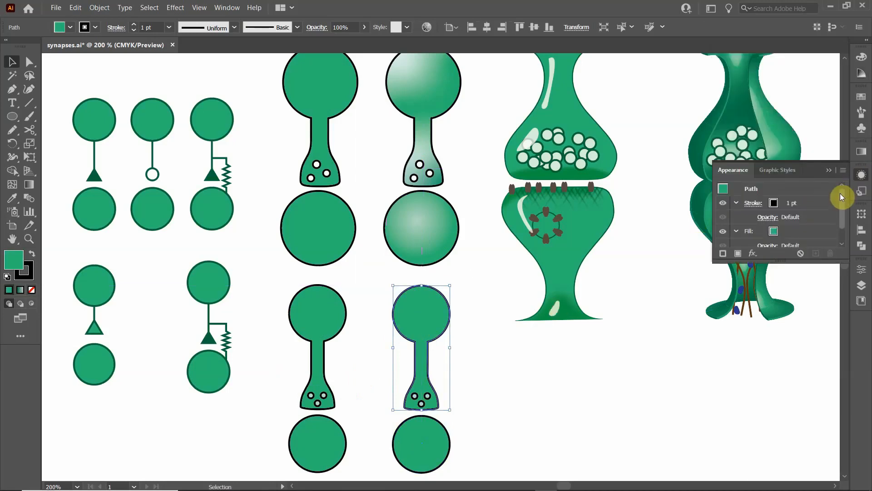
{"action": "left_click", "coordinate": [862, 153]}
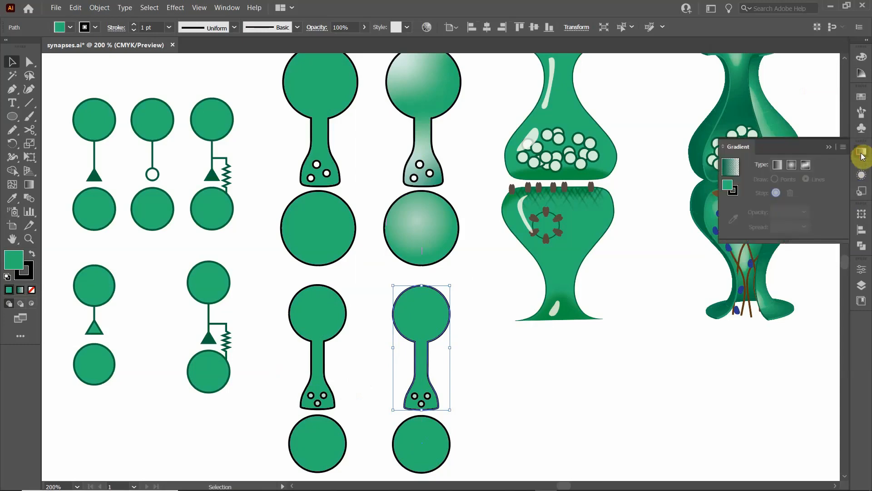
{"action": "left_click", "coordinate": [805, 167]}
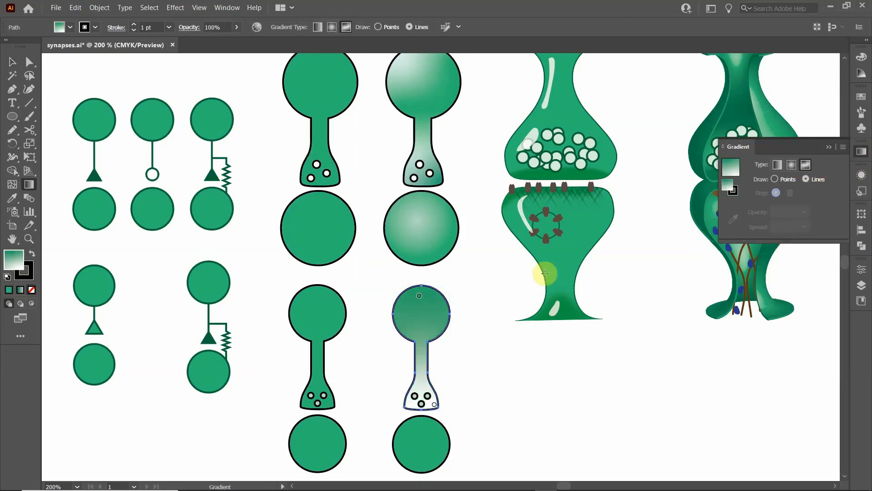
- Set the gradient's white color stop at the base of the copied terminal to the medium green swatch
{"action": "left_click", "coordinate": [434, 404]}
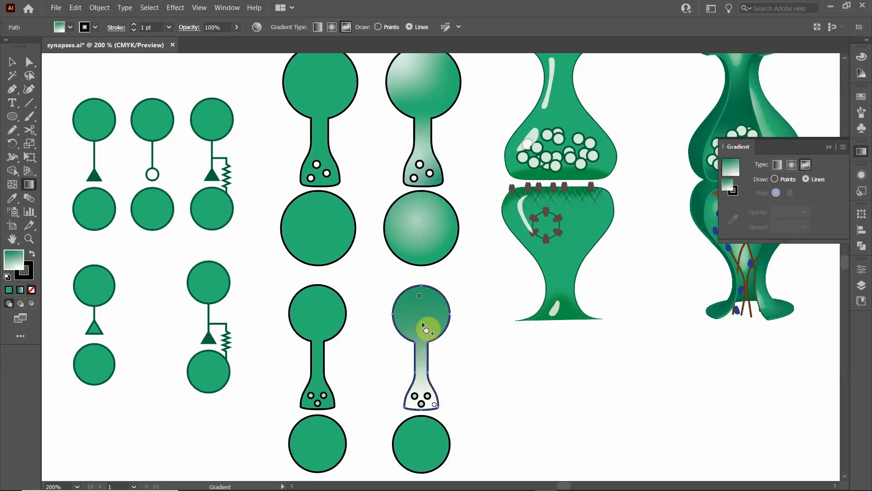
{"action": "left_click", "coordinate": [435, 405]}
{"action": "double_click", "coordinate": [434, 405]}
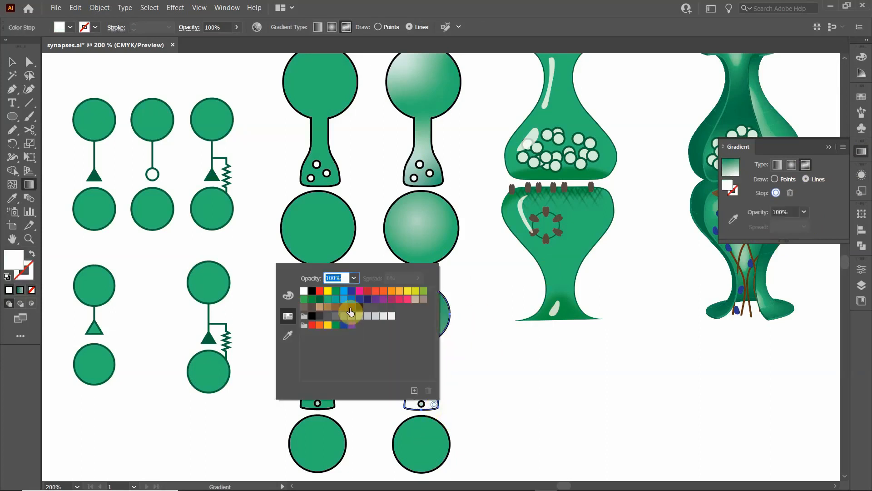
{"action": "left_click", "coordinate": [328, 301]}
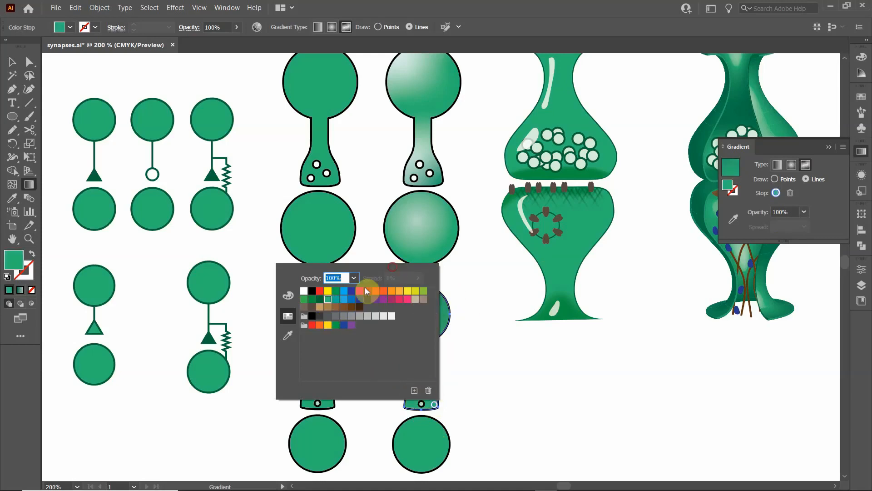
{"action": "left_click", "coordinate": [517, 344]}
- Set the gradient's color stop at the top of the copied neuron's head to white, then to the medium green swatch
{"action": "left_click", "coordinate": [419, 296]}
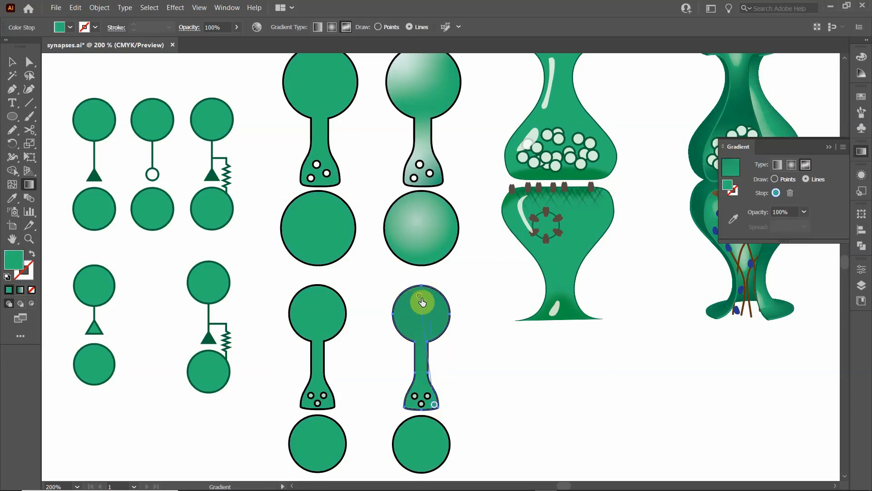
{"action": "left_click", "coordinate": [472, 376]}
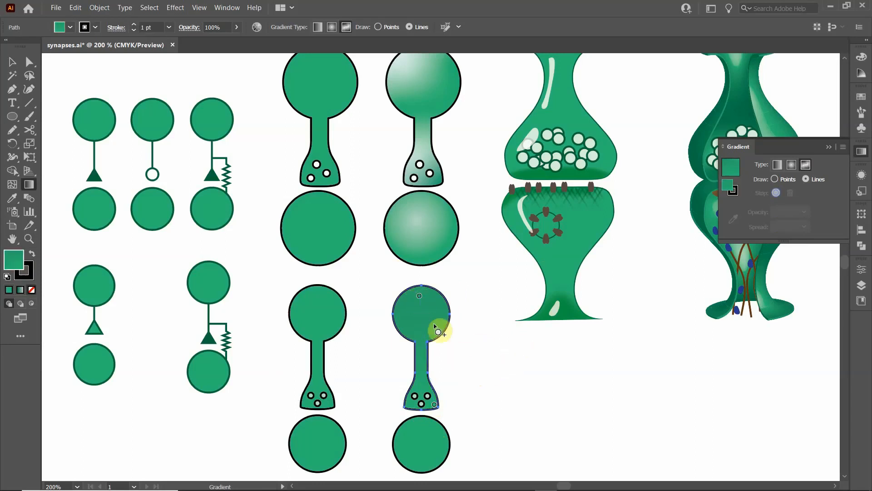
{"action": "left_click", "coordinate": [434, 404]}
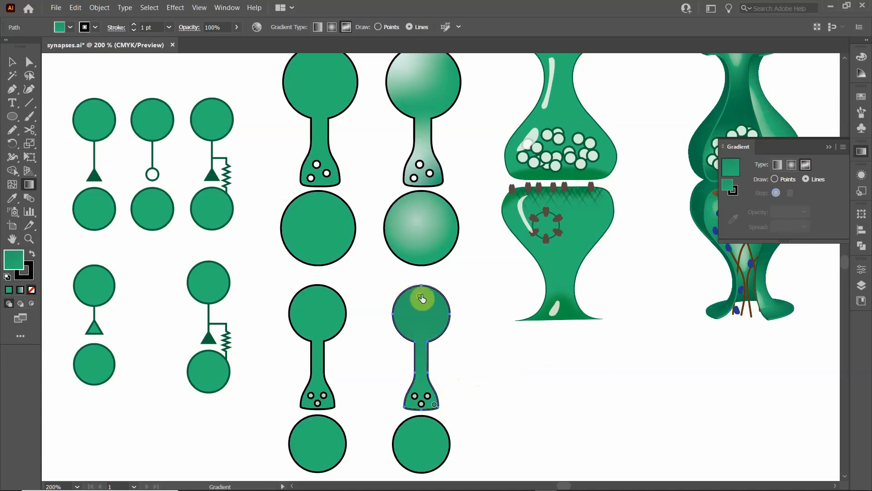
{"action": "left_click", "coordinate": [419, 298]}
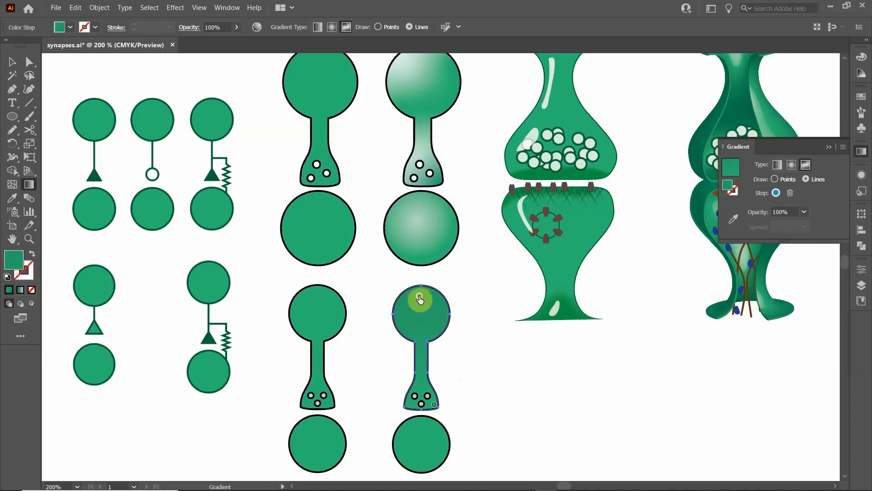
{"action": "double_click", "coordinate": [420, 297]}
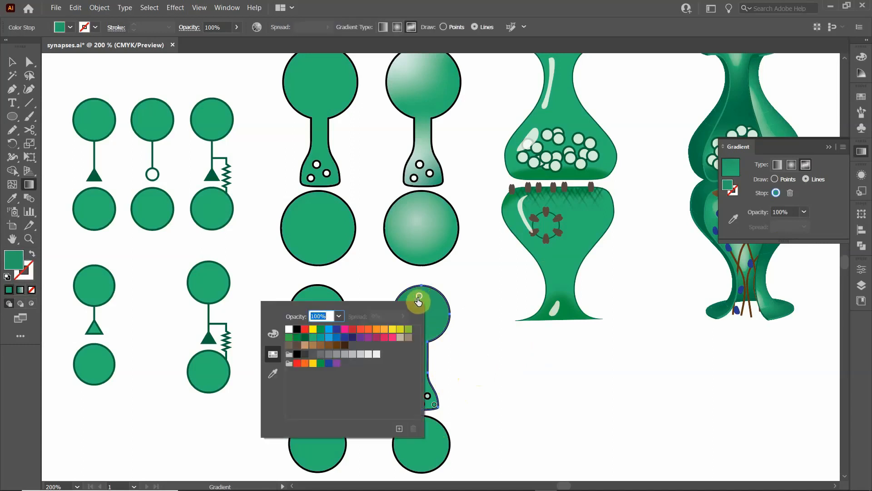
{"action": "left_click", "coordinate": [289, 329]}
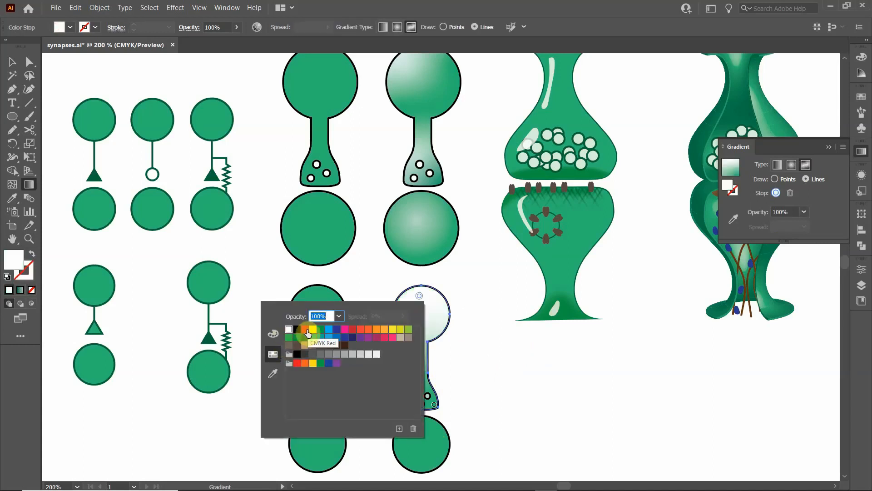
{"action": "left_click", "coordinate": [313, 337]}
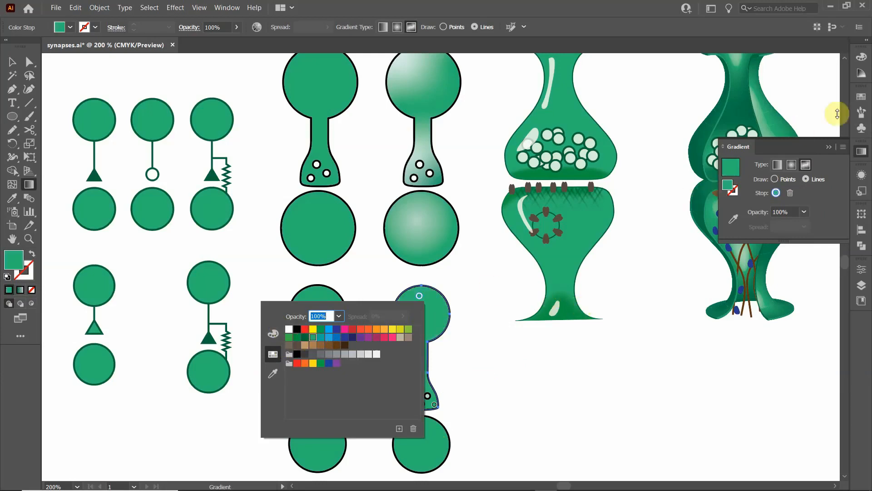
- Recolor the head's color stop with the second-lightest green tint from the Color Guide and move it slightly down toward the left
{"action": "left_click", "coordinate": [862, 77]}
{"action": "left_click", "coordinate": [861, 75]}
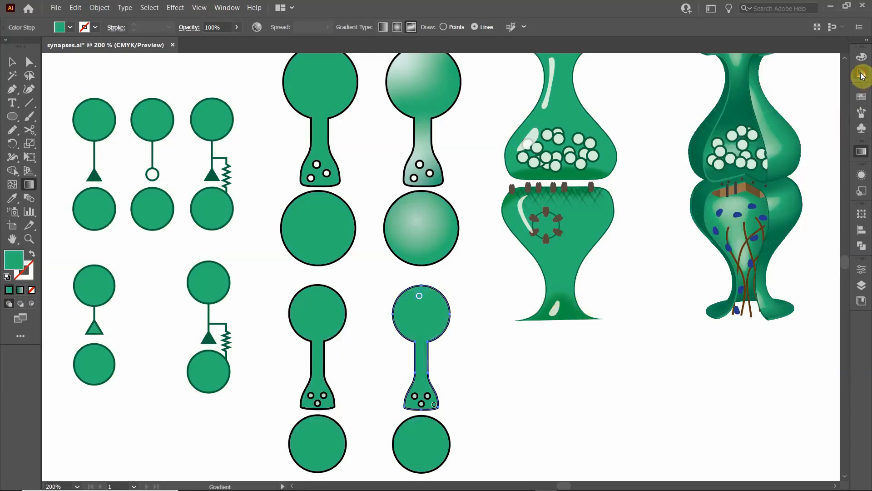
{"action": "left_click", "coordinate": [861, 75]}
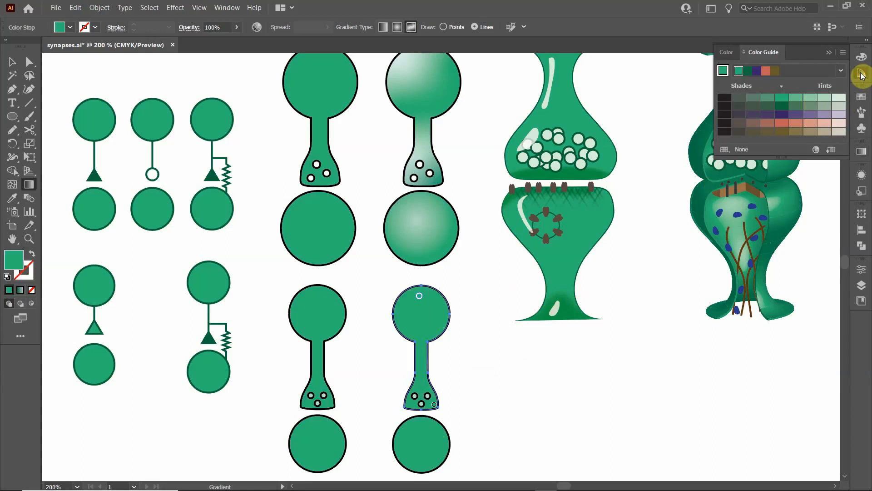
{"action": "left_click", "coordinate": [824, 98]}
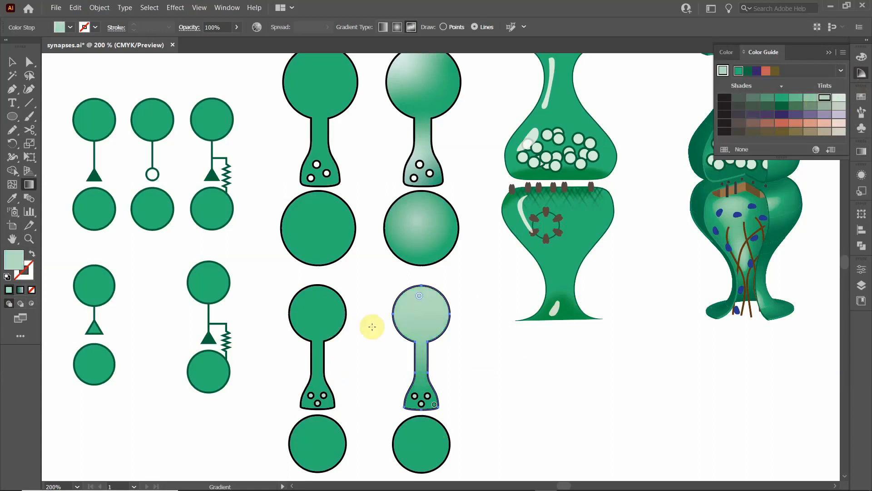
{"action": "left_click_drag", "start_coordinate": [419, 299], "coordinate": [416, 301]}
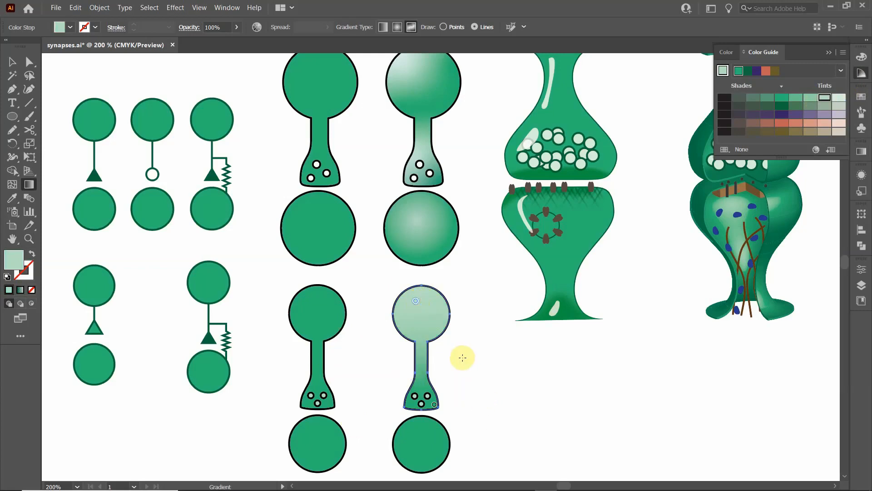
{"action": "left_click", "coordinate": [462, 357]}
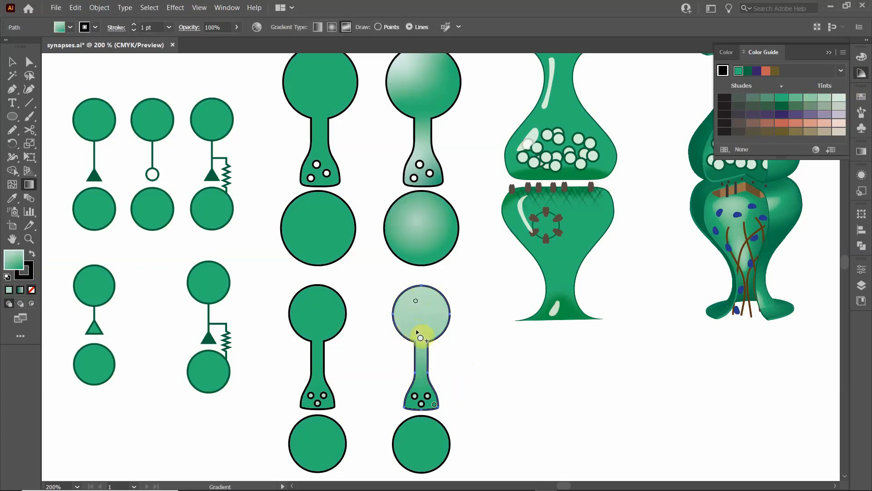
- Add a color stop near the lower-left edge of the copied neuron's head and set it to the medium green swatch
{"action": "left_click_drag", "start_coordinate": [417, 343], "coordinate": [407, 331]}
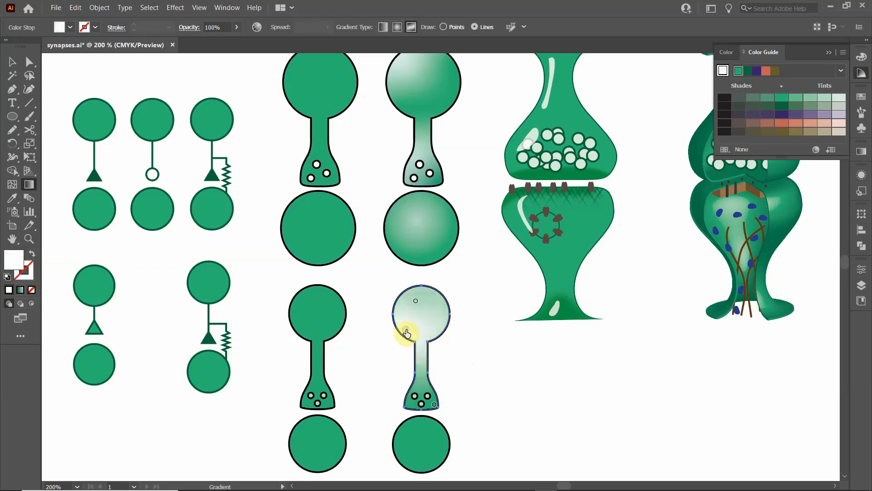
{"action": "double_click", "coordinate": [405, 332]}
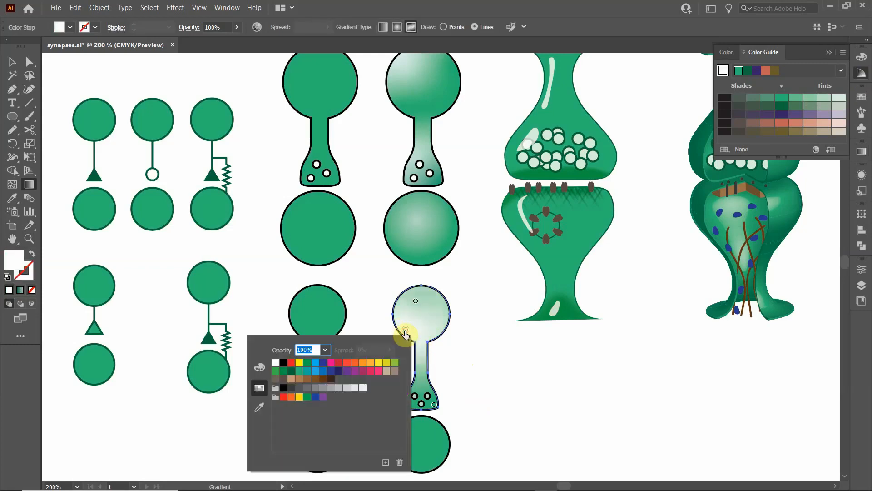
{"action": "left_click", "coordinate": [300, 372]}
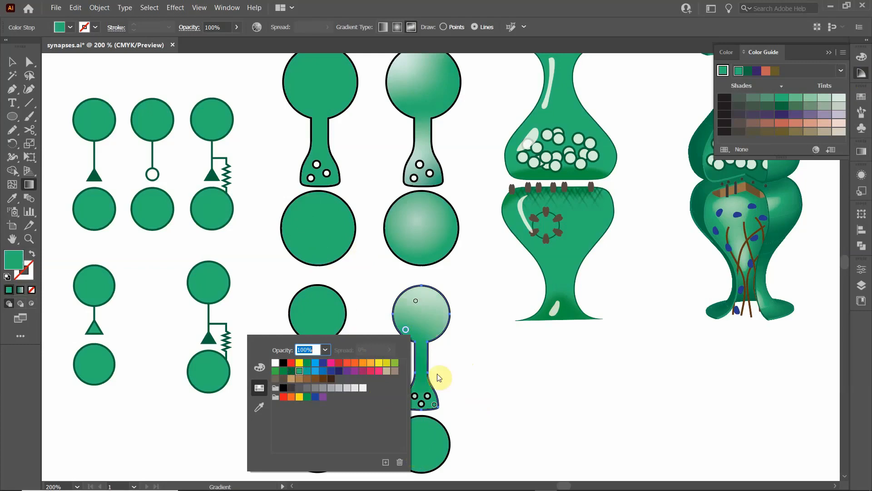
{"action": "left_click", "coordinate": [418, 335]}
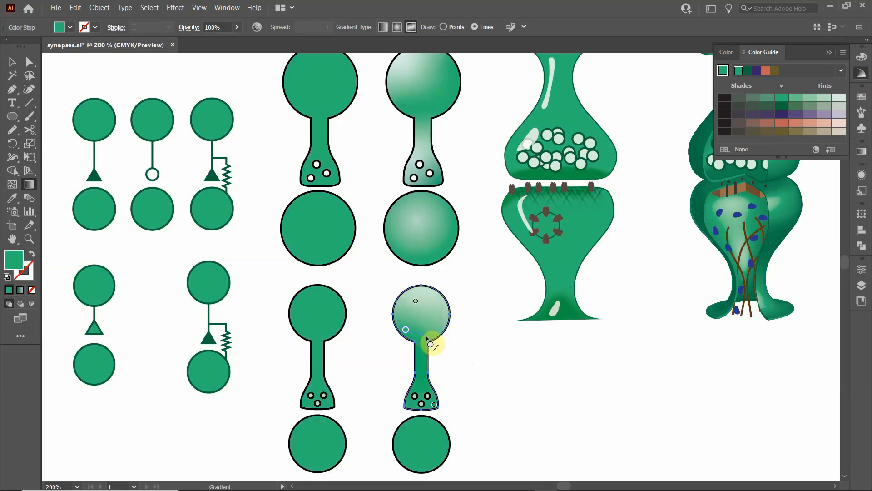
- Extend the new green stop into a curved gradient line following the head's lower and right edge, with three more stops
{"action": "left_click", "coordinate": [426, 335]}
{"action": "left_click", "coordinate": [443, 319]}
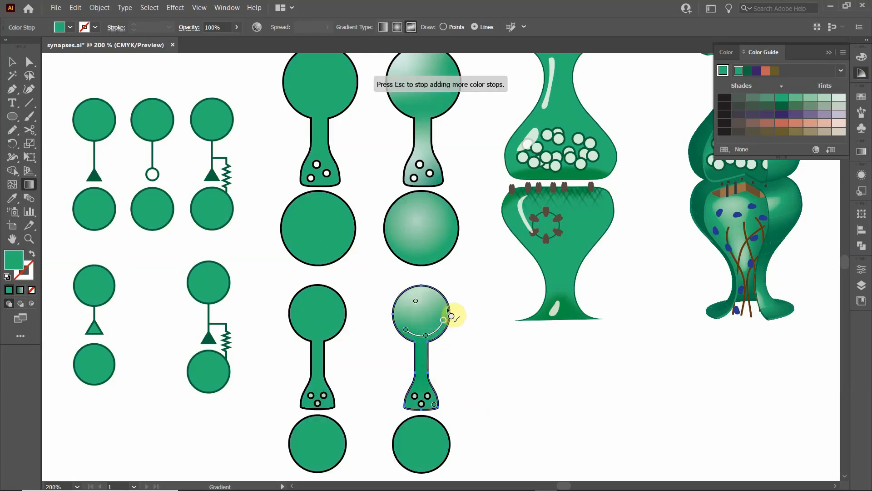
{"action": "key", "text": "Escape"}
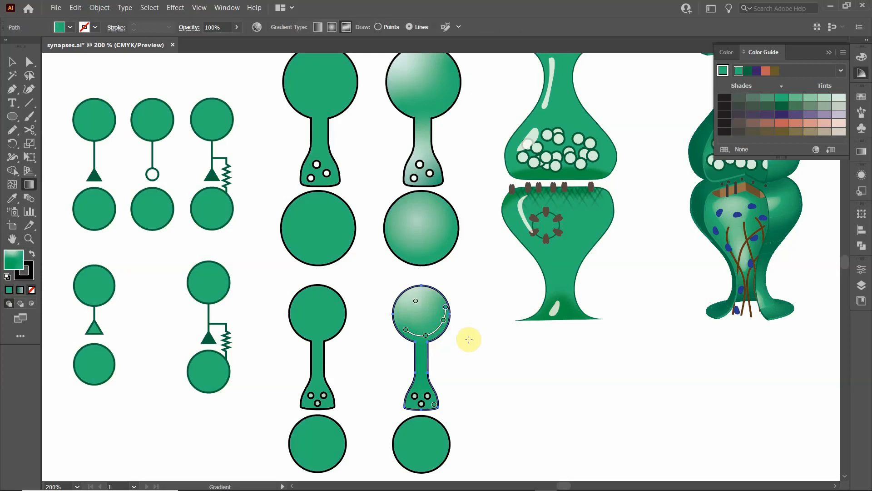
- Add a second-lightest green tint stop in the upper terminal and extend the green base stop as a line across the terminal's base
{"action": "left_click", "coordinate": [422, 395]}
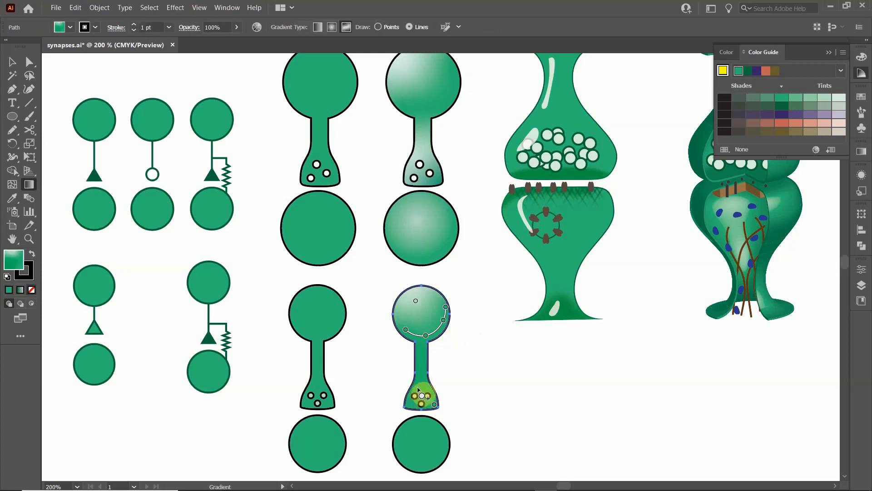
{"action": "left_click", "coordinate": [417, 387]}
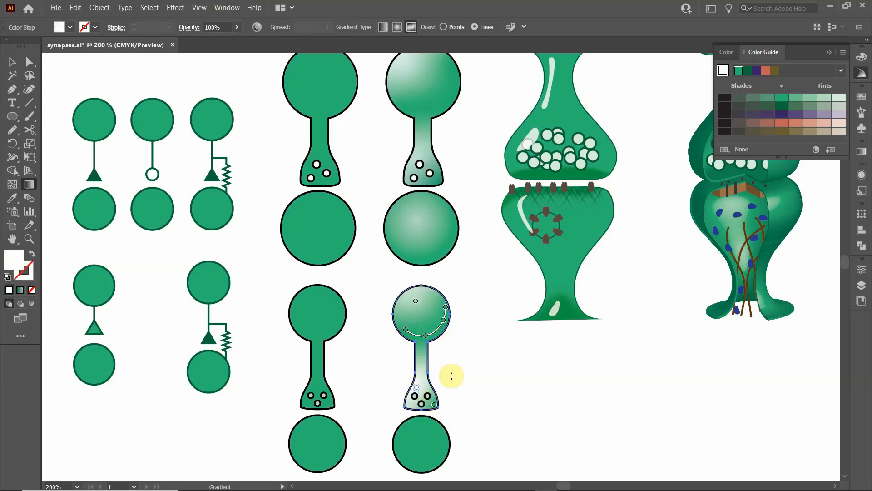
{"action": "left_click", "coordinate": [824, 100]}
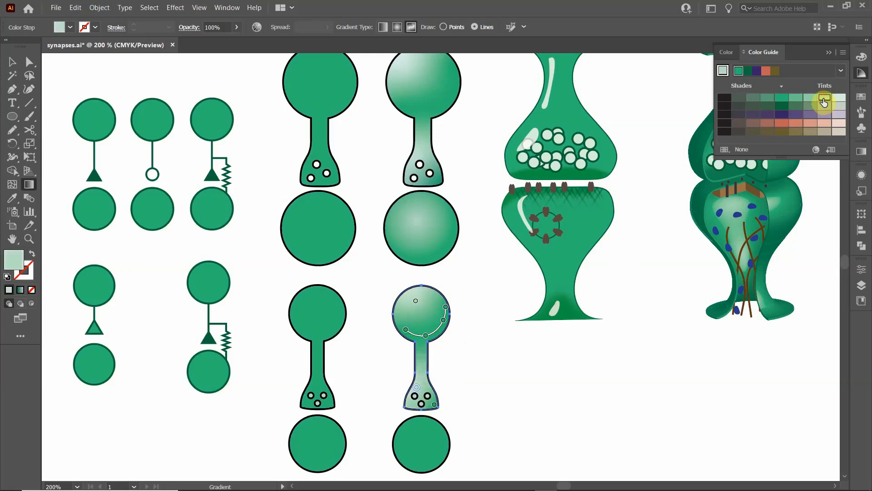
{"action": "left_click", "coordinate": [447, 407]}
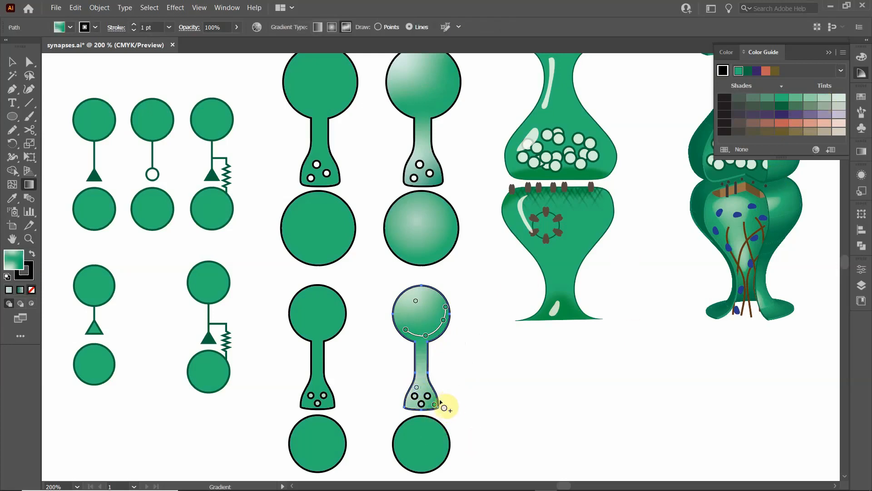
{"action": "left_click", "coordinate": [435, 404]}
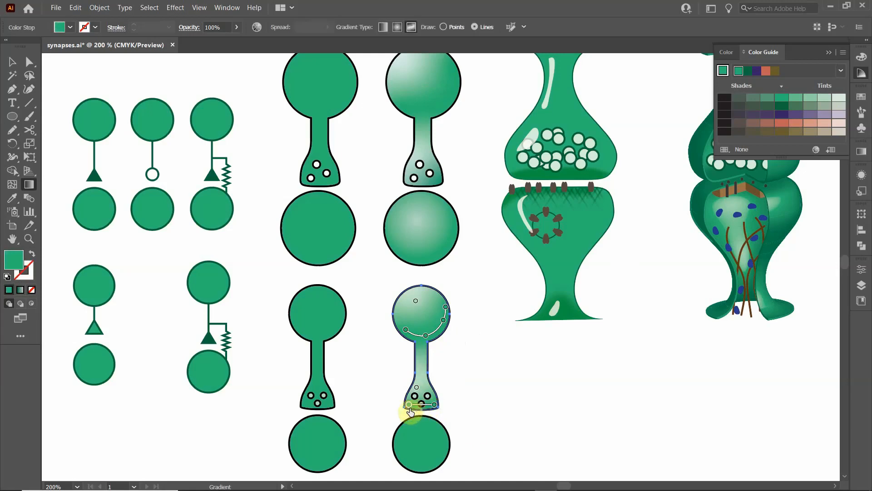
{"action": "left_click", "coordinate": [473, 400]}
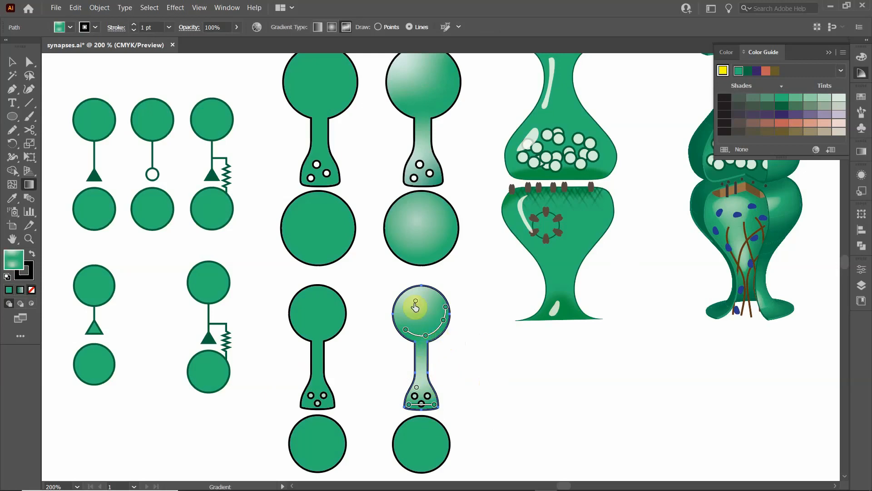
- Shift the light color stop in the copied neuron's head slightly downward and deselect the shape
{"action": "left_click", "coordinate": [416, 307]}
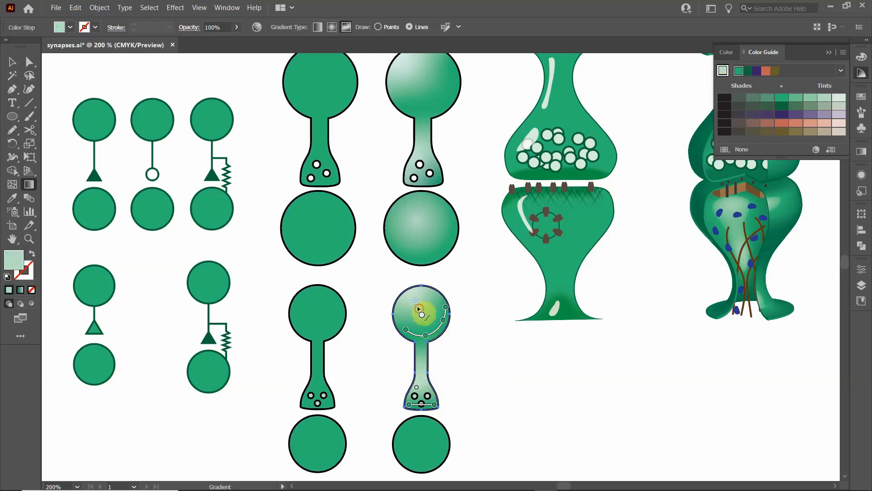
{"action": "left_click_drag", "start_coordinate": [416, 304], "coordinate": [416, 306]}
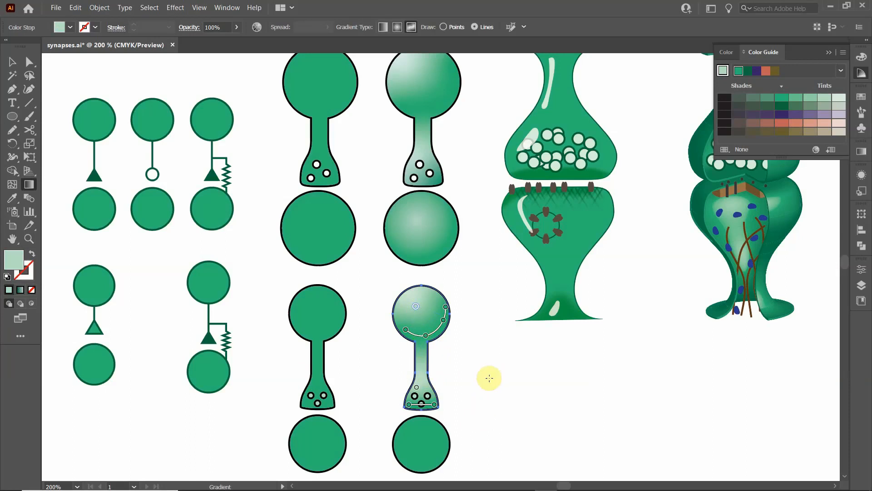
{"action": "left_click", "coordinate": [490, 378]}
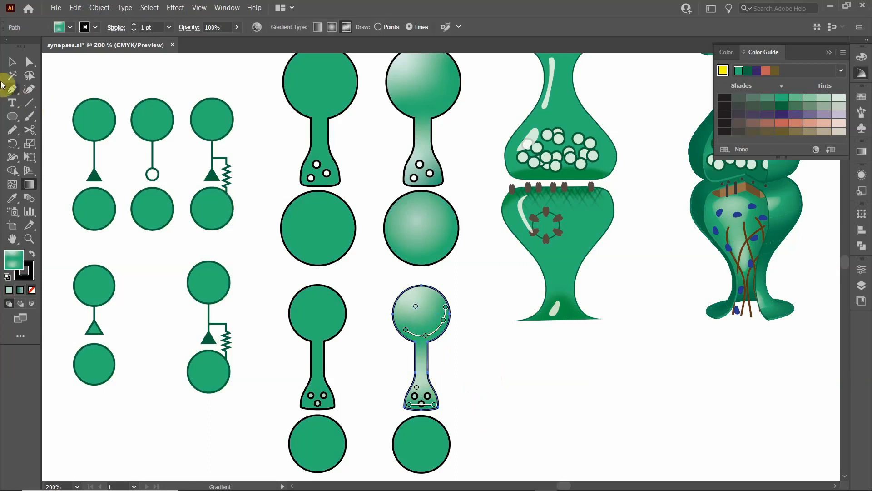
{"action": "left_click", "coordinate": [9, 65]}
{"action": "left_click", "coordinate": [358, 280]}
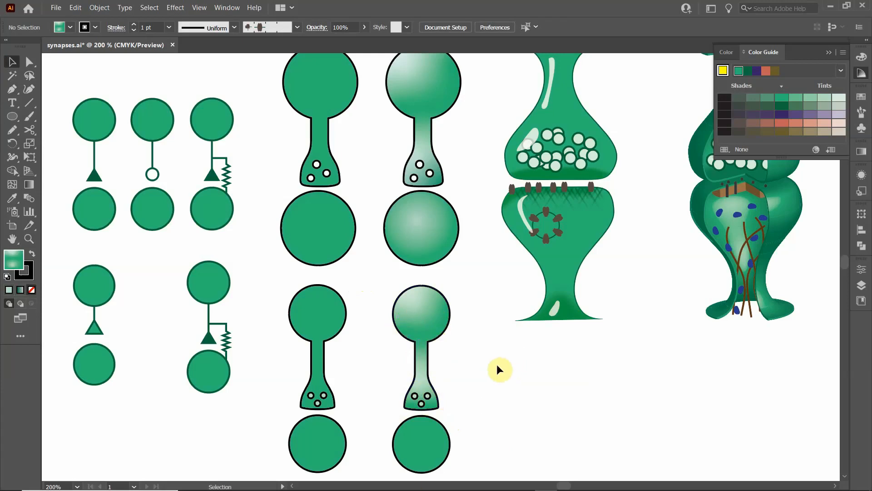
- Apply a radial gradient to the copied lower cell
{"action": "left_click", "coordinate": [408, 440]}
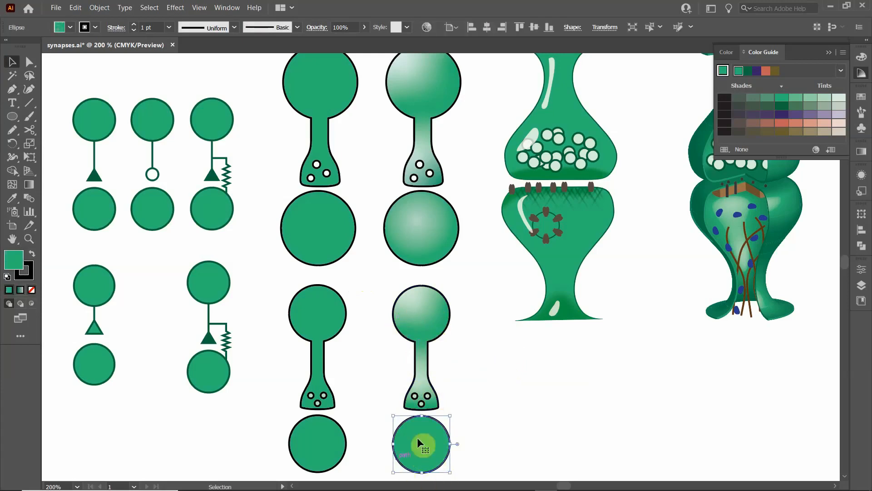
{"action": "scroll", "coordinate": [439, 441], "scroll_direction": "down", "scroll_amount": 2}
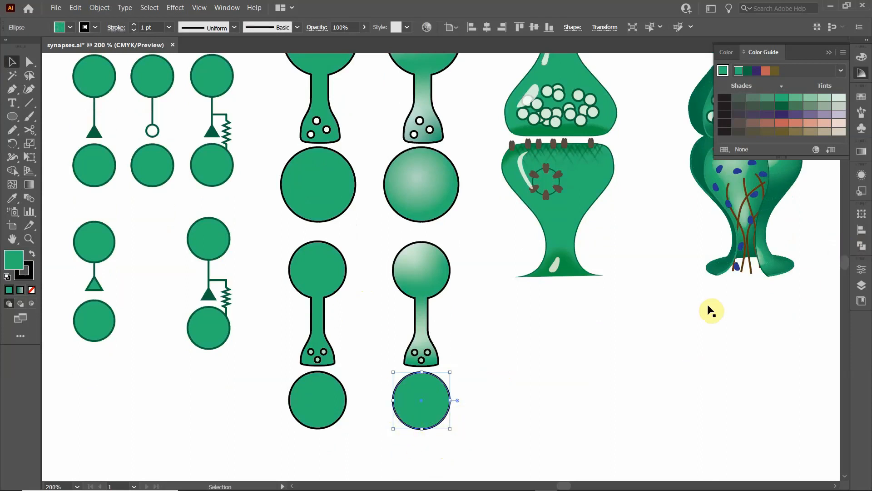
{"action": "left_click", "coordinate": [862, 153]}
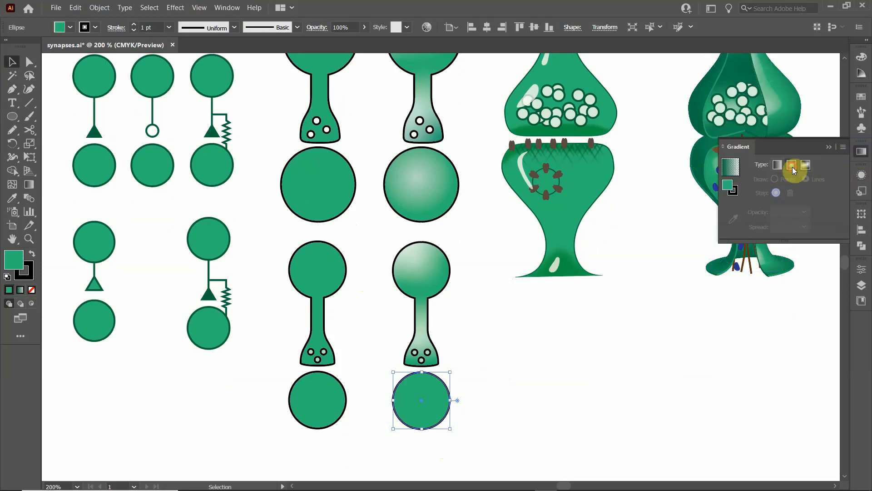
{"action": "left_click", "coordinate": [792, 168]}
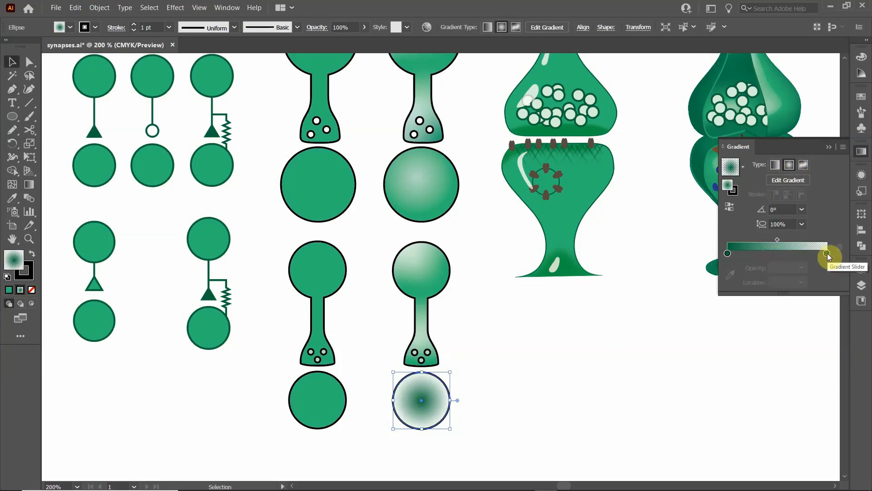
- Set the starting color stop of the lower cell's radial gradient to white
{"action": "double_click", "coordinate": [729, 254]}
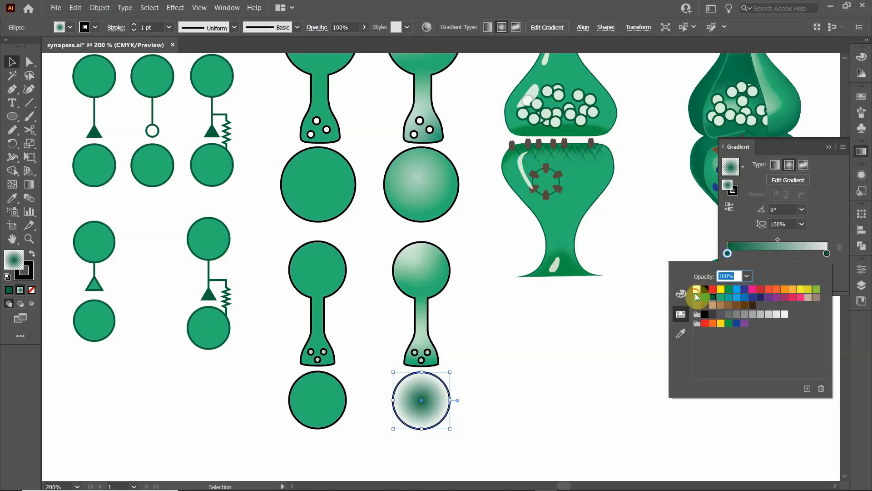
{"action": "left_click", "coordinate": [696, 290]}
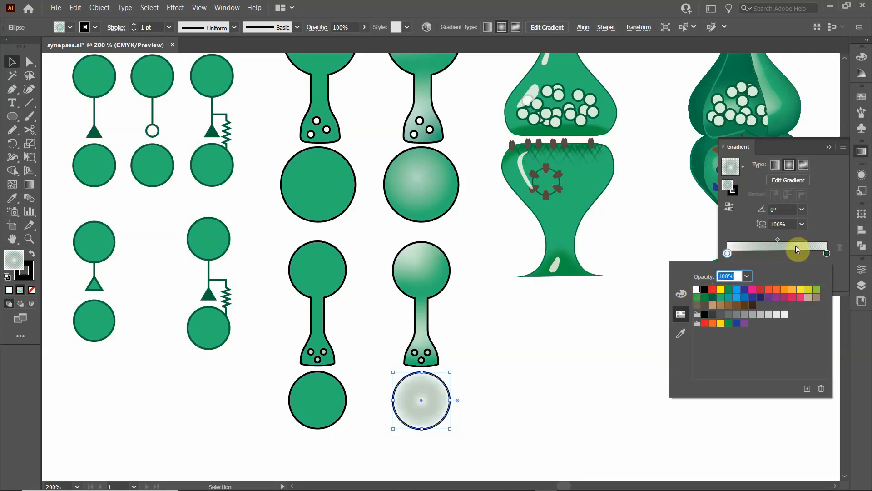
{"action": "left_click", "coordinate": [827, 239]}
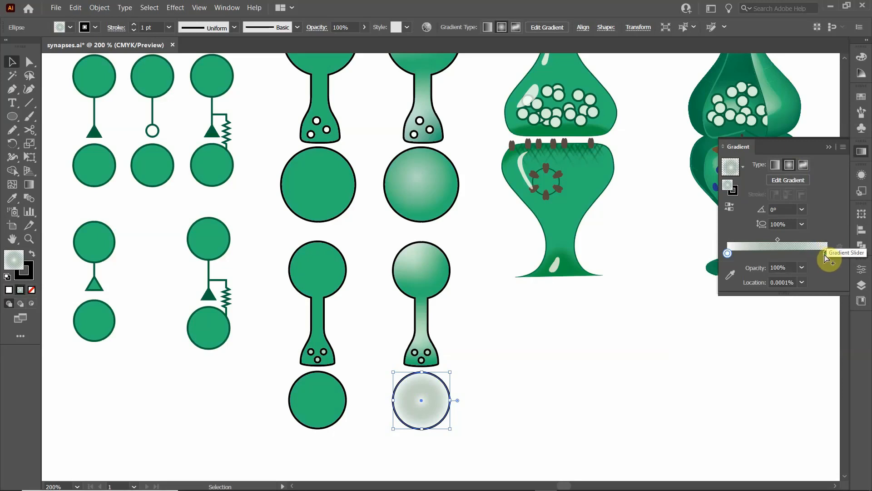
{"action": "double_click", "coordinate": [823, 255]}
{"action": "left_click", "coordinate": [824, 255]}
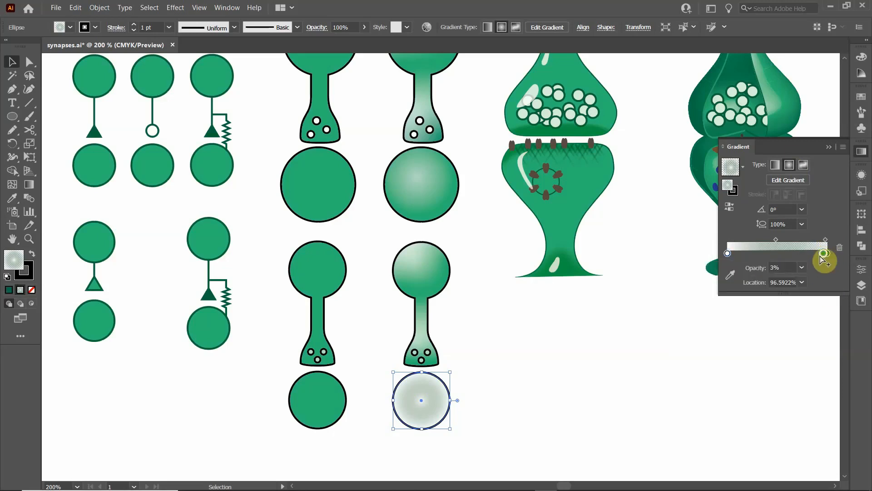
{"action": "left_click_drag", "start_coordinate": [821, 257], "coordinate": [817, 256]}
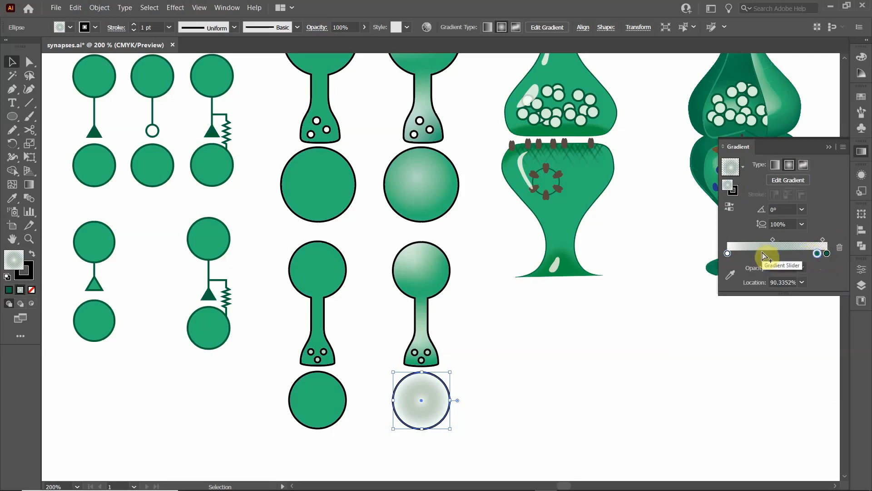
{"action": "left_click", "coordinate": [818, 254]}
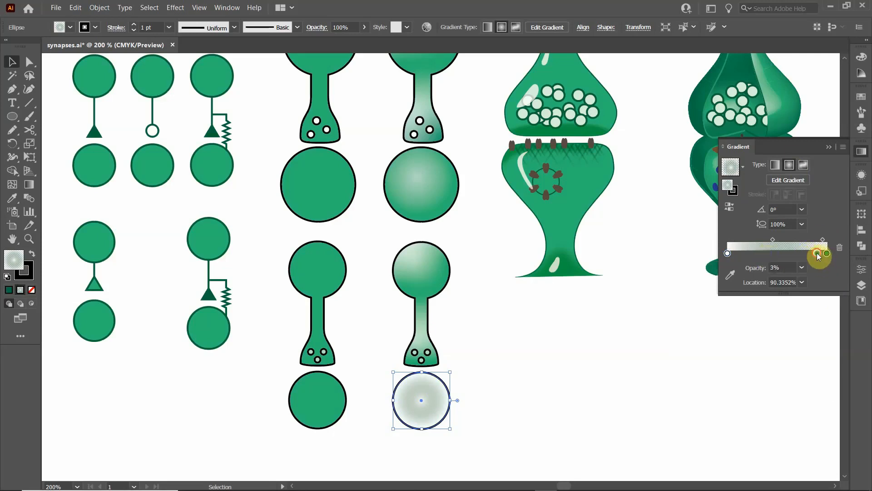
{"action": "left_click_drag", "start_coordinate": [817, 255], "coordinate": [821, 276]}
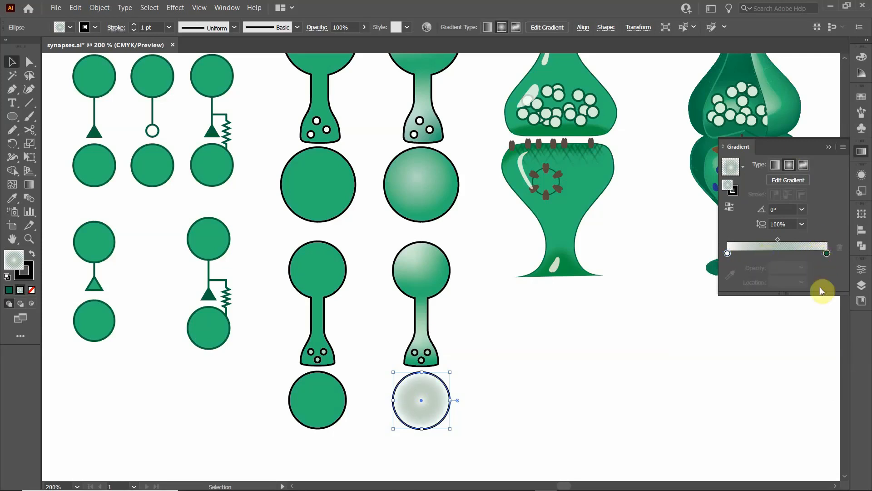
- Set the opacity of the end color stop in the lower cell's radial gradient to 100%
{"action": "left_click", "coordinate": [827, 253]}
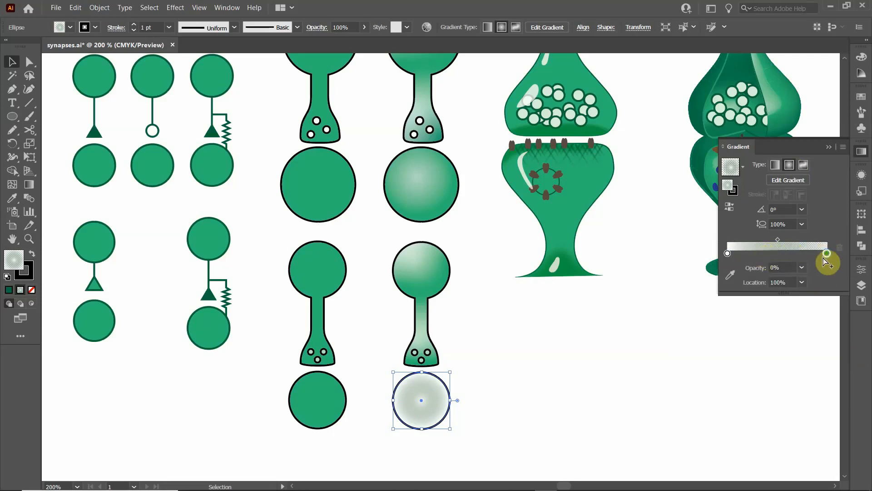
{"action": "double_click", "coordinate": [827, 253]}
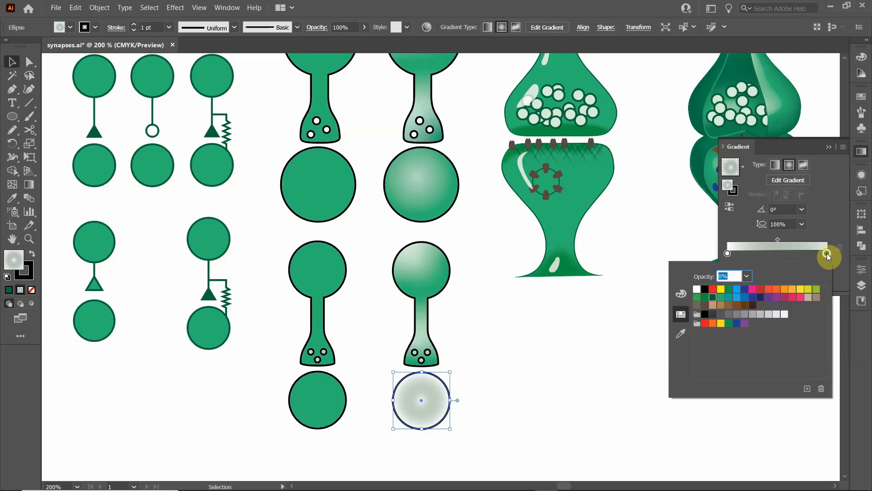
{"action": "left_click", "coordinate": [727, 185]}
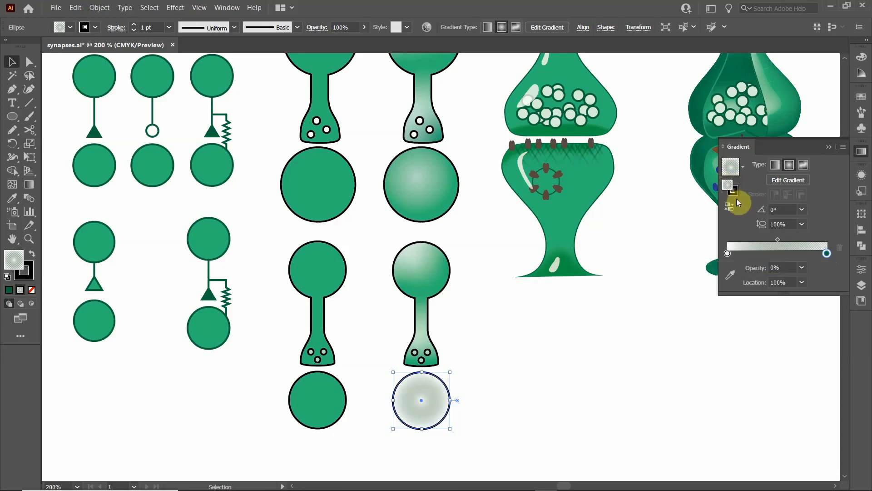
{"action": "double_click", "coordinate": [827, 252]}
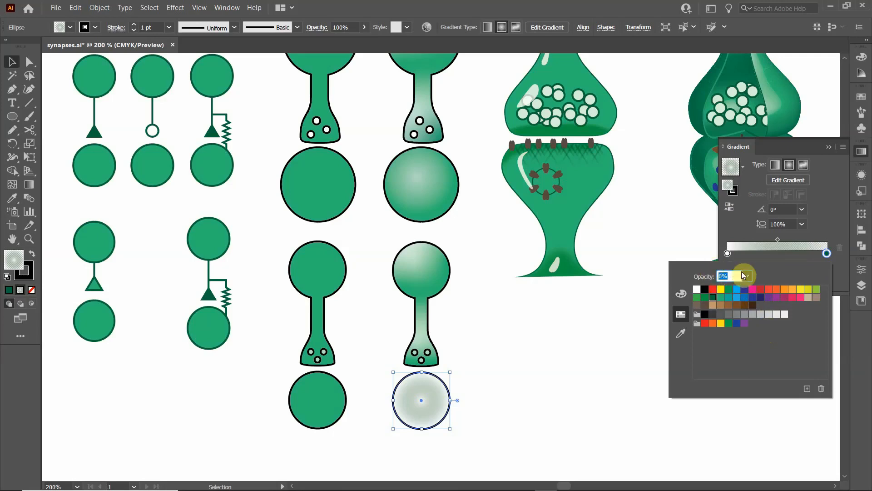
{"action": "type", "text": "100"}
{"action": "left_click", "coordinate": [823, 227]}
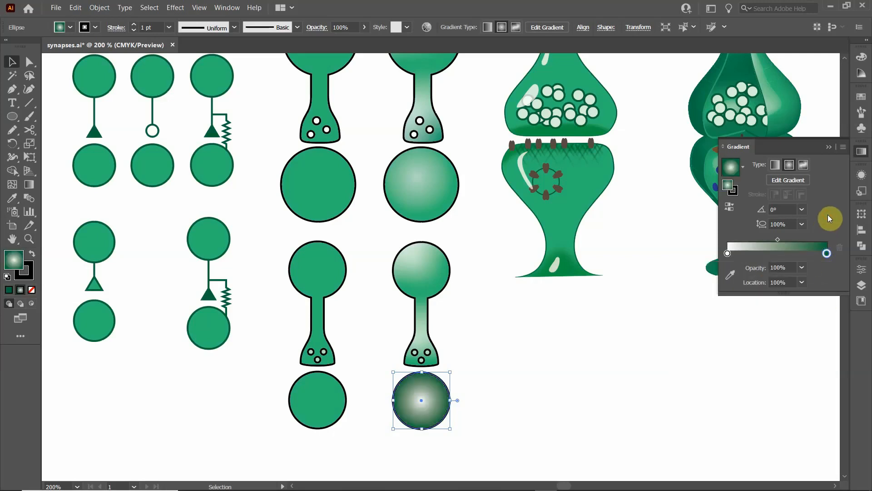
- Change the end color stop of the lower cell's radial gradient to the medium green swatch matching the flat cells
{"action": "double_click", "coordinate": [827, 253]}
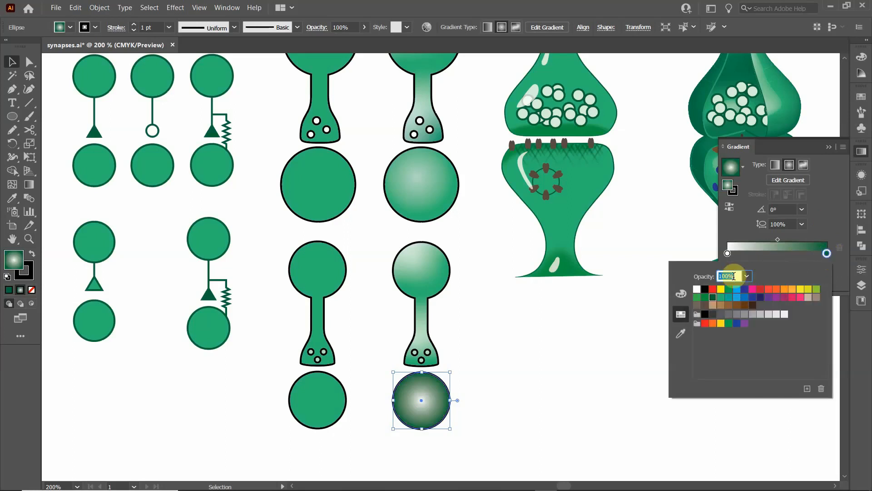
{"action": "left_click", "coordinate": [721, 297]}
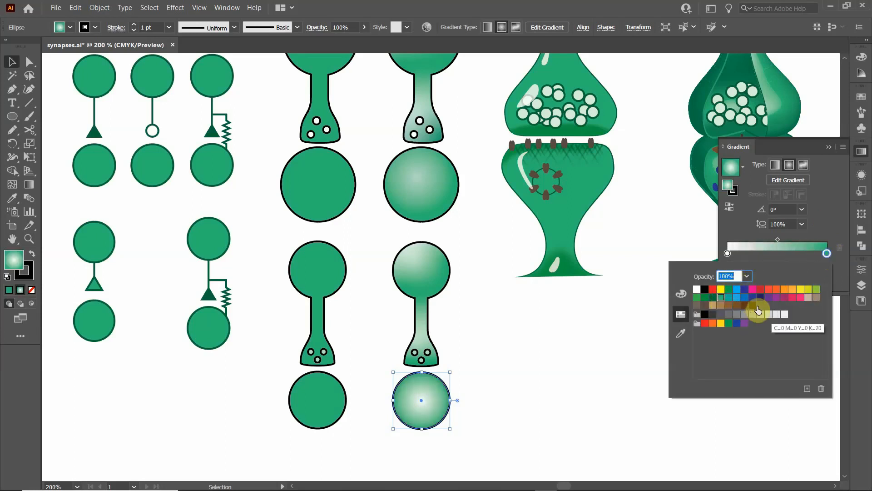
{"action": "left_click", "coordinate": [832, 225]}
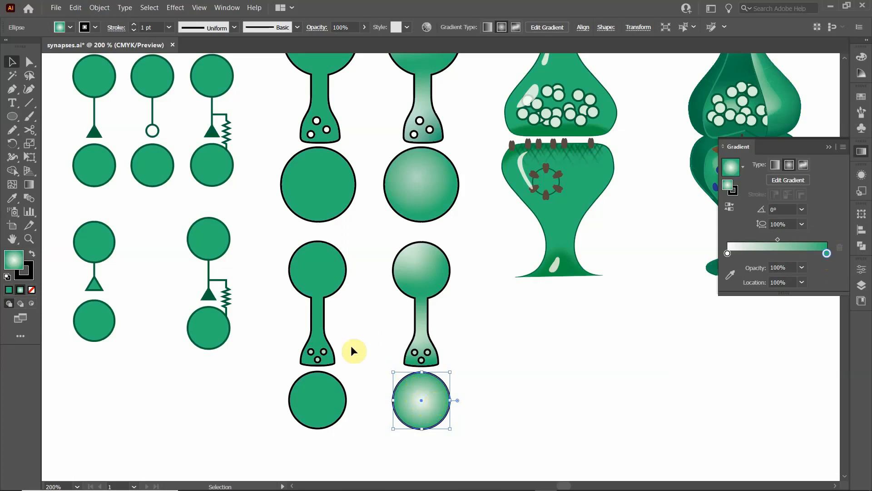
- Start editing the lower cell's radial gradient directly on the shape
{"action": "left_click", "coordinate": [788, 180]}
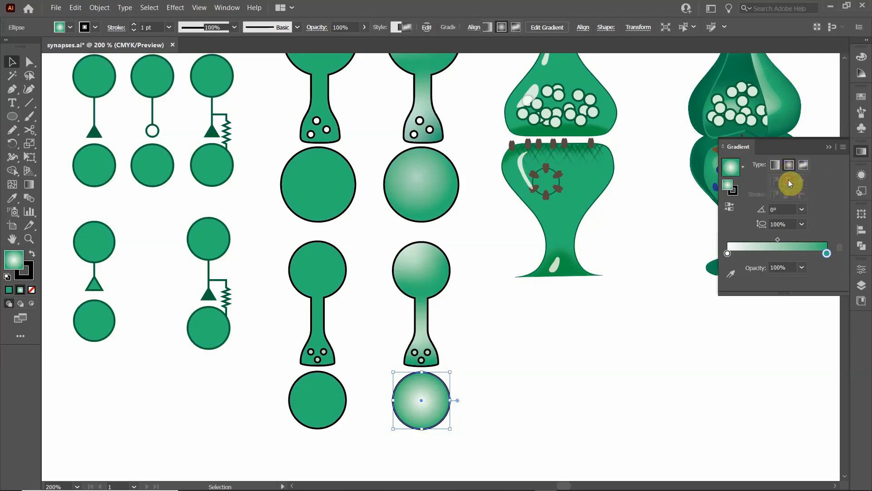
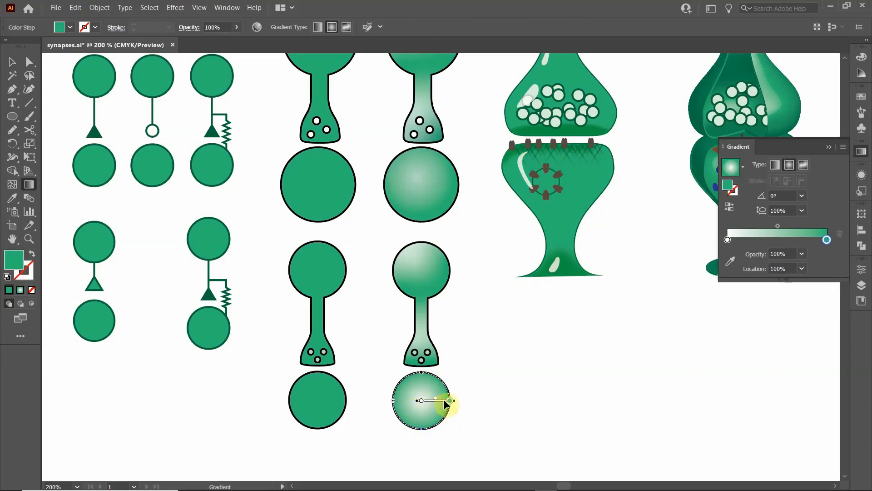
- Shift the lower cell's radial gradient so its white center sits slightly toward the circle's upper-left
{"action": "left_click_drag", "start_coordinate": [430, 399], "coordinate": [423, 394]}
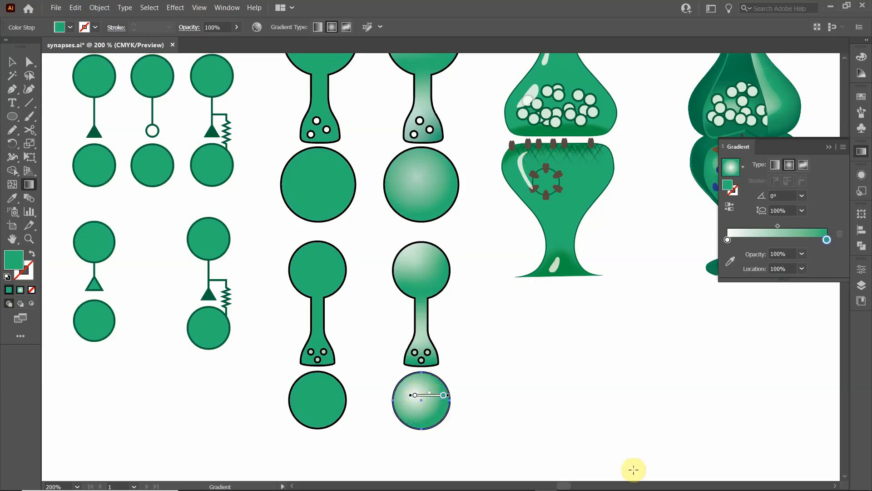
{"action": "left_click", "coordinate": [545, 397]}
{"action": "left_click", "coordinate": [505, 387]}
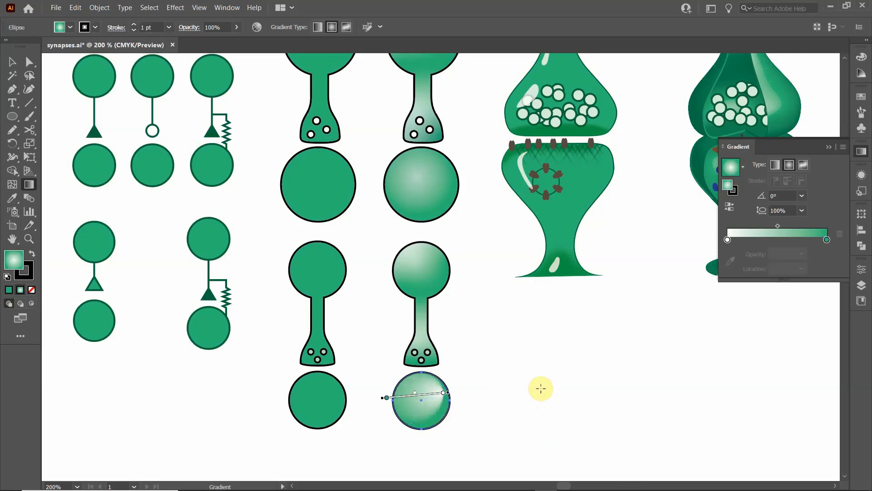
{"action": "key", "text": "ctrl+z"}
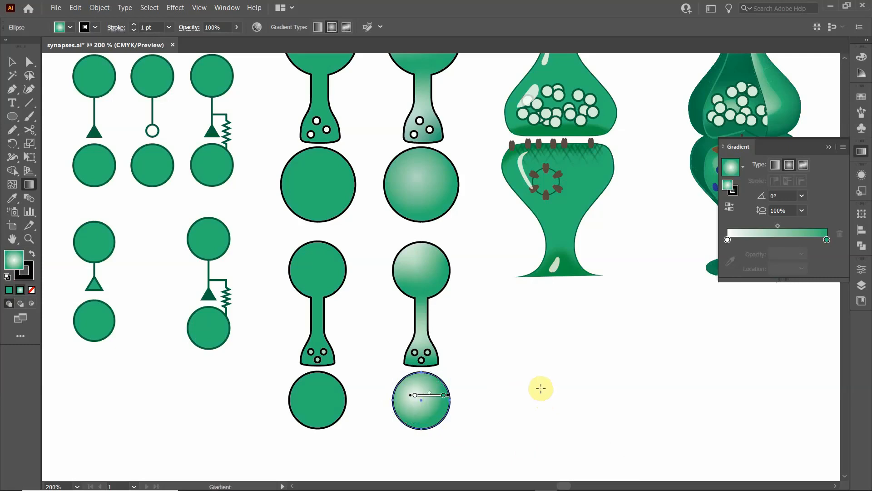
{"action": "left_click", "coordinate": [497, 367]}
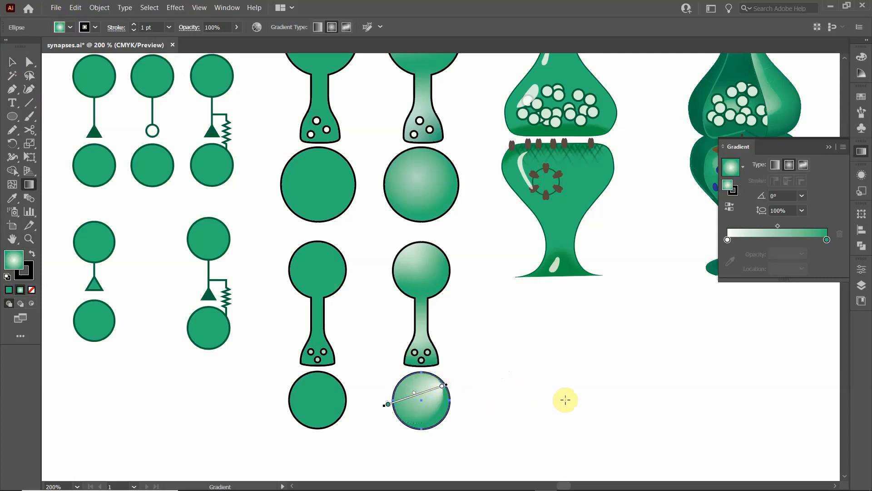
{"action": "key", "text": "ctrl+z"}
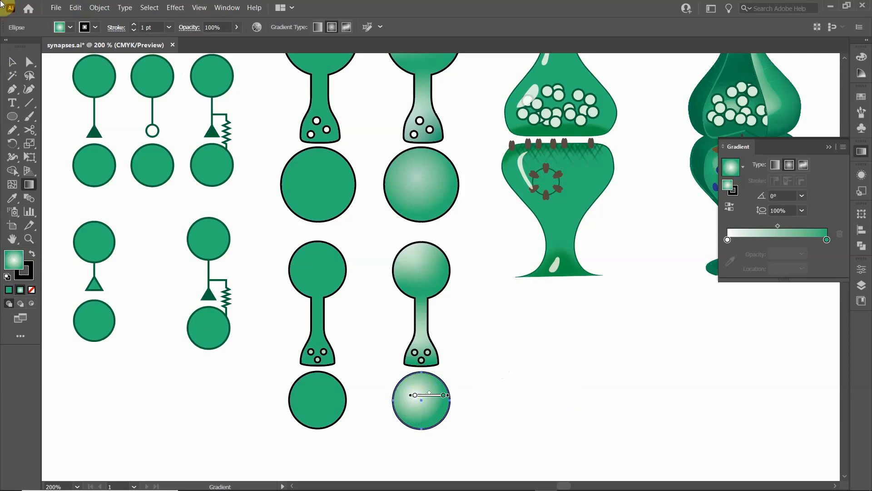
- Finish editing the gradient and deselect the lower cell
{"action": "left_click", "coordinate": [13, 62]}
{"action": "left_click", "coordinate": [13, 64]}
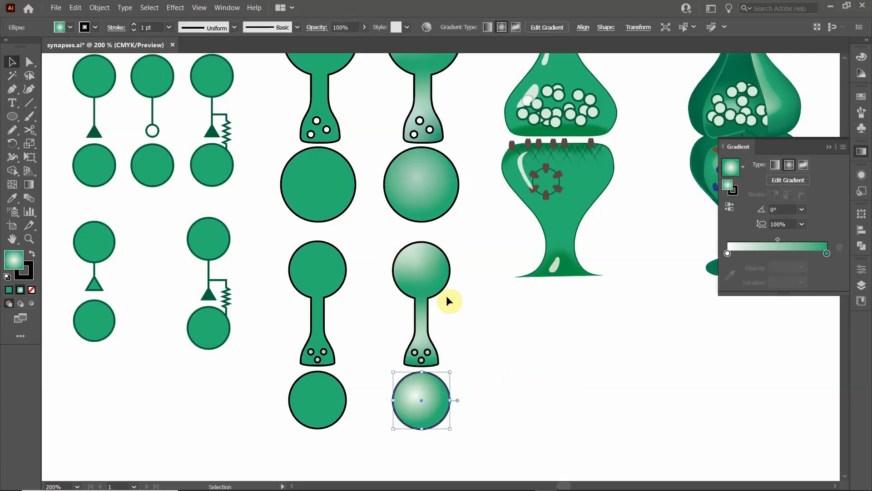
{"action": "left_click", "coordinate": [543, 318]}
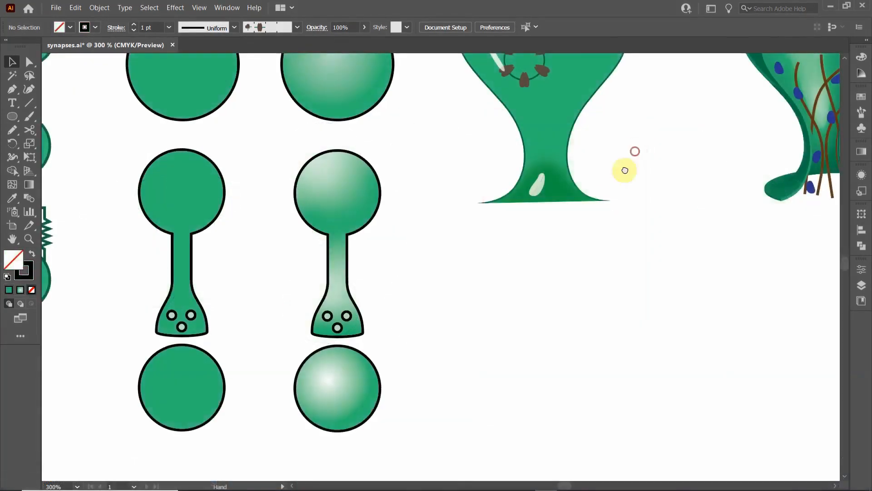
- Copy the detailed flat synapse with vesicles and receptors, and place the copy near the left edge of an empty artboard area
{"action": "left_click_drag", "start_coordinate": [623, 169], "coordinate": [513, 409]}
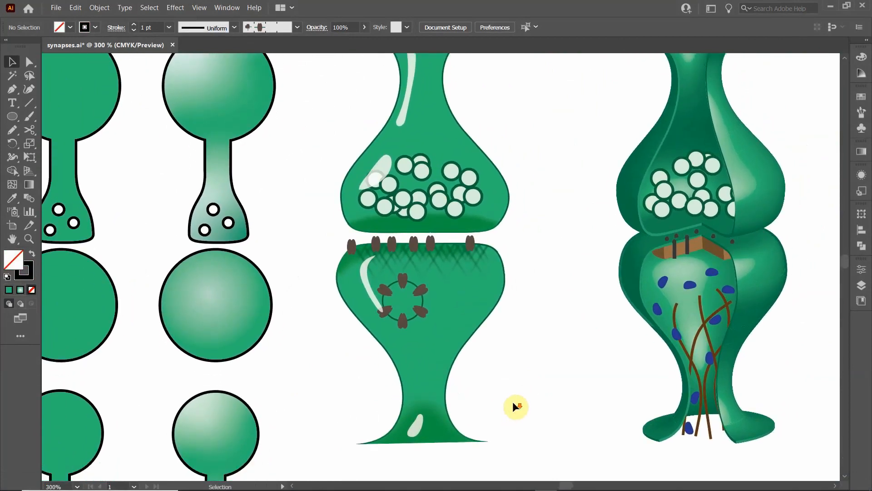
{"action": "scroll", "coordinate": [513, 402], "scroll_direction": "down", "scroll_amount": 1}
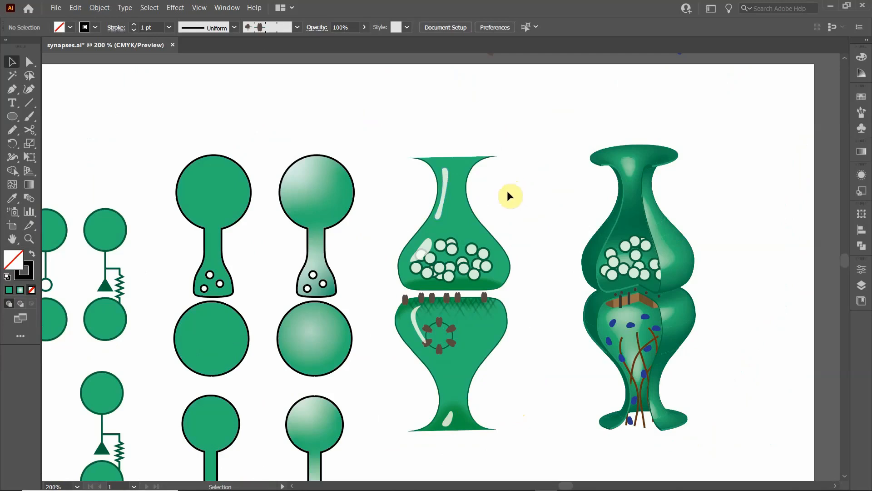
{"action": "left_click_drag", "start_coordinate": [372, 130], "coordinate": [543, 440]}
{"action": "key", "text": "a"}
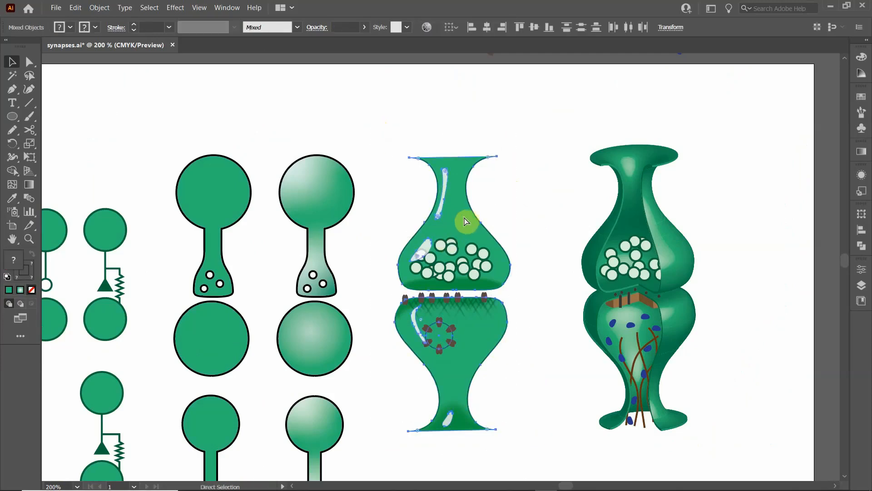
{"action": "key", "text": "ctrl+c"}
{"action": "scroll", "coordinate": [381, 261], "scroll_direction": "down", "scroll_amount": 9}
{"action": "key", "text": "space"}
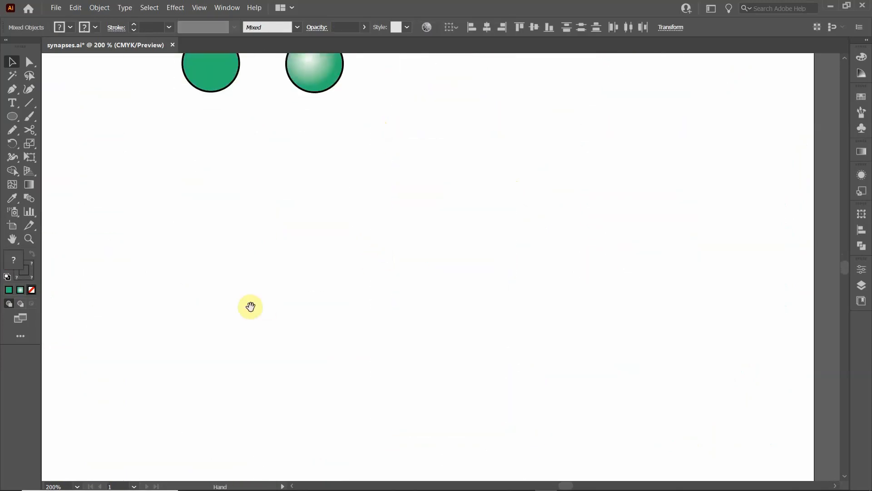
{"action": "left_click_drag", "start_coordinate": [250, 307], "coordinate": [536, 190]}
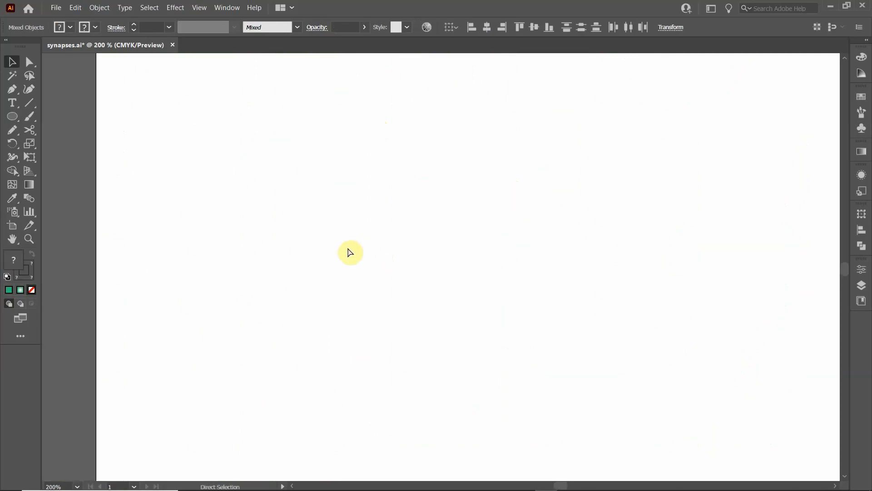
{"action": "key", "text": "ctrl+v"}
{"action": "left_click_drag", "start_coordinate": [444, 152], "coordinate": [217, 167]}
{"action": "left_click", "coordinate": [317, 189]}
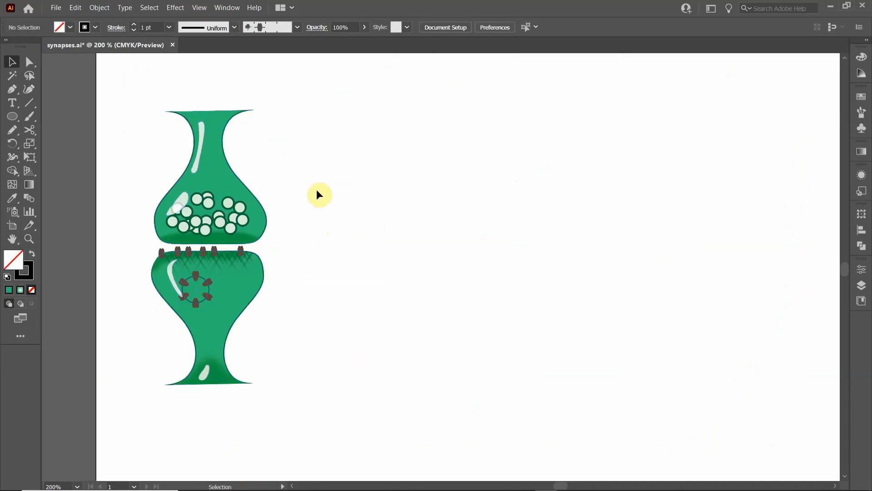
- Draw the left side of an angular vase-shaped outline with straight Pen segments beside the copied synapse, from the flared neck down to the base
{"action": "scroll", "coordinate": [355, 210], "scroll_direction": "up", "scroll_amount": 1}
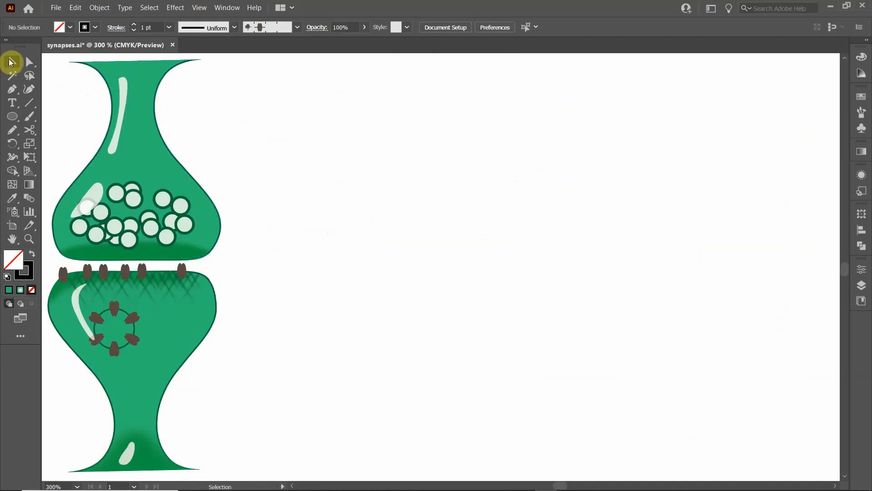
{"action": "left_click", "coordinate": [12, 90]}
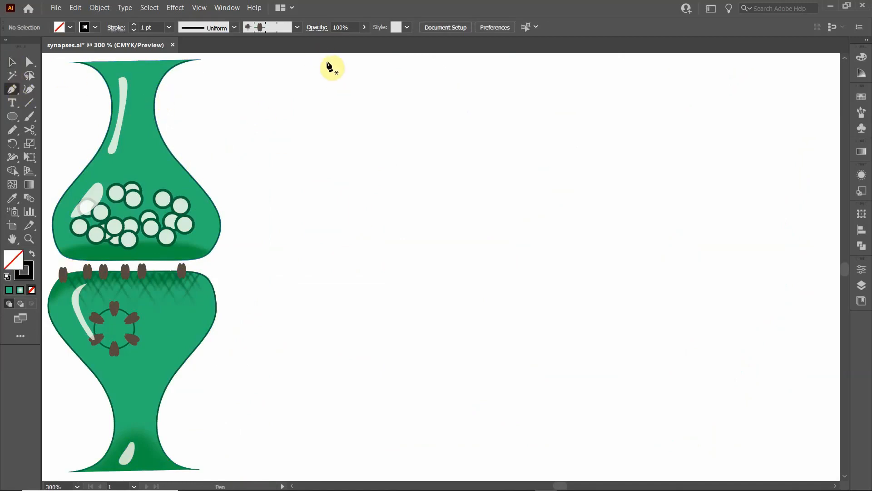
{"action": "left_click", "coordinate": [381, 60]}
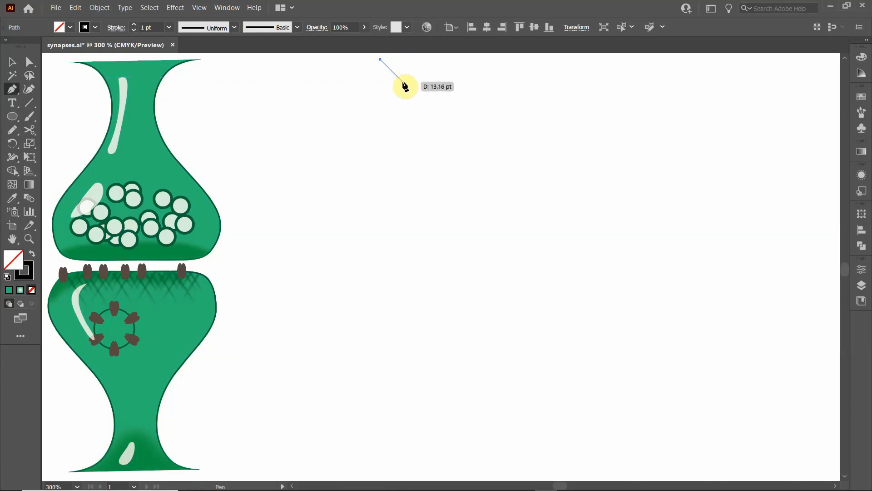
{"action": "left_click_drag", "start_coordinate": [403, 82], "coordinate": [406, 135]}
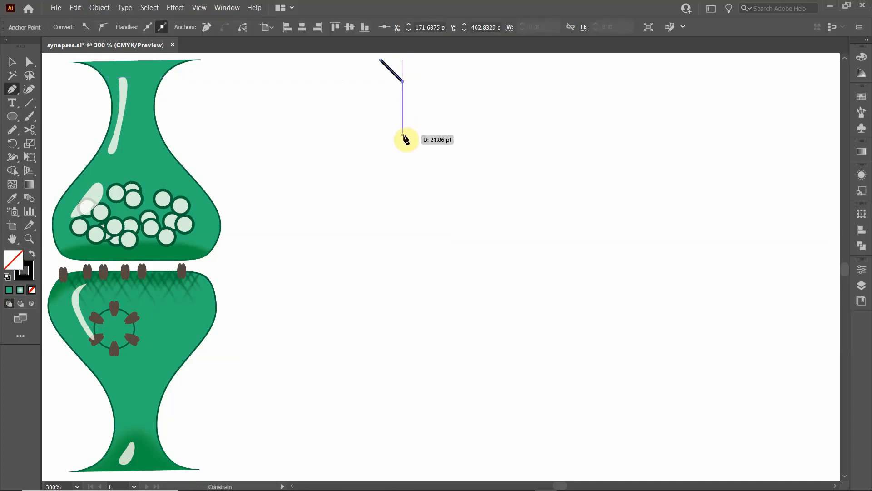
{"action": "left_click", "coordinate": [403, 131]}
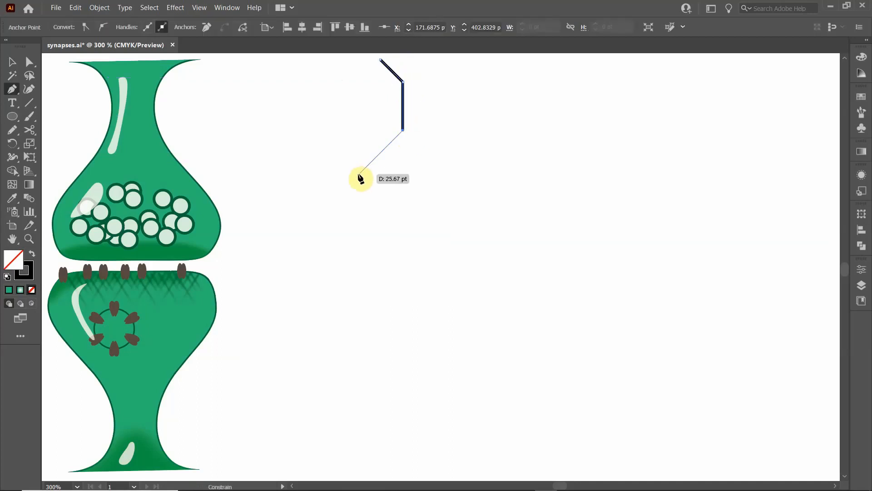
{"action": "left_click", "coordinate": [359, 174]}
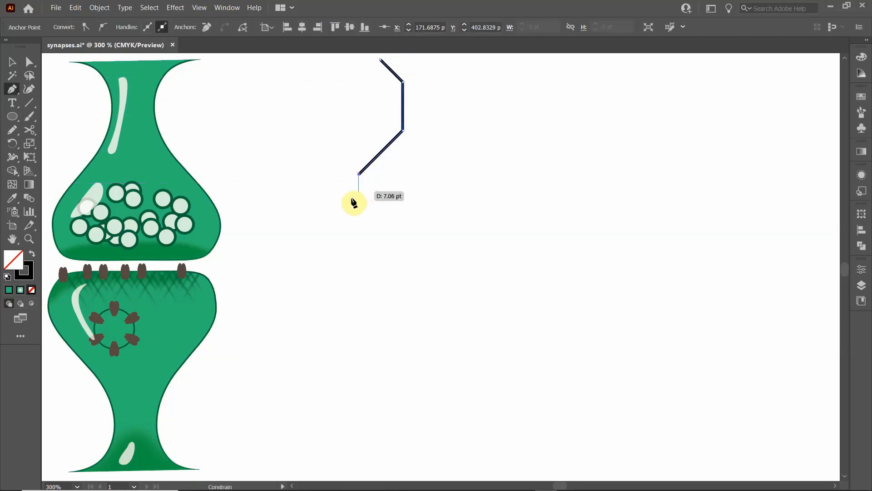
{"action": "left_click", "coordinate": [359, 230]}
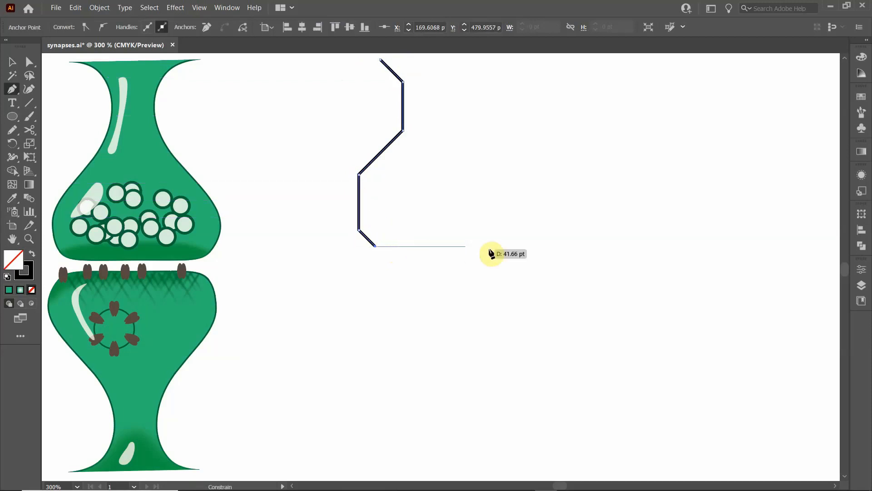
- Continue the outline with a flat base and a matching right side up to the flared neck, leaving the path open
{"action": "left_click", "coordinate": [514, 246]}
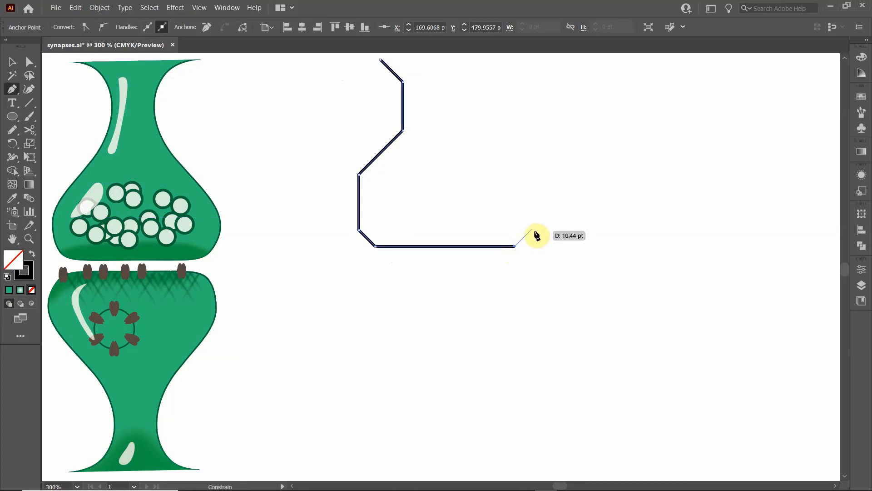
{"action": "left_click", "coordinate": [530, 231]}
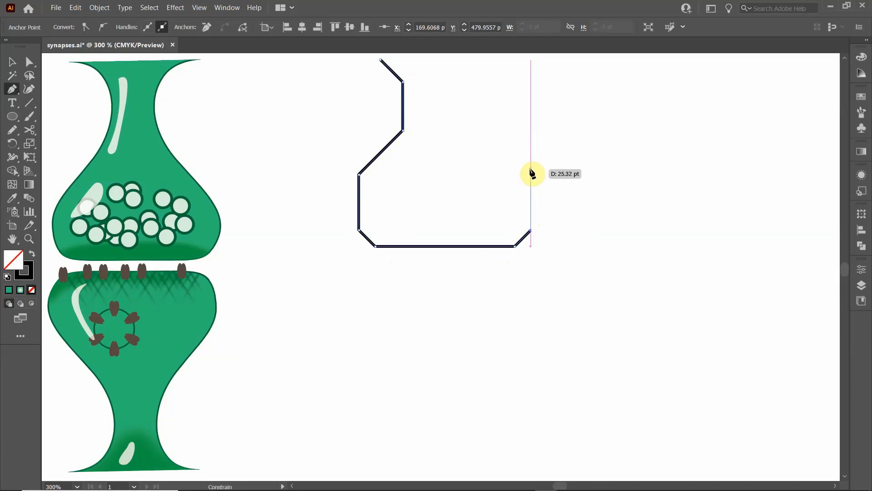
{"action": "left_click", "coordinate": [531, 169]}
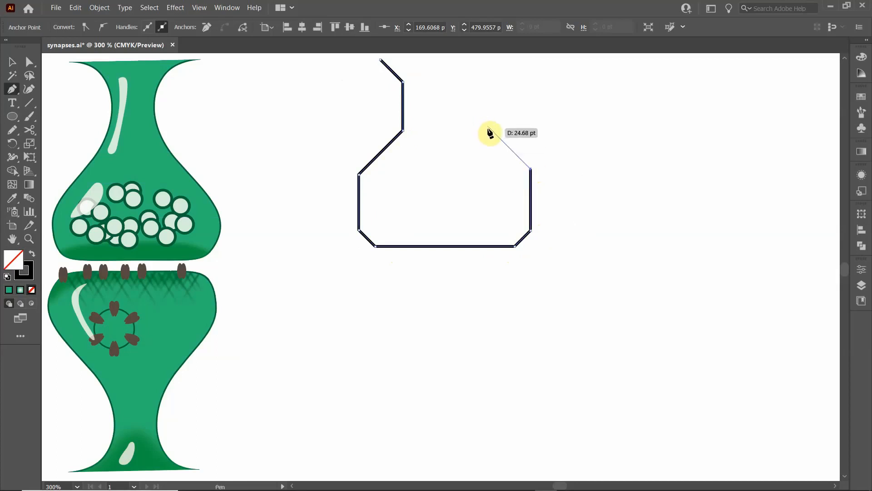
{"action": "left_click", "coordinate": [490, 128]}
{"action": "left_click", "coordinate": [487, 82], "text": "ctrl"}
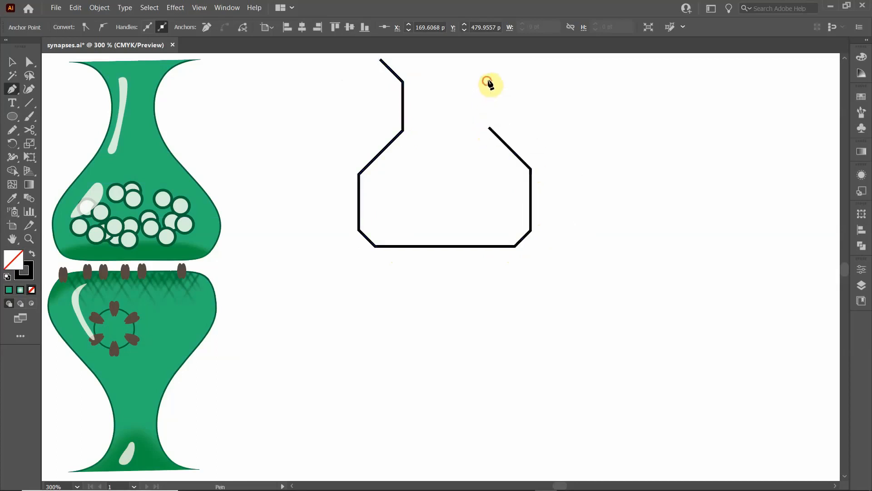
{"action": "left_click", "coordinate": [489, 81], "text": "shift"}
{"action": "left_click", "coordinate": [511, 59]}
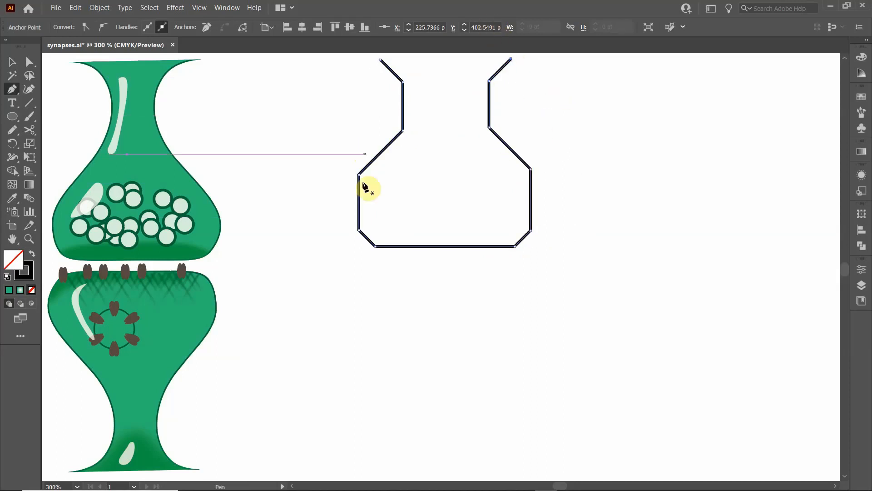
- Draw a vertical center line from the middle of the outline's base up to the level of its open neck ends
{"action": "scroll", "coordinate": [437, 156], "scroll_direction": "up", "scroll_amount": 2}
{"action": "scroll", "coordinate": [437, 157], "scroll_direction": "up", "scroll_amount": 1}
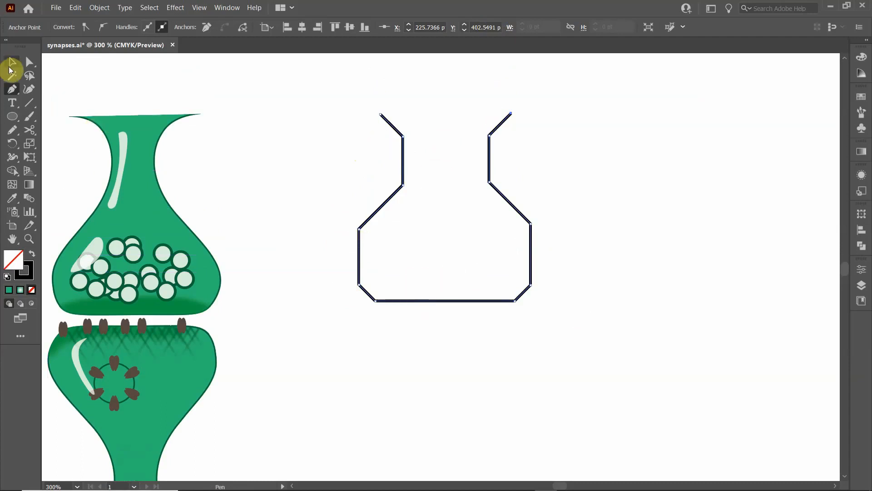
{"action": "left_click", "coordinate": [26, 106]}
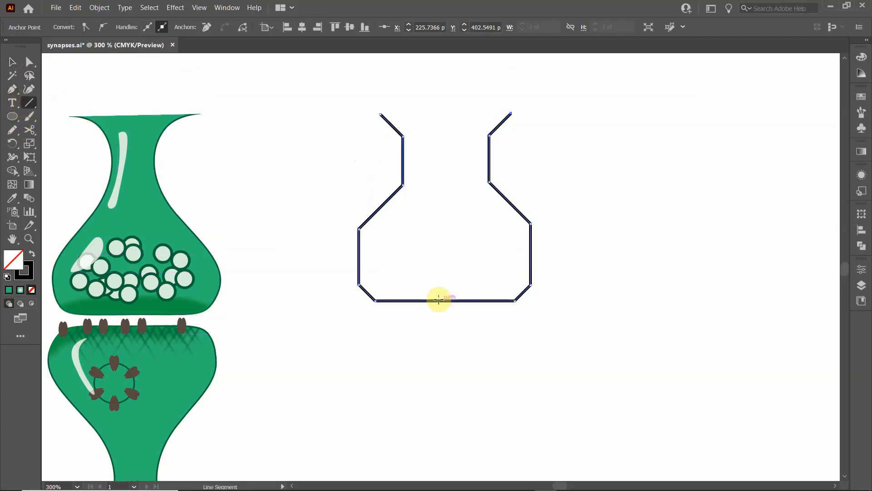
{"action": "left_click_drag", "start_coordinate": [445, 300], "coordinate": [445, 112]}
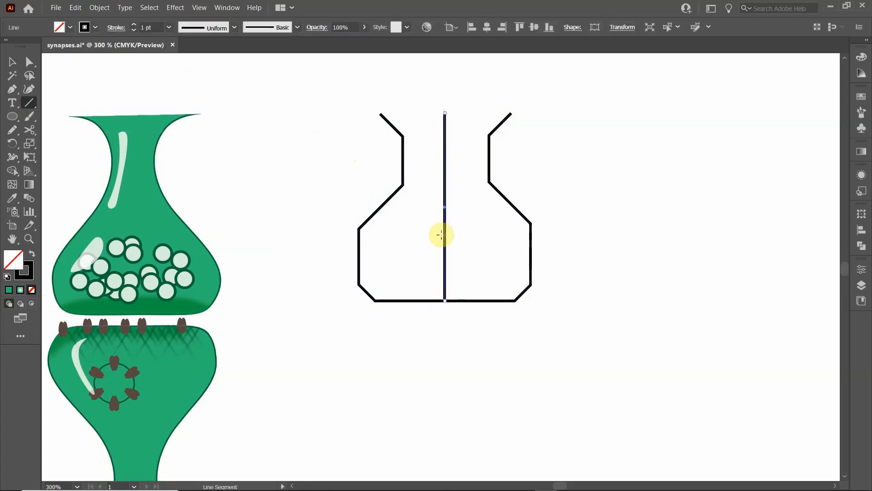
{"action": "key", "text": "Delete"}
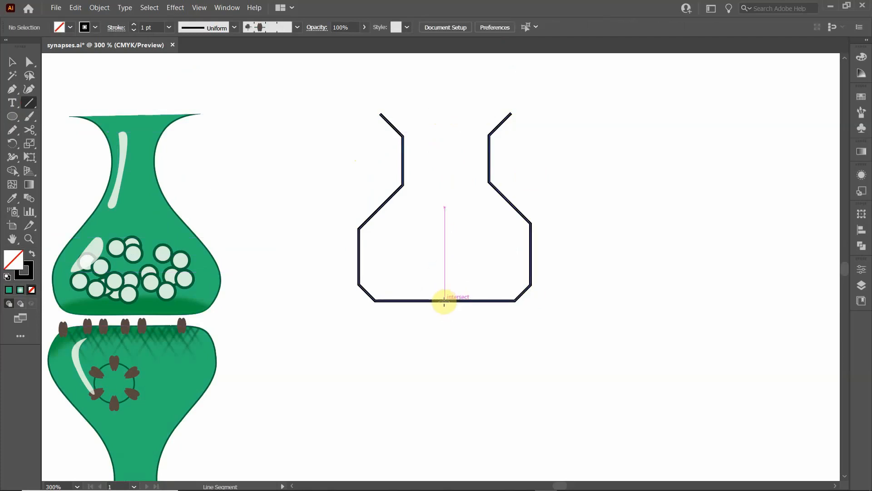
{"action": "mouse_move", "coordinate": [445, 300]}
{"action": "left_mouse_down"}
{"action": "mouse_move", "coordinate": [438, 209]}
{"action": "mouse_move", "coordinate": [449, 171]}
{"action": "mouse_move", "coordinate": [454, 228]}
{"action": "mouse_move", "coordinate": [455, 128]}
{"action": "mouse_move", "coordinate": [446, 114]}
{"action": "left_mouse_up"}
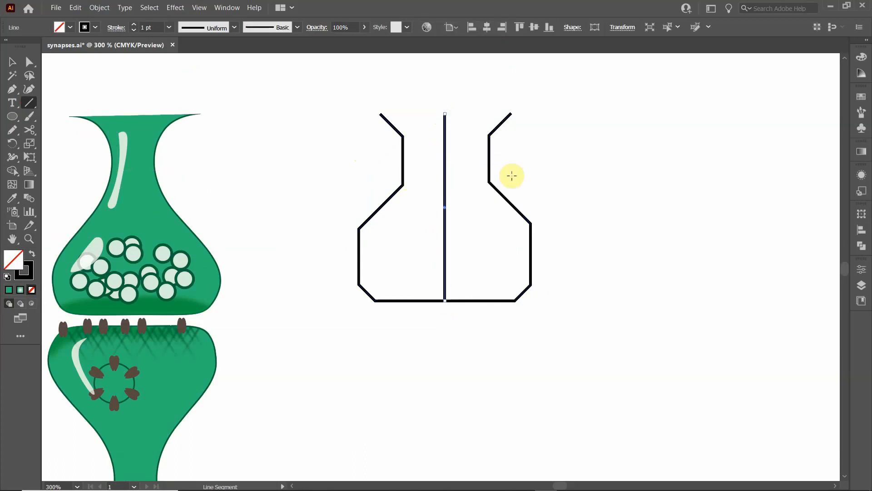
- Narrow the outline's neck by nudging its left and right anchor points inward by equal amounts toward the center line
{"action": "left_click", "coordinate": [30, 61]}
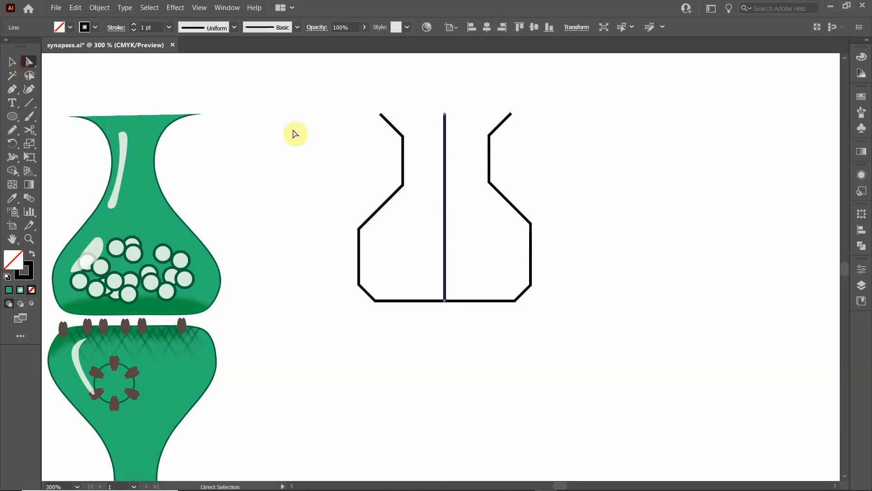
{"action": "left_click_drag", "start_coordinate": [356, 87], "coordinate": [420, 197]}
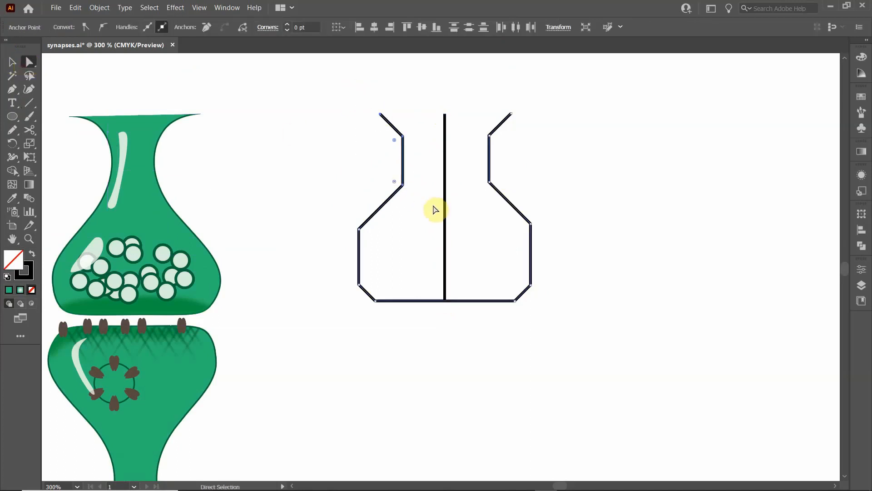
{"action": "key", "text": "Right"}
{"action": "key", "text": "Right"}
{"action": "key", "text": "Right"}
{"action": "key", "text": "Right"}
{"action": "key", "text": "Right"}
{"action": "key", "text": "Right"}
{"action": "key", "text": "Right"}
{"action": "key", "text": "Right"}
{"action": "key", "text": "Right"}
{"action": "left_click_drag", "start_coordinate": [471, 91], "coordinate": [526, 210]}
{"action": "key", "text": "Left"}
{"action": "key", "text": "Left"}
{"action": "key", "text": "Left"}
{"action": "key", "text": "Left"}
{"action": "key", "text": "Left"}
{"action": "key", "text": "Left"}
{"action": "key", "text": "Left"}
{"action": "key", "text": "Left"}
{"action": "key", "text": "Left"}
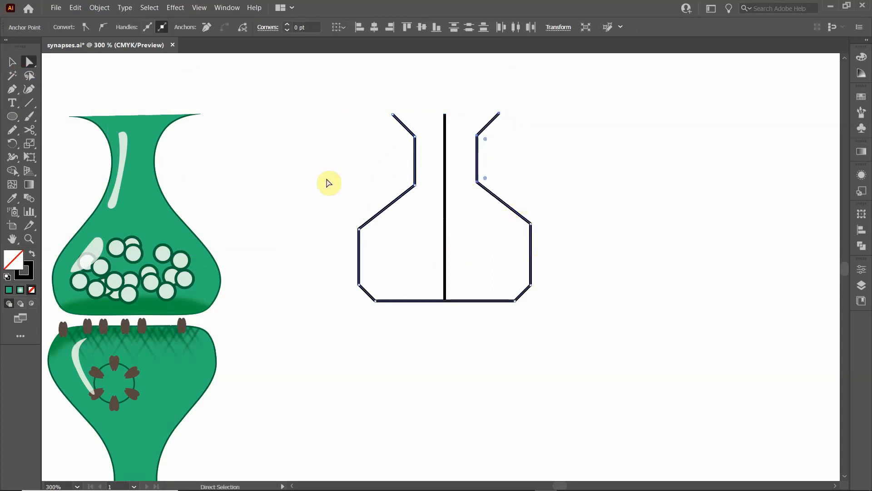
{"action": "left_click", "coordinate": [336, 181]}
- Delete the vertical center line inside the vase outline
{"action": "left_click", "coordinate": [12, 62]}
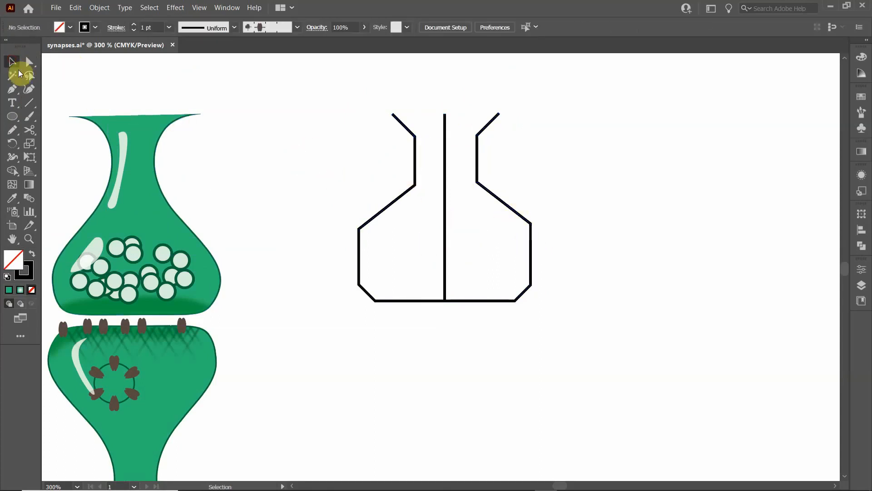
{"action": "left_click", "coordinate": [445, 208]}
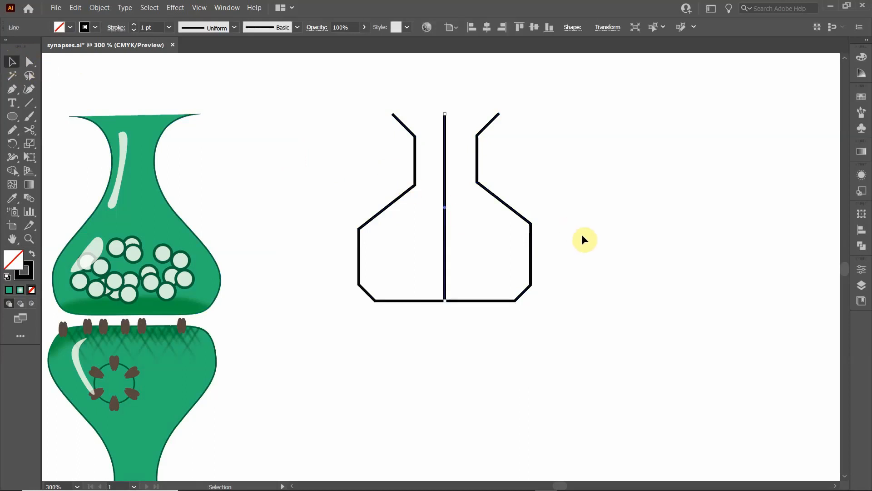
{"action": "key", "text": "Delete"}
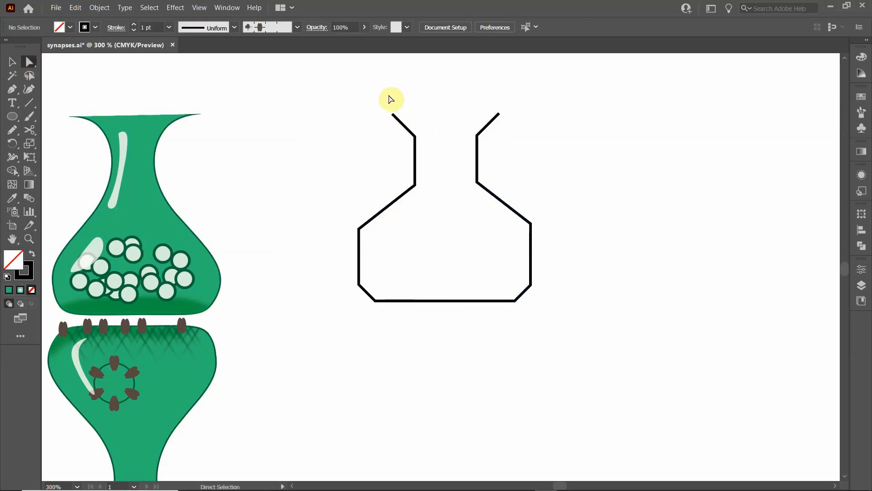
- Align each opposing pair of the outline's anchor points to a common height, from the neck ends down to the lower side corners
{"action": "left_click_drag", "start_coordinate": [369, 99], "coordinate": [551, 119]}
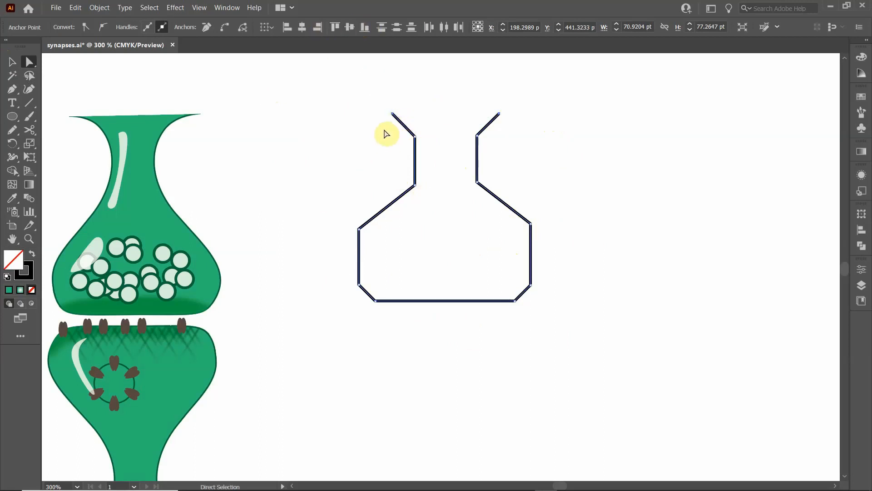
{"action": "left_click_drag", "start_coordinate": [386, 132], "coordinate": [505, 151]}
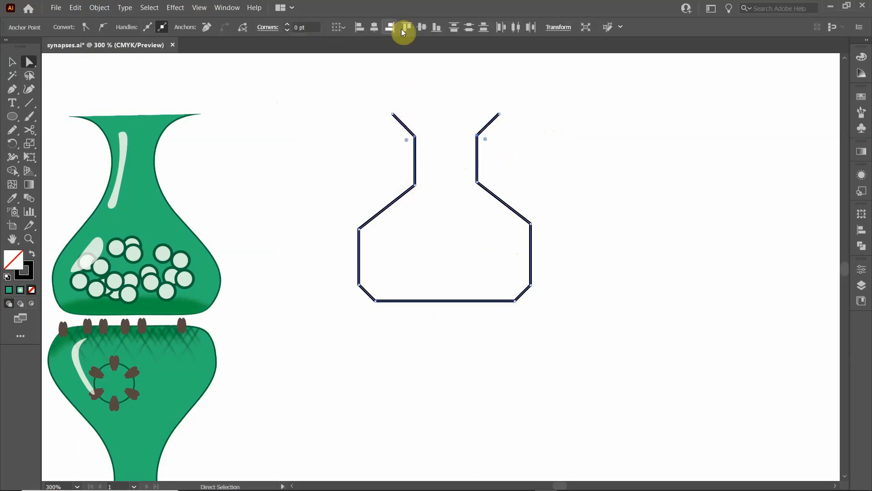
{"action": "left_click_drag", "start_coordinate": [391, 171], "coordinate": [519, 196]}
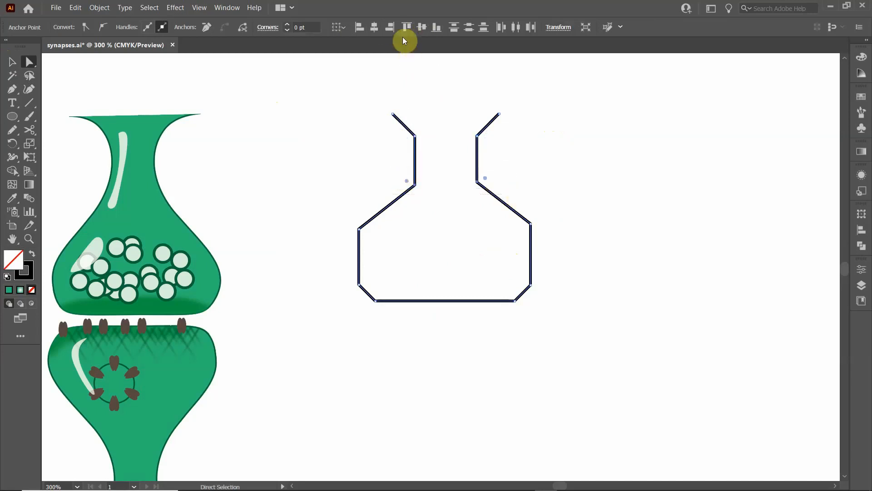
{"action": "left_click_drag", "start_coordinate": [341, 214], "coordinate": [556, 242]}
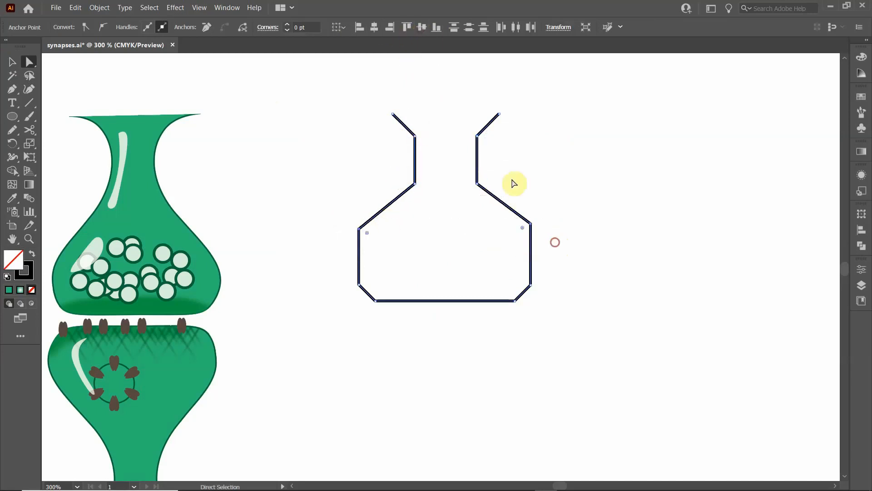
{"action": "left_click_drag", "start_coordinate": [339, 270], "coordinate": [551, 294]}
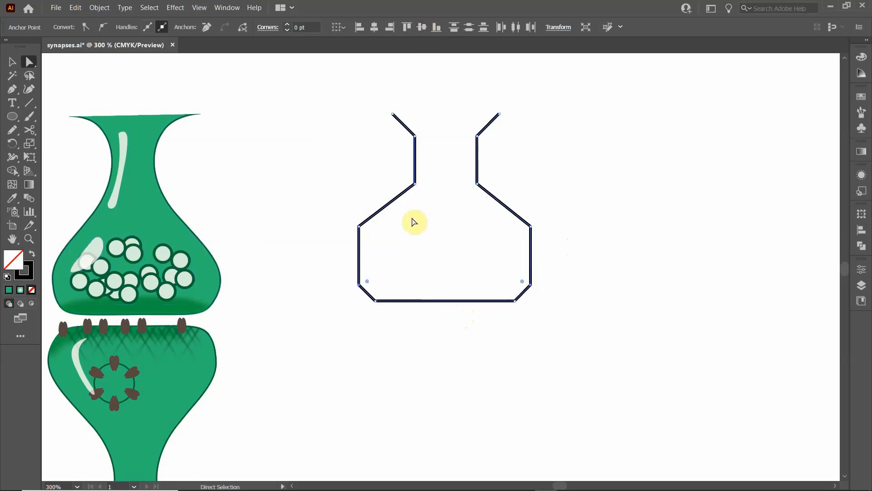
- Narrow the outline's neck and opening further by nudging the left and right anchor groups inward by equal amounts
{"action": "left_click_drag", "start_coordinate": [386, 91], "coordinate": [432, 197]}
{"action": "key", "text": "Right"}
{"action": "key", "text": "Right"}
{"action": "key", "text": "Right"}
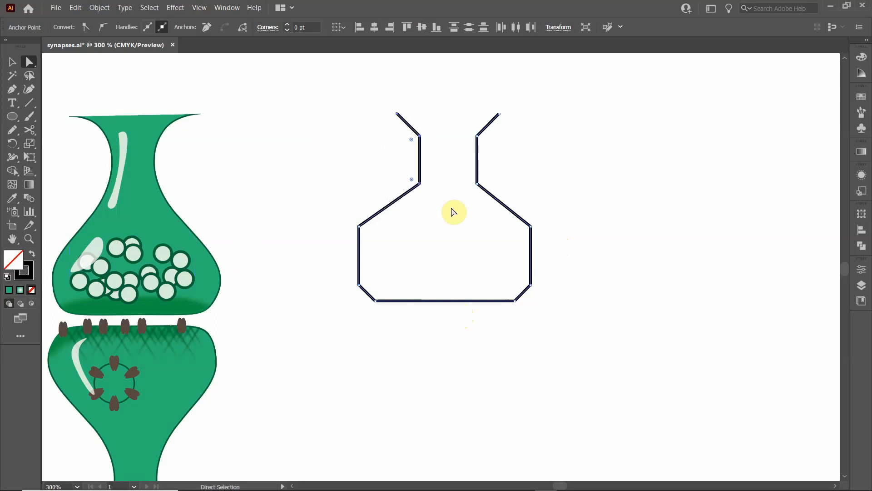
{"action": "left_click_drag", "start_coordinate": [462, 101], "coordinate": [511, 204]}
{"action": "key", "text": "Left"}
{"action": "key", "text": "Left"}
{"action": "key", "text": "Left"}
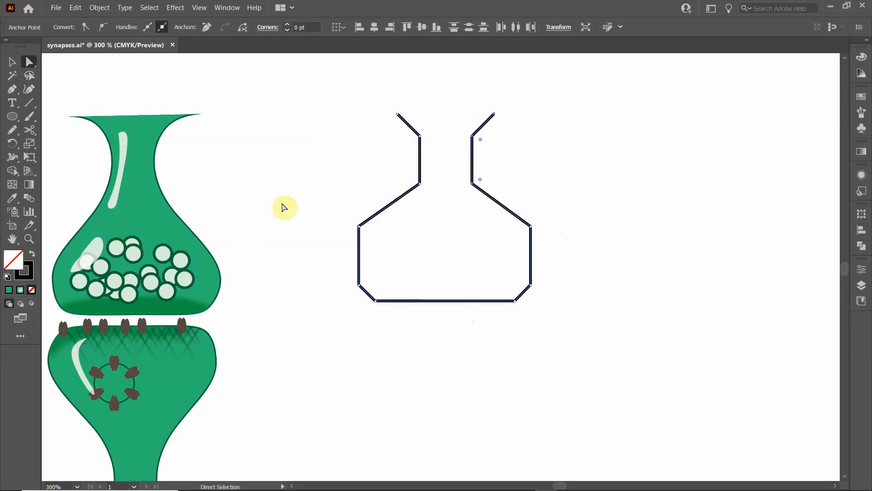
- Lower the outline's two shoulder anchor points together to lengthen the slopes below the neck
{"action": "left_click_drag", "start_coordinate": [334, 213], "coordinate": [581, 239]}
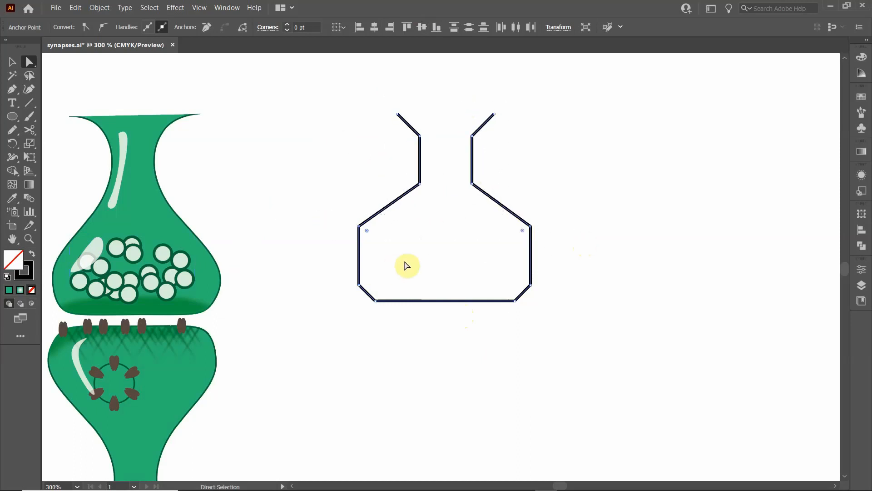
{"action": "key", "text": "Down"}
{"action": "key", "text": "Down"}
{"action": "key", "text": "Down"}
{"action": "key", "text": "Down"}
{"action": "key", "text": "Down"}
{"action": "key", "text": "Down"}
{"action": "key", "text": "Down"}
{"action": "key", "text": "Down"}
{"action": "key", "text": "Down"}
{"action": "key", "text": "Down"}
{"action": "key", "text": "Down"}
{"action": "key", "text": "Down"}
{"action": "key", "text": "Down"}
{"action": "key", "text": "Down"}
{"action": "key", "text": "Down"}
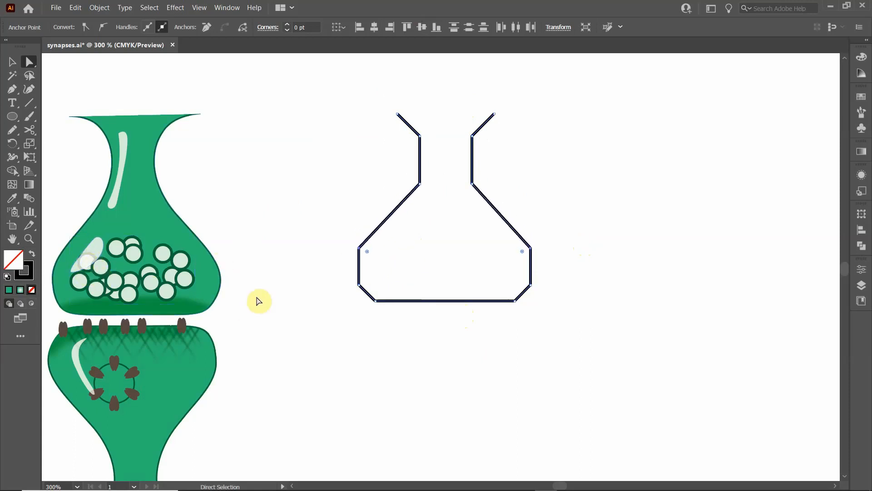
- Nudge the outline's two lower side anchor points slightly down together, then deselect the outline
{"action": "left_click_drag", "start_coordinate": [325, 275], "coordinate": [581, 282]}
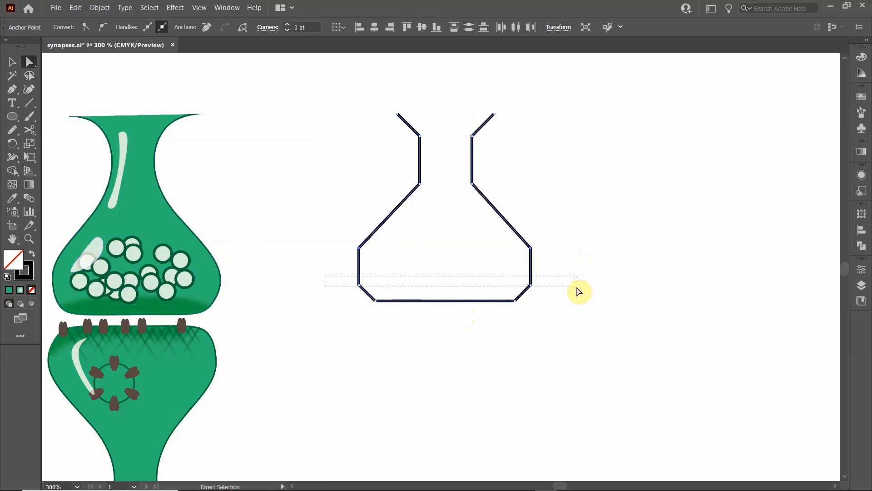
{"action": "key", "text": "Down"}
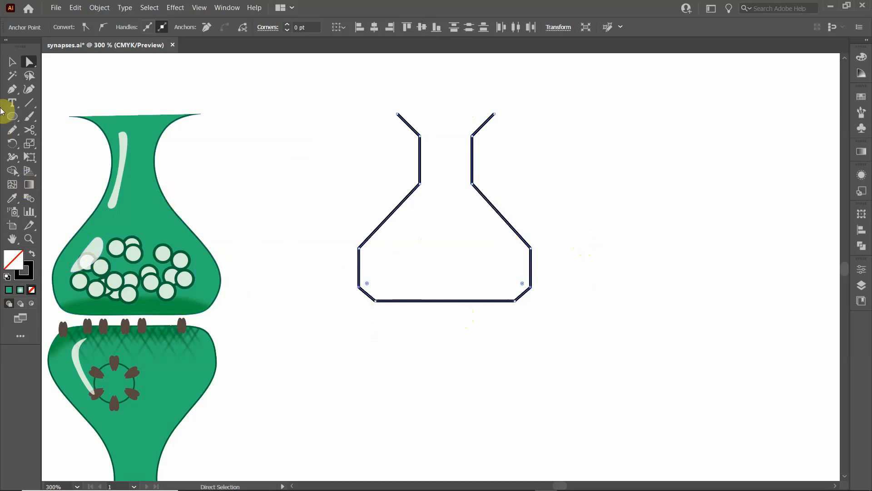
{"action": "left_click", "coordinate": [12, 64]}
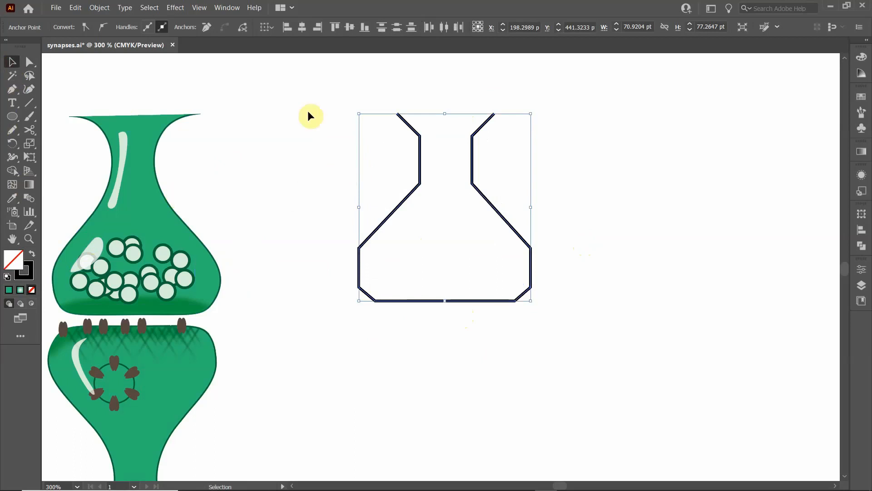
{"action": "left_click", "coordinate": [307, 220]}
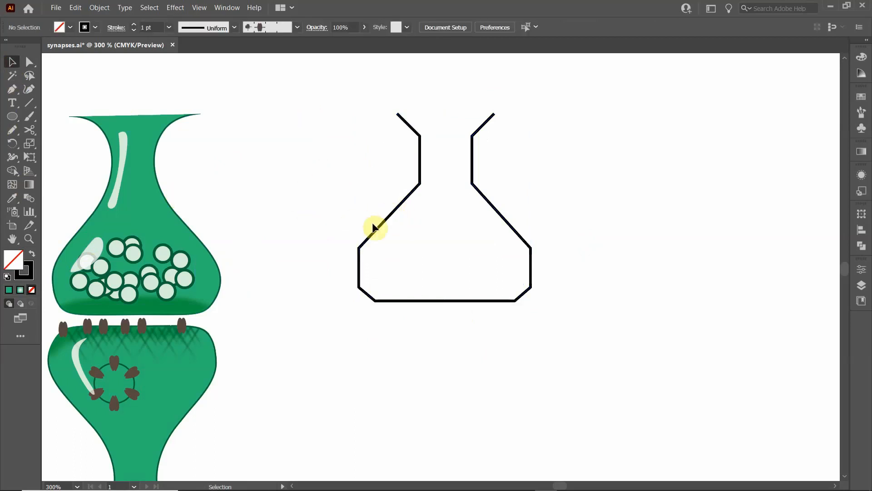
- Isolate the vase outline and convert all its anchor points to smooth, except the two open neck ends
{"action": "double_click", "coordinate": [373, 227]}
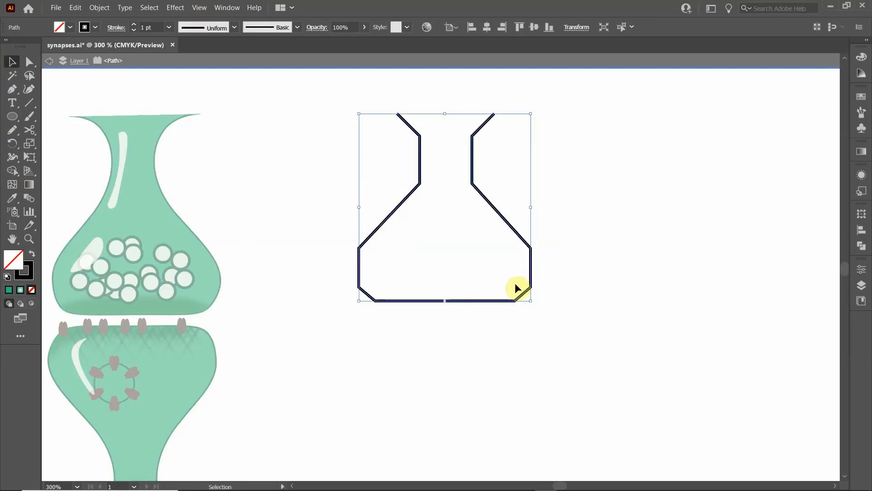
{"action": "left_click", "coordinate": [272, 151]}
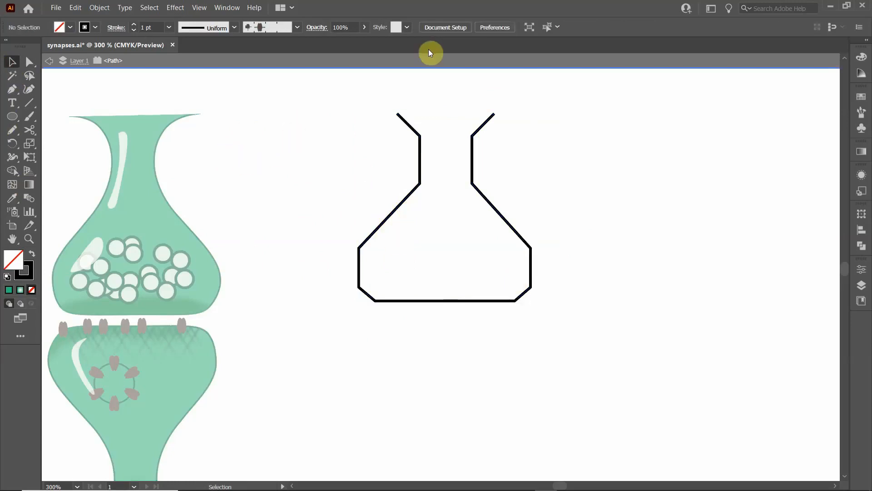
{"action": "left_click", "coordinate": [29, 63]}
{"action": "left_click_drag", "start_coordinate": [321, 100], "coordinate": [641, 323]}
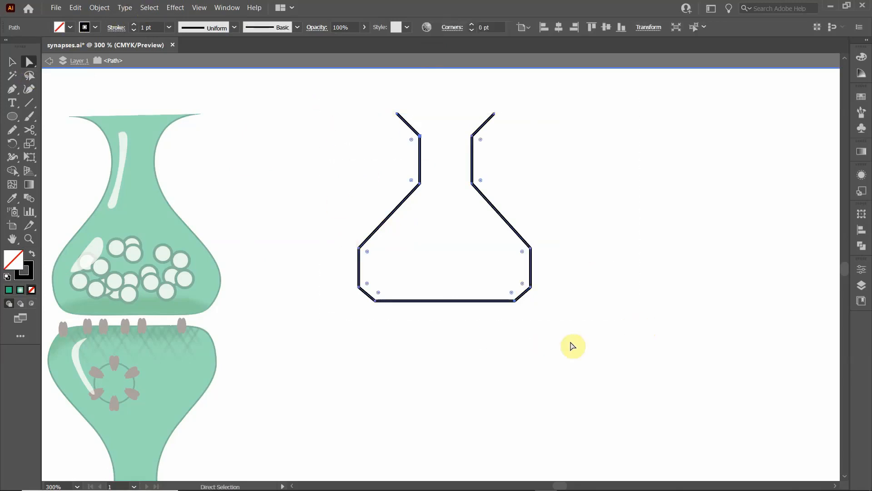
{"action": "left_click", "coordinate": [396, 114]}
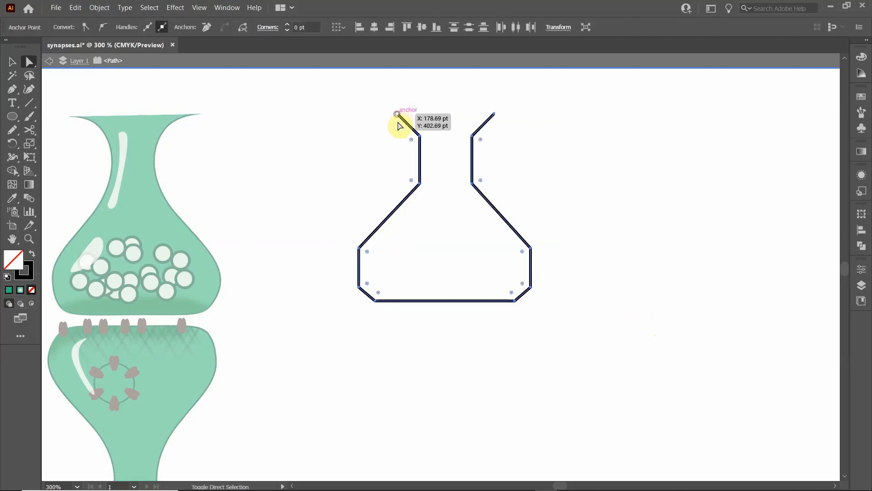
{"action": "left_click", "coordinate": [494, 114]}
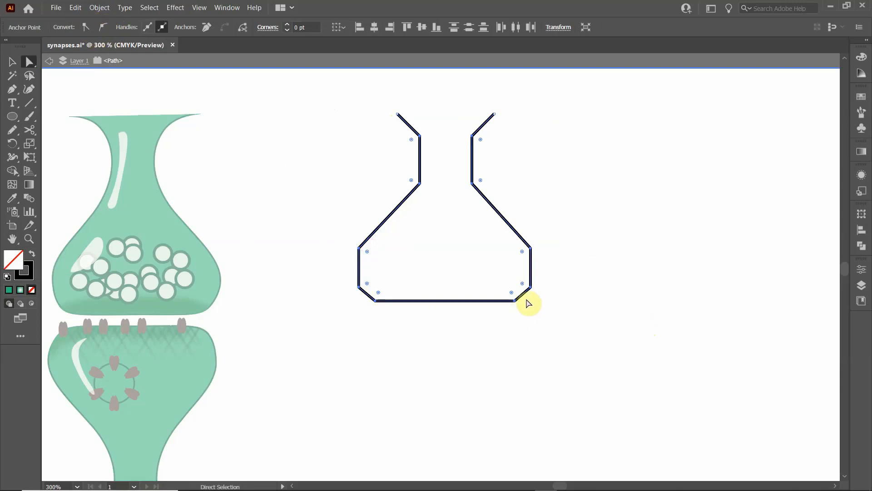
{"action": "left_click", "coordinate": [103, 28]}
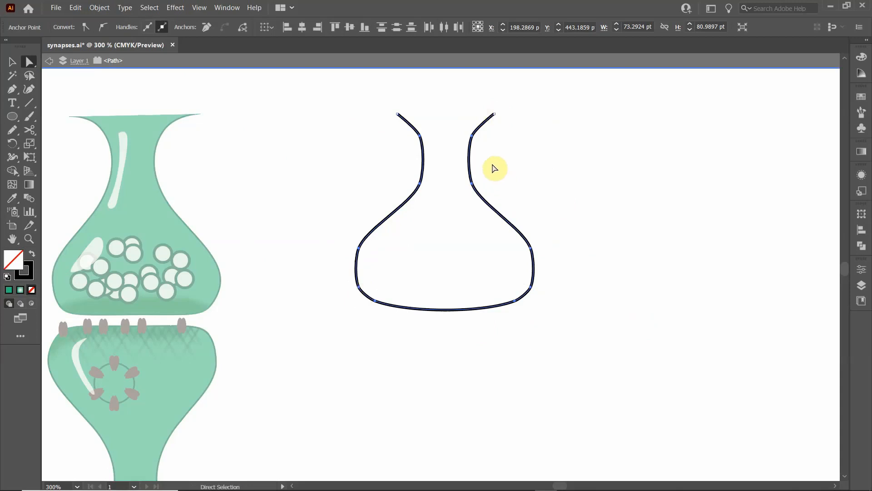
- Flatten the outline's bulging base by raising the direction handles of its two bottom anchor points, and exit isolation mode
{"action": "left_click", "coordinate": [375, 302]}
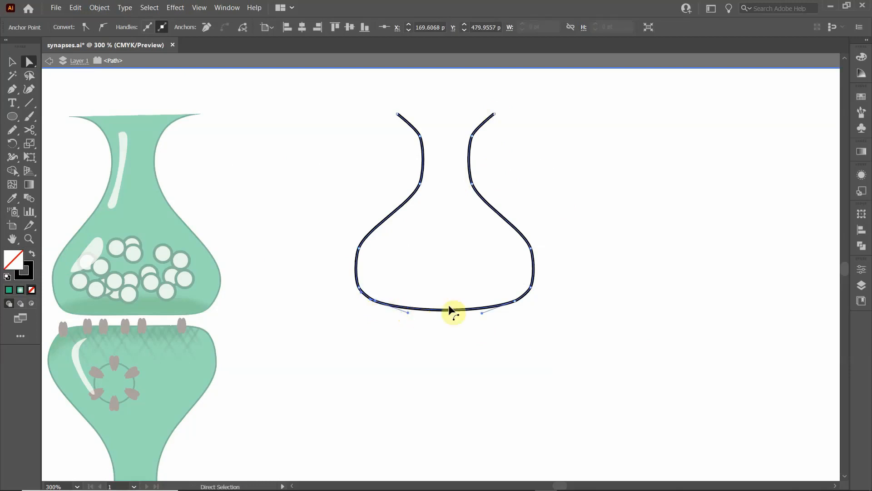
{"action": "left_click_drag", "start_coordinate": [407, 313], "coordinate": [410, 306]}
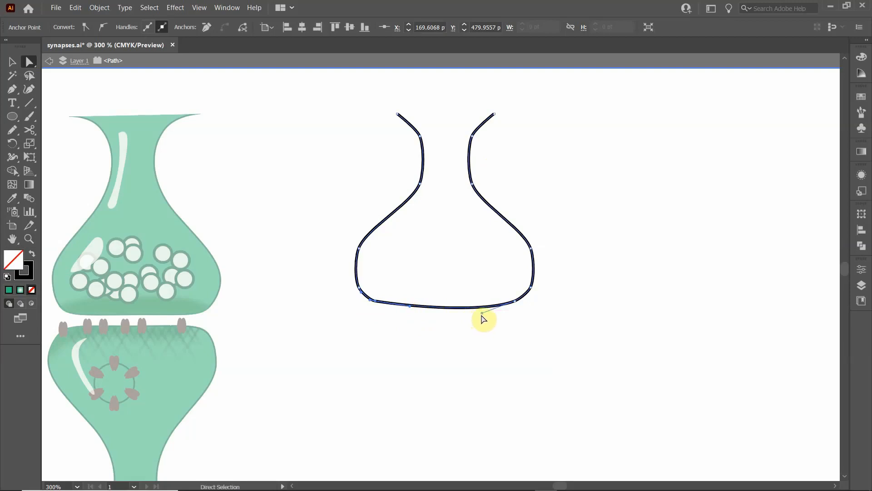
{"action": "left_click_drag", "start_coordinate": [481, 314], "coordinate": [473, 303]}
{"action": "left_click_drag", "start_coordinate": [410, 306], "coordinate": [411, 304]}
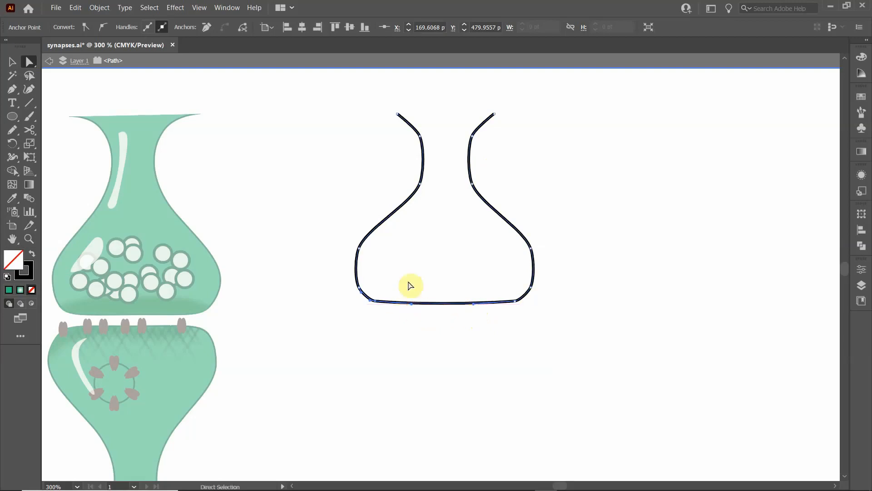
{"action": "left_click", "coordinate": [12, 61]}
{"action": "double_click", "coordinate": [298, 186]}
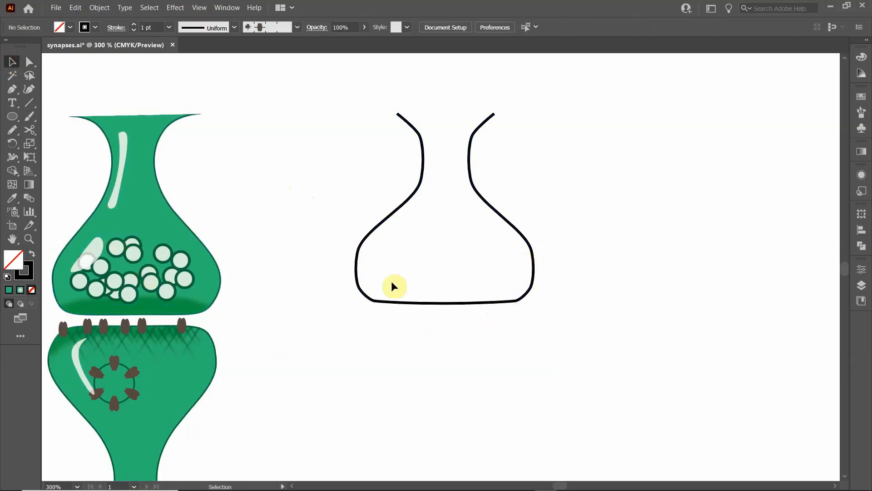
- Fill the smoothed vase shape with the same green as the reference synapse, keeping its black stroke
{"action": "left_click", "coordinate": [391, 216]}
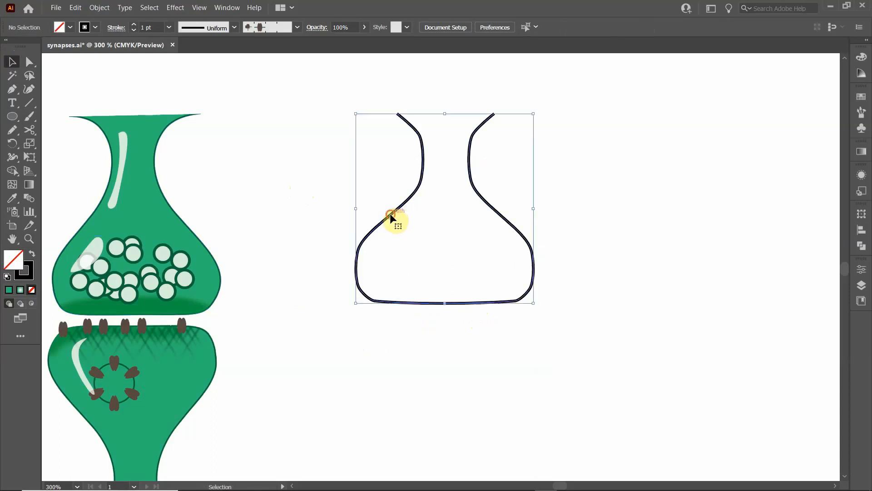
{"action": "left_click", "coordinate": [83, 28]}
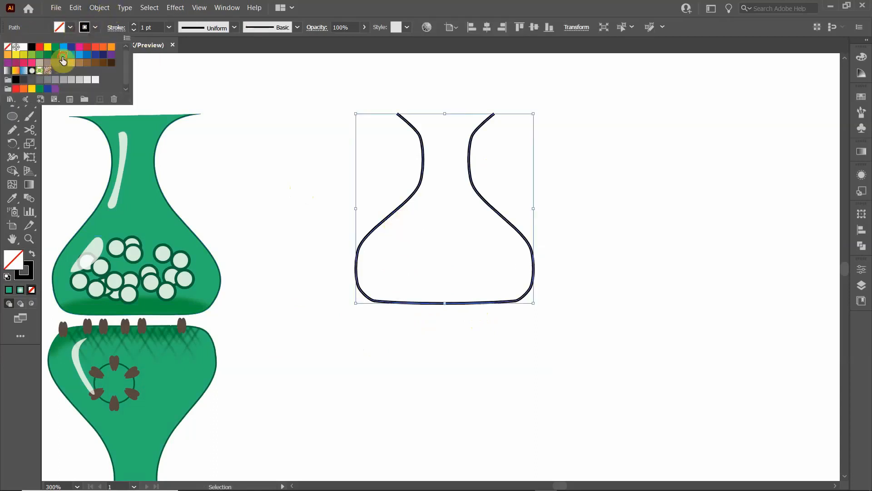
{"action": "left_click", "coordinate": [63, 59]}
{"action": "left_click", "coordinate": [259, 166]}
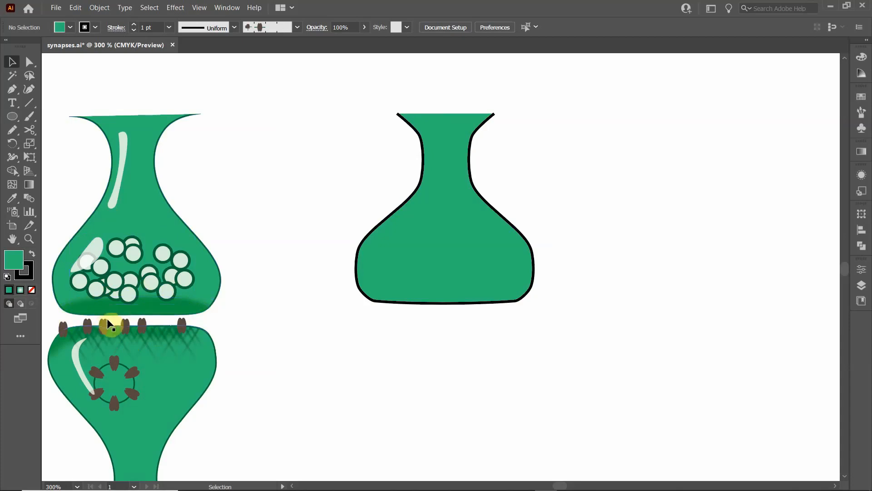
- Examine the reference synapse's outline and base shading around the cleft up close, and compare it with the new green vase shape
{"action": "scroll", "coordinate": [107, 321], "scroll_direction": "up", "scroll_amount": 1}
{"action": "scroll", "coordinate": [107, 321], "scroll_direction": "up", "scroll_amount": 2}
{"action": "scroll", "coordinate": [296, 304], "scroll_direction": "left", "scroll_amount": 5}
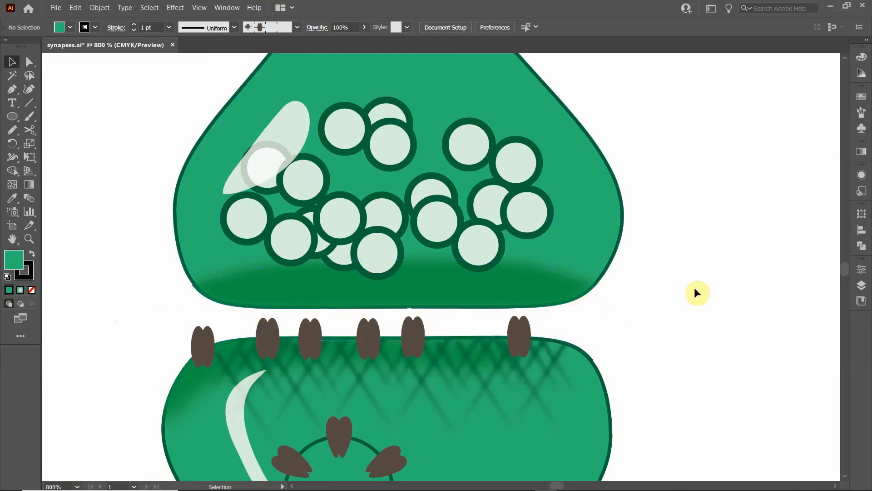
{"action": "left_click_drag", "start_coordinate": [697, 276], "coordinate": [255, 319]}
{"action": "scroll", "coordinate": [390, 301], "scroll_direction": "down", "scroll_amount": 1}
{"action": "scroll", "coordinate": [389, 302], "scroll_direction": "down", "scroll_amount": 1}
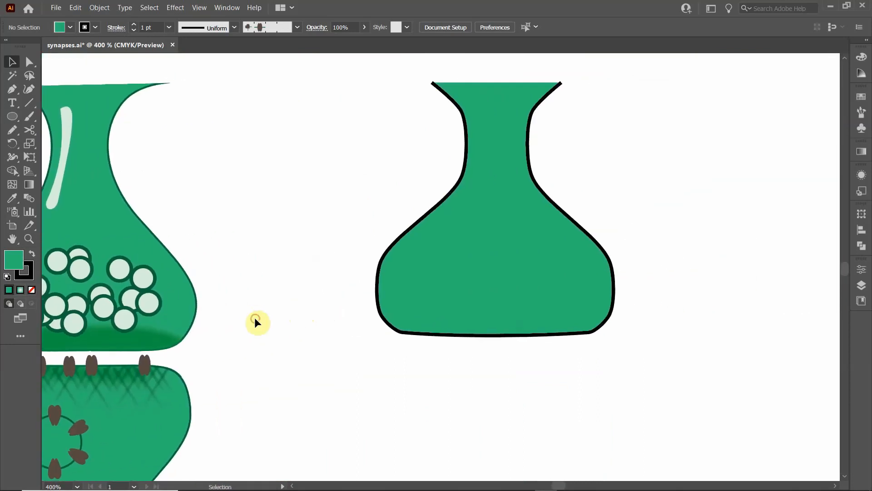
{"action": "left_click_drag", "start_coordinate": [309, 270], "coordinate": [315, 220]}
{"action": "scroll", "coordinate": [318, 219], "scroll_direction": "down", "scroll_amount": 1}
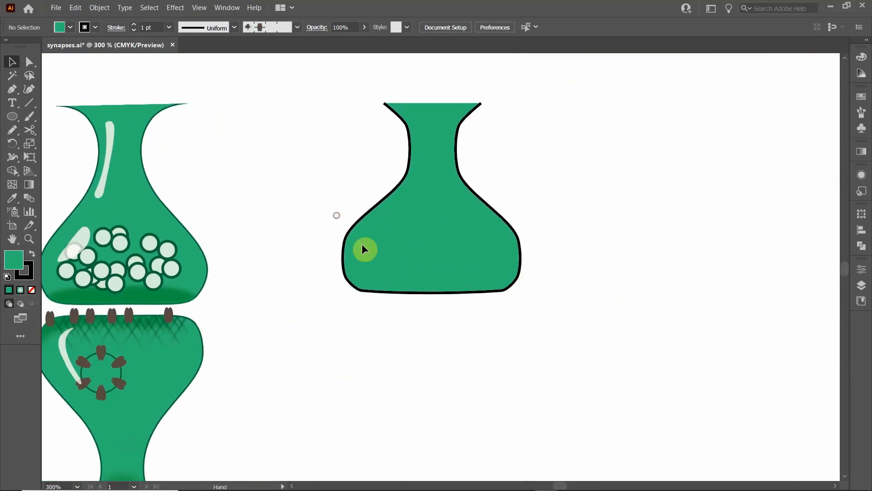
- Duplicate the green vase shape diagonally below the original and set the copy's fill to None
{"action": "left_click", "coordinate": [364, 250]}
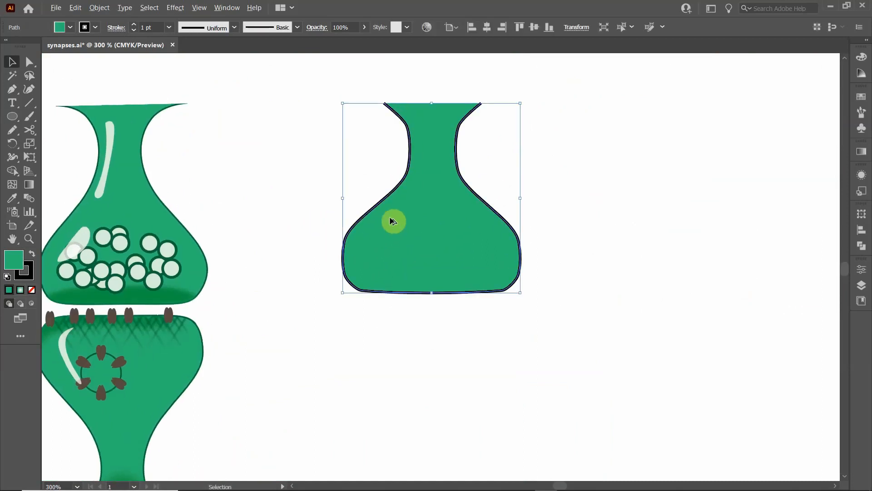
{"action": "left_click_drag", "start_coordinate": [393, 222], "coordinate": [524, 267]}
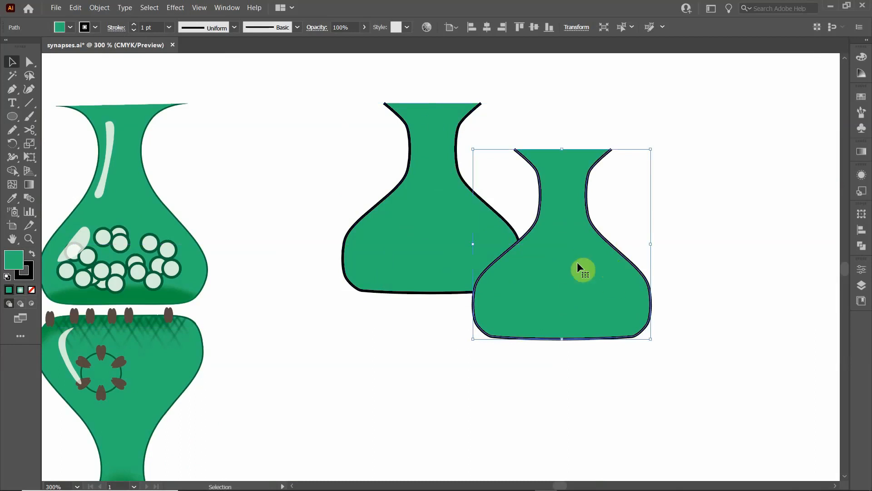
{"action": "left_click", "coordinate": [71, 27]}
{"action": "left_click", "coordinate": [7, 46]}
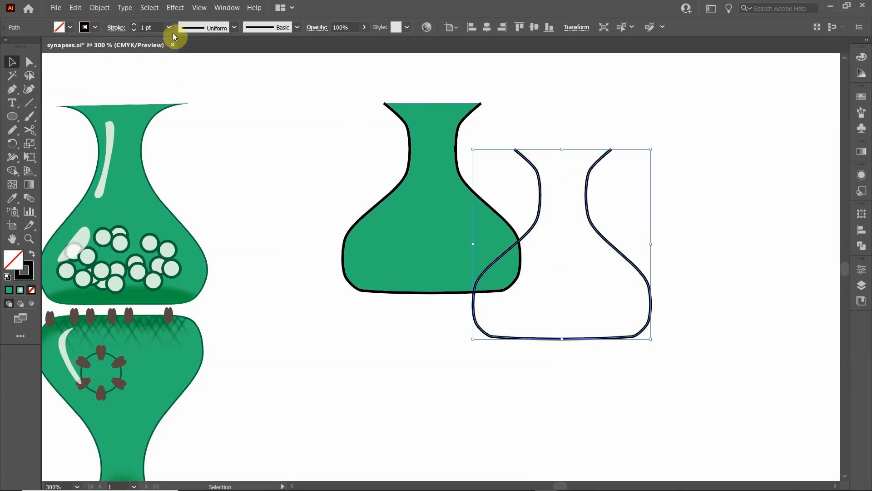
- Set the unfilled vase copy's stroke weight to 0.5 pt and reselect the copy
{"action": "left_click", "coordinate": [134, 31]}
{"action": "left_click", "coordinate": [134, 30]}
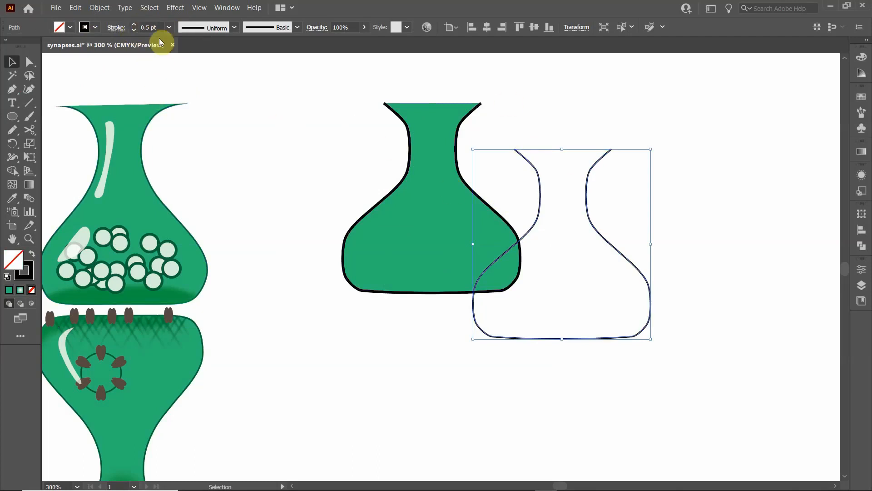
{"action": "left_click", "coordinate": [574, 105]}
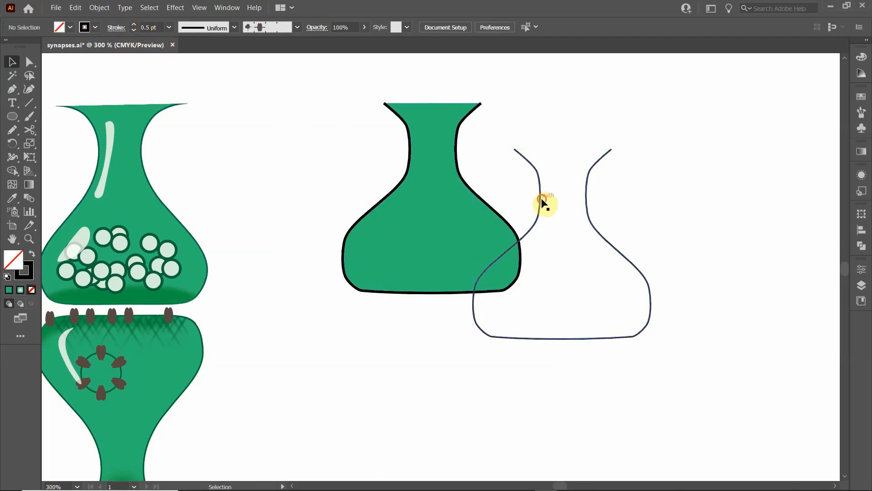
{"action": "left_click", "coordinate": [542, 200]}
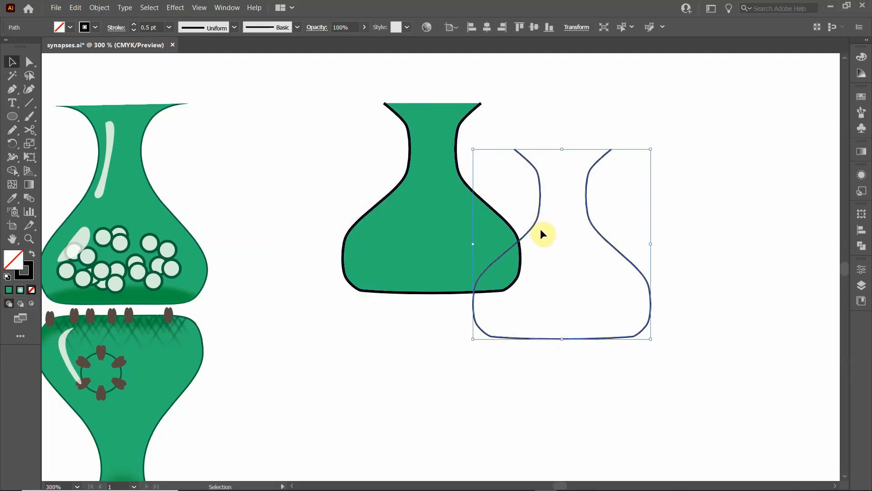
- Close the open top of the unfilled vase outline with a straight Pen tool segment between its two end points
{"action": "left_click", "coordinate": [14, 92]}
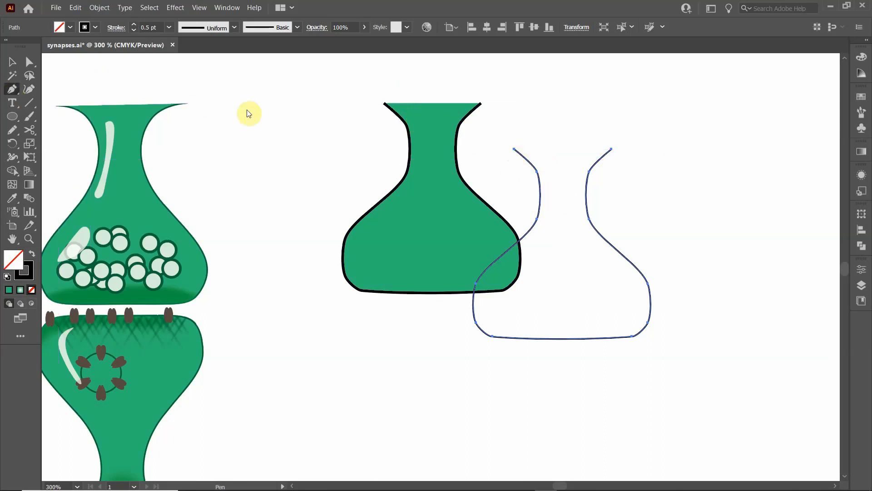
{"action": "left_click", "coordinate": [515, 150]}
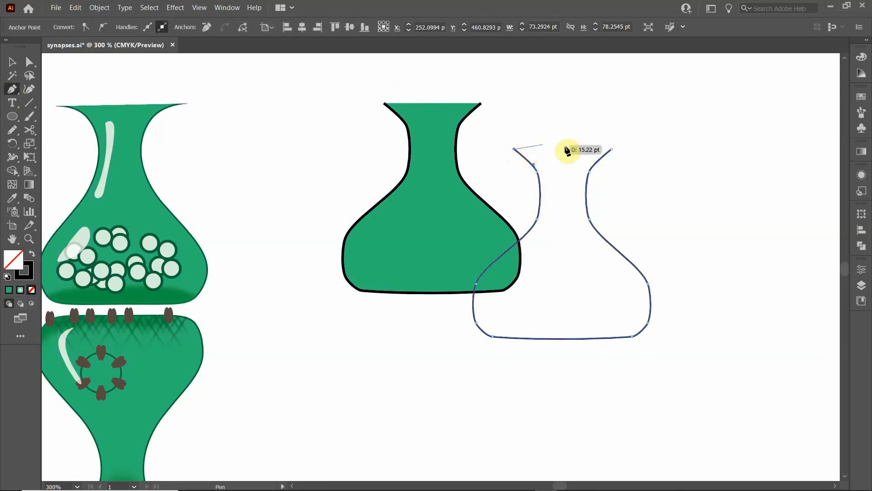
{"action": "left_click", "coordinate": [611, 149]}
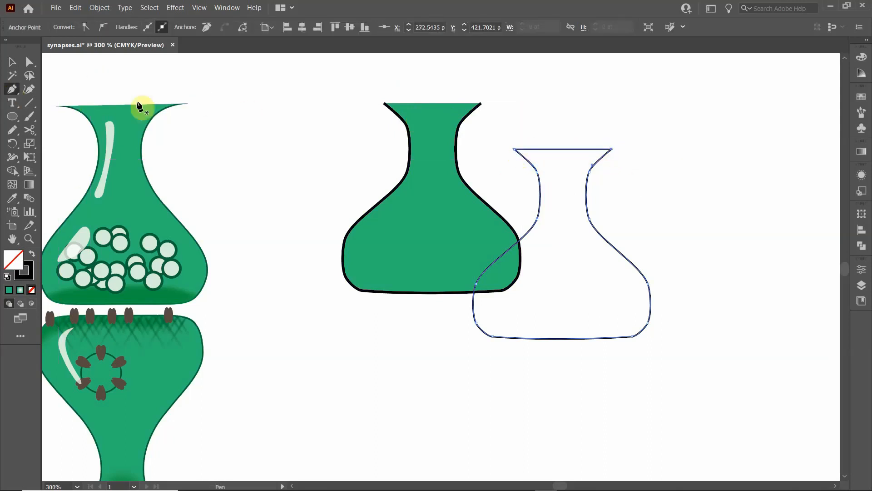
{"action": "left_click", "coordinate": [13, 62]}
{"action": "left_click", "coordinate": [545, 137]}
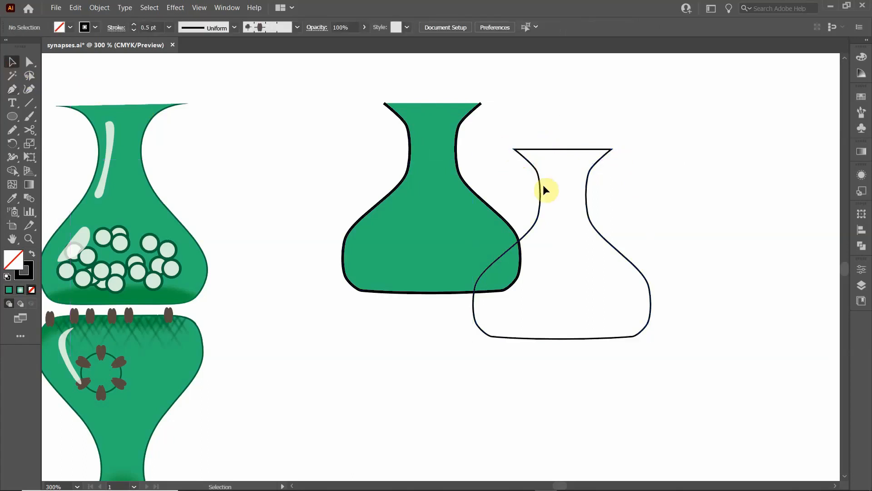
- Create an inset copy of the closed vase outline with Offset Path at -0.5 pt, keeping Miter joins
{"action": "left_click", "coordinate": [540, 184]}
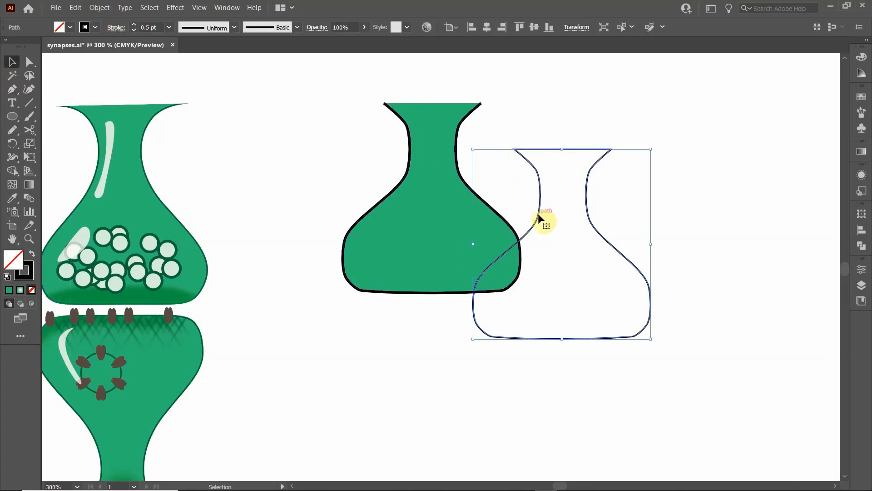
{"action": "left_click", "coordinate": [93, 9]}
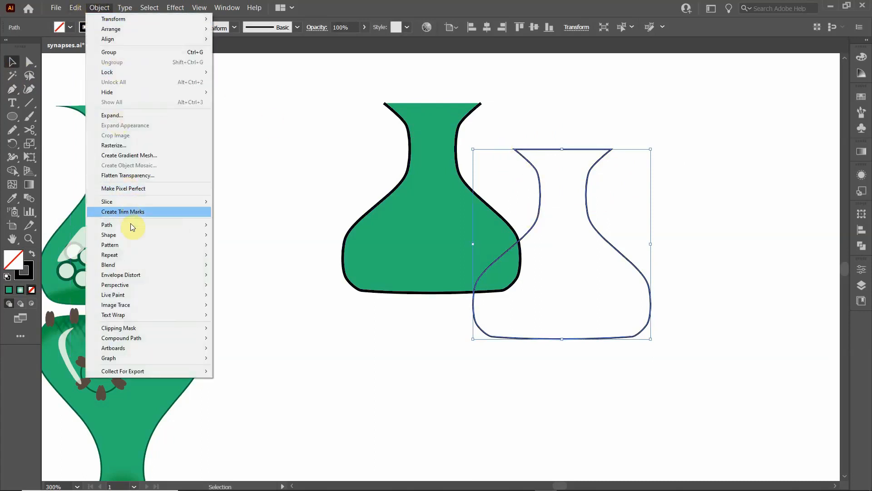
{"action": "mouse_move", "coordinate": [135, 228]}
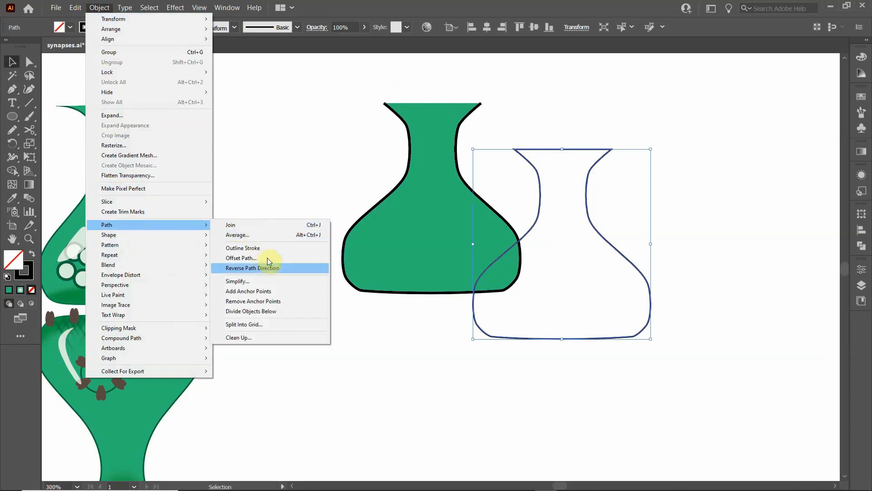
{"action": "left_click", "coordinate": [268, 258]}
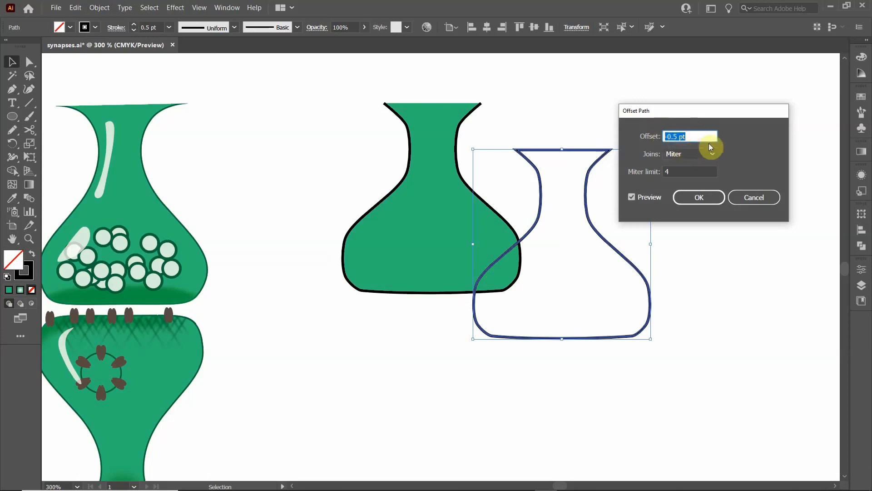
{"action": "type", "text": "-"}
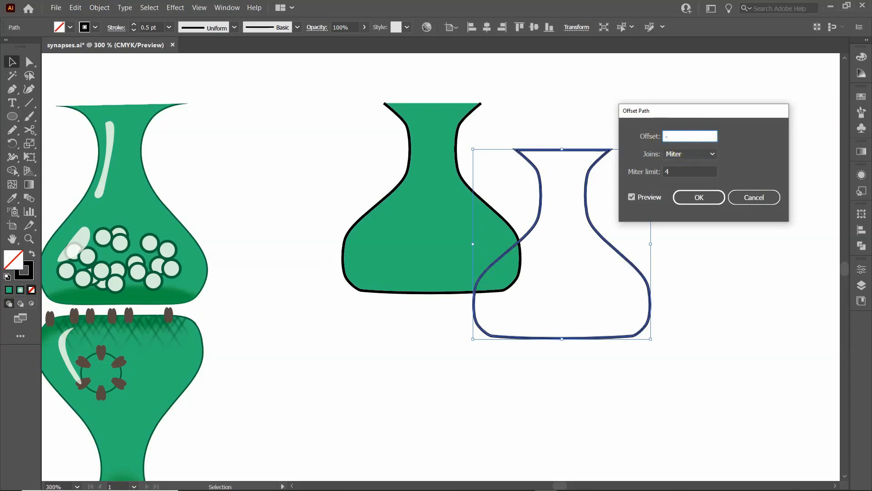
{"action": "left_click", "coordinate": [685, 137]}
{"action": "type", "text": "0.5"}
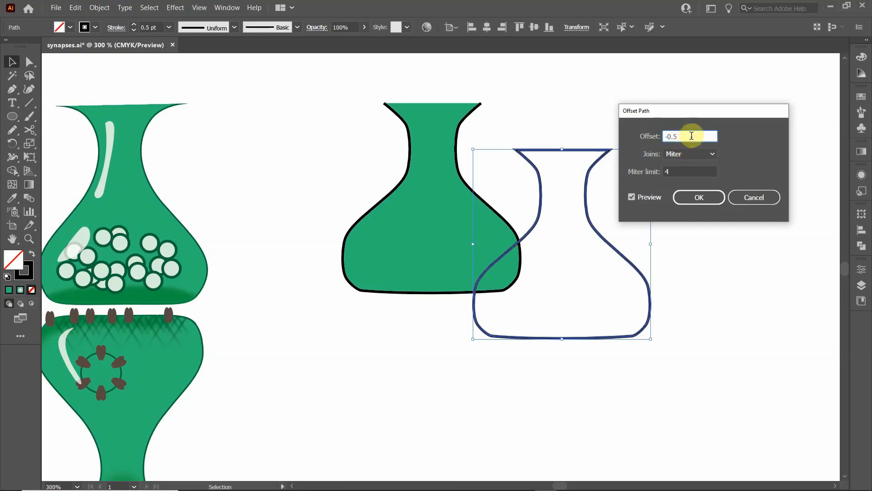
{"action": "left_click", "coordinate": [700, 198]}
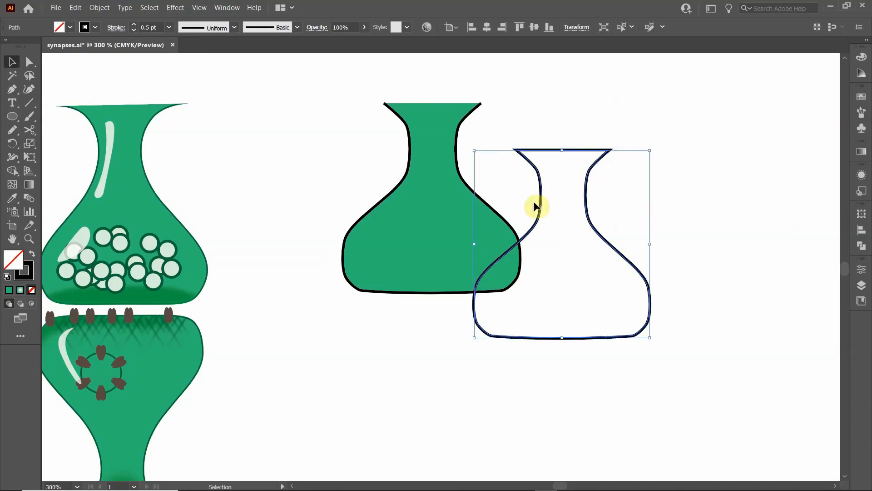
- Delete the outer of the two overlapping vase outlines, keeping only the inset path
{"action": "left_click", "coordinate": [623, 211]}
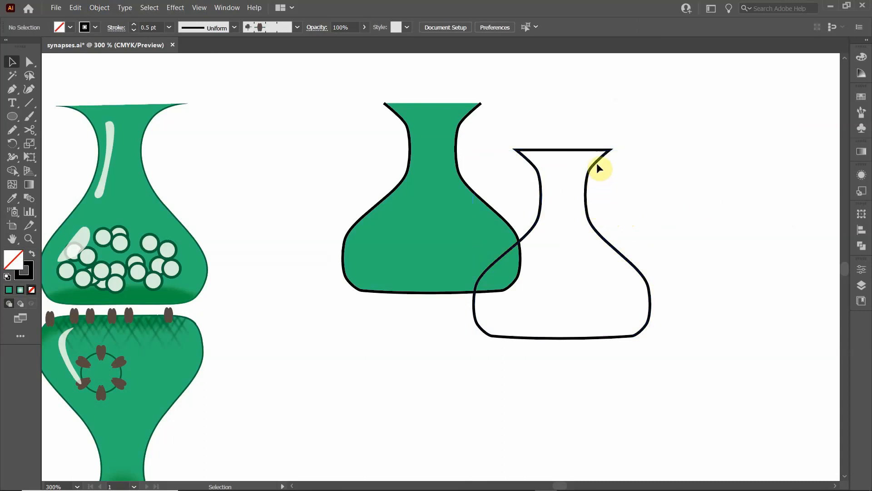
{"action": "scroll", "coordinate": [595, 190], "scroll_direction": "up", "scroll_amount": 7}
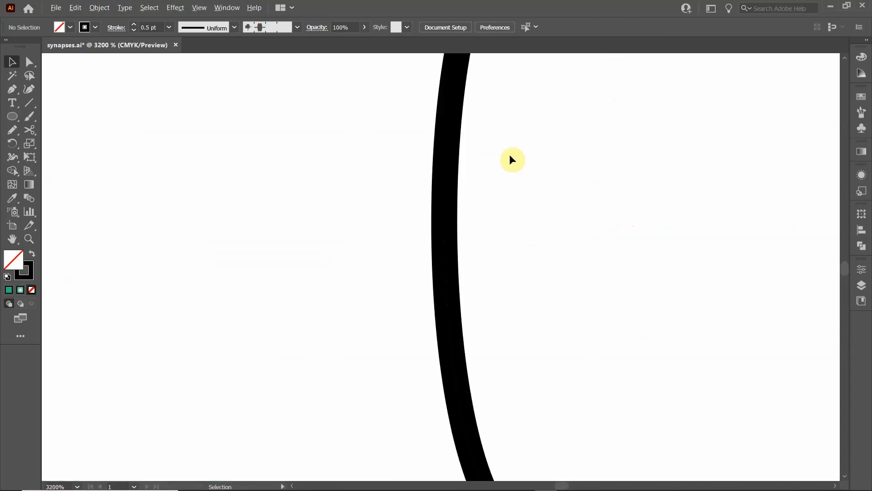
{"action": "left_click", "coordinate": [448, 169]}
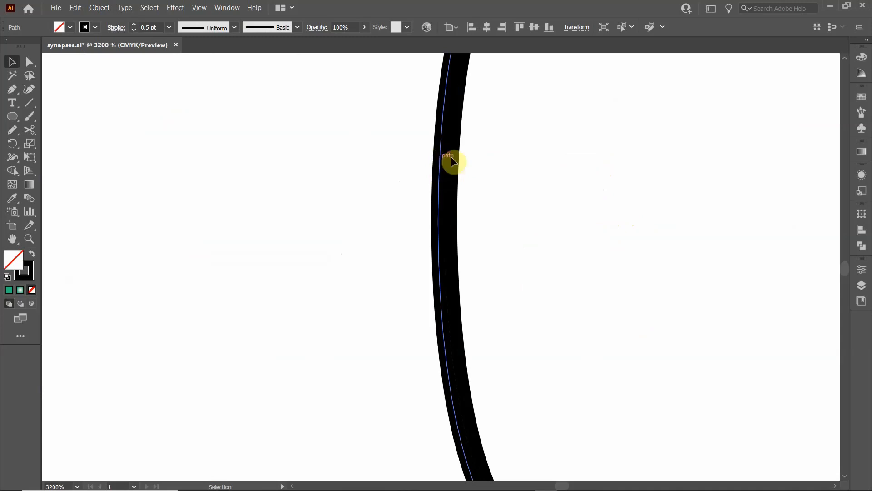
{"action": "left_click_drag", "start_coordinate": [439, 159], "coordinate": [457, 163]}
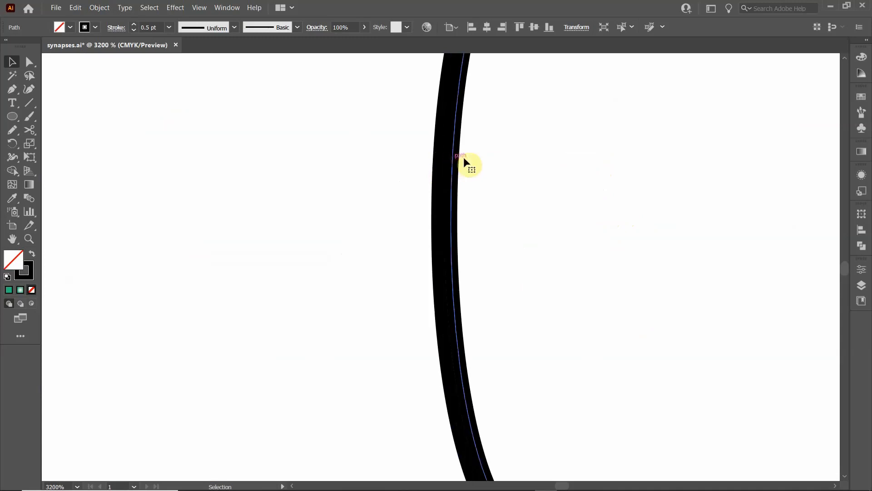
{"action": "left_click", "coordinate": [539, 162]}
{"action": "scroll", "coordinate": [389, 206], "scroll_direction": "down", "scroll_amount": 7}
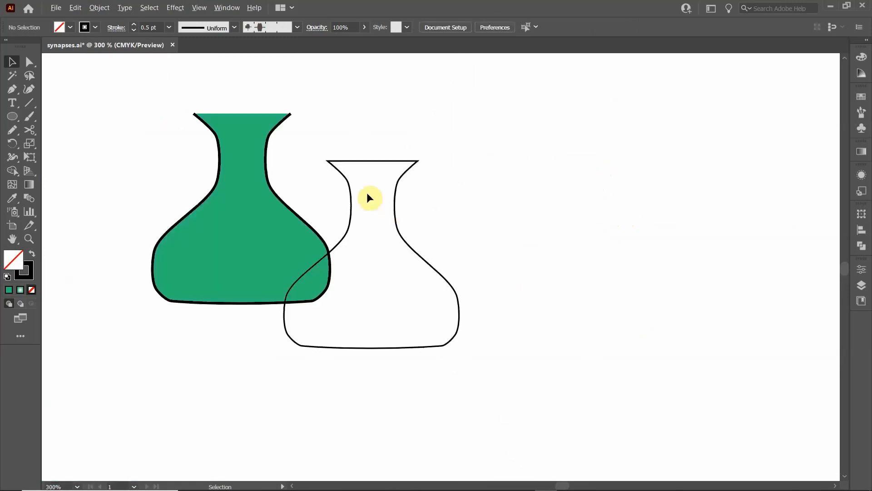
- Move the inset outline onto the green vase and centre-align the two shapes with each other
{"action": "left_click_drag", "start_coordinate": [346, 199], "coordinate": [221, 156]}
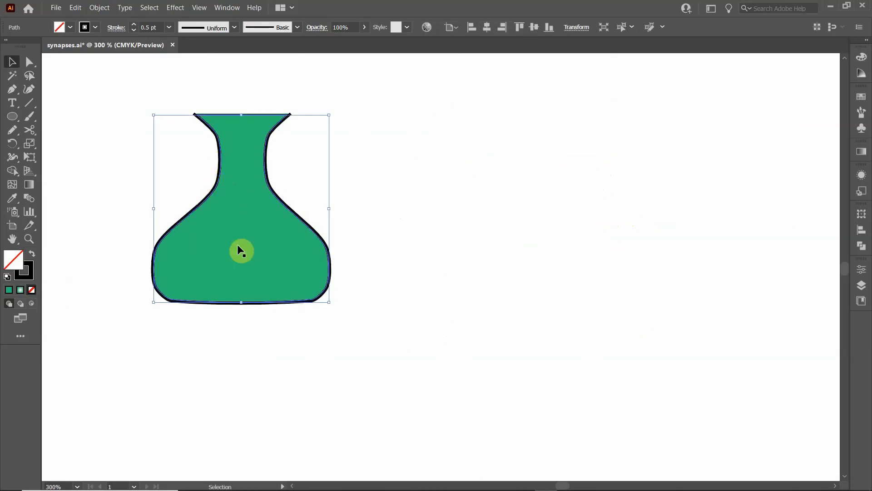
{"action": "left_click_drag", "start_coordinate": [119, 108], "coordinate": [451, 340]}
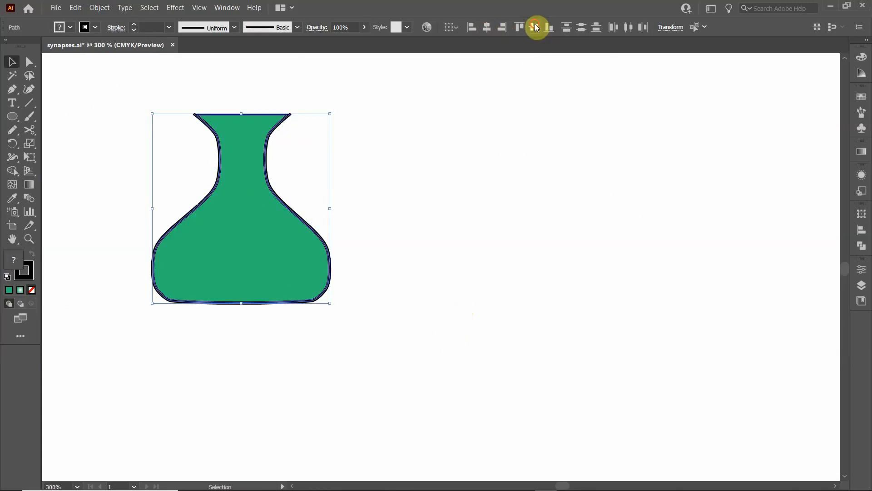
{"action": "left_click", "coordinate": [473, 146]}
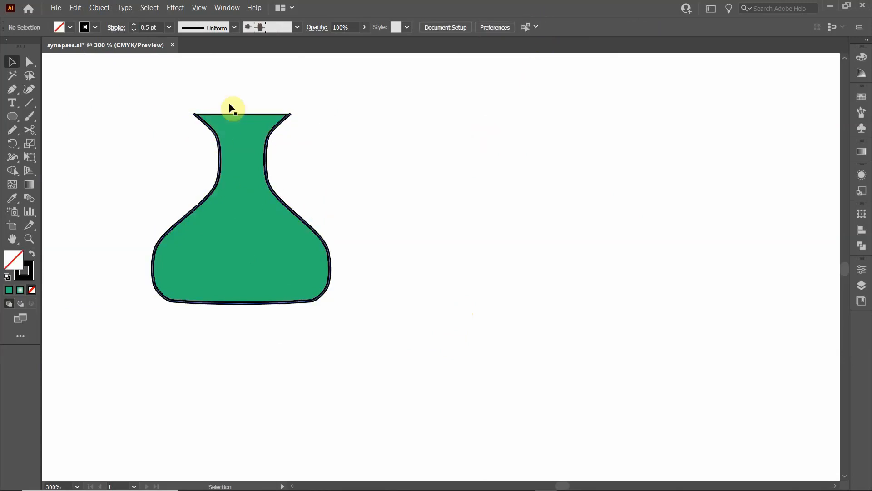
- Try a clipping mask of the green vase with the inset outline, undo it, and deselect everything
{"action": "left_click", "coordinate": [235, 114]}
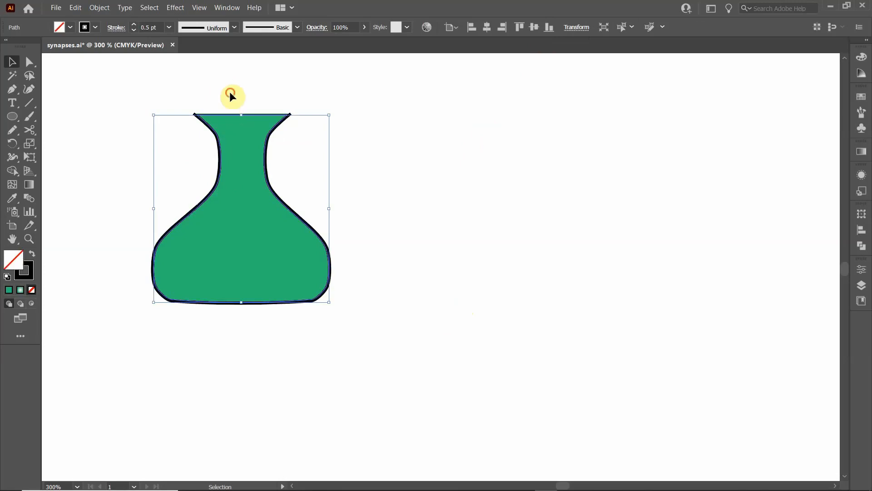
{"action": "left_click", "coordinate": [230, 94]}
{"action": "left_click", "coordinate": [223, 114]}
{"action": "left_click_drag", "start_coordinate": [105, 75], "coordinate": [410, 336]}
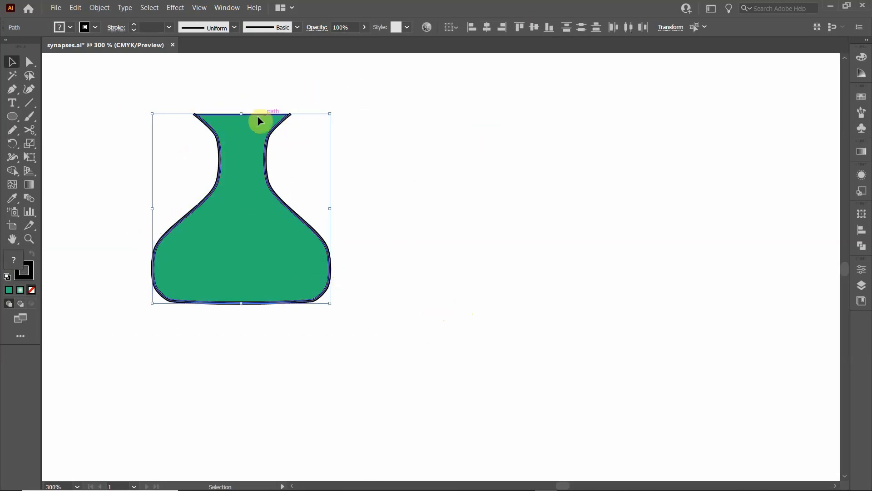
{"action": "left_click", "coordinate": [223, 115]}
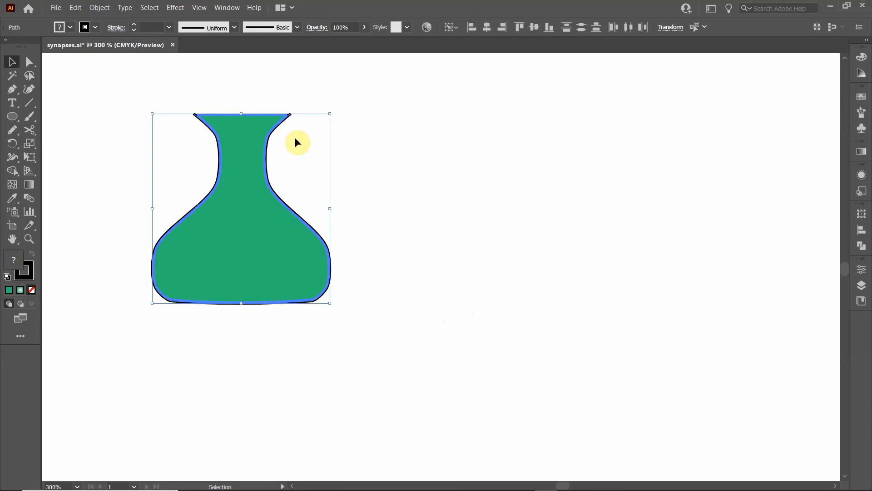
{"action": "right_click", "coordinate": [278, 122]}
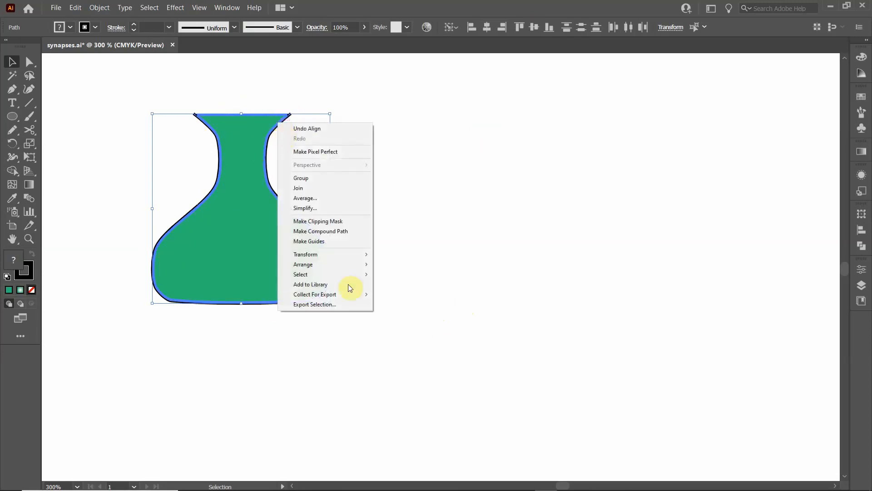
{"action": "left_click", "coordinate": [323, 222]}
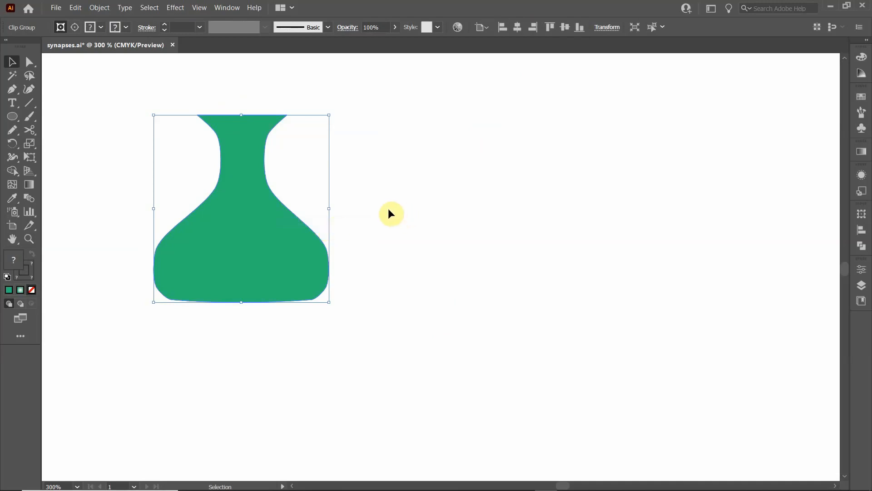
{"action": "key", "text": "ctrl+f"}
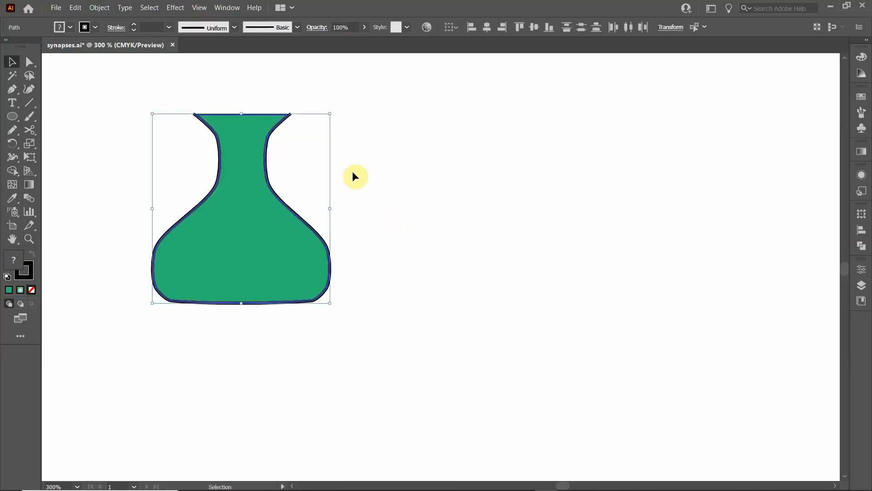
{"action": "left_click", "coordinate": [361, 176]}
- Draw a wide, flat ellipse across the base of the green vase and fill it with a darker green
{"action": "left_click", "coordinate": [231, 194]}
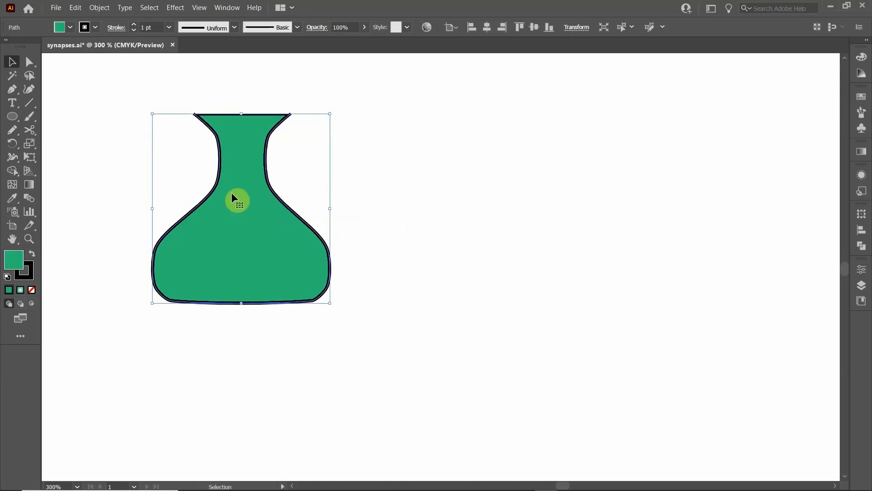
{"action": "left_click", "coordinate": [13, 118]}
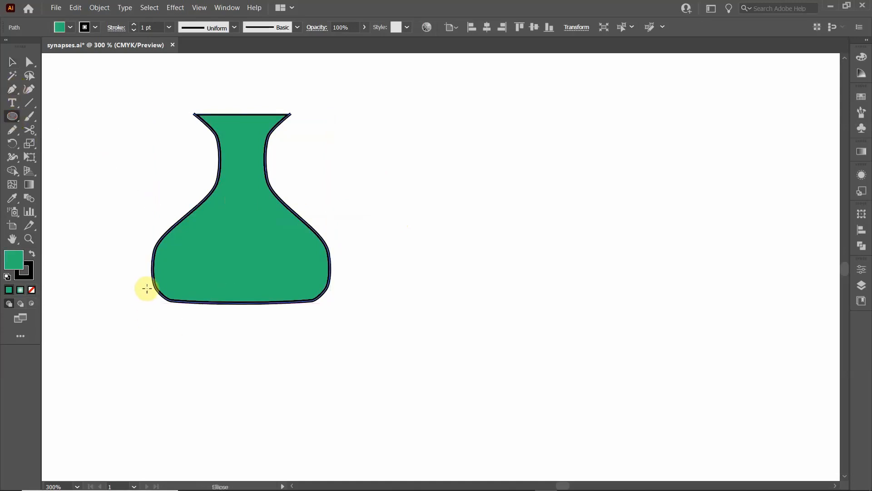
{"action": "left_click_drag", "start_coordinate": [154, 287], "coordinate": [327, 301]}
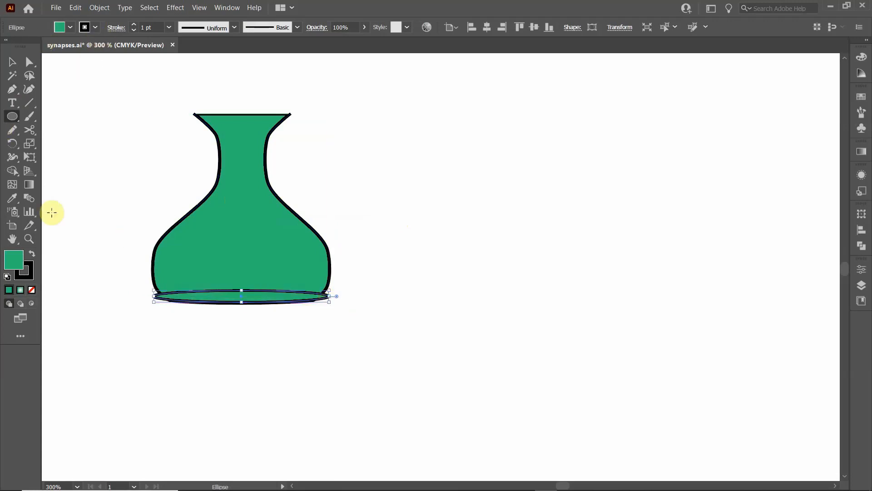
{"action": "key", "text": "ctrl+z"}
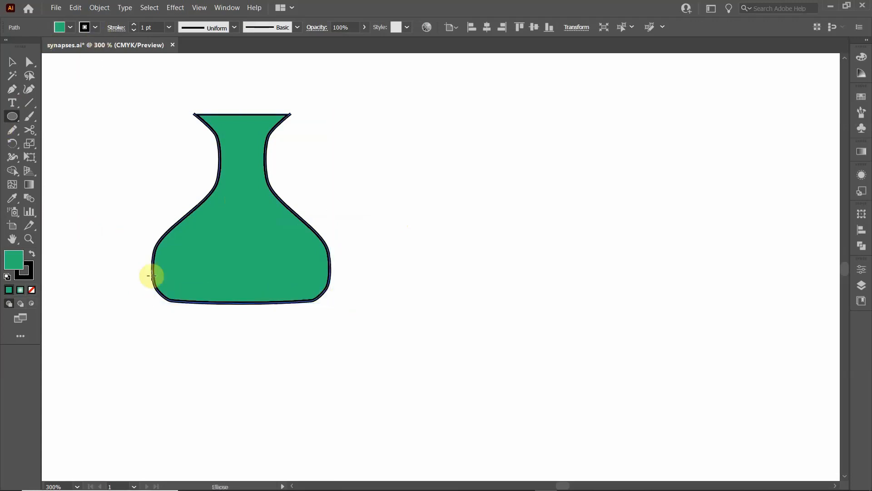
{"action": "left_click_drag", "start_coordinate": [155, 288], "coordinate": [323, 309]}
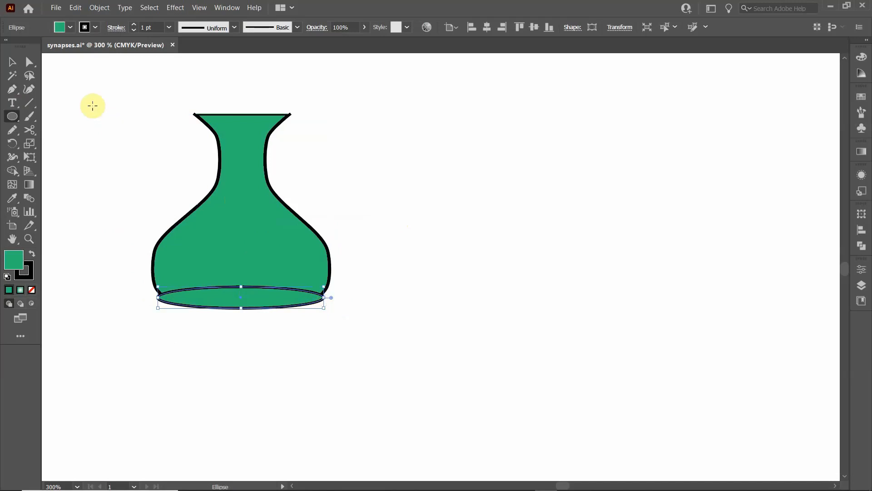
{"action": "left_click", "coordinate": [71, 28]}
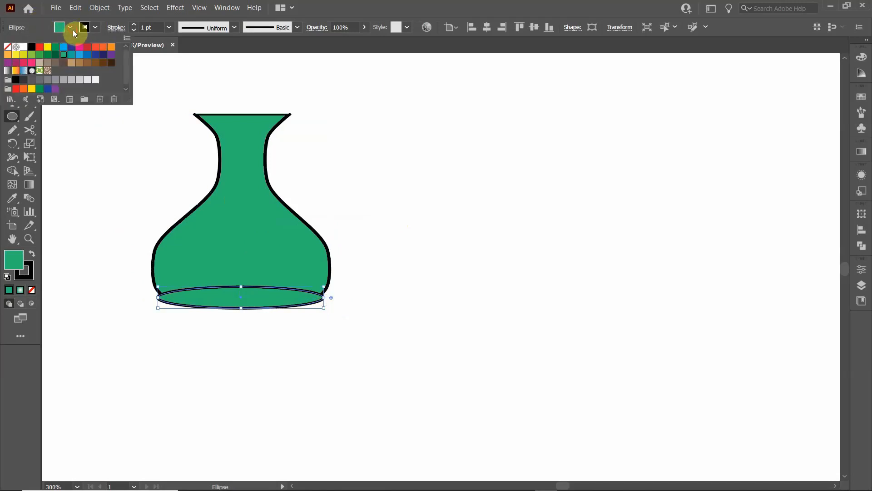
{"action": "left_click", "coordinate": [49, 55]}
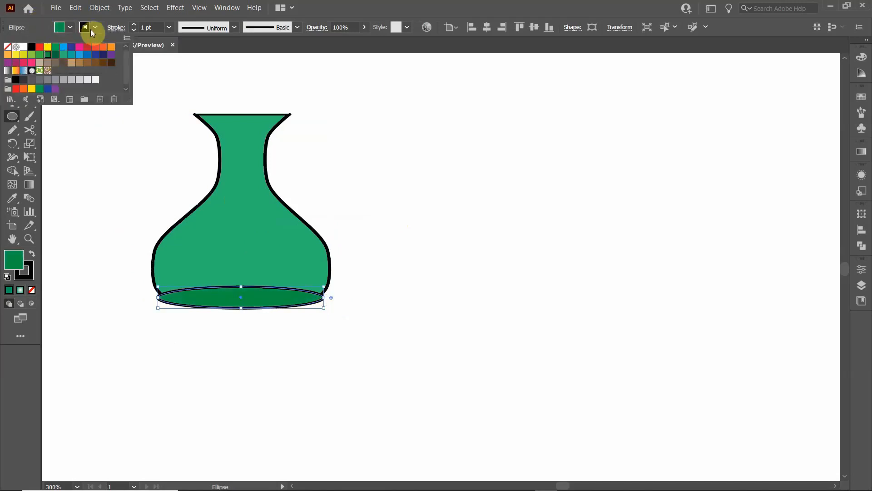
- Remove the stroke from the dark green ellipse at the vase's base
{"action": "left_click", "coordinate": [91, 29]}
{"action": "left_click", "coordinate": [94, 28]}
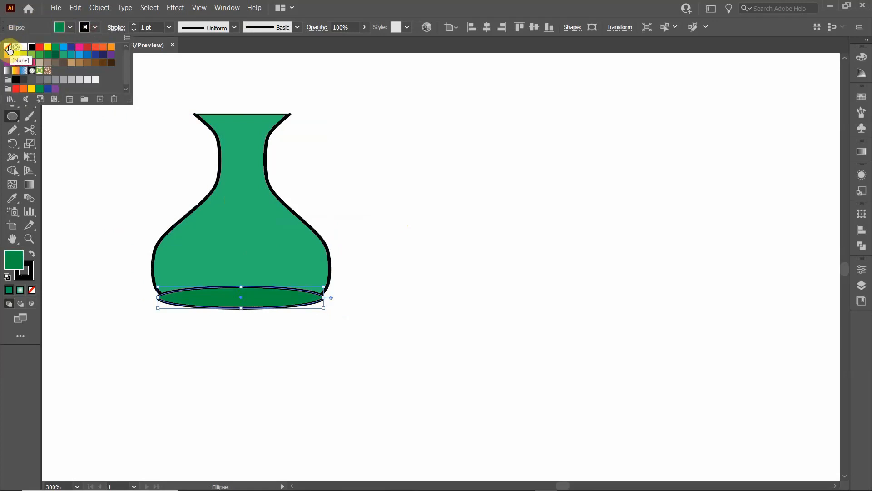
{"action": "left_click", "coordinate": [9, 48]}
{"action": "left_click", "coordinate": [136, 173]}
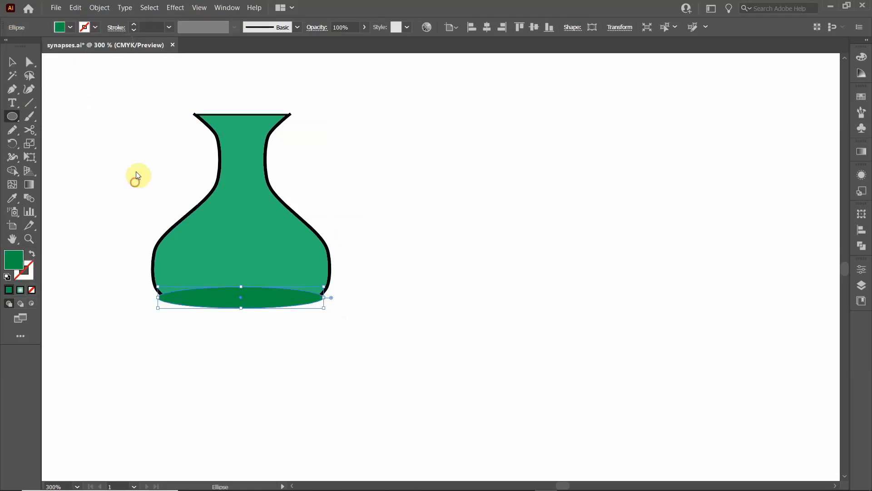
{"action": "left_click", "coordinate": [451, 270]}
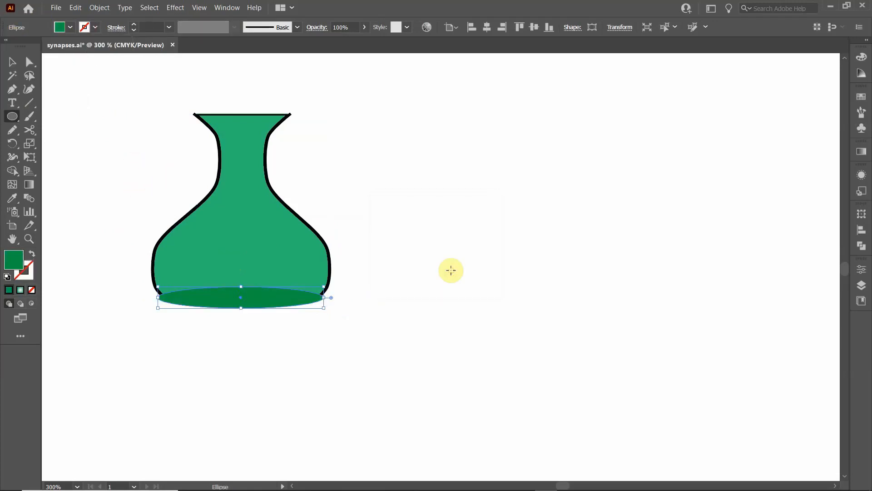
{"action": "left_click", "coordinate": [12, 62]}
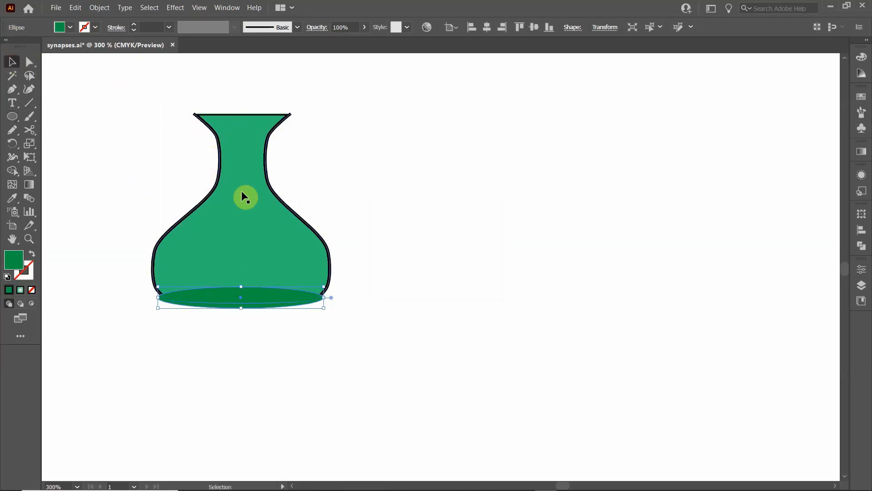
{"action": "left_click", "coordinate": [223, 344]}
{"action": "left_click", "coordinate": [236, 293]}
{"action": "left_click", "coordinate": [236, 116], "text": "shift"}
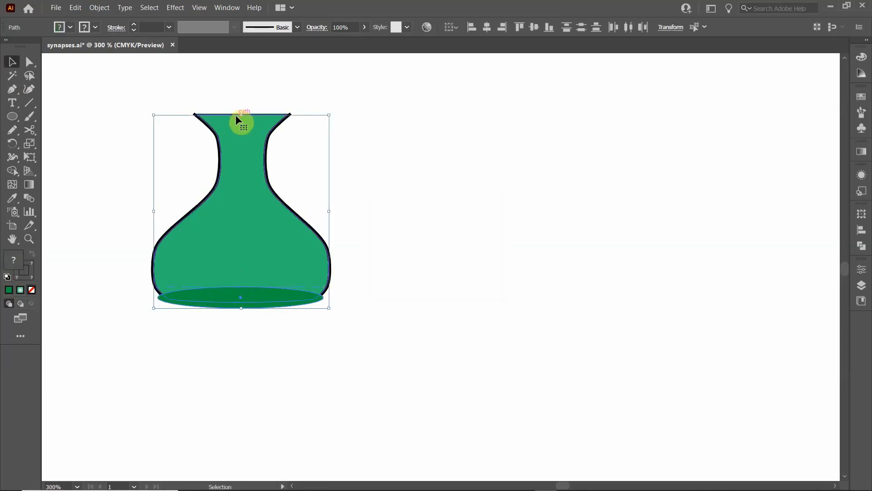
{"action": "left_click", "coordinate": [218, 89]}
{"action": "left_click", "coordinate": [224, 116]}
{"action": "left_click", "coordinate": [228, 88]}
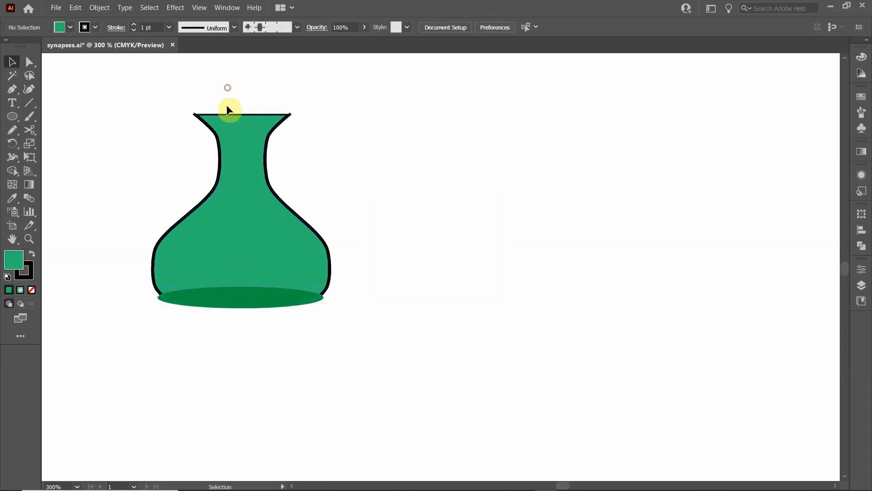
- Bring the inset vase outline to the front, above the dark green ellipse, and deselect it
{"action": "left_click", "coordinate": [225, 112]}
{"action": "right_click", "coordinate": [227, 115]}
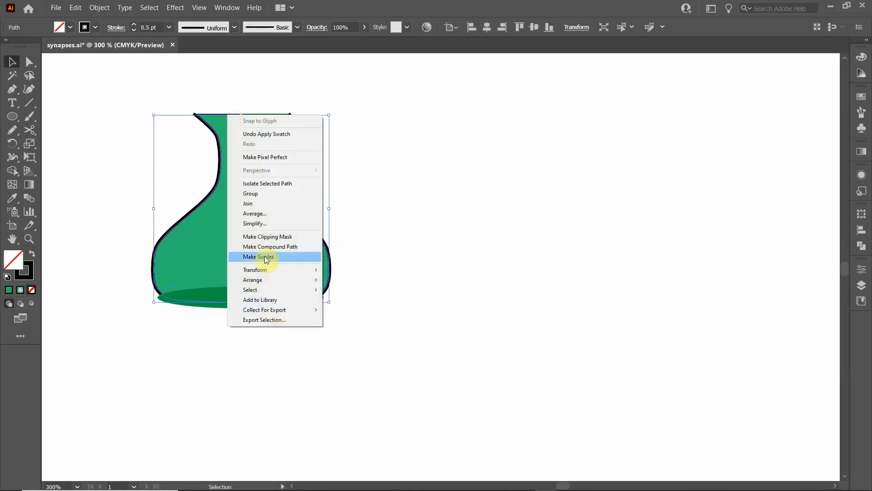
{"action": "mouse_move", "coordinate": [271, 311]}
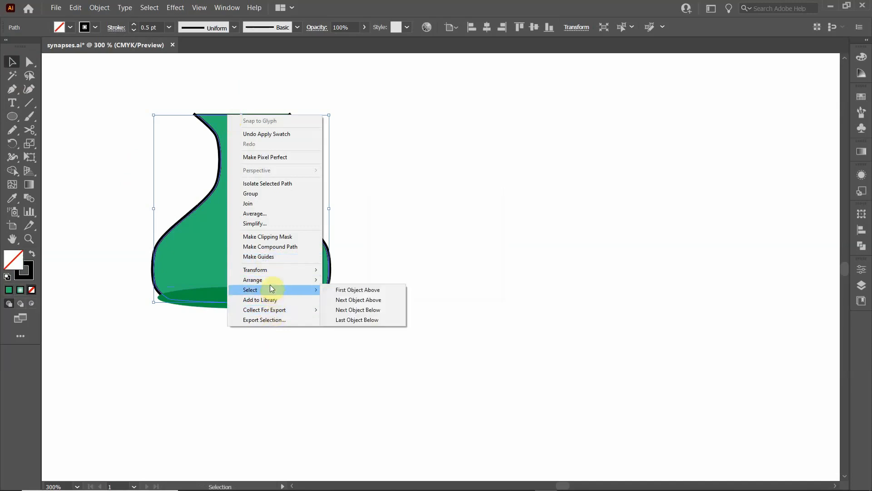
{"action": "mouse_move", "coordinate": [312, 280]}
{"action": "left_click", "coordinate": [364, 280]}
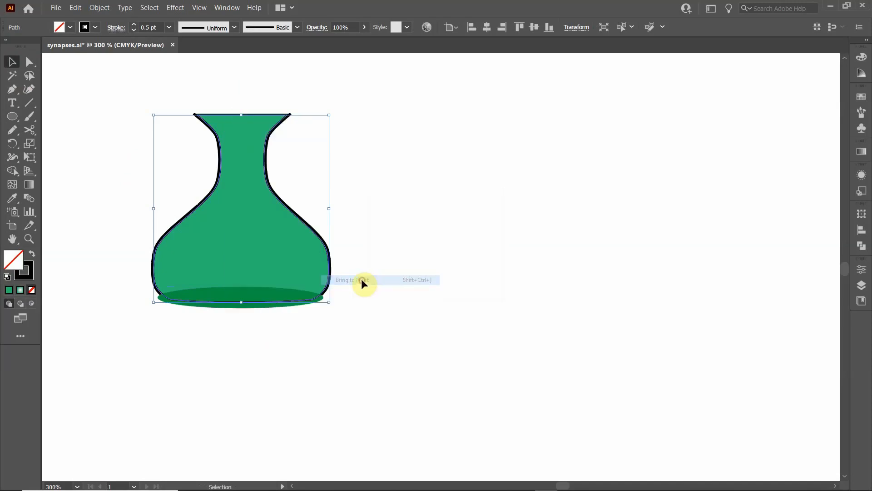
{"action": "left_click", "coordinate": [379, 345]}
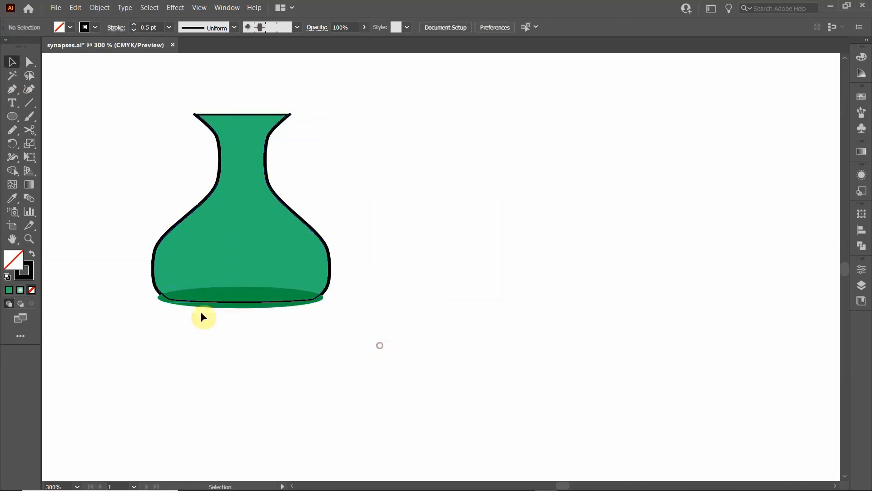
{"action": "left_click", "coordinate": [172, 301]}
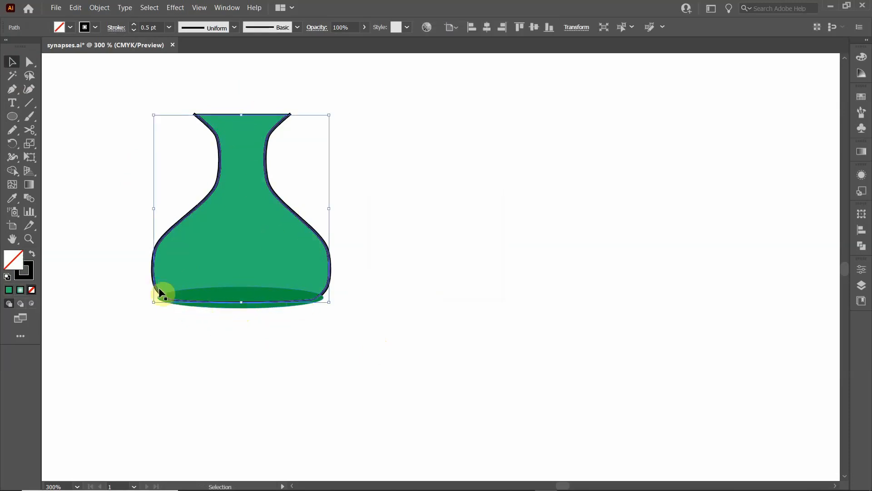
{"action": "left_click", "coordinate": [216, 327]}
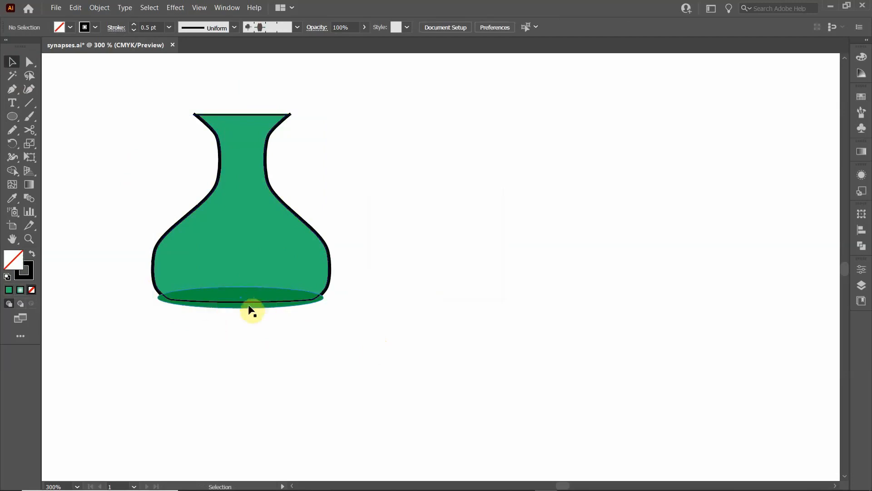
- Make a clipping mask from the dark green ellipse and the inset outline so the shading stays inside the vase
{"action": "left_click", "coordinate": [215, 297]}
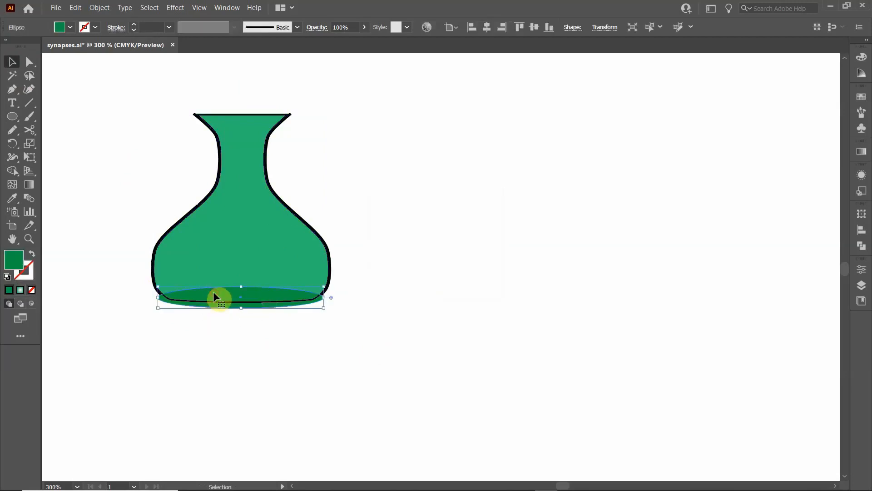
{"action": "left_click", "coordinate": [229, 115], "text": "shift"}
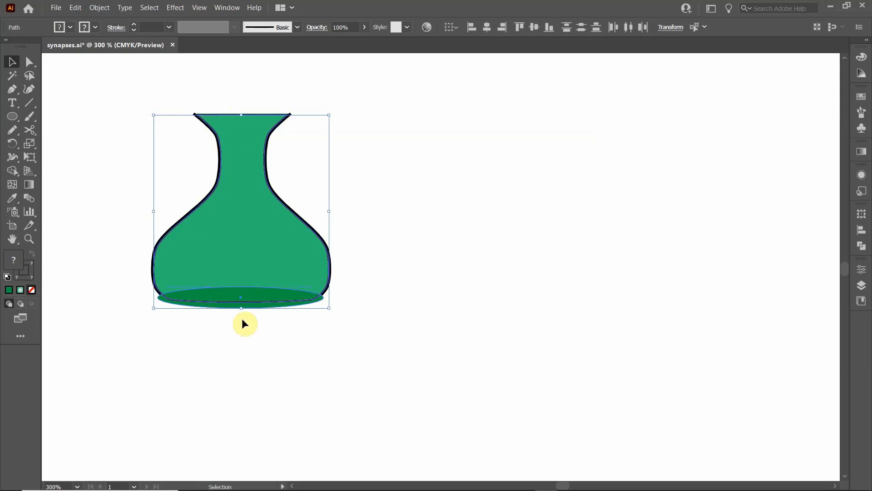
{"action": "right_click", "coordinate": [227, 113]}
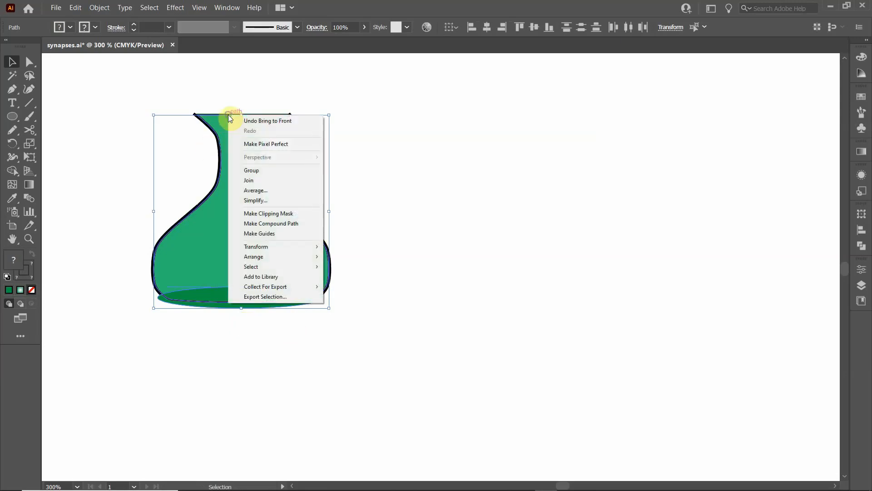
{"action": "left_click", "coordinate": [271, 214]}
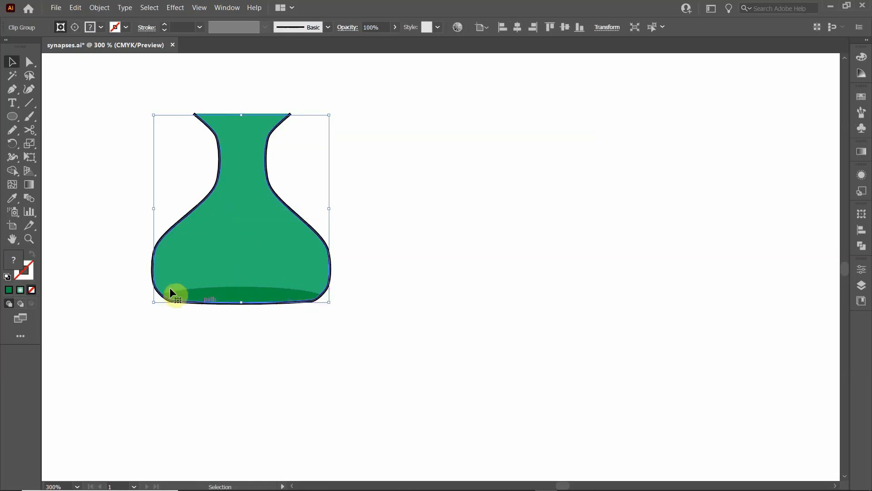
{"action": "left_click", "coordinate": [184, 355]}
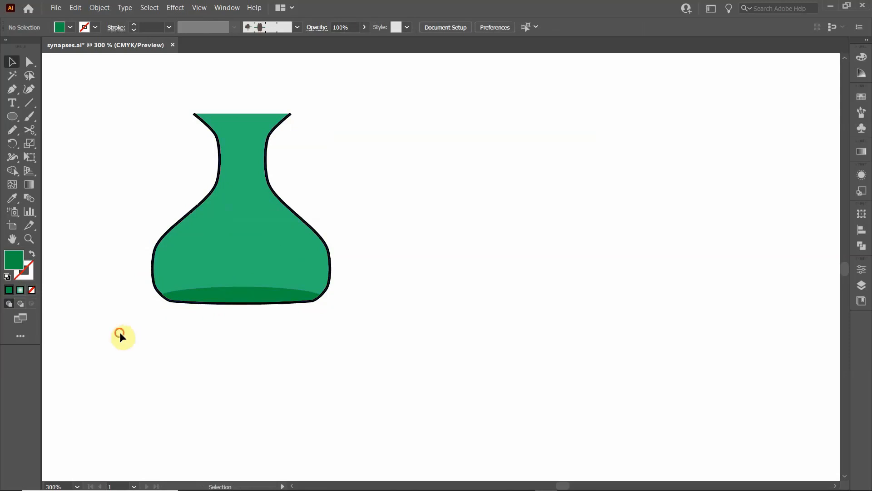
- Enter isolation mode for the clip group holding the dark green base shading
{"action": "left_click_drag", "start_coordinate": [121, 335], "coordinate": [318, 312]}
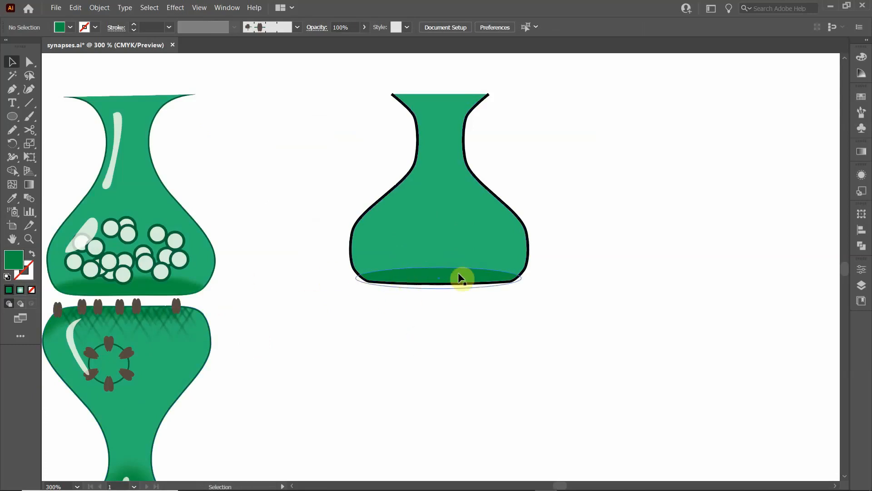
{"action": "double_click", "coordinate": [405, 275]}
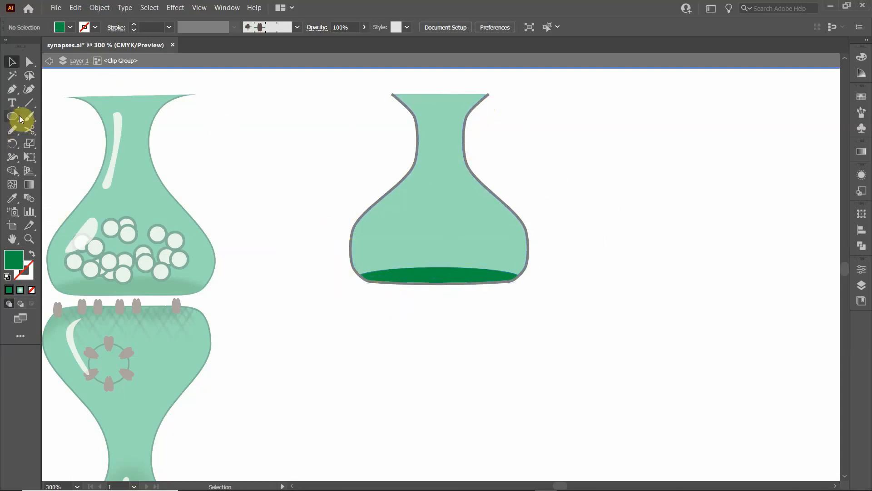
- Try a wavy Pencil line with a black stroke across the vase inside the clip group, and delete it
{"action": "left_click", "coordinate": [12, 129]}
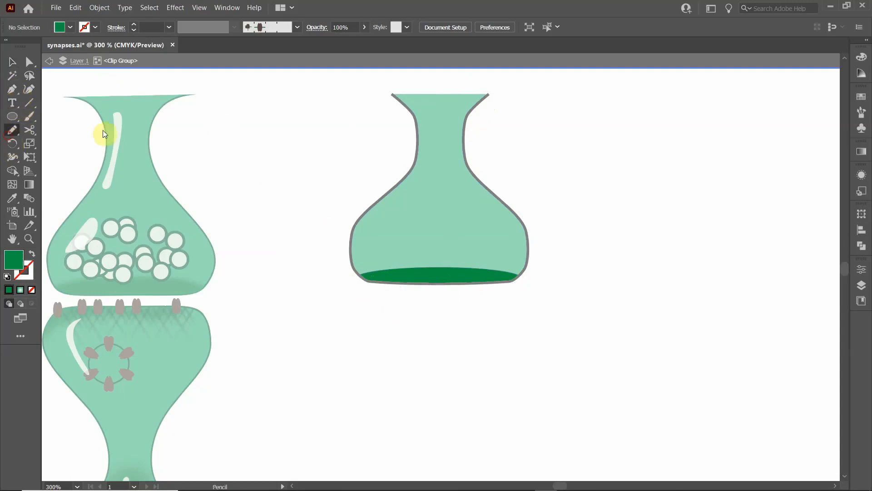
{"action": "mouse_move", "coordinate": [315, 179]}
{"action": "left_mouse_down"}
{"action": "mouse_move", "coordinate": [509, 205]}
{"action": "mouse_move", "coordinate": [613, 191]}
{"action": "left_mouse_up"}
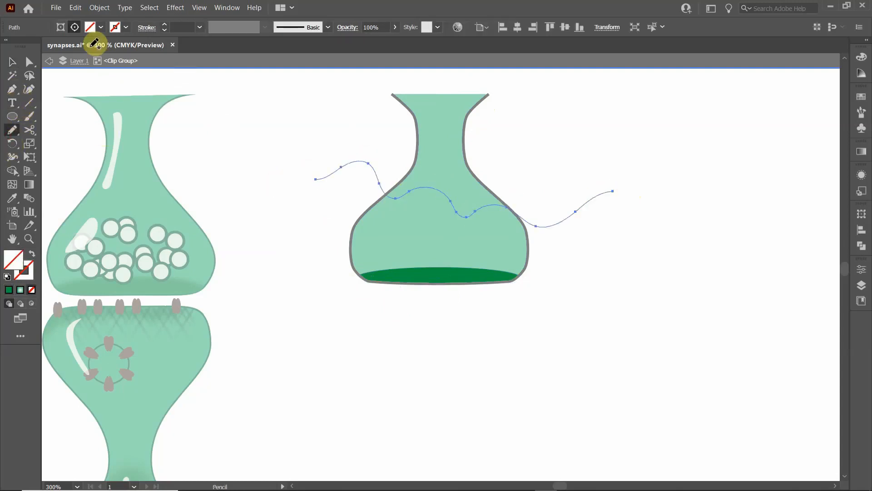
{"action": "left_click", "coordinate": [126, 27]}
{"action": "left_click", "coordinate": [38, 46]}
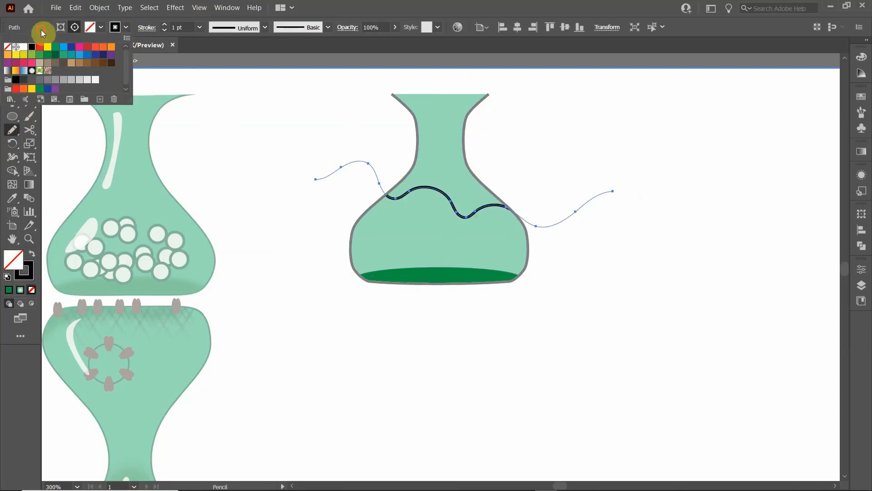
{"action": "left_click", "coordinate": [9, 65]}
{"action": "left_click", "coordinate": [283, 138]}
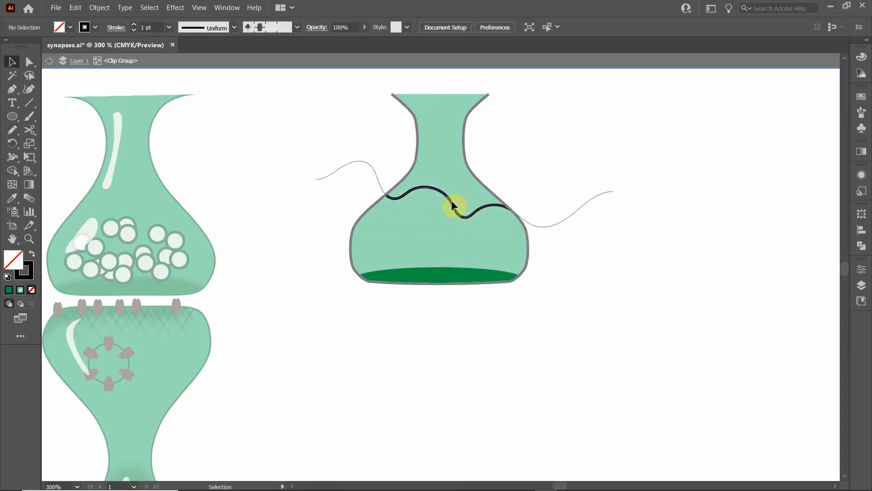
{"action": "left_click", "coordinate": [435, 194]}
{"action": "key", "text": "Delete"}
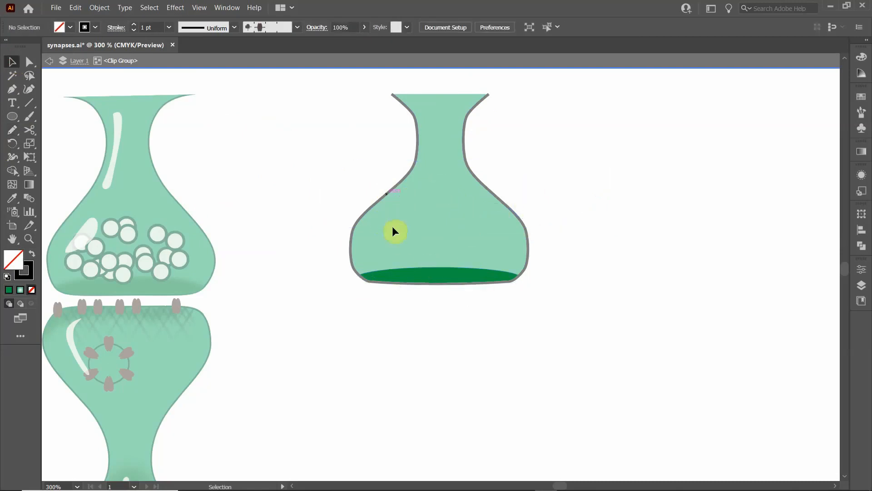
- Apply a Gaussian Blur effect to the dark green base ellipse and exit isolation mode
{"action": "left_click", "coordinate": [397, 275]}
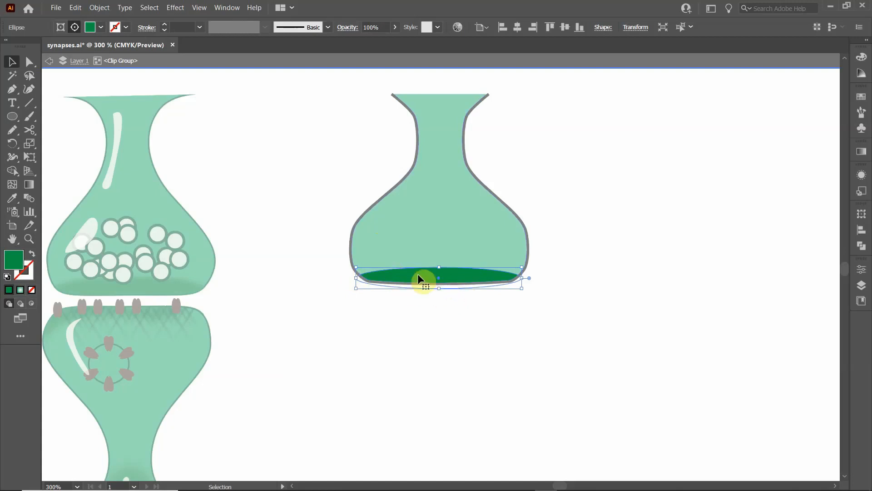
{"action": "left_click", "coordinate": [175, 7]}
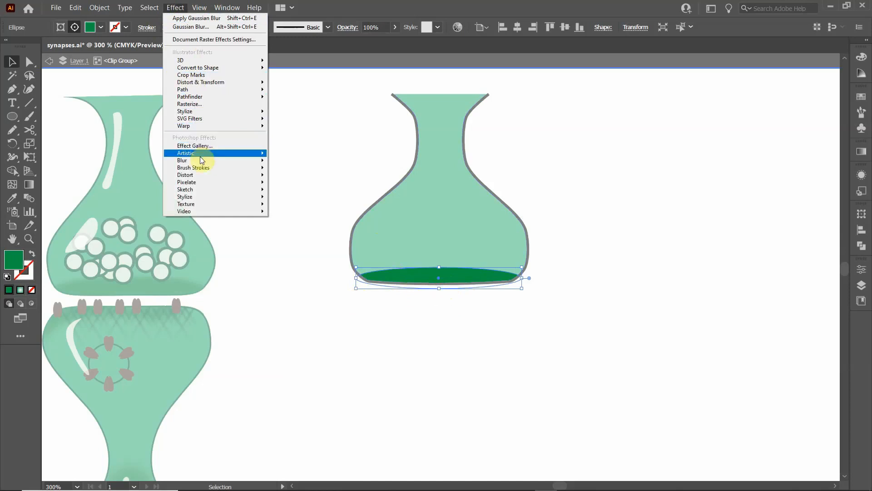
{"action": "mouse_move", "coordinate": [237, 160]}
{"action": "left_click", "coordinate": [285, 162]}
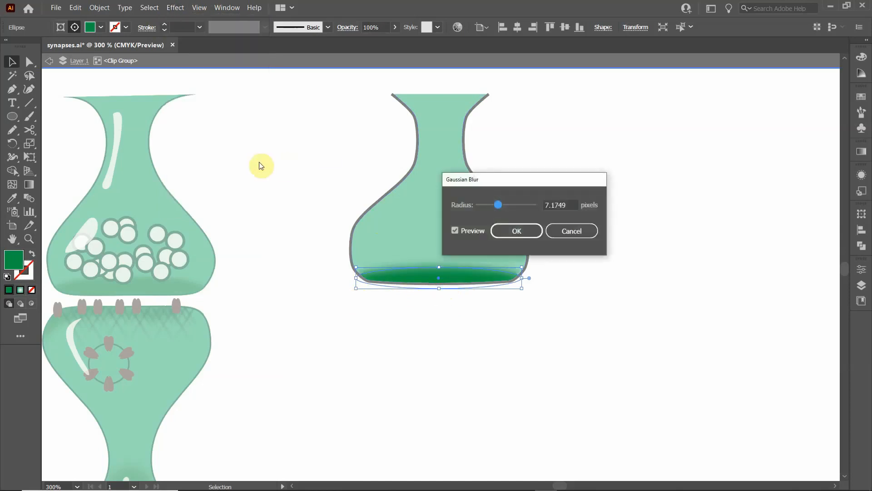
{"action": "left_click_drag", "start_coordinate": [496, 208], "coordinate": [498, 203]}
{"action": "left_click", "coordinate": [514, 236]}
{"action": "double_click", "coordinate": [325, 180]}
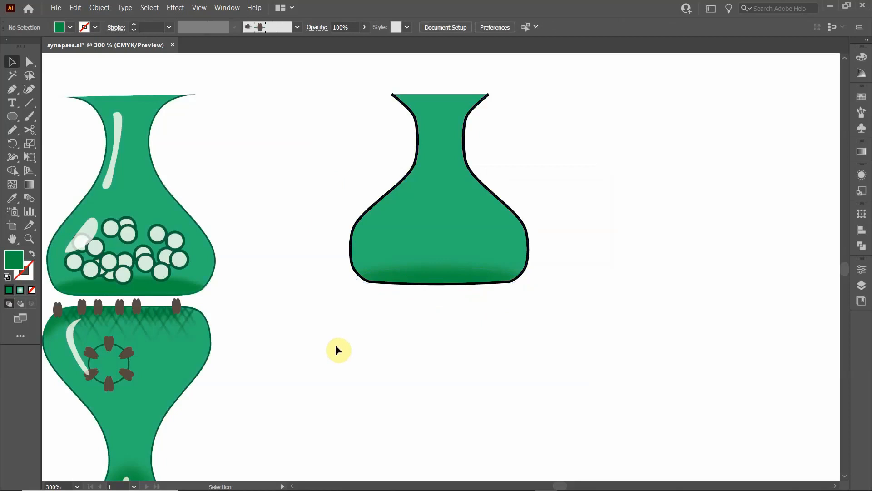
{"action": "double_click", "coordinate": [419, 272]}
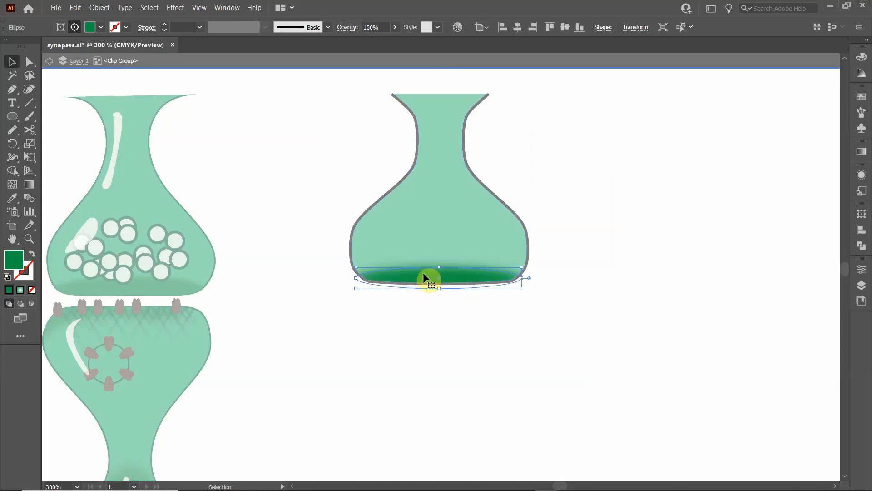
{"action": "left_click", "coordinate": [424, 309]}
{"action": "left_click", "coordinate": [428, 282]}
{"action": "double_click", "coordinate": [401, 338]}
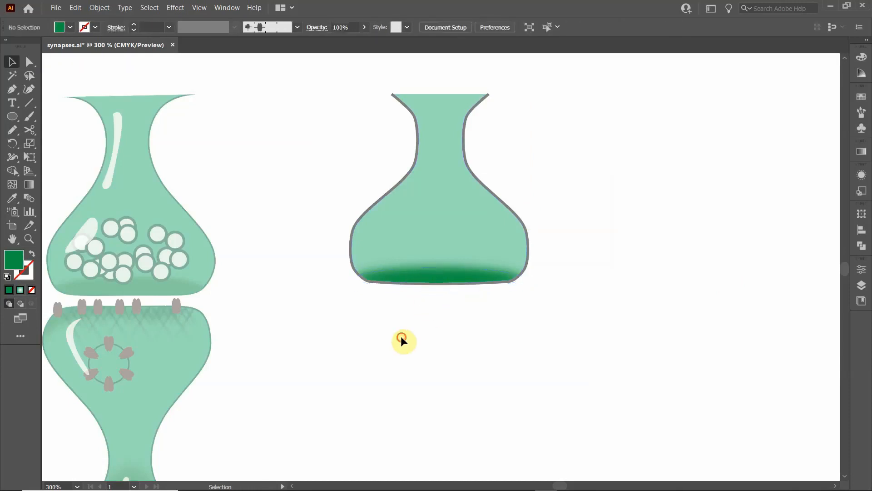
- Isolate the clip group, reduce the Gaussian Blur radius of the dark green base ellipse to 5.786 pixels, and exit isolation mode
{"action": "left_click", "coordinate": [430, 272]}
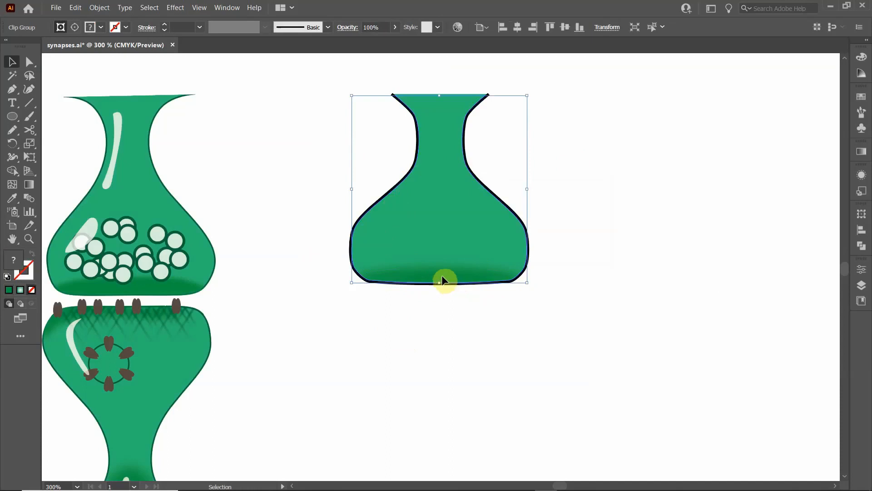
{"action": "double_click", "coordinate": [441, 276]}
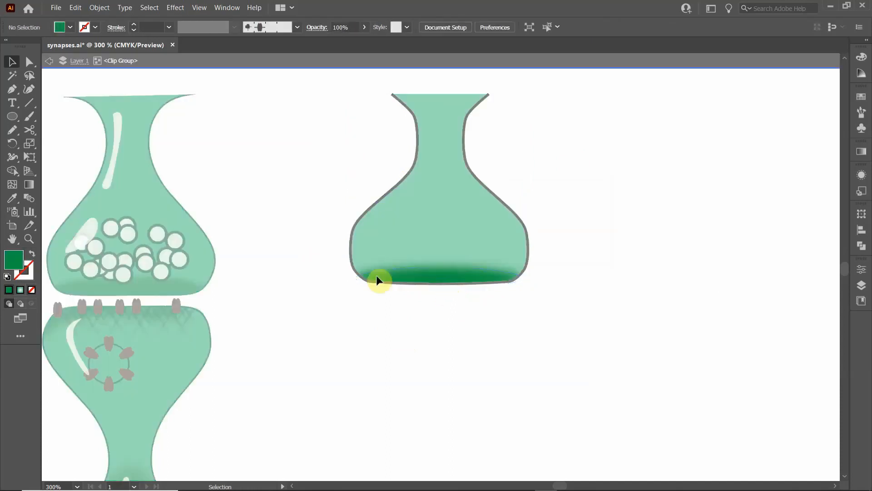
{"action": "left_click", "coordinate": [453, 273]}
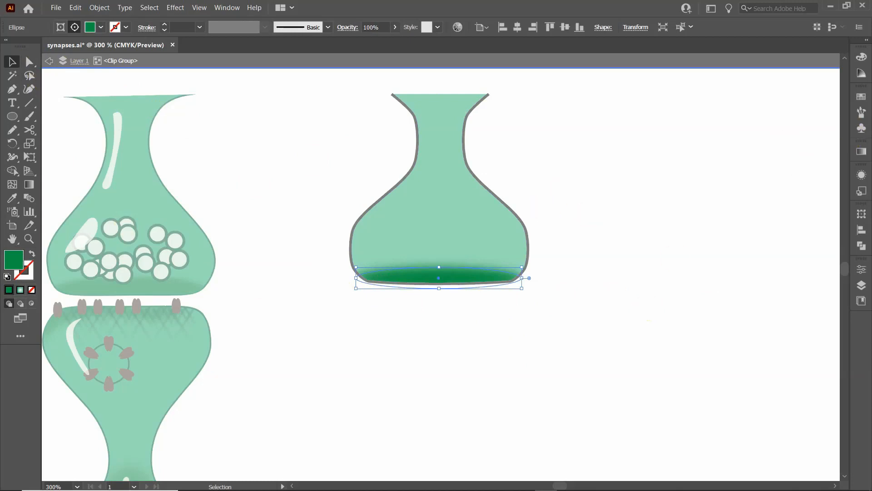
{"action": "left_click", "coordinate": [860, 177]}
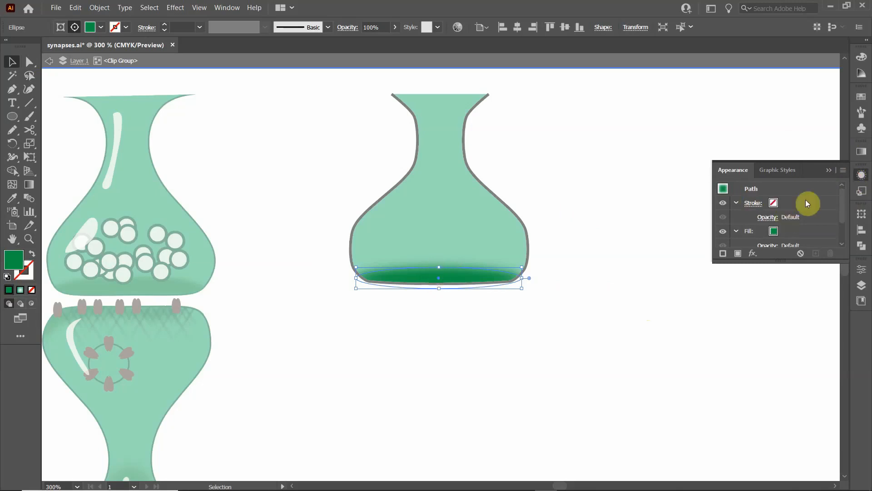
{"action": "scroll", "coordinate": [796, 217], "scroll_direction": "down", "scroll_amount": 2}
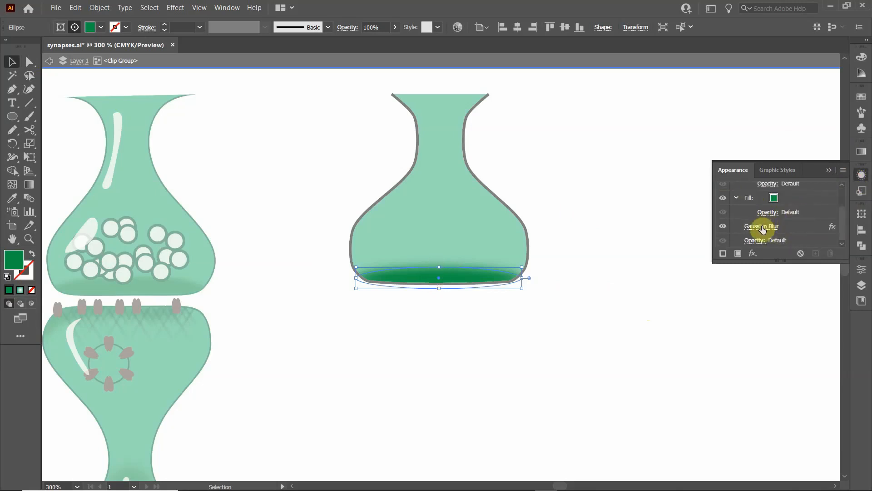
{"action": "scroll", "coordinate": [780, 220], "scroll_direction": "up", "scroll_amount": 2}
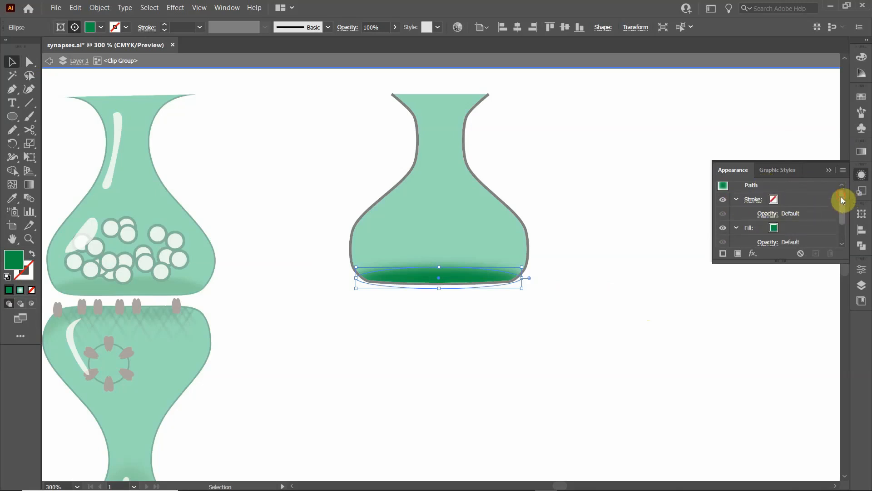
{"action": "left_click_drag", "start_coordinate": [841, 196], "coordinate": [842, 207]}
{"action": "left_click", "coordinate": [770, 226]}
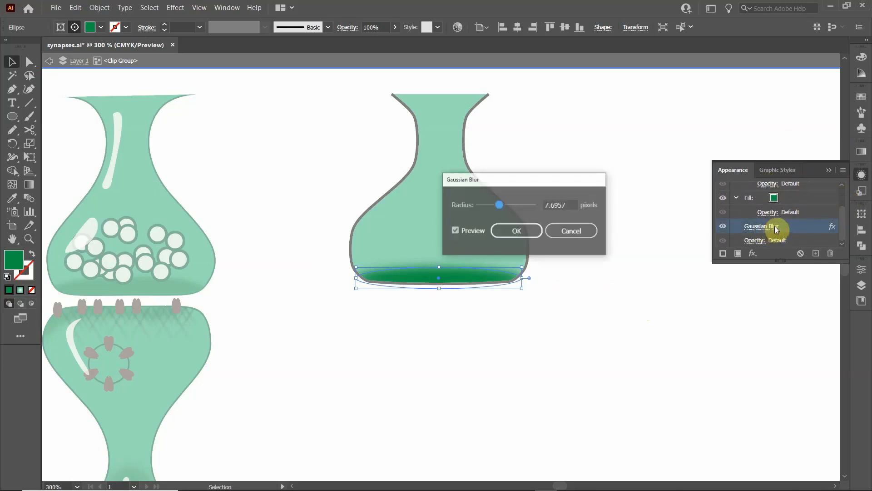
{"action": "left_click_drag", "start_coordinate": [494, 204], "coordinate": [493, 206]}
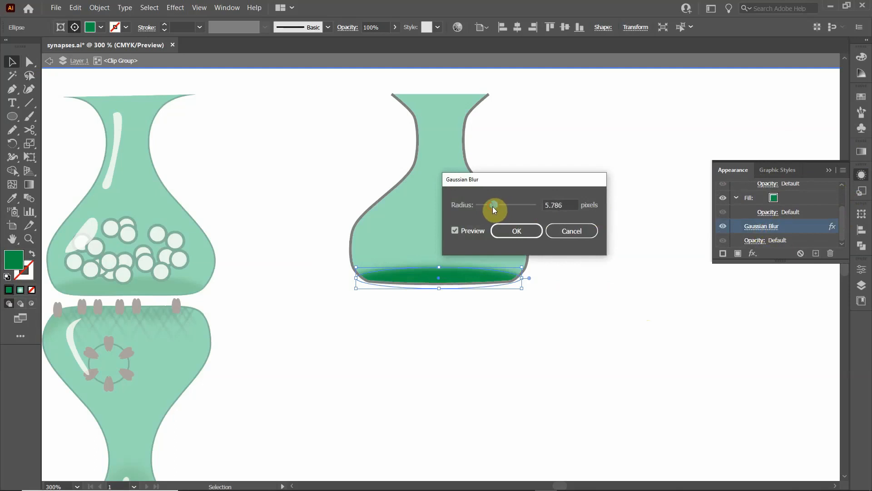
{"action": "left_click", "coordinate": [520, 231]}
{"action": "double_click", "coordinate": [565, 198]}
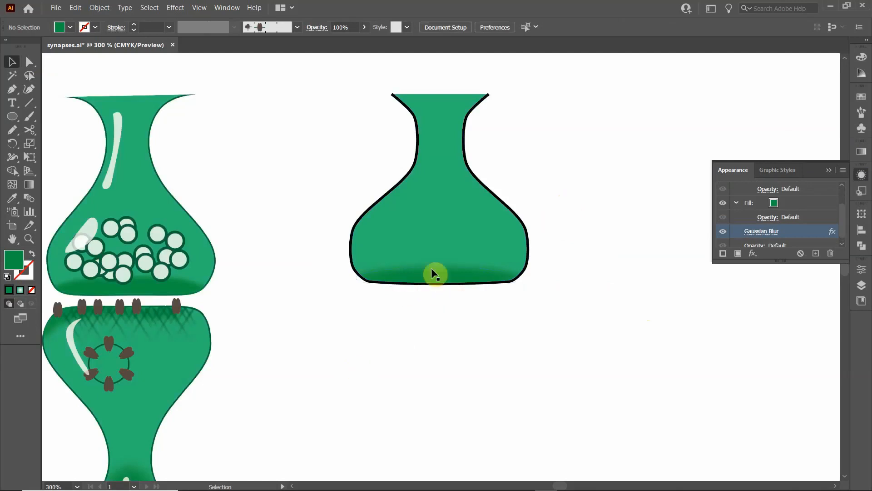
- Pick only the dark green base ellipse with the Group Selection tool and stretch its upper edge slightly upward
{"action": "left_click", "coordinate": [444, 279]}
{"action": "left_click", "coordinate": [274, 189]}
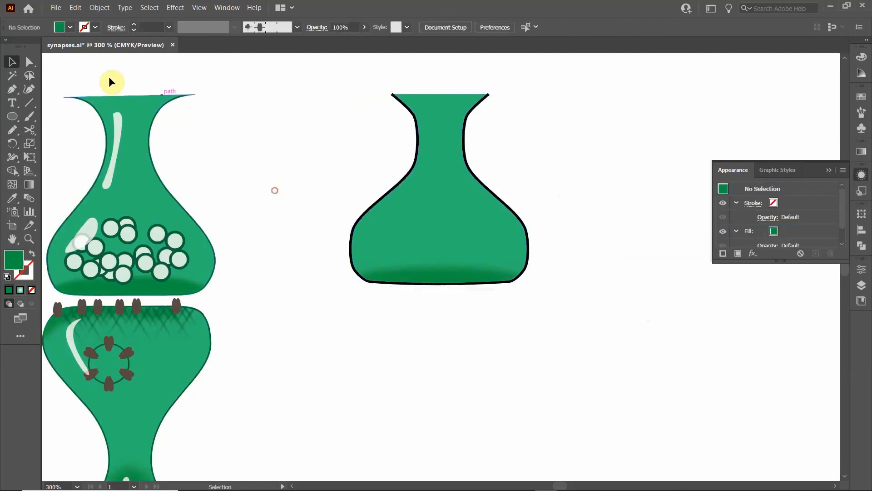
{"action": "left_click", "coordinate": [36, 69]}
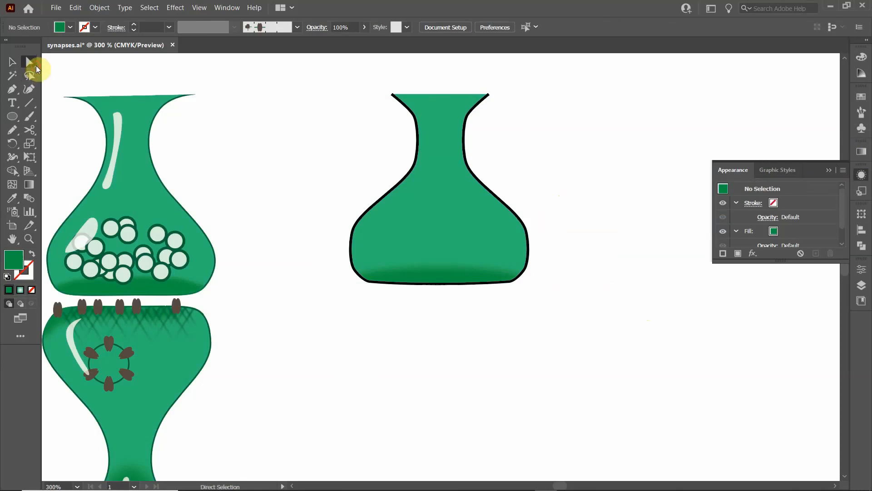
{"action": "left_click_drag", "start_coordinate": [32, 68], "coordinate": [53, 72]}
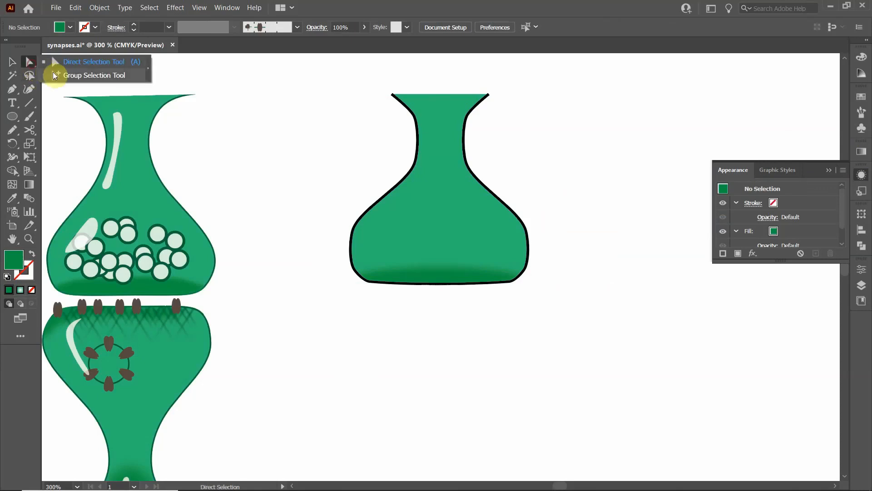
{"action": "left_click", "coordinate": [411, 275]}
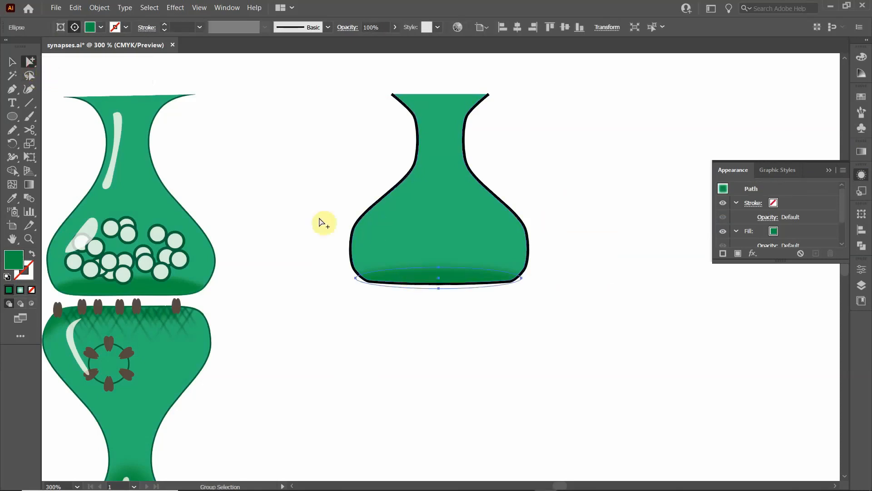
{"action": "left_click", "coordinate": [14, 64]}
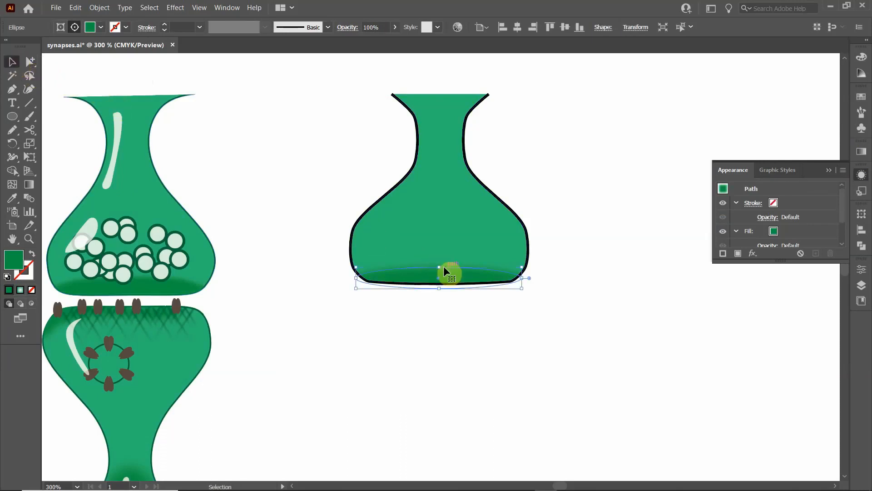
{"action": "left_click_drag", "start_coordinate": [439, 266], "coordinate": [438, 262]}
{"action": "left_click", "coordinate": [406, 319]}
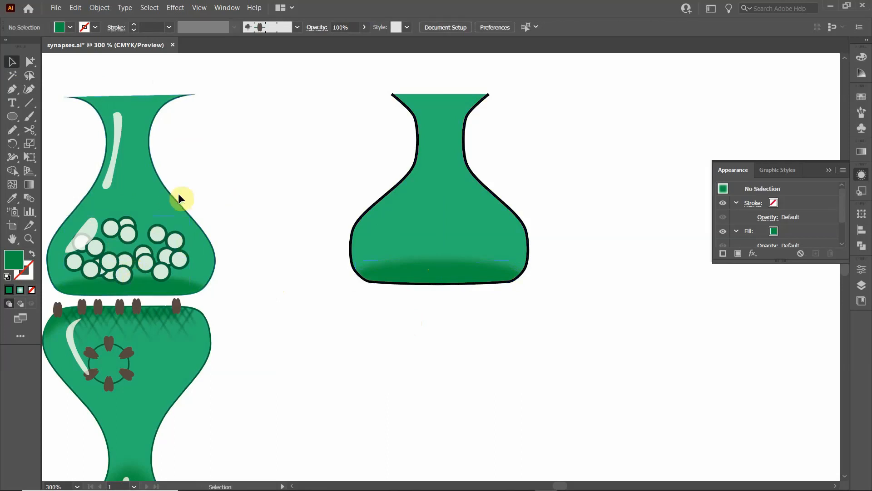
- Draw a small circle with the Ellipse tool between the two vases and give it a dark green stroke
{"action": "left_click", "coordinate": [13, 119]}
{"action": "left_click_drag", "start_coordinate": [251, 240], "coordinate": [272, 260]}
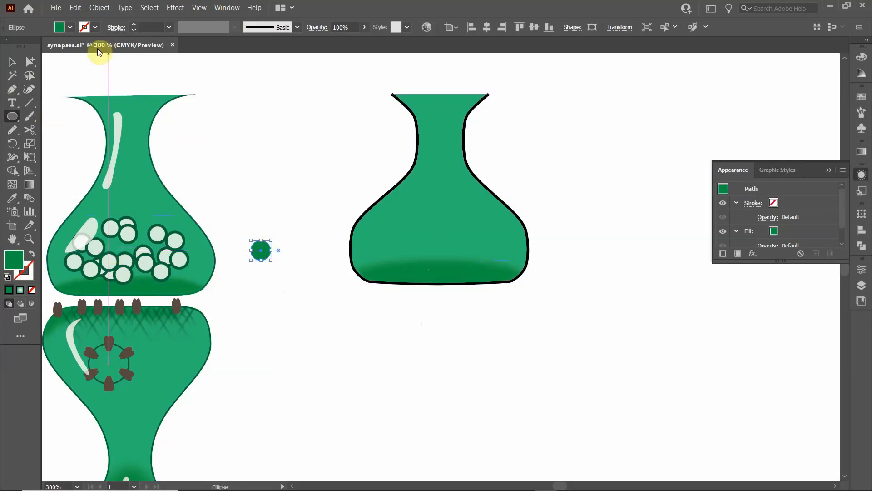
{"action": "left_click", "coordinate": [86, 27]}
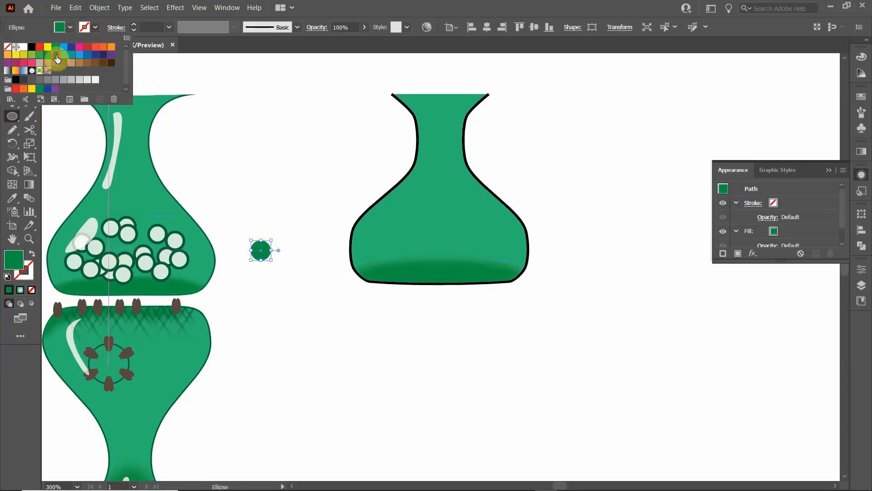
{"action": "left_click", "coordinate": [55, 55]}
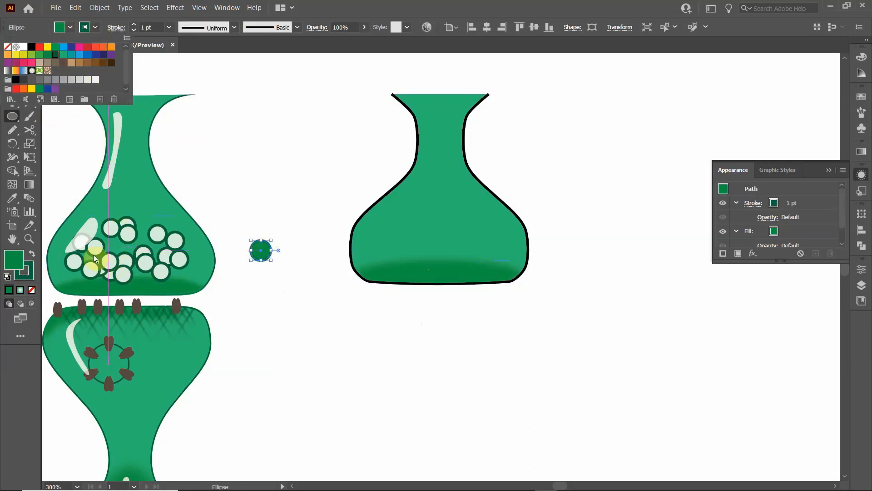
- Fill the small circle with the lightest Color Guide tint of the vase's green and deselect it
{"action": "left_click", "coordinate": [70, 27]}
{"action": "left_click", "coordinate": [64, 54]}
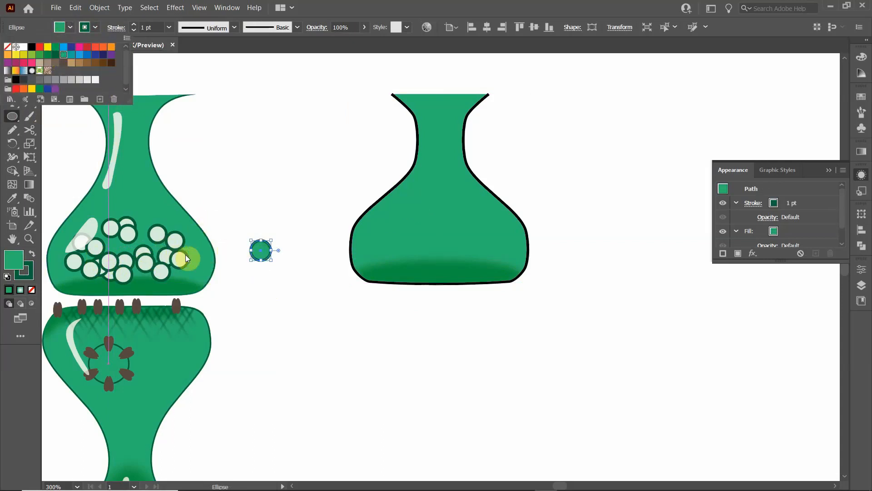
{"action": "left_click", "coordinate": [858, 77]}
{"action": "left_click", "coordinate": [861, 76]}
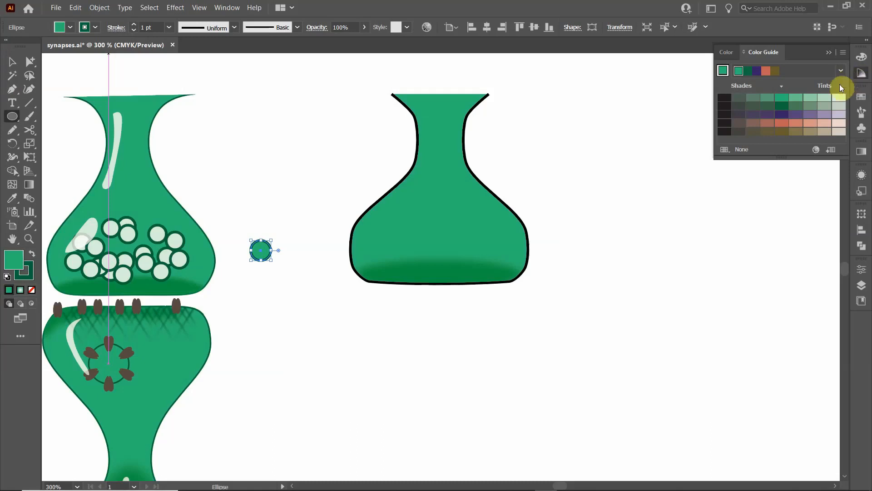
{"action": "left_click", "coordinate": [826, 98]}
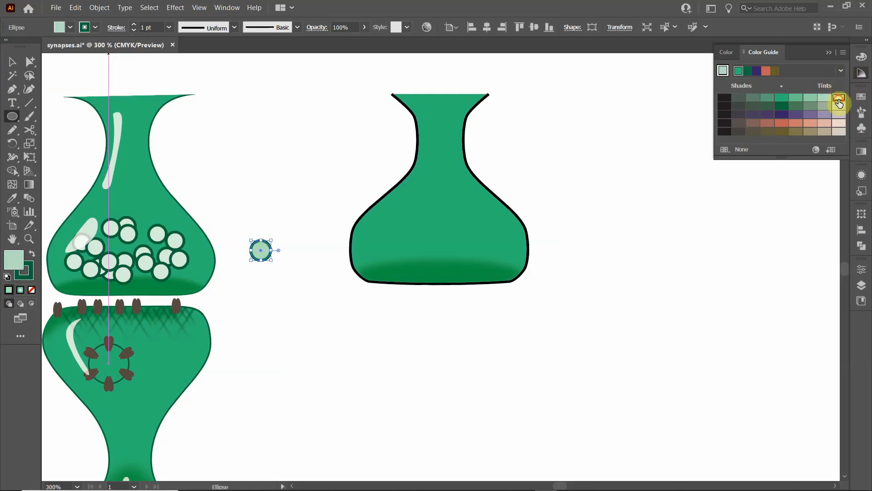
{"action": "left_click", "coordinate": [839, 99]}
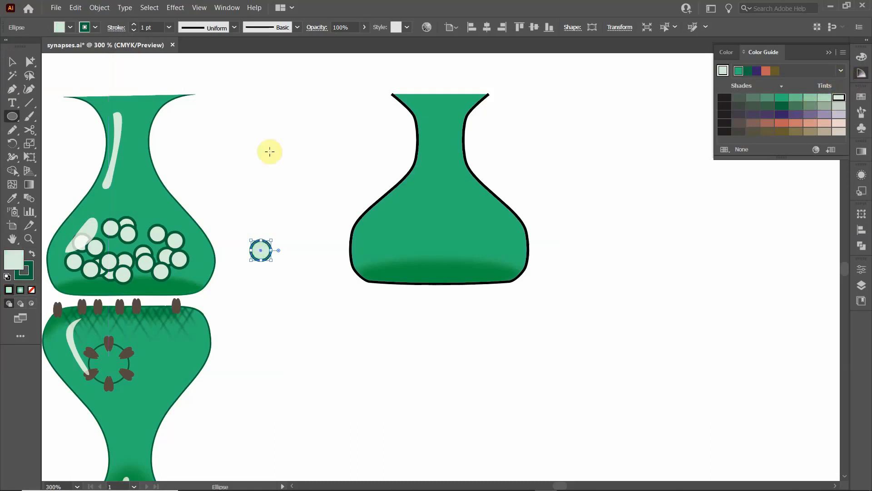
{"action": "left_click", "coordinate": [3, 61]}
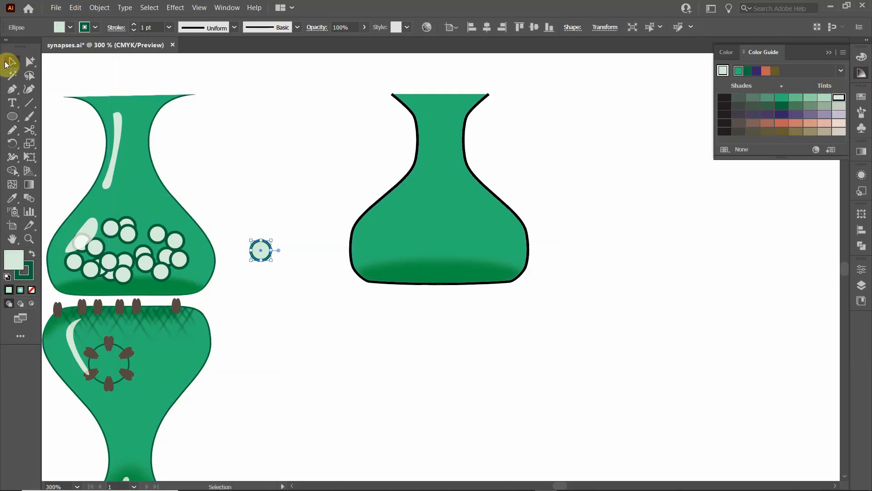
{"action": "left_click", "coordinate": [282, 160]}
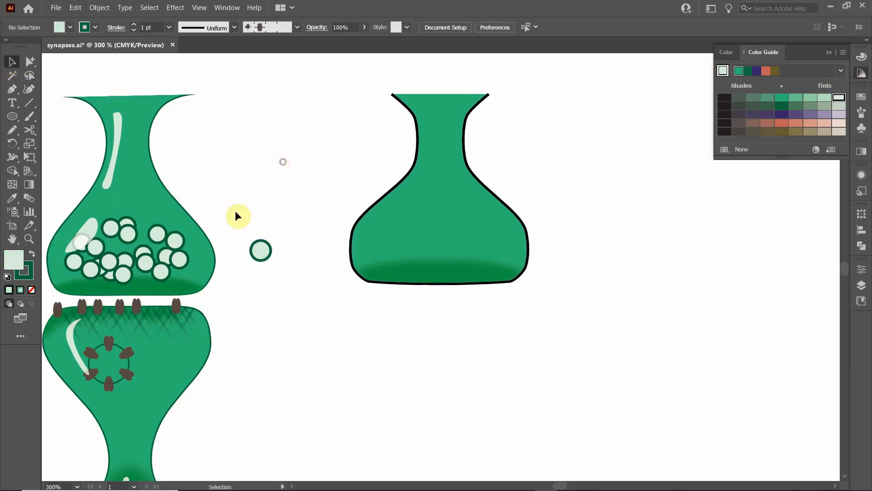
{"action": "left_click", "coordinate": [828, 52]}
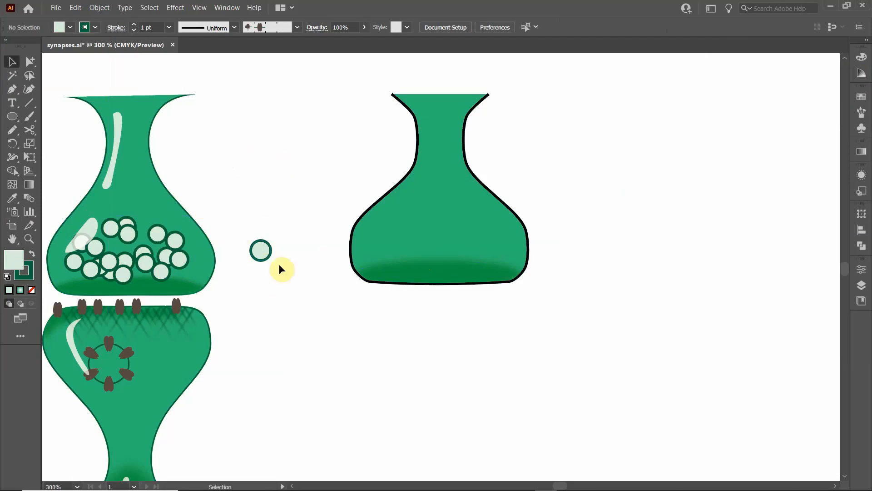
- Save the small pale green circle as a new dynamic symbol with the Graphic export type, and deselect it
{"action": "left_click", "coordinate": [862, 130]}
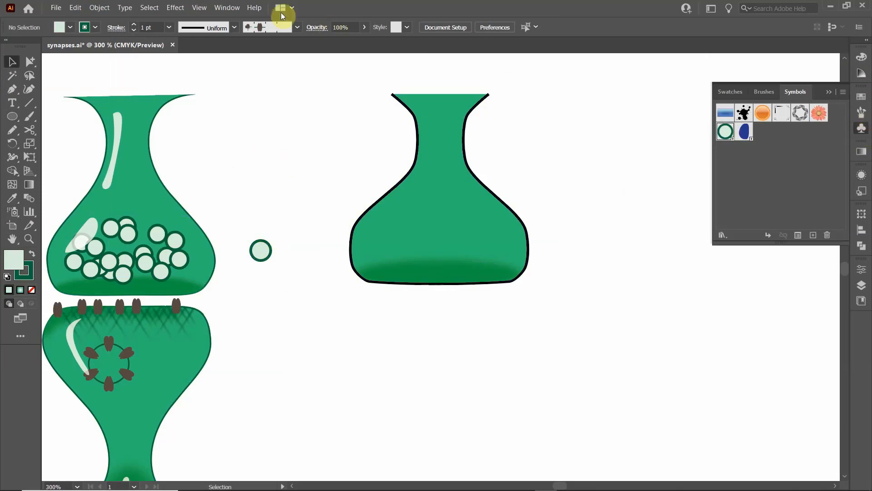
{"action": "left_click", "coordinate": [220, 8]}
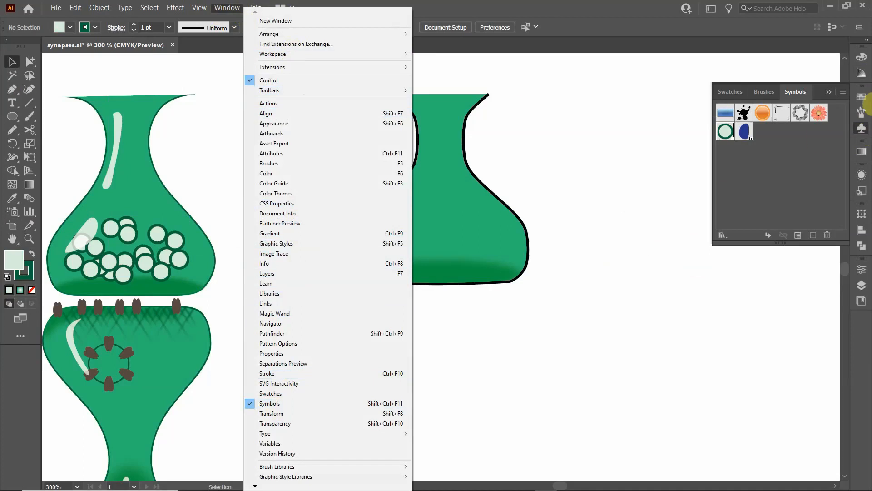
{"action": "left_click", "coordinate": [863, 90]}
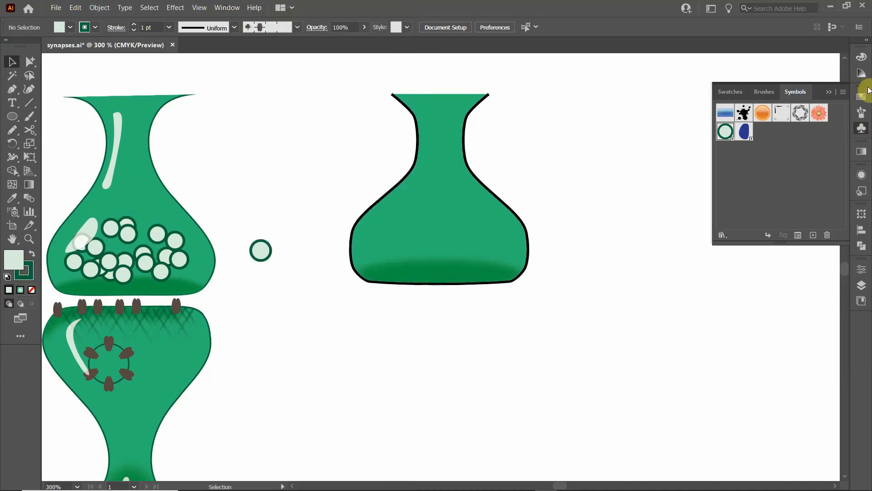
{"action": "left_click", "coordinate": [257, 249]}
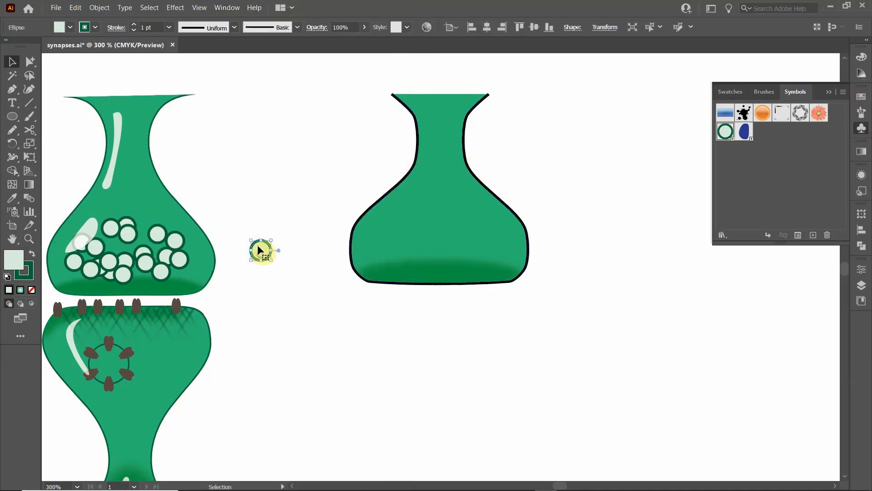
{"action": "left_click_drag", "start_coordinate": [256, 249], "coordinate": [781, 161]}
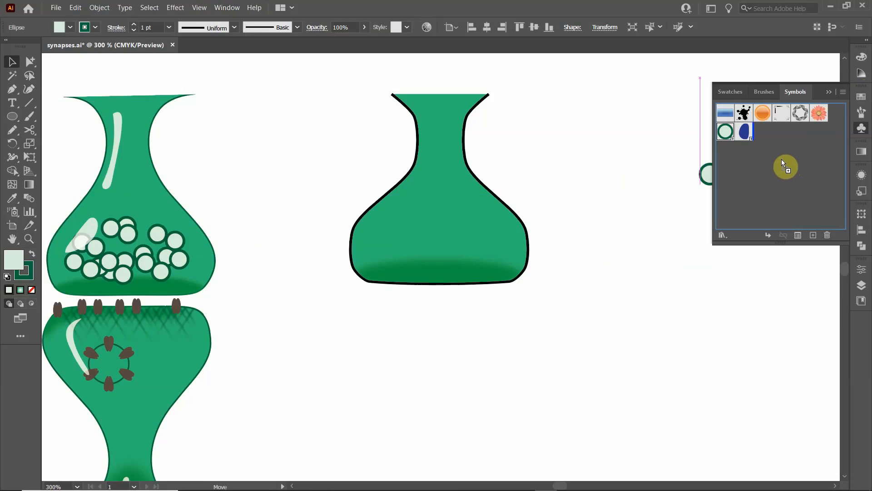
{"action": "left_click_drag", "start_coordinate": [782, 160], "coordinate": [782, 159]}
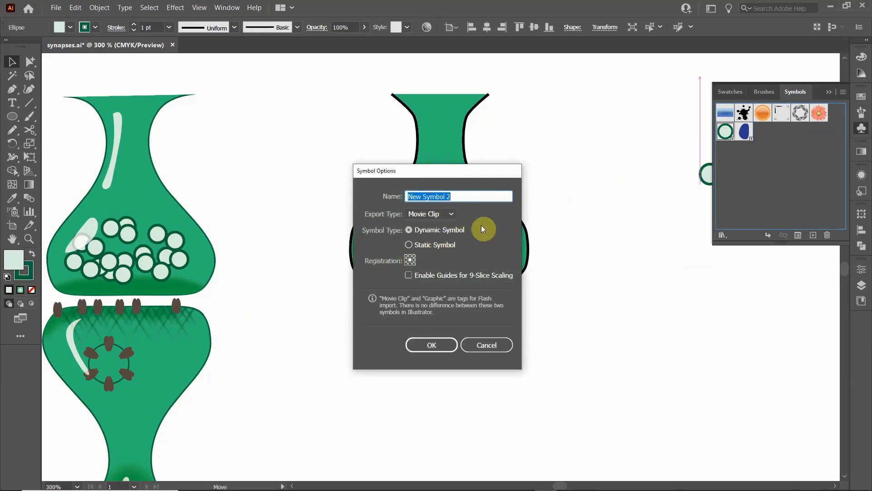
{"action": "left_click", "coordinate": [450, 213]}
{"action": "left_click", "coordinate": [429, 239]}
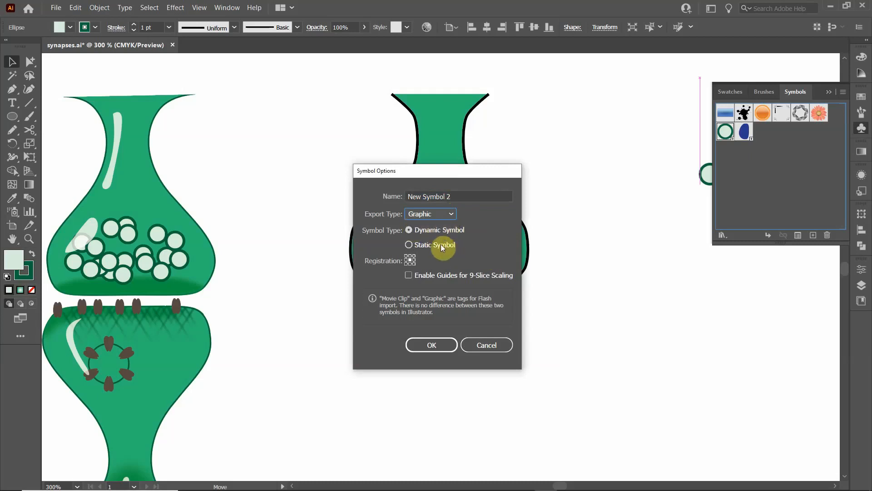
{"action": "left_click", "coordinate": [440, 344]}
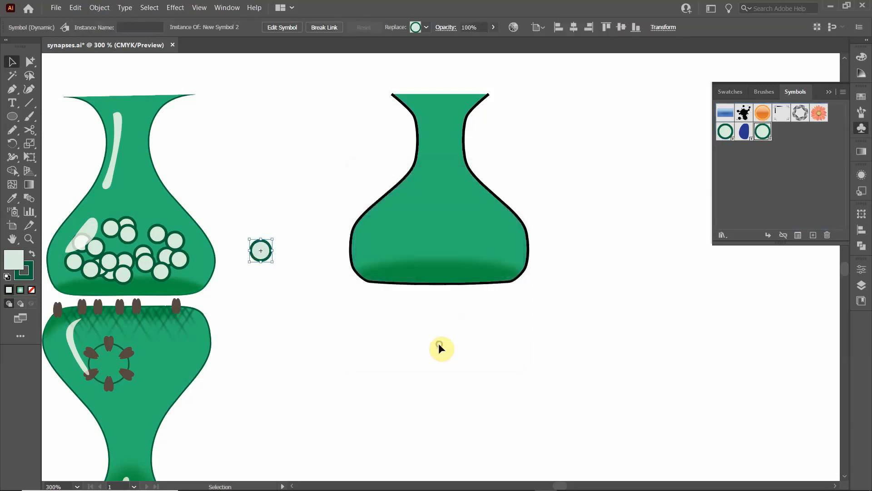
{"action": "left_click", "coordinate": [519, 184]}
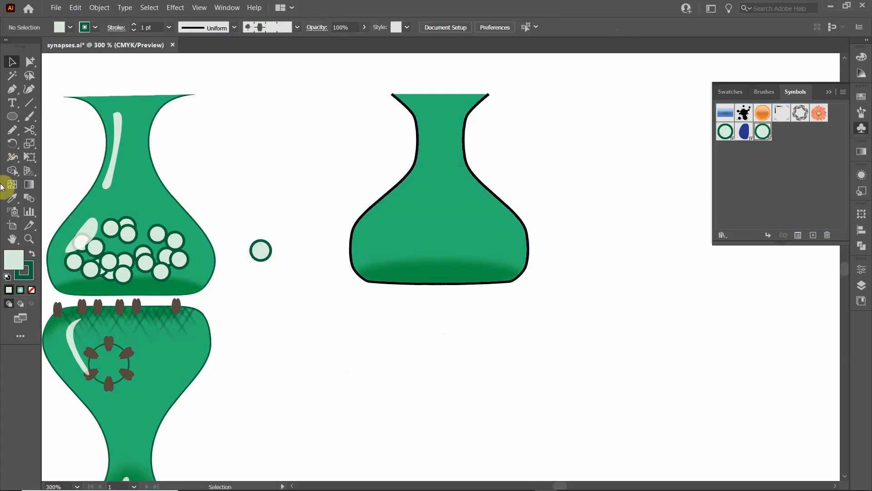
- Spray a cluster of the pale green vesicle symbol across the right vase's lower body with the Symbol Sprayer and review the tool's options
{"action": "left_click", "coordinate": [12, 215]}
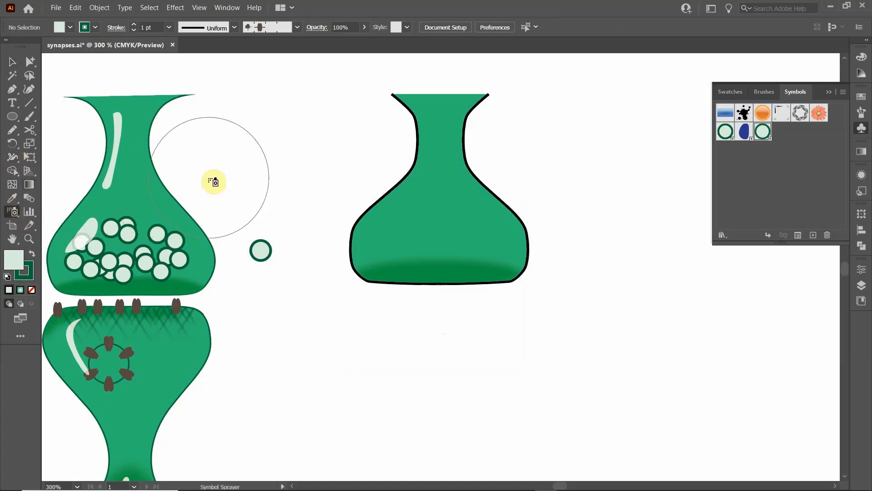
{"action": "mouse_move", "coordinate": [359, 233]}
{"action": "left_mouse_down"}
{"action": "mouse_move", "coordinate": [418, 232]}
{"action": "mouse_move", "coordinate": [430, 247]}
{"action": "mouse_move", "coordinate": [412, 251]}
{"action": "mouse_move", "coordinate": [436, 226]}
{"action": "mouse_move", "coordinate": [485, 244]}
{"action": "mouse_move", "coordinate": [477, 256]}
{"action": "mouse_move", "coordinate": [438, 256]}
{"action": "mouse_move", "coordinate": [463, 243]}
{"action": "left_mouse_up"}
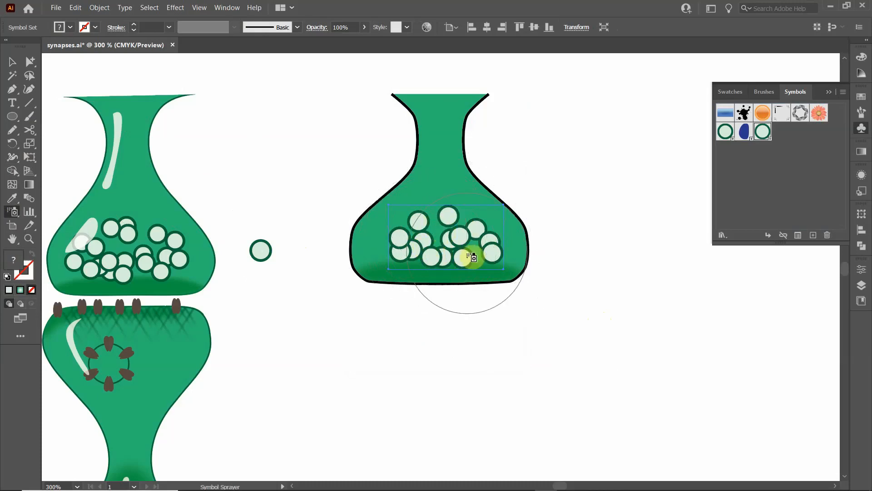
{"action": "key", "text": "Return"}
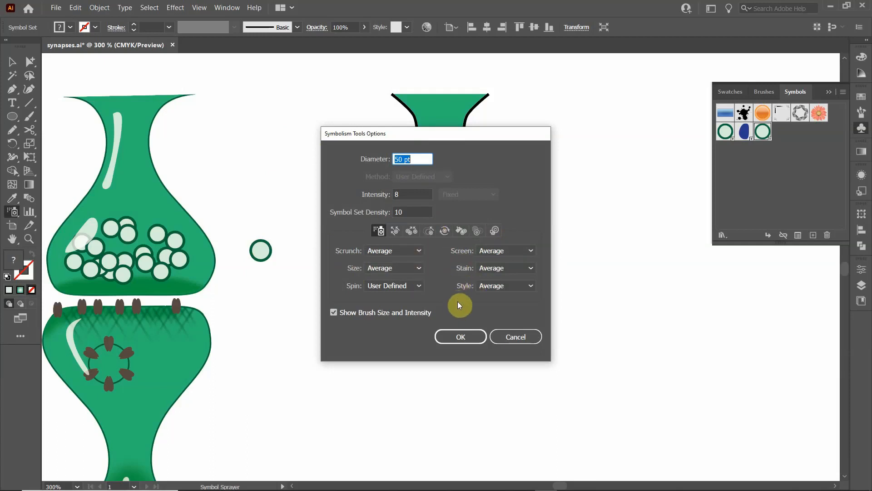
{"action": "left_click", "coordinate": [461, 337]}
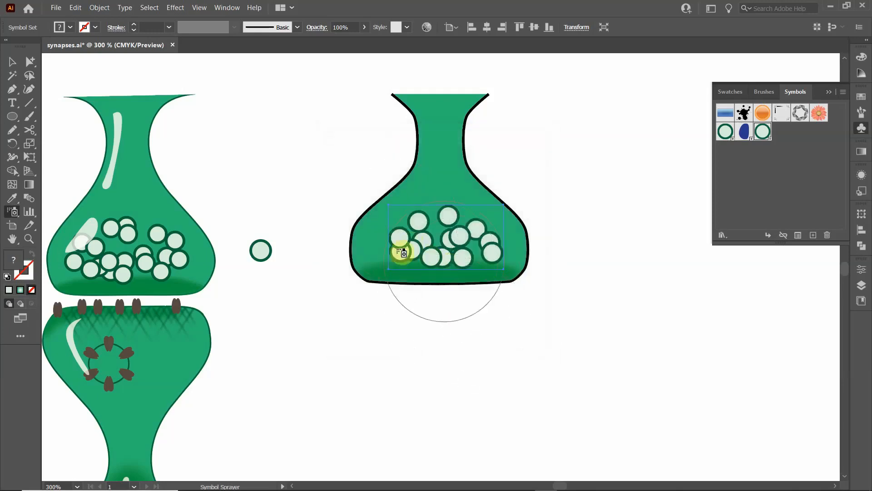
- Shift the sprayed vesicle set slightly left and down inside the right vase and deselect it
{"action": "left_click", "coordinate": [13, 61]}
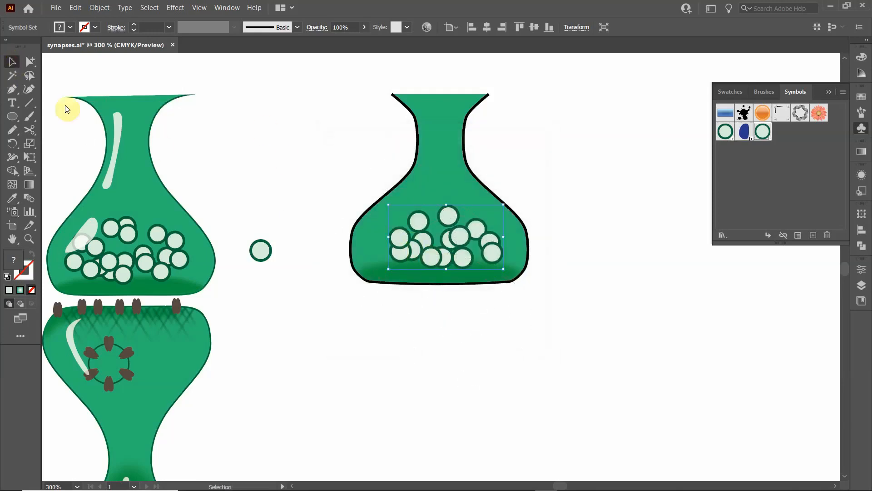
{"action": "left_click", "coordinate": [313, 159]}
{"action": "left_click_drag", "start_coordinate": [431, 246], "coordinate": [425, 249]}
{"action": "left_click", "coordinate": [287, 159]}
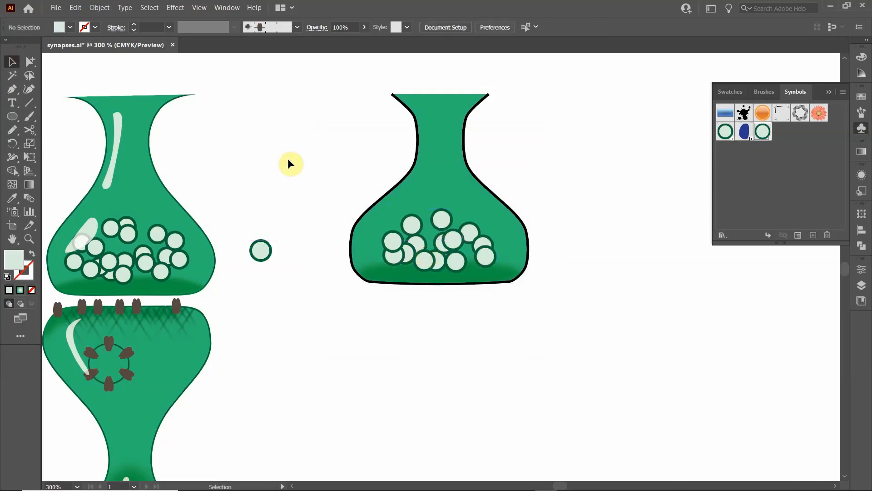
- Change the right vase's outline to a dark green stroke and deselect it
{"action": "left_click", "coordinate": [370, 205]}
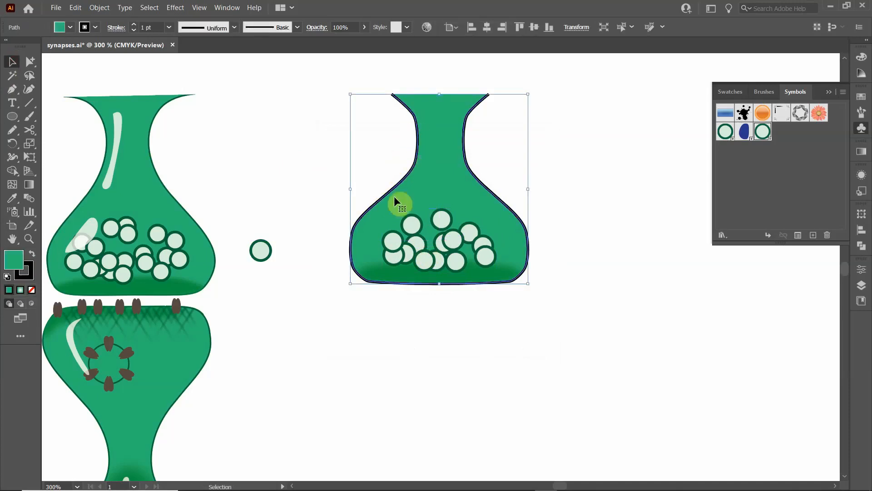
{"action": "left_click", "coordinate": [95, 28]}
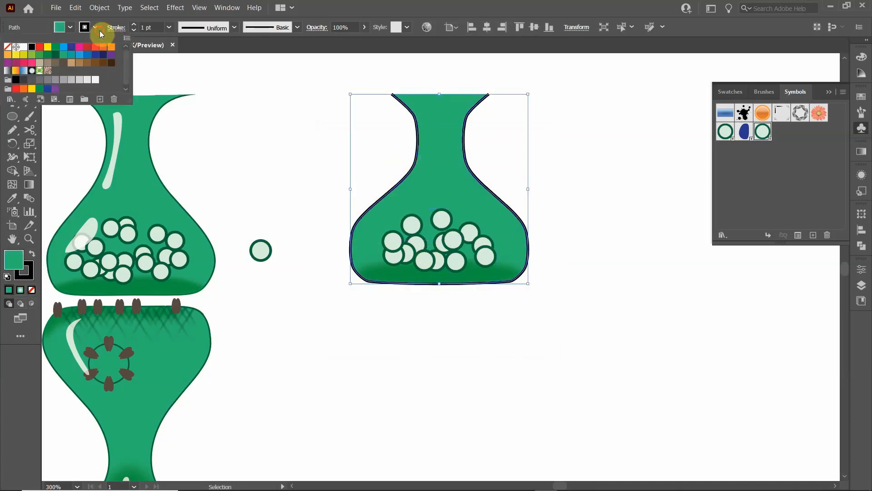
{"action": "left_click", "coordinate": [55, 54]}
{"action": "left_click", "coordinate": [282, 166]}
{"action": "left_click", "coordinate": [283, 165]}
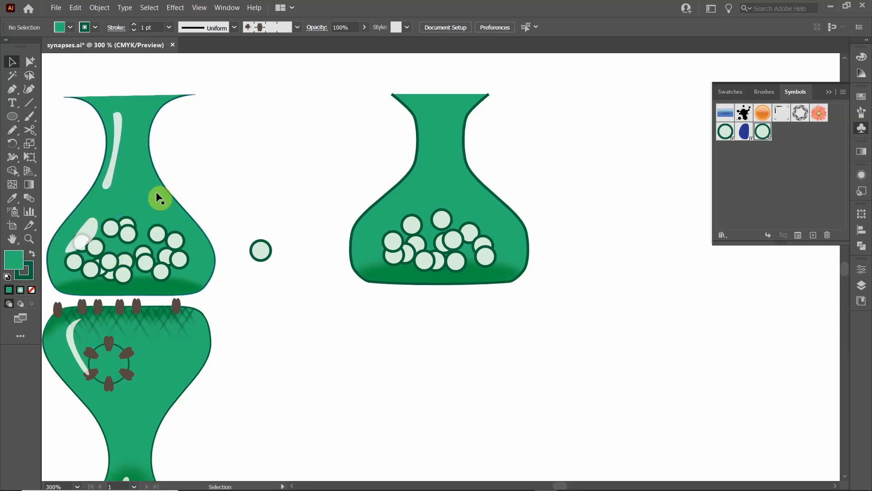
- Prepare the Pencil tool with a white fill and no stroke, and review its fidelity and path options
{"action": "left_click", "coordinate": [13, 130]}
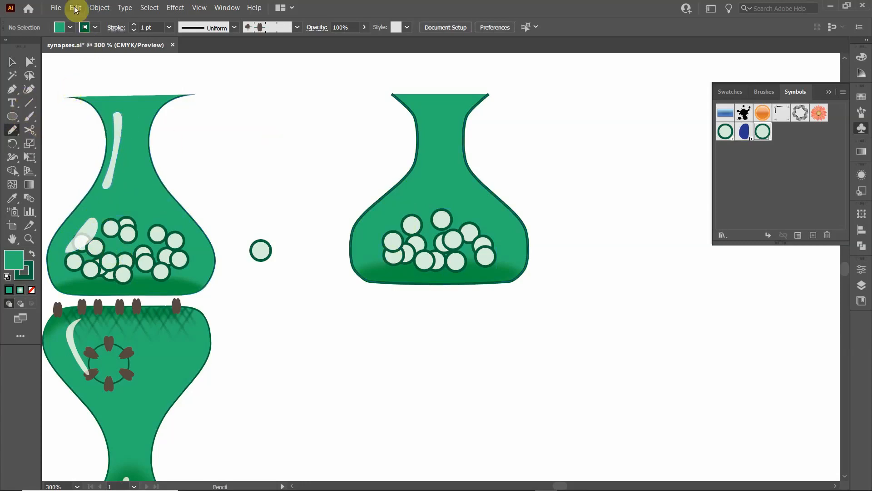
{"action": "left_click", "coordinate": [70, 27]}
{"action": "left_click", "coordinate": [23, 46]}
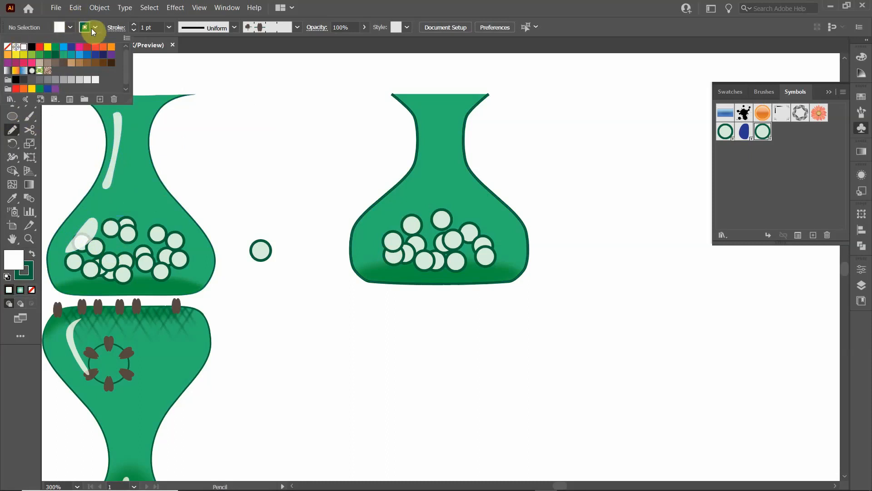
{"action": "left_click", "coordinate": [7, 46]}
{"action": "left_click", "coordinate": [53, 30]}
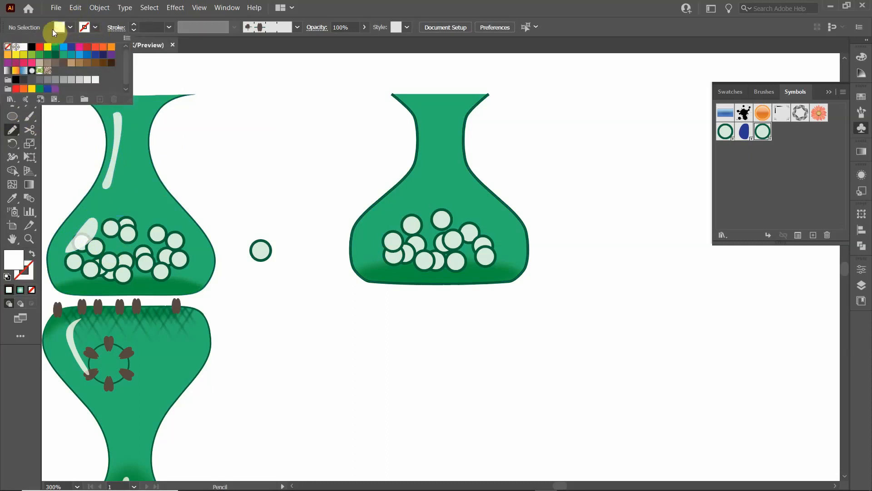
{"action": "left_click", "coordinate": [112, 31]}
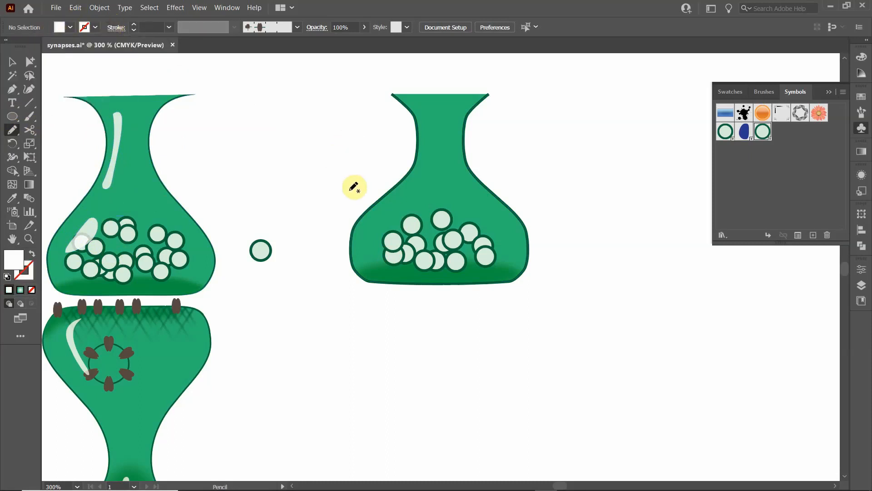
{"action": "key", "text": "Return"}
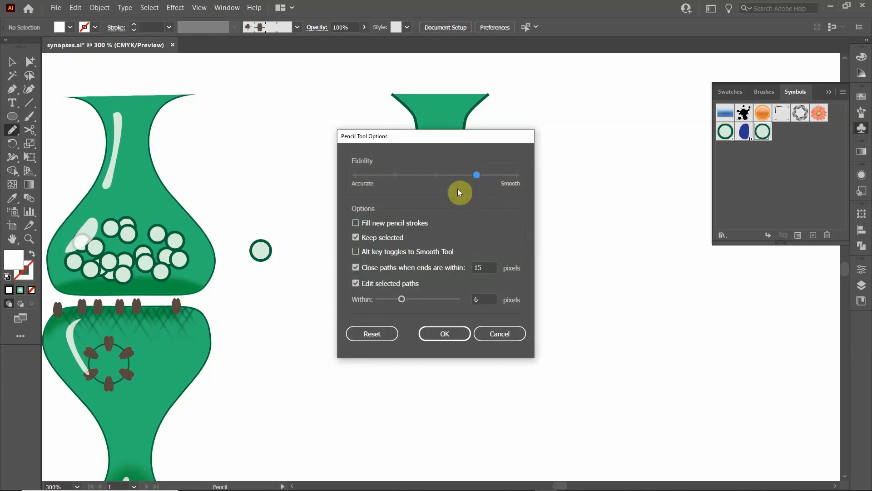
{"action": "left_click", "coordinate": [444, 334]}
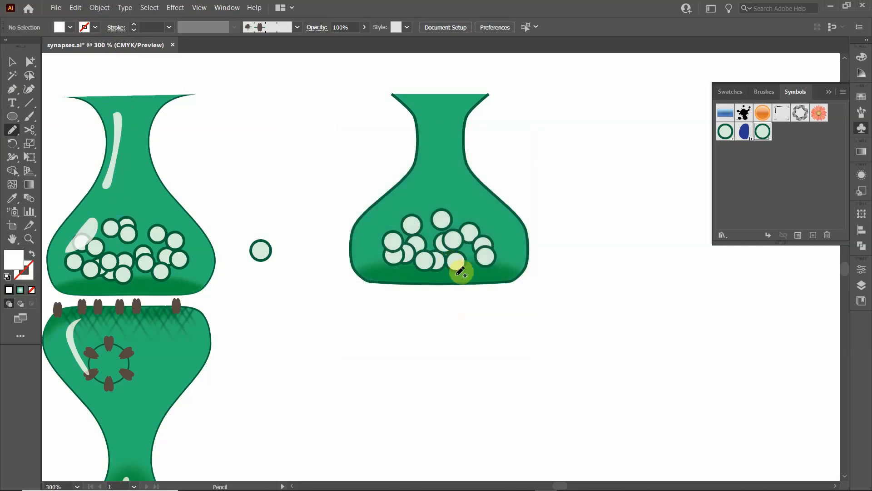
- Draw a closed slanted highlight on the right vase's left shoulder with the Pencil tool and fill it white
{"action": "mouse_move", "coordinate": [393, 221]}
{"action": "left_mouse_down"}
{"action": "mouse_move", "coordinate": [383, 227]}
{"action": "mouse_move", "coordinate": [380, 212]}
{"action": "mouse_move", "coordinate": [401, 196]}
{"action": "mouse_move", "coordinate": [412, 199]}
{"action": "mouse_move", "coordinate": [385, 226]}
{"action": "left_mouse_up"}
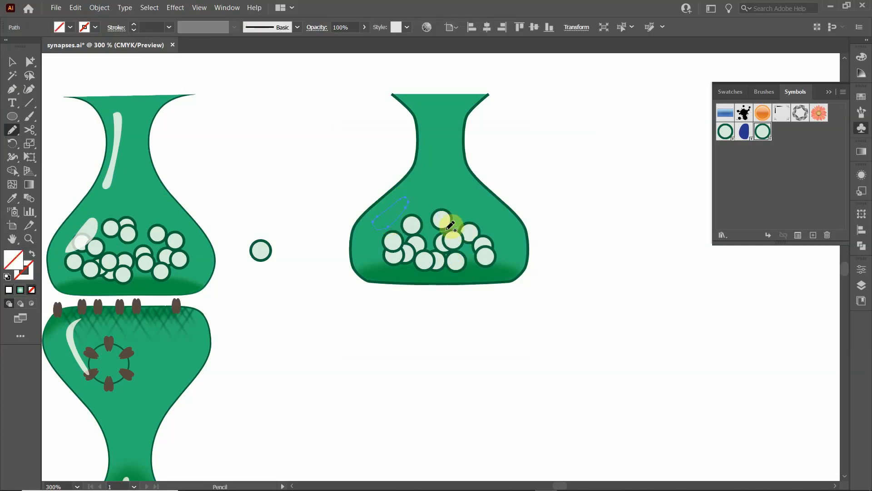
{"action": "left_click", "coordinate": [13, 64]}
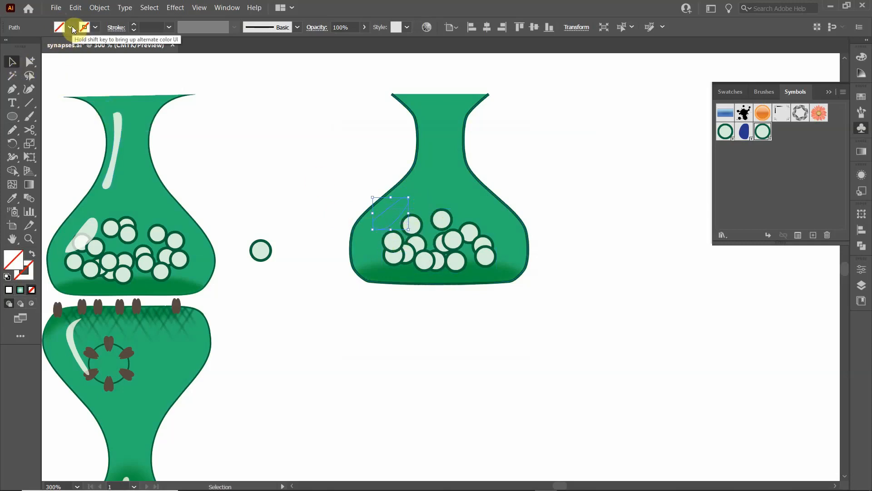
{"action": "left_click", "coordinate": [72, 28]}
{"action": "left_click", "coordinate": [24, 46]}
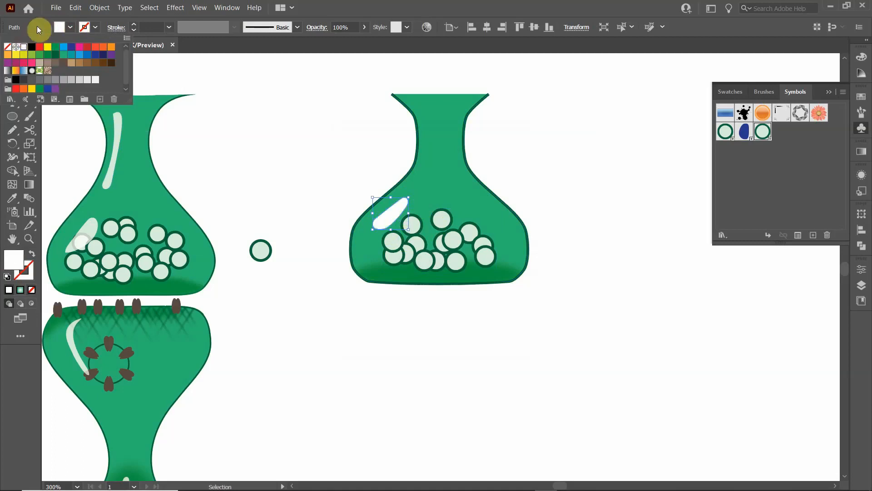
{"action": "left_click", "coordinate": [36, 27]}
- Draw a long narrow closed highlight along the left side of the right vase's neck with the Pencil tool and fill it white
{"action": "left_click", "coordinate": [12, 129]}
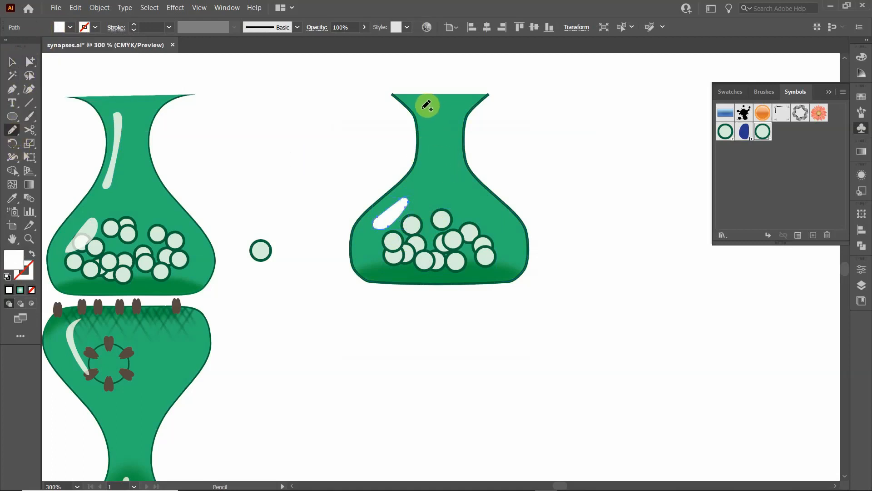
{"action": "left_click_drag", "start_coordinate": [421, 108], "coordinate": [416, 171]}
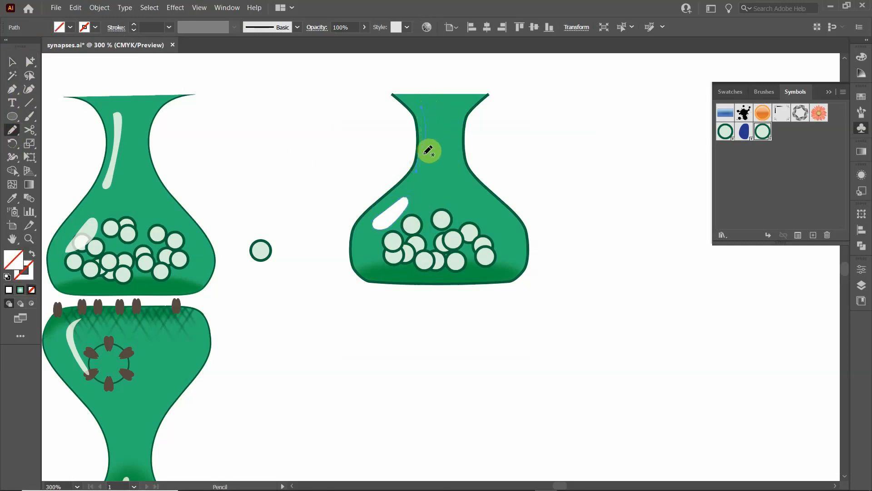
{"action": "key", "text": "ctrl+z"}
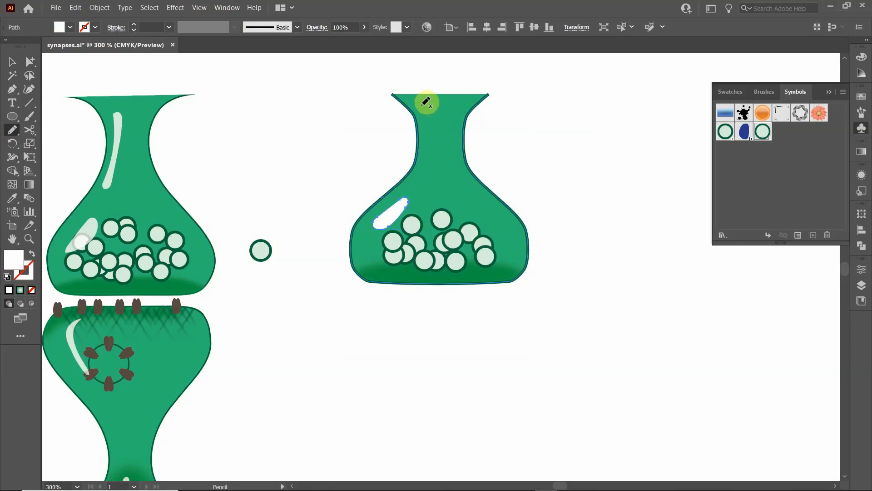
{"action": "mouse_move", "coordinate": [427, 103]}
{"action": "left_mouse_down"}
{"action": "mouse_move", "coordinate": [426, 173]}
{"action": "mouse_move", "coordinate": [439, 122]}
{"action": "mouse_move", "coordinate": [434, 101]}
{"action": "mouse_move", "coordinate": [424, 103]}
{"action": "left_mouse_up"}
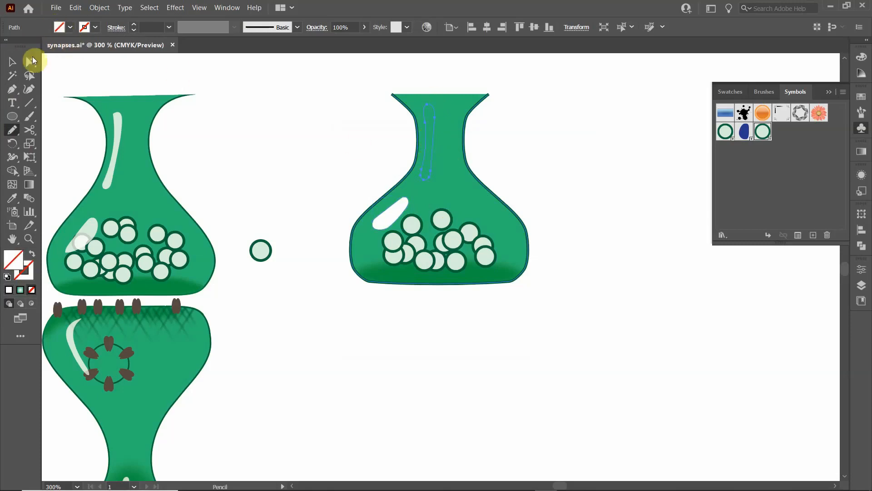
{"action": "left_click", "coordinate": [12, 61]}
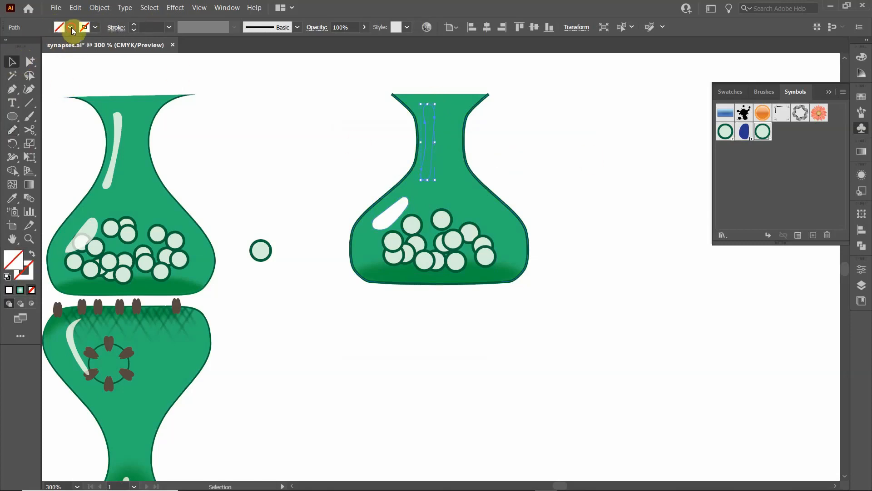
{"action": "left_click", "coordinate": [72, 27]}
{"action": "left_click", "coordinate": [24, 47]}
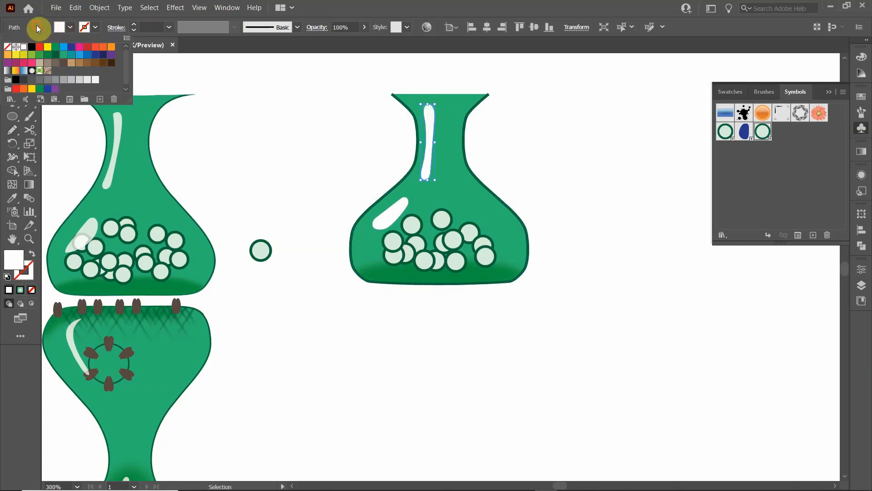
{"action": "left_click", "coordinate": [275, 146]}
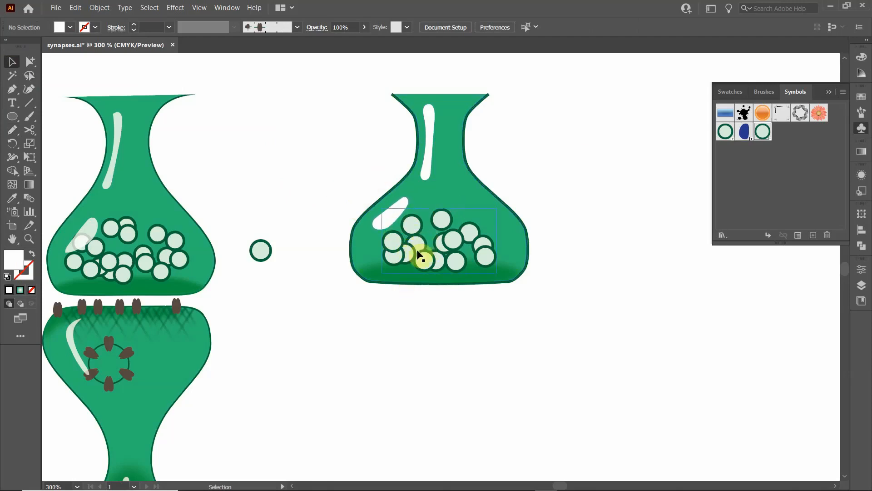
- Select the right vase's vesicle set and spray more vesicles into its upper left part with the Symbol Sprayer
{"action": "left_click", "coordinate": [410, 236]}
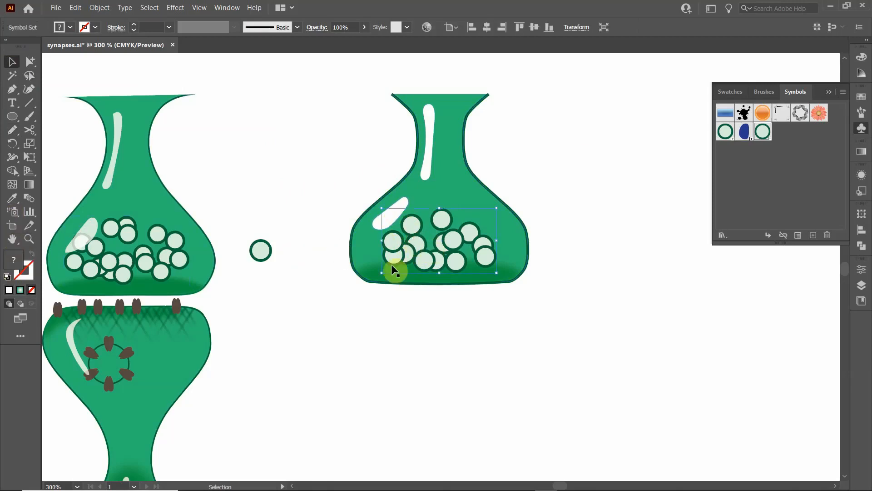
{"action": "left_click", "coordinate": [12, 213]}
{"action": "mouse_move", "coordinate": [396, 230]}
{"action": "left_mouse_down"}
{"action": "mouse_move", "coordinate": [470, 240]}
{"action": "mouse_move", "coordinate": [494, 259]}
{"action": "mouse_move", "coordinate": [477, 277]}
{"action": "mouse_move", "coordinate": [389, 267]}
{"action": "mouse_move", "coordinate": [408, 275]}
{"action": "mouse_move", "coordinate": [422, 252]}
{"action": "mouse_move", "coordinate": [412, 208]}
{"action": "mouse_move", "coordinate": [388, 257]}
{"action": "left_mouse_up"}
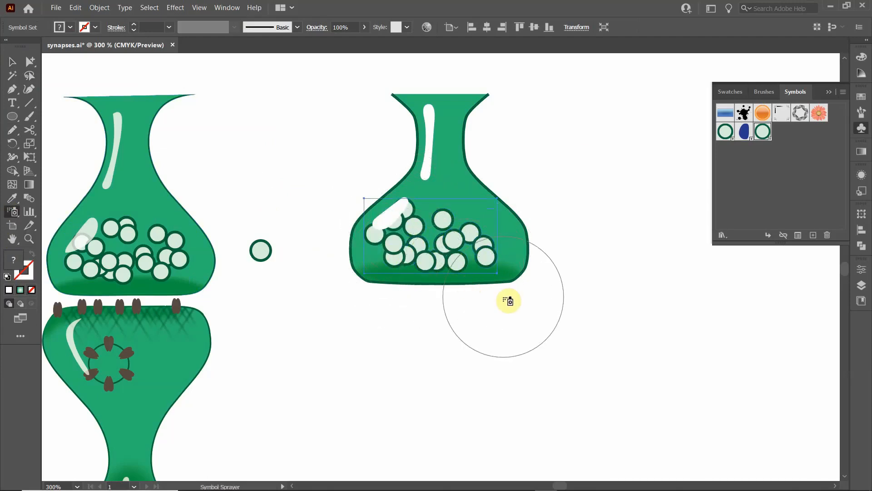
{"action": "mouse_move", "coordinate": [440, 218]}
{"action": "left_mouse_down"}
{"action": "mouse_move", "coordinate": [415, 228]}
{"action": "mouse_move", "coordinate": [399, 256]}
{"action": "mouse_move", "coordinate": [478, 271]}
{"action": "mouse_move", "coordinate": [412, 252]}
{"action": "mouse_move", "coordinate": [449, 258]}
{"action": "mouse_move", "coordinate": [428, 249]}
{"action": "left_mouse_up"}
- Check the Symbol Sprayer's symbol set density and intensity options, keeping the intensity at 8
{"action": "key", "text": "Return"}
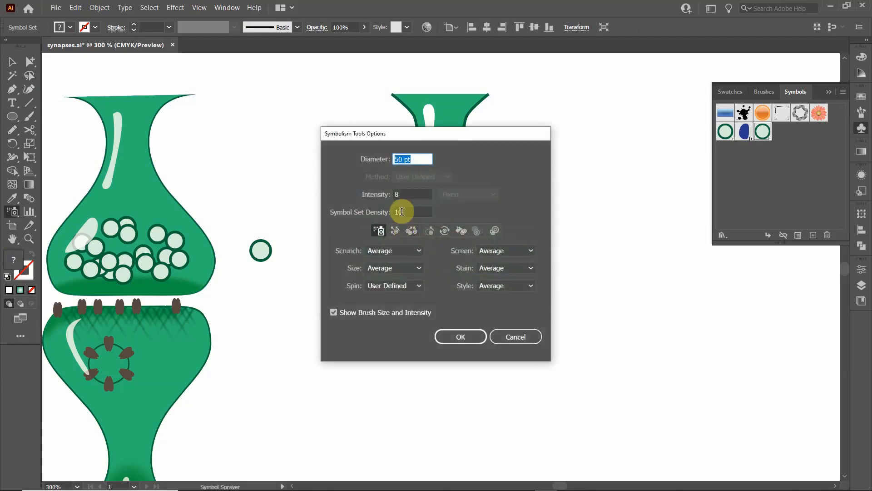
{"action": "double_click", "coordinate": [400, 212]}
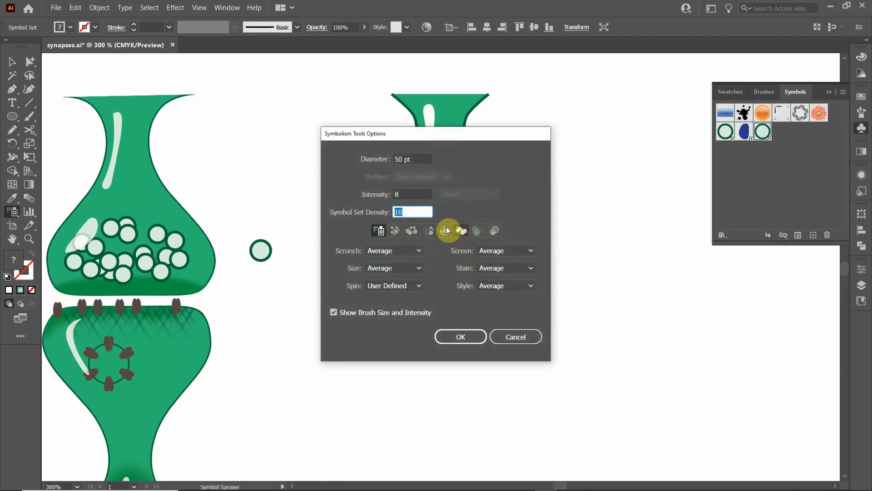
{"action": "double_click", "coordinate": [399, 194]}
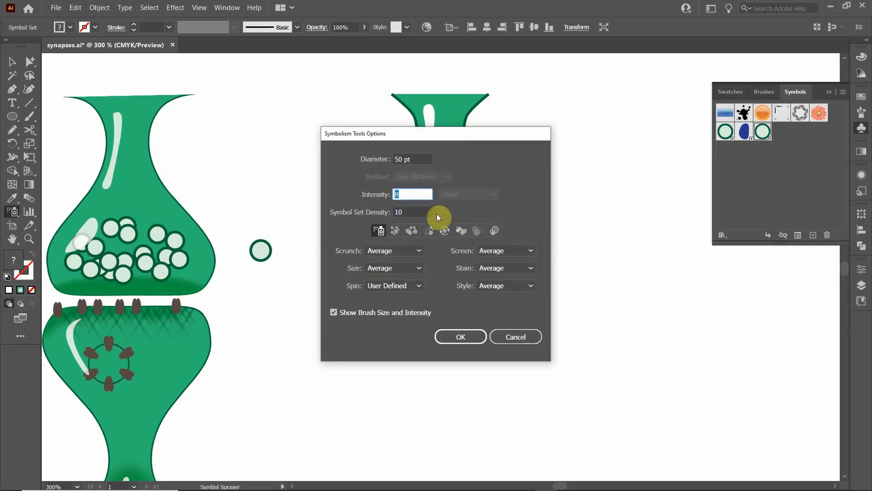
{"action": "type", "text": "88"}
{"action": "left_click", "coordinate": [461, 336]}
- Spray additional vesicles into the selected set around the right vase's shoulder highlight, and deselect the set
{"action": "mouse_move", "coordinate": [432, 245]}
{"action": "left_mouse_down"}
{"action": "mouse_move", "coordinate": [407, 227]}
{"action": "mouse_move", "coordinate": [446, 241]}
{"action": "mouse_move", "coordinate": [420, 268]}
{"action": "left_mouse_up"}
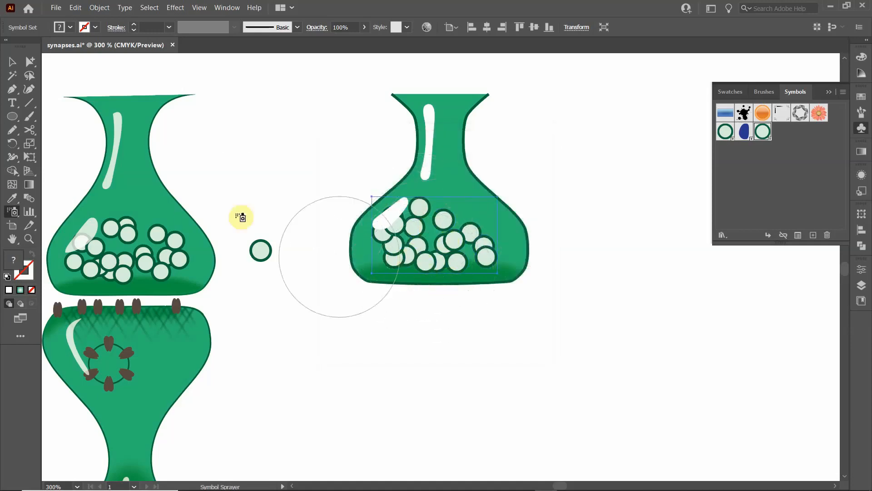
{"action": "left_click", "coordinate": [11, 61]}
{"action": "left_click", "coordinate": [347, 160]}
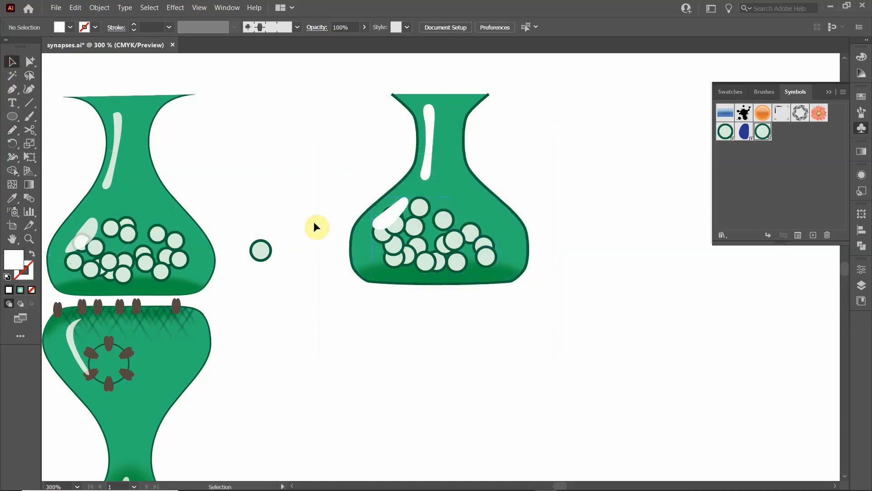
{"action": "left_click", "coordinate": [390, 240]}
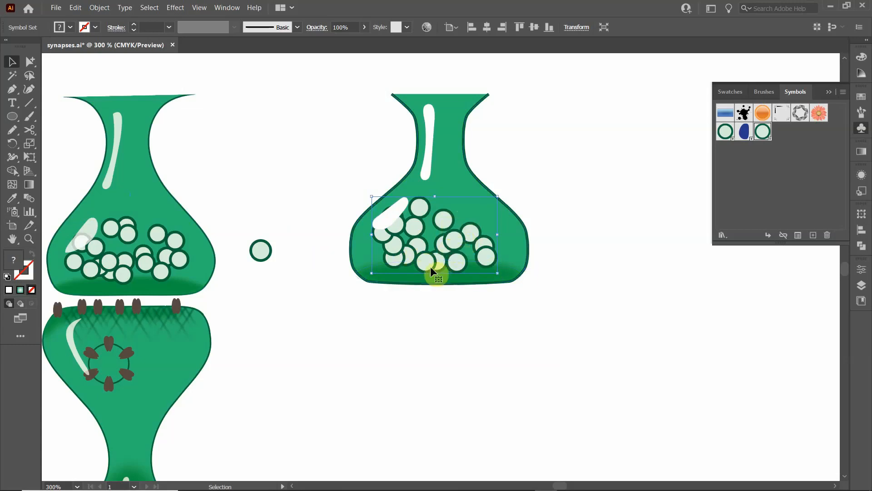
{"action": "scroll", "coordinate": [430, 266], "scroll_direction": "down", "scroll_amount": 1}
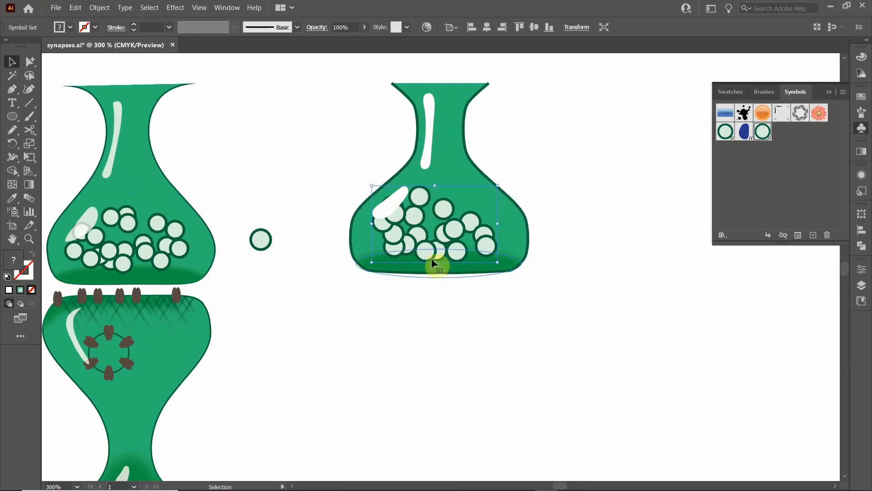
{"action": "left_click", "coordinate": [301, 221]}
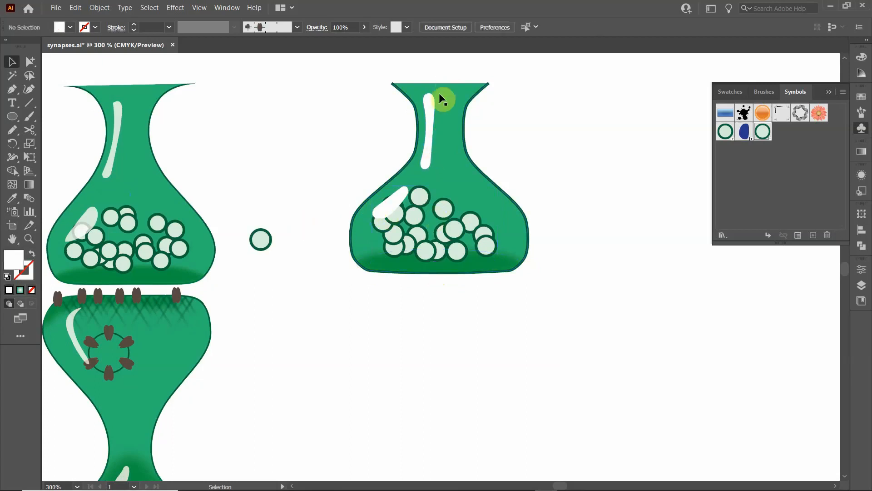
- Set the opacity of the right vase's shoulder and neck highlights to 80%, and deselect them
{"action": "left_click", "coordinate": [397, 201]}
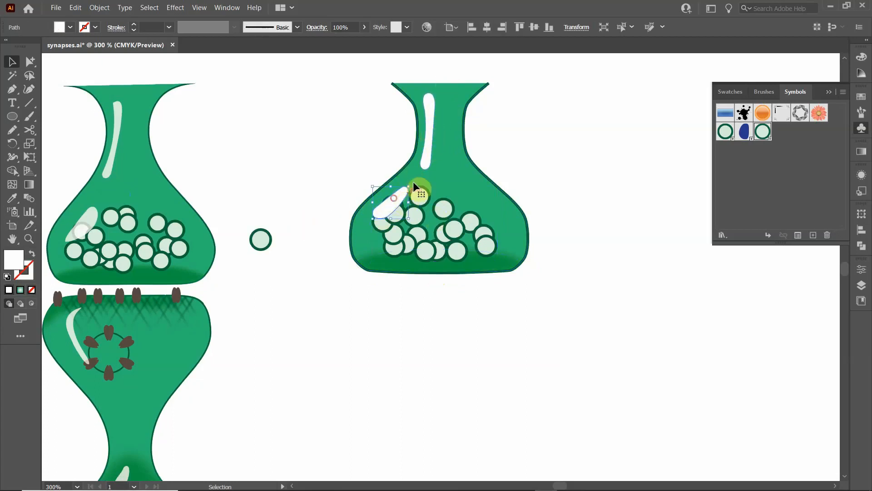
{"action": "left_click", "coordinate": [429, 112], "text": "shift"}
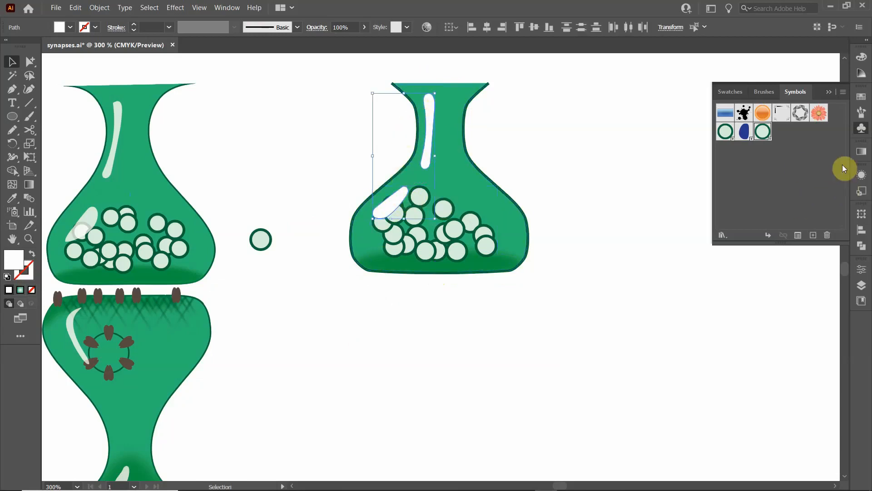
{"action": "left_click", "coordinate": [862, 175]}
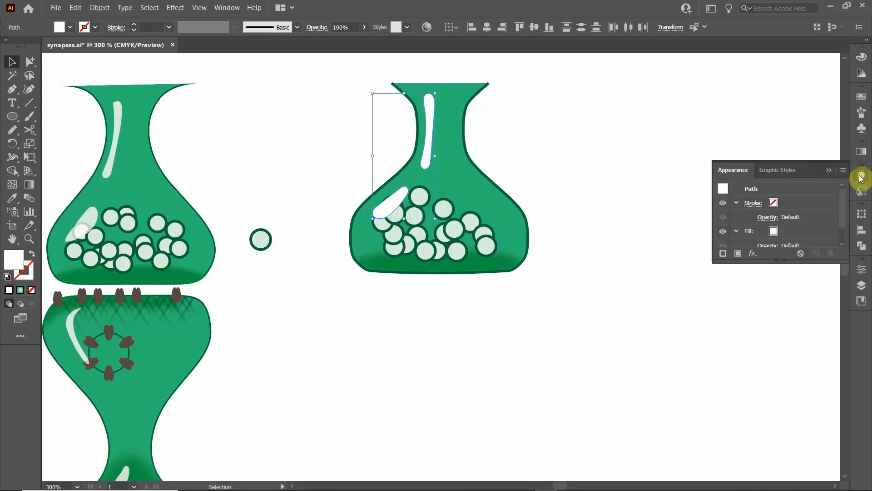
{"action": "scroll", "coordinate": [768, 240], "scroll_direction": "down", "scroll_amount": 1}
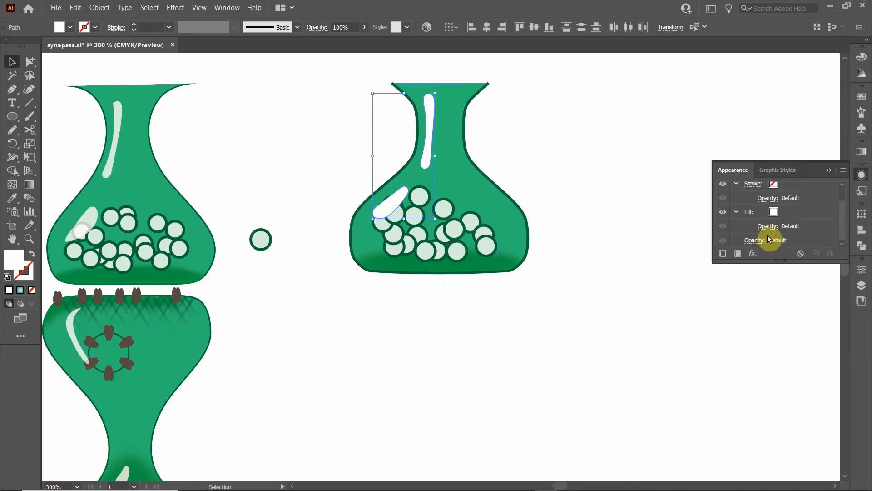
{"action": "left_click", "coordinate": [768, 228]}
{"action": "left_click", "coordinate": [768, 228]}
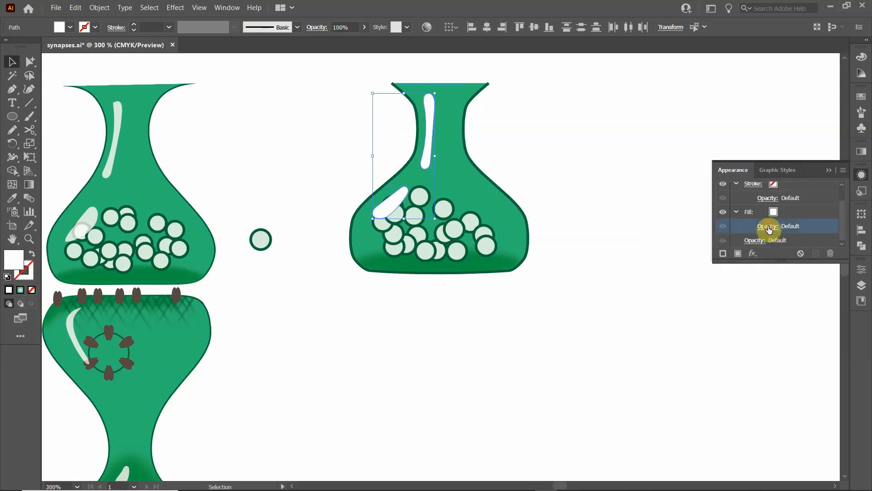
{"action": "left_click", "coordinate": [755, 241]}
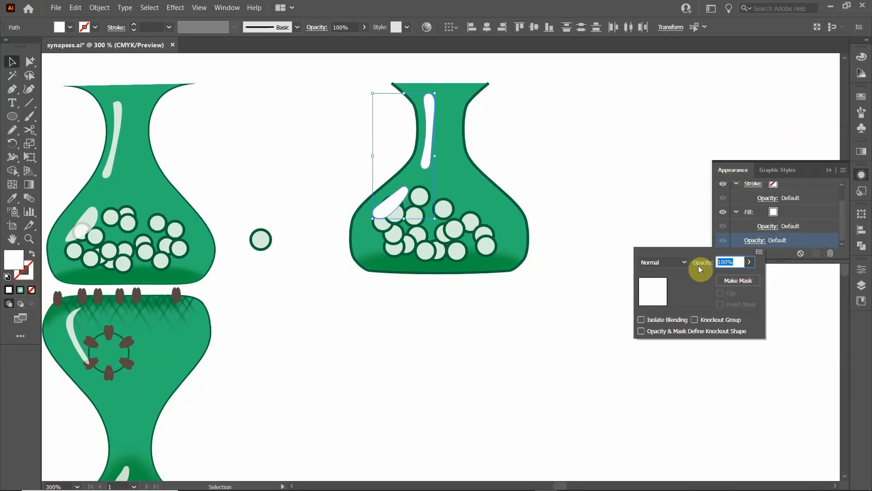
{"action": "type", "text": "80"}
{"action": "key", "text": "Return"}
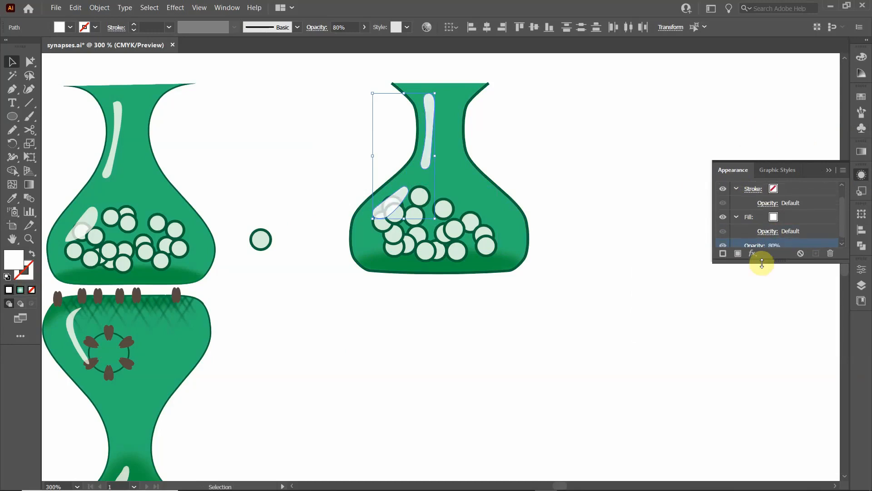
{"action": "left_click", "coordinate": [829, 169]}
{"action": "left_click", "coordinate": [554, 176]}
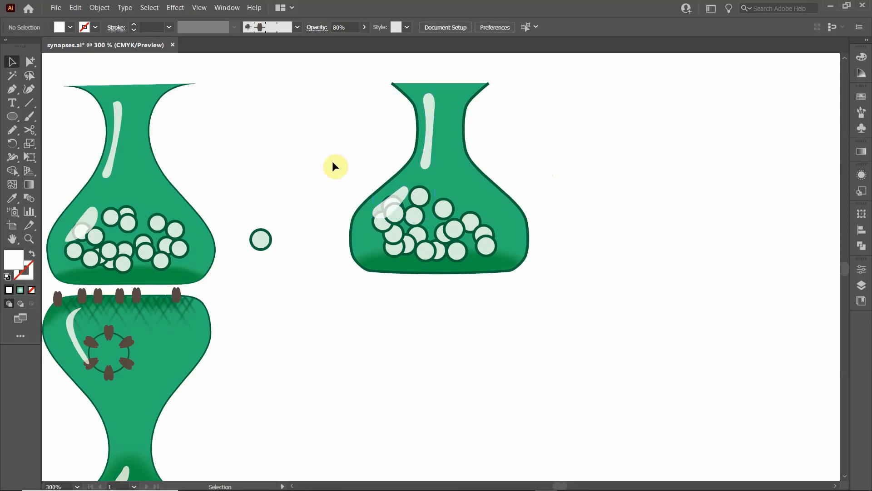
- Group all parts of the right vase, including its vesicles and highlights, and place a copy of the group below it
{"action": "scroll", "coordinate": [411, 265], "scroll_direction": "down", "scroll_amount": 2}
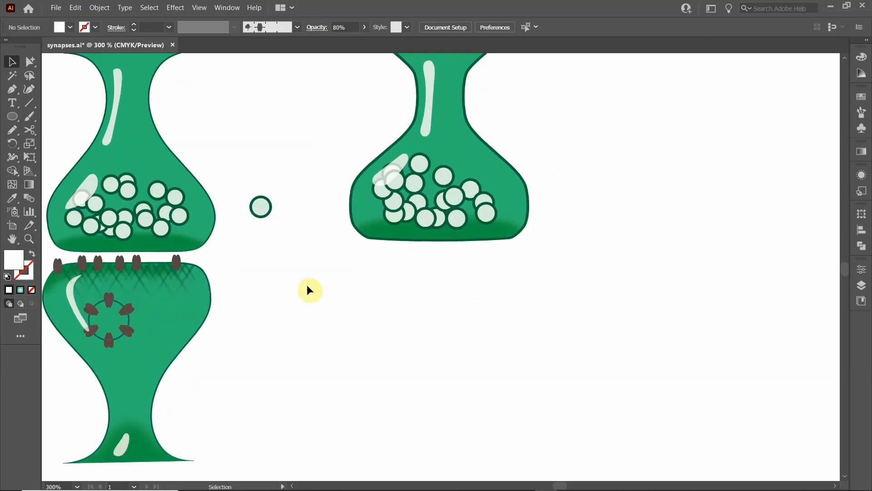
{"action": "left_click_drag", "start_coordinate": [336, 116], "coordinate": [591, 290]}
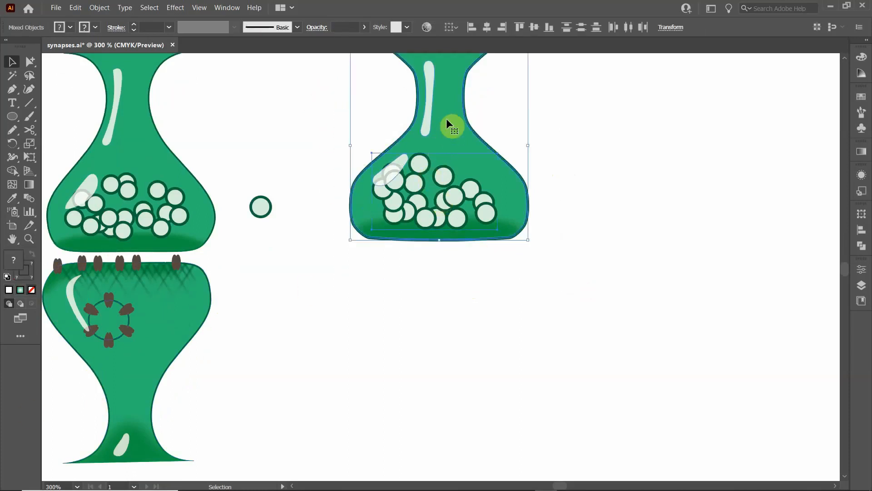
{"action": "key", "text": "ctrl+g"}
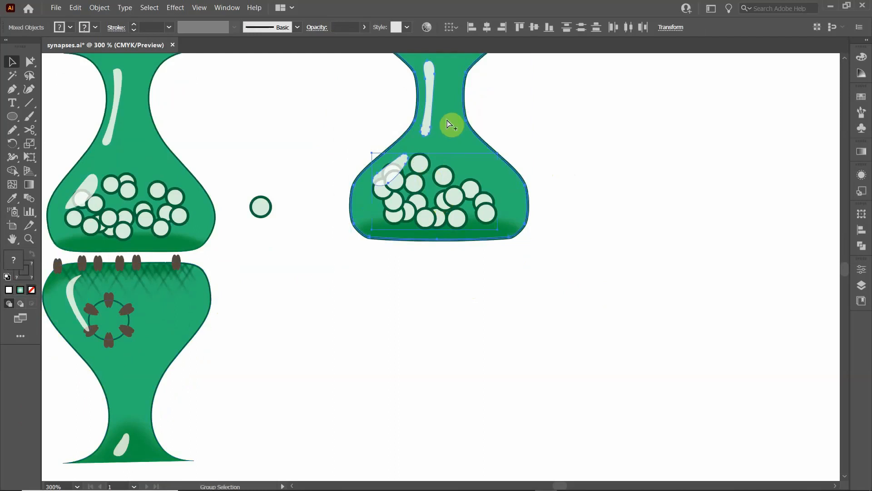
{"action": "key", "text": "ctrl+g"}
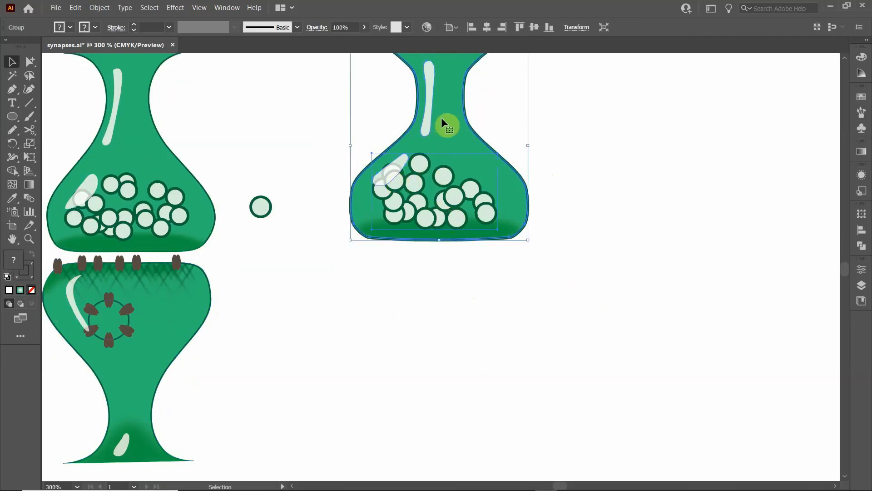
{"action": "left_click_drag", "start_coordinate": [446, 116], "coordinate": [495, 305]}
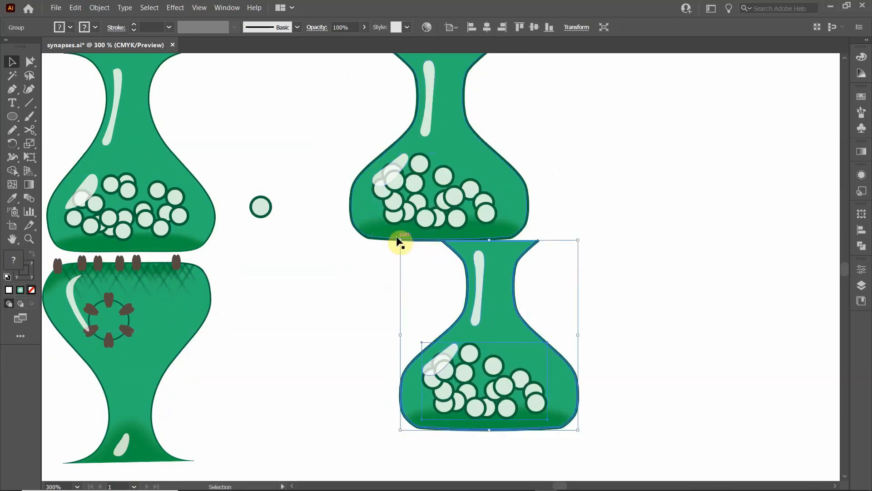
- Reflect the copied vase across the horizontal axis and align it directly beneath the original, leaving a narrow gap between them
{"action": "right_click", "coordinate": [492, 264]}
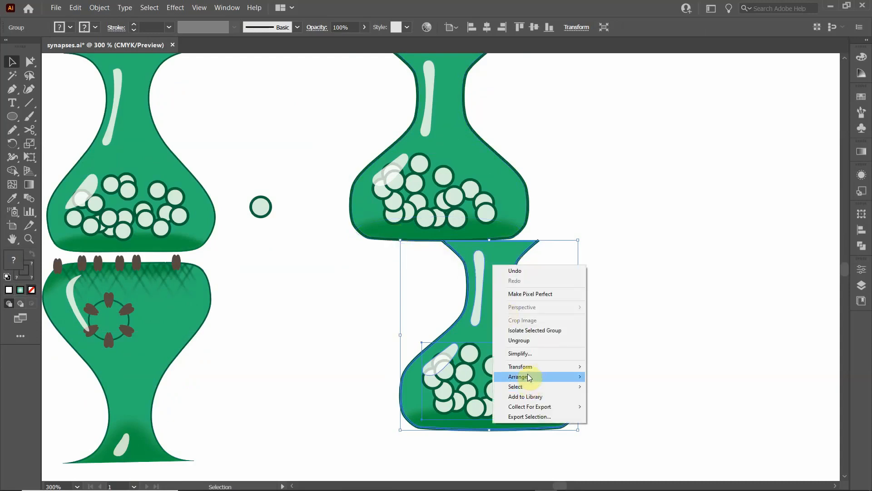
{"action": "mouse_move", "coordinate": [538, 367]}
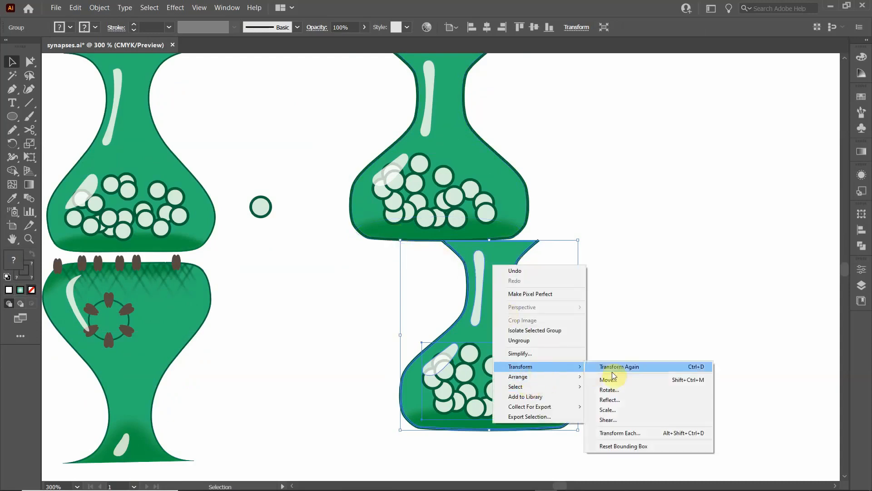
{"action": "left_click", "coordinate": [610, 399]}
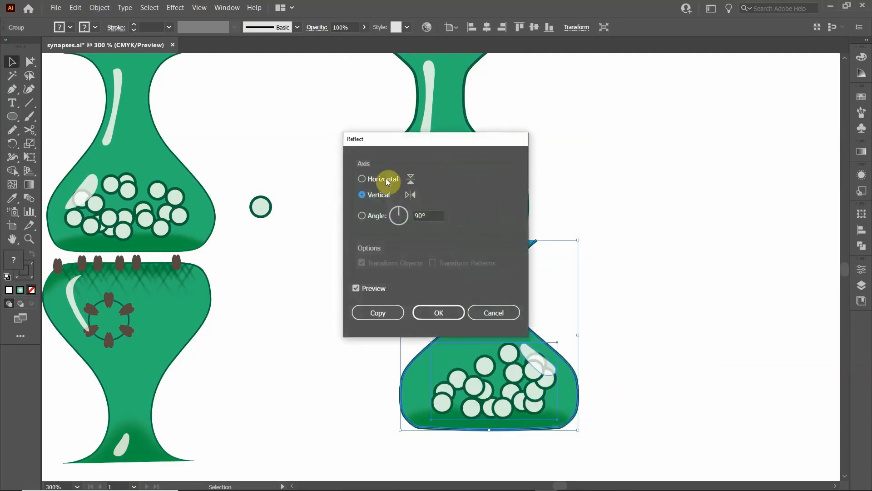
{"action": "left_click", "coordinate": [383, 180]}
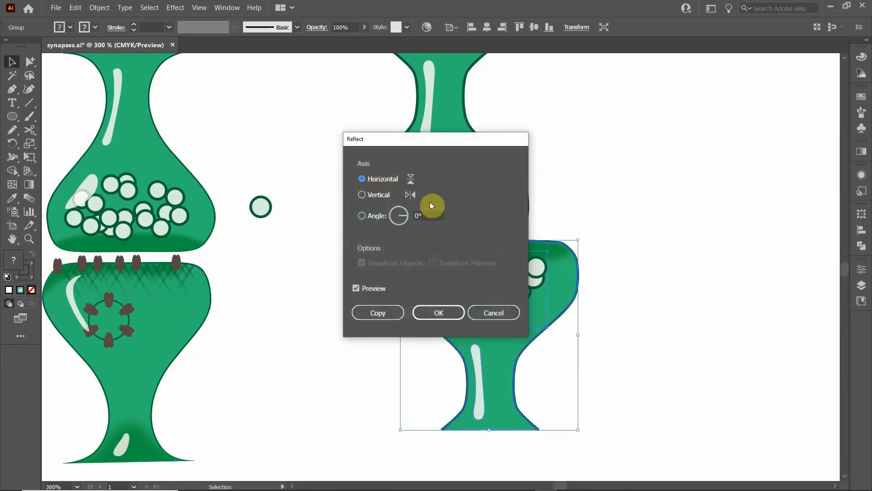
{"action": "left_click", "coordinate": [434, 313]}
{"action": "left_click_drag", "start_coordinate": [555, 274], "coordinate": [510, 284]}
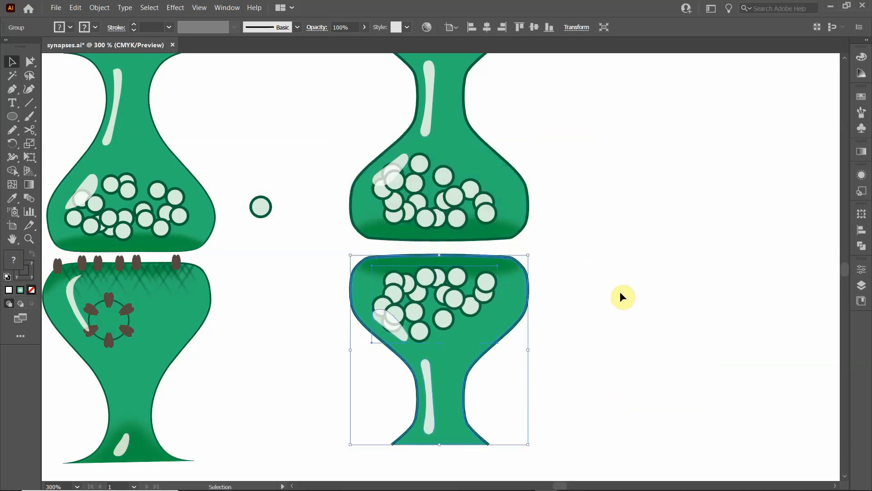
- Isolate the flipped vase group, delete its vesicle symbol set, and leave isolation mode
{"action": "left_click", "coordinate": [604, 281]}
{"action": "left_click", "coordinate": [430, 281]}
{"action": "left_click", "coordinate": [555, 295]}
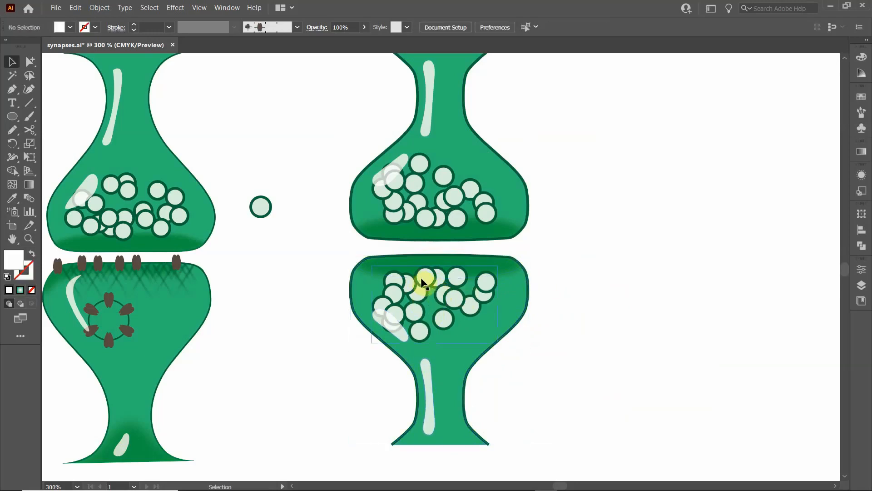
{"action": "double_click", "coordinate": [422, 283]}
{"action": "left_click", "coordinate": [418, 307]}
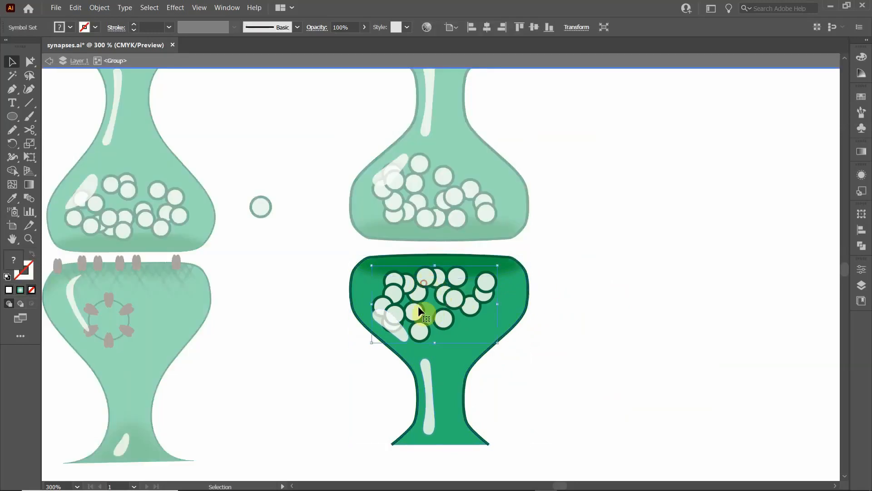
{"action": "key", "text": "Delete"}
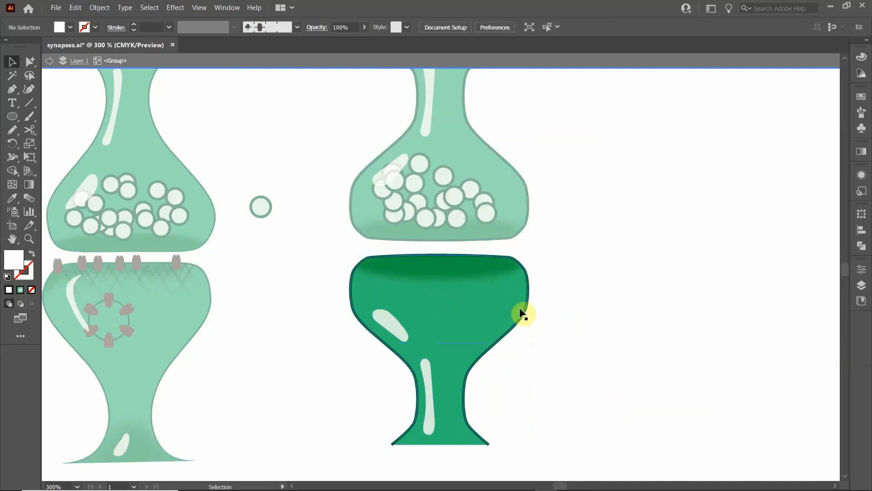
{"action": "double_click", "coordinate": [313, 337]}
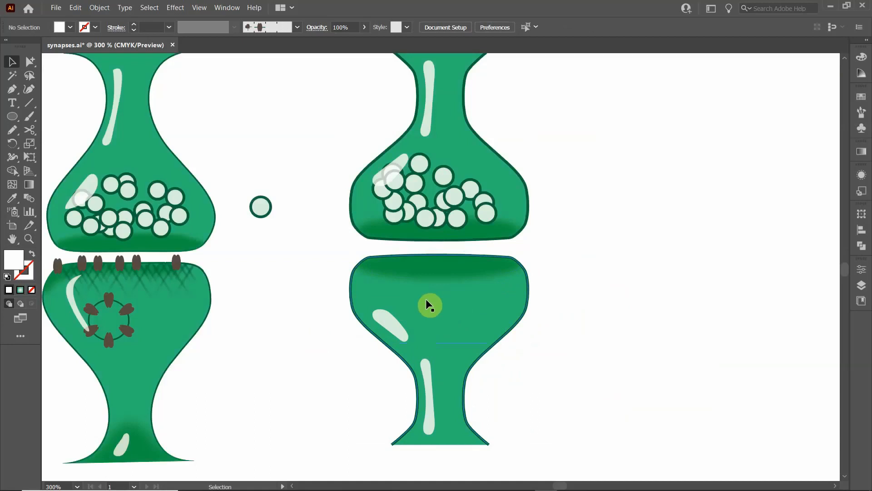
- Try to delete the shoulder highlight from the still-grouped flipped vase, and undo the deletion
{"action": "left_click", "coordinate": [397, 326]}
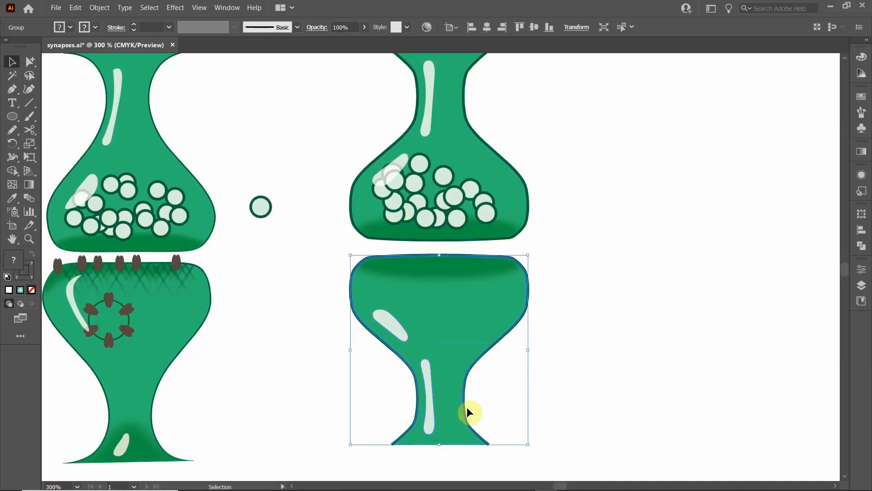
{"action": "key", "text": "Delete"}
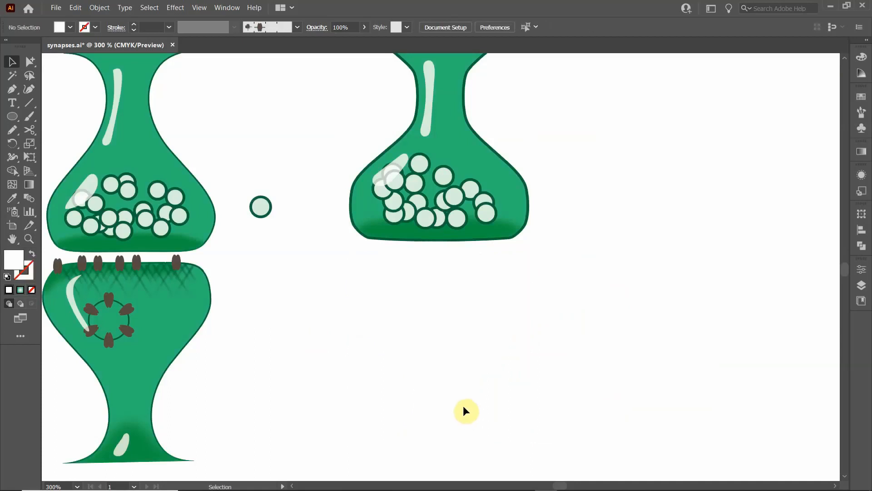
{"action": "key", "text": "ctrl+z"}
{"action": "left_click", "coordinate": [317, 392]}
{"action": "left_click", "coordinate": [386, 328]}
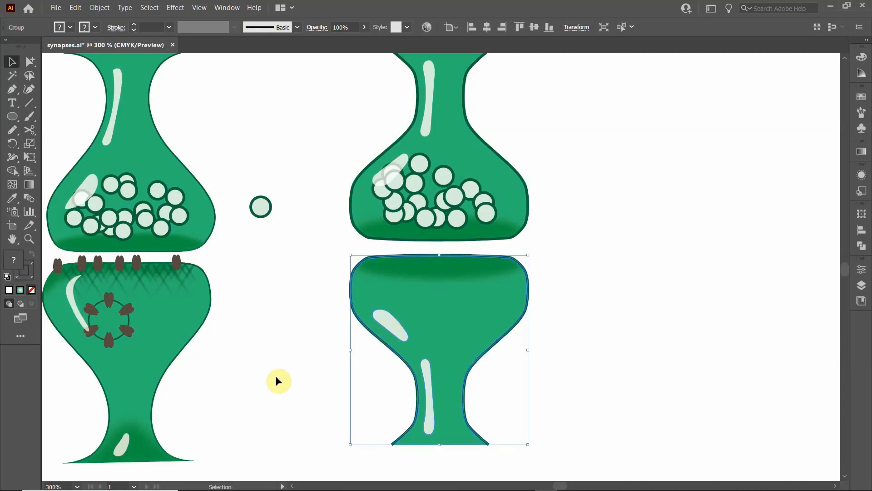
{"action": "left_click", "coordinate": [286, 372]}
- Ungroup the flipped vase and delete its shoulder and neck highlights
{"action": "left_click", "coordinate": [385, 328]}
{"action": "right_click", "coordinate": [386, 322]}
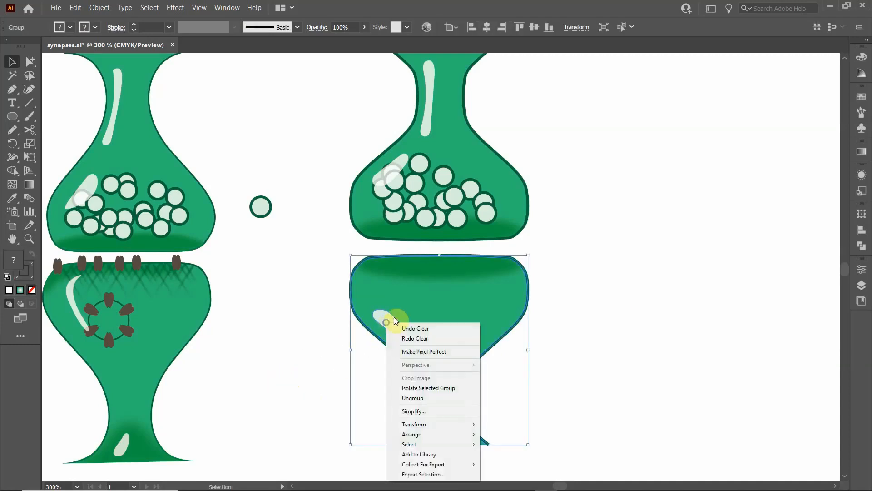
{"action": "left_click", "coordinate": [423, 398]}
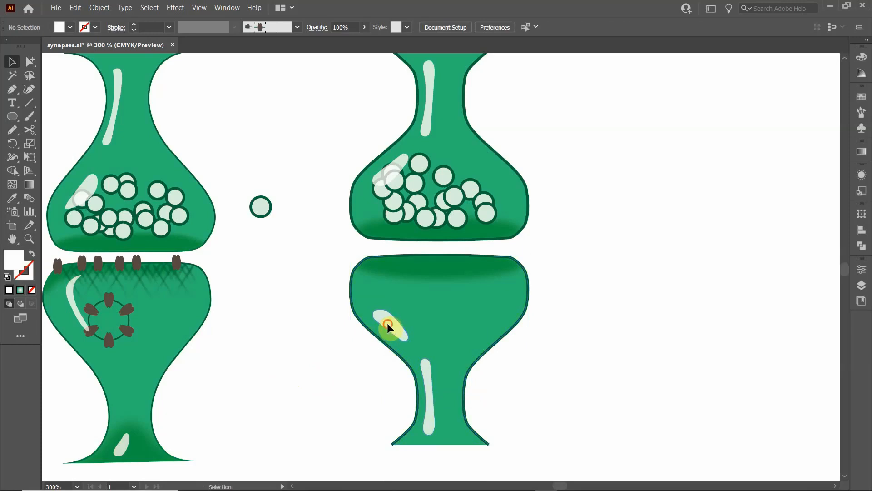
{"action": "left_click_drag", "start_coordinate": [387, 325], "coordinate": [424, 380]}
{"action": "left_click", "coordinate": [424, 374]}
{"action": "key", "text": "Delete"}
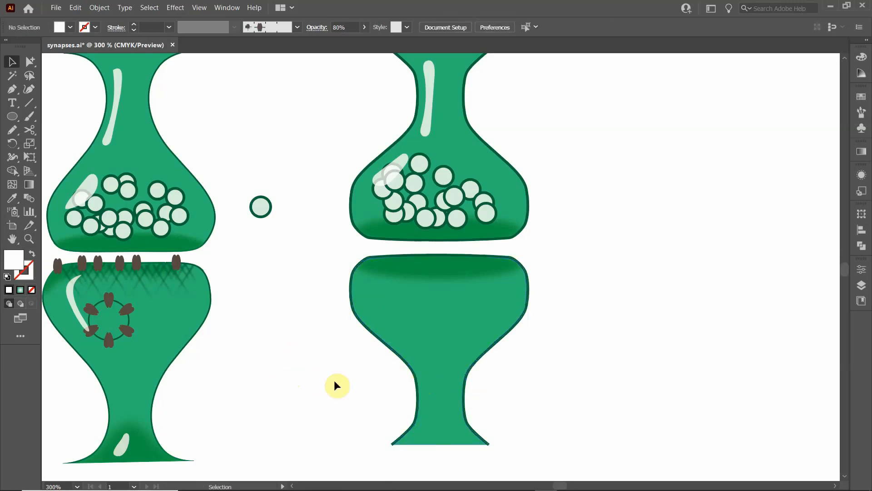
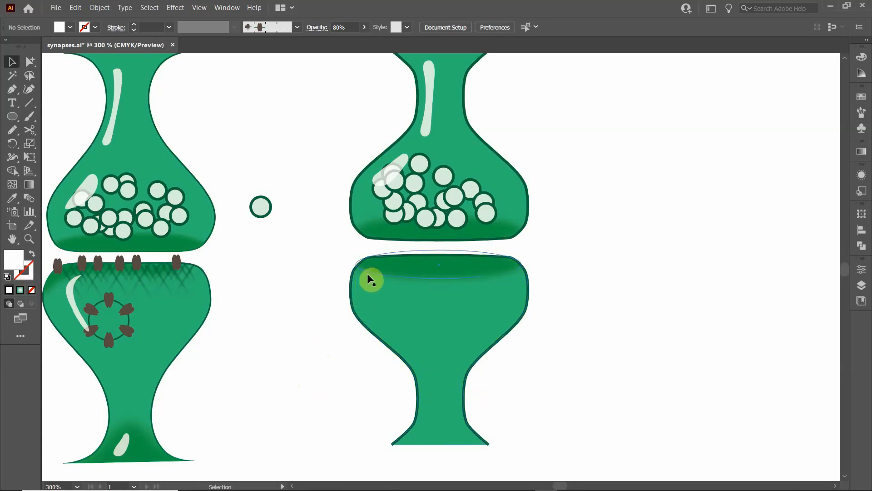
- Isolate the lower vase's clip group, add an anchor near the rim shading's lower-left edge, and pull its left end outward and down to the vase's outline
{"action": "double_click", "coordinate": [427, 266]}
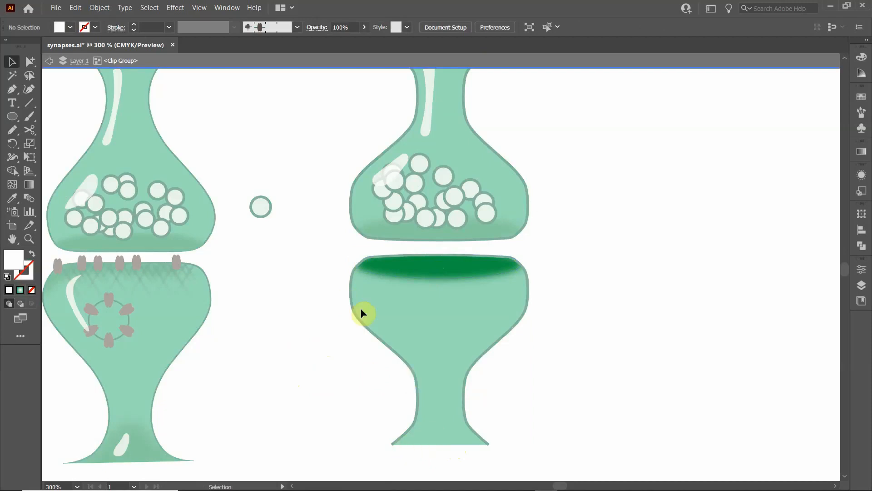
{"action": "left_click", "coordinate": [28, 63]}
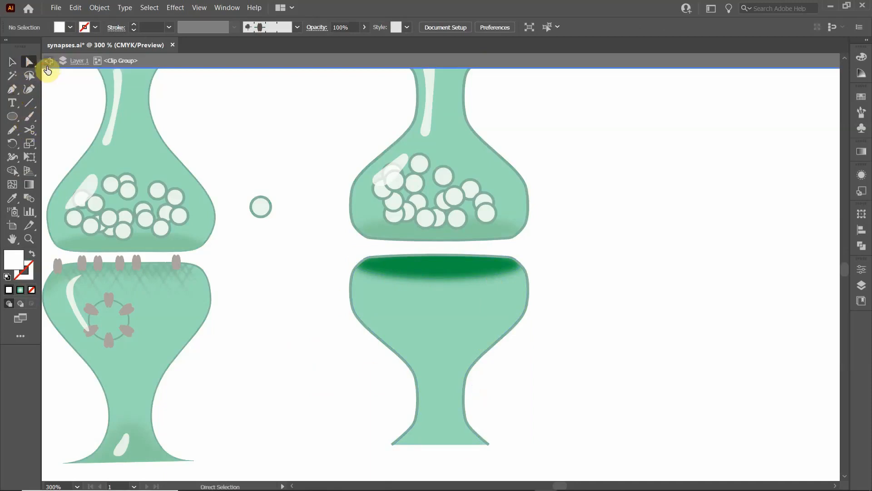
{"action": "left_click", "coordinate": [379, 266]}
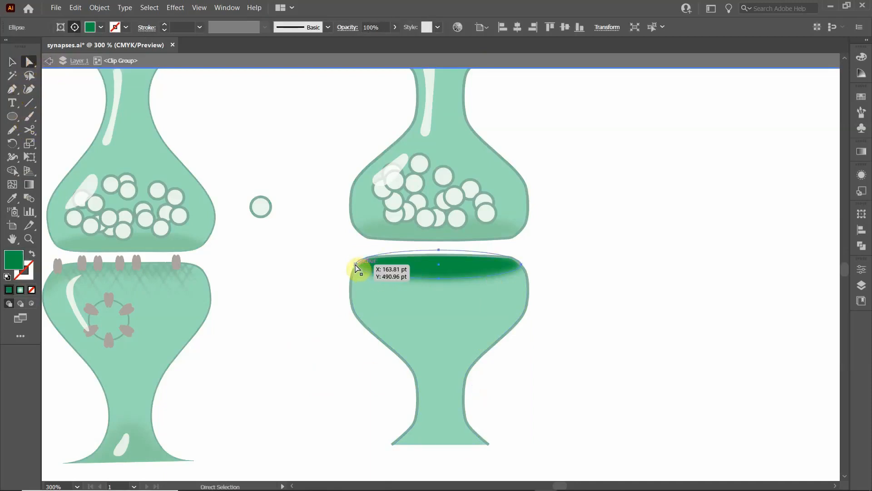
{"action": "left_click", "coordinate": [12, 89]}
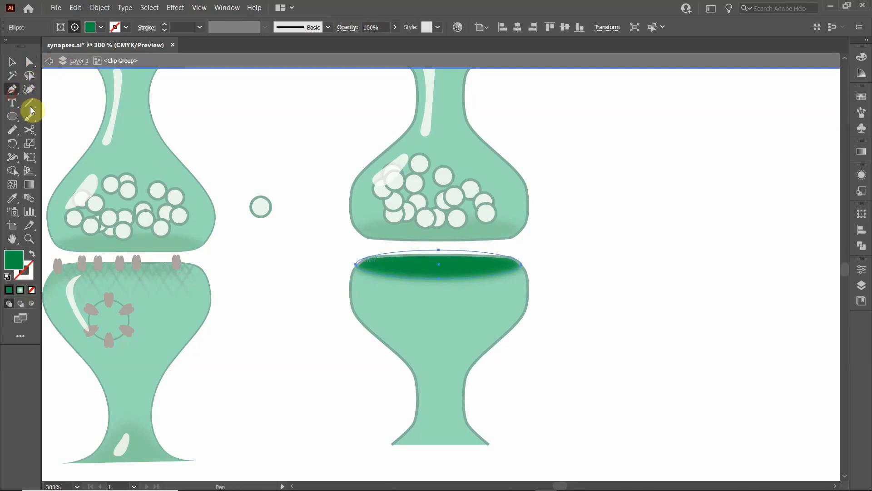
{"action": "left_click", "coordinate": [372, 274]}
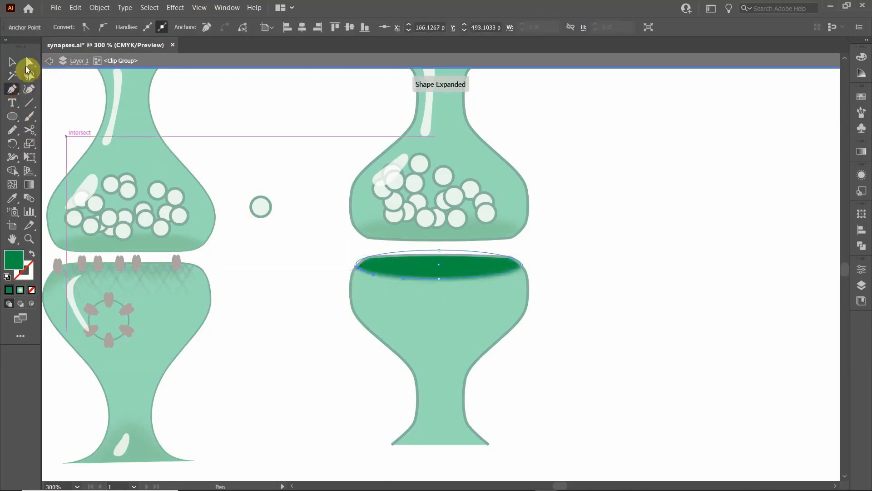
{"action": "left_click", "coordinate": [27, 63]}
{"action": "left_click_drag", "start_coordinate": [362, 278], "coordinate": [350, 283]}
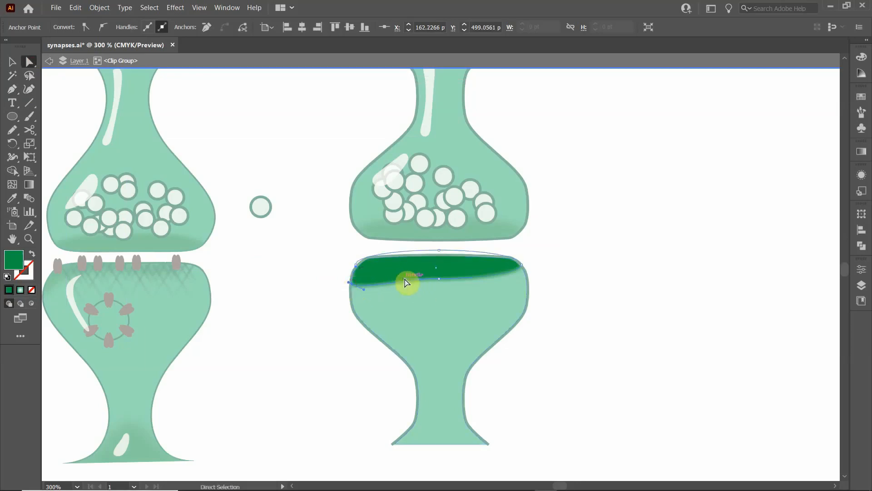
{"action": "left_click_drag", "start_coordinate": [407, 283], "coordinate": [351, 262]}
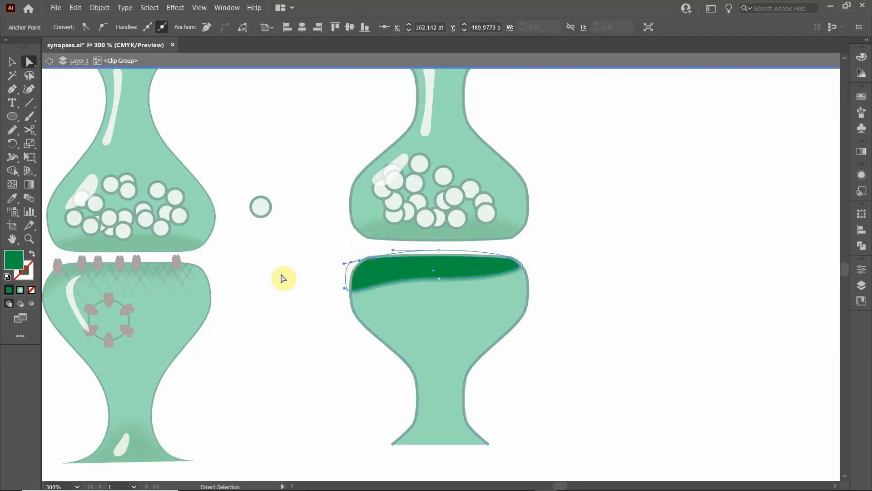
- Add another anchor on the rim shading's lower-left edge and raise the lower edge into a thin band that curves down at the left
{"action": "left_click", "coordinate": [12, 92]}
{"action": "left_click", "coordinate": [373, 287]}
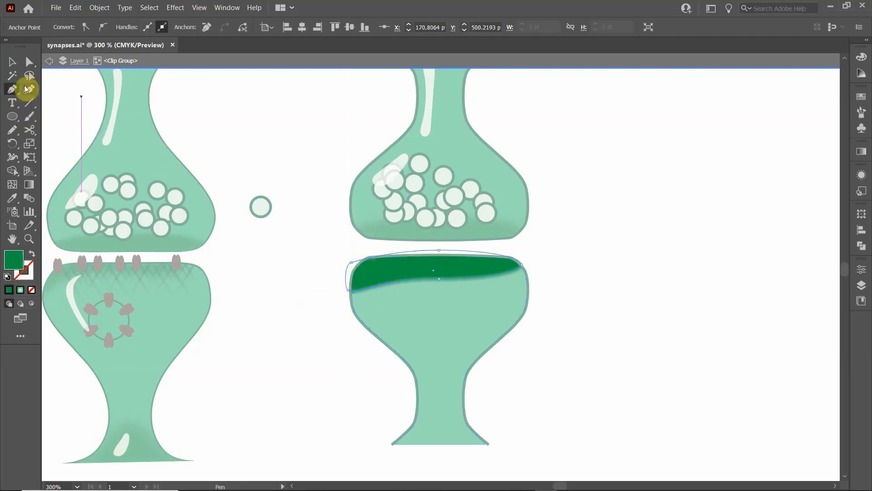
{"action": "left_click", "coordinate": [12, 131]}
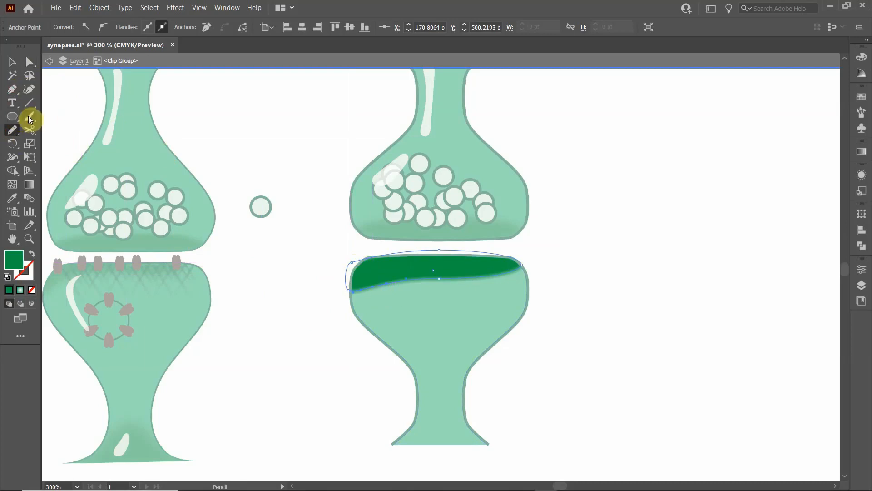
{"action": "left_click", "coordinate": [29, 62]}
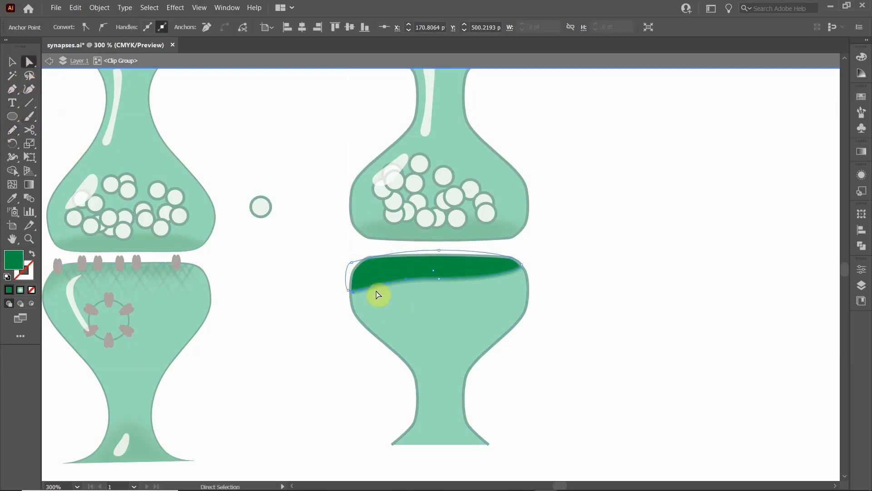
{"action": "left_click_drag", "start_coordinate": [372, 283], "coordinate": [370, 278]}
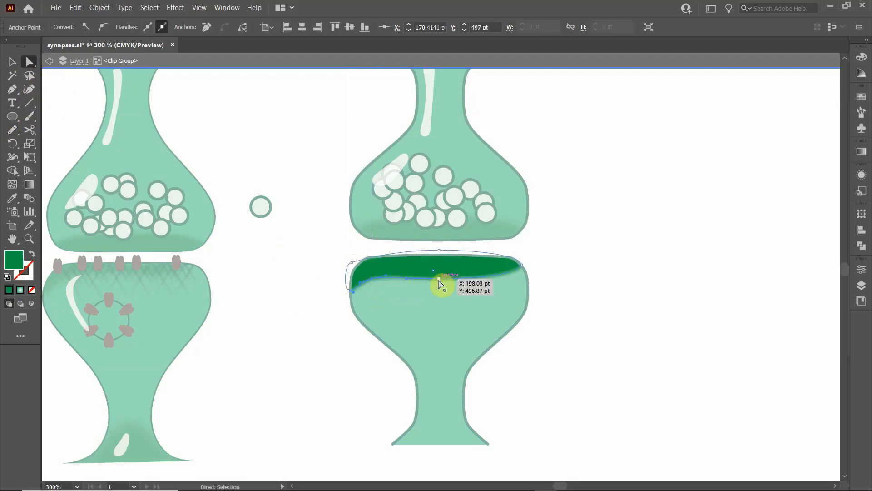
{"action": "left_click_drag", "start_coordinate": [439, 279], "coordinate": [478, 275]}
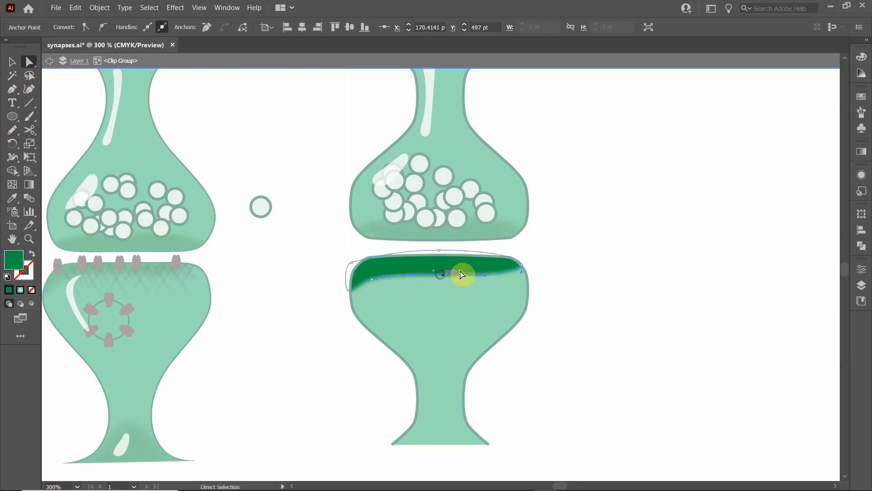
{"action": "left_click", "coordinate": [273, 316]}
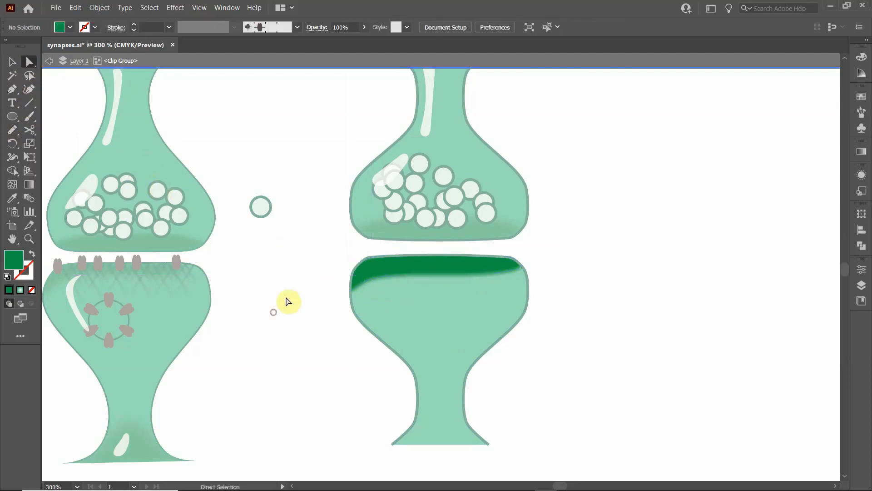
- Draw a closed freehand mound across the lower vase's flared base with the Pencil tool and fill it with dark green
{"action": "left_click", "coordinate": [13, 135]}
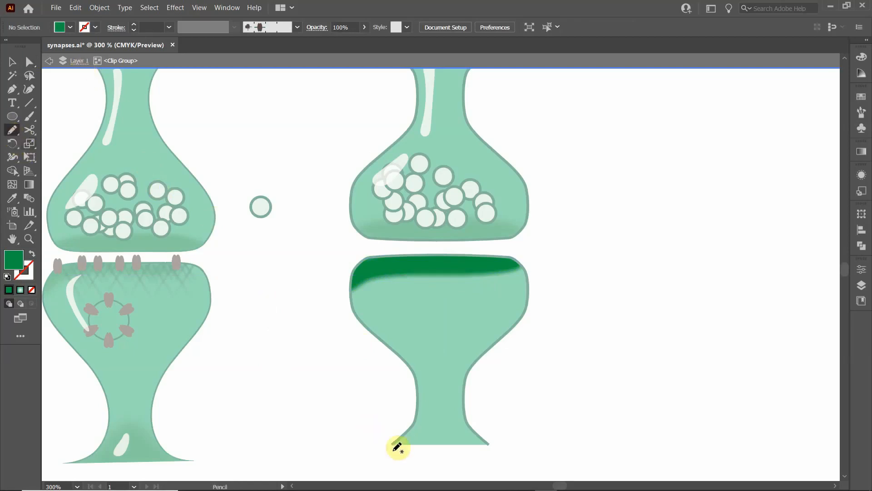
{"action": "mouse_move", "coordinate": [392, 450]}
{"action": "left_mouse_down"}
{"action": "mouse_move", "coordinate": [433, 417]}
{"action": "mouse_move", "coordinate": [452, 417]}
{"action": "mouse_move", "coordinate": [486, 453]}
{"action": "mouse_move", "coordinate": [394, 451]}
{"action": "left_mouse_up"}
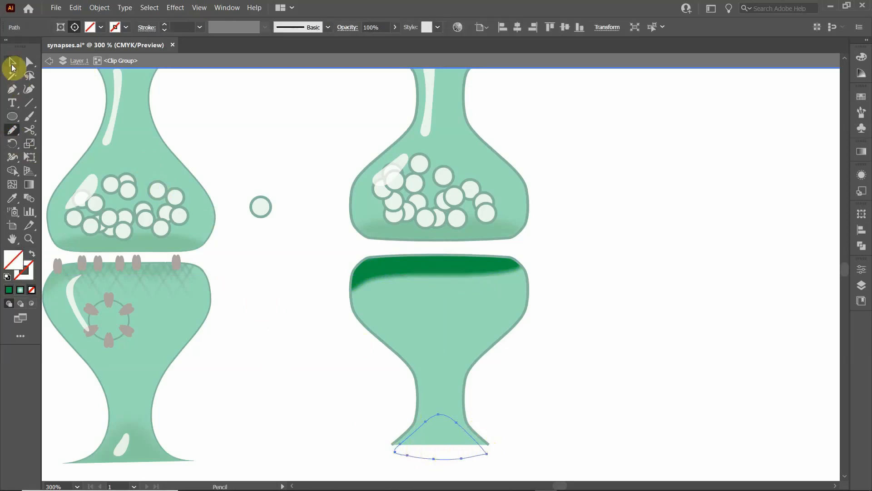
{"action": "left_click", "coordinate": [12, 62]}
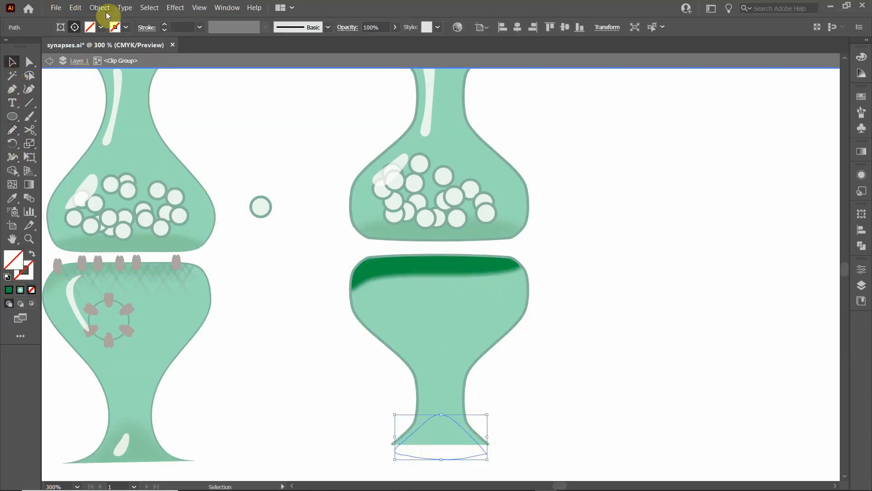
{"action": "left_click", "coordinate": [89, 27]}
{"action": "left_click", "coordinate": [48, 54]}
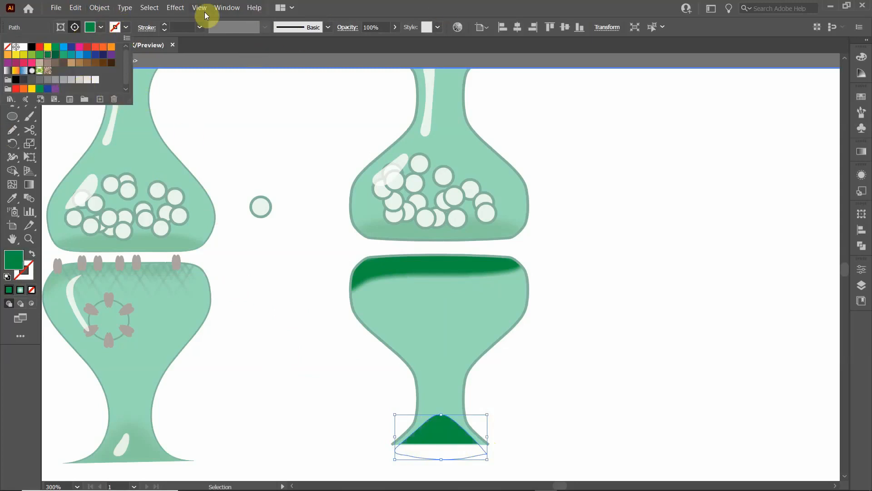
- Apply a Gaussian Blur with a radius of about 26.9 pixels to the base shading and leave isolation mode
{"action": "left_click", "coordinate": [177, 9]}
{"action": "left_click", "coordinate": [177, 8]}
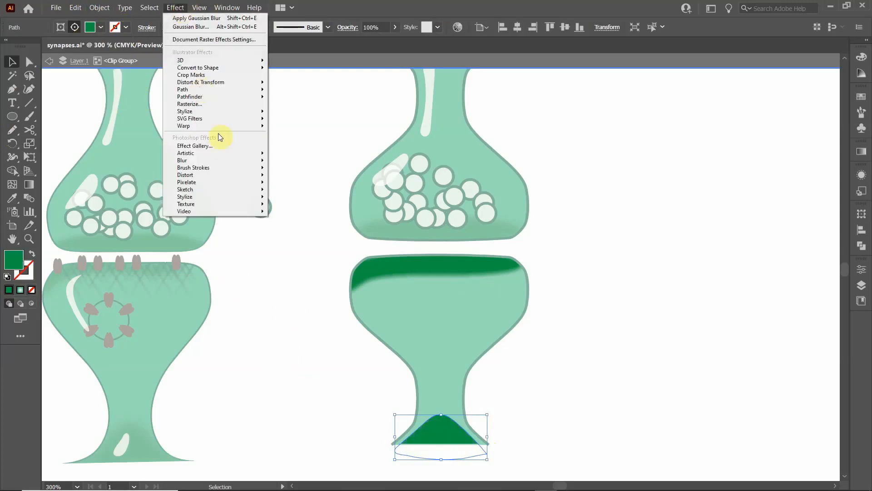
{"action": "mouse_move", "coordinate": [203, 160]}
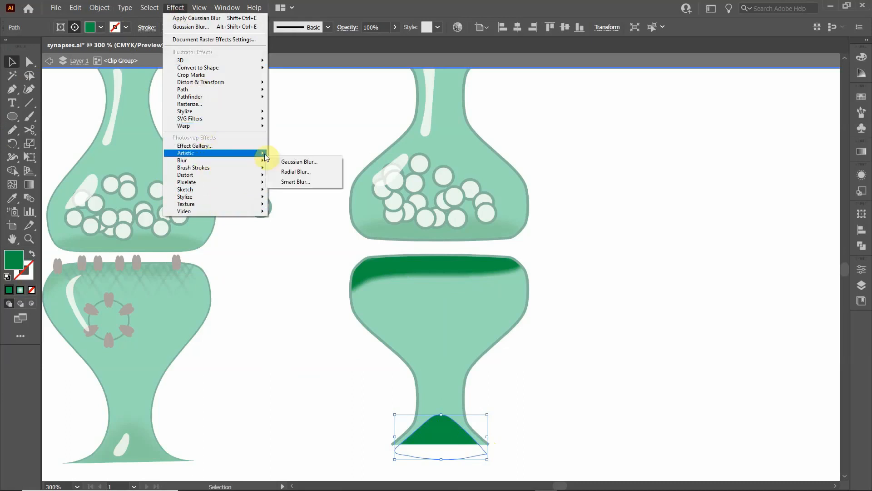
{"action": "left_click", "coordinate": [278, 161]}
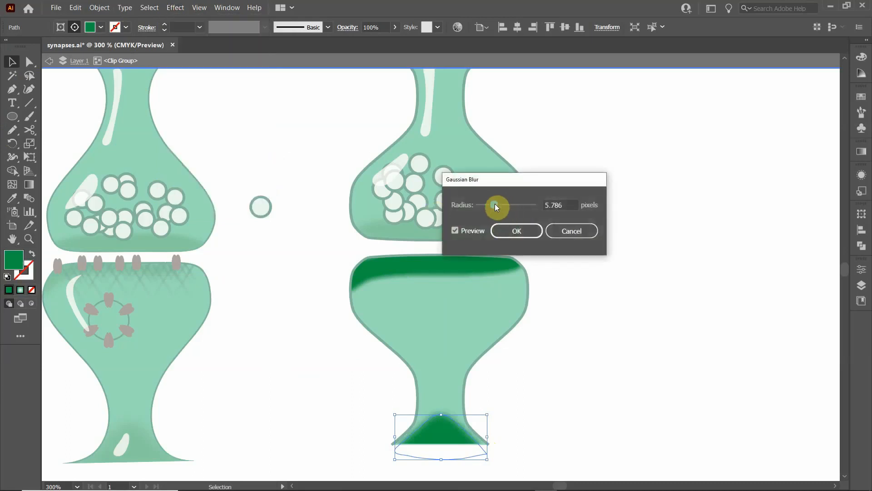
{"action": "left_click_drag", "start_coordinate": [500, 205], "coordinate": [508, 204]}
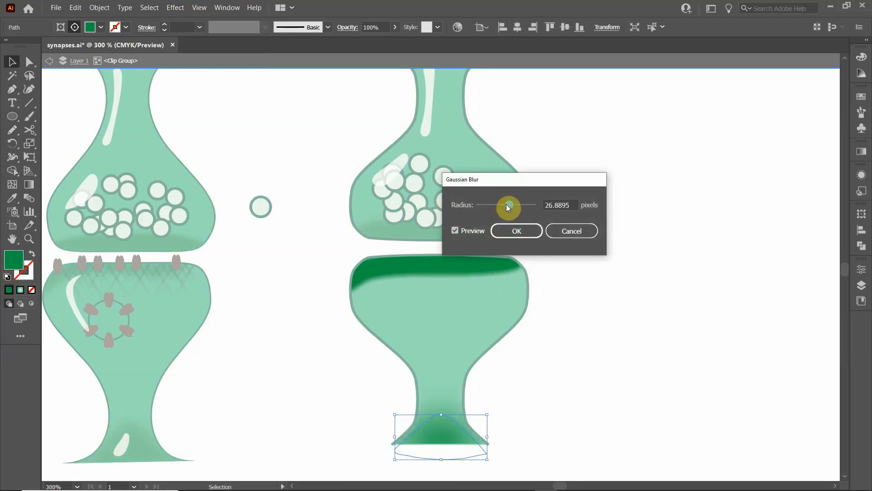
{"action": "left_click", "coordinate": [517, 233]}
{"action": "double_click", "coordinate": [308, 348]}
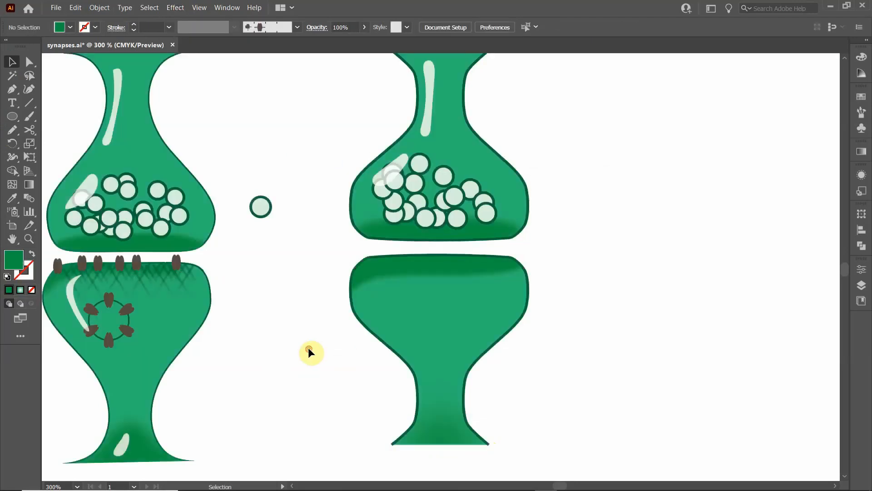
- Isolate the lower vase's rim shading, set its existing Gaussian Blur radius to about 14.7 pixels, and leave isolation mode
{"action": "left_click", "coordinate": [381, 266]}
{"action": "double_click", "coordinate": [389, 268]}
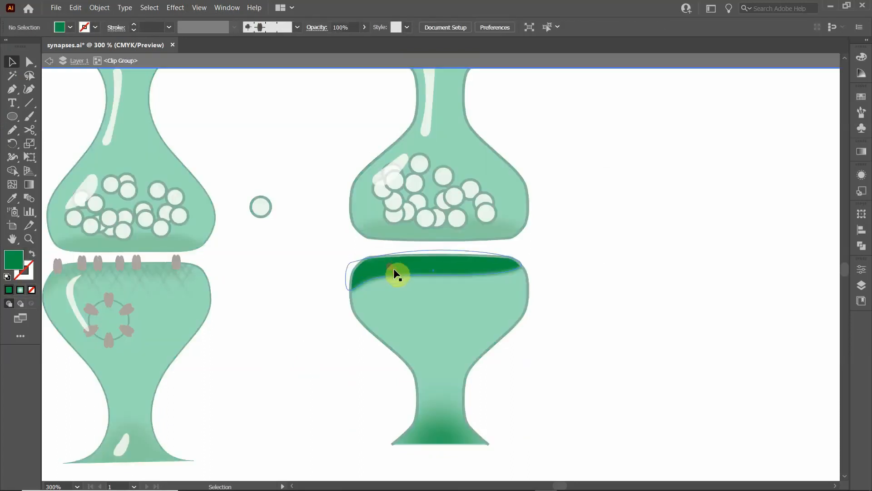
{"action": "left_click", "coordinate": [175, 7]}
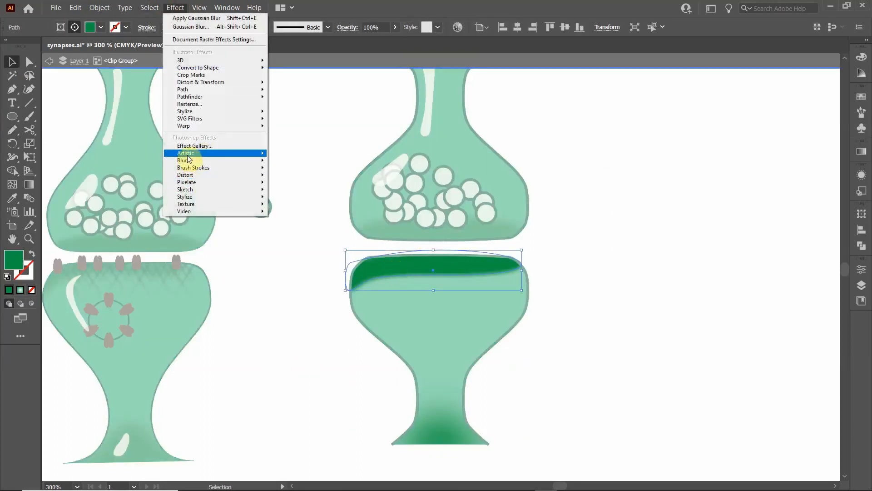
{"action": "mouse_move", "coordinate": [190, 163]}
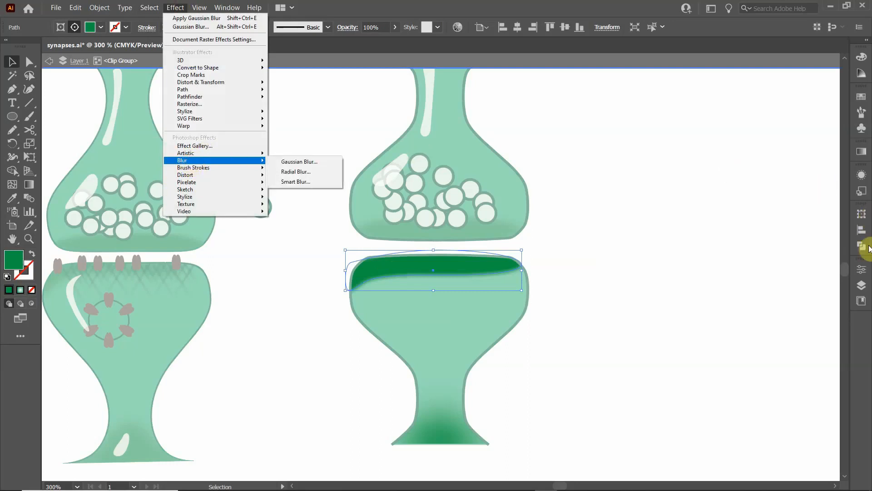
{"action": "left_click", "coordinate": [862, 176]}
{"action": "left_click", "coordinate": [862, 175]}
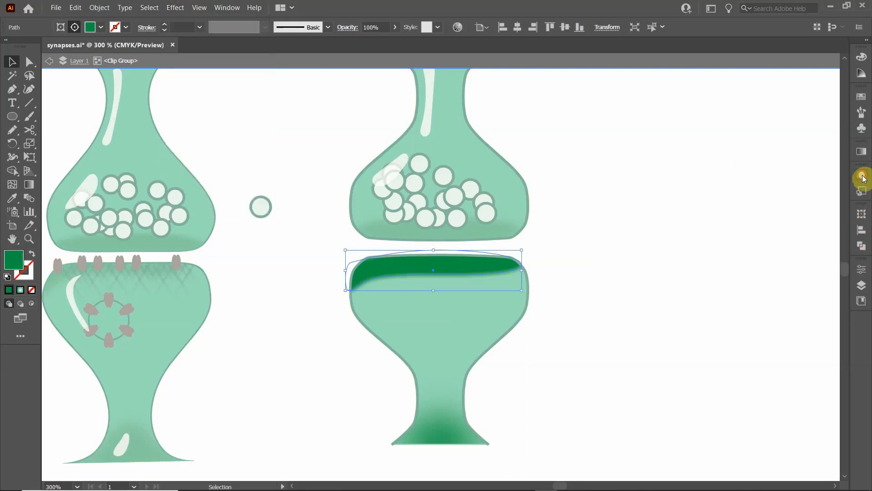
{"action": "left_click", "coordinate": [862, 176]}
{"action": "scroll", "coordinate": [798, 221], "scroll_direction": "down", "scroll_amount": 3}
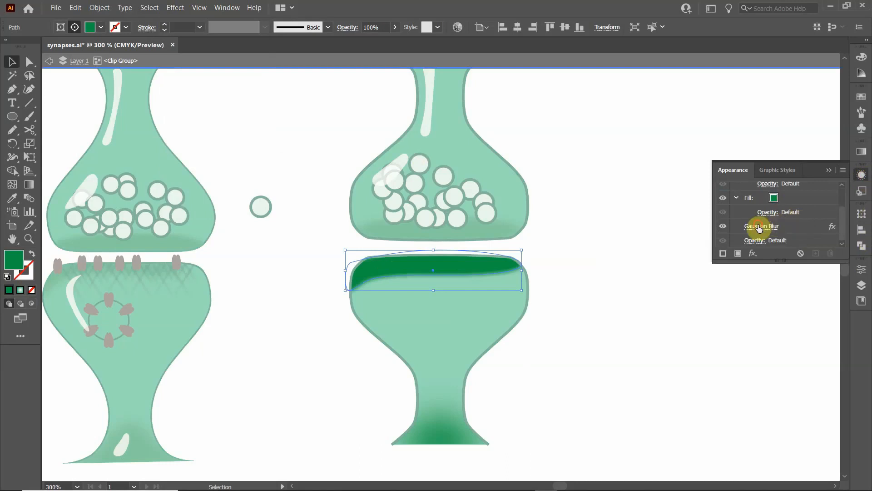
{"action": "left_click", "coordinate": [773, 226]}
{"action": "left_click_drag", "start_coordinate": [495, 205], "coordinate": [507, 203]}
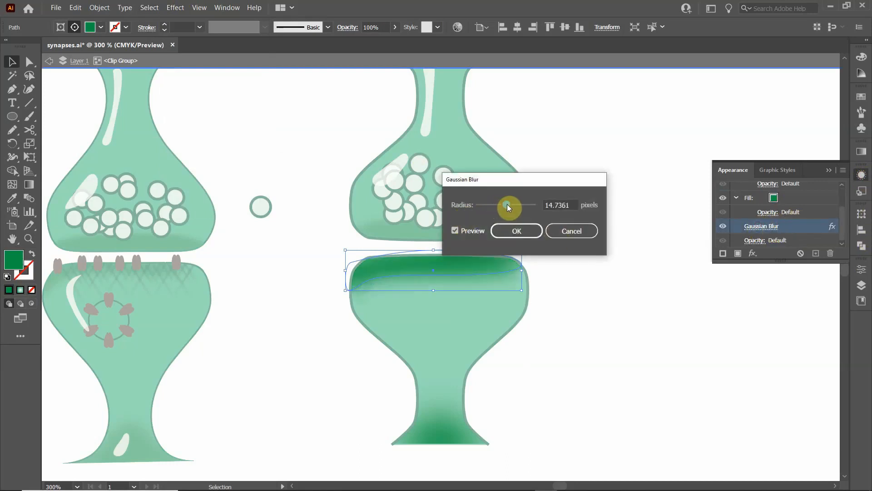
{"action": "left_click", "coordinate": [517, 230]}
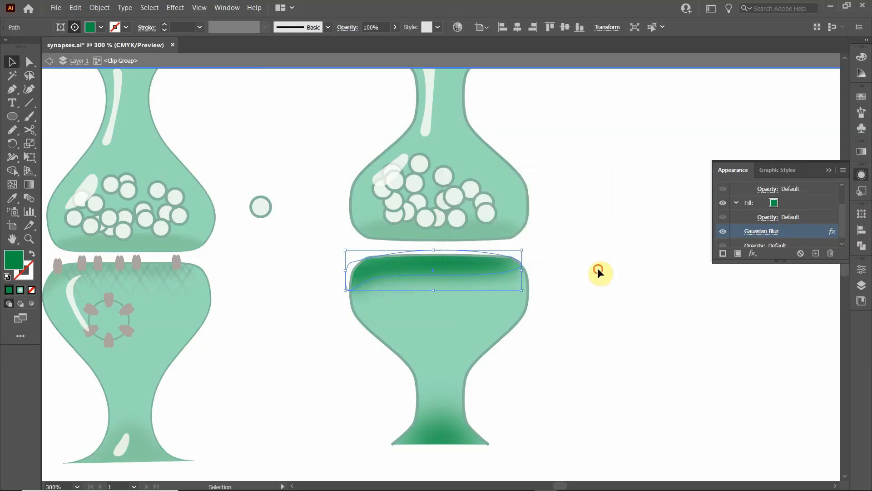
{"action": "left_click", "coordinate": [597, 268]}
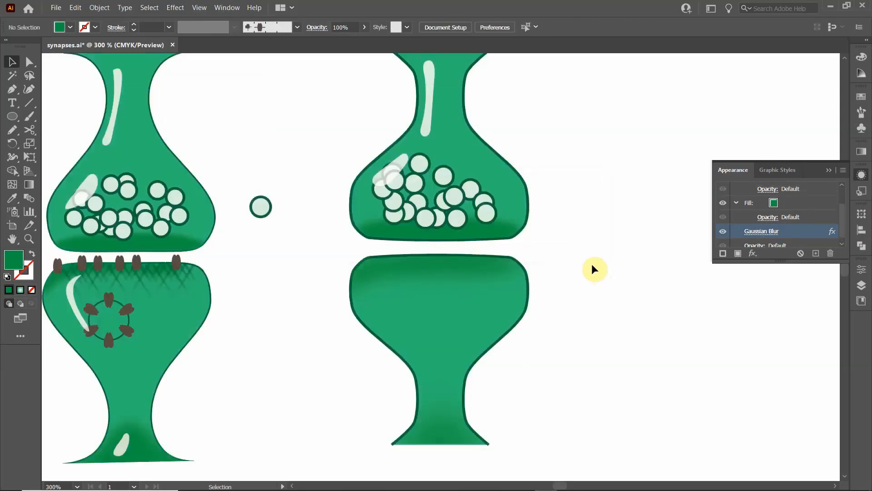
- Edit the rim shading's Gaussian Blur in isolation mode, setting the radius to about 9.1 pixels, and exit isolation
{"action": "double_click", "coordinate": [394, 273]}
{"action": "left_click", "coordinate": [394, 270]}
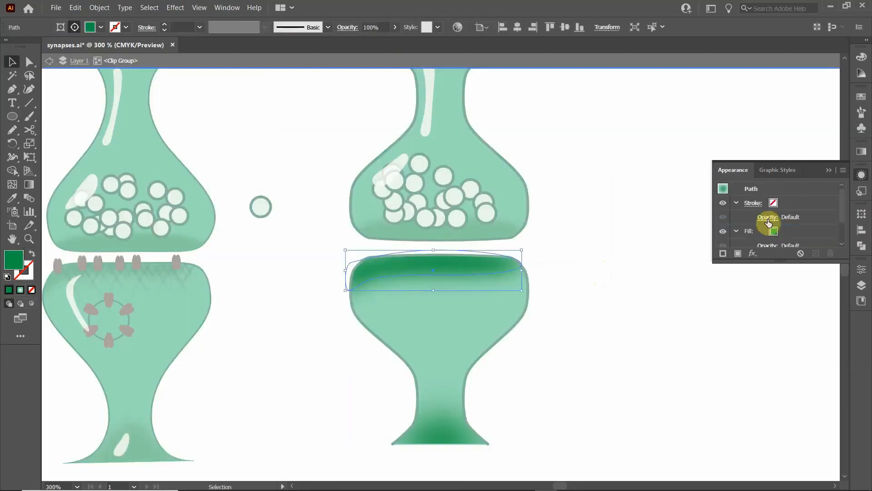
{"action": "scroll", "coordinate": [755, 230], "scroll_direction": "down", "scroll_amount": 2}
{"action": "left_click", "coordinate": [756, 228]}
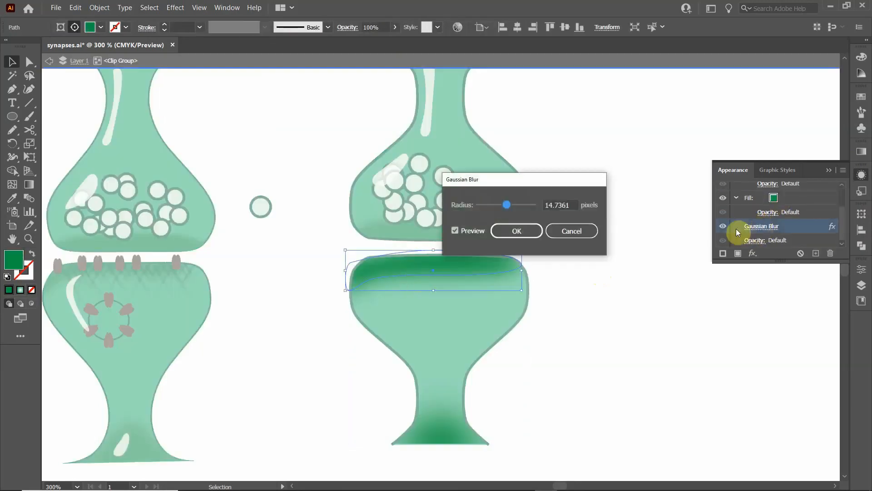
{"action": "left_click_drag", "start_coordinate": [498, 202], "coordinate": [502, 204]}
{"action": "left_click", "coordinate": [518, 232]}
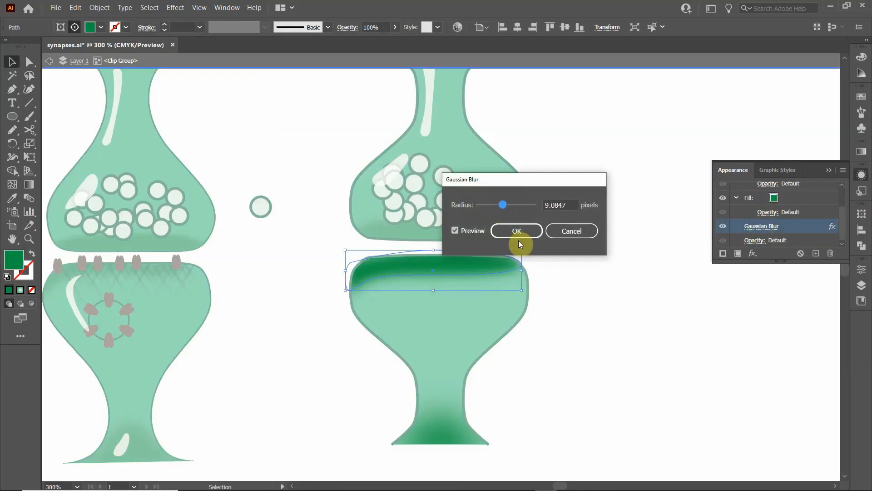
{"action": "double_click", "coordinate": [566, 238]}
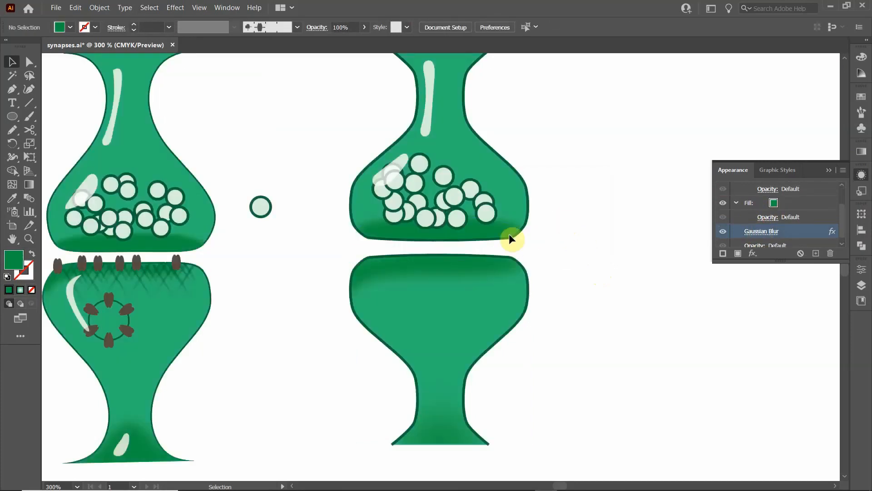
{"action": "left_click_drag", "start_coordinate": [234, 278], "coordinate": [248, 256]}
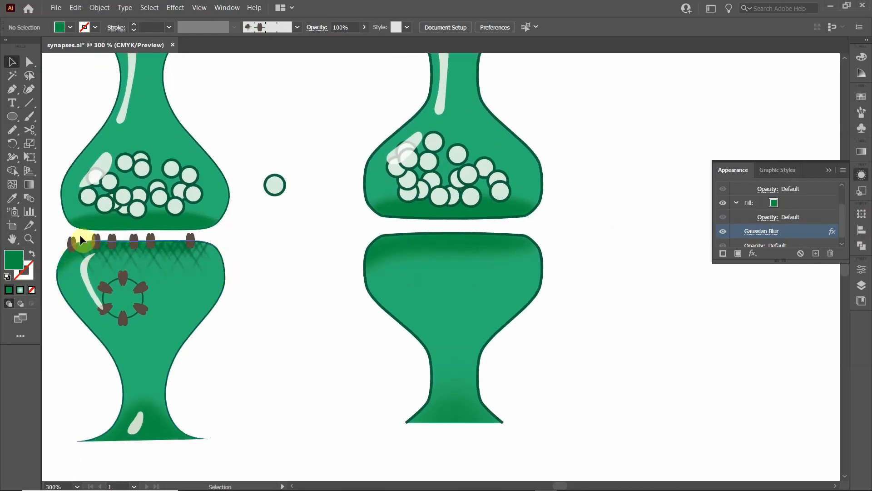
- Draw a small, narrow upright ellipse between the two synapses and fill it with the darkest brown swatch
{"action": "left_click", "coordinate": [14, 116]}
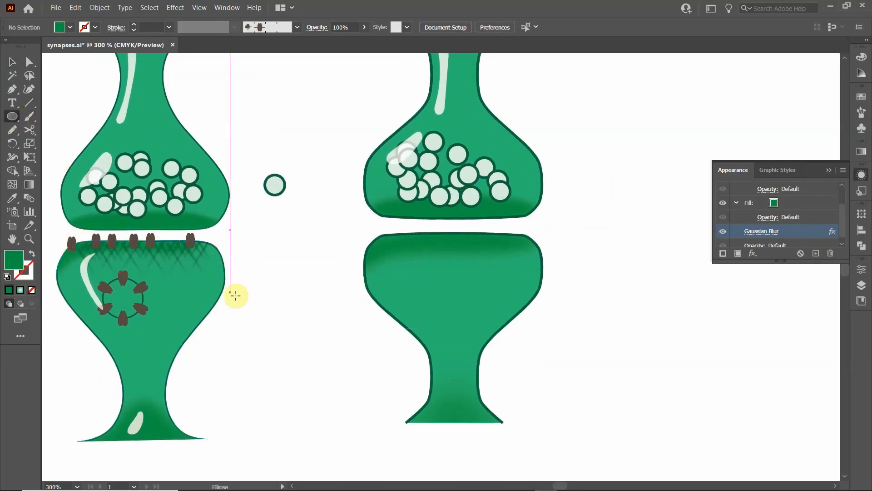
{"action": "left_click_drag", "start_coordinate": [269, 274], "coordinate": [274, 295]}
{"action": "scroll", "coordinate": [275, 294], "scroll_direction": "up", "scroll_amount": 4}
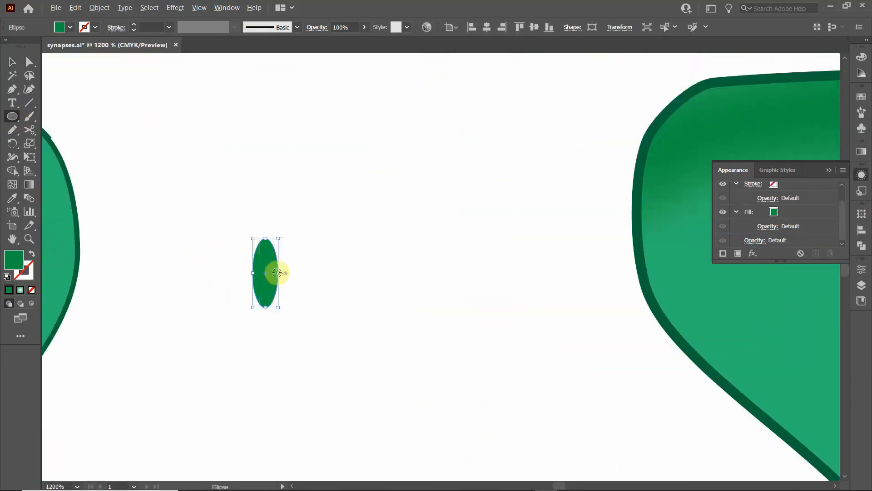
{"action": "left_click", "coordinate": [71, 27]}
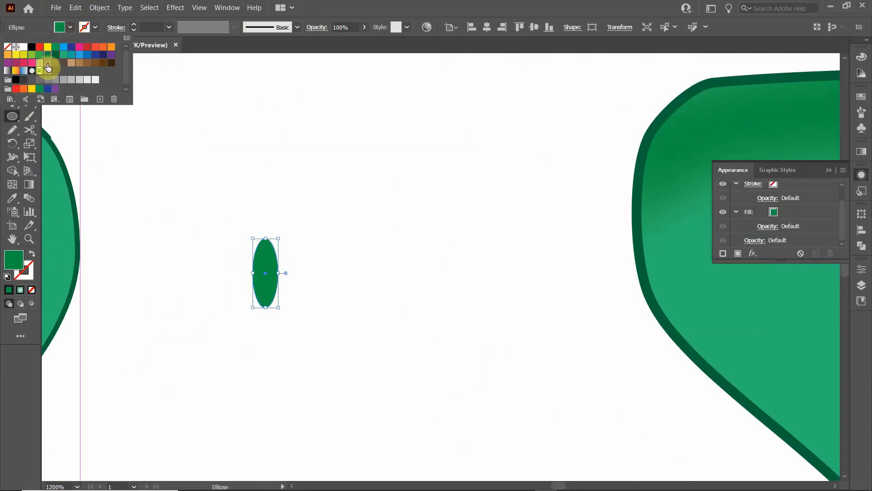
{"action": "left_click", "coordinate": [103, 62]}
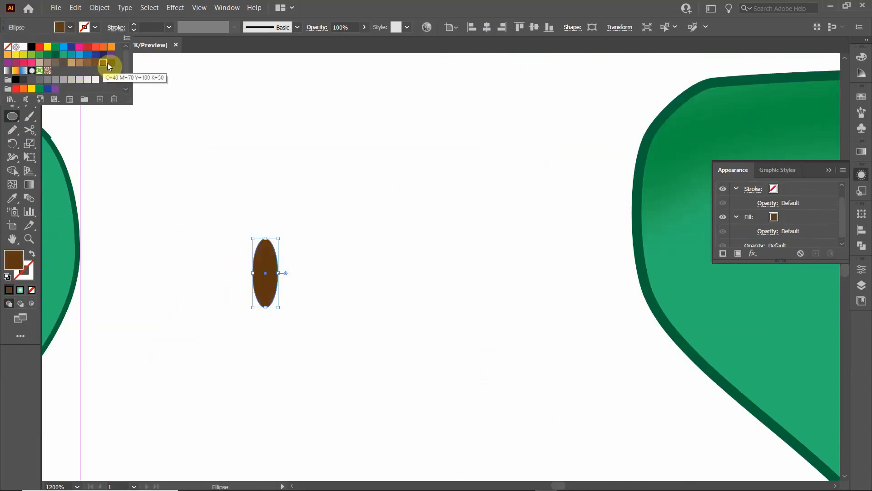
{"action": "left_click", "coordinate": [111, 63]}
- Duplicate the brown ellipse sideways so the two copies partly overlap as a receptor shape, and deselect it
{"action": "left_click", "coordinate": [12, 61]}
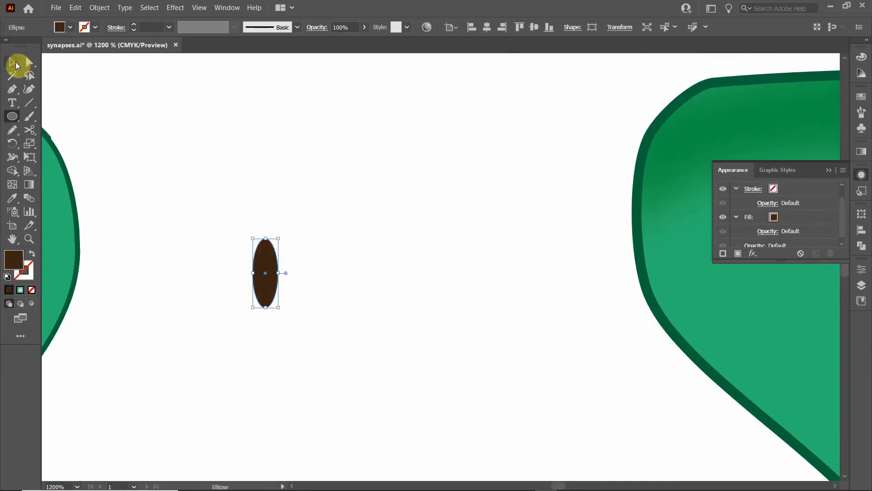
{"action": "left_click", "coordinate": [277, 196]}
{"action": "mouse_move", "coordinate": [266, 272]}
{"action": "left_mouse_down"}
{"action": "mouse_move", "coordinate": [273, 267]}
{"action": "mouse_move", "coordinate": [259, 269]}
{"action": "mouse_move", "coordinate": [278, 273]}
{"action": "left_mouse_up"}
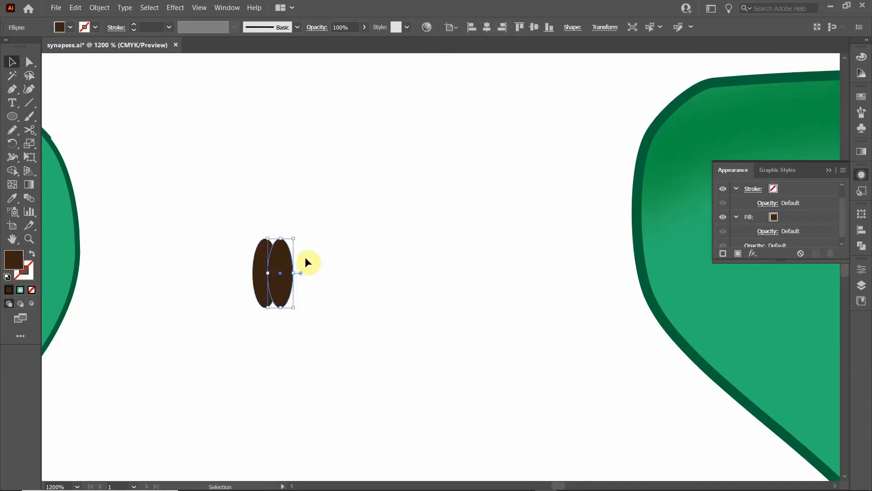
{"action": "left_click", "coordinate": [229, 263]}
{"action": "scroll", "coordinate": [287, 310], "scroll_direction": "down", "scroll_amount": 5}
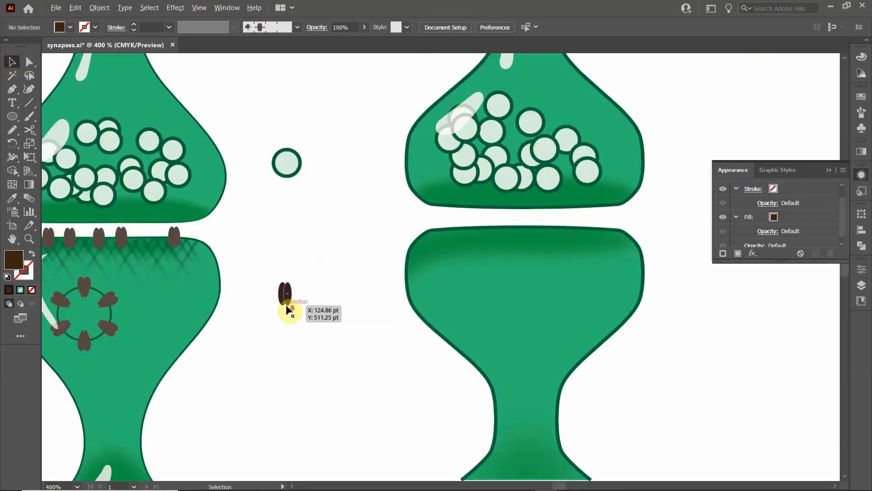
{"action": "scroll", "coordinate": [287, 297], "scroll_direction": "up", "scroll_amount": 4}
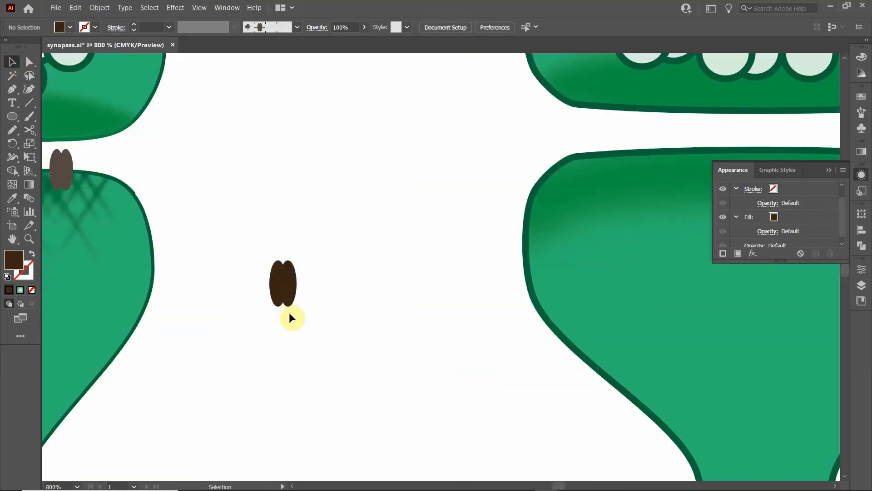
- Create a pattern brush from the two overlapping brown ellipses, keeping the default pattern brush options
{"action": "left_click_drag", "start_coordinate": [236, 221], "coordinate": [318, 349]}
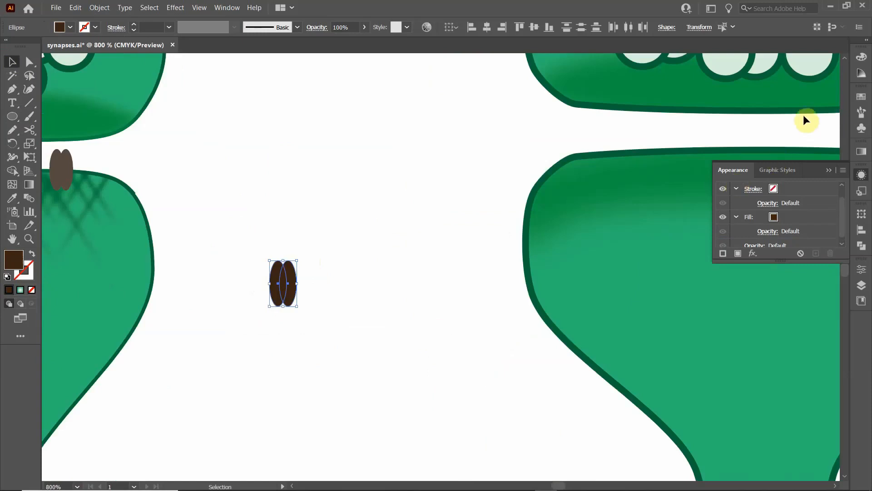
{"action": "left_click", "coordinate": [862, 112]}
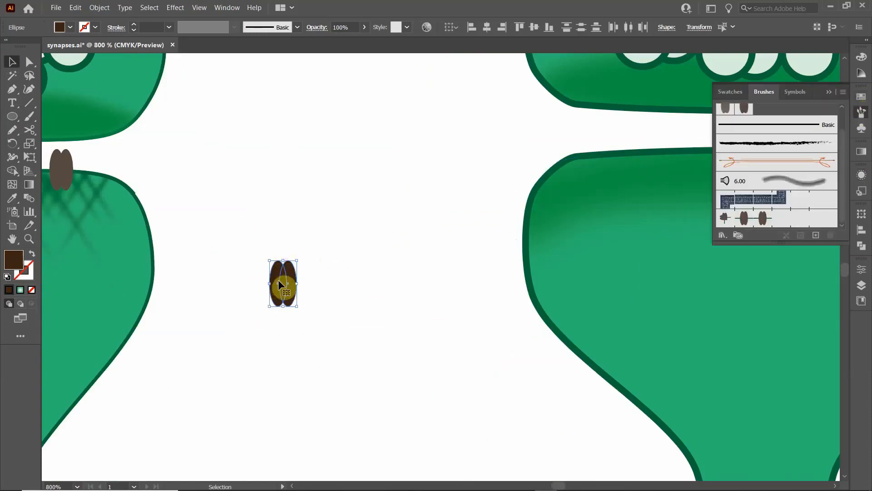
{"action": "mouse_move", "coordinate": [279, 285]}
{"action": "left_mouse_down"}
{"action": "mouse_move", "coordinate": [628, 201]}
{"action": "mouse_move", "coordinate": [746, 150]}
{"action": "mouse_move", "coordinate": [781, 111]}
{"action": "left_mouse_up"}
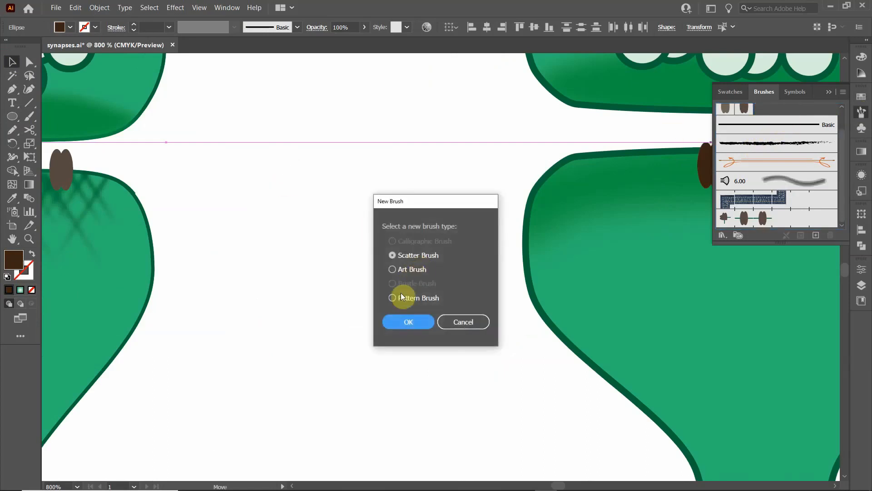
{"action": "left_click", "coordinate": [467, 326]}
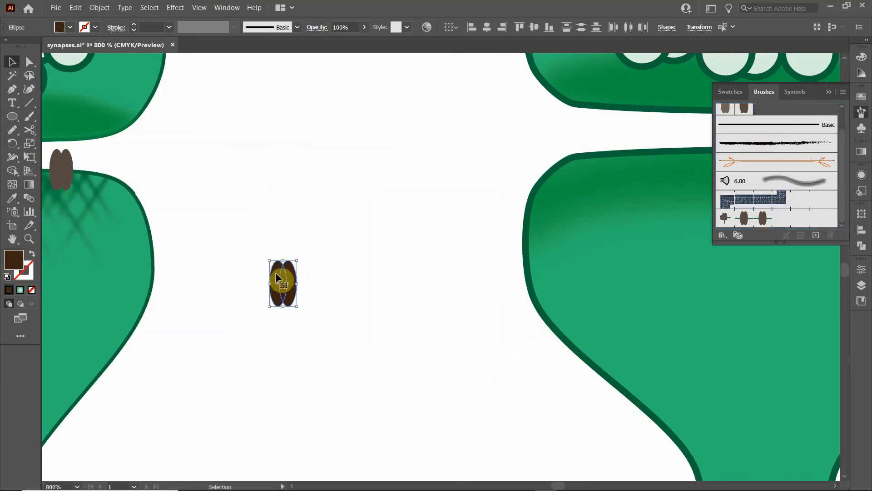
{"action": "mouse_move", "coordinate": [275, 271]}
{"action": "left_mouse_down"}
{"action": "mouse_move", "coordinate": [814, 143]}
{"action": "mouse_move", "coordinate": [818, 127]}
{"action": "mouse_move", "coordinate": [806, 115]}
{"action": "left_mouse_up"}
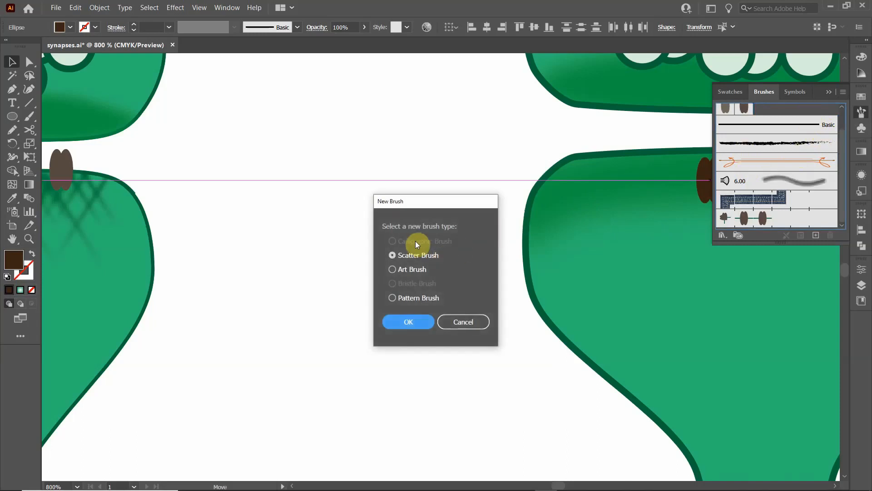
{"action": "left_click", "coordinate": [421, 321]}
{"action": "left_click", "coordinate": [393, 298]}
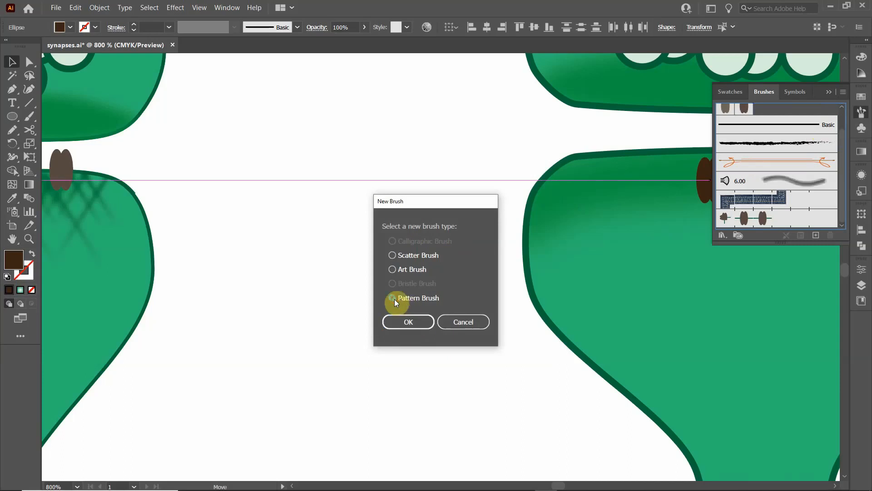
{"action": "left_click", "coordinate": [416, 319]}
{"action": "left_click", "coordinate": [525, 392]}
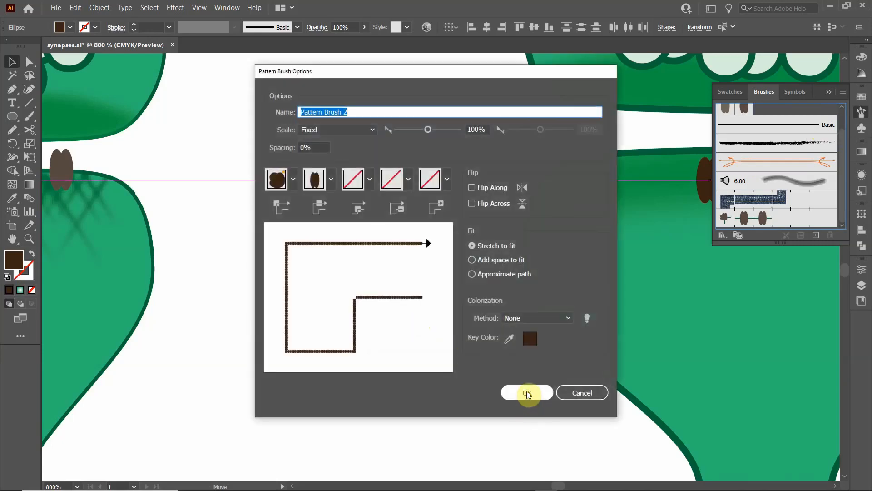
- Draw a straight line across the lower vase's rim, from one upper corner to the other
{"action": "left_click_drag", "start_coordinate": [483, 261], "coordinate": [191, 332]}
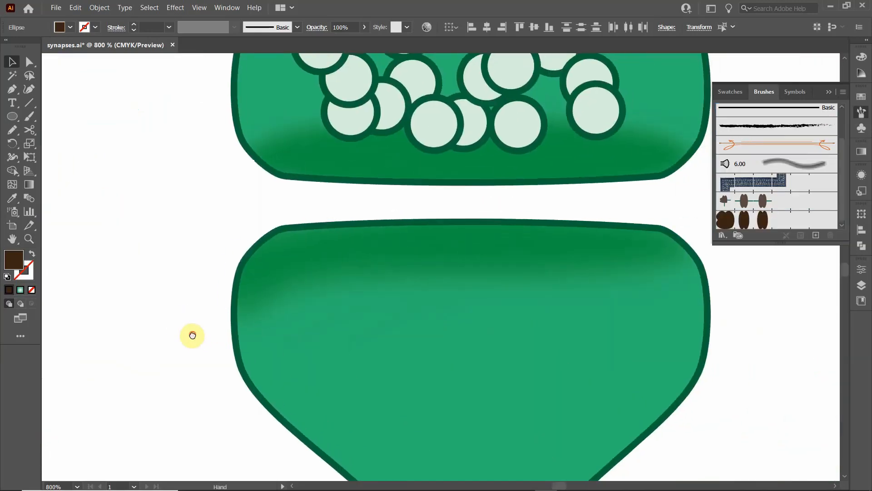
{"action": "left_click", "coordinate": [28, 103]}
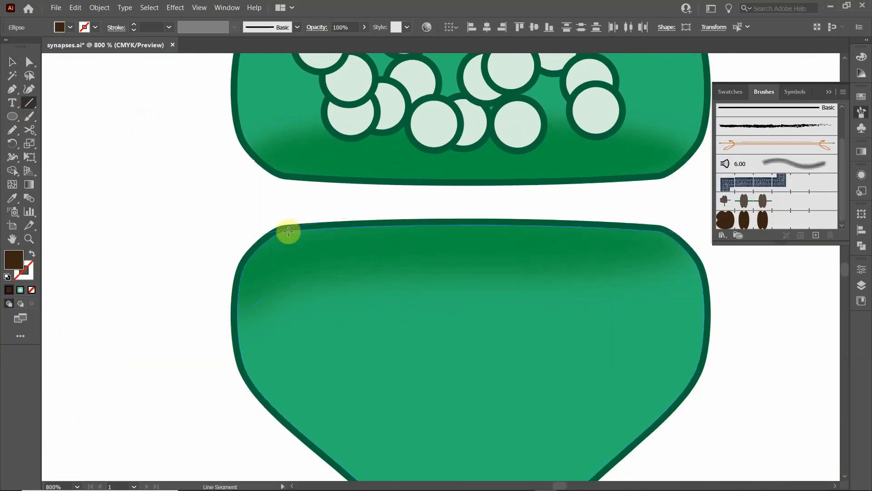
{"action": "left_click_drag", "start_coordinate": [283, 227], "coordinate": [656, 228]}
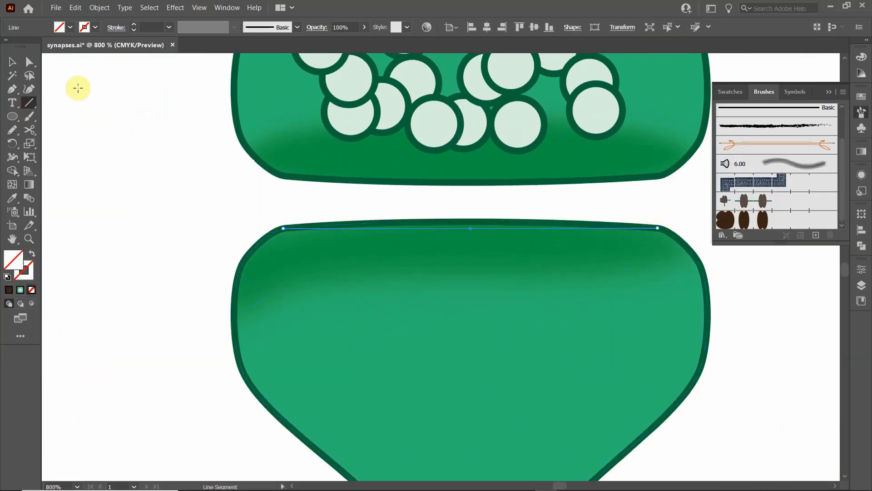
- Convert both end anchors of the rim line to smooth and adjust their handles so it arcs along the vase's upper edge
{"action": "left_click", "coordinate": [29, 61]}
{"action": "left_click", "coordinate": [284, 230]}
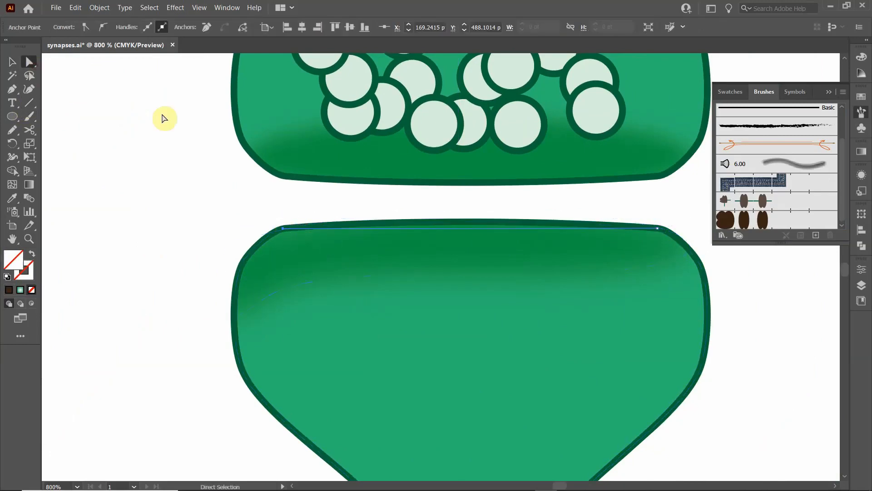
{"action": "left_click", "coordinate": [103, 27]}
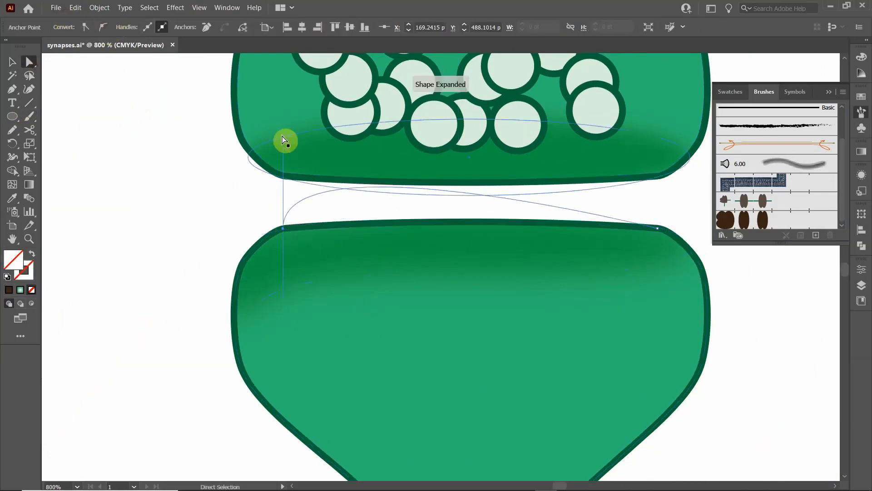
{"action": "left_click_drag", "start_coordinate": [284, 136], "coordinate": [359, 209]}
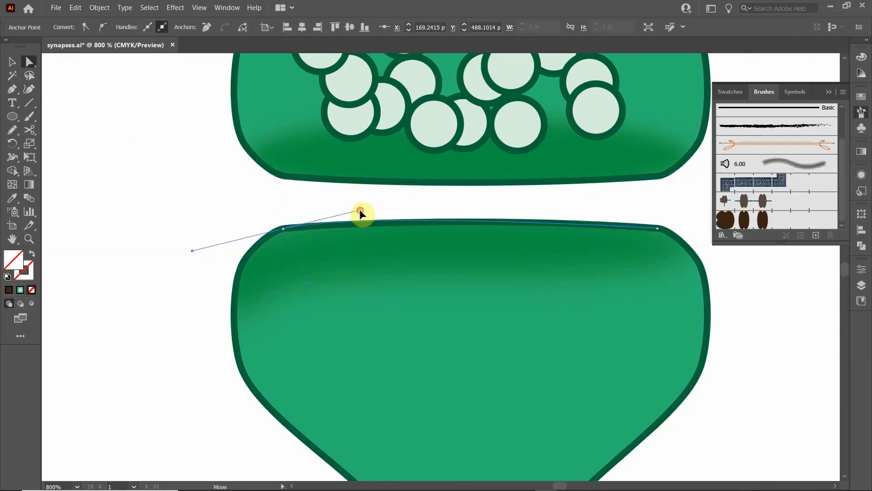
{"action": "left_click", "coordinate": [658, 228]}
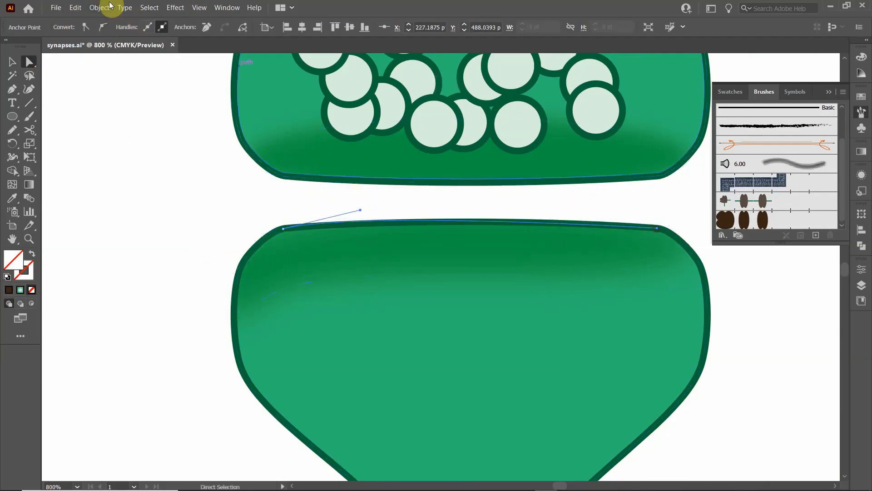
{"action": "left_click", "coordinate": [103, 27]}
{"action": "left_click_drag", "start_coordinate": [657, 136], "coordinate": [571, 218]}
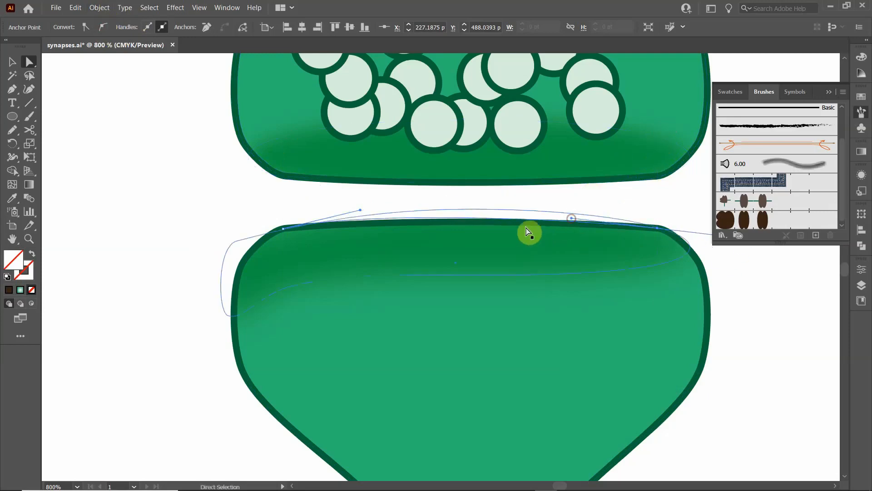
- Apply the new dark brown pattern brush to the rim curve, set its spacing to 100%, and update the existing stroke
{"action": "left_click", "coordinate": [767, 221]}
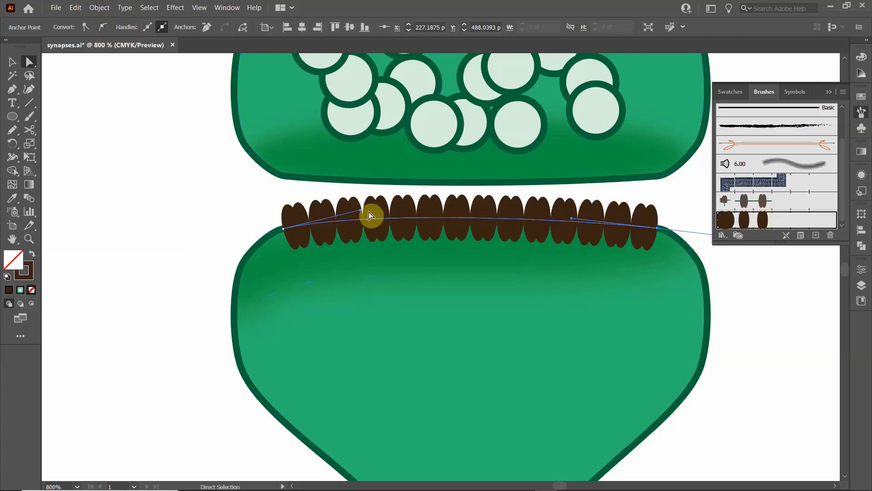
{"action": "double_click", "coordinate": [746, 222]}
{"action": "left_click", "coordinate": [579, 391]}
{"action": "double_click", "coordinate": [784, 221]}
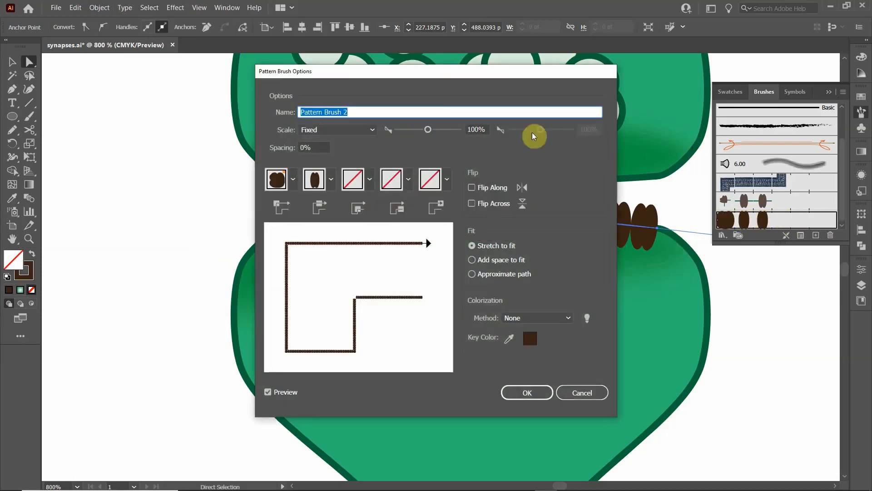
{"action": "left_click_drag", "start_coordinate": [428, 80], "coordinate": [236, 90]}
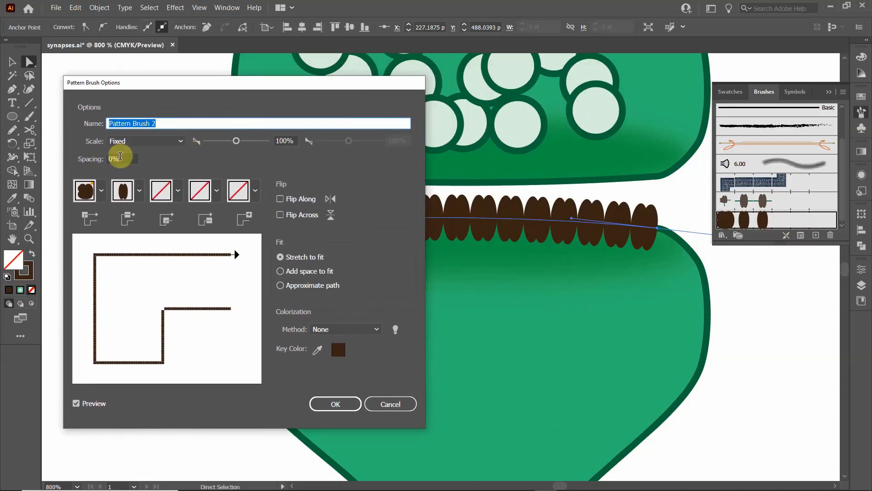
{"action": "left_click", "coordinate": [123, 158]}
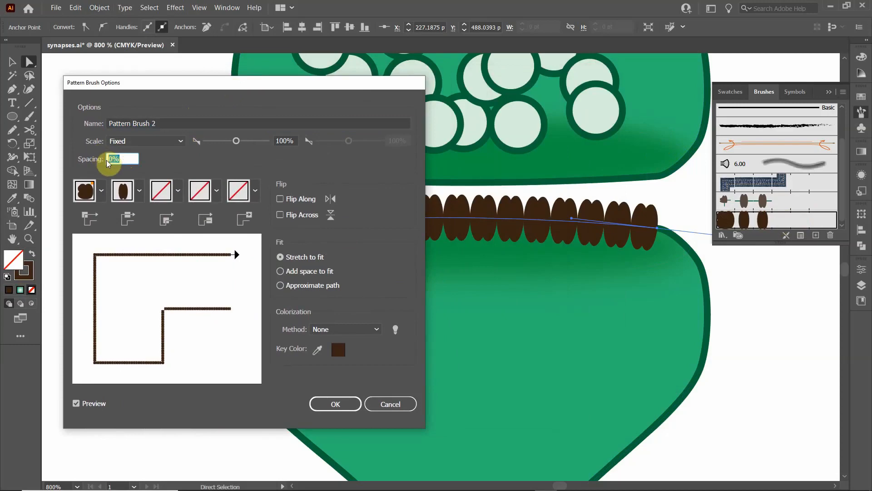
{"action": "type", "text": "100"}
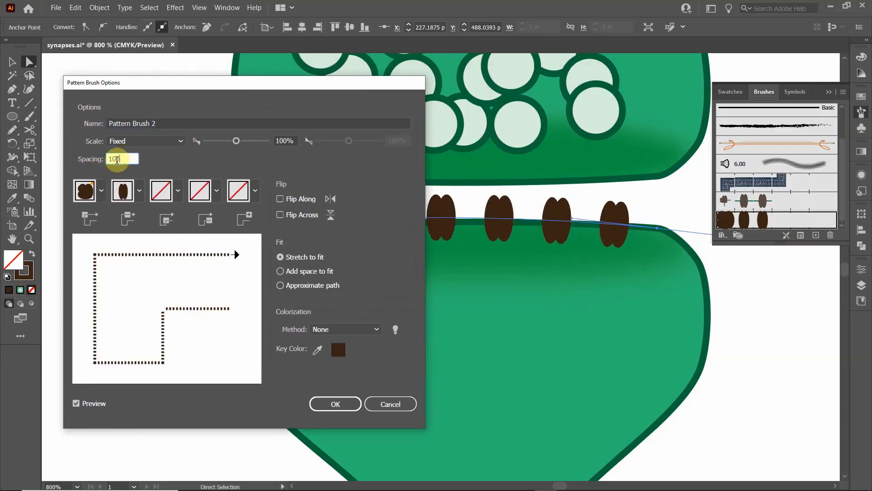
{"action": "left_click", "coordinate": [335, 404]}
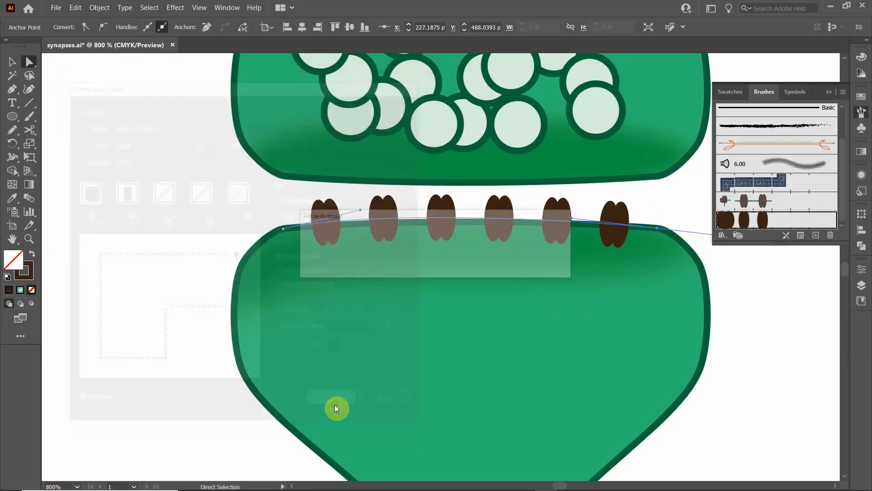
{"action": "left_click", "coordinate": [427, 265]}
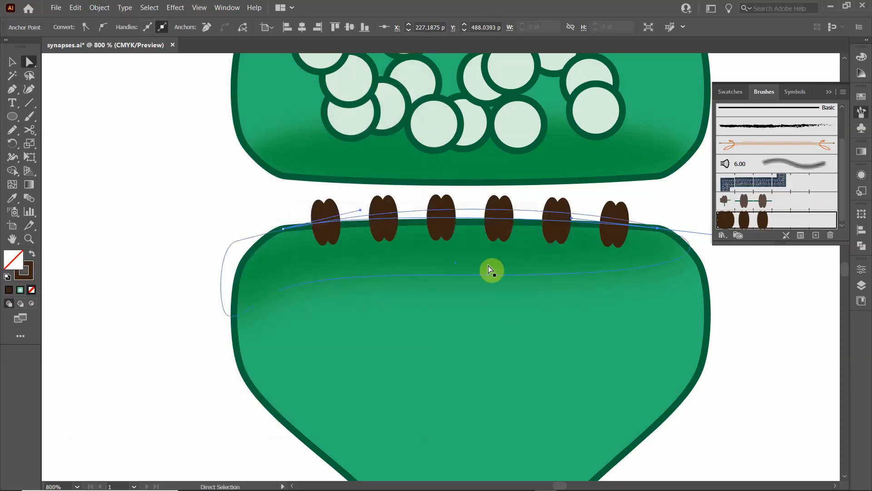
{"action": "left_click", "coordinate": [14, 67]}
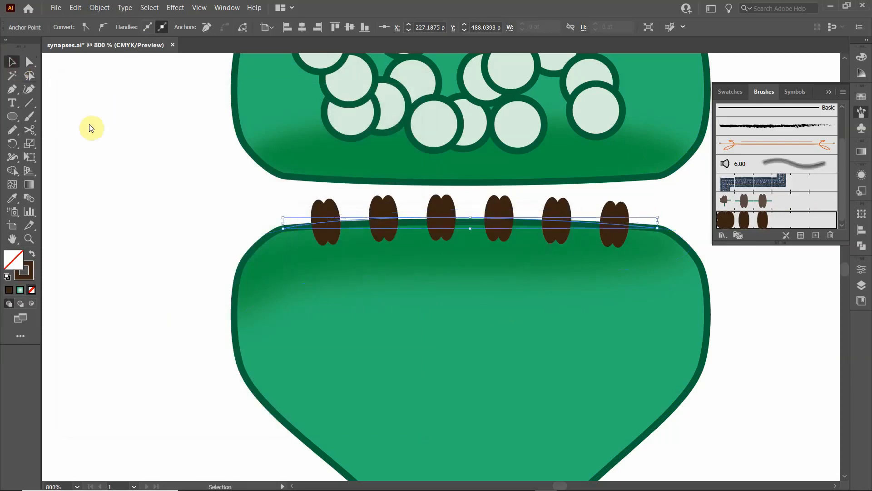
{"action": "left_click", "coordinate": [189, 237]}
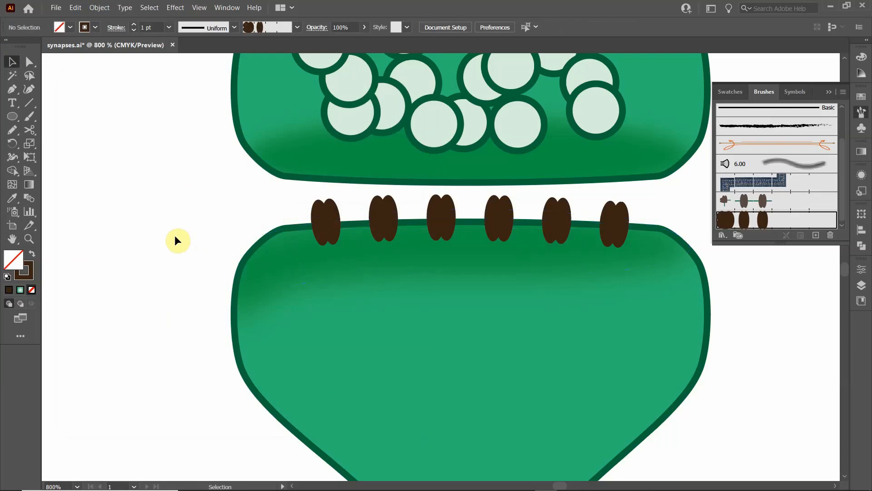
- Open the shading clip group of the right-hand synapse's lower vase in isolation mode
{"action": "scroll", "coordinate": [175, 236], "scroll_direction": "down", "scroll_amount": 3}
{"action": "left_click_drag", "start_coordinate": [175, 240], "coordinate": [375, 248]}
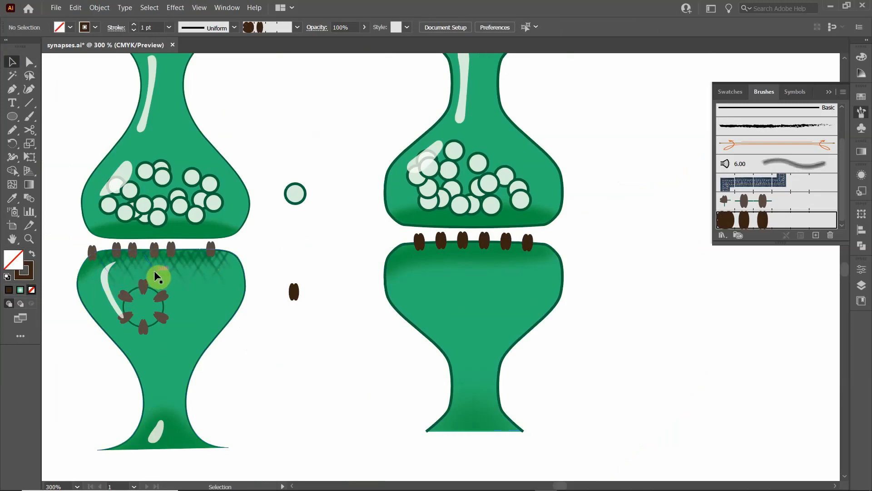
{"action": "double_click", "coordinate": [398, 260]}
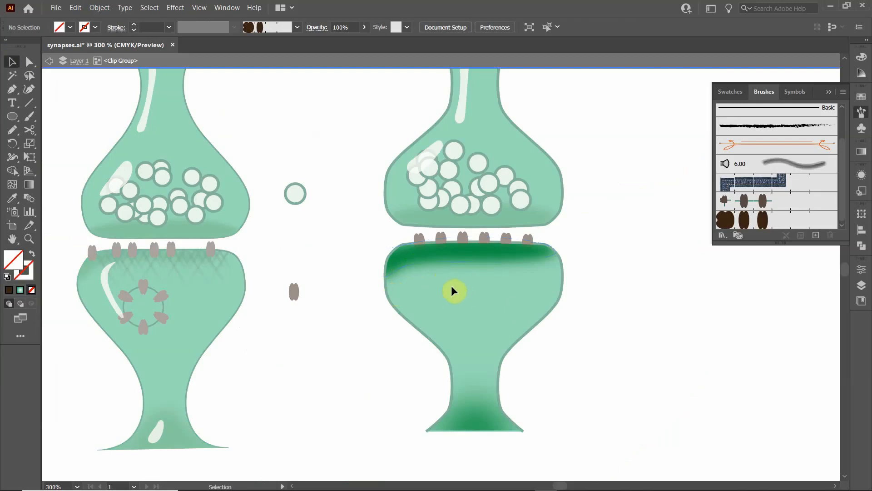
{"action": "scroll", "coordinate": [451, 285], "scroll_direction": "up", "scroll_amount": 2}
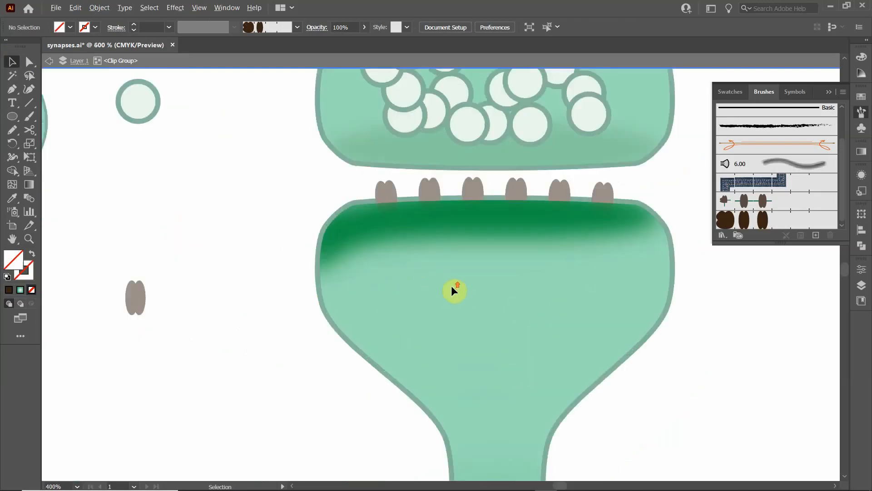
- Draw a short diagonal line with a green 1 pt stroke, running from the lower vase's rim down to the left
{"action": "left_click", "coordinate": [26, 108]}
{"action": "left_click", "coordinate": [89, 28]}
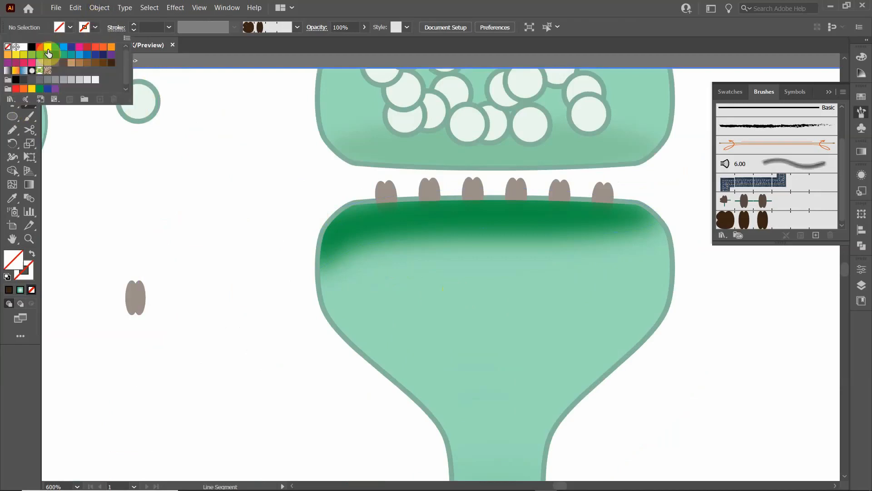
{"action": "left_click", "coordinate": [48, 55]}
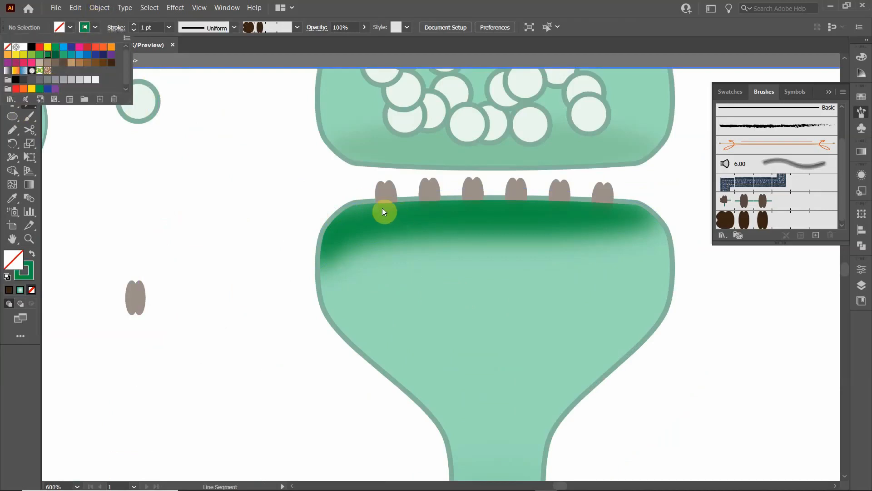
{"action": "left_click", "coordinate": [42, 26]}
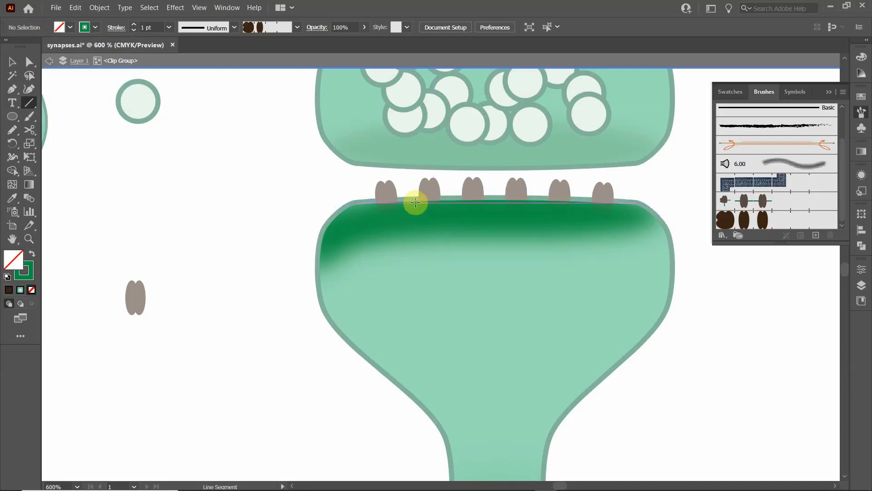
{"action": "left_click_drag", "start_coordinate": [415, 203], "coordinate": [361, 256]}
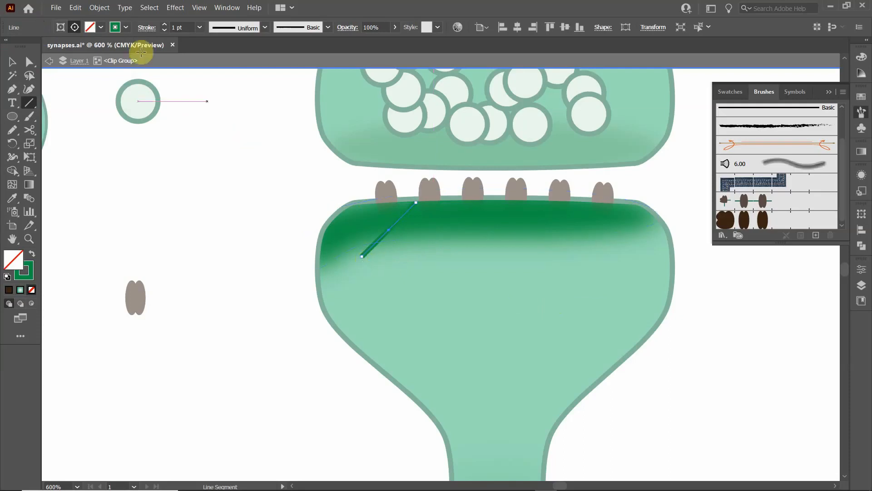
- Change the diagonal line's stroke to a darker green swatch
{"action": "left_click", "coordinate": [126, 27]}
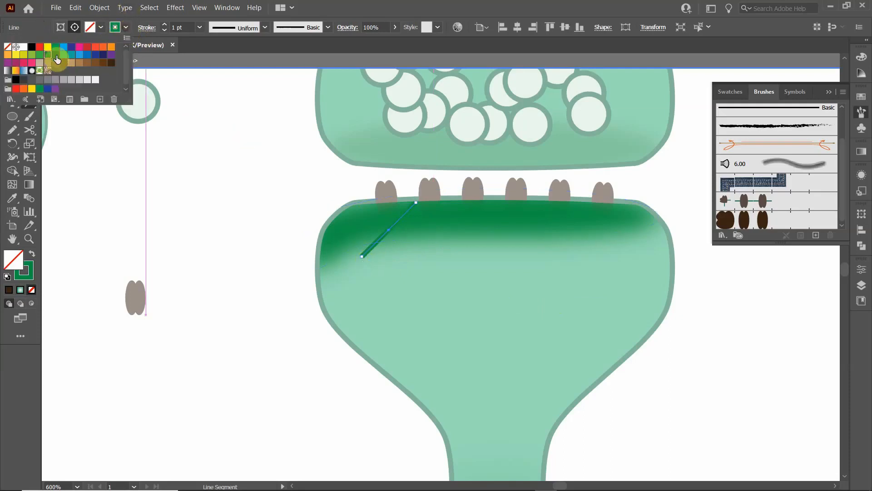
{"action": "left_click", "coordinate": [55, 55]}
{"action": "left_click", "coordinate": [34, 25]}
{"action": "left_click", "coordinate": [8, 68]}
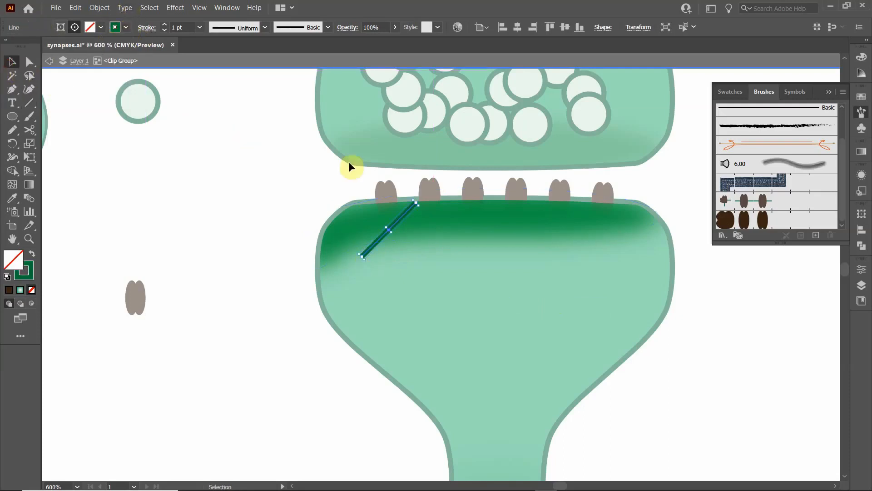
- Duplicate the diagonal line along the rim to form a row of six parallel lines
{"action": "left_click", "coordinate": [382, 234]}
{"action": "left_click_drag", "start_coordinate": [400, 221], "coordinate": [533, 227]}
{"action": "left_click_drag", "start_coordinate": [533, 227], "coordinate": [617, 231]}
{"action": "left_click", "coordinate": [247, 241]}
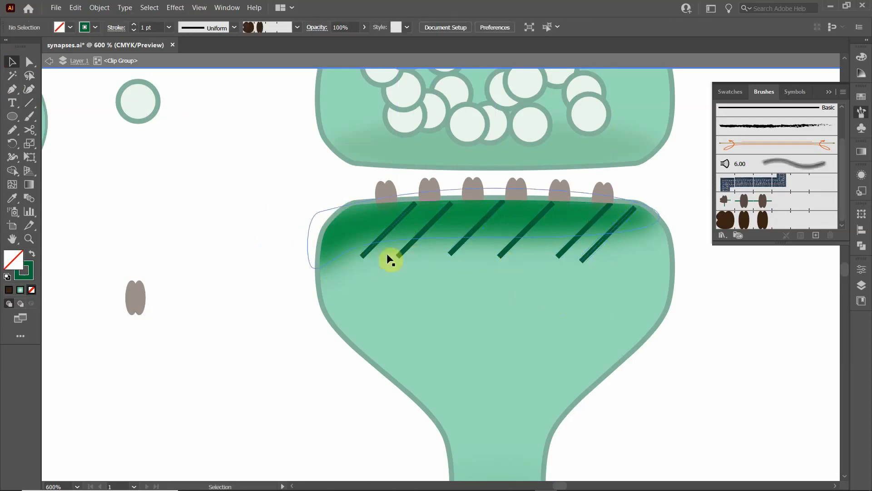
- Select all six diagonal lines without the shading shape, and place a copy of them slightly down and to the left
{"action": "left_click", "coordinate": [366, 255]}
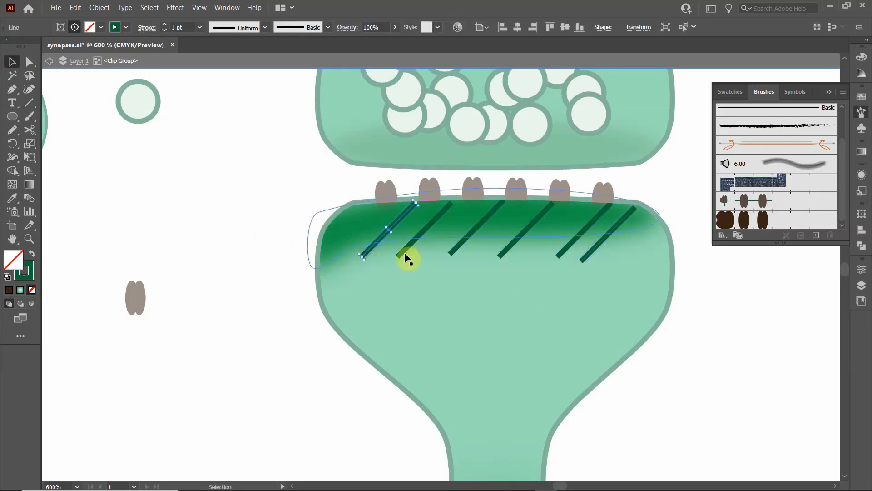
{"action": "left_click", "coordinate": [404, 252], "text": "shift"}
{"action": "left_click", "coordinate": [453, 249], "text": "shift"}
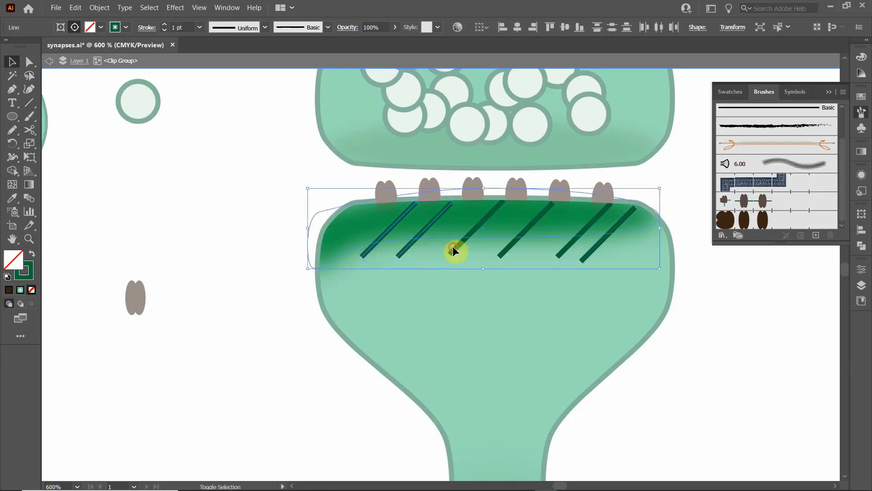
{"action": "left_click", "coordinate": [454, 248], "text": "shift"}
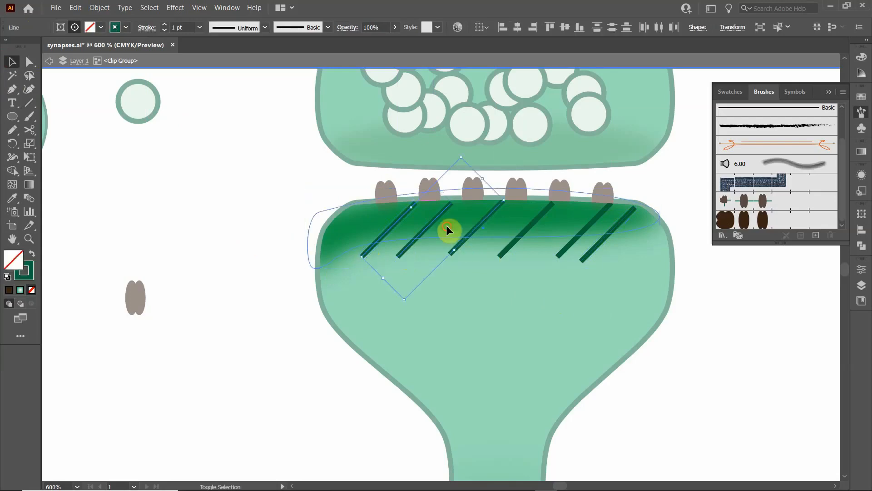
{"action": "left_click", "coordinate": [512, 247], "text": "shift"}
{"action": "left_click", "coordinate": [569, 249], "text": "shift"}
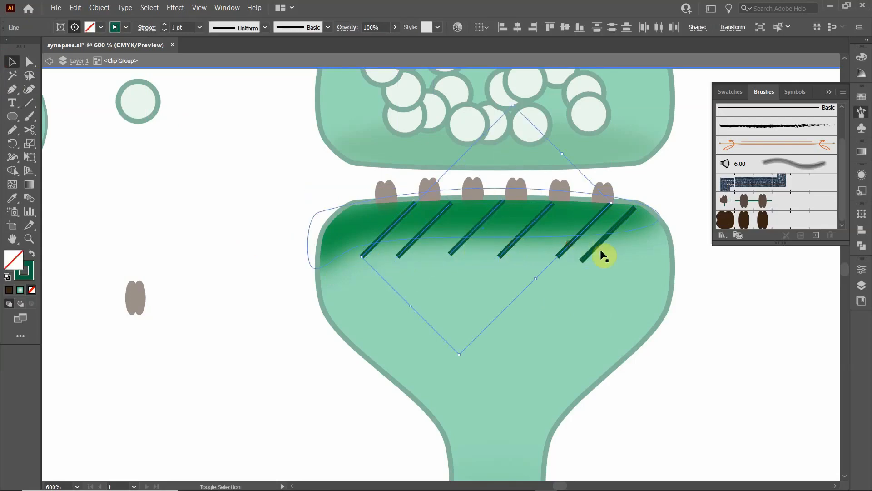
{"action": "left_click", "coordinate": [597, 247], "text": "shift"}
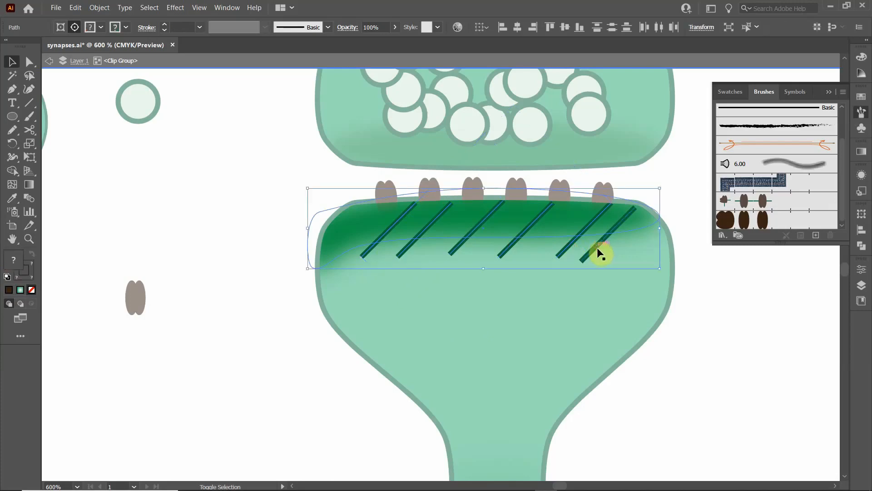
{"action": "left_click", "coordinate": [599, 249], "text": "shift"}
{"action": "left_click", "coordinate": [595, 246], "text": "shift"}
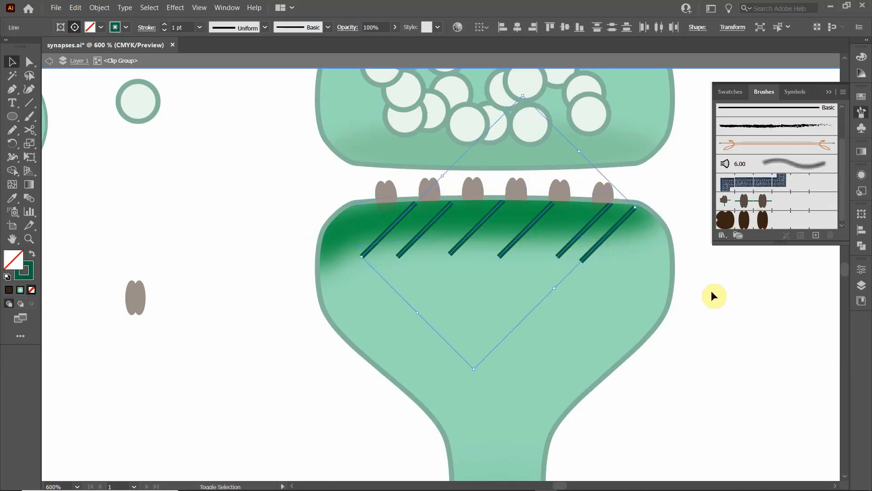
{"action": "left_click_drag", "start_coordinate": [572, 244], "coordinate": [542, 248]}
- Reflect the copied lines across the horizontal axis and move them up to cross the original lines beneath the rim
{"action": "right_click", "coordinate": [542, 249]}
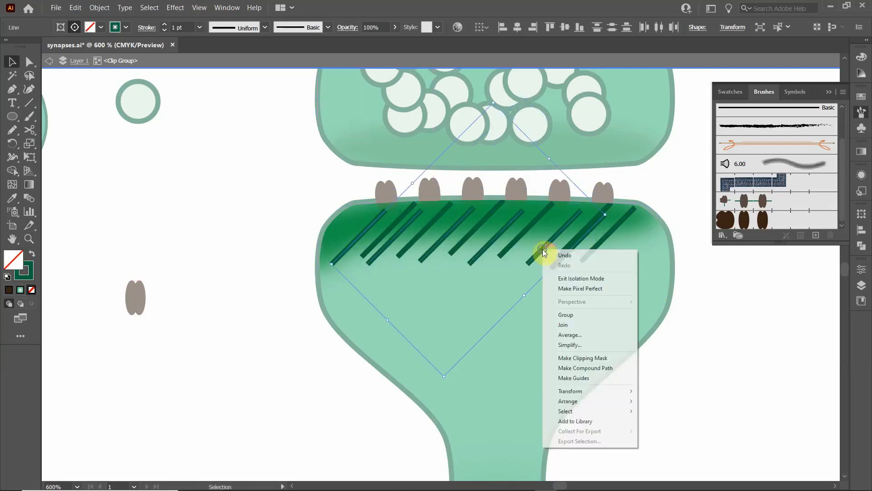
{"action": "mouse_move", "coordinate": [587, 392]}
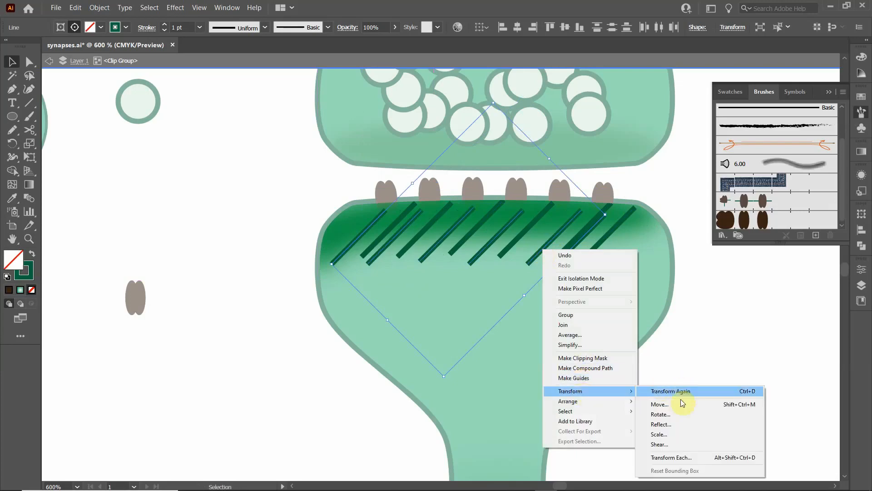
{"action": "left_click", "coordinate": [665, 424]}
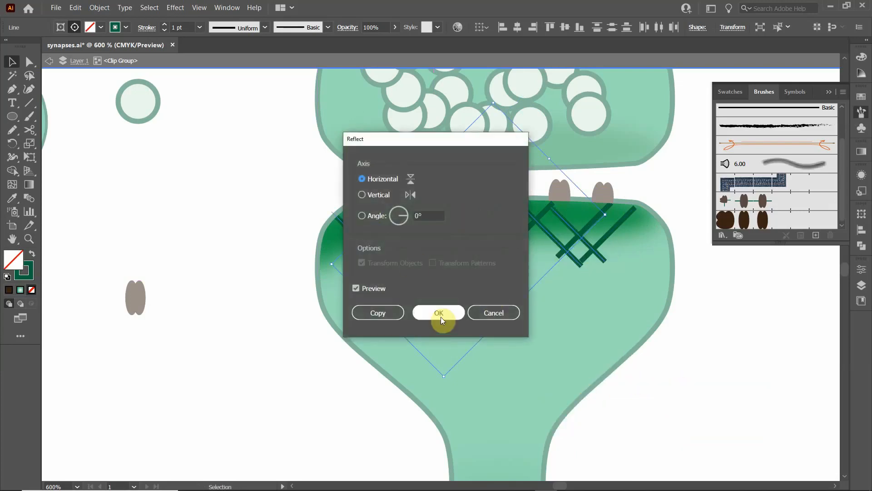
{"action": "left_click", "coordinate": [439, 313]}
{"action": "left_click_drag", "start_coordinate": [547, 230], "coordinate": [565, 220]}
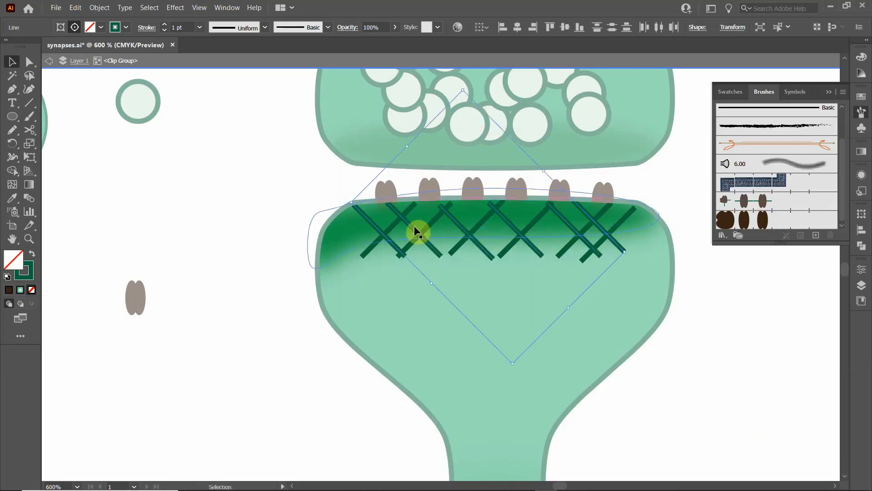
- Duplicate the reflected lines slightly to the right and scale each copy individually to 60% horizontally and vertically
{"action": "left_click_drag", "start_coordinate": [415, 230], "coordinate": [433, 230]}
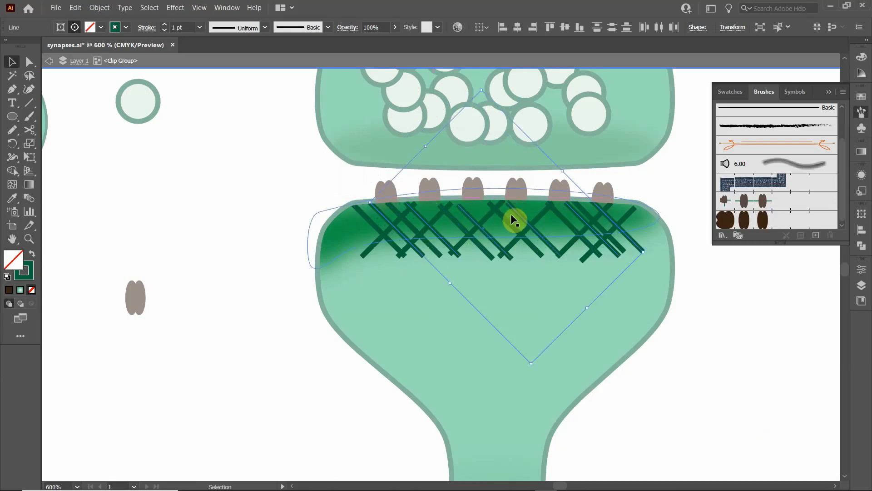
{"action": "right_click", "coordinate": [465, 210]}
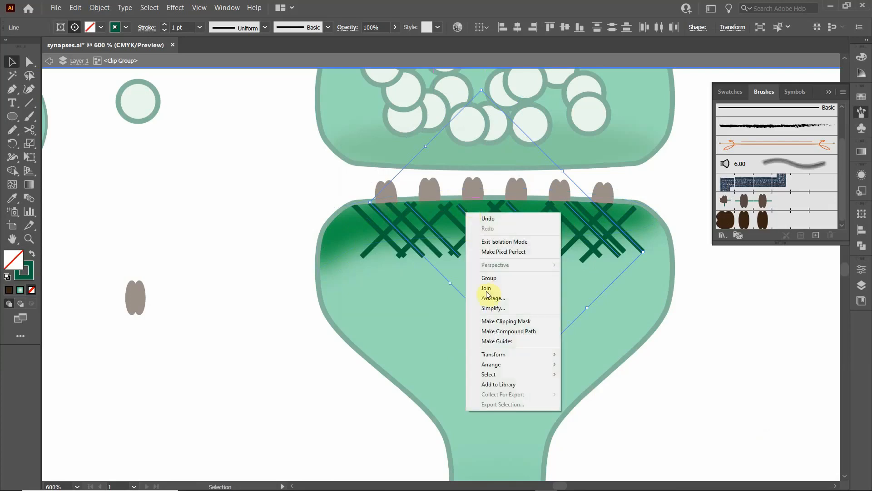
{"action": "mouse_move", "coordinate": [502, 357]}
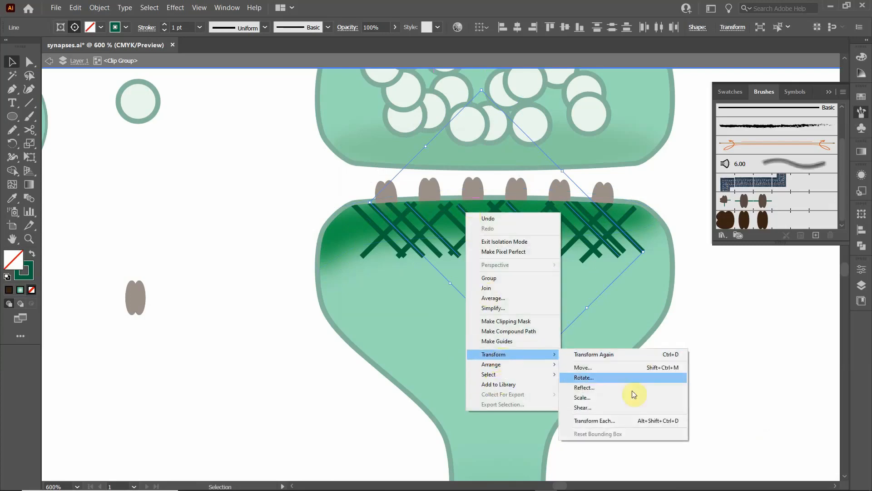
{"action": "left_click", "coordinate": [619, 418]}
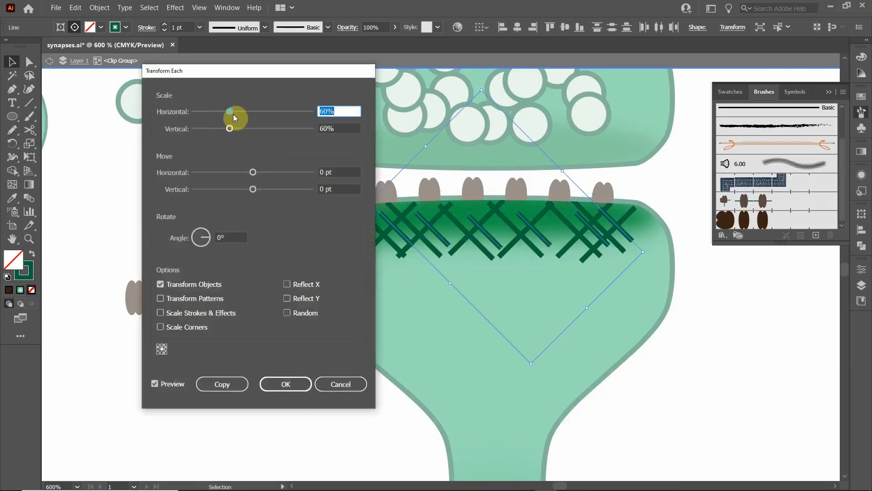
{"action": "left_click_drag", "start_coordinate": [233, 113], "coordinate": [228, 111]}
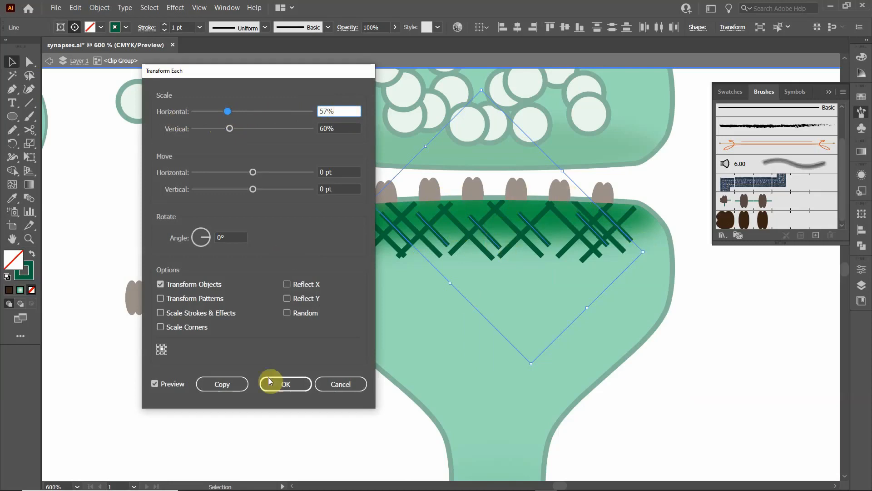
{"action": "double_click", "coordinate": [344, 112]}
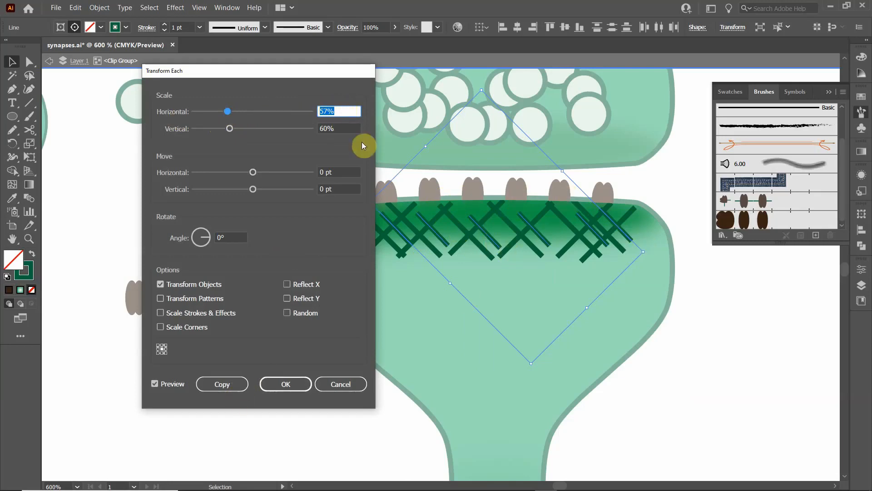
{"action": "type", "text": "60"}
{"action": "left_click", "coordinate": [318, 129]}
{"action": "double_click", "coordinate": [326, 129]}
{"action": "type", "text": "60"}
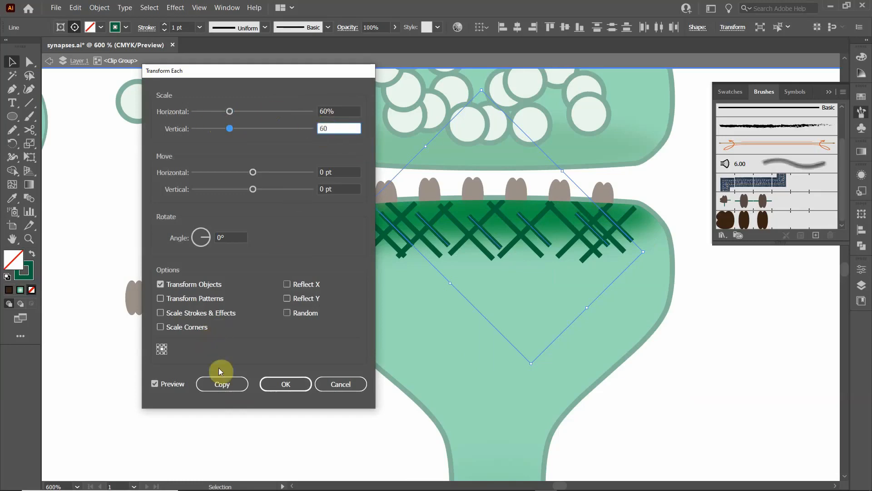
{"action": "left_click", "coordinate": [284, 383]}
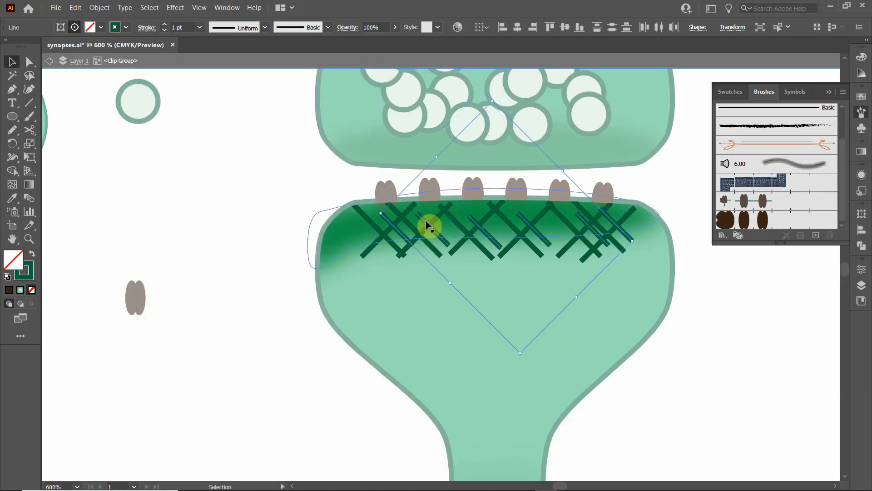
{"action": "left_click_drag", "start_coordinate": [425, 219], "coordinate": [421, 210]}
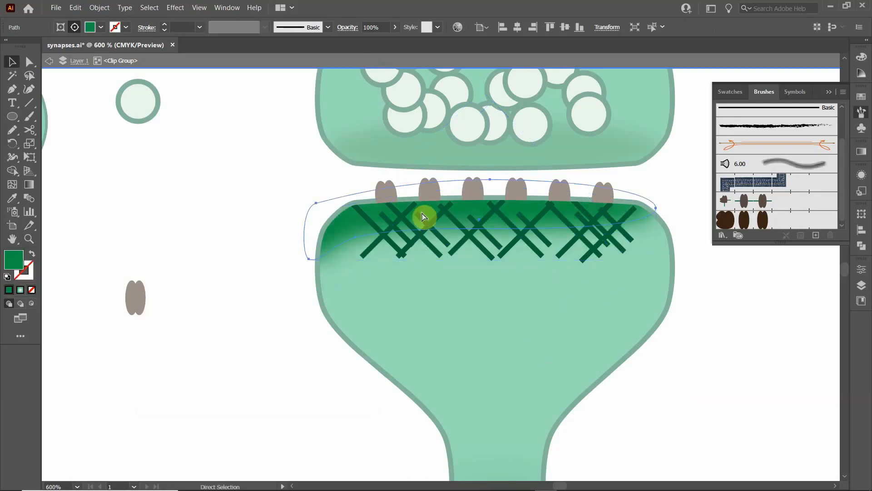
{"action": "key", "text": "ctrl+z"}
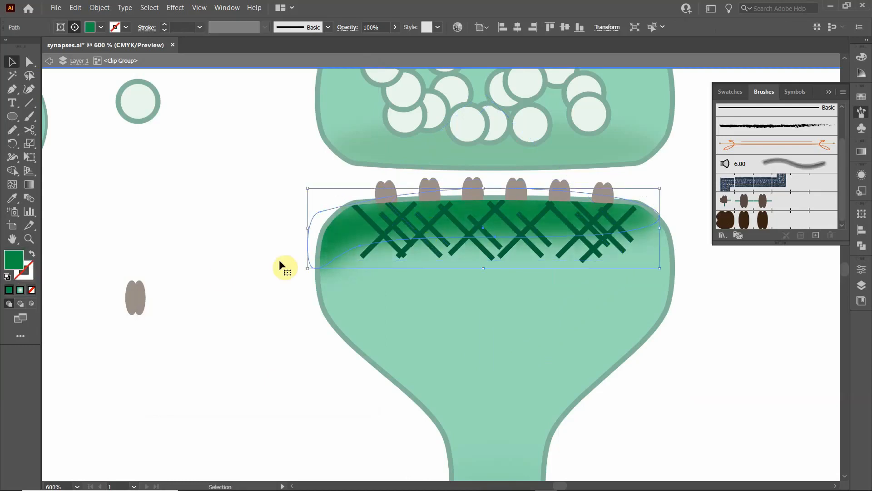
{"action": "left_click", "coordinate": [218, 273]}
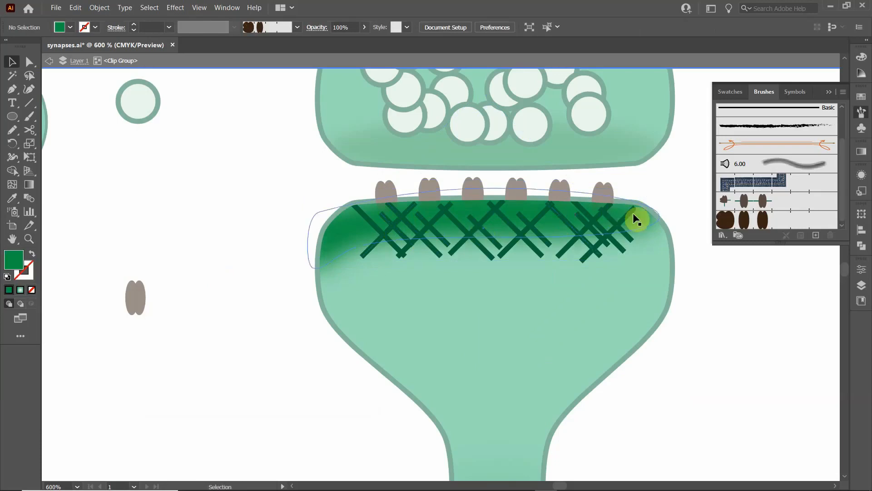
- Select all crosshatch lines matching one of the short lines, and clear the selection
{"action": "left_click", "coordinate": [388, 219]}
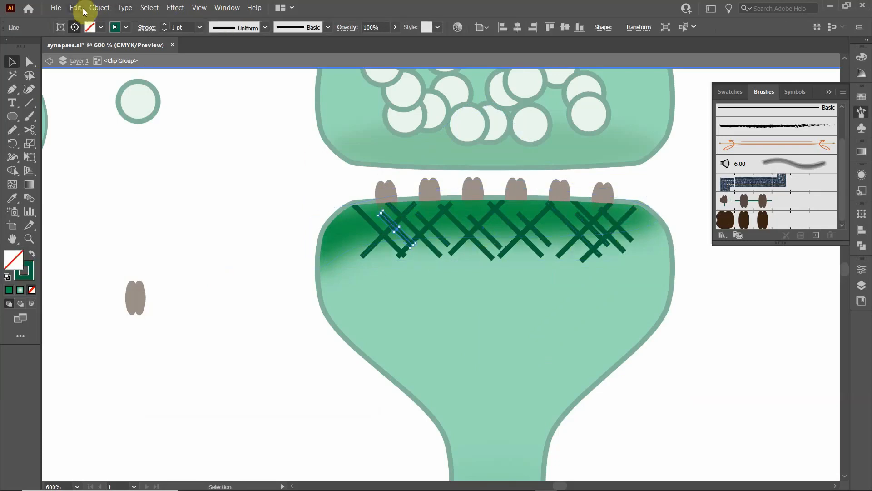
{"action": "left_click", "coordinate": [142, 8]}
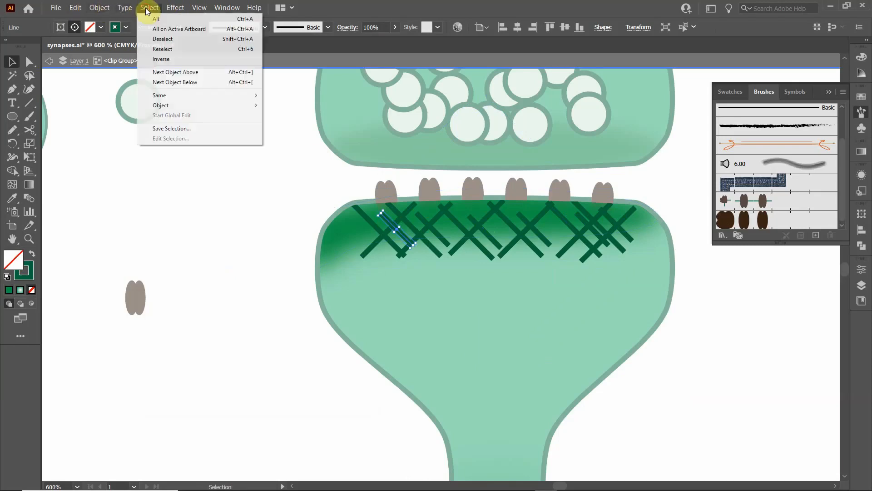
{"action": "mouse_move", "coordinate": [156, 95]}
{"action": "left_click", "coordinate": [282, 96]}
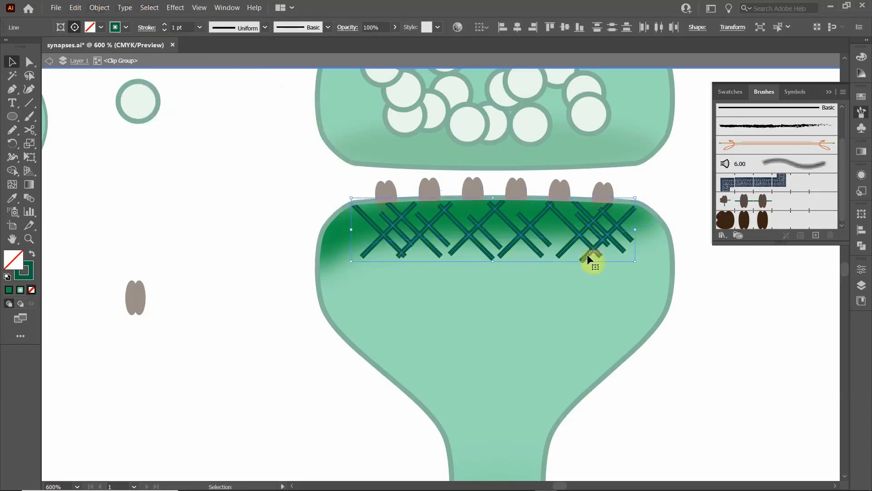
{"action": "left_click", "coordinate": [263, 228]}
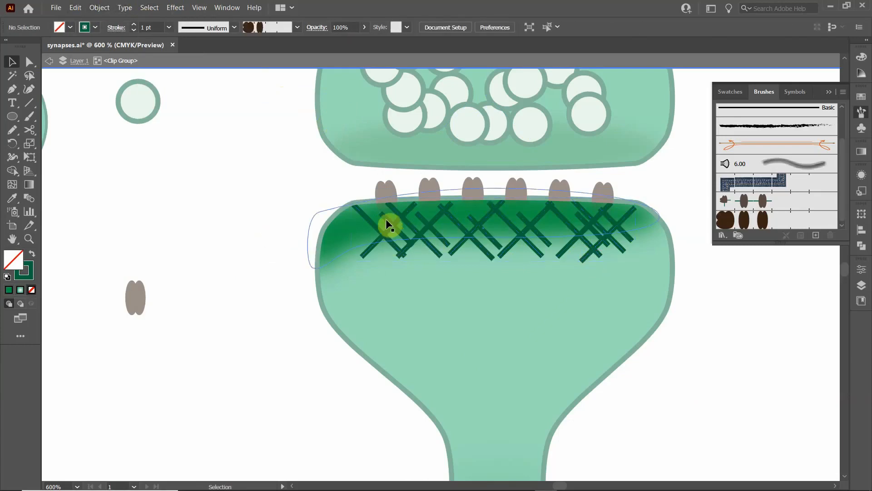
- Select the five short downward-slanting crosshatch lines and place a copy of them slightly up and to the right
{"action": "left_click", "coordinate": [386, 218]}
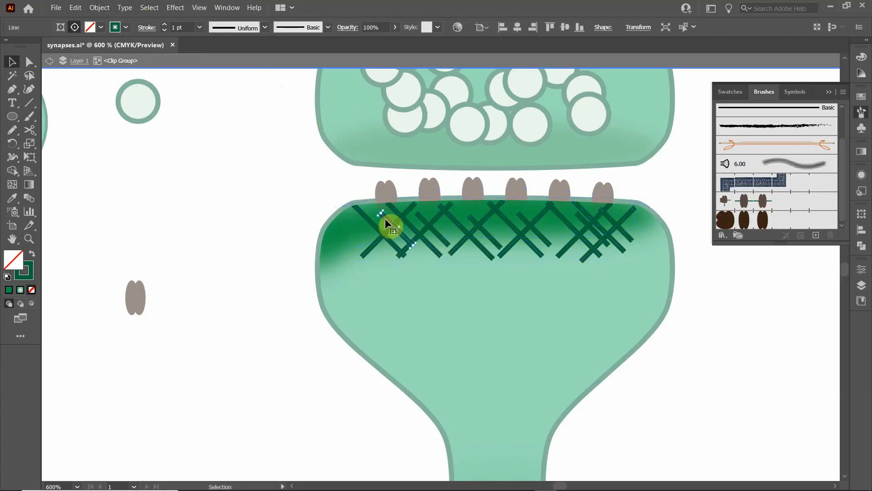
{"action": "left_click", "coordinate": [423, 220], "text": "shift"}
{"action": "left_click", "coordinate": [474, 219], "text": "shift"}
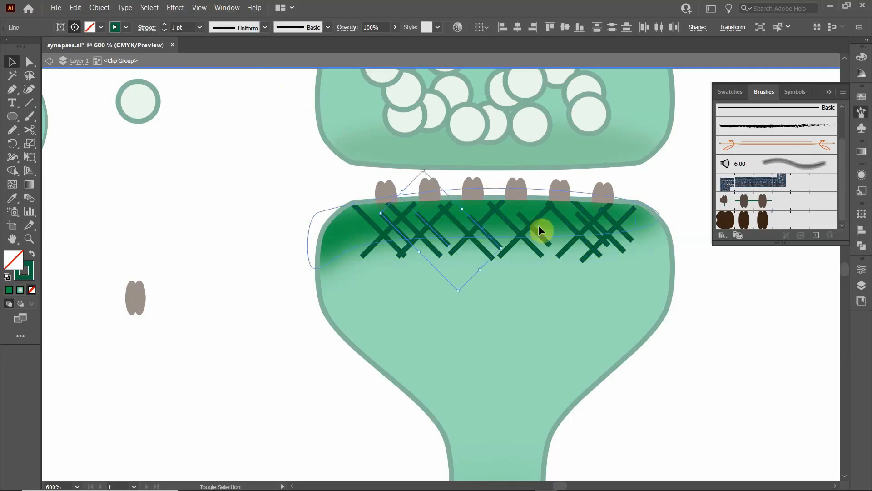
{"action": "left_click", "coordinate": [525, 220], "text": "shift"}
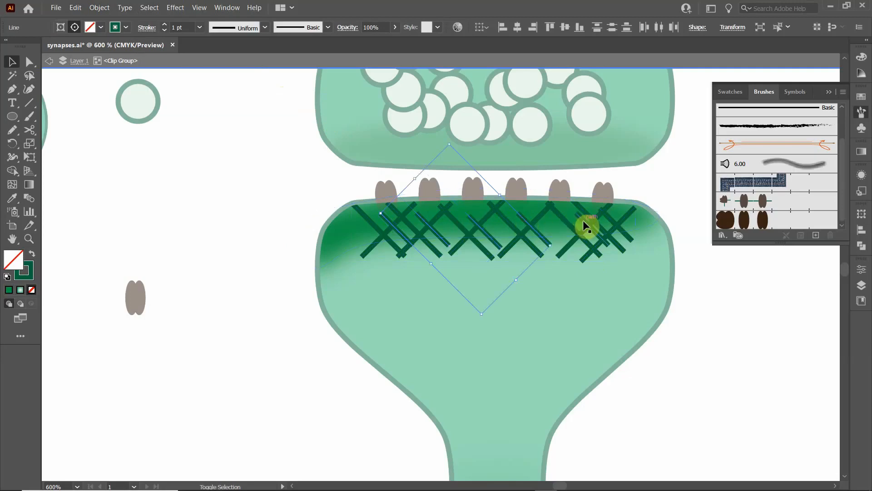
{"action": "left_click", "coordinate": [577, 221], "text": "shift"}
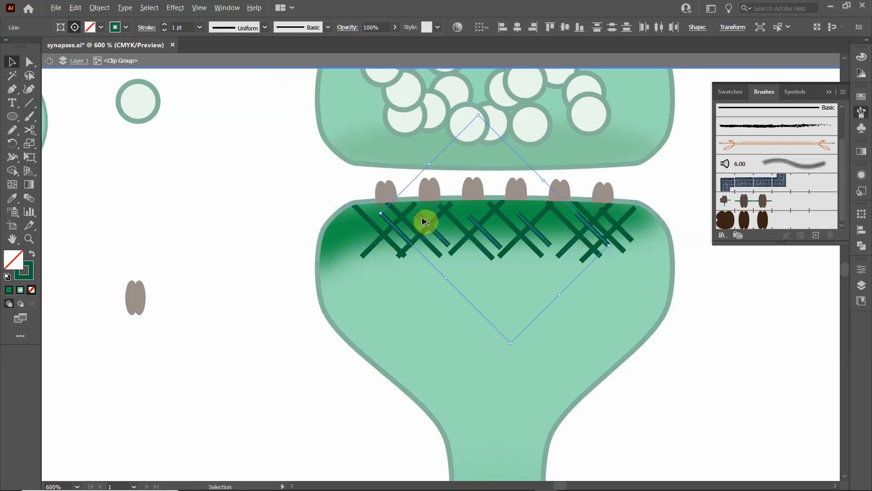
{"action": "left_click_drag", "start_coordinate": [422, 218], "coordinate": [434, 215]}
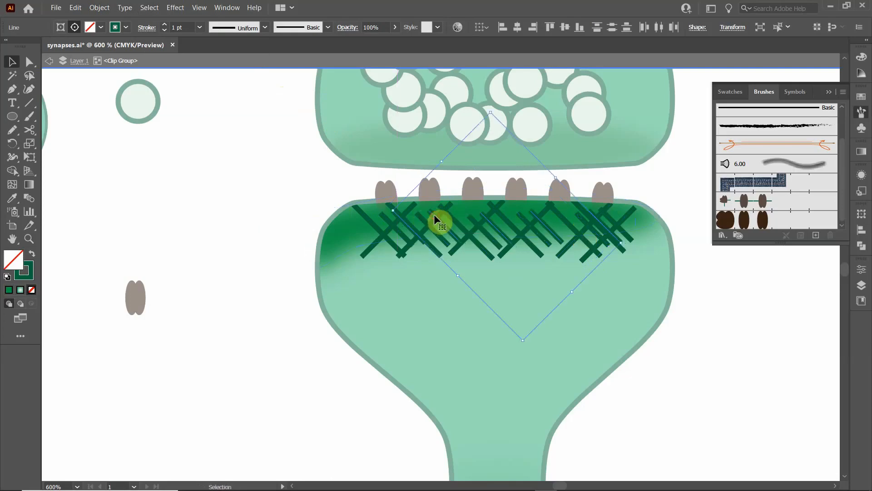
{"action": "right_click", "coordinate": [435, 216]}
{"action": "mouse_move", "coordinate": [472, 357]}
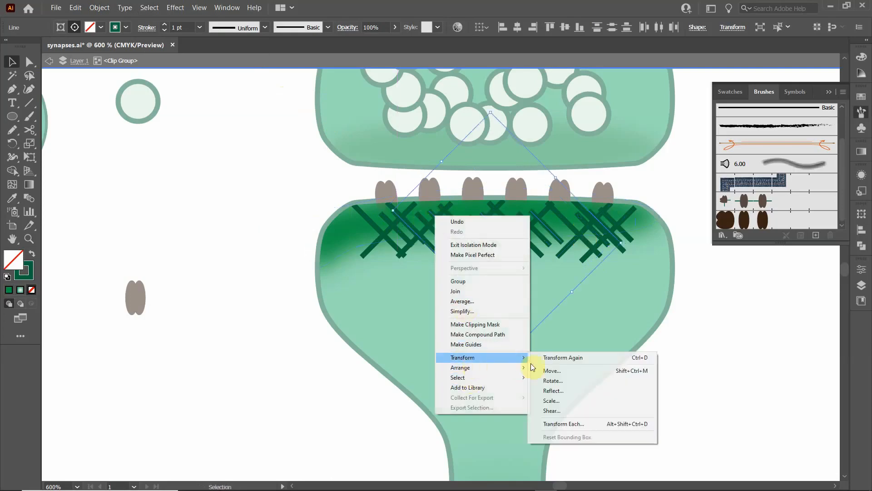
{"action": "left_click", "coordinate": [563, 424]}
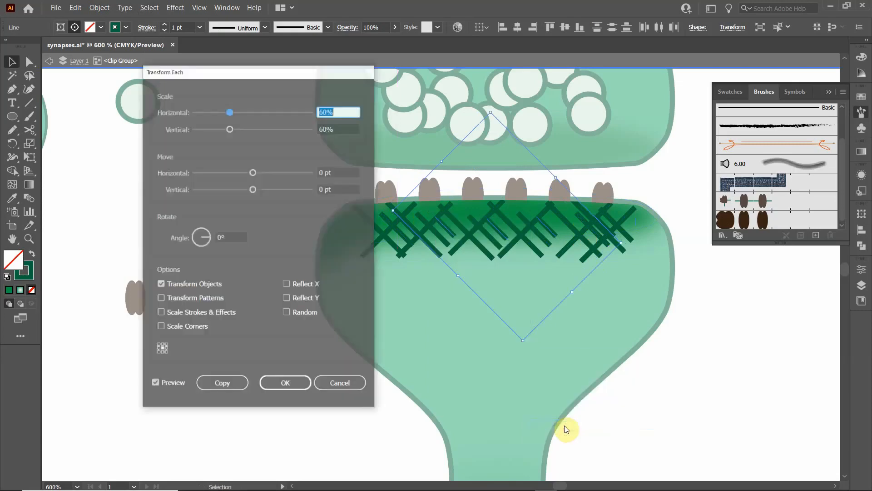
{"action": "left_click", "coordinate": [340, 384]}
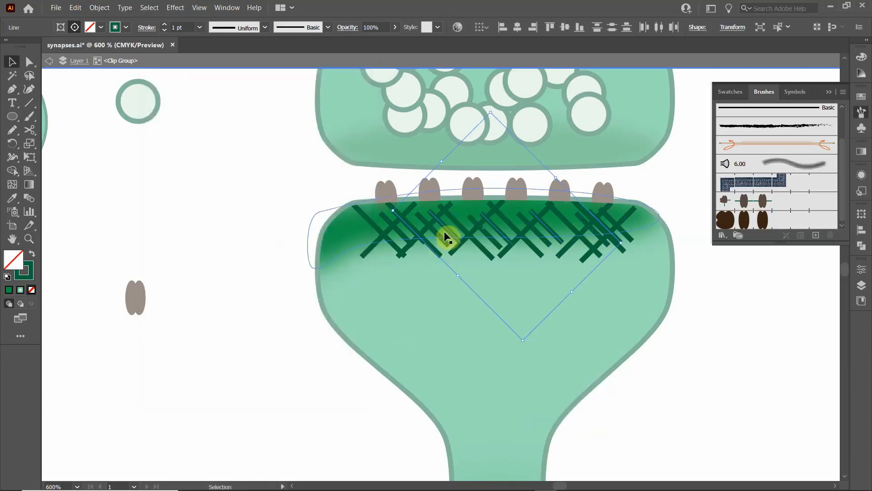
- Reflect the copied short lines across the horizontal axis so they cross the original lines
{"action": "right_click", "coordinate": [443, 226]}
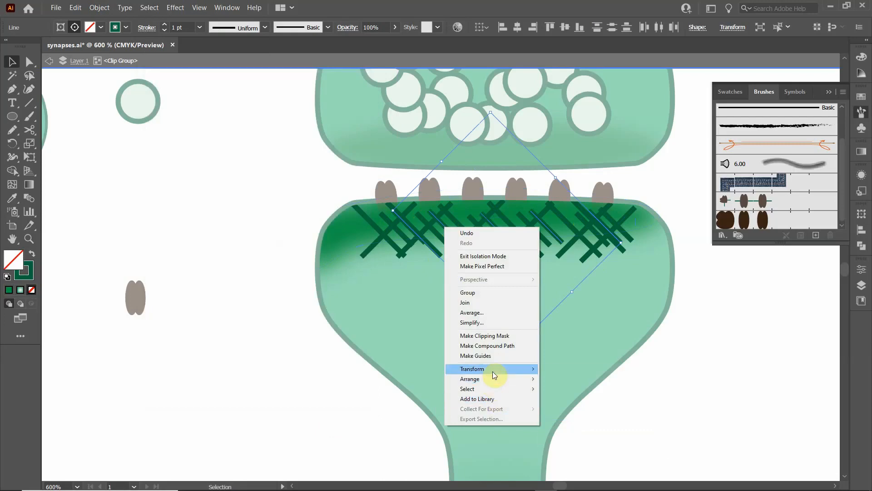
{"action": "mouse_move", "coordinate": [492, 370]}
{"action": "left_click", "coordinate": [584, 402]}
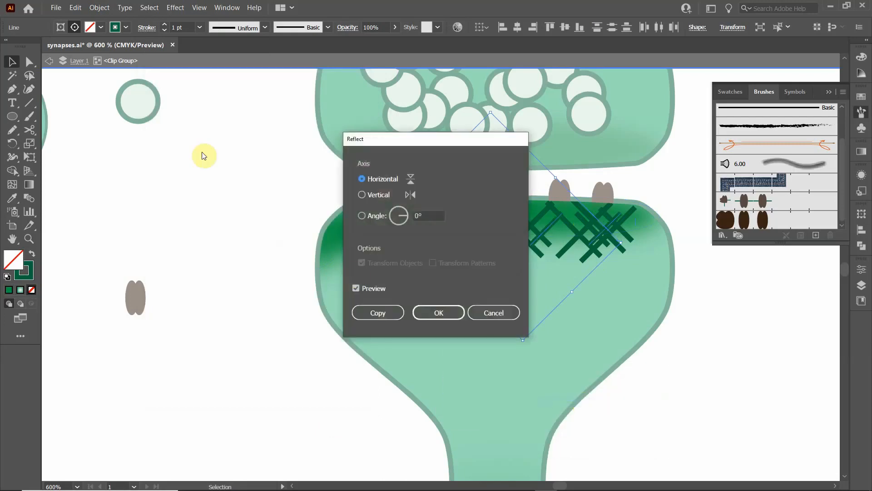
{"action": "left_click", "coordinate": [425, 314]}
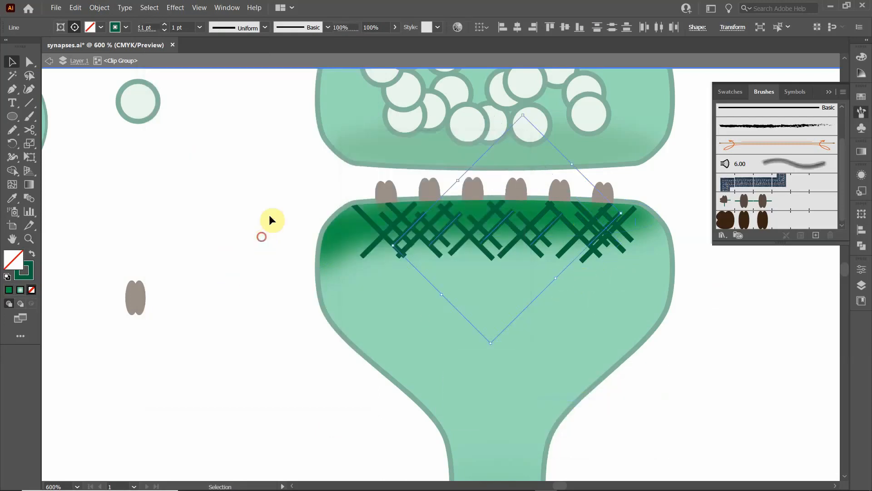
{"action": "left_click_drag", "start_coordinate": [255, 194], "coordinate": [324, 221]}
{"action": "left_click", "coordinate": [642, 308]}
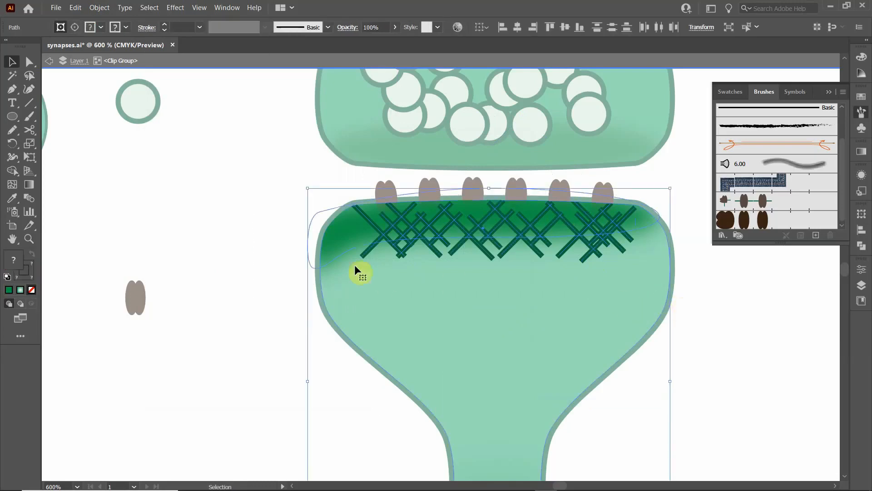
{"action": "left_click", "coordinate": [274, 229]}
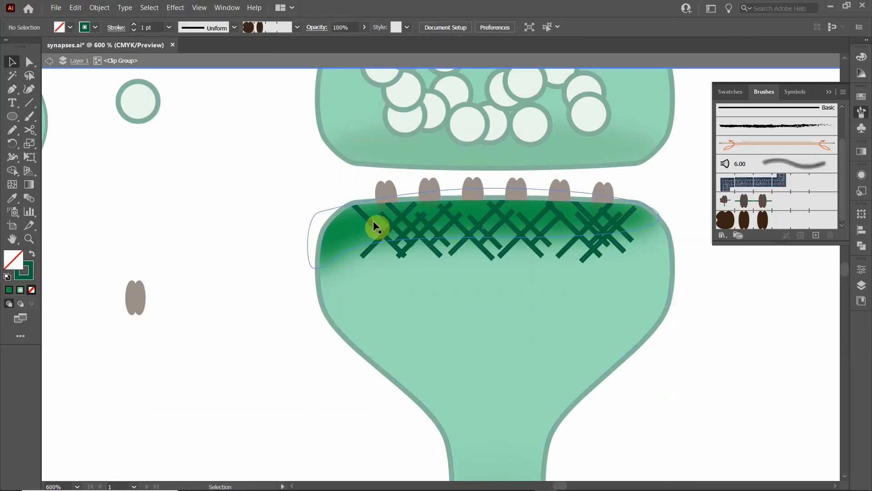
- Select all crosshatch lines with the same appearance as the leftmost long line and align them vertically to their top edges
{"action": "left_click", "coordinate": [369, 219]}
{"action": "left_click", "coordinate": [140, 8]}
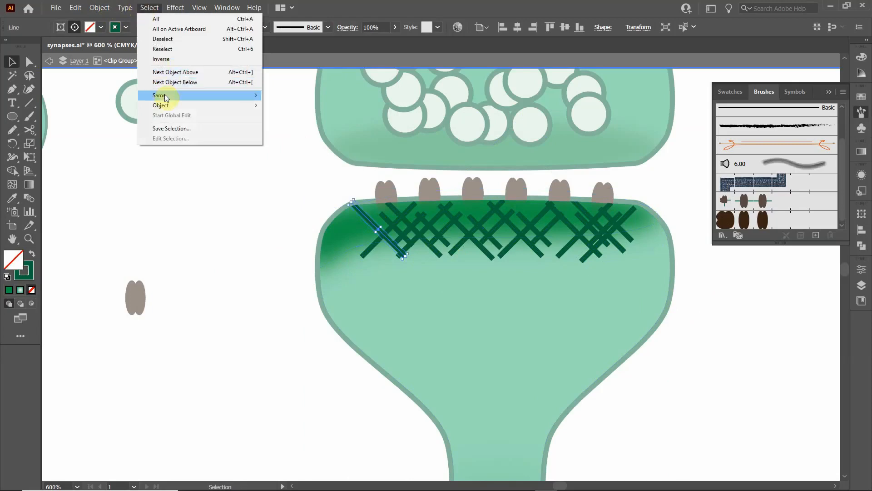
{"action": "mouse_move", "coordinate": [159, 96]}
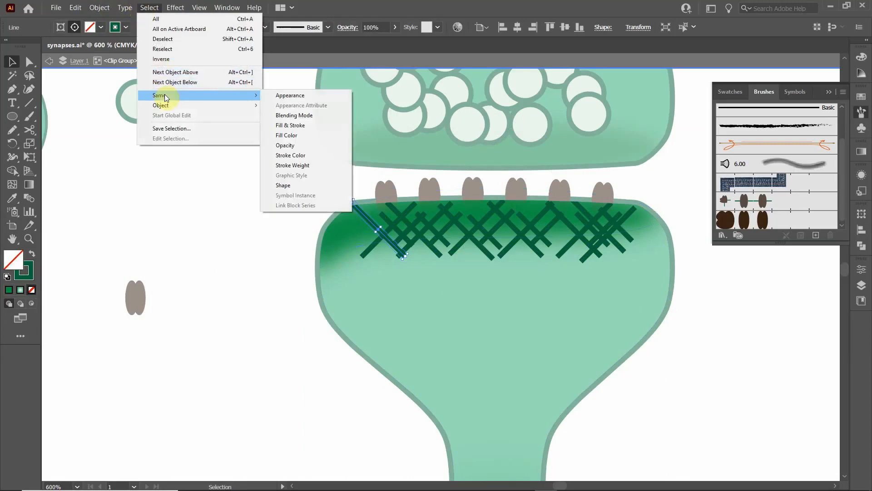
{"action": "left_click", "coordinate": [307, 97]}
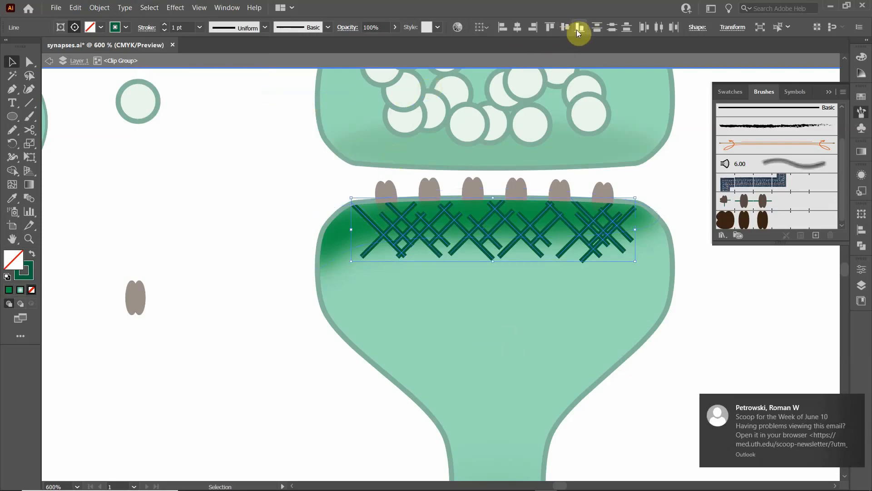
{"action": "left_click", "coordinate": [549, 27]}
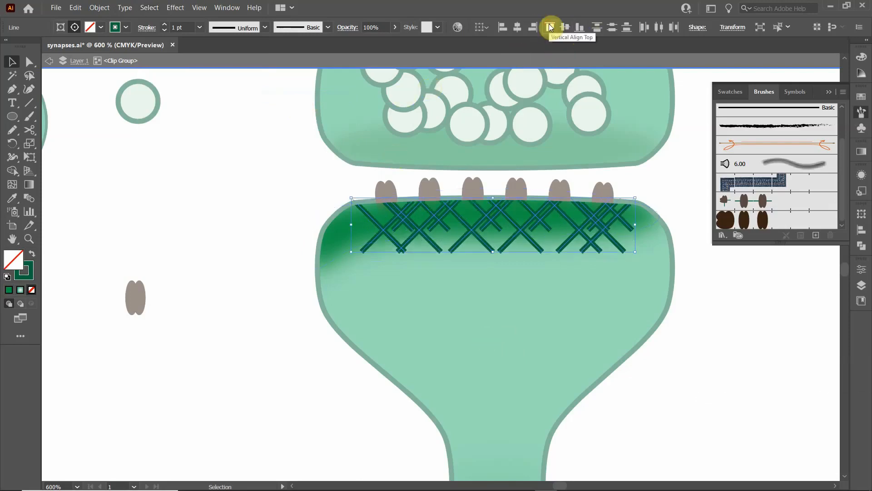
{"action": "left_click", "coordinate": [252, 288]}
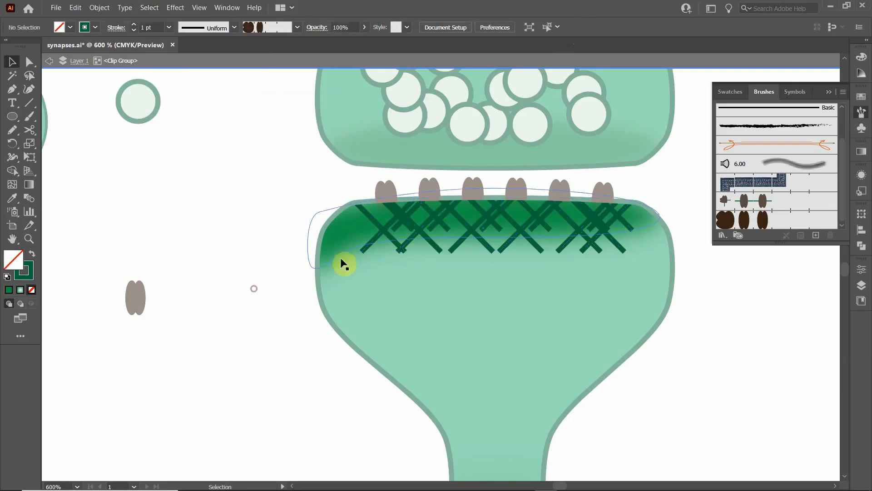
- Nudge the leftmost short line to the left and the short upward-slanting lines in the middle of the crosshatch to the right
{"action": "left_click", "coordinate": [396, 211]}
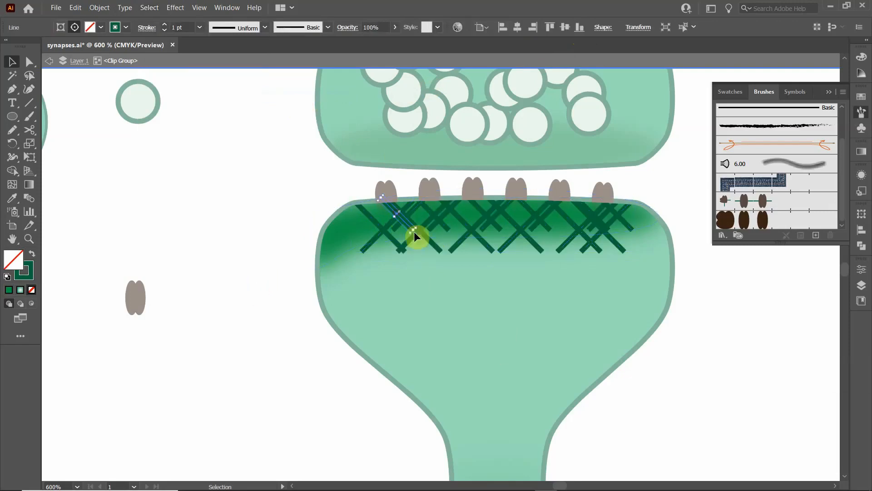
{"action": "key", "text": "Left"}
{"action": "key", "text": "Left"}
{"action": "key", "text": "Left"}
{"action": "key", "text": "Left"}
{"action": "key", "text": "Left"}
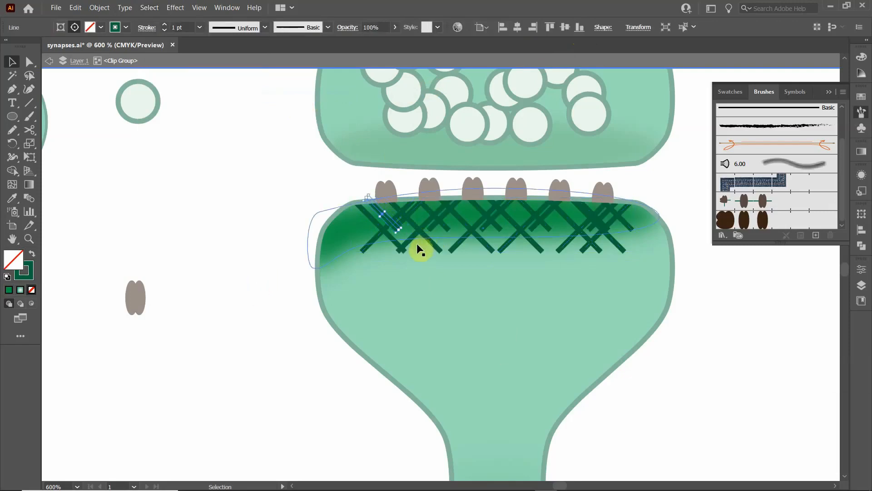
{"action": "left_click", "coordinate": [445, 219]}
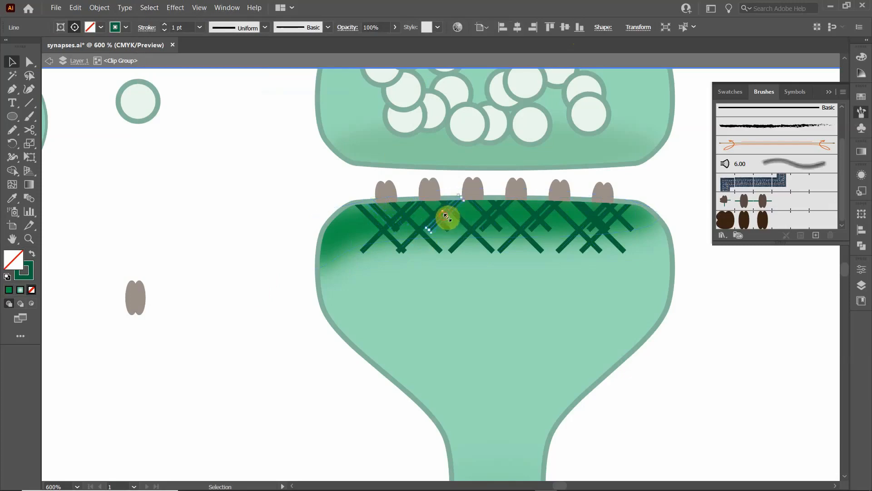
{"action": "left_click", "coordinate": [497, 214]}
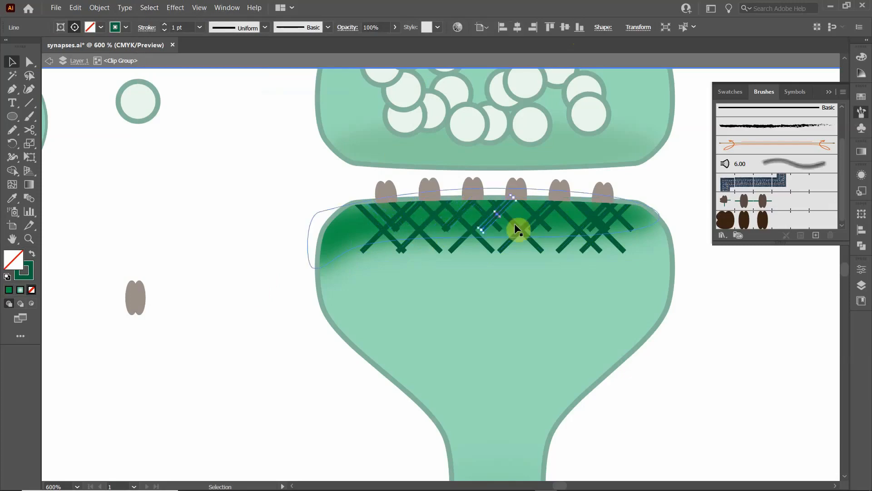
{"action": "key", "text": "Right"}
{"action": "key", "text": "Right"}
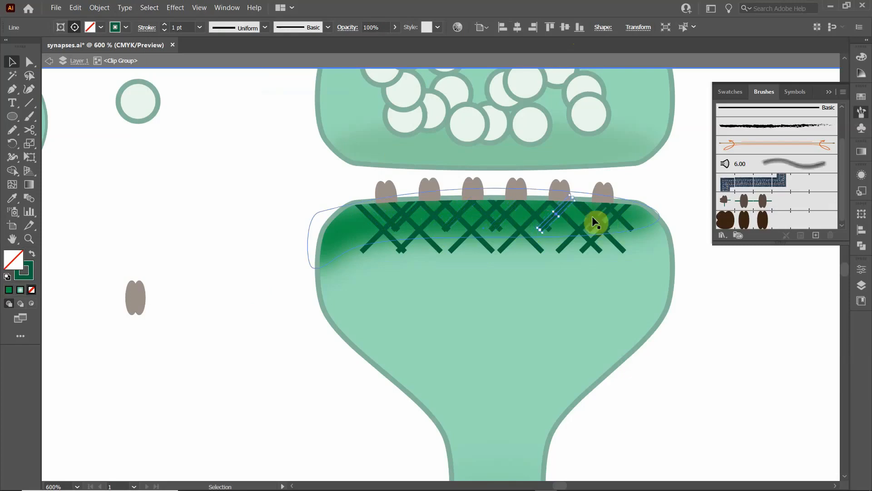
- Nudge overlapping lines in the right part of the crosshatch and one long upward-slanting line near its left end to the left
{"action": "left_click", "coordinate": [586, 208]}
{"action": "key", "text": "Left"}
{"action": "key", "text": "Left"}
{"action": "left_click", "coordinate": [596, 211]}
{"action": "key", "text": "Left"}
{"action": "key", "text": "Left"}
{"action": "key", "text": "Left"}
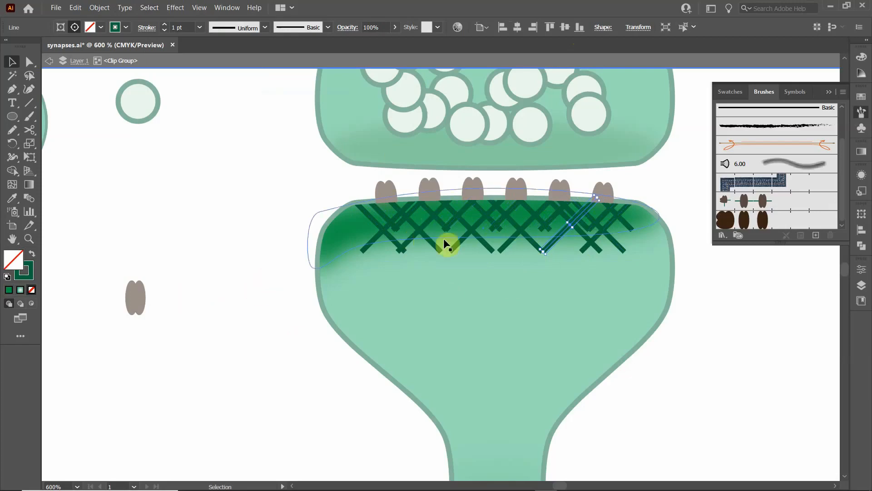
{"action": "left_click", "coordinate": [412, 248]}
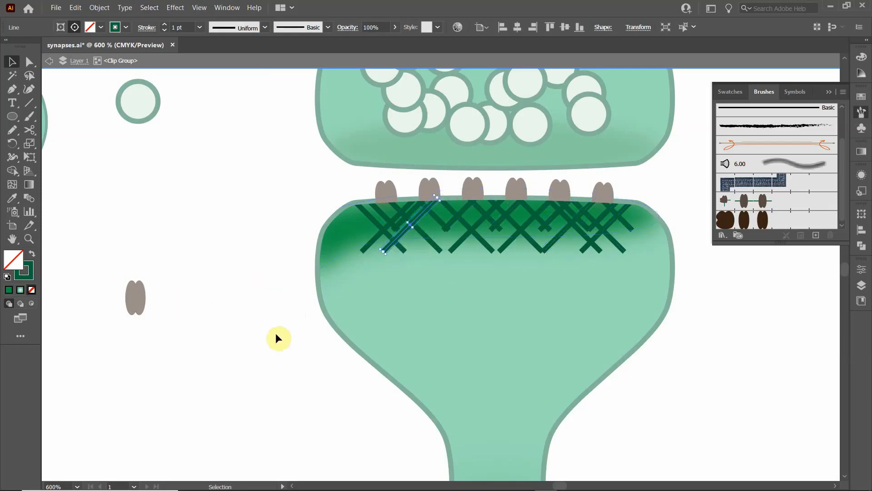
{"action": "left_click", "coordinate": [395, 308]}
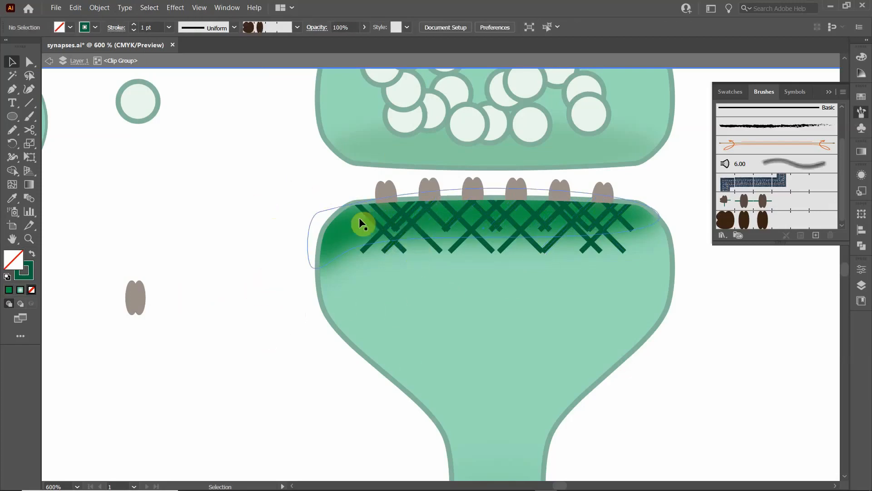
- Select all crosshatch lines with the same appearance as the leftmost long line and group them
{"action": "left_click", "coordinate": [397, 246]}
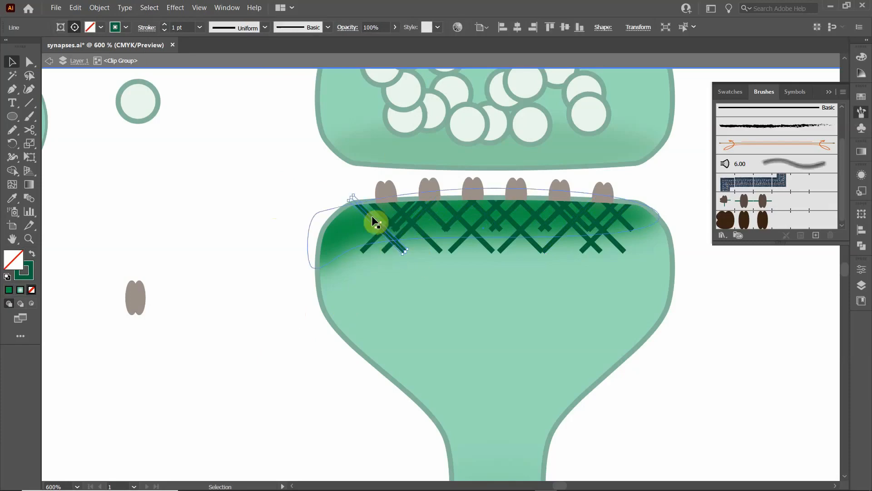
{"action": "left_click", "coordinate": [149, 7]}
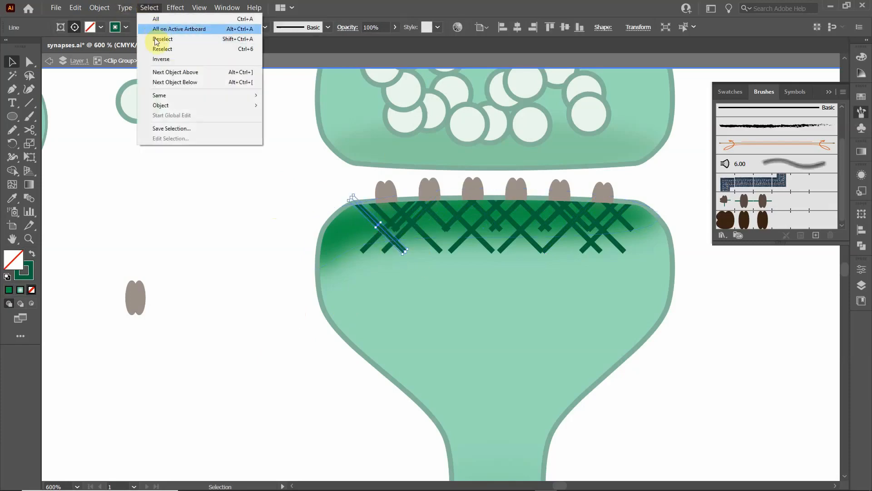
{"action": "mouse_move", "coordinate": [171, 101]}
{"action": "left_click", "coordinate": [276, 96]}
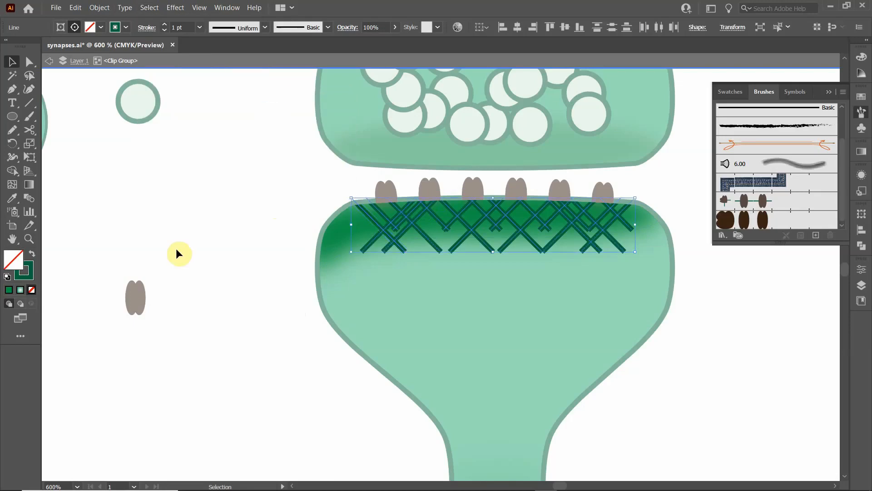
{"action": "key", "text": "a"}
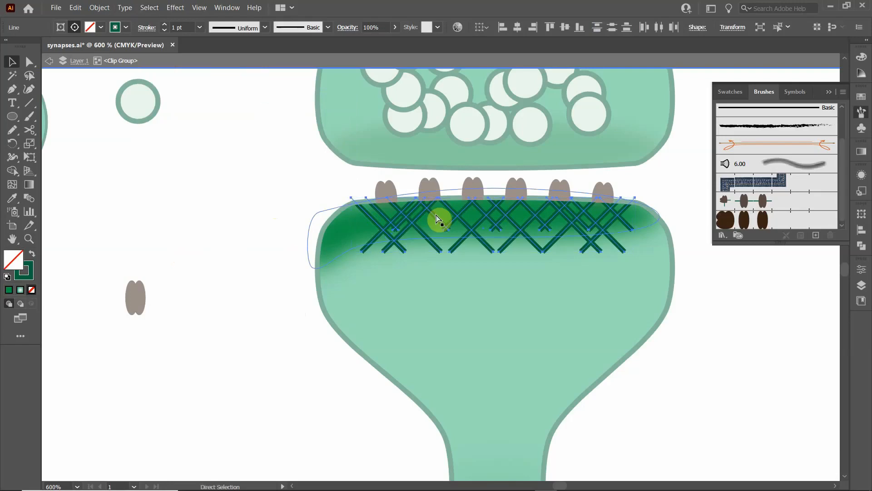
{"action": "key", "text": "ctrl+g"}
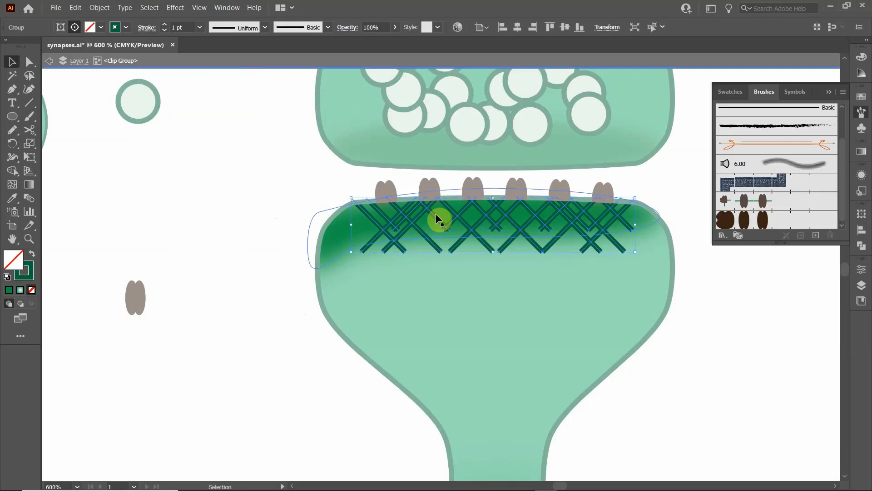
{"action": "key", "text": "v"}
{"action": "left_click", "coordinate": [249, 245]}
- Apply a Gaussian Blur with a 2.14-pixel radius to the grouped crosshatch lines beneath the receptor rim
{"action": "left_click", "coordinate": [365, 248]}
{"action": "left_click", "coordinate": [174, 8]}
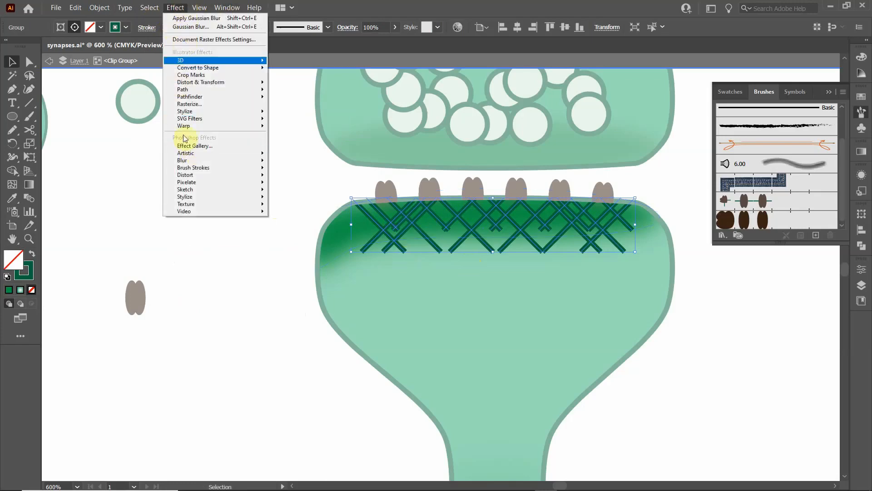
{"action": "mouse_move", "coordinate": [195, 161]}
{"action": "left_click", "coordinate": [287, 162]}
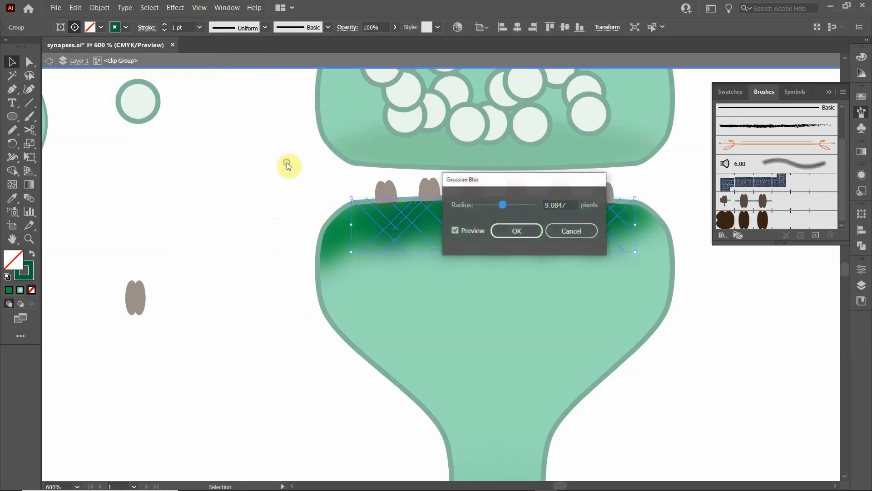
{"action": "left_click_drag", "start_coordinate": [507, 205], "coordinate": [184, 178]}
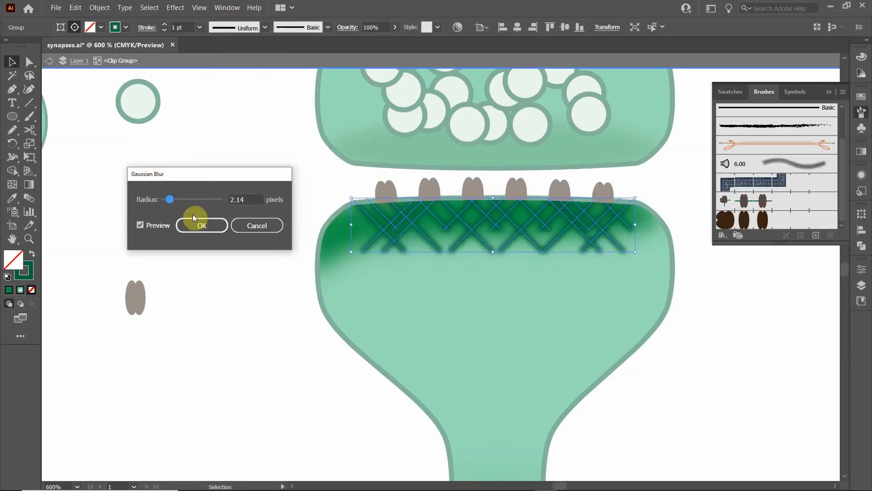
{"action": "left_click", "coordinate": [201, 226]}
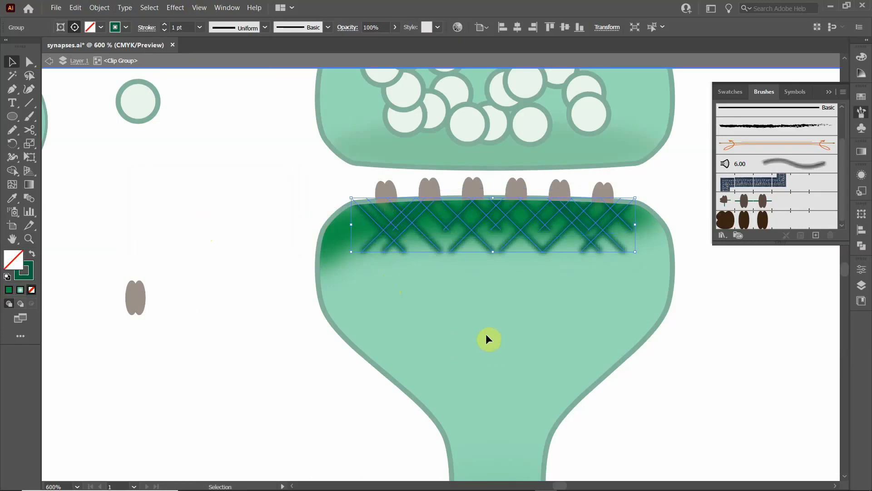
- Apply the white-to-green linear gradient to the strokes of the blurred crosshatch group
{"action": "left_click", "coordinate": [862, 151]}
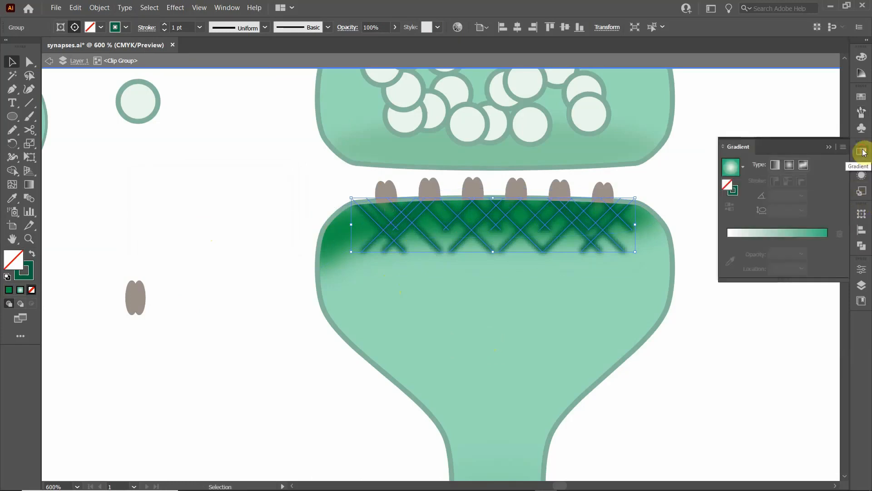
{"action": "left_click", "coordinate": [774, 166]}
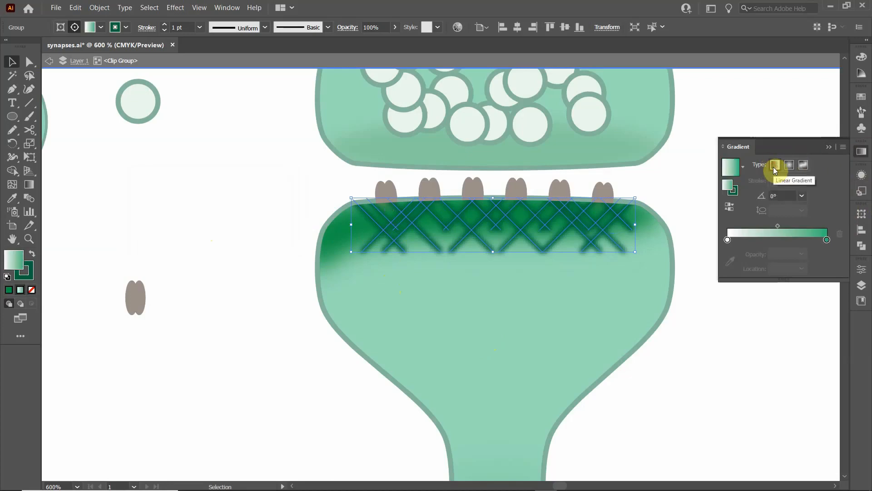
{"action": "left_click", "coordinate": [737, 195]}
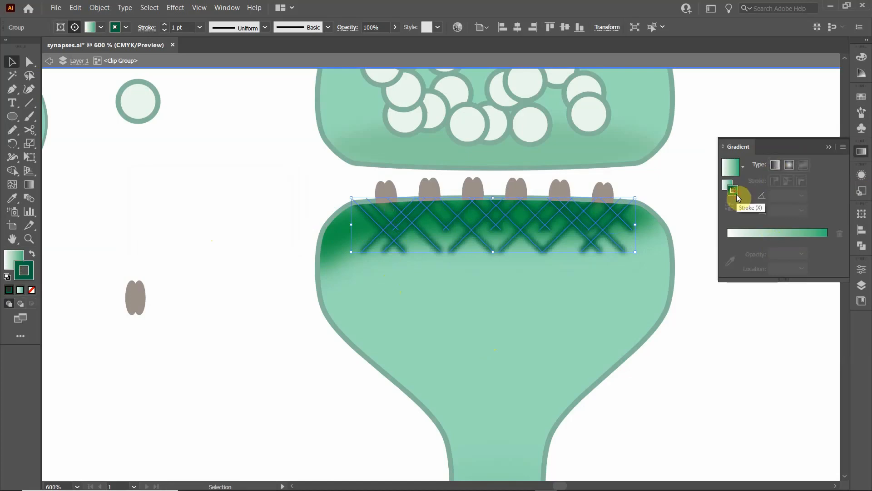
{"action": "left_click", "coordinate": [777, 165]}
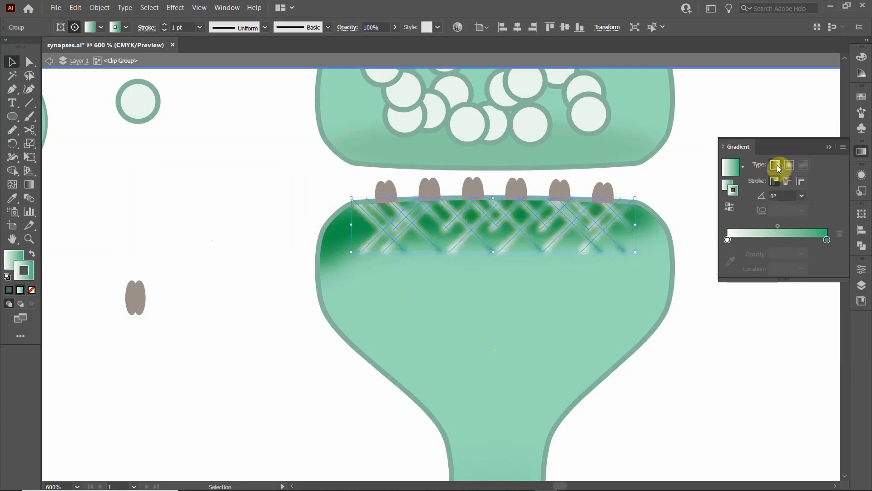
{"action": "left_click", "coordinate": [782, 162]}
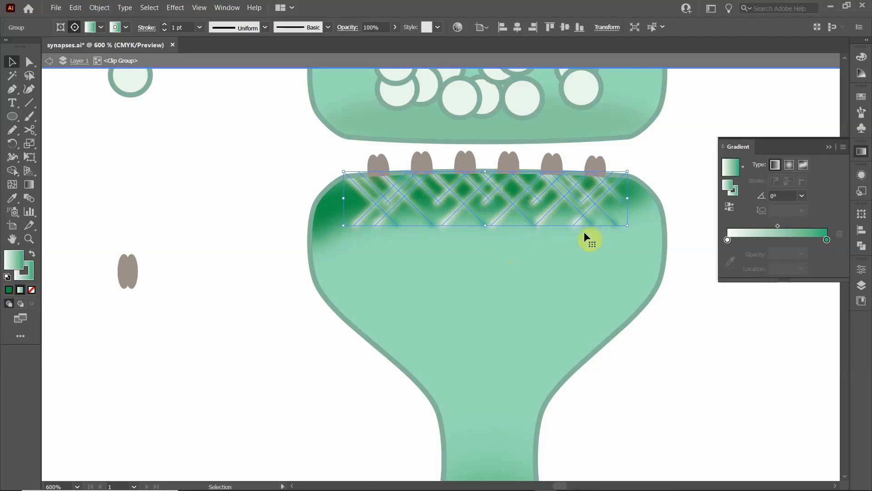
{"action": "left_click", "coordinate": [244, 207]}
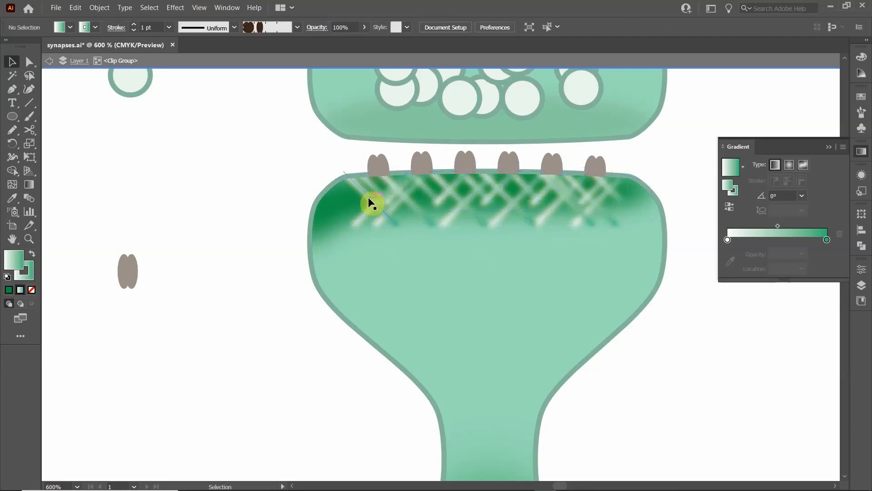
- Inside the crosshatch group, rotate the long downward-slanting lines 180° and move them down to line up with the other lines
{"action": "left_click", "coordinate": [369, 199]}
{"action": "double_click", "coordinate": [365, 194]}
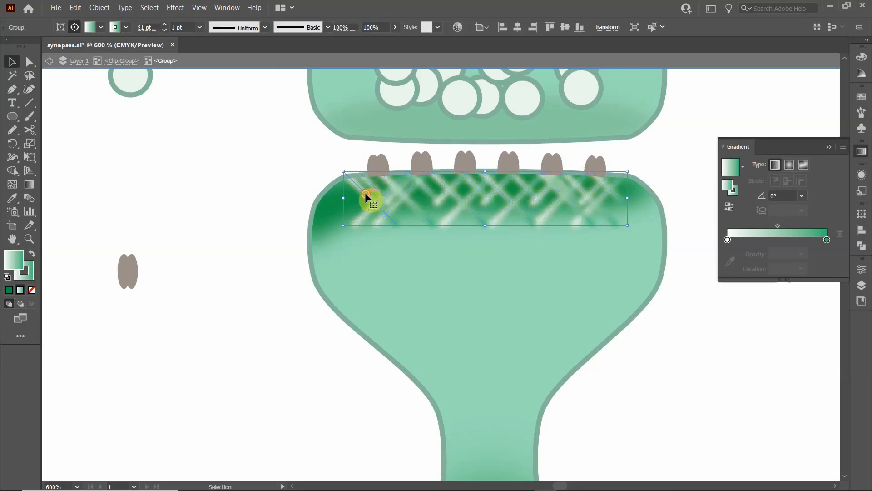
{"action": "left_click", "coordinate": [408, 200]}
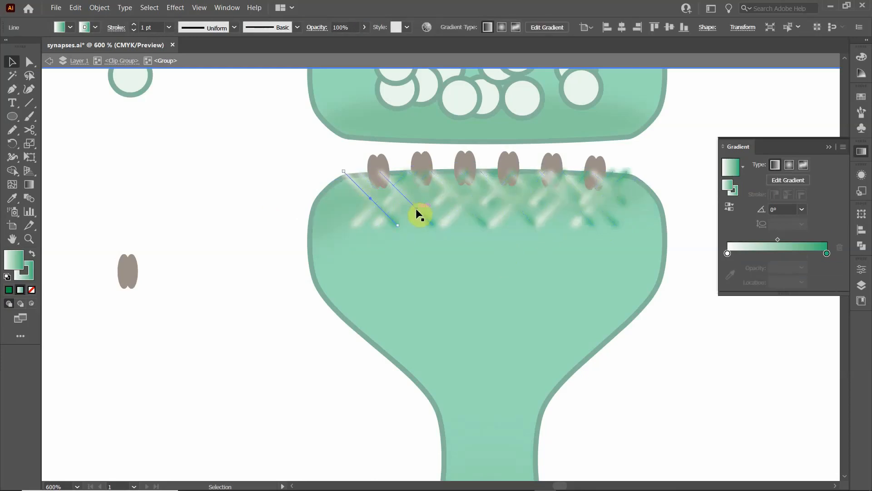
{"action": "left_click", "coordinate": [417, 209], "text": "shift"}
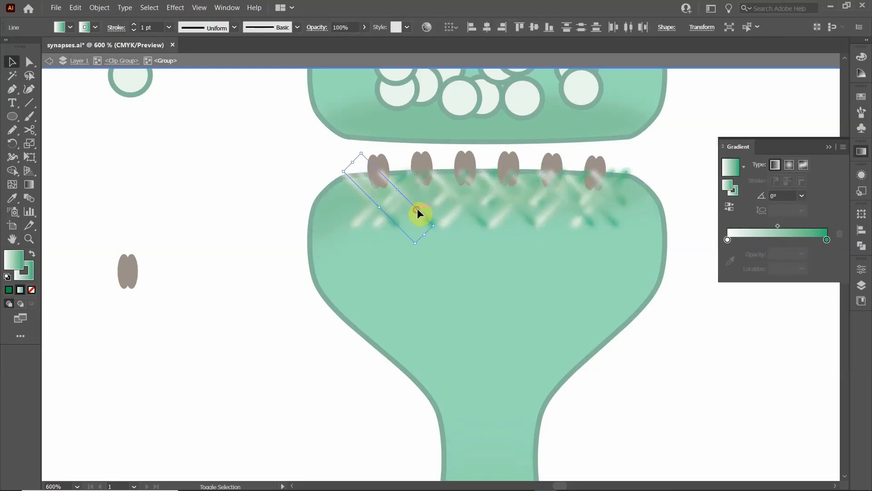
{"action": "left_click", "coordinate": [471, 212], "text": "shift"}
{"action": "left_click", "coordinate": [522, 213], "text": "shift"}
{"action": "left_click", "coordinate": [577, 215], "text": "shift"}
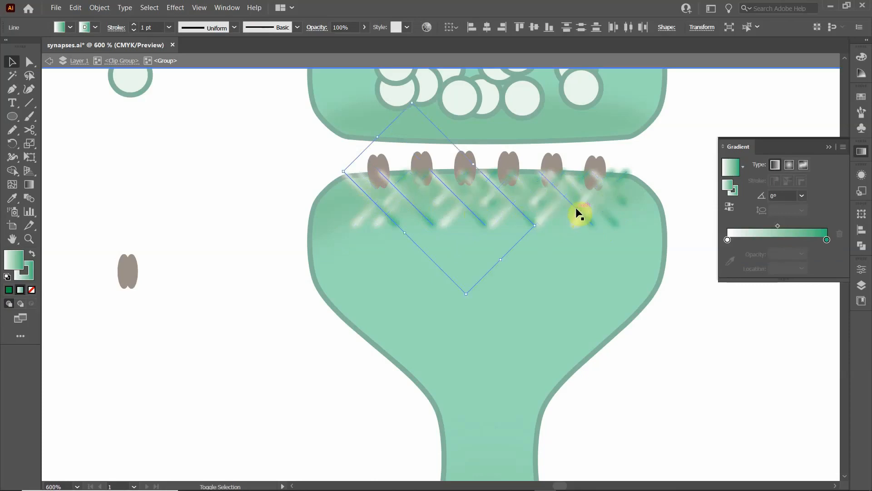
{"action": "left_click", "coordinate": [612, 220], "text": "shift"}
{"action": "left_click", "coordinate": [618, 198], "text": "shift"}
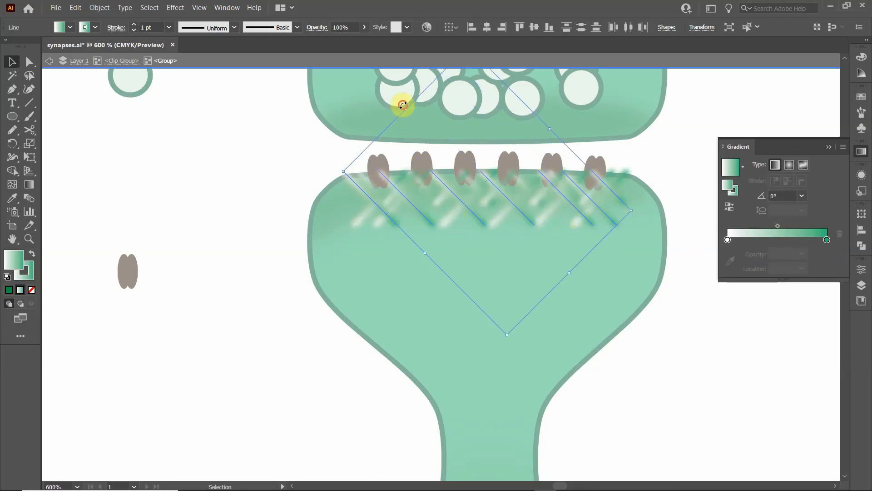
{"action": "mouse_move", "coordinate": [403, 105]}
{"action": "left_mouse_down"}
{"action": "mouse_move", "coordinate": [378, 118]}
{"action": "mouse_move", "coordinate": [341, 204]}
{"action": "mouse_move", "coordinate": [373, 278]}
{"action": "mouse_move", "coordinate": [514, 296]}
{"action": "mouse_move", "coordinate": [570, 288]}
{"action": "left_mouse_up"}
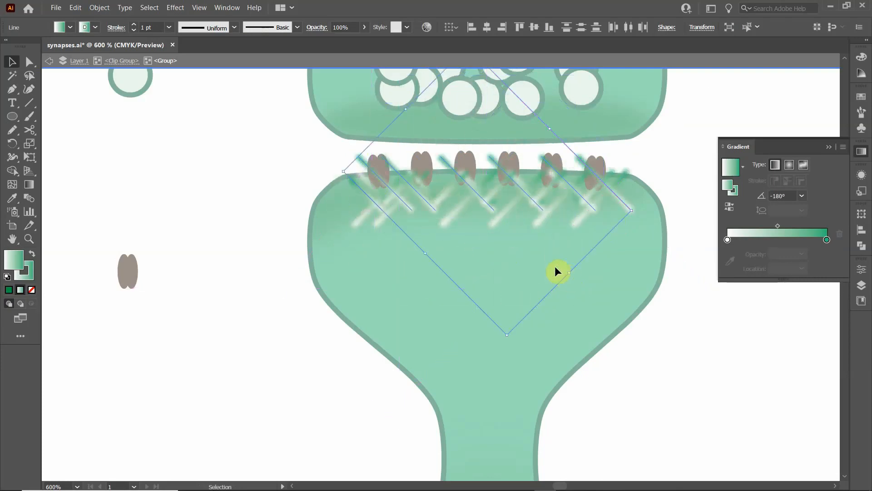
{"action": "key", "text": "Up"}
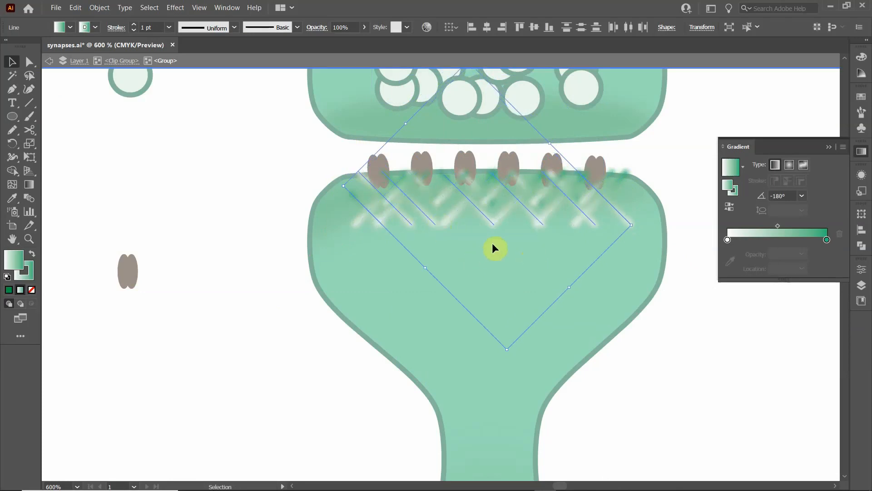
{"action": "left_click", "coordinate": [303, 206]}
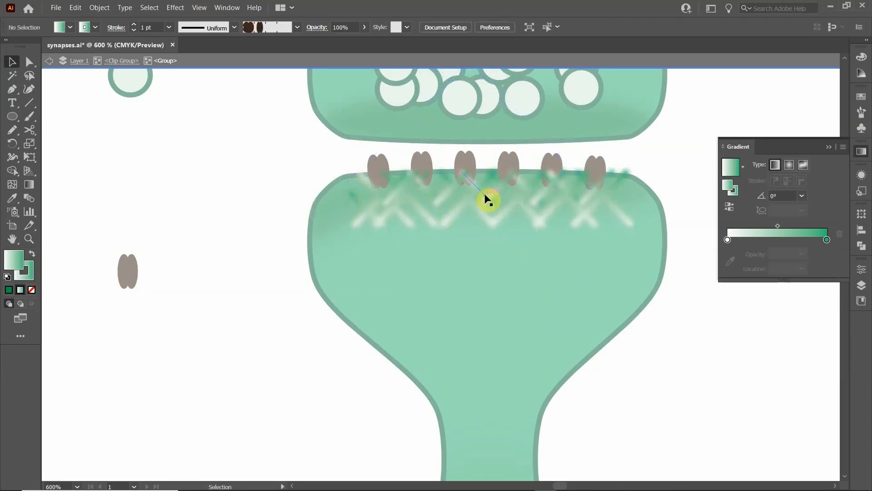
- Rotate the three short downward-slanting lines in the middle and right part of the crosshatch by 180° and exit isolation mode
{"action": "left_click", "coordinate": [485, 195]}
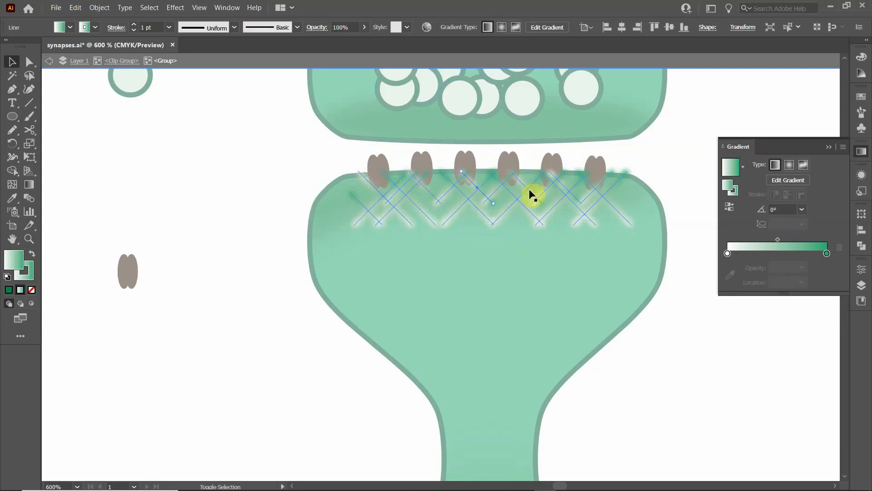
{"action": "left_click", "coordinate": [530, 191]}
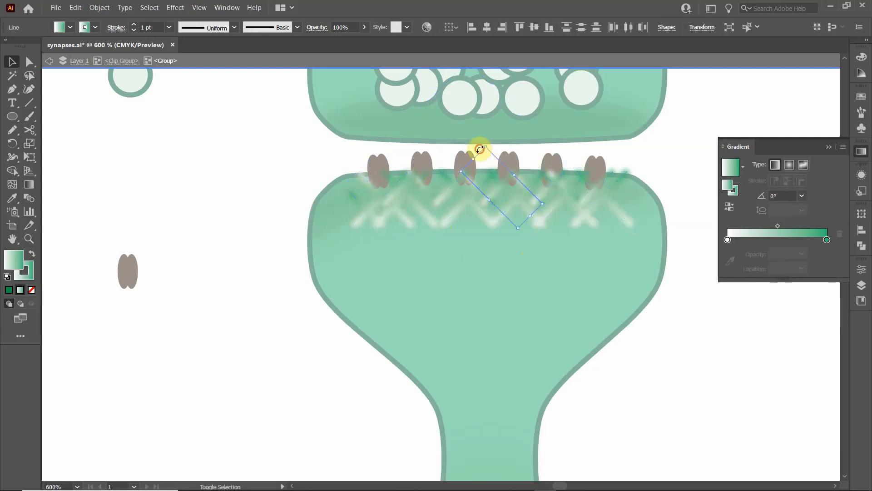
{"action": "mouse_move", "coordinate": [479, 149]}
{"action": "left_mouse_down"}
{"action": "mouse_move", "coordinate": [421, 214]}
{"action": "mouse_move", "coordinate": [473, 277]}
{"action": "mouse_move", "coordinate": [549, 279]}
{"action": "left_mouse_up"}
{"action": "left_click", "coordinate": [572, 193]}
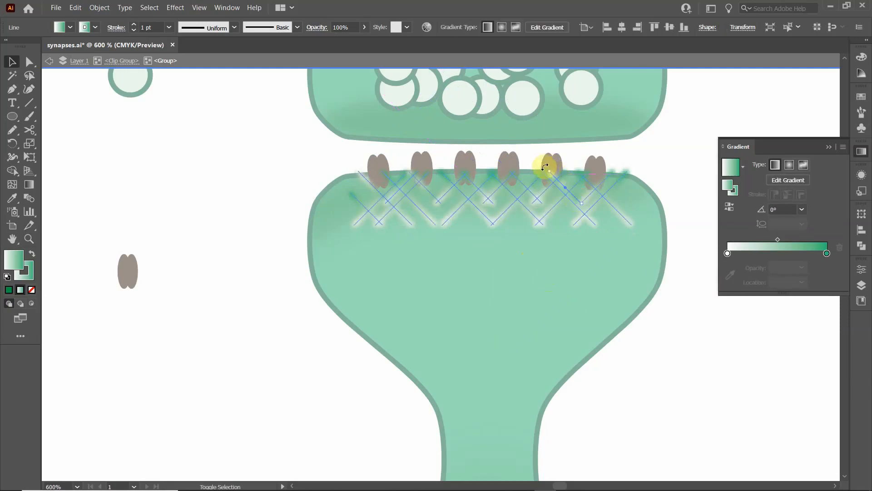
{"action": "mouse_move", "coordinate": [545, 166]}
{"action": "left_mouse_down"}
{"action": "mouse_move", "coordinate": [532, 230]}
{"action": "mouse_move", "coordinate": [559, 249]}
{"action": "mouse_move", "coordinate": [599, 240]}
{"action": "left_mouse_up"}
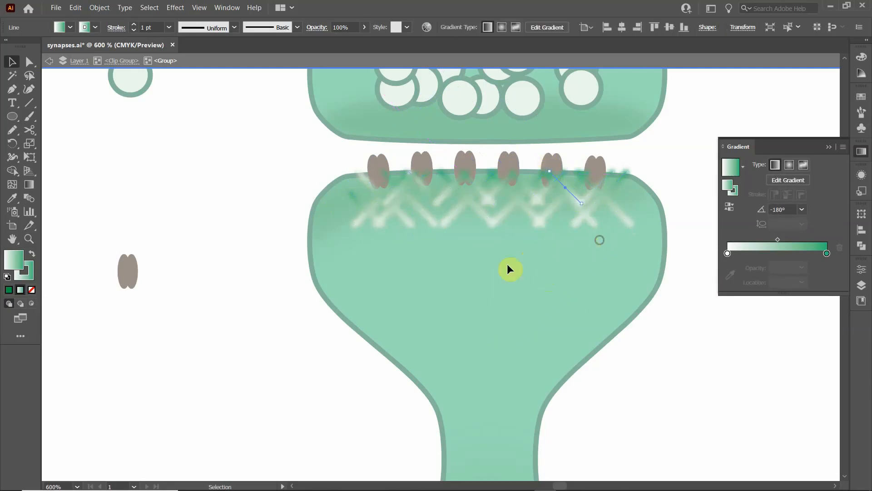
{"action": "left_click", "coordinate": [247, 245]}
{"action": "double_click", "coordinate": [266, 222]}
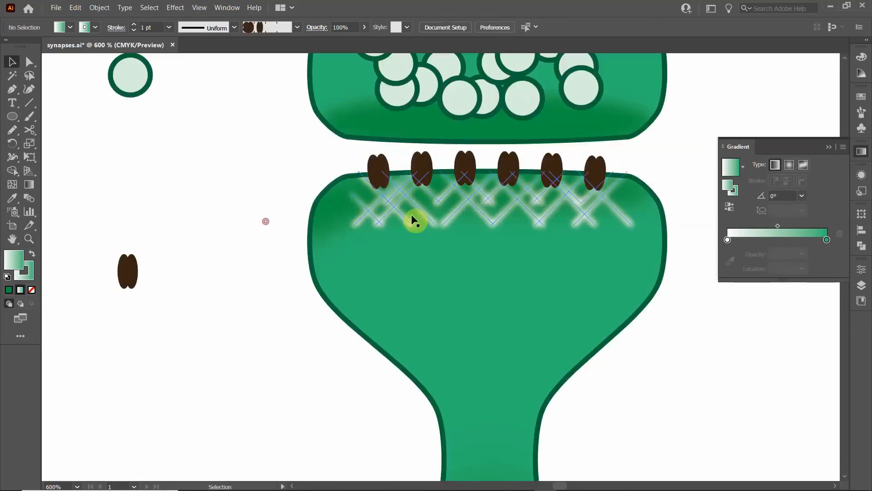
- Select the crosshatch group inside the clip group and set its fill to None
{"action": "left_click", "coordinate": [394, 209]}
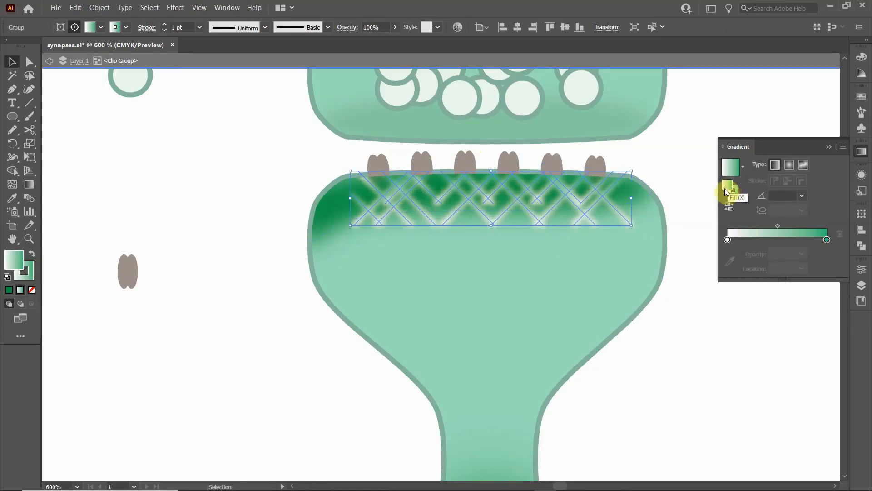
{"action": "left_click", "coordinate": [99, 27]}
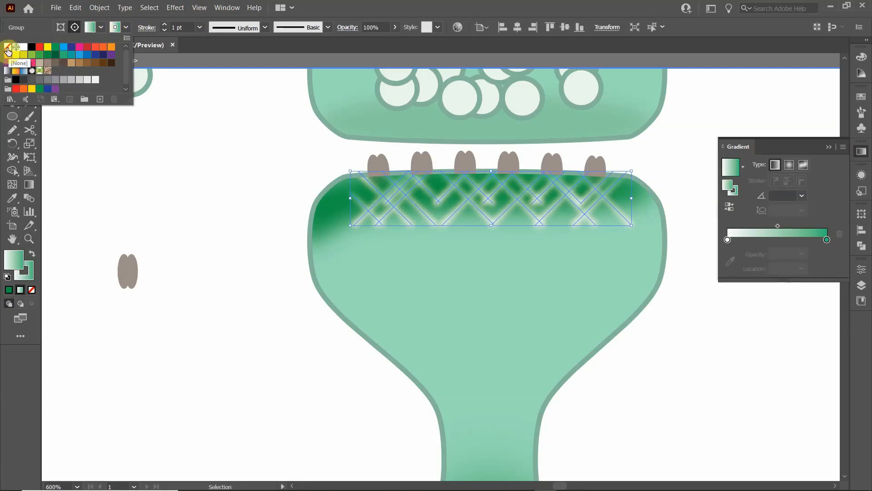
{"action": "left_click", "coordinate": [8, 47]}
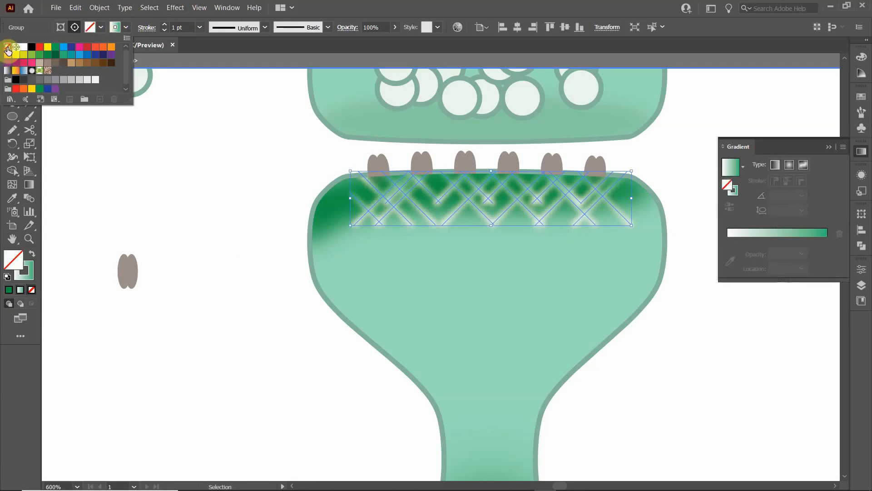
{"action": "left_click", "coordinate": [737, 194]}
{"action": "double_click", "coordinate": [737, 194]}
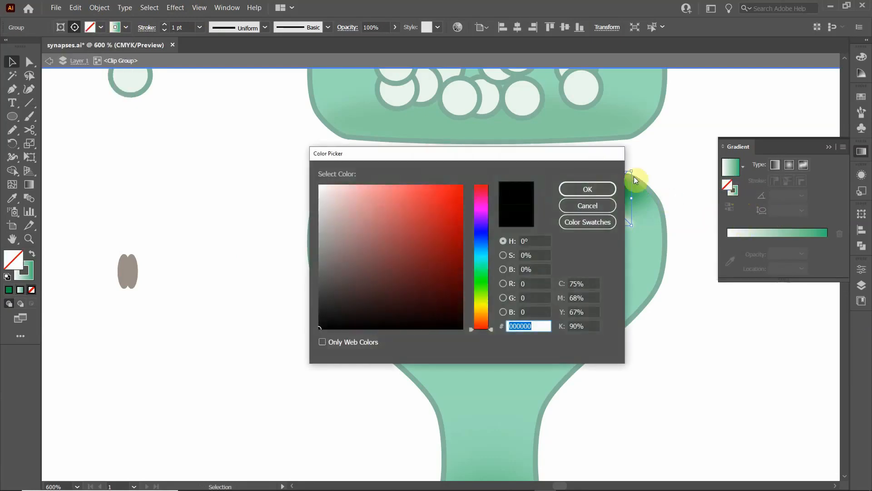
{"action": "left_click", "coordinate": [579, 206]}
- Set the white stop of the crosshatch's stroke gradient to 0% opacity and exit isolation mode
{"action": "left_click", "coordinate": [736, 189]}
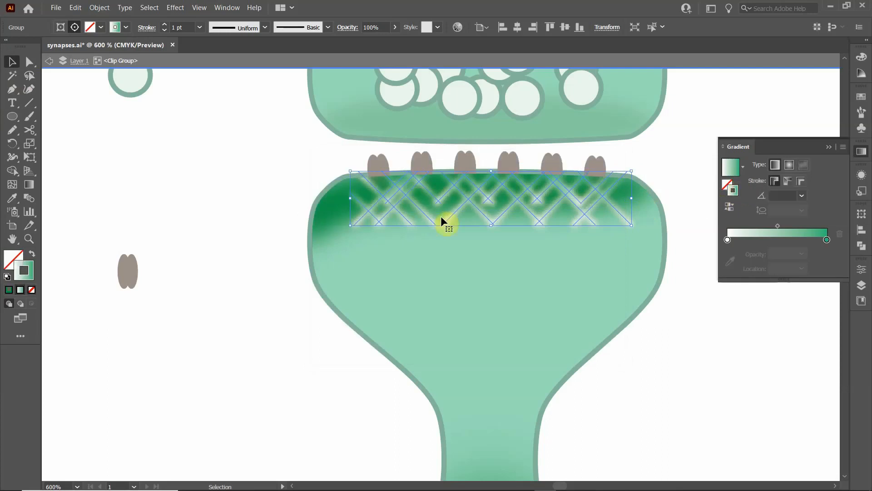
{"action": "left_click", "coordinate": [724, 240]}
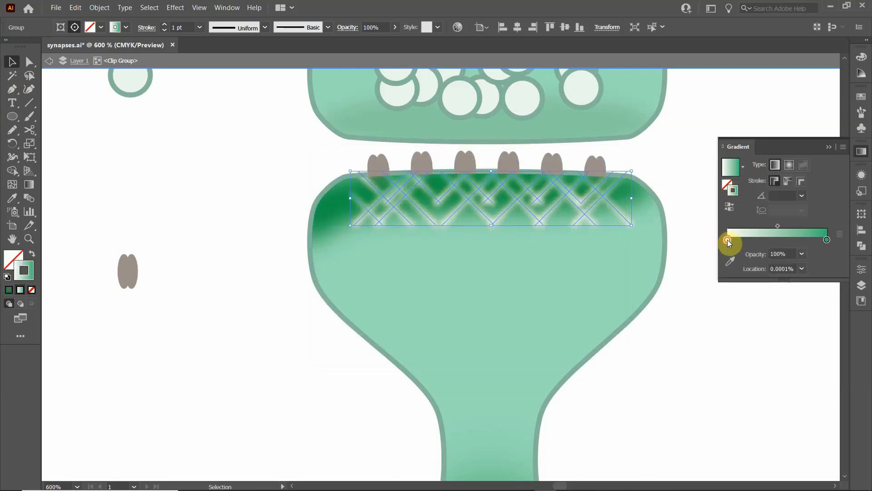
{"action": "double_click", "coordinate": [727, 239]}
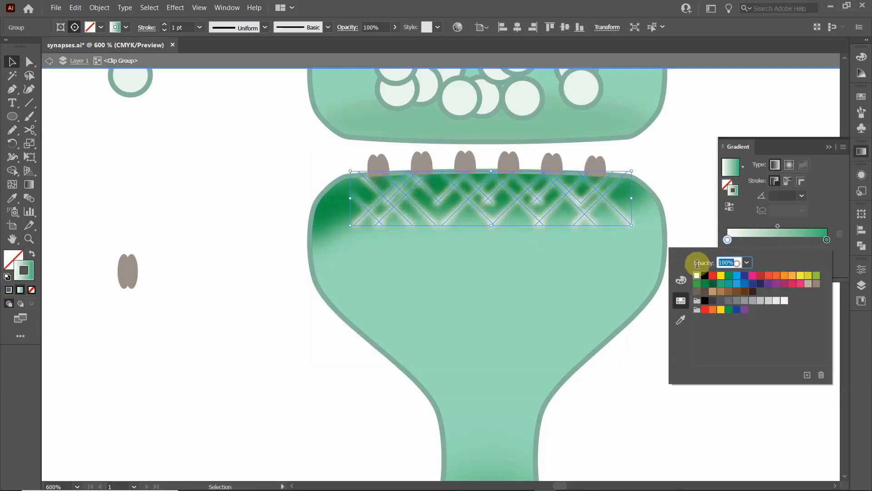
{"action": "type", "text": "0"}
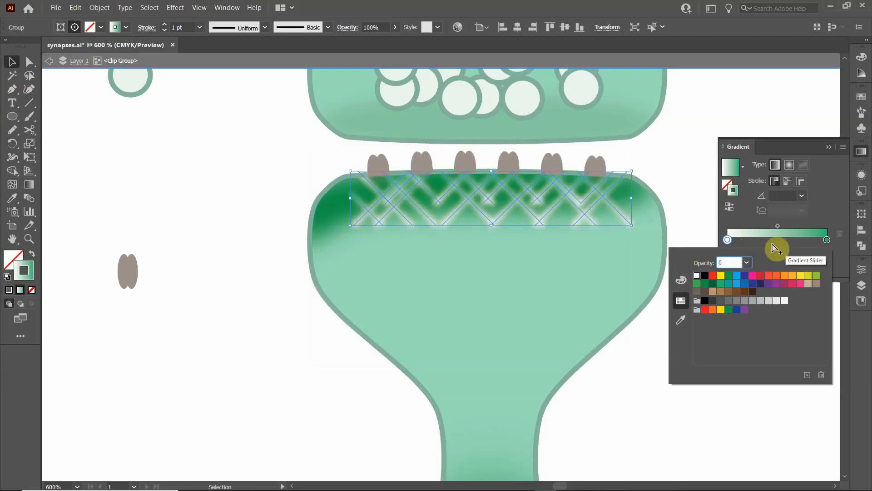
{"action": "key", "text": "Return"}
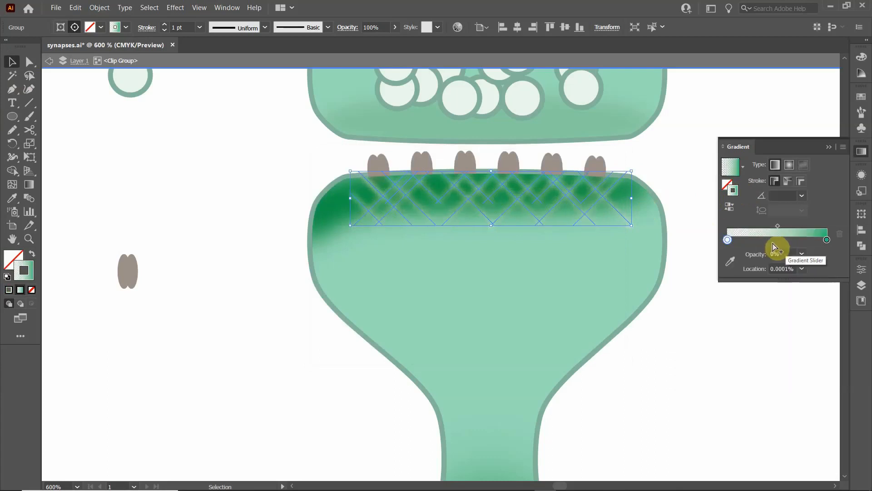
{"action": "left_click", "coordinate": [664, 162]}
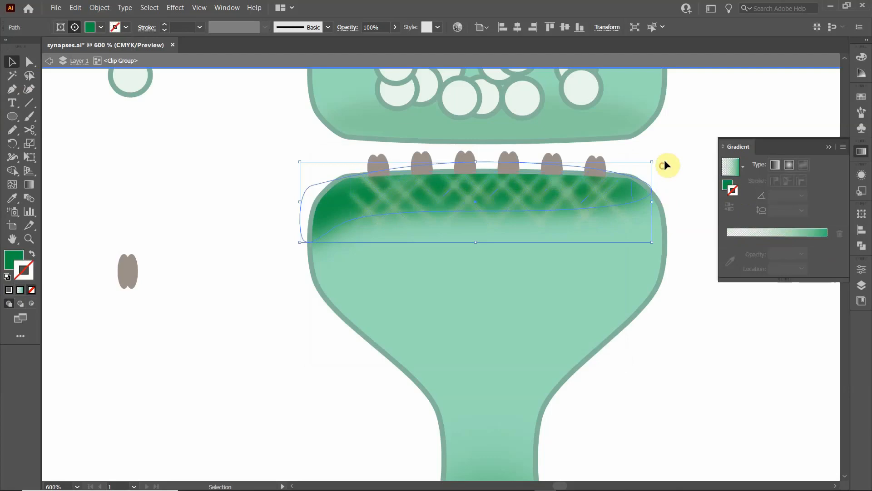
{"action": "left_click", "coordinate": [472, 193]}
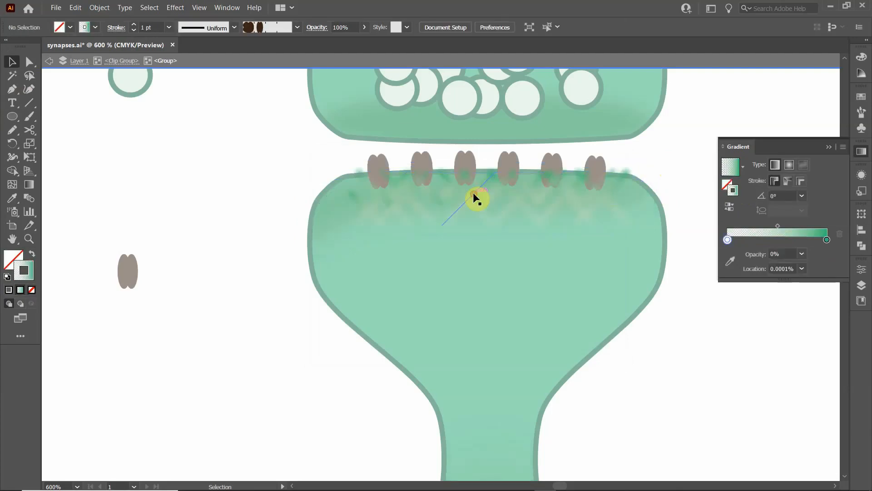
{"action": "double_click", "coordinate": [233, 199]}
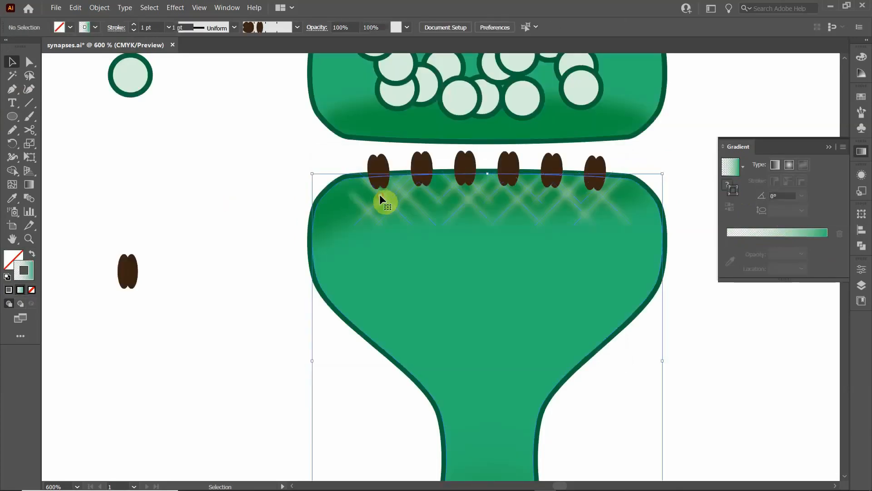
- Inside the postsynaptic clip group, recolour the end stop of the crosshatch's stroke gradient with the dark green sampled from the rim shading
{"action": "left_click", "coordinate": [379, 194]}
{"action": "double_click", "coordinate": [382, 195]}
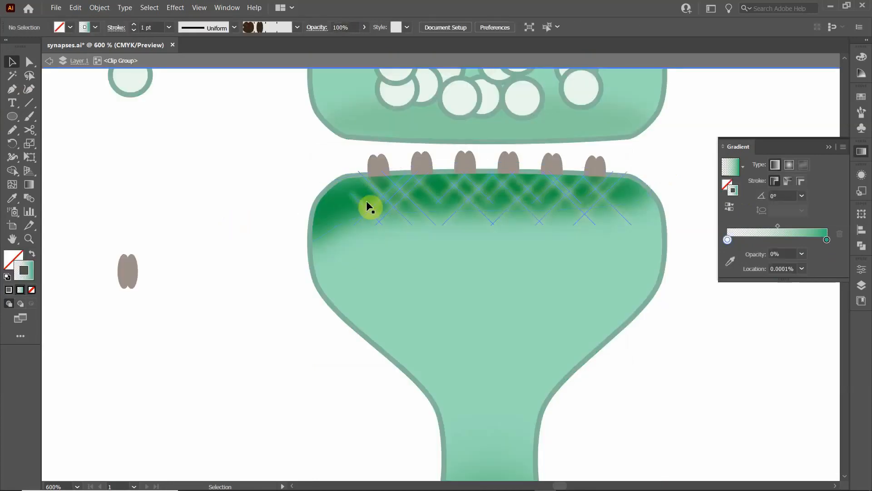
{"action": "left_click", "coordinate": [383, 200]}
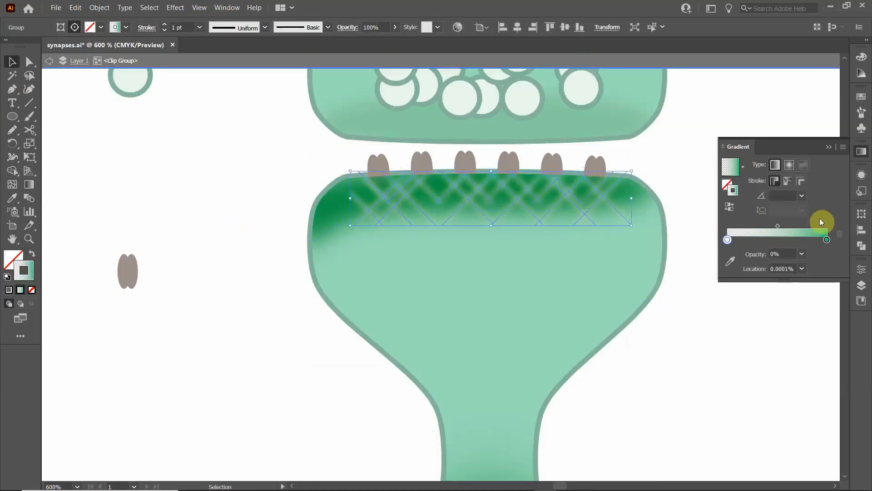
{"action": "left_click", "coordinate": [827, 240]}
{"action": "double_click", "coordinate": [827, 239]}
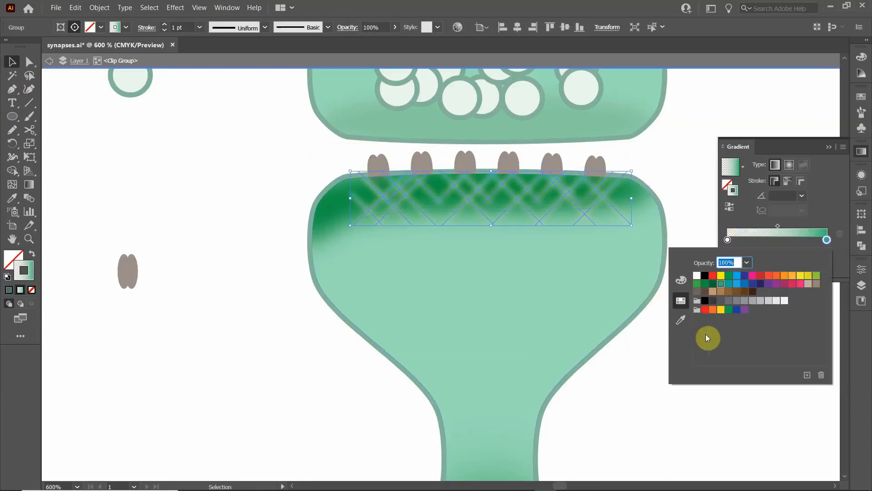
{"action": "left_click", "coordinate": [677, 320]}
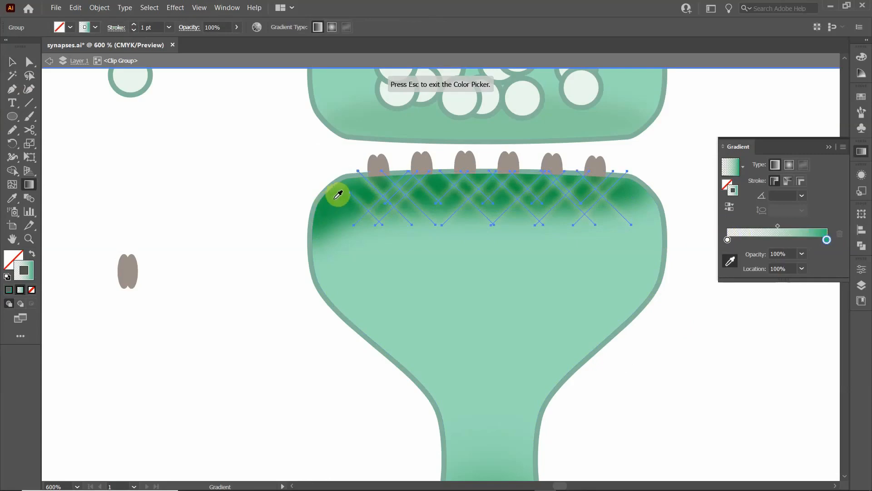
{"action": "left_click", "coordinate": [337, 194]}
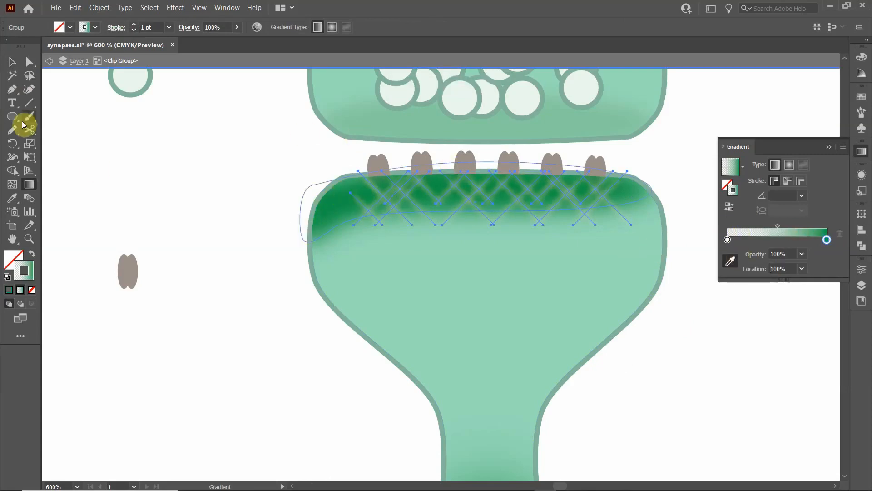
{"action": "left_click", "coordinate": [18, 64]}
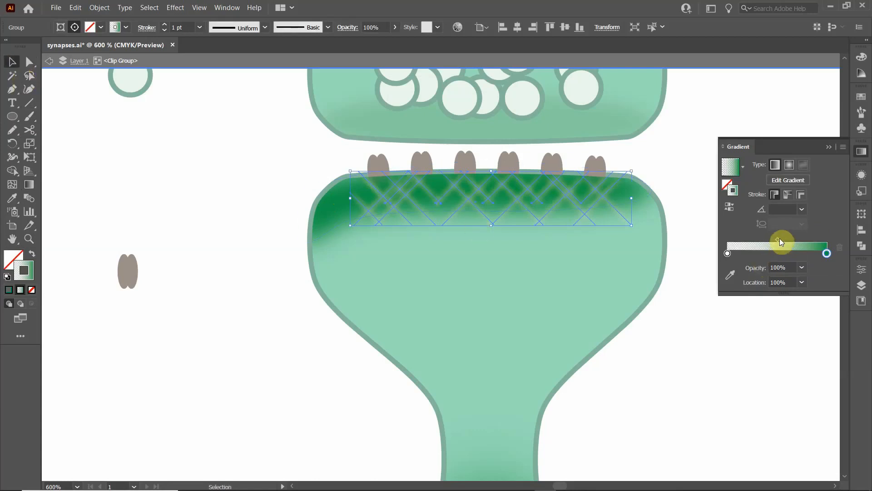
- Move the stroke gradient's midpoint to about 16.5% and stretch the crosshatch downward past the shaded rim
{"action": "left_click_drag", "start_coordinate": [778, 240], "coordinate": [743, 226]}
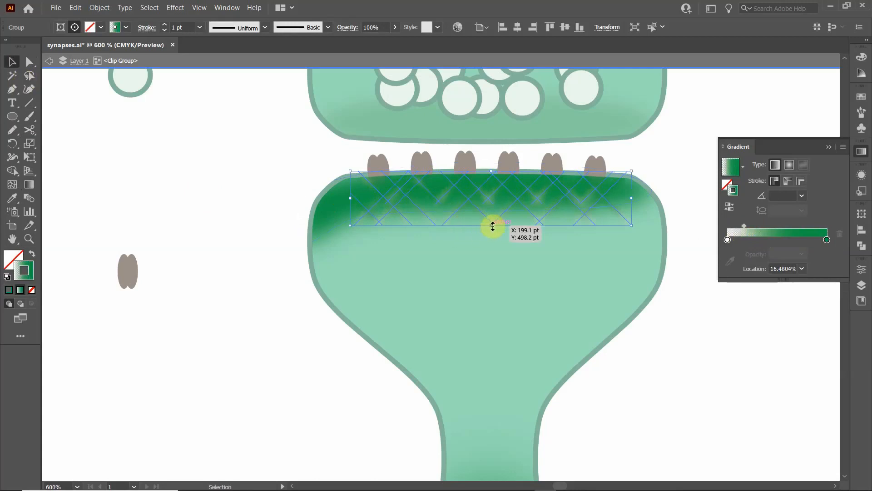
{"action": "left_click_drag", "start_coordinate": [492, 225], "coordinate": [489, 250]}
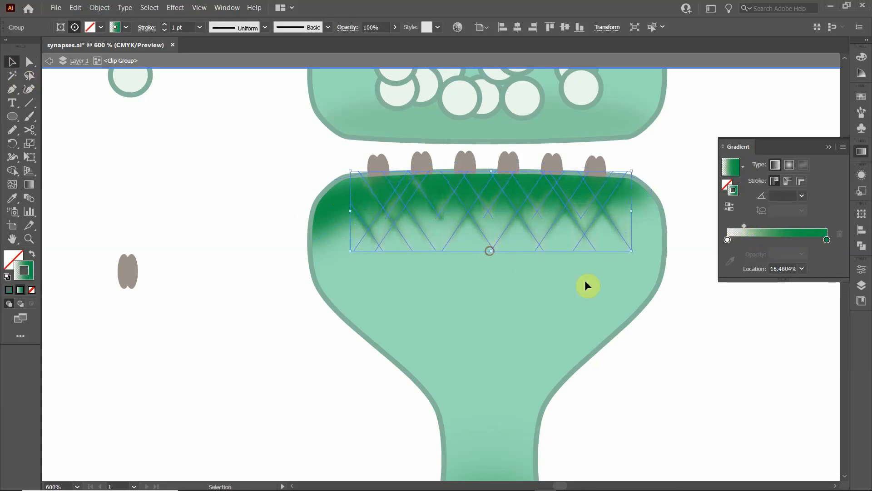
{"action": "left_click", "coordinate": [706, 311]}
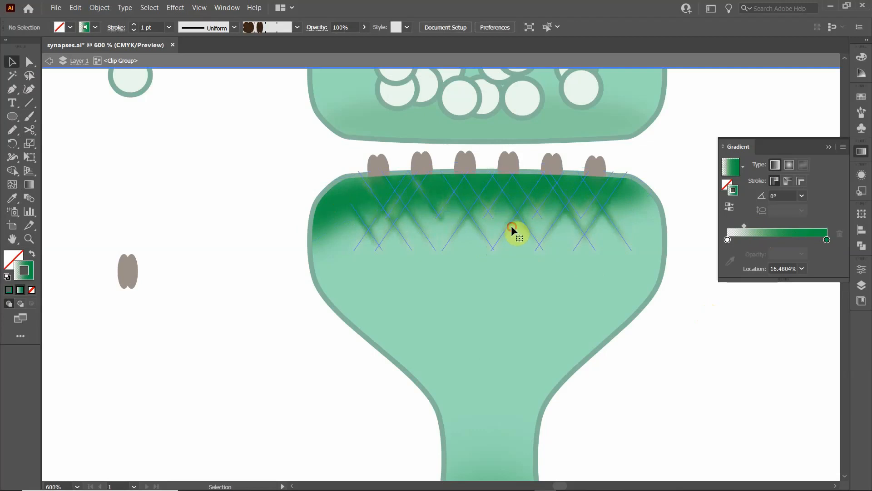
- Recolour the transparent start stop of the crosshatch's stroke gradient with the green sampled from the cell body
{"action": "left_click", "coordinate": [516, 236]}
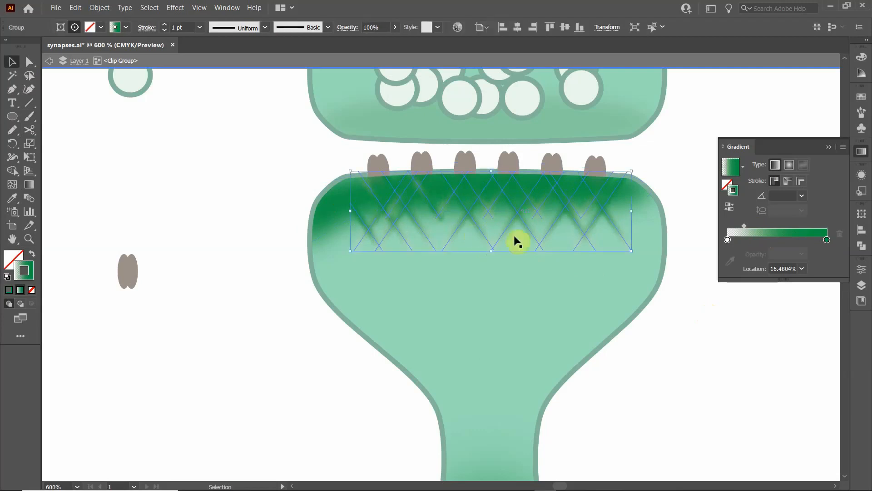
{"action": "left_click", "coordinate": [729, 241]}
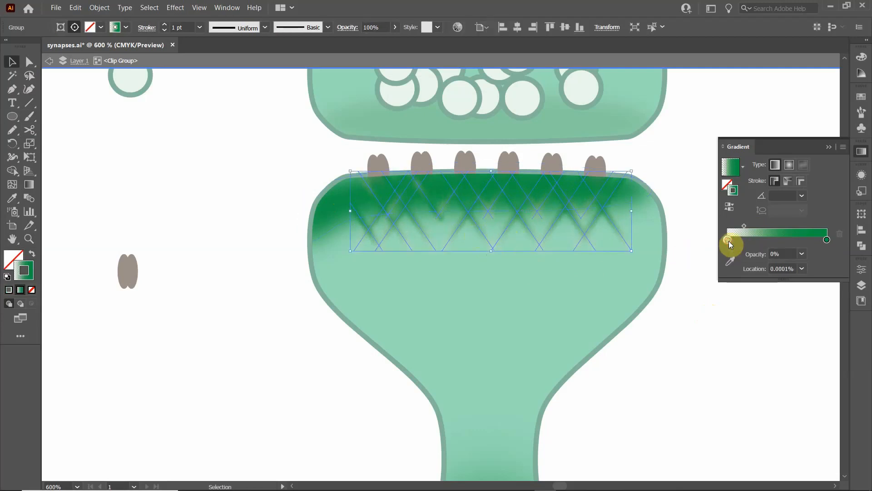
{"action": "double_click", "coordinate": [729, 240]}
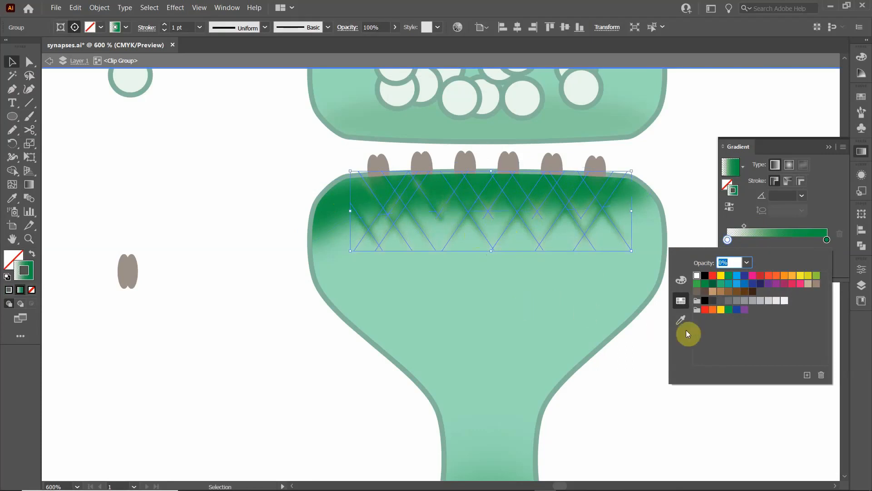
{"action": "left_click", "coordinate": [683, 321]}
{"action": "left_click", "coordinate": [519, 290]}
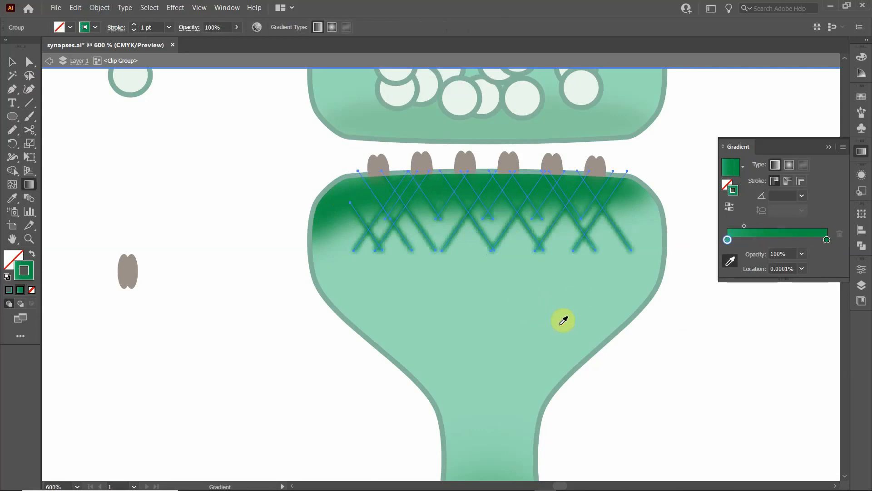
- Set the start stop of the crosshatch's stroke gradient to 0% opacity and exit isolation mode
{"action": "double_click", "coordinate": [728, 240]}
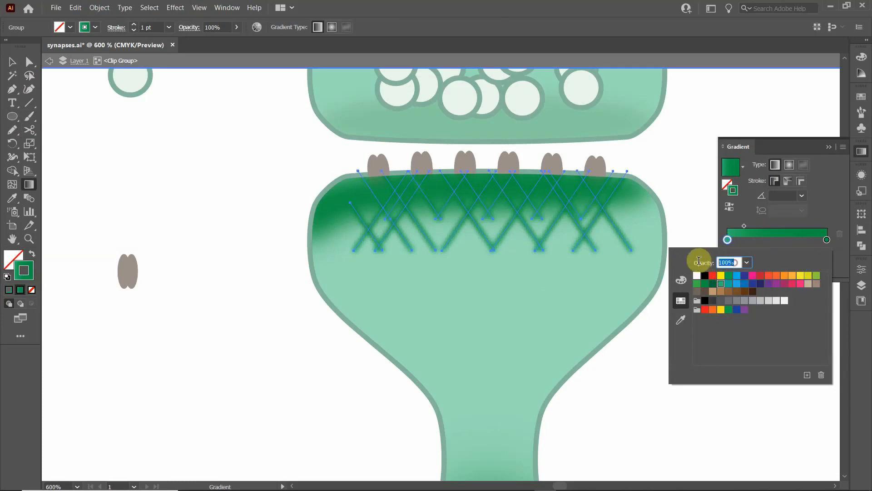
{"action": "type", "text": "0"}
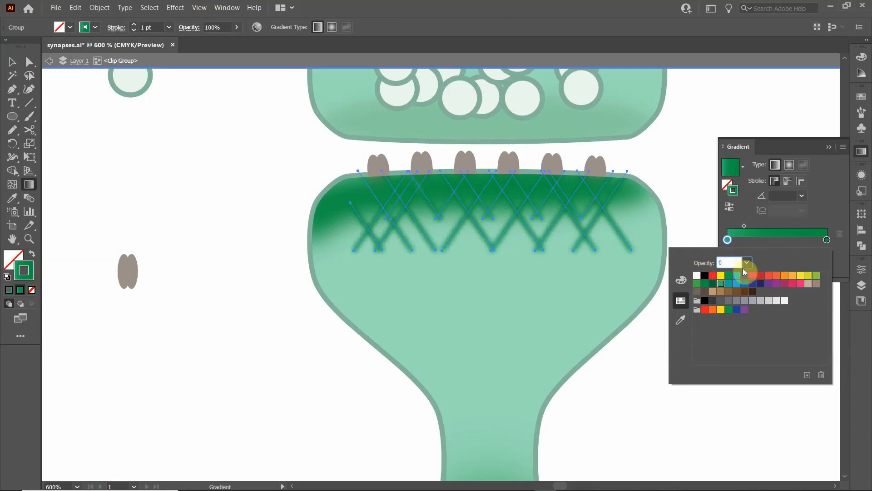
{"action": "key", "text": "Return"}
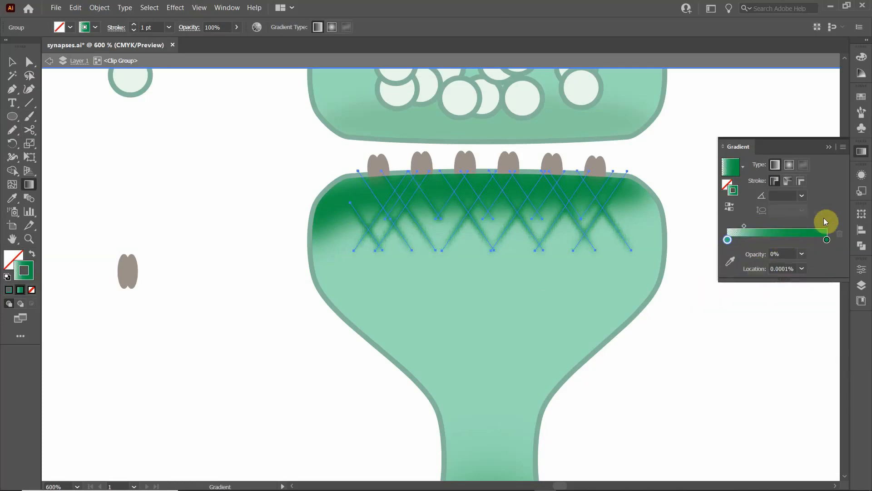
{"action": "left_click", "coordinate": [9, 59]}
{"action": "double_click", "coordinate": [253, 214]}
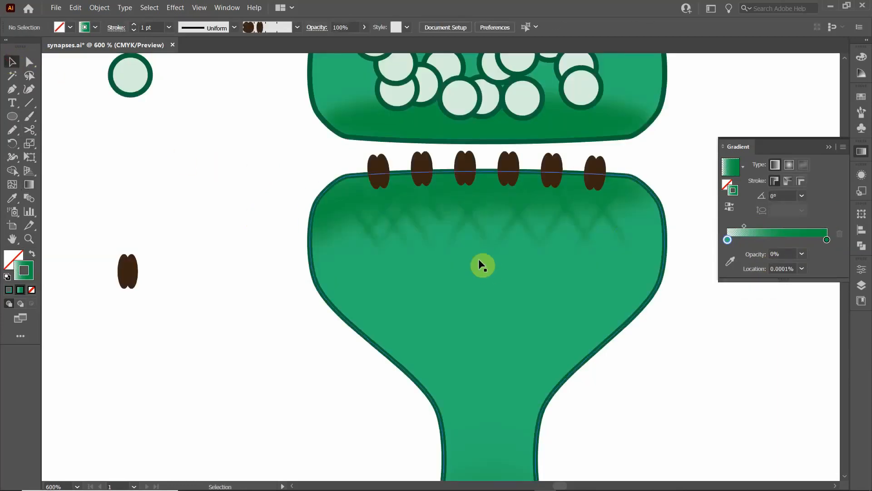
- Change the end stop of the crosshatch's stroke gradient to the darker green swatch and exit isolation mode
{"action": "scroll", "coordinate": [434, 244], "scroll_direction": "down", "scroll_amount": 3}
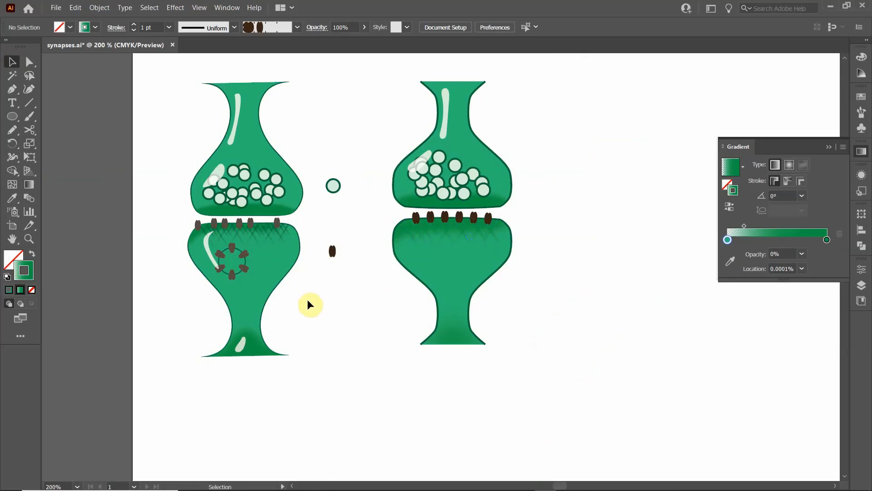
{"action": "scroll", "coordinate": [328, 280], "scroll_direction": "up", "scroll_amount": 1}
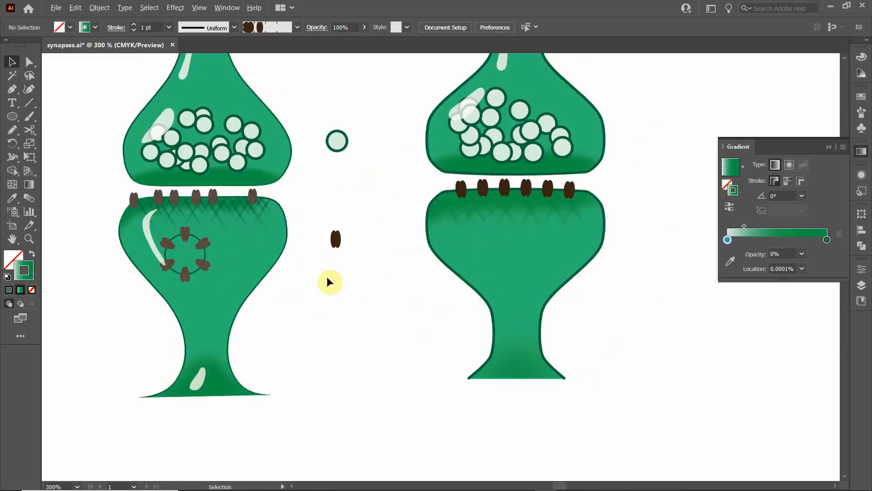
{"action": "double_click", "coordinate": [481, 215]}
{"action": "left_click", "coordinate": [481, 216]}
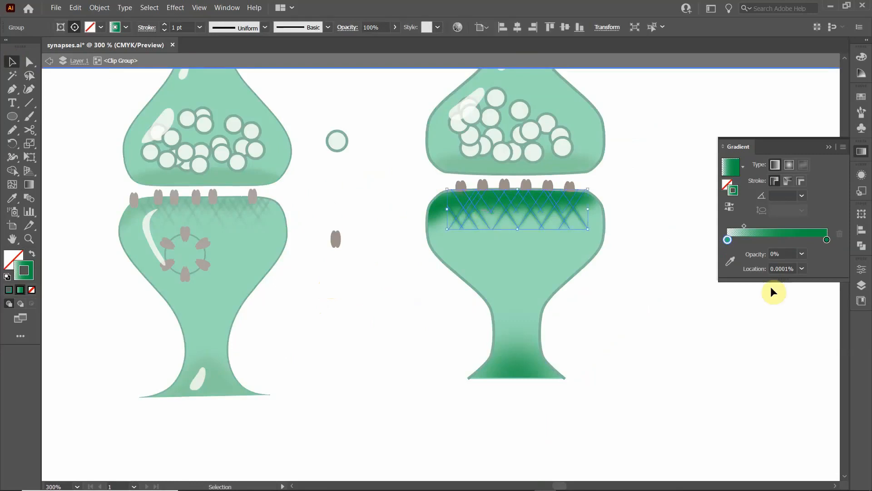
{"action": "double_click", "coordinate": [827, 239]}
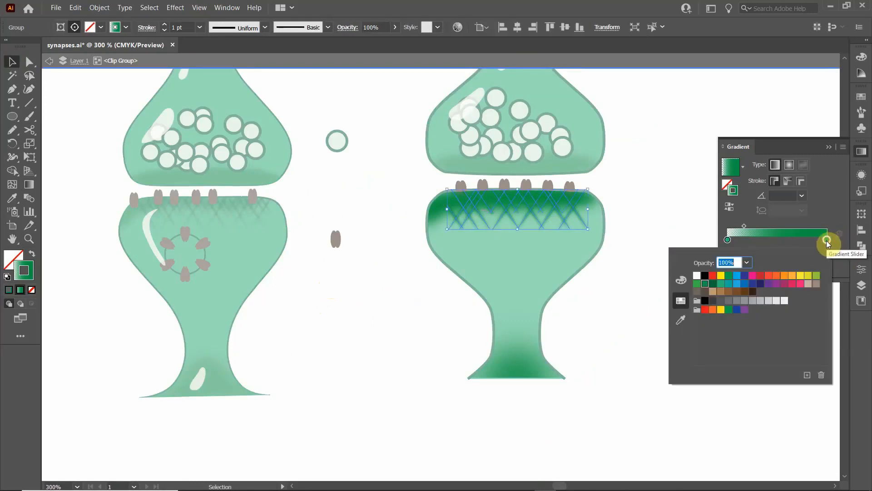
{"action": "left_click", "coordinate": [711, 286]}
{"action": "left_click", "coordinate": [649, 182]}
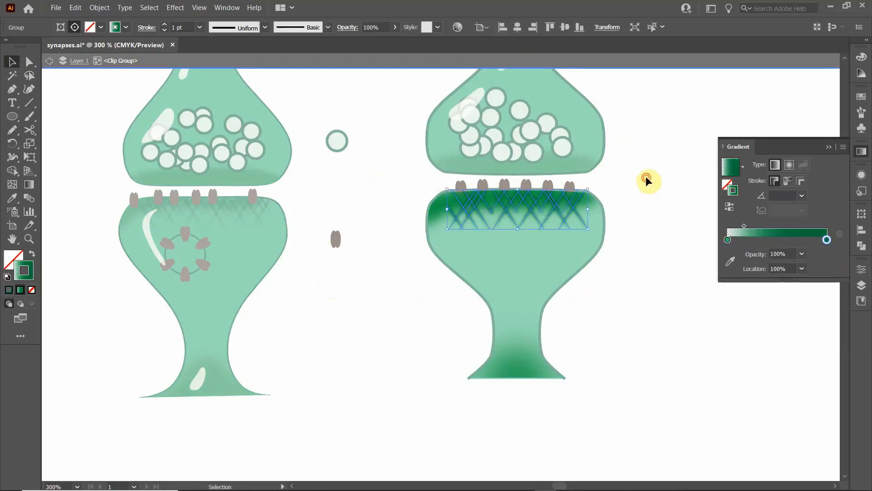
{"action": "double_click", "coordinate": [645, 176]}
{"action": "left_click", "coordinate": [645, 176]}
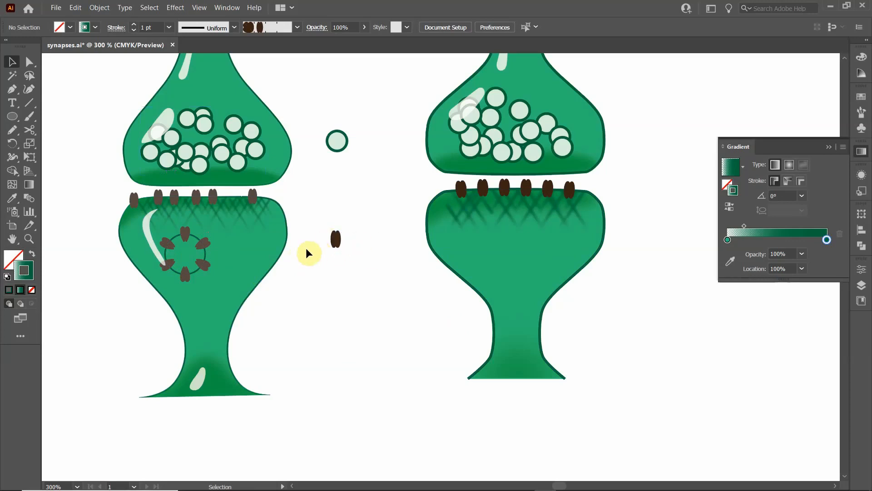
- Draw a horizontal line across the middle of the standalone brown receptor and give it a solid dark green stroke
{"action": "scroll", "coordinate": [331, 255], "scroll_direction": "up", "scroll_amount": 4}
{"action": "left_click", "coordinate": [29, 102]}
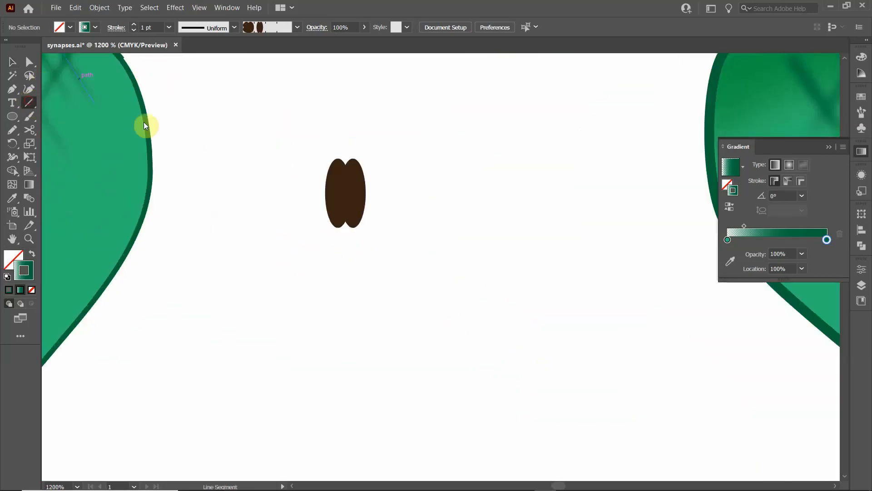
{"action": "left_click_drag", "start_coordinate": [284, 193], "coordinate": [441, 187]}
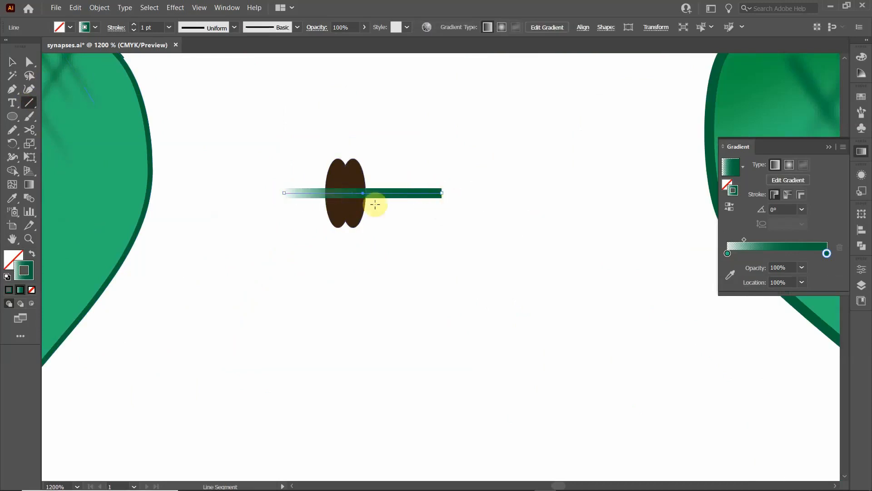
{"action": "left_click", "coordinate": [13, 61]}
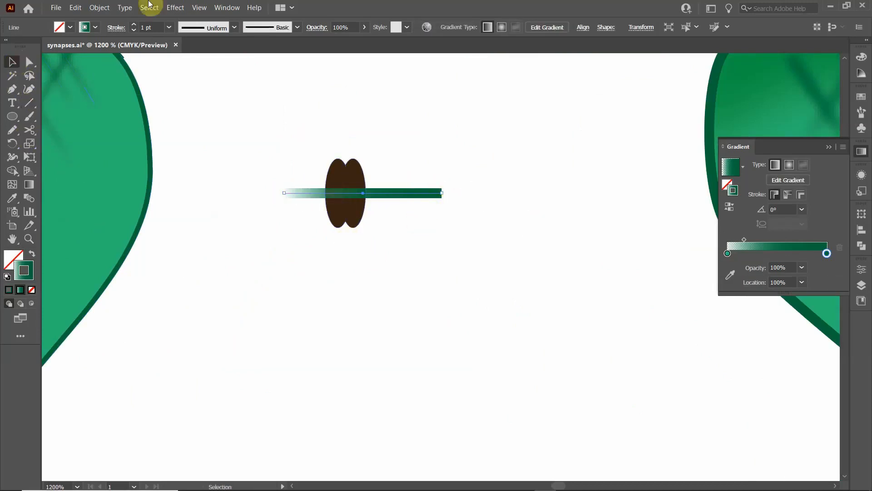
{"action": "left_click", "coordinate": [94, 27]}
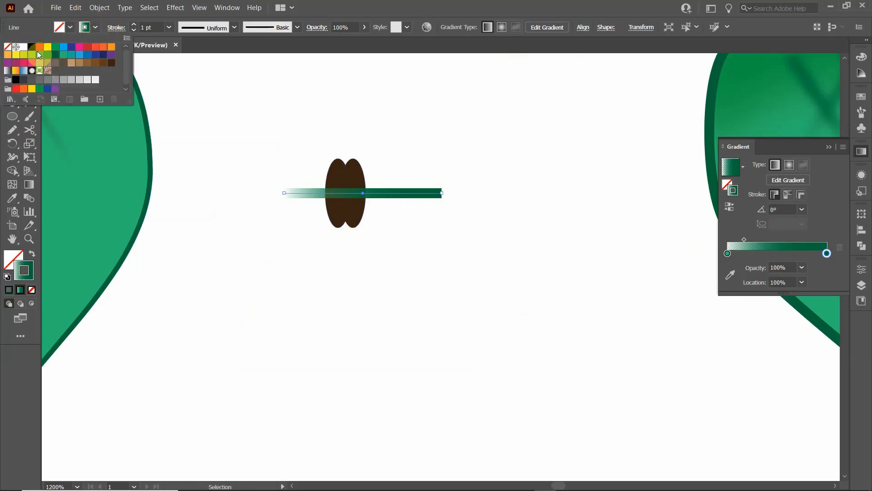
{"action": "left_click", "coordinate": [56, 55]}
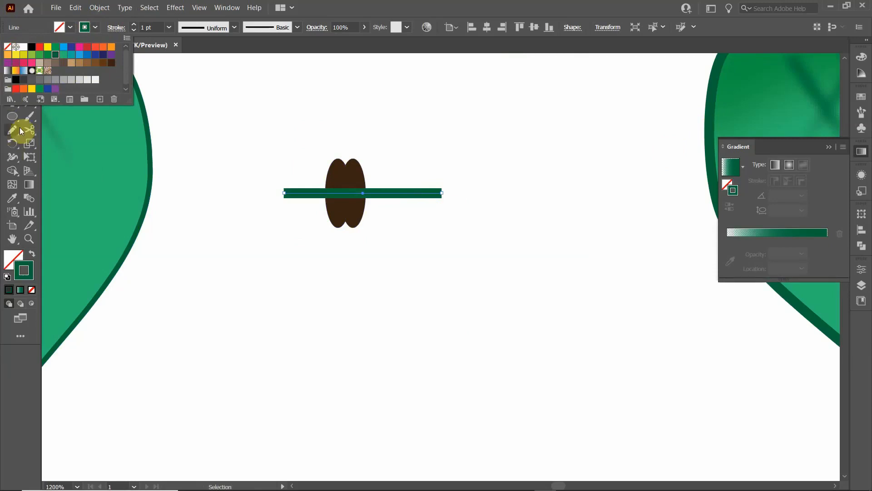
{"action": "left_click", "coordinate": [10, 63]}
{"action": "left_click", "coordinate": [310, 142]}
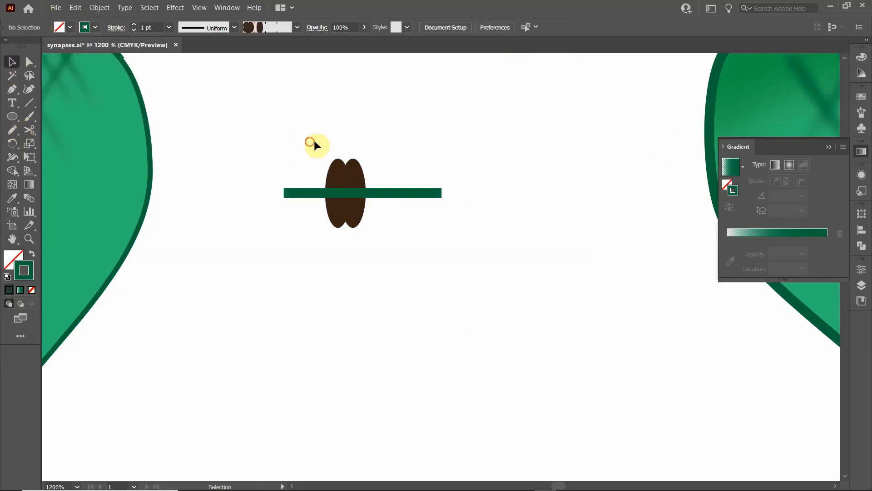
- Bring the two brown receptor ellipses to the front, above the green line
{"action": "left_click_drag", "start_coordinate": [321, 162], "coordinate": [356, 173]}
{"action": "right_click", "coordinate": [358, 174]}
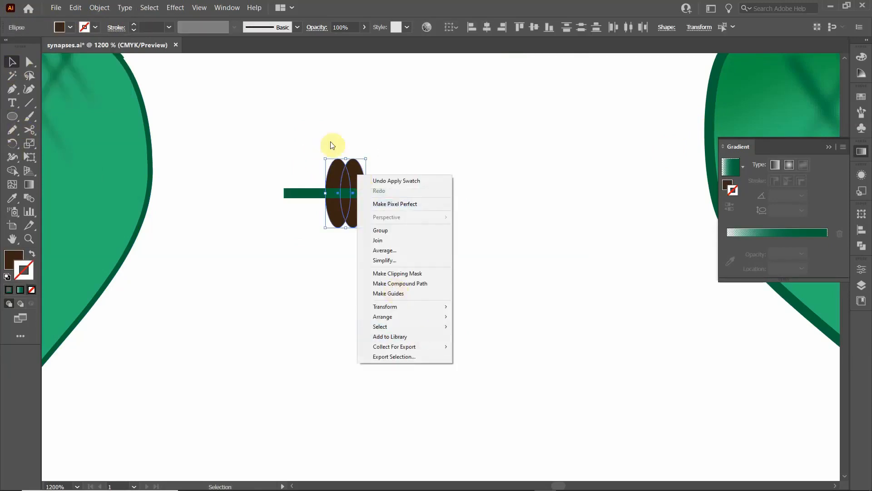
{"action": "mouse_move", "coordinate": [400, 317]}
{"action": "left_click", "coordinate": [512, 318]}
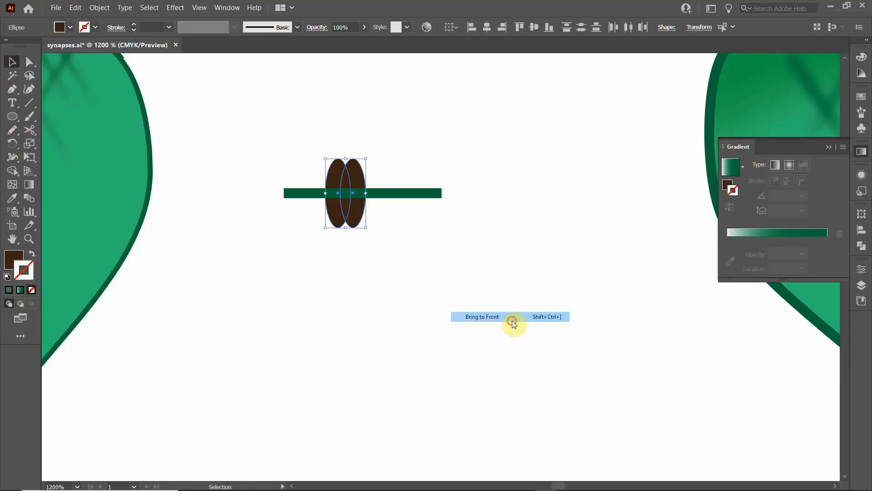
{"action": "left_click", "coordinate": [430, 267]}
{"action": "left_click", "coordinate": [351, 213]}
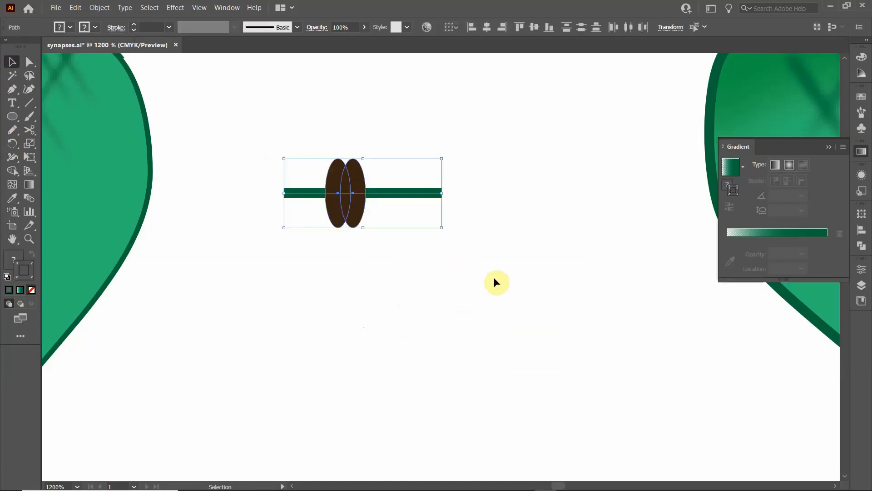
{"action": "left_click", "coordinate": [494, 278]}
- Align the receptor ellipses and the green line to their common horizontal centre
{"action": "left_click_drag", "start_coordinate": [311, 140], "coordinate": [374, 177]}
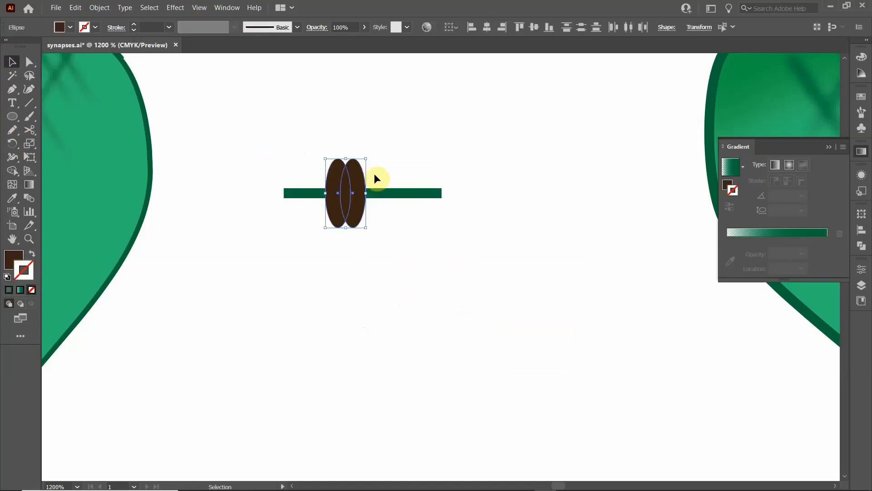
{"action": "left_click_drag", "start_coordinate": [243, 129], "coordinate": [477, 272]}
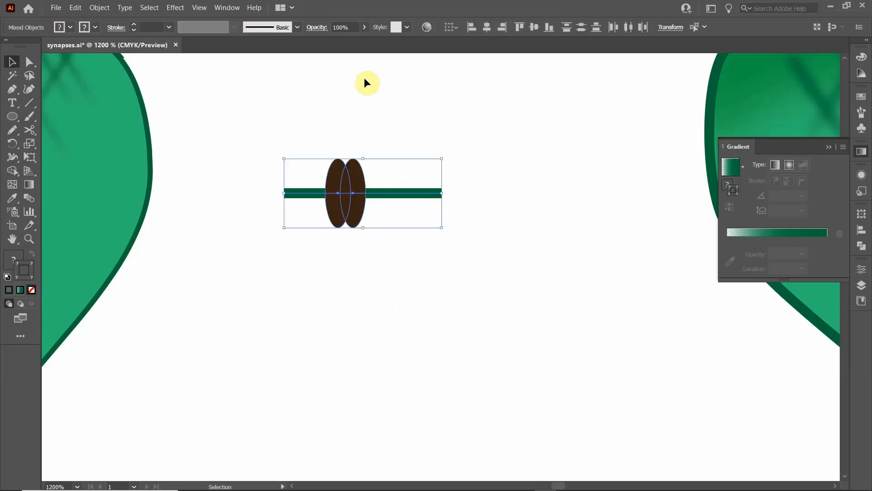
{"action": "left_click", "coordinate": [486, 26]}
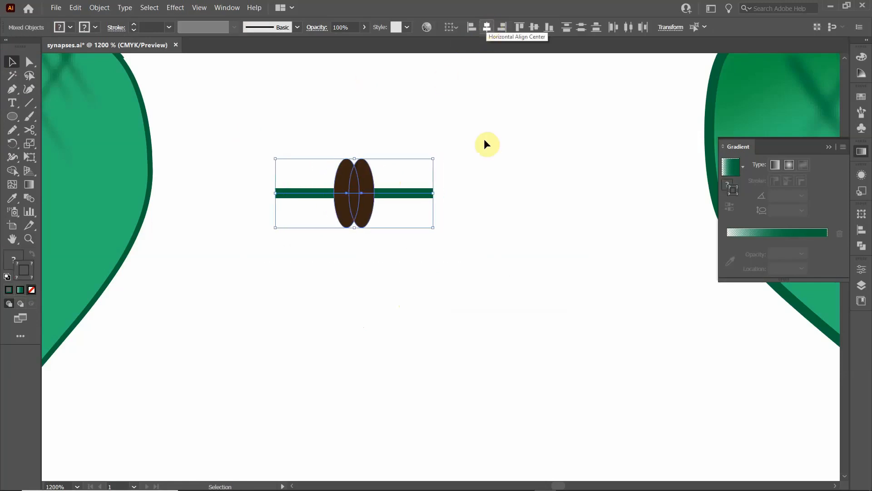
- Create a pattern brush with the default options from the standalone brown receptor and its green line
{"action": "left_click", "coordinate": [536, 172]}
{"action": "scroll", "coordinate": [522, 170], "scroll_direction": "down", "scroll_amount": 3}
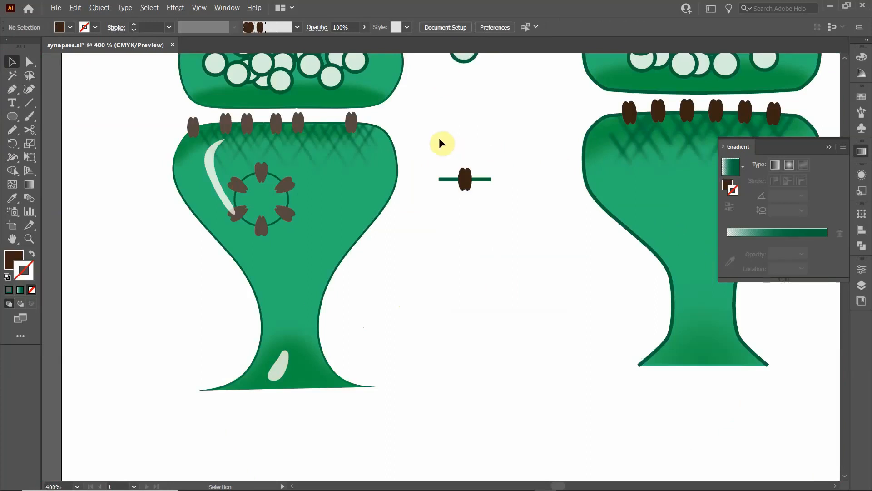
{"action": "left_click", "coordinate": [861, 112]}
{"action": "scroll", "coordinate": [782, 177], "scroll_direction": "up", "scroll_amount": 2}
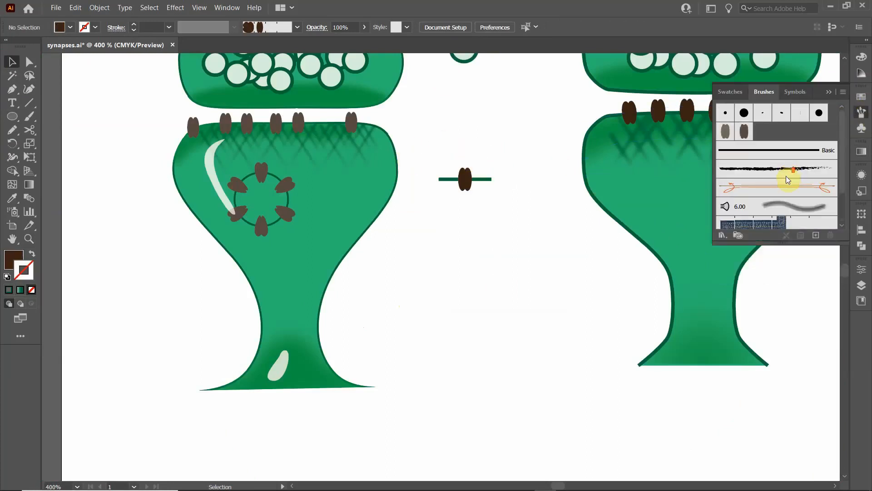
{"action": "left_click_drag", "start_coordinate": [437, 142], "coordinate": [516, 230]}
{"action": "mouse_move", "coordinate": [479, 184]}
{"action": "left_mouse_down"}
{"action": "mouse_move", "coordinate": [643, 150]}
{"action": "mouse_move", "coordinate": [808, 136]}
{"action": "left_mouse_up"}
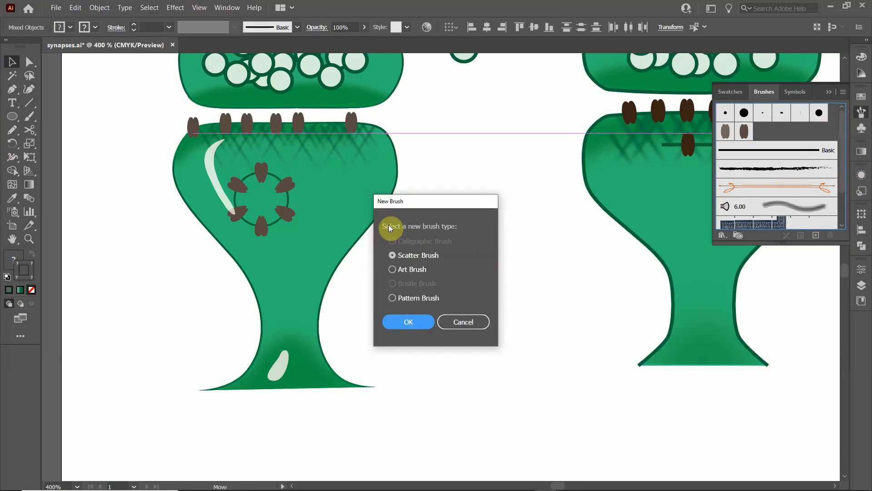
{"action": "left_click", "coordinate": [406, 298]}
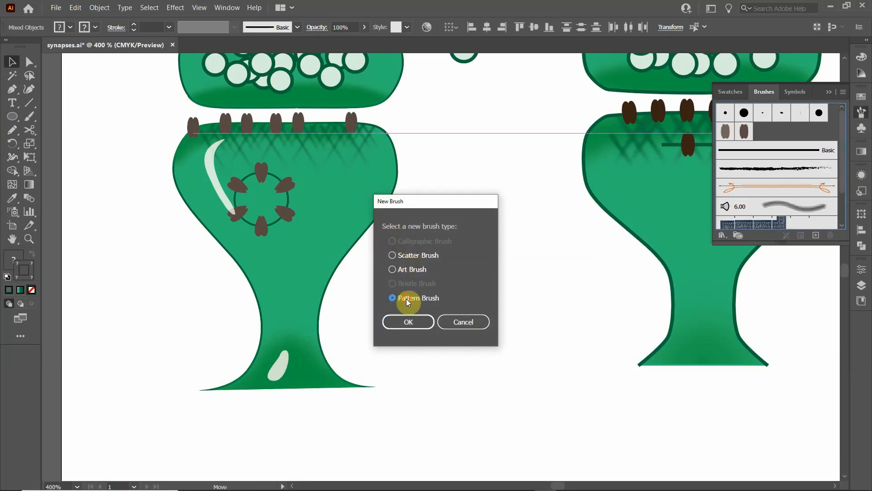
{"action": "left_click", "coordinate": [403, 323]}
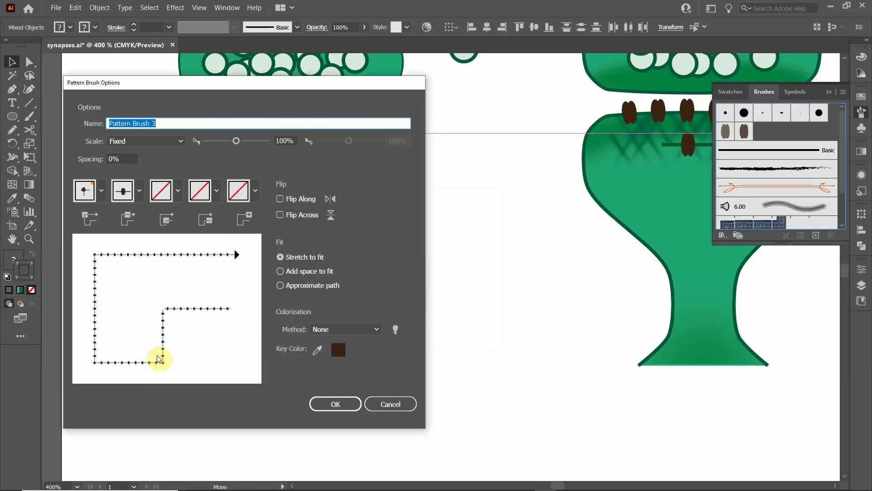
{"action": "left_click", "coordinate": [336, 405]}
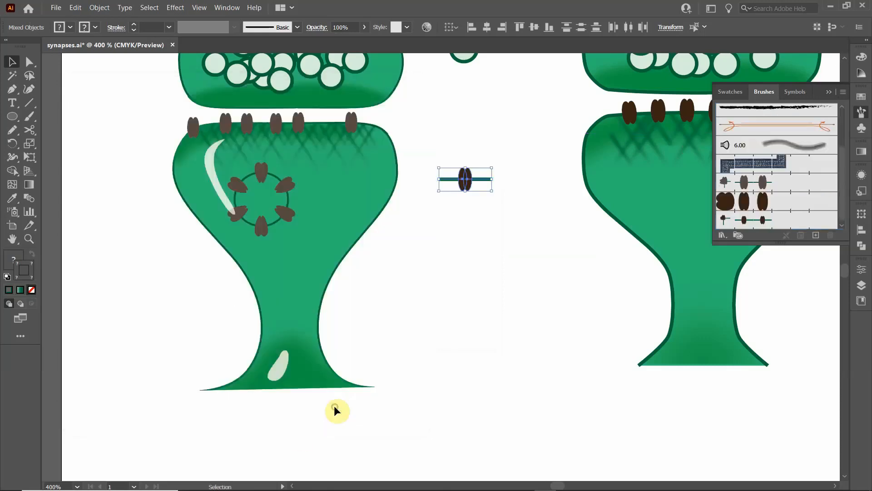
{"action": "left_click", "coordinate": [522, 276]}
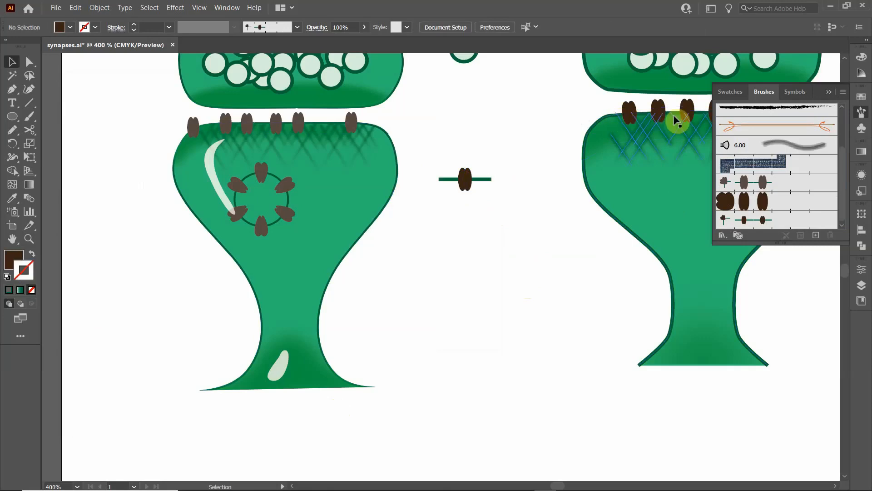
- Draw a circle in the middle of the postsynaptic bulb of the synapse with the darker brown receptors
{"action": "left_click_drag", "start_coordinate": [503, 161], "coordinate": [430, 184]}
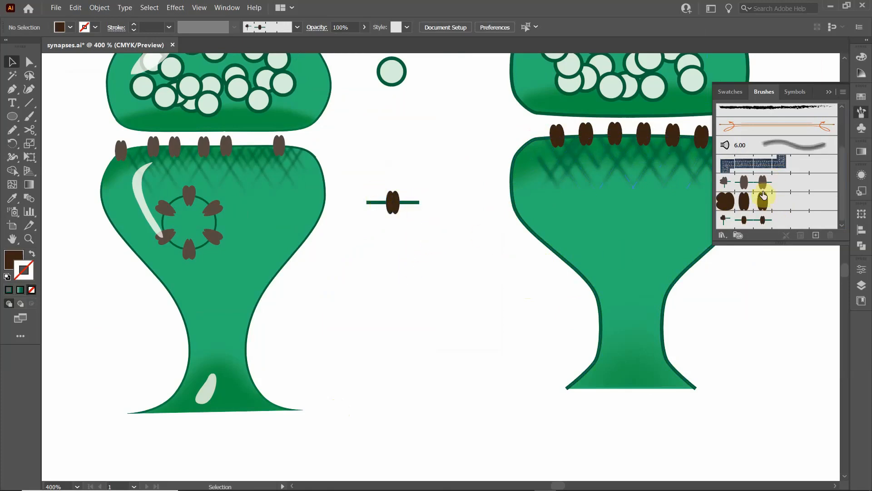
{"action": "left_click", "coordinate": [11, 118]}
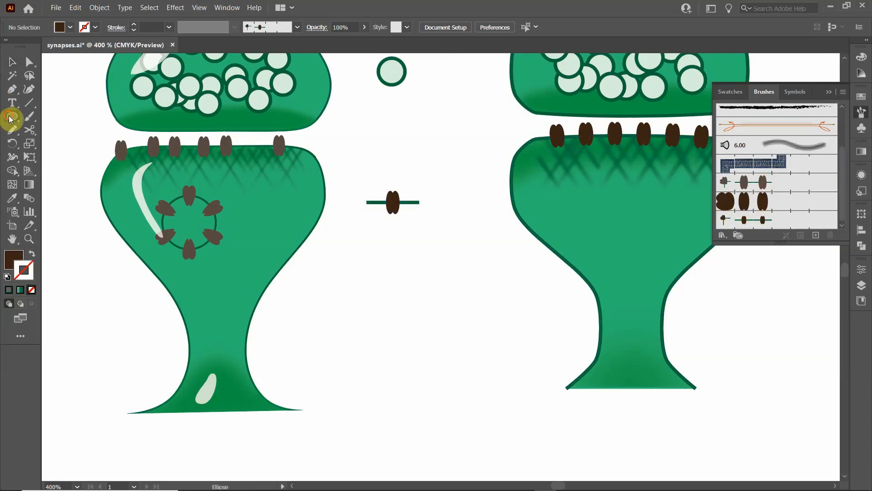
{"action": "left_click_drag", "start_coordinate": [587, 205], "coordinate": [636, 259]}
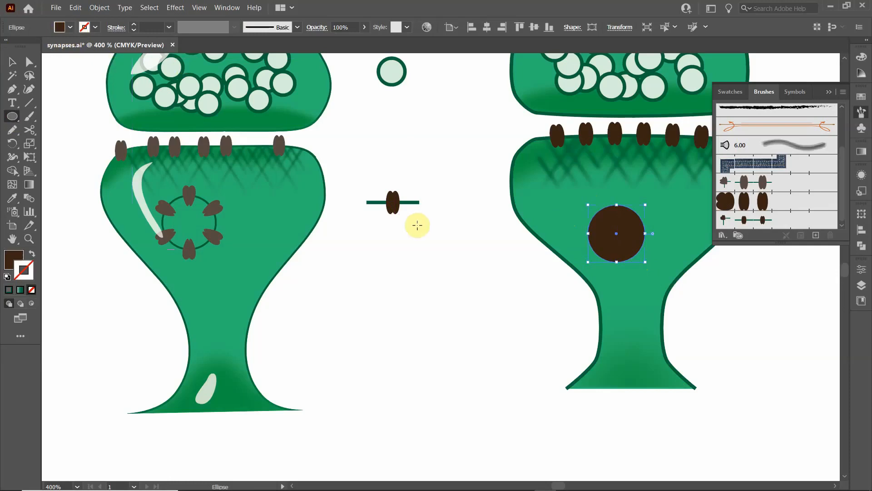
- Give the circle the postsynaptic bulb's green fill and dark green stroke, and apply the new receptor pattern brush to it
{"action": "key", "text": "i"}
{"action": "left_click", "coordinate": [547, 208]}
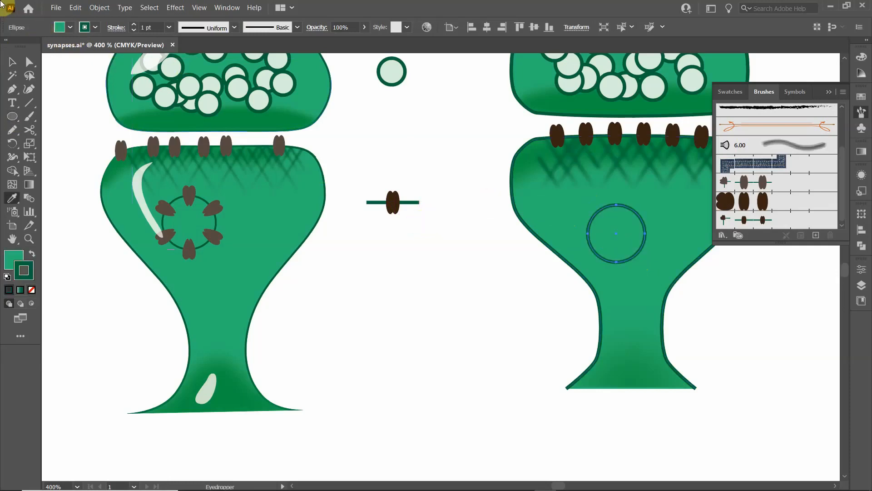
{"action": "left_click", "coordinate": [13, 61]}
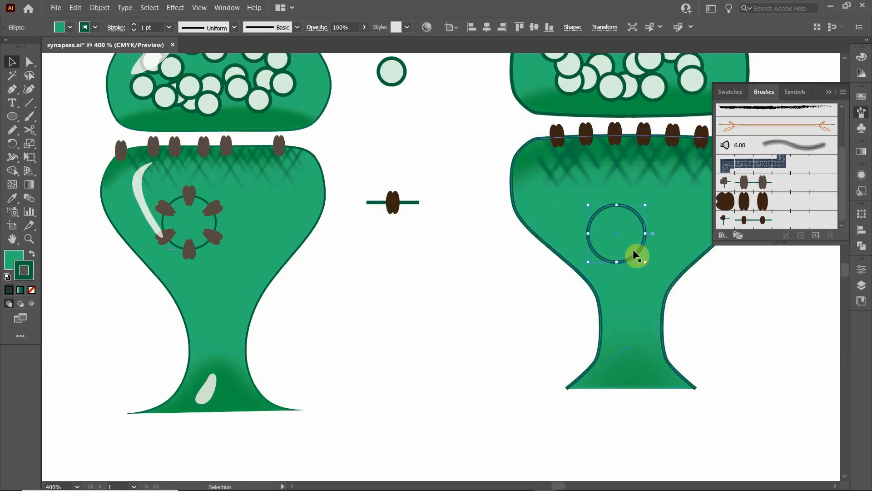
{"action": "left_click", "coordinate": [759, 220]}
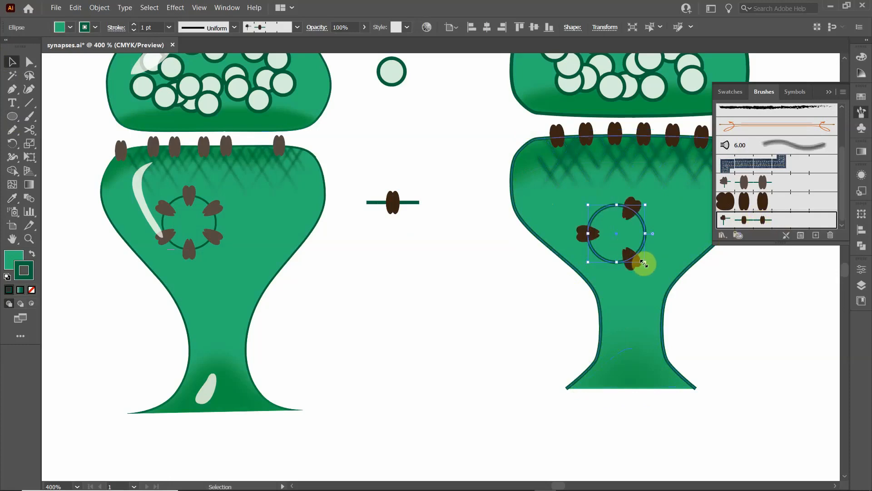
- Try to set the receptor pattern brush's spacing to -50% and deselect the ring
{"action": "double_click", "coordinate": [764, 219]}
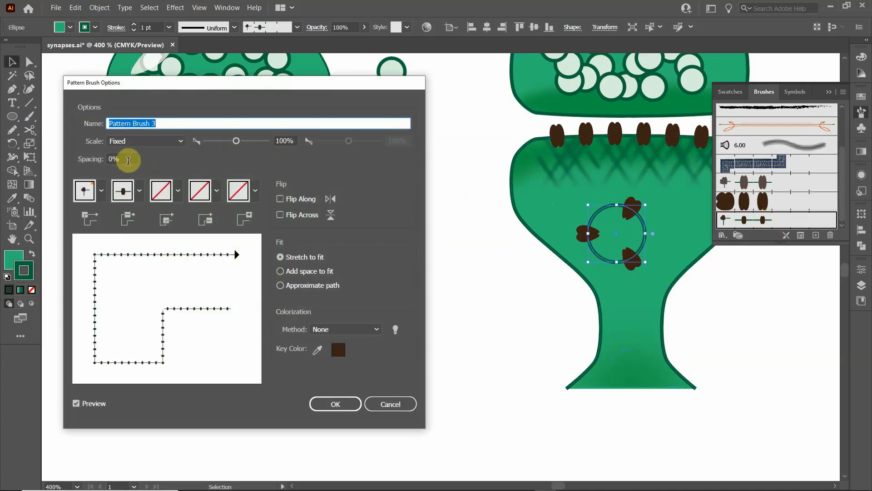
{"action": "left_click", "coordinate": [128, 160]}
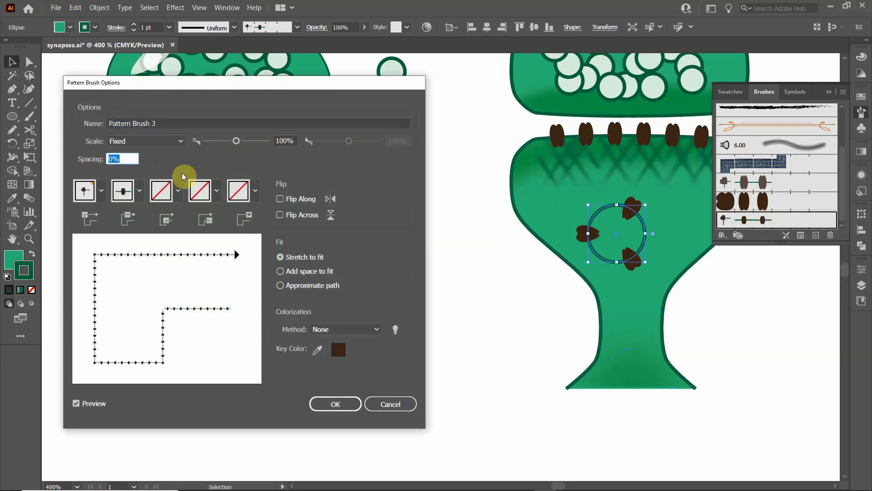
{"action": "key", "text": "BackSpace"}
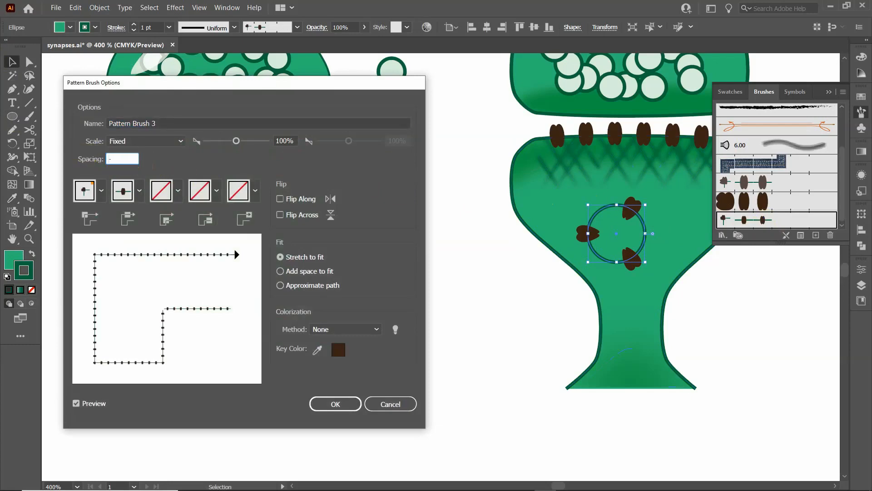
{"action": "type", "text": "0"}
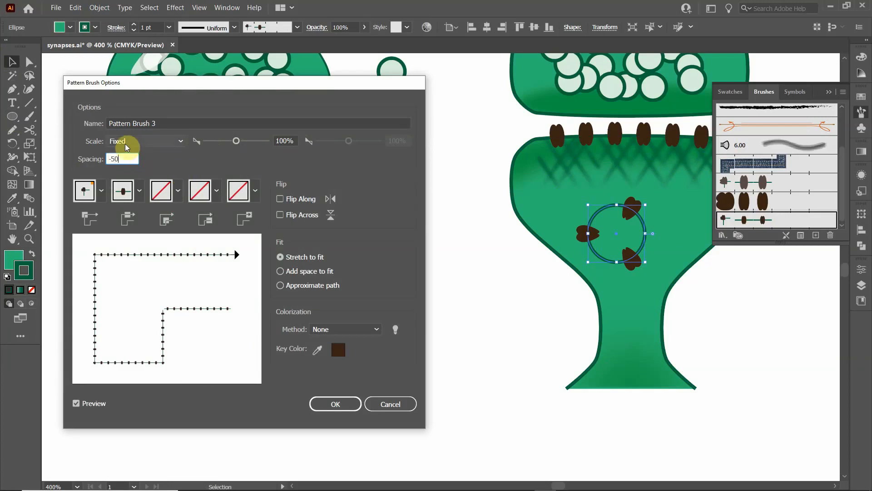
{"action": "key", "text": "Return"}
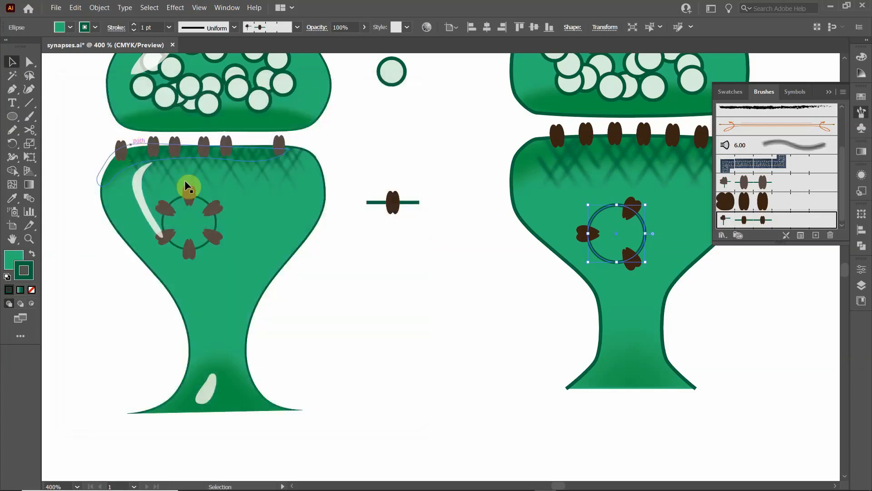
{"action": "left_click", "coordinate": [455, 259]}
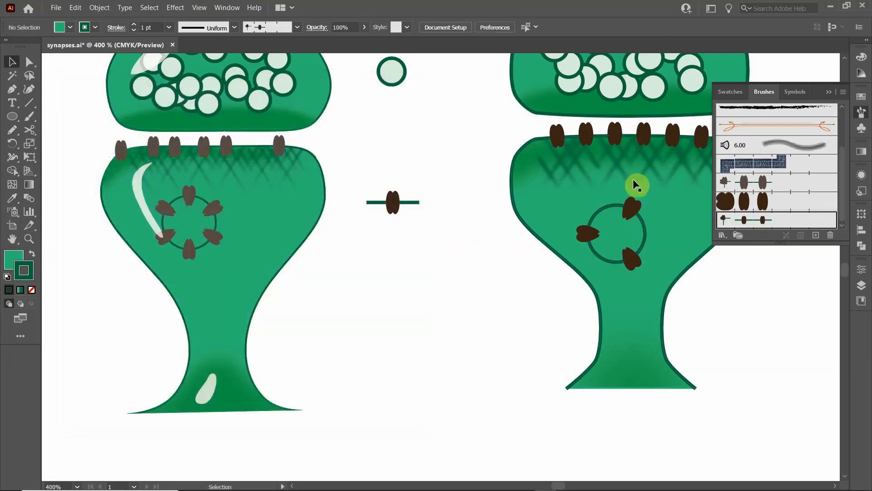
{"action": "left_click", "coordinate": [614, 212]}
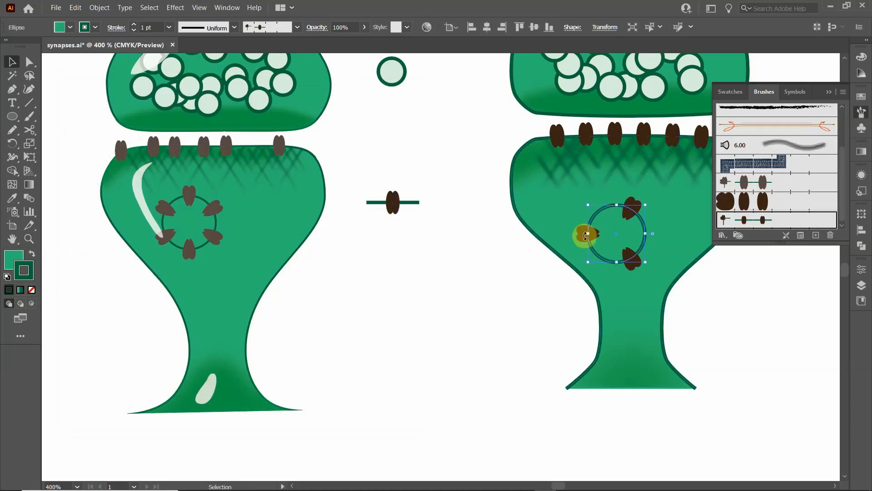
{"action": "left_click", "coordinate": [369, 203]}
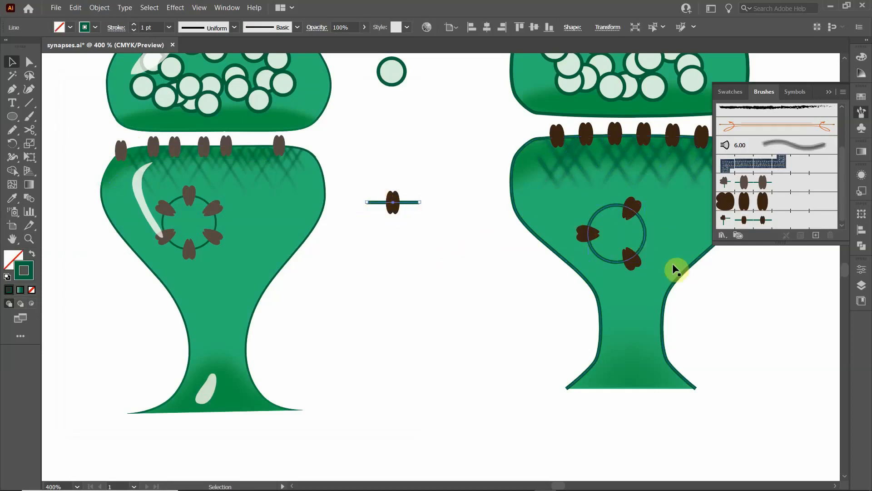
{"action": "left_click", "coordinate": [491, 251]}
{"action": "scroll", "coordinate": [583, 228], "scroll_direction": "down", "scroll_amount": 2}
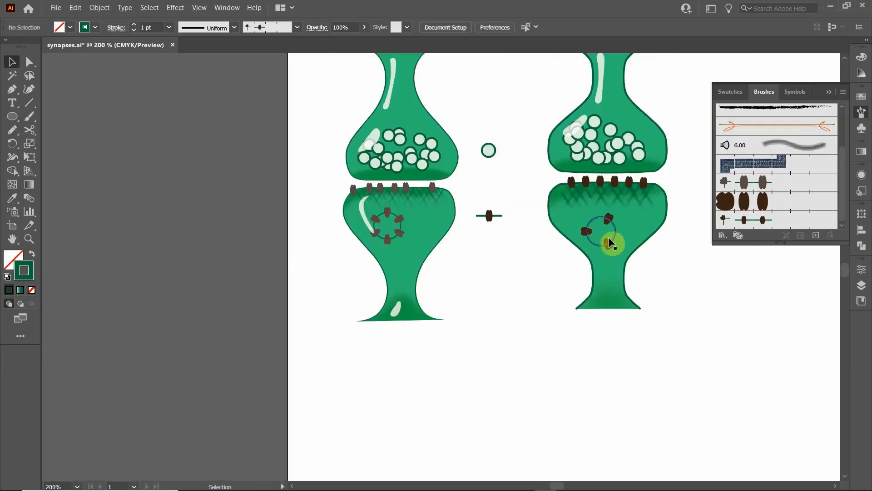
{"action": "scroll", "coordinate": [590, 227], "scroll_direction": "up", "scroll_amount": 1}
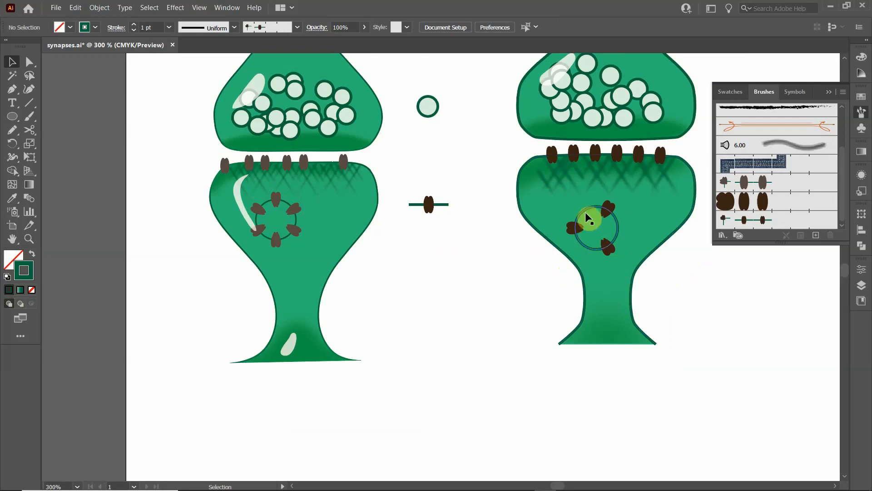
- Move the three-receptor ring out of the postsynaptic bulb and draw a plain green circle with a dark green outline in its place
{"action": "left_click_drag", "start_coordinate": [585, 209], "coordinate": [434, 247]}
{"action": "left_click", "coordinate": [494, 215]}
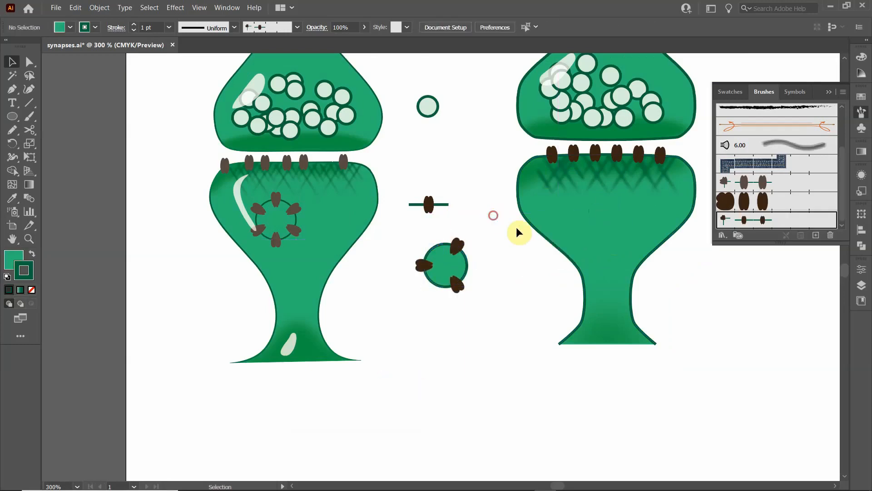
{"action": "left_click", "coordinate": [13, 116]}
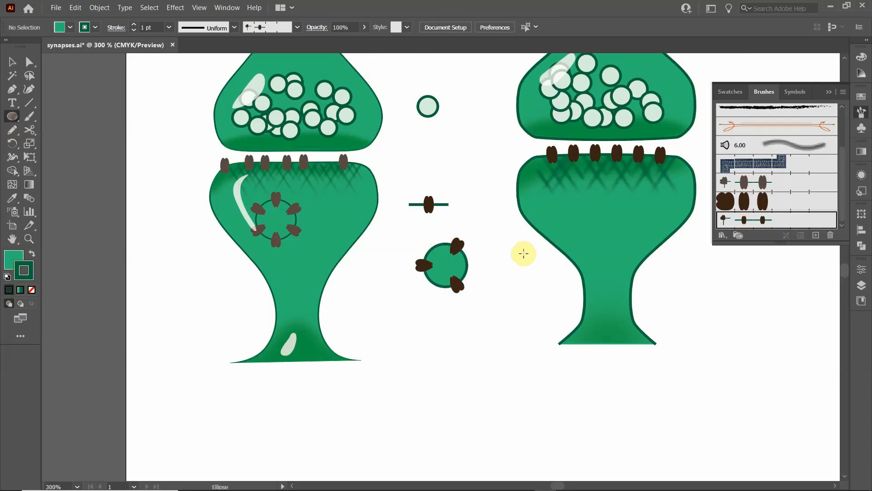
{"action": "left_click_drag", "start_coordinate": [575, 213], "coordinate": [609, 254]}
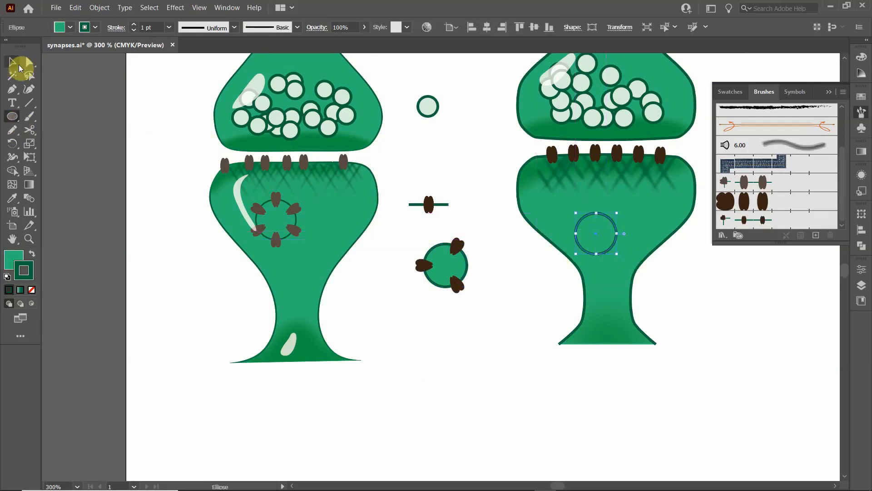
- Place a copy of the standalone brown receptor on the upper edge of the new circle and bring it to the front
{"action": "left_click", "coordinate": [12, 61]}
{"action": "left_click", "coordinate": [449, 169]}
{"action": "left_click", "coordinate": [430, 205]}
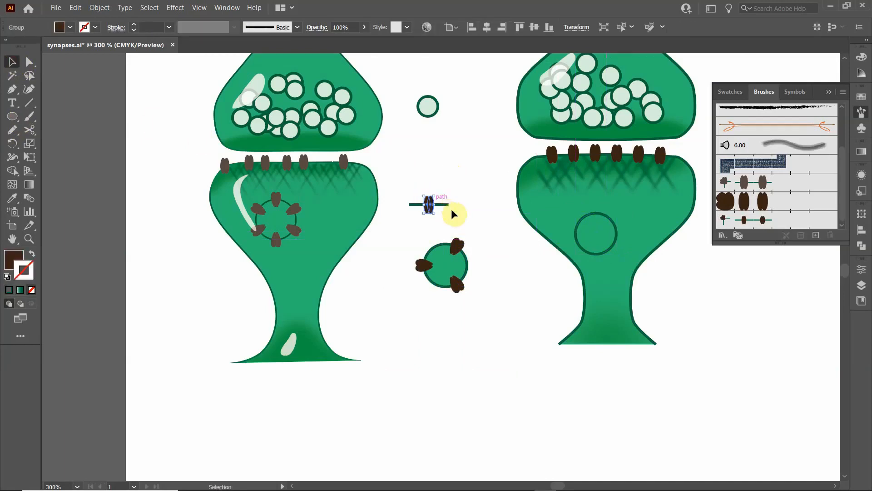
{"action": "left_click_drag", "start_coordinate": [430, 204], "coordinate": [596, 211]}
{"action": "right_click", "coordinate": [596, 208]}
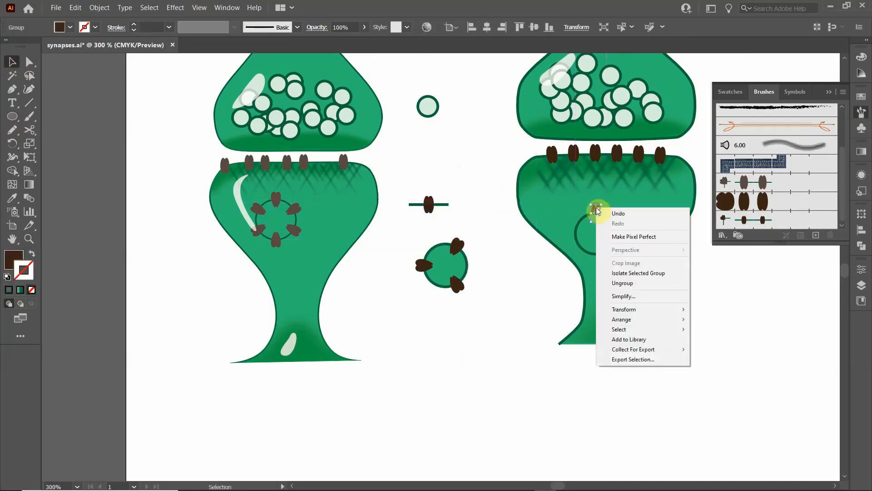
{"action": "mouse_move", "coordinate": [650, 325]}
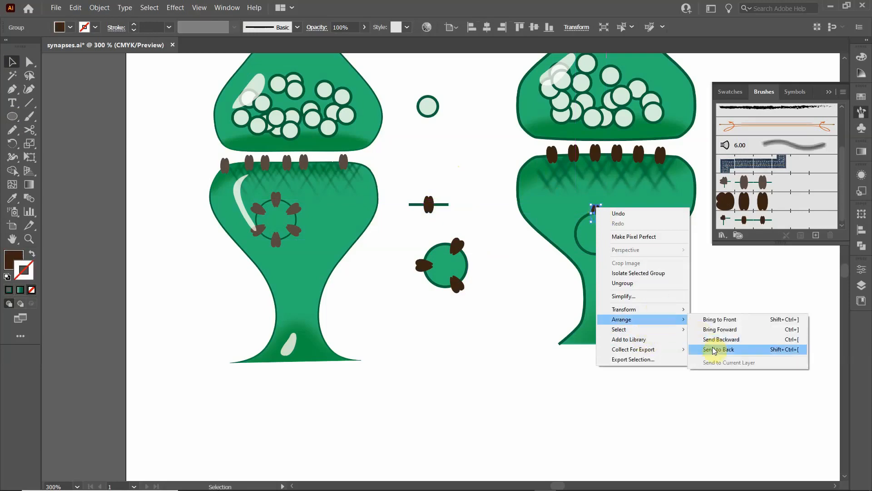
{"action": "left_click", "coordinate": [723, 319]}
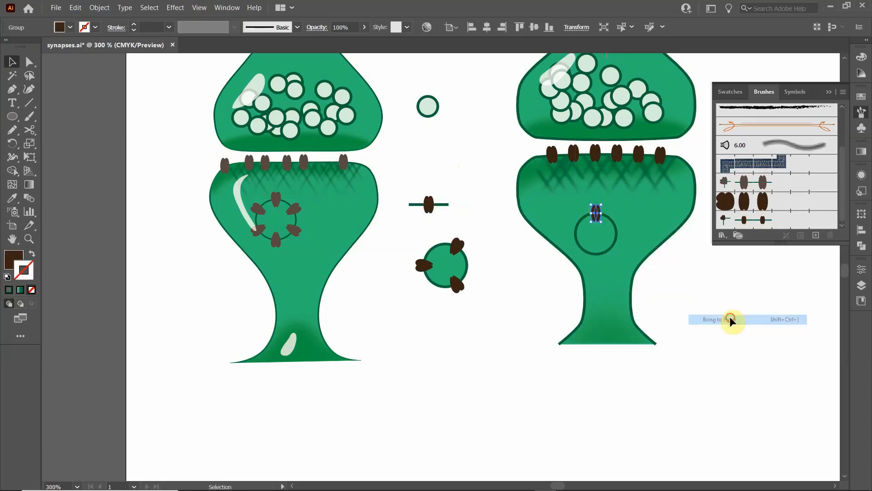
- Group the copied receptor with the circle and enter isolation mode for the group
{"action": "left_click", "coordinate": [617, 231], "text": "shift"}
{"action": "key", "text": "ctrl+g"}
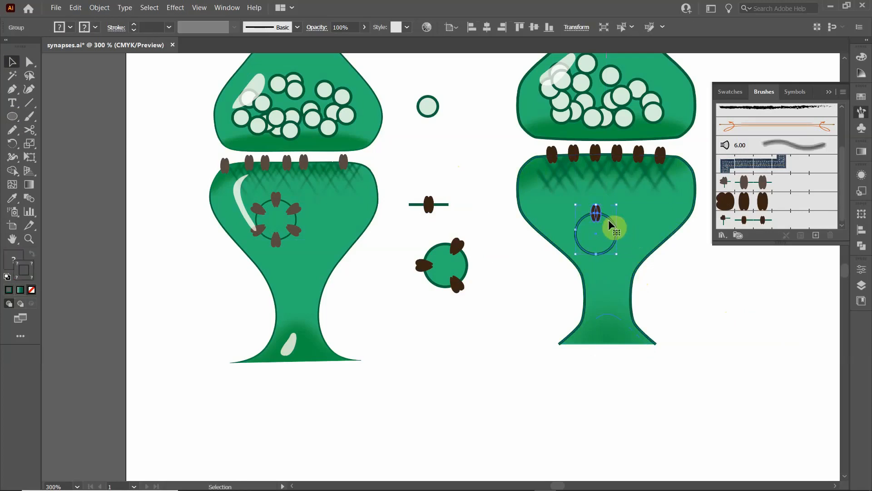
{"action": "double_click", "coordinate": [609, 218]}
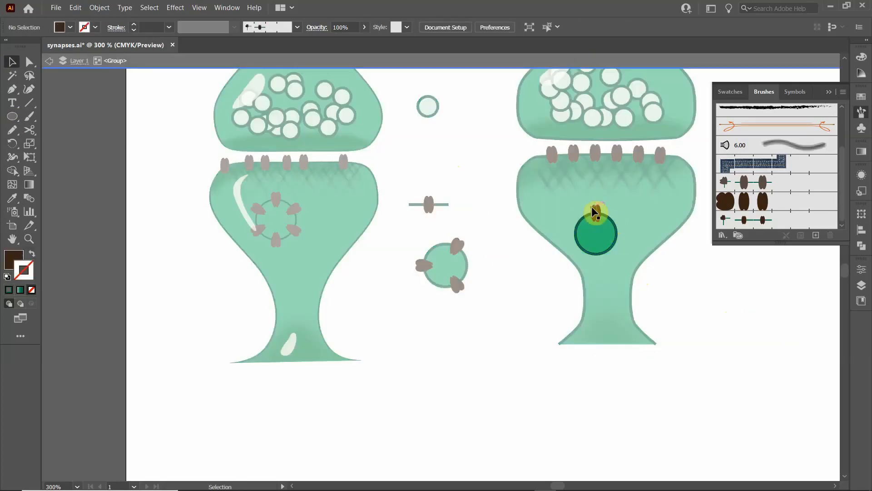
- Apply a radial repeat to the receptor inside the isolated group
{"action": "left_click_drag", "start_coordinate": [601, 215], "coordinate": [600, 213]}
{"action": "scroll", "coordinate": [602, 221], "scroll_direction": "up", "scroll_amount": 2}
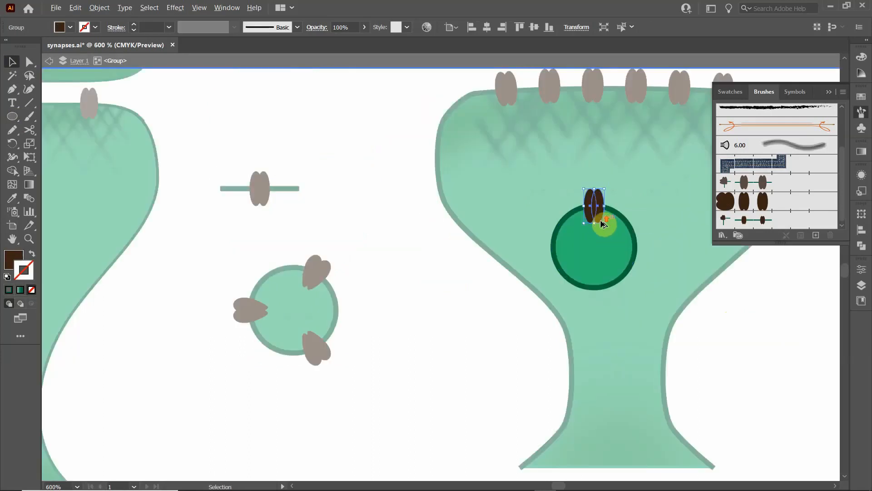
{"action": "left_click", "coordinate": [99, 8]}
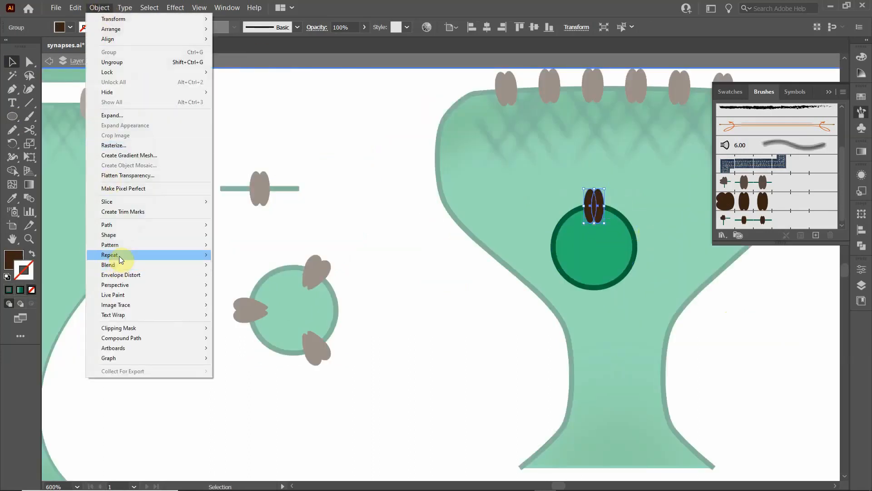
{"action": "mouse_move", "coordinate": [121, 260]}
{"action": "left_click", "coordinate": [236, 256]}
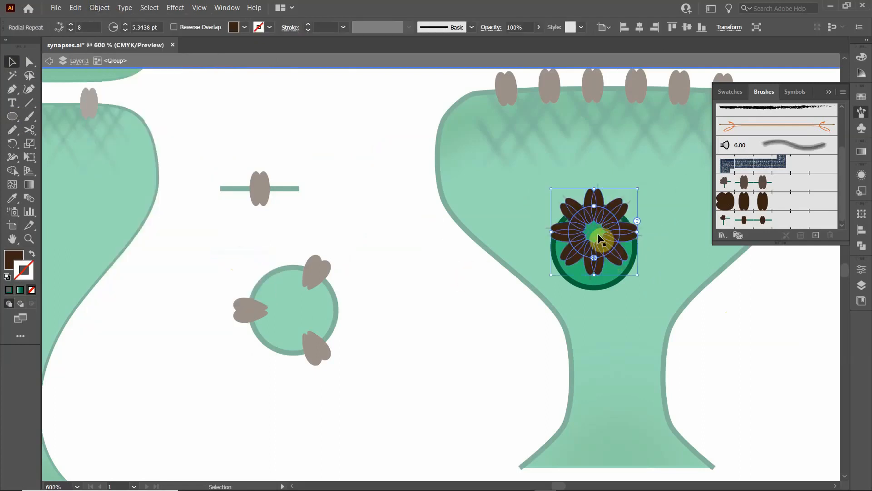
- Center the radial repeat over the circle, enlarge its radius to about 9.36 pt and rotate it slightly so the receptors sit along the outline
{"action": "mouse_move", "coordinate": [597, 231]}
{"action": "left_mouse_down"}
{"action": "mouse_move", "coordinate": [598, 241]}
{"action": "mouse_move", "coordinate": [608, 223]}
{"action": "mouse_move", "coordinate": [610, 240]}
{"action": "left_mouse_up"}
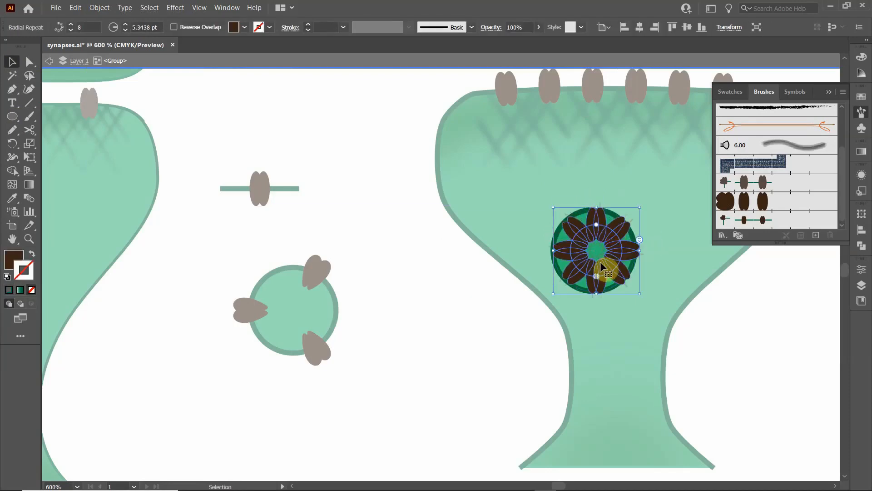
{"action": "left_click_drag", "start_coordinate": [596, 275], "coordinate": [598, 306]}
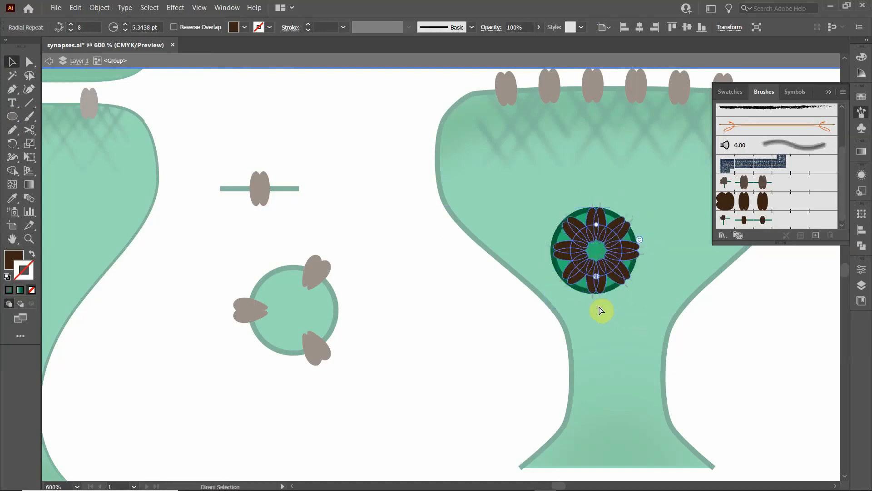
{"action": "left_click", "coordinate": [601, 253]}
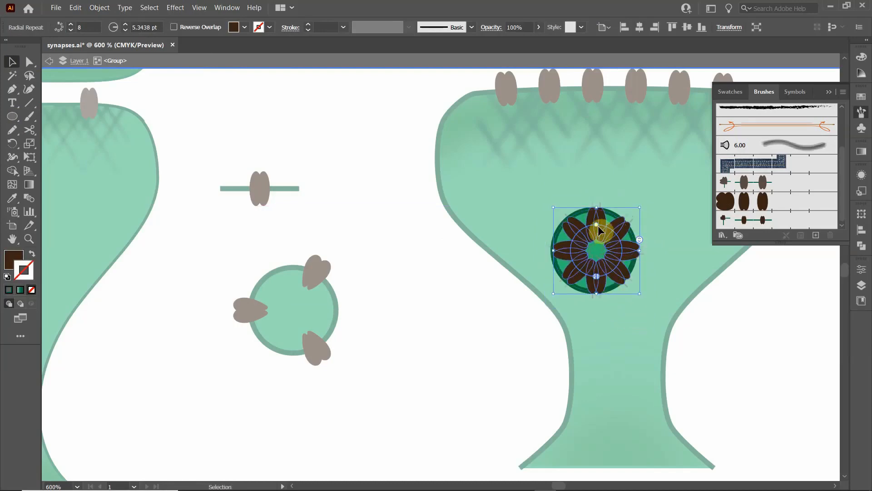
{"action": "left_click_drag", "start_coordinate": [596, 223], "coordinate": [594, 202]}
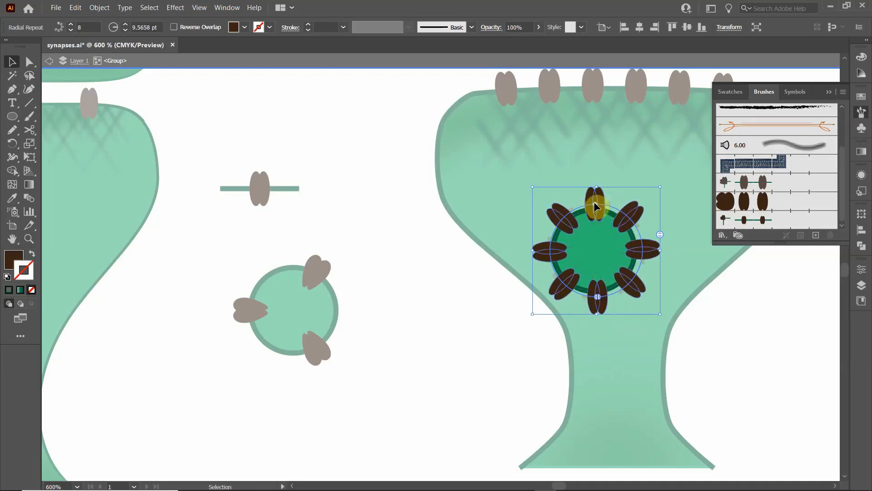
{"action": "mouse_move", "coordinate": [594, 203]}
{"action": "left_mouse_down"}
{"action": "mouse_move", "coordinate": [603, 149]}
{"action": "mouse_move", "coordinate": [589, 203]}
{"action": "left_mouse_up"}
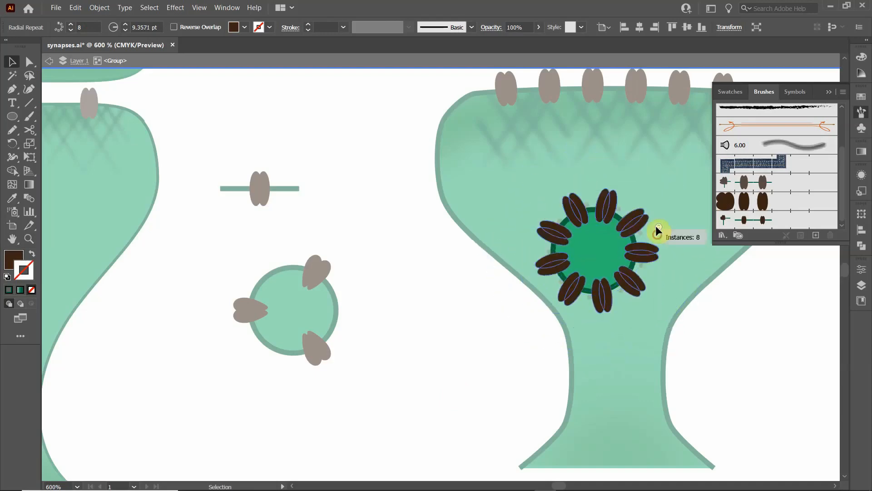
- Reduce the radial repeat to 6 receptor instances and leave isolation mode
{"action": "left_click_drag", "start_coordinate": [656, 227], "coordinate": [655, 254]}
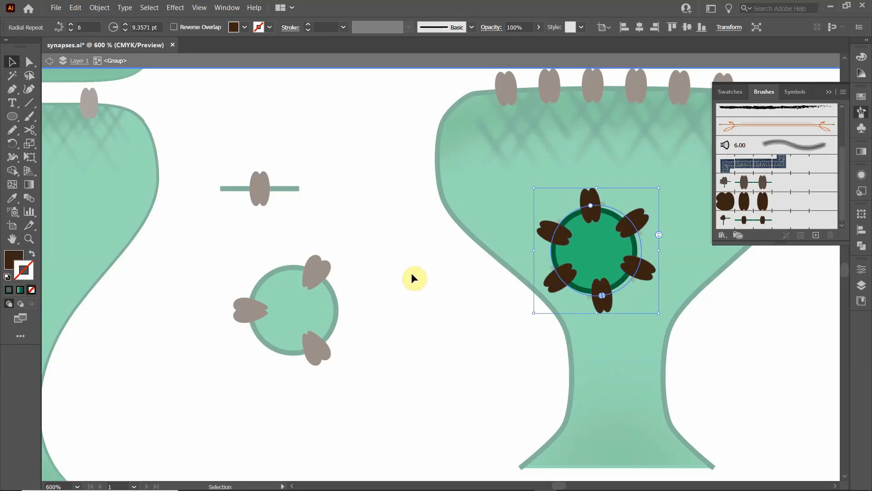
{"action": "double_click", "coordinate": [438, 283]}
{"action": "scroll", "coordinate": [432, 283], "scroll_direction": "down", "scroll_amount": 3}
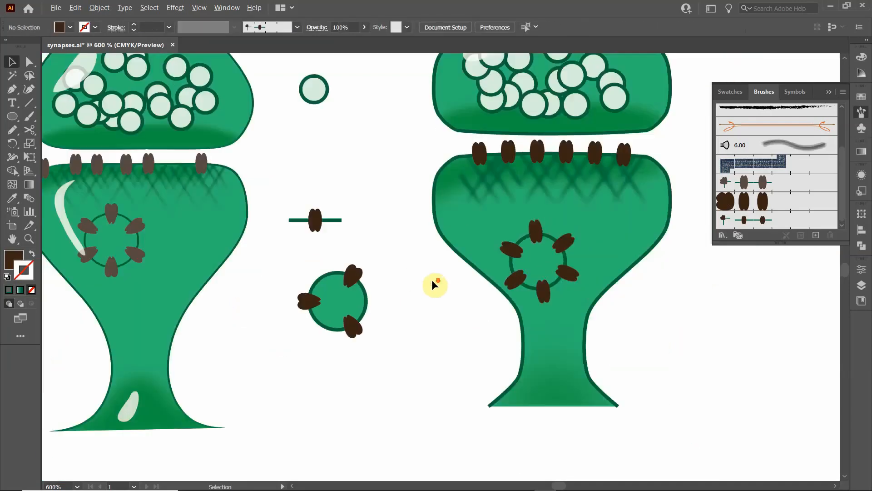
- Delete the three-receptor ring between the two synapses and move the new receptor ring toward the upper left of the postsynaptic bulb
{"action": "left_click_drag", "start_coordinate": [409, 323], "coordinate": [362, 270]}
{"action": "key", "text": "Delete"}
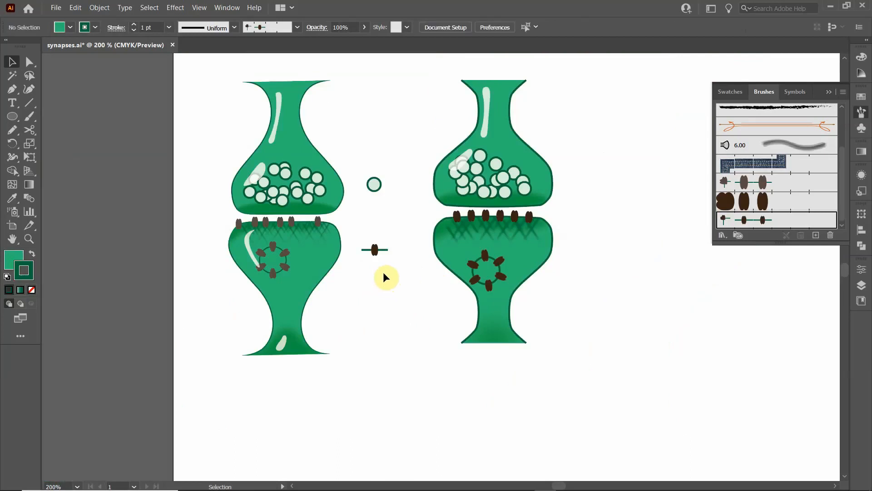
{"action": "scroll", "coordinate": [384, 279], "scroll_direction": "down", "scroll_amount": 1}
{"action": "scroll", "coordinate": [384, 279], "scroll_direction": "up", "scroll_amount": 1}
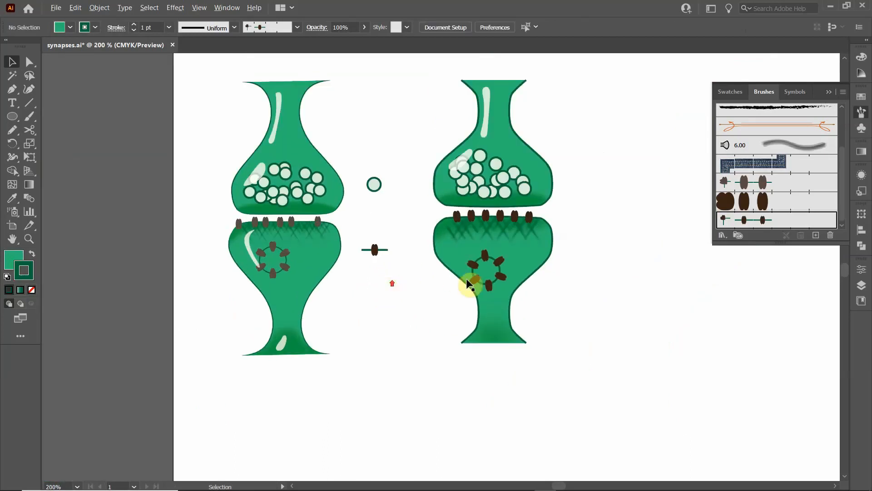
{"action": "left_click_drag", "start_coordinate": [485, 260], "coordinate": [475, 247]}
{"action": "left_click", "coordinate": [391, 301]}
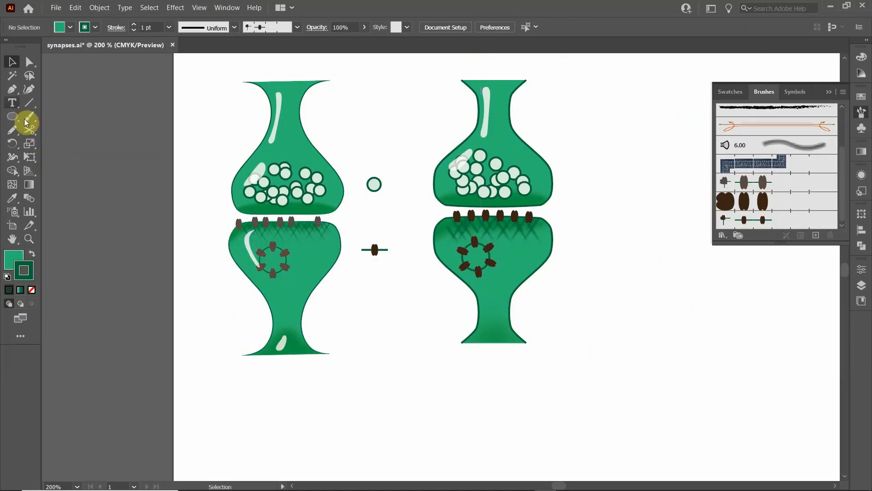
- Draw a curved freehand highlight along the left side of the postsynaptic bulb with the Pencil tool, with white fill and no stroke
{"action": "left_click", "coordinate": [11, 130]}
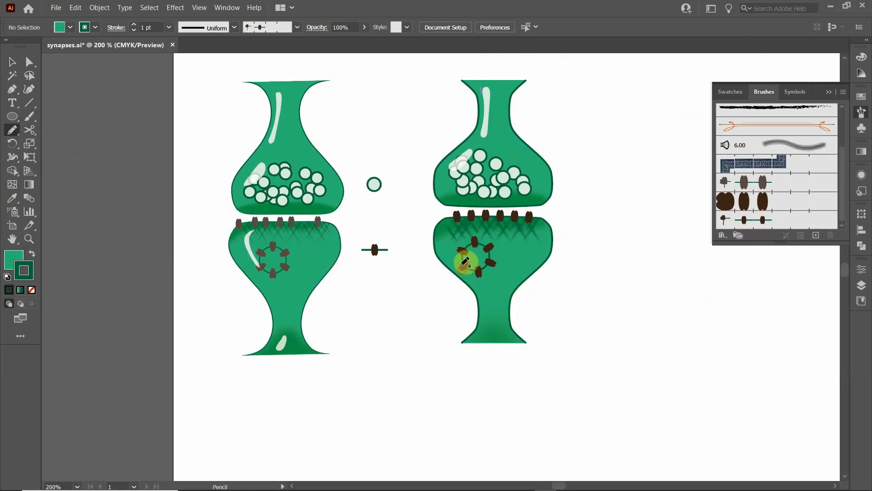
{"action": "mouse_move", "coordinate": [464, 262]}
{"action": "left_mouse_down"}
{"action": "mouse_move", "coordinate": [448, 236]}
{"action": "mouse_move", "coordinate": [461, 223]}
{"action": "mouse_move", "coordinate": [463, 271]}
{"action": "left_mouse_up"}
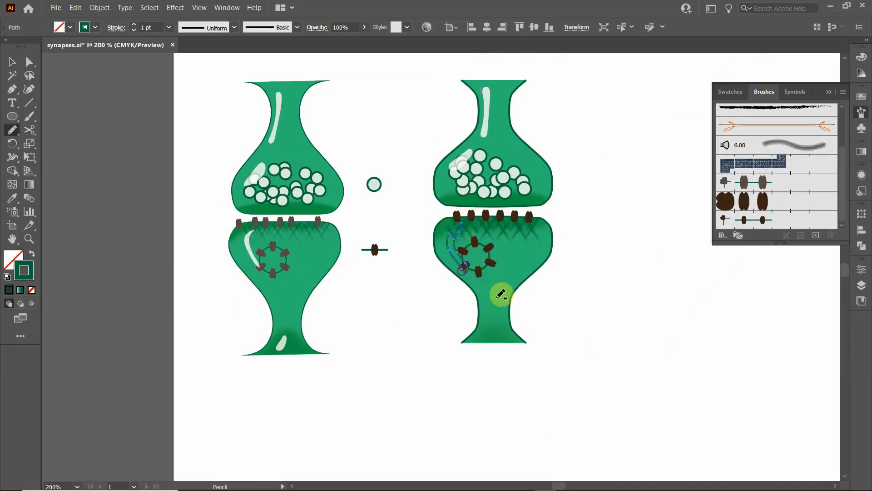
{"action": "left_click", "coordinate": [59, 27]}
{"action": "left_click", "coordinate": [23, 48]}
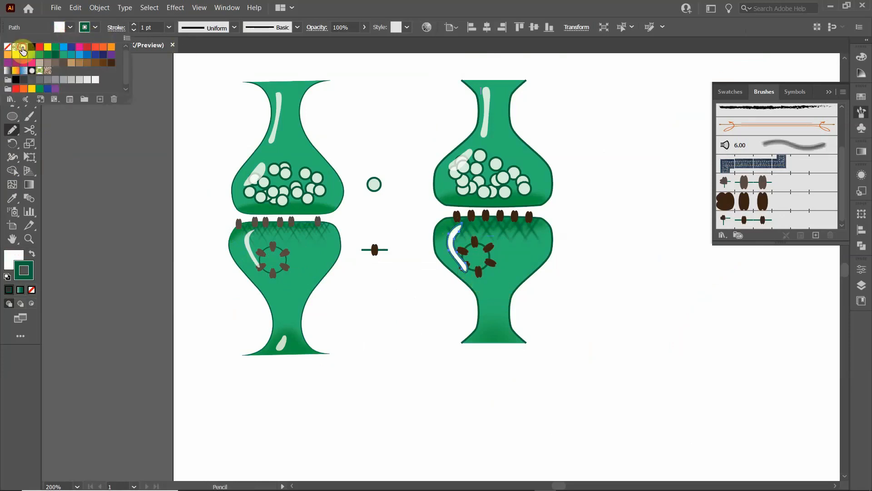
{"action": "left_click", "coordinate": [86, 28]}
{"action": "left_click", "coordinate": [86, 28]}
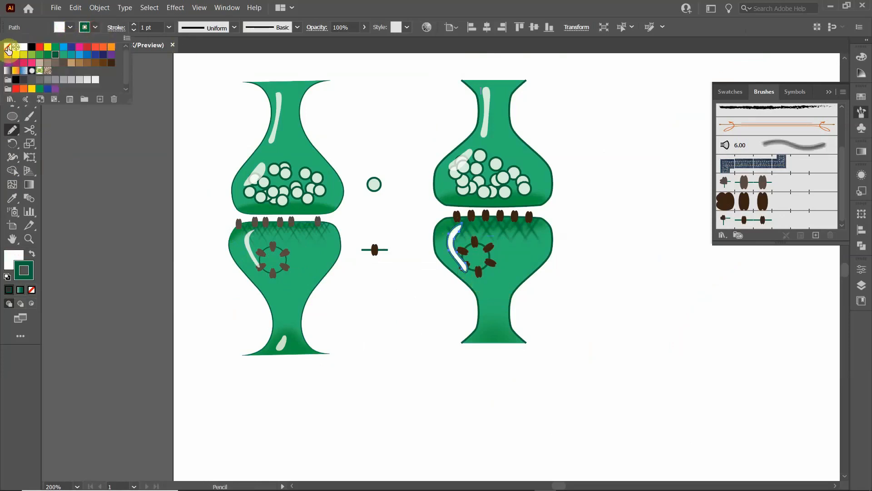
{"action": "left_click", "coordinate": [9, 47]}
{"action": "left_click", "coordinate": [409, 292]}
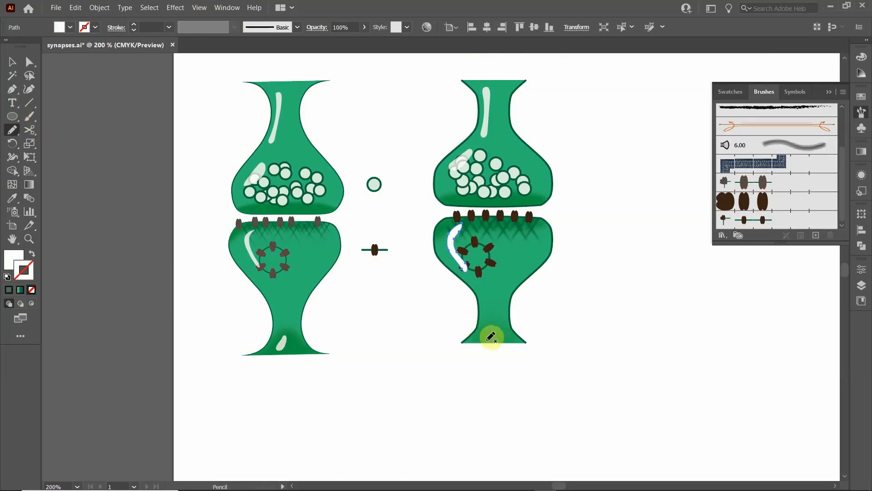
- Draw a small freehand highlight at the base of the postsynaptic stem and fill it with white
{"action": "left_click_drag", "start_coordinate": [491, 337], "coordinate": [489, 331]}
{"action": "left_click", "coordinate": [59, 28]}
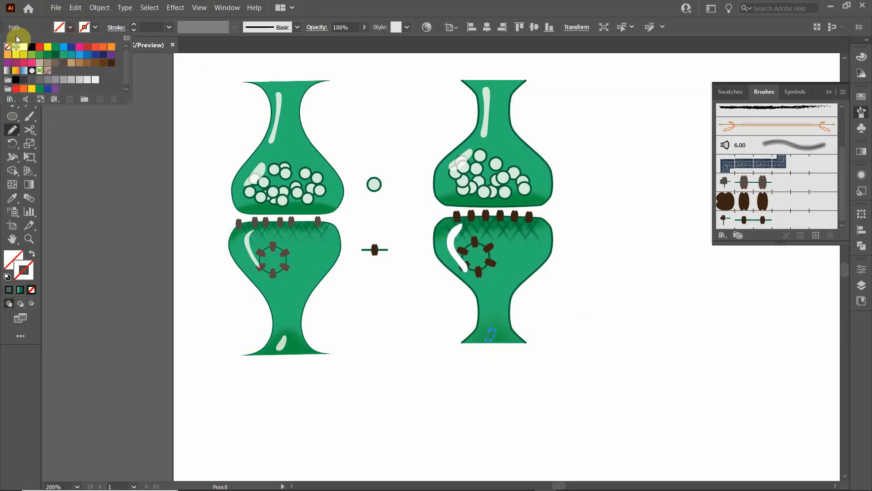
{"action": "left_click", "coordinate": [24, 46]}
- Set the opacity of both new white highlights on the postsynaptic terminal to 80% and deselect them
{"action": "left_click", "coordinate": [18, 66]}
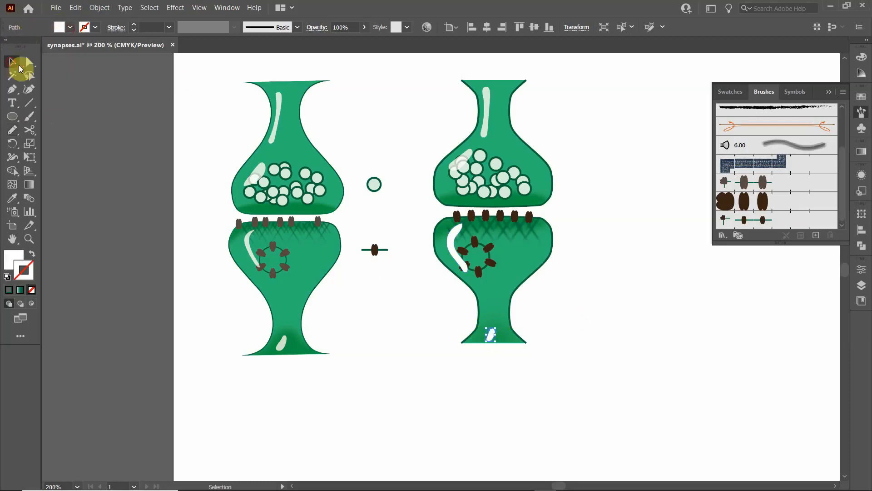
{"action": "left_click", "coordinate": [452, 240], "text": "shift"}
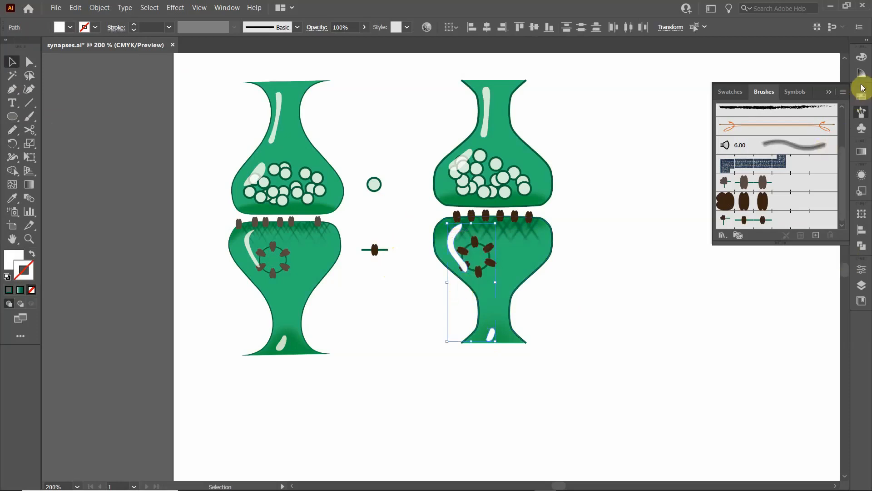
{"action": "left_click", "coordinate": [862, 175]}
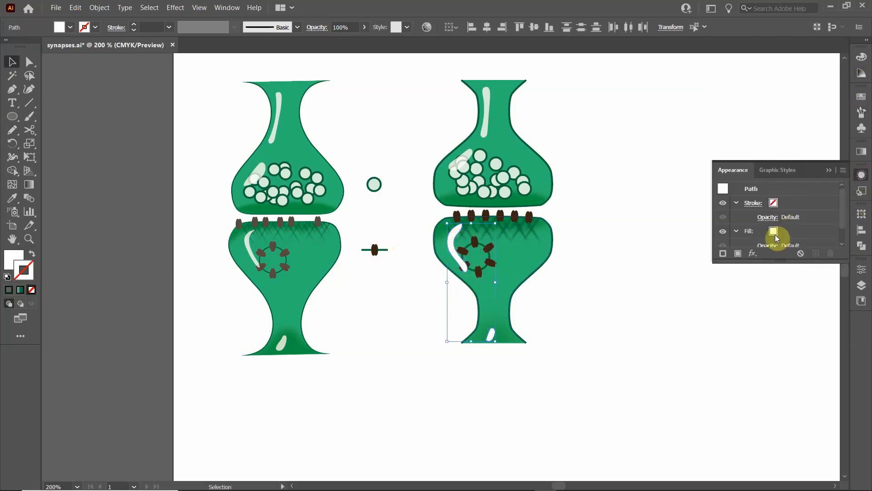
{"action": "scroll", "coordinate": [792, 236], "scroll_direction": "down", "scroll_amount": 1}
{"action": "left_click", "coordinate": [793, 239]}
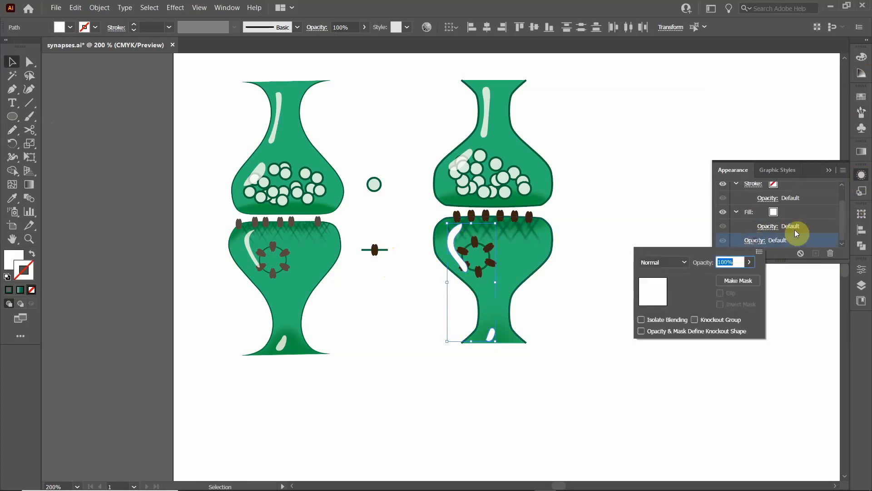
{"action": "type", "text": "80"}
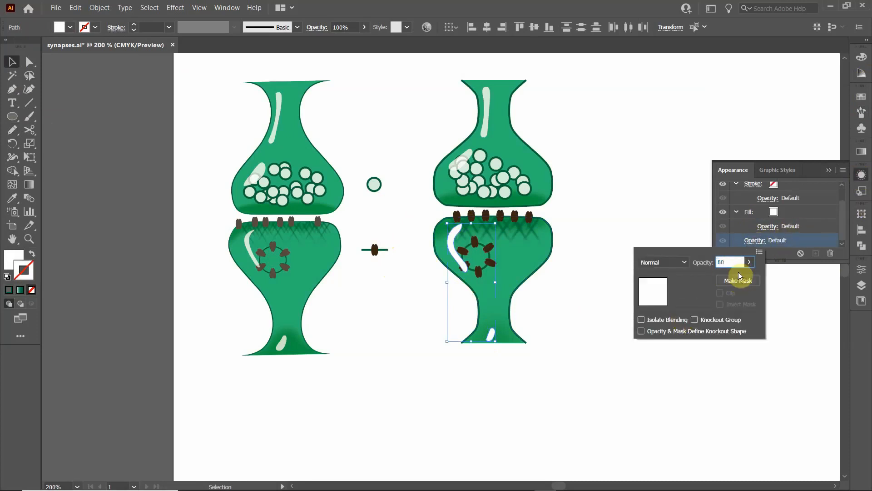
{"action": "key", "text": "Return"}
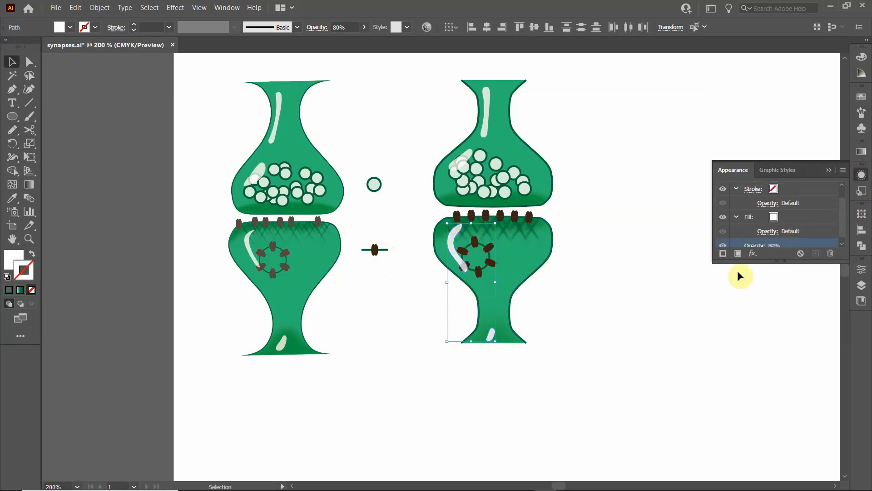
{"action": "left_click", "coordinate": [613, 240]}
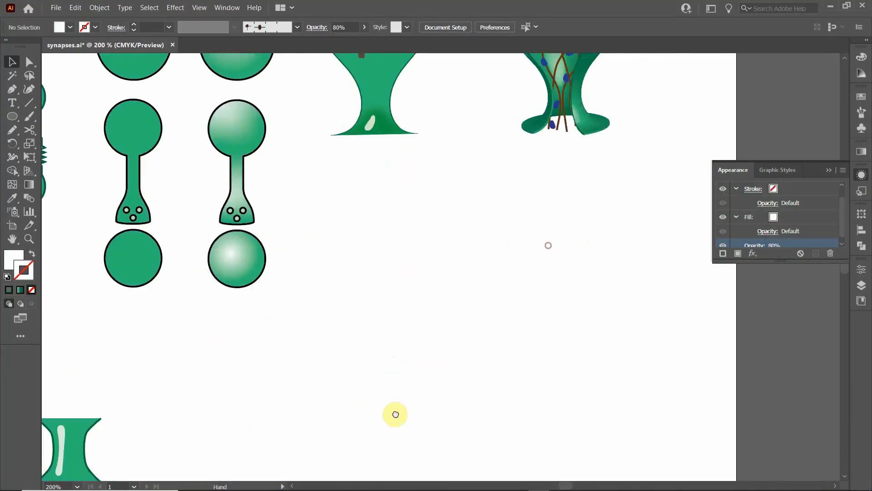
- Copy the finished 3D-style synapse, paste it beside the newly drawn synapse as a reference, and close the Appearance panel
{"action": "scroll", "coordinate": [499, 335], "scroll_direction": "up", "scroll_amount": 3}
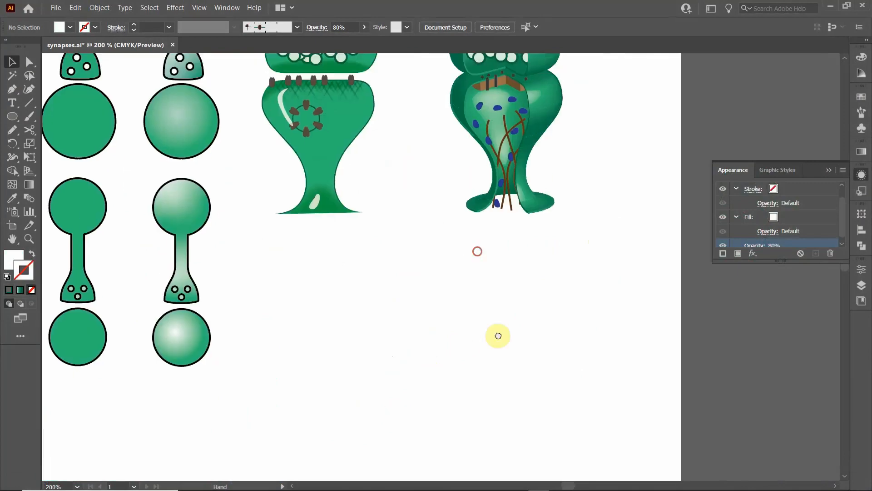
{"action": "scroll", "coordinate": [498, 336], "scroll_direction": "up", "scroll_amount": 6}
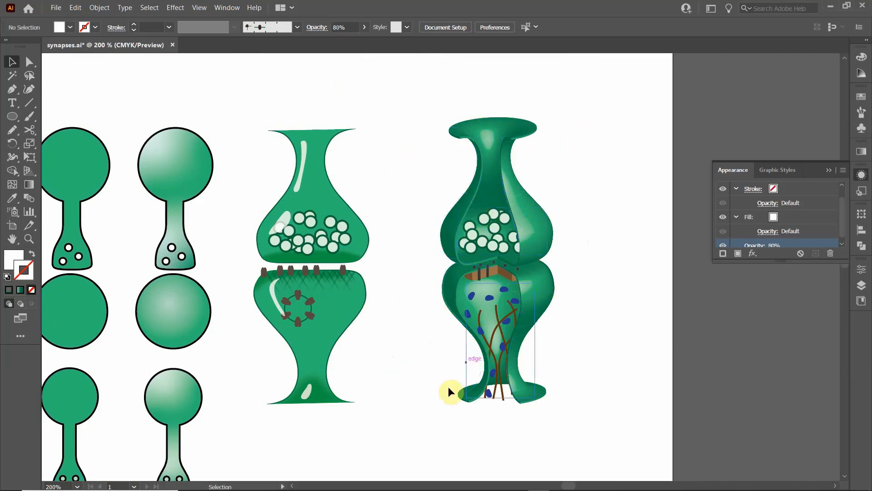
{"action": "left_click_drag", "start_coordinate": [367, 458], "coordinate": [415, 365]}
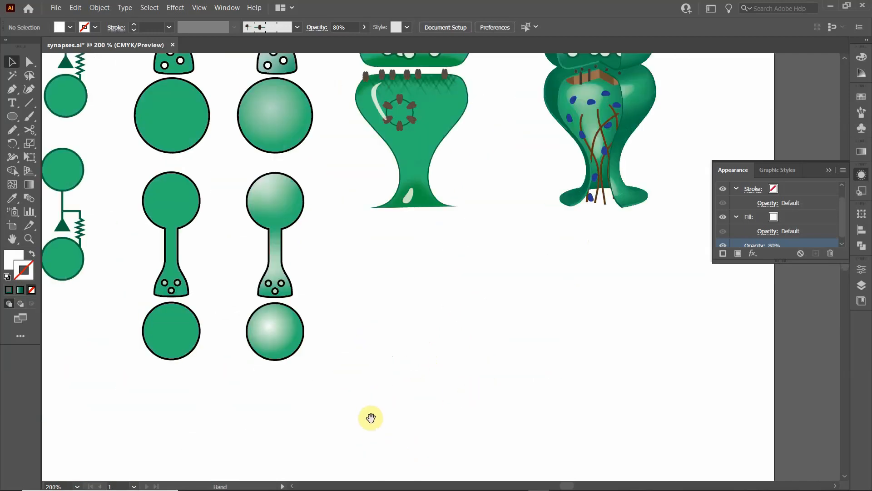
{"action": "left_click_drag", "start_coordinate": [362, 429], "coordinate": [306, 476]}
{"action": "left_click_drag", "start_coordinate": [434, 296], "coordinate": [396, 428]}
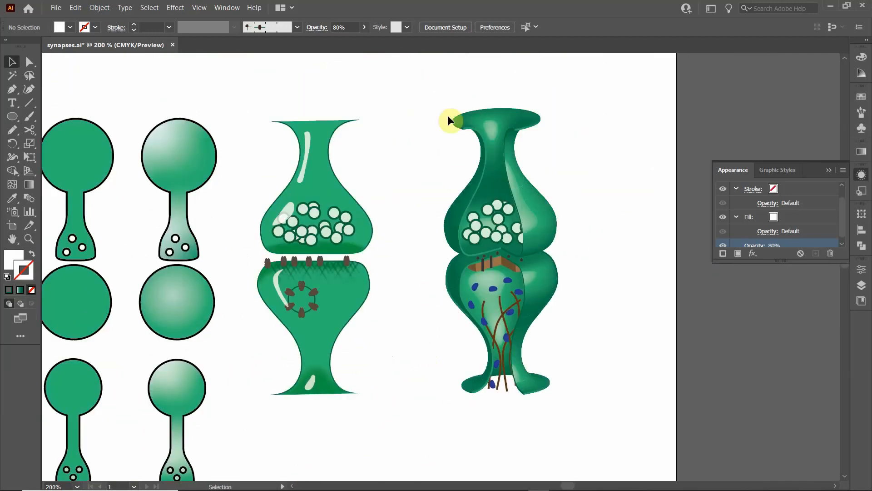
{"action": "left_click_drag", "start_coordinate": [437, 95], "coordinate": [573, 436]}
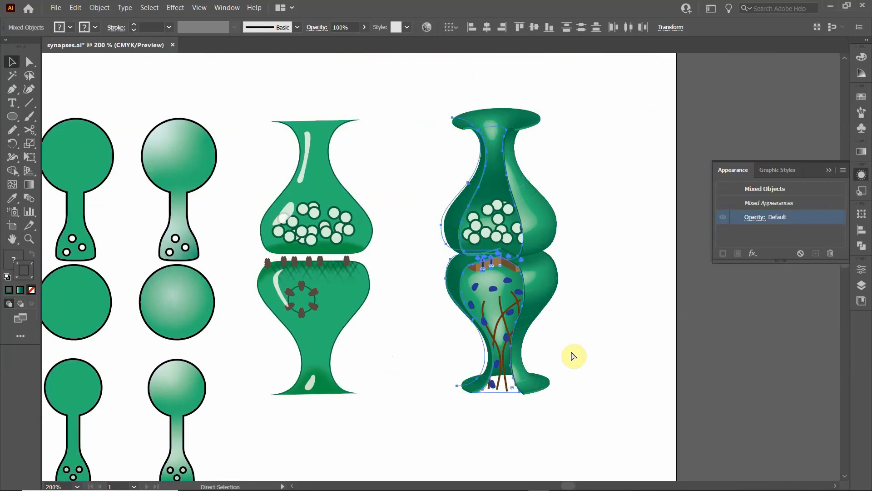
{"action": "scroll", "coordinate": [473, 393], "scroll_direction": "up", "scroll_amount": 5}
{"action": "scroll", "coordinate": [457, 406], "scroll_direction": "down", "scroll_amount": 8}
{"action": "left_click_drag", "start_coordinate": [411, 444], "coordinate": [541, 171]}
{"action": "left_click_drag", "start_coordinate": [427, 358], "coordinate": [412, 190]}
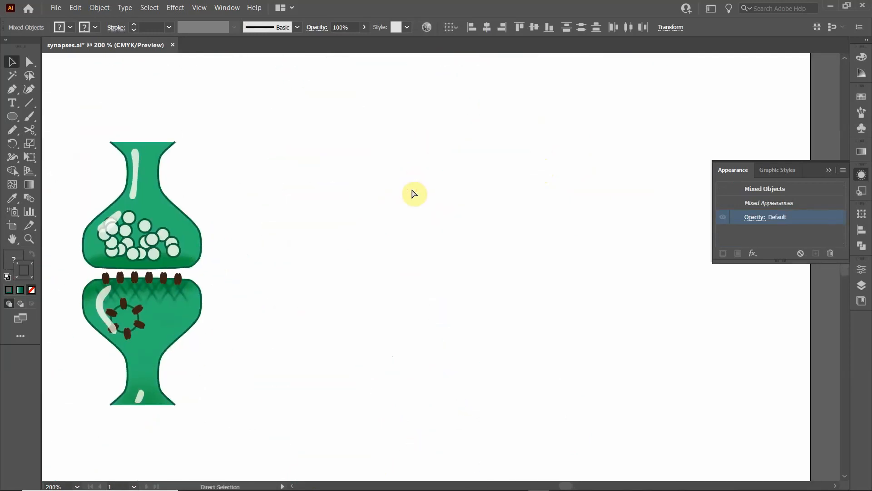
{"action": "key", "text": "ctrl+v"}
{"action": "left_click_drag", "start_coordinate": [426, 238], "coordinate": [406, 235]}
{"action": "left_click", "coordinate": [494, 244]}
{"action": "left_click", "coordinate": [829, 170]}
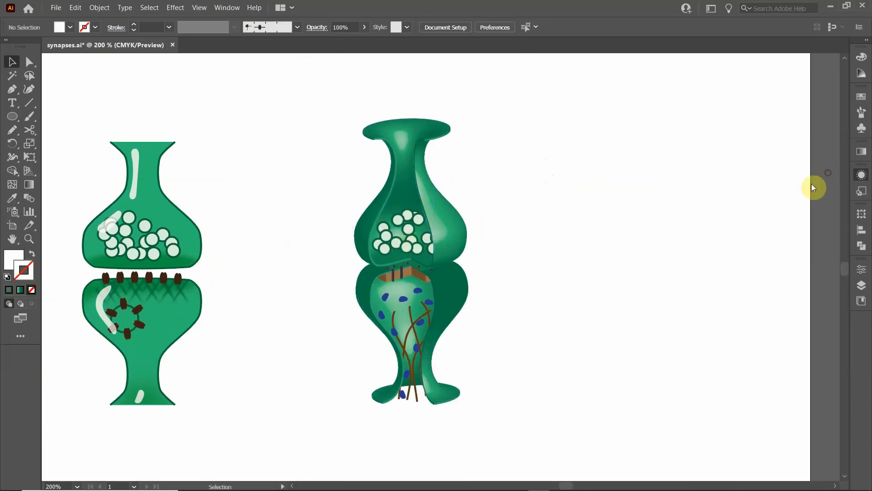
- Duplicate the newly drawn presynaptic terminal to the empty area right of the 3D-style reference synapse and ungroup the copy
{"action": "left_click", "coordinate": [124, 173]}
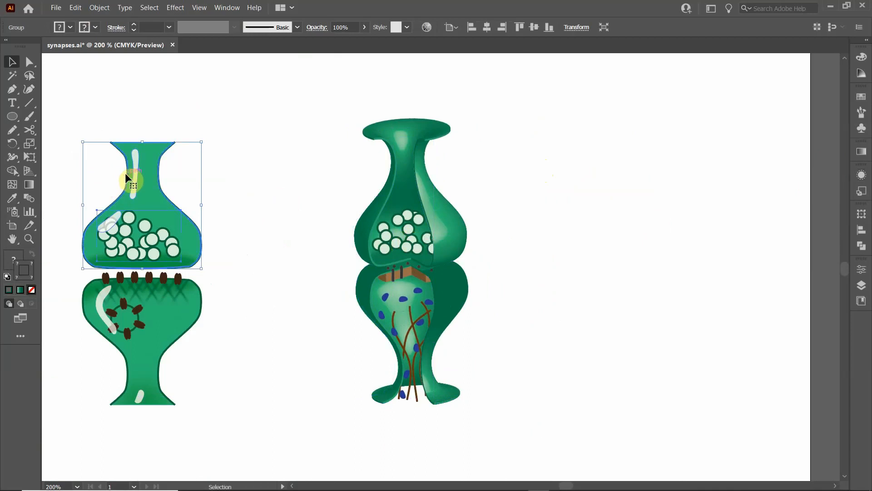
{"action": "left_click_drag", "start_coordinate": [125, 174], "coordinate": [586, 174]}
{"action": "right_click", "coordinate": [593, 179]}
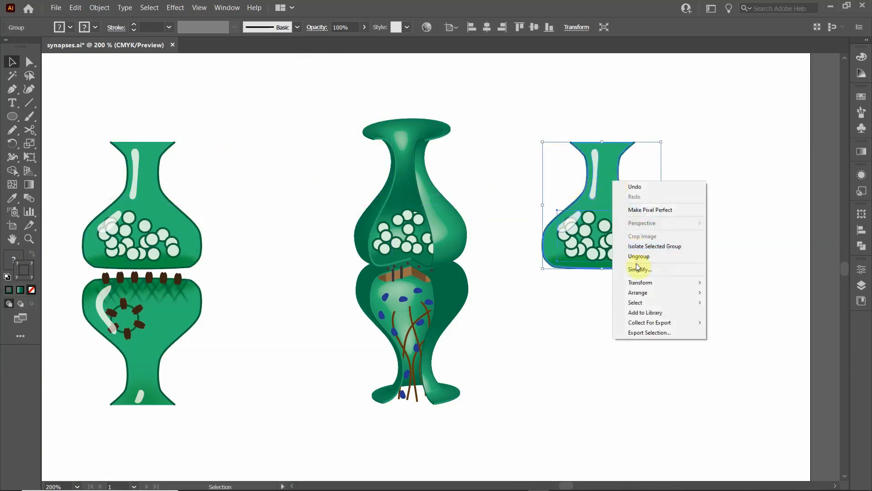
{"action": "left_click", "coordinate": [636, 257]}
- Delete the vesicles, both white highlights and the dark bottom shading from the copied terminal, keeping only its plain green shape
{"action": "mouse_move", "coordinate": [605, 246]}
{"action": "left_mouse_down"}
{"action": "mouse_move", "coordinate": [609, 253]}
{"action": "mouse_move", "coordinate": [577, 173]}
{"action": "mouse_move", "coordinate": [537, 118]}
{"action": "left_mouse_up"}
{"action": "left_click", "coordinate": [596, 184]}
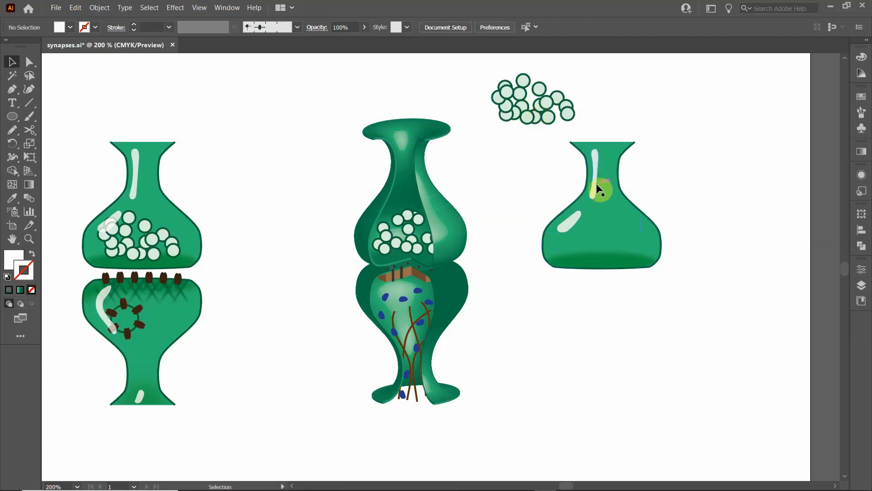
{"action": "left_click", "coordinate": [573, 223]}
{"action": "key", "text": "Delete"}
{"action": "left_click", "coordinate": [610, 266]}
{"action": "key", "text": "Delete"}
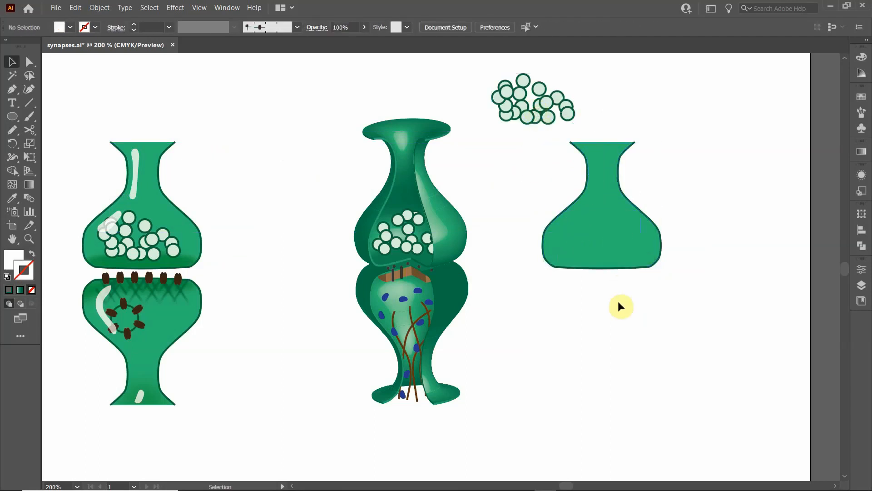
{"action": "left_click", "coordinate": [579, 222]}
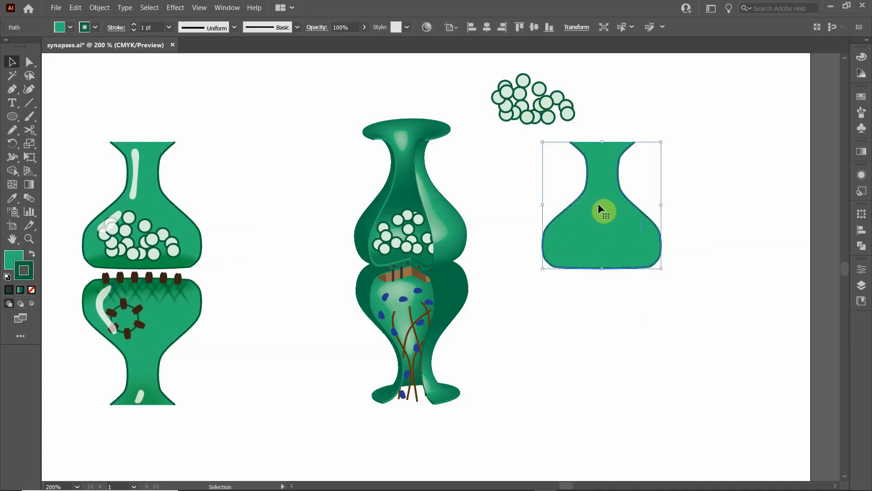
{"action": "left_click", "coordinate": [539, 107]}
{"action": "key", "text": "Delete"}
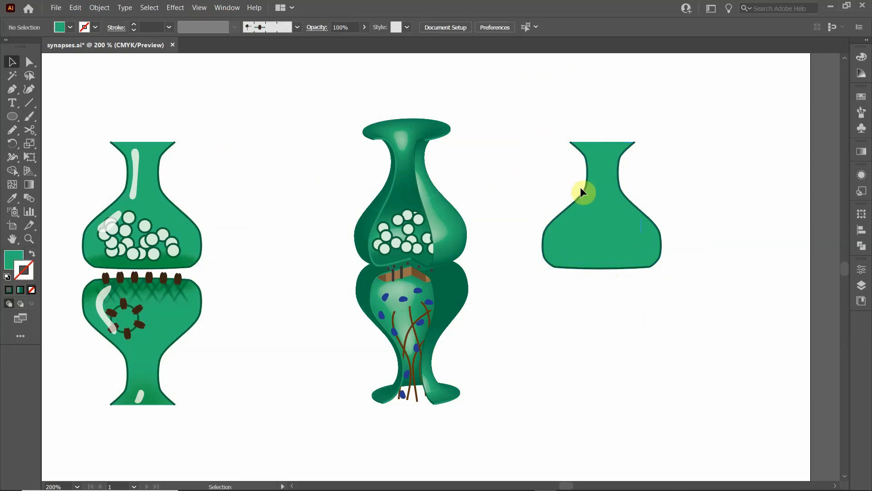
- Try to cut the plain terminal shape at the middle of its bottom edge with the Scissors tool
{"action": "left_click", "coordinate": [586, 230]}
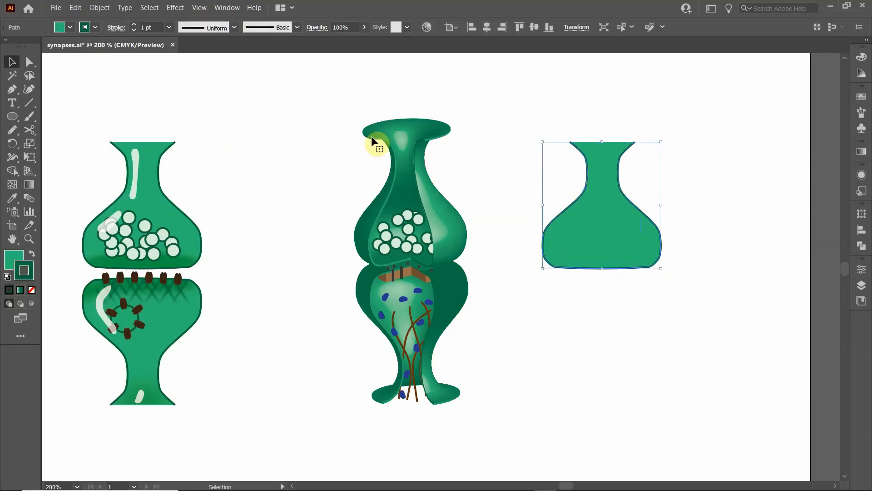
{"action": "left_click", "coordinate": [29, 129]}
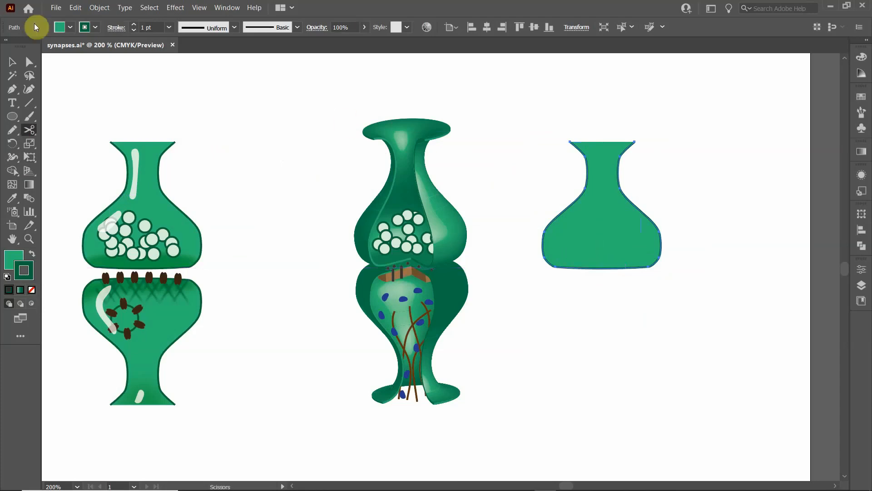
{"action": "left_click", "coordinate": [12, 61]}
{"action": "left_click", "coordinate": [499, 95]}
{"action": "left_click", "coordinate": [595, 200]}
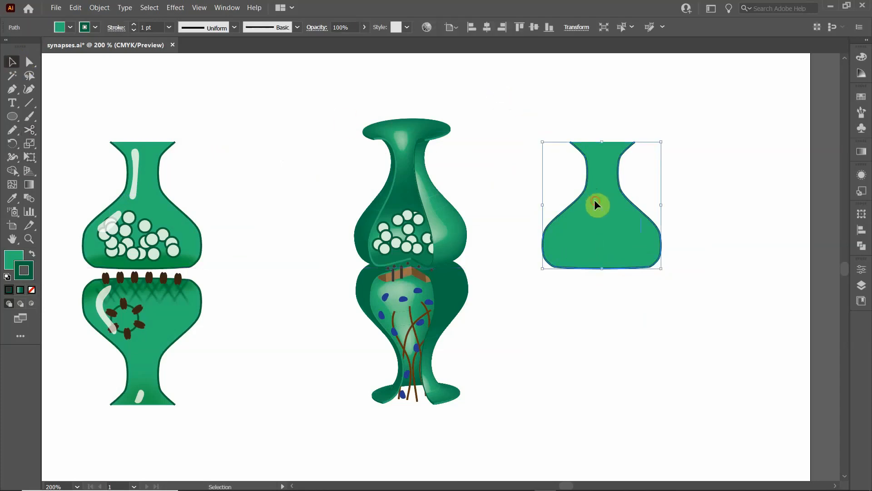
{"action": "double_click", "coordinate": [594, 200]}
{"action": "double_click", "coordinate": [491, 94]}
{"action": "left_click", "coordinate": [555, 201]}
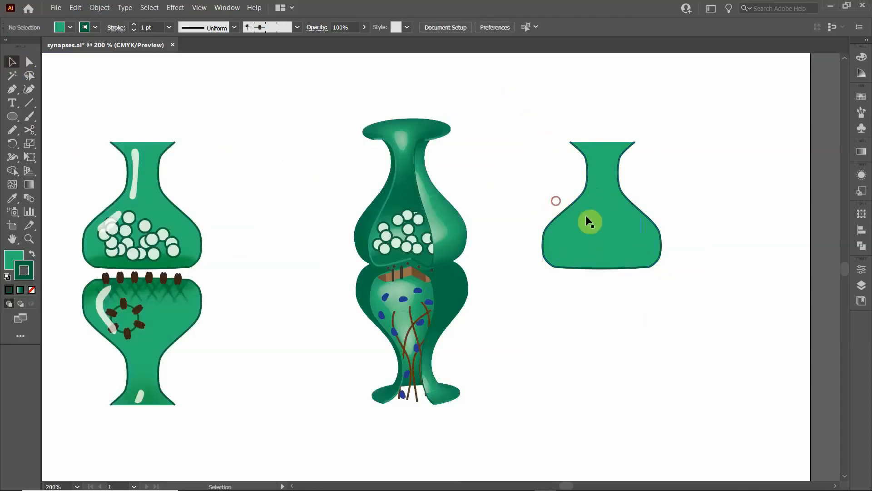
{"action": "left_click", "coordinate": [589, 221]}
{"action": "left_click", "coordinate": [29, 130]}
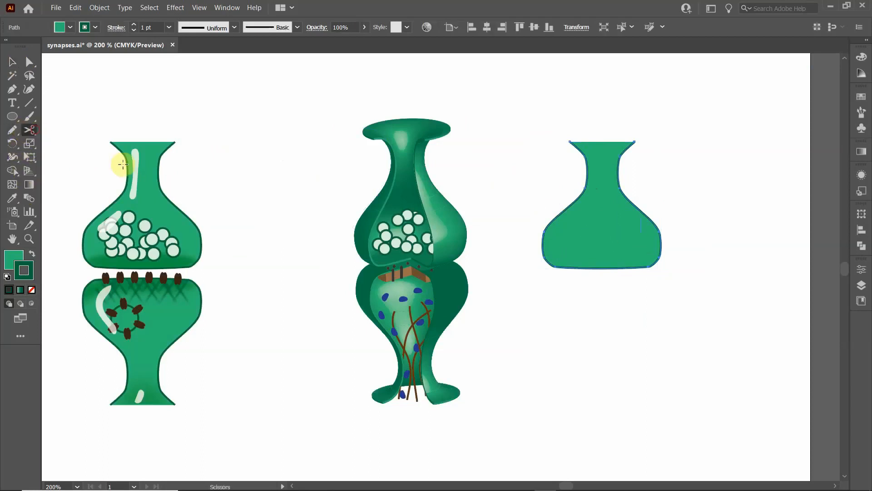
{"action": "left_click", "coordinate": [607, 268]}
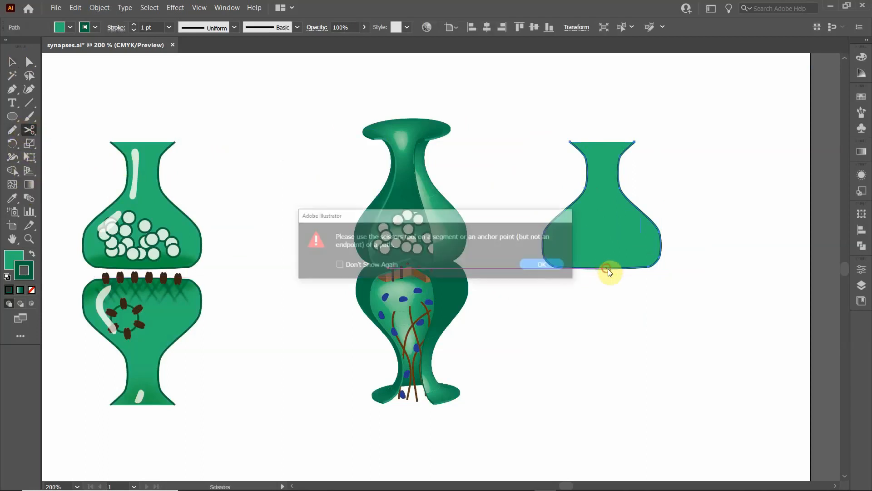
{"action": "left_click", "coordinate": [545, 272]}
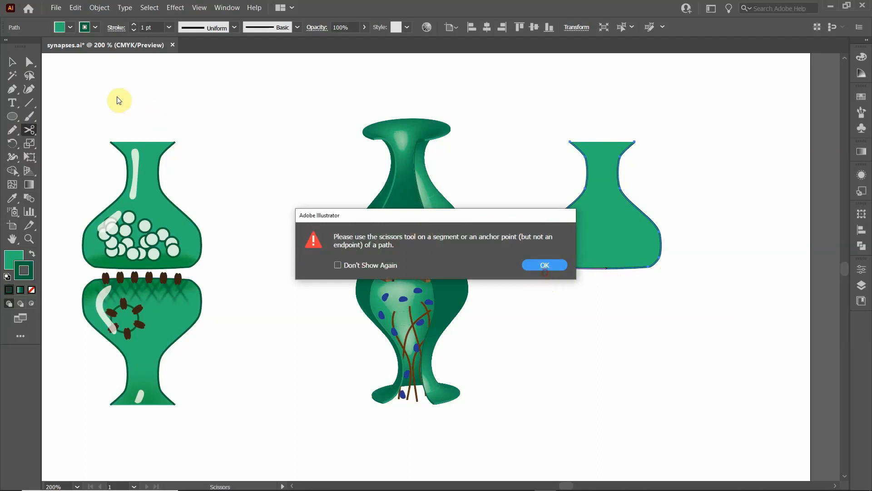
{"action": "left_click", "coordinate": [13, 62]}
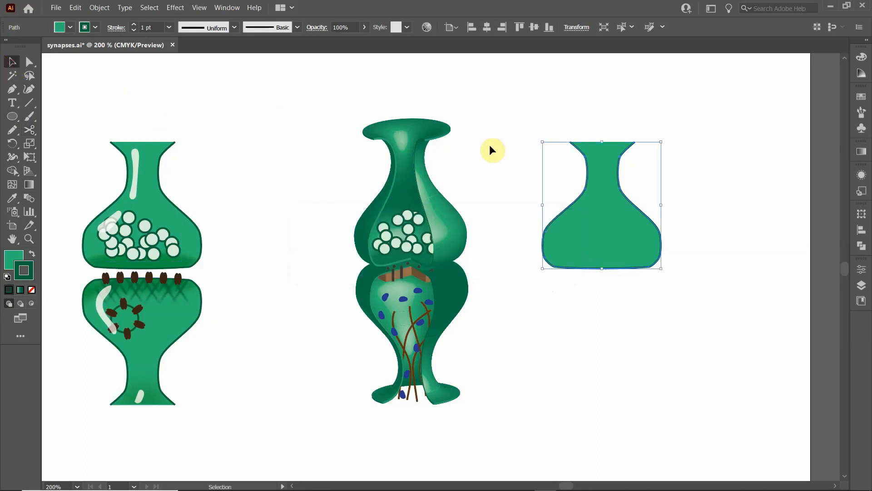
{"action": "right_click", "coordinate": [594, 197]}
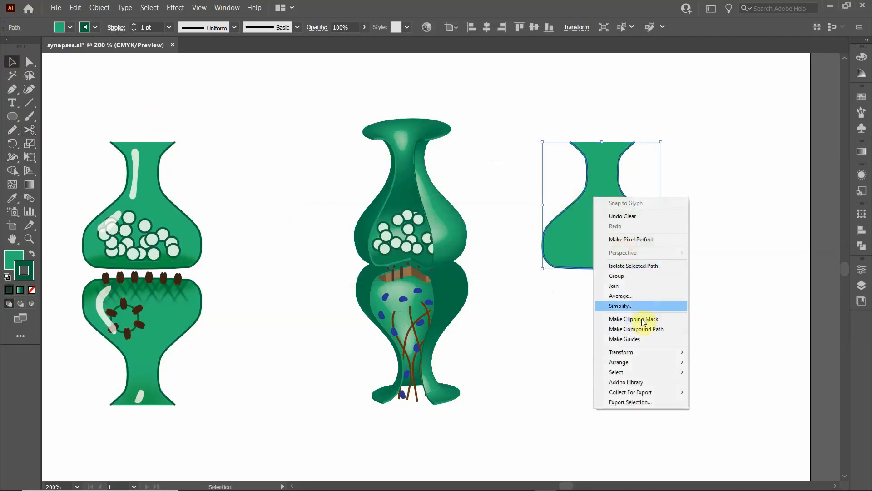
{"action": "left_click_drag", "start_coordinate": [542, 268], "coordinate": [545, 268]}
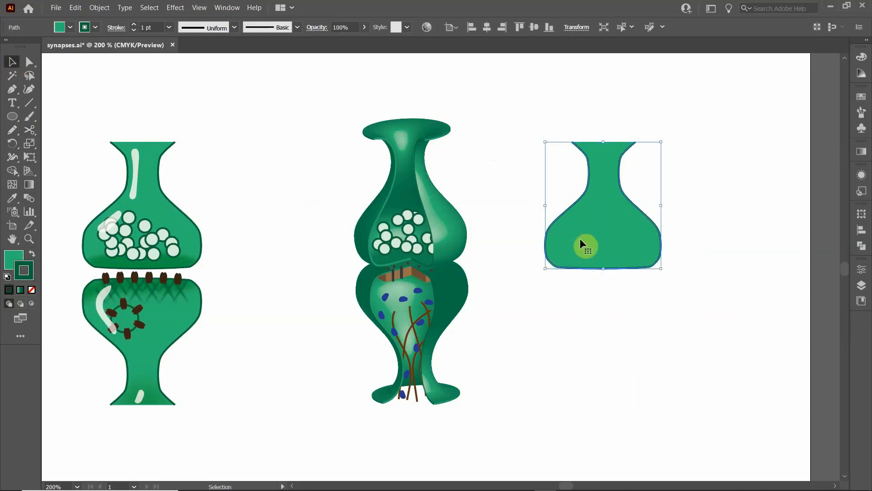
{"action": "key", "text": "ctrl+z"}
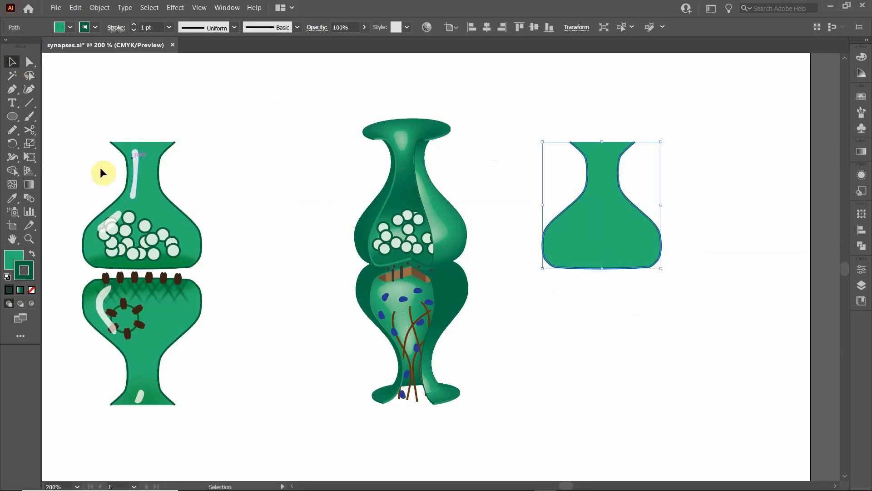
- Cut the terminal's path at the middle of its bottom edge with the Scissors tool and delete the right half
{"action": "left_click", "coordinate": [28, 126]}
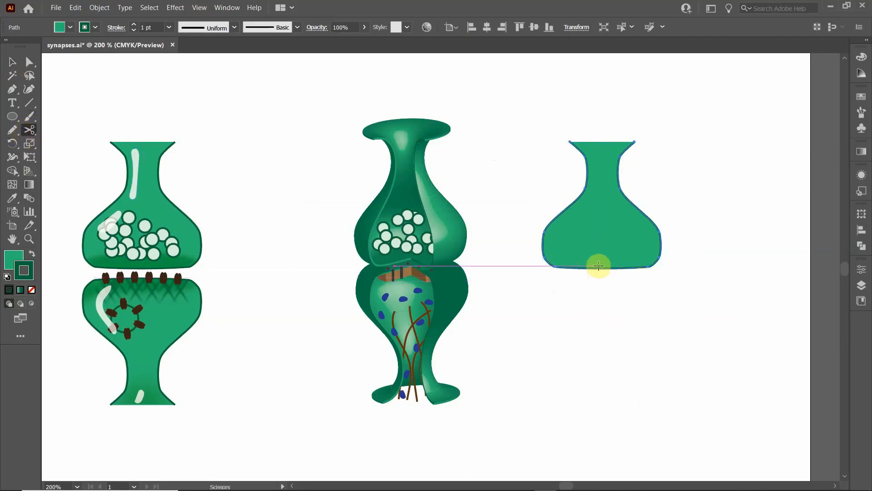
{"action": "scroll", "coordinate": [602, 268], "scroll_direction": "up", "scroll_amount": 4}
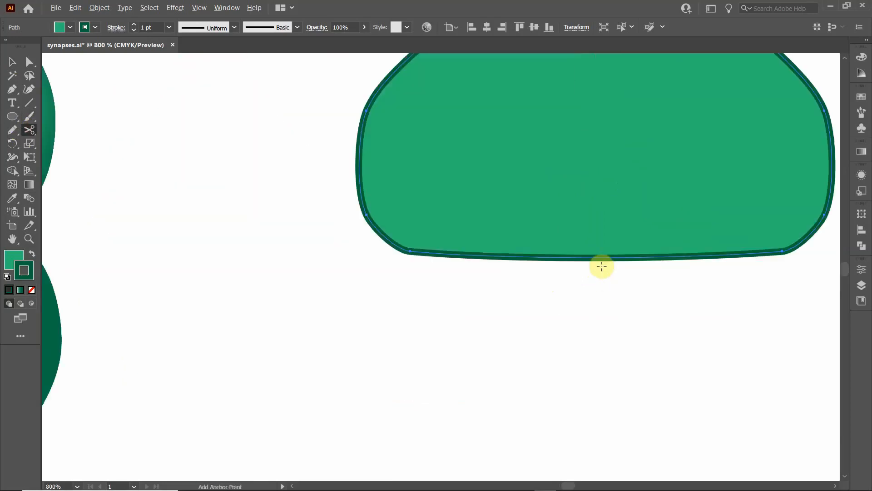
{"action": "left_click", "coordinate": [599, 258]}
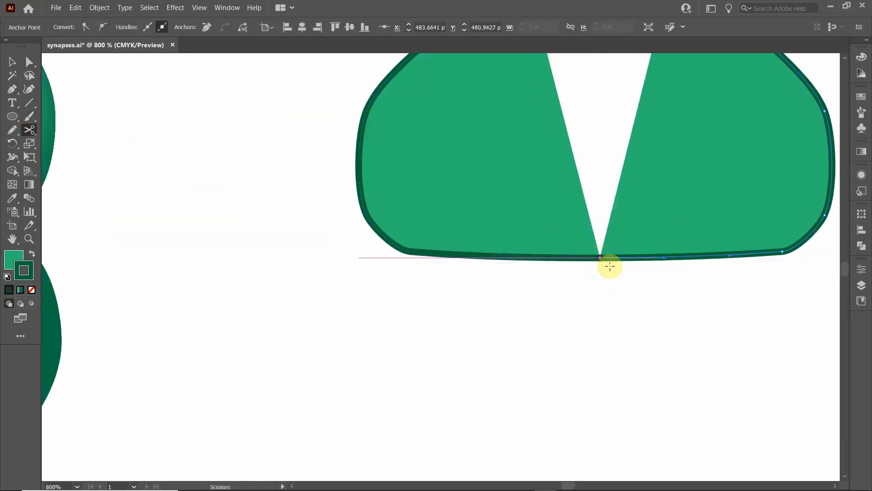
{"action": "left_click", "coordinate": [12, 63]}
{"action": "scroll", "coordinate": [241, 213], "scroll_direction": "down", "scroll_amount": 4}
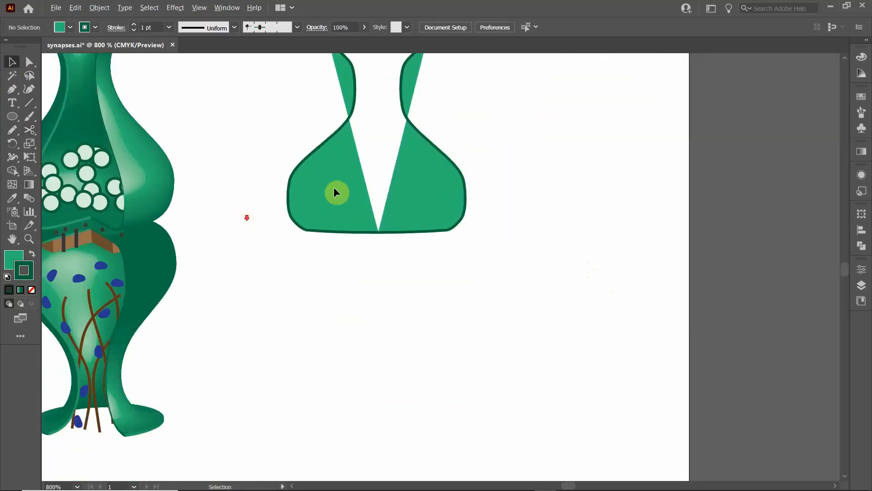
{"action": "left_click", "coordinate": [348, 184]}
{"action": "key", "text": "Delete"}
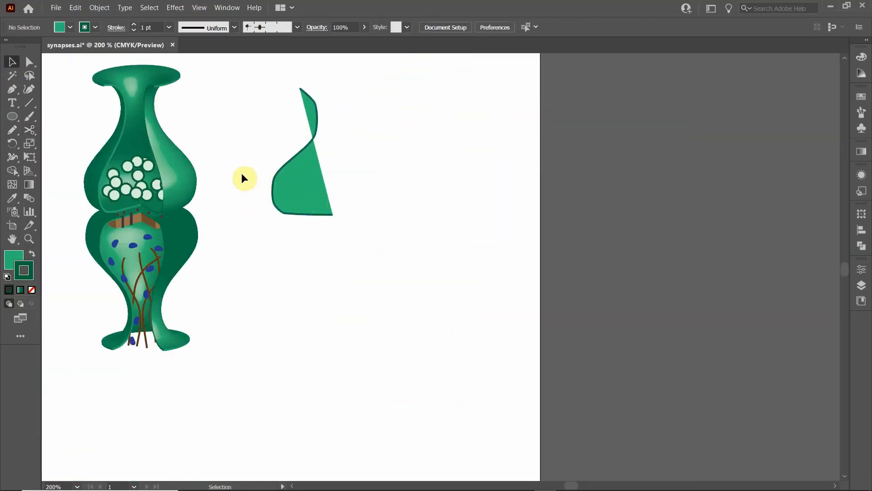
- Set the fill of the remaining left half of the terminal to none, leaving an open profile curve
{"action": "left_click_drag", "start_coordinate": [244, 177], "coordinate": [312, 253]}
{"action": "left_click", "coordinate": [353, 253]}
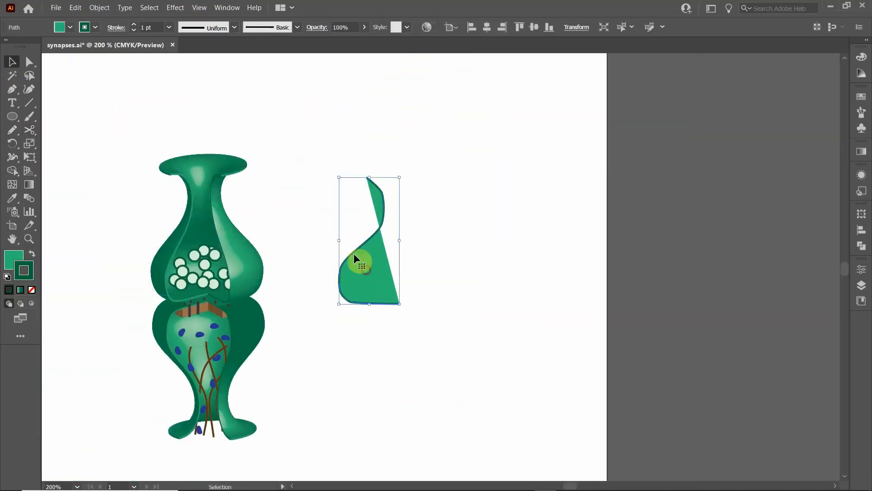
{"action": "left_click", "coordinate": [69, 27]}
{"action": "left_click", "coordinate": [7, 48]}
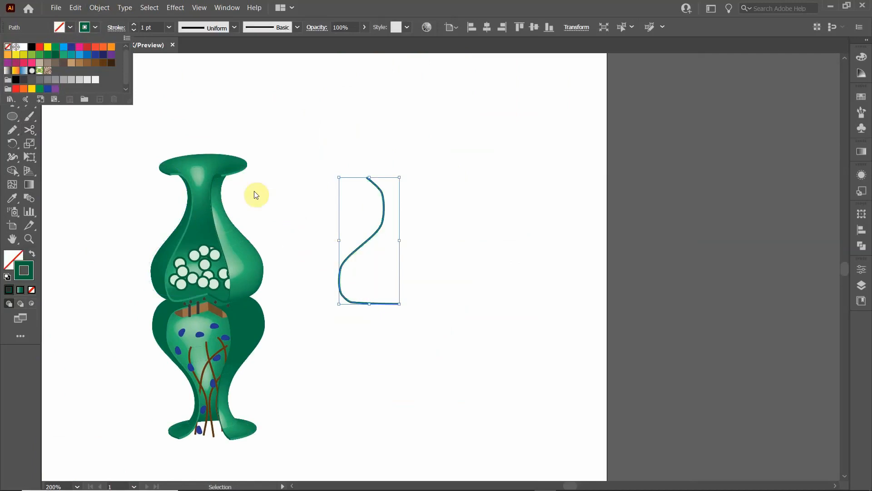
{"action": "left_click", "coordinate": [266, 193]}
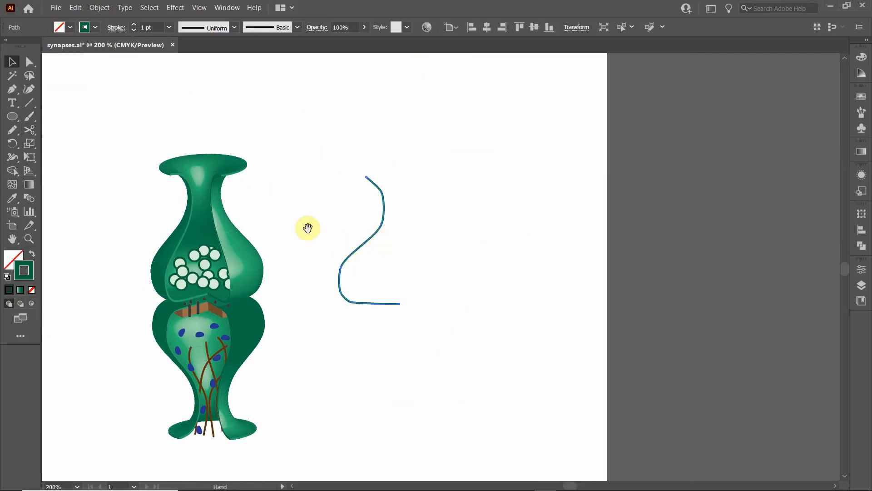
- Change the stroke of the half-profile curve to the lighter green swatch
{"action": "left_click_drag", "start_coordinate": [308, 228], "coordinate": [403, 206]}
{"action": "left_click", "coordinate": [442, 209]}
{"action": "left_click", "coordinate": [95, 27]}
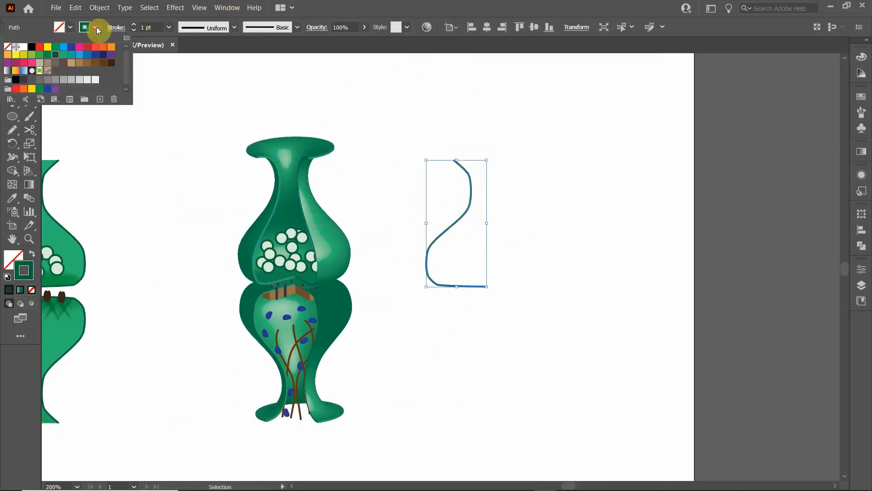
{"action": "left_click", "coordinate": [64, 54]}
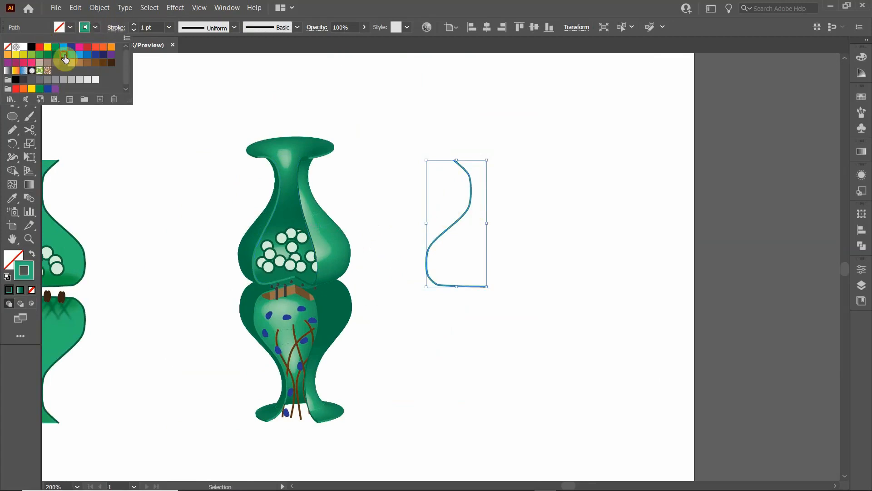
{"action": "left_click", "coordinate": [375, 205]}
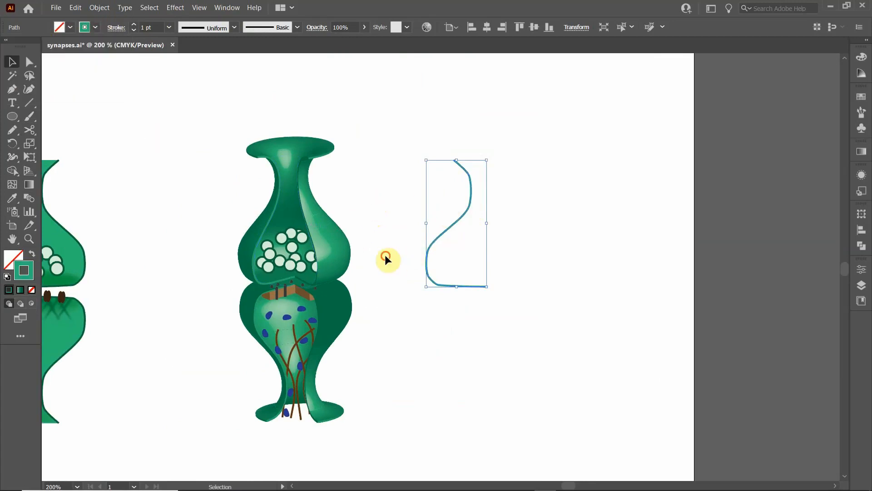
- Apply a 3D Revolve effect to the half-profile curve with a live preview, revolving it from its Right Edge
{"action": "left_click", "coordinate": [388, 257]}
{"action": "left_click", "coordinate": [446, 232]}
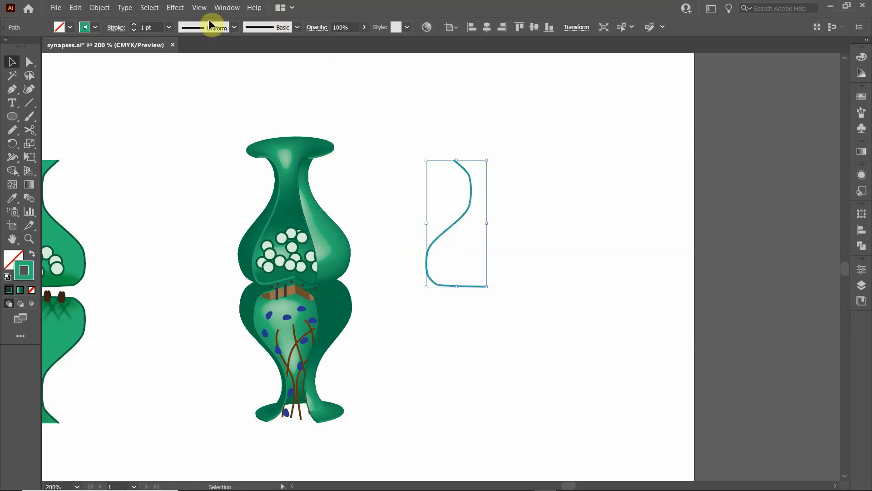
{"action": "left_click", "coordinate": [176, 8]}
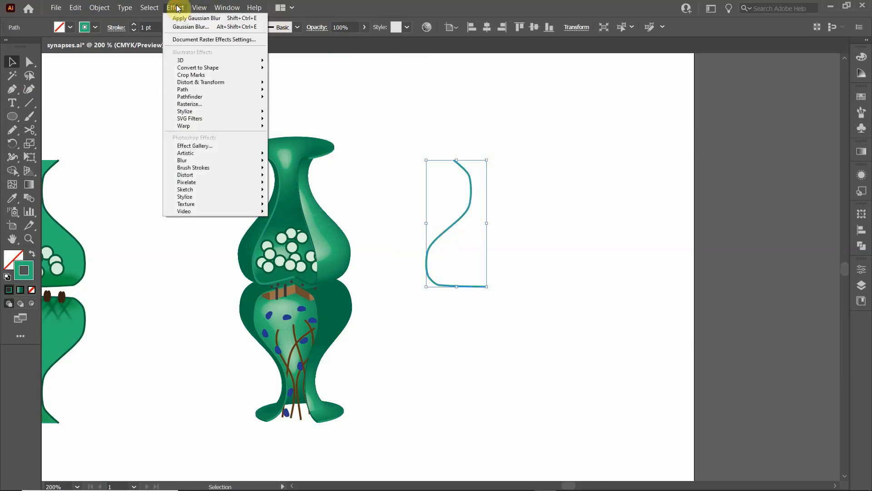
{"action": "mouse_move", "coordinate": [218, 60]}
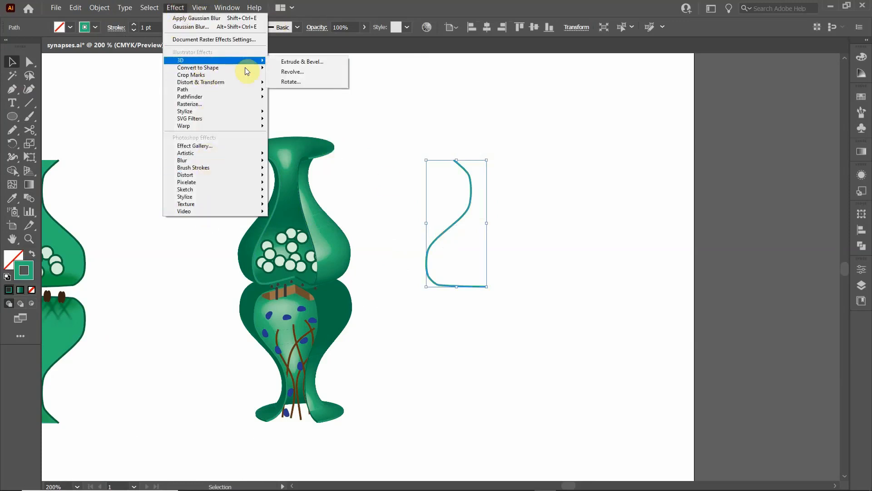
{"action": "left_click", "coordinate": [293, 72]}
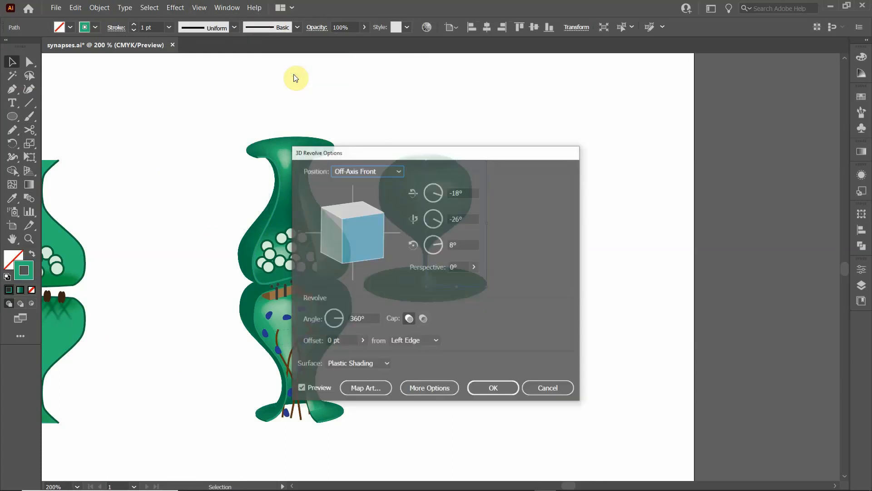
{"action": "left_click_drag", "start_coordinate": [431, 156], "coordinate": [673, 113]}
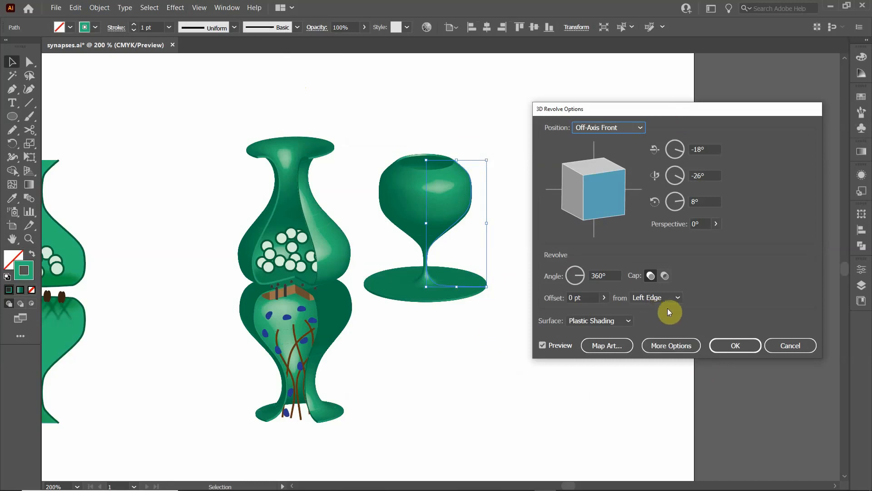
{"action": "left_click", "coordinate": [678, 300]}
{"action": "left_click", "coordinate": [665, 321]}
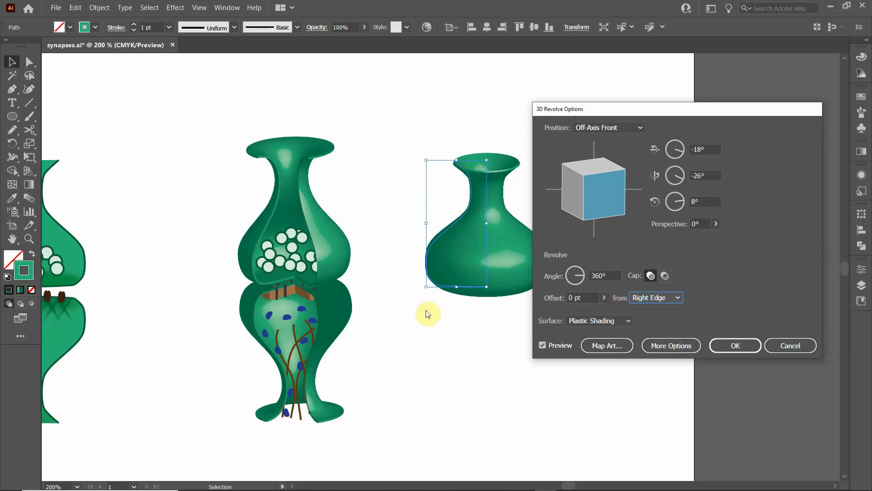
- Set the revolve angle to 250° and rotate the shape freely to about -152°, -50° and 154° around X, Y and Z
{"action": "left_click", "coordinate": [577, 282]}
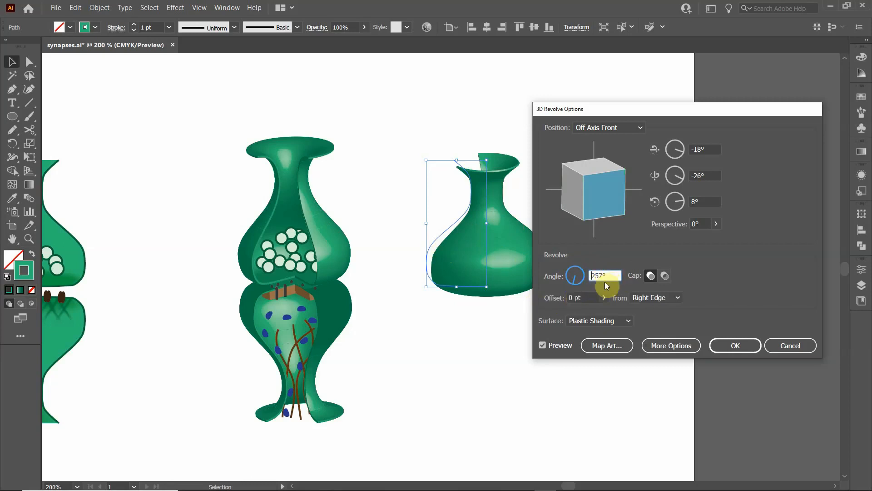
{"action": "left_click_drag", "start_coordinate": [605, 284], "coordinate": [591, 273]}
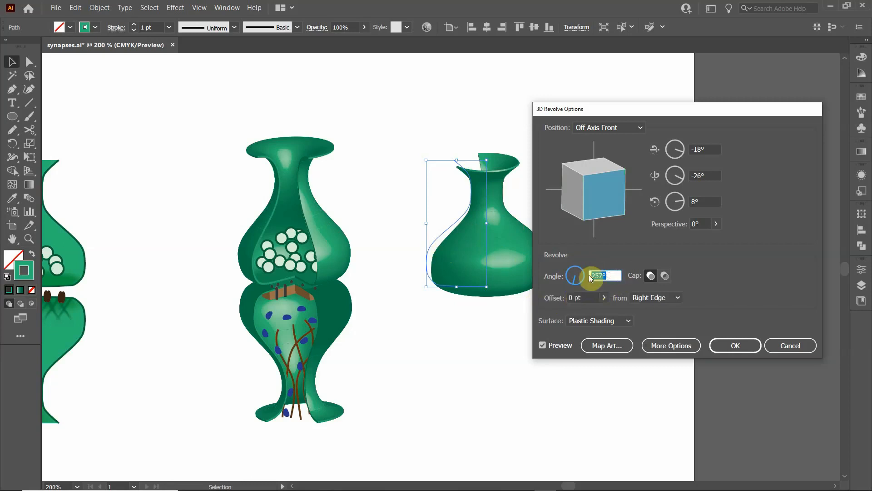
{"action": "type", "text": "20"}
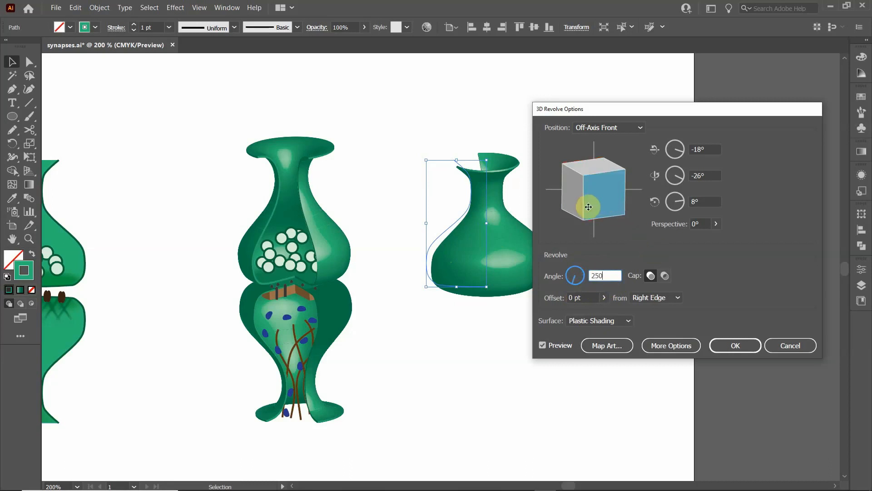
{"action": "mouse_move", "coordinate": [586, 202]}
{"action": "left_mouse_down"}
{"action": "mouse_move", "coordinate": [607, 214]}
{"action": "mouse_move", "coordinate": [625, 198]}
{"action": "mouse_move", "coordinate": [598, 195]}
{"action": "mouse_move", "coordinate": [582, 181]}
{"action": "mouse_move", "coordinate": [619, 176]}
{"action": "mouse_move", "coordinate": [584, 170]}
{"action": "mouse_move", "coordinate": [605, 177]}
{"action": "left_mouse_up"}
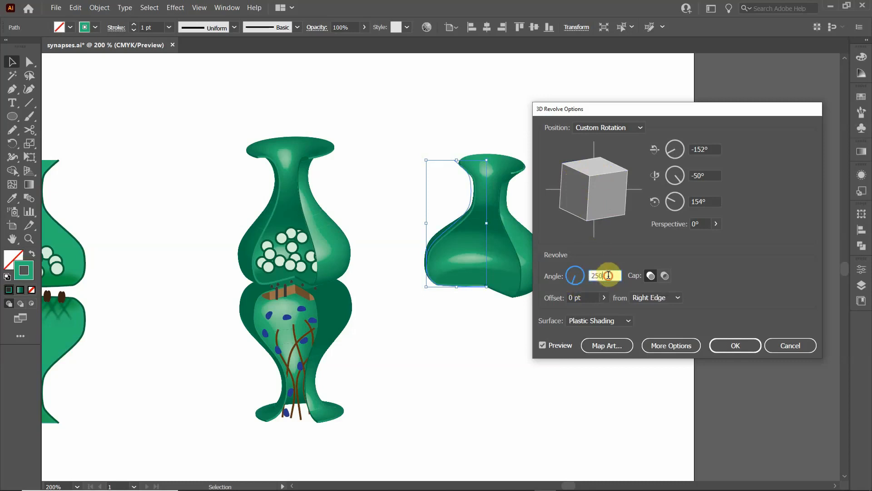
- Try a revolve angle of 300°, and settle on 280° for the cutaway terminal
{"action": "left_click_drag", "start_coordinate": [609, 275], "coordinate": [573, 278]}
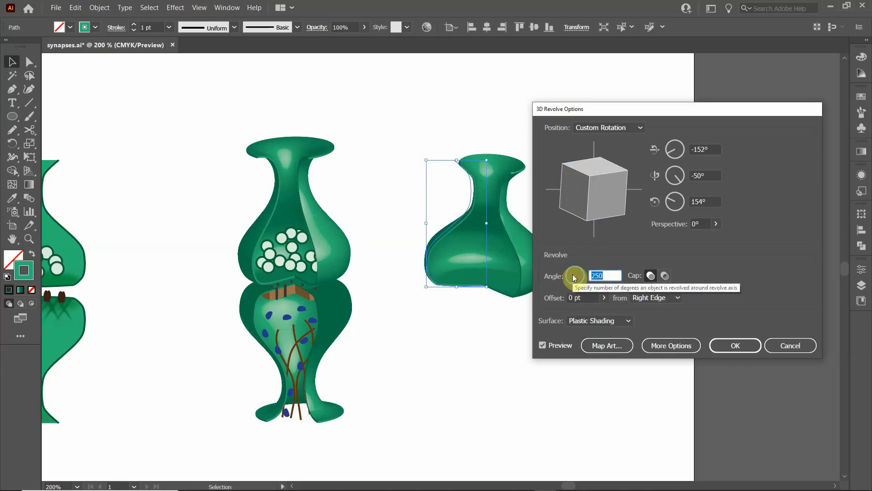
{"action": "type", "text": "300"}
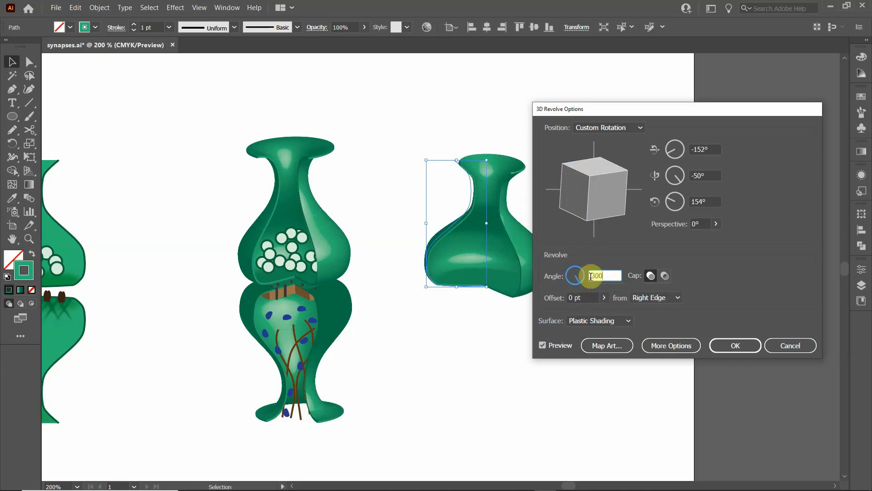
{"action": "left_click", "coordinate": [709, 202]}
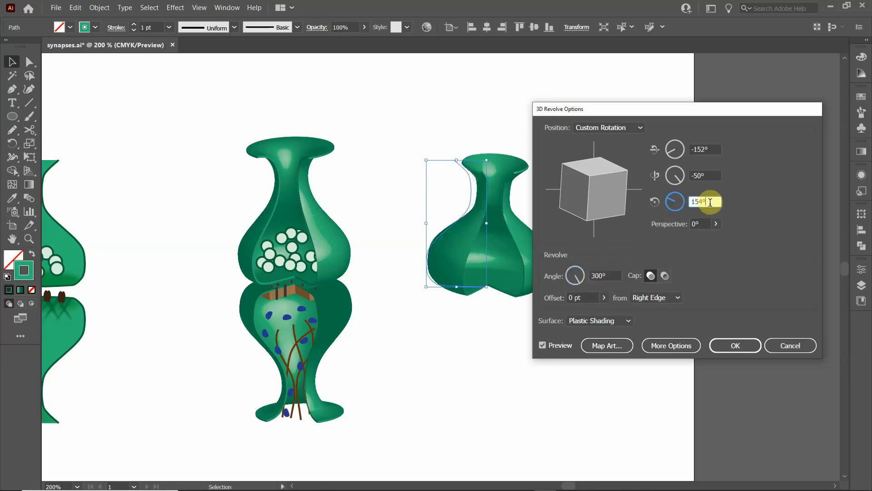
{"action": "left_click", "coordinate": [604, 276]}
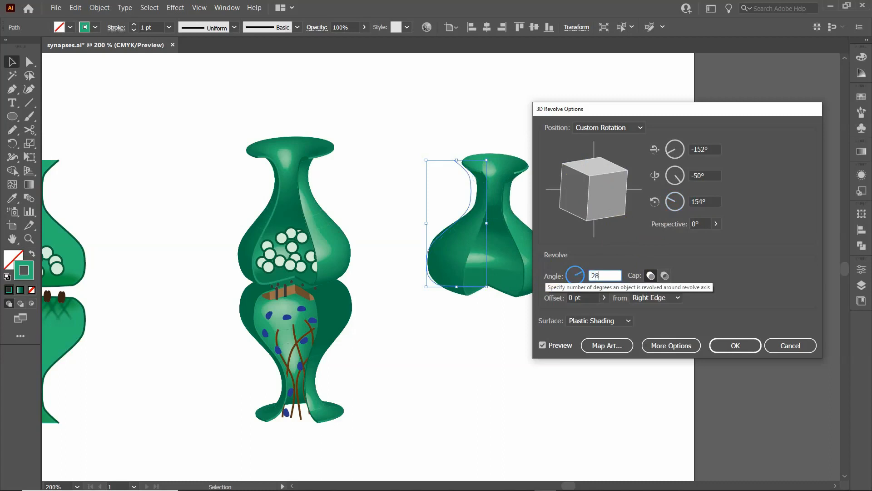
{"action": "left_click", "coordinate": [716, 200]}
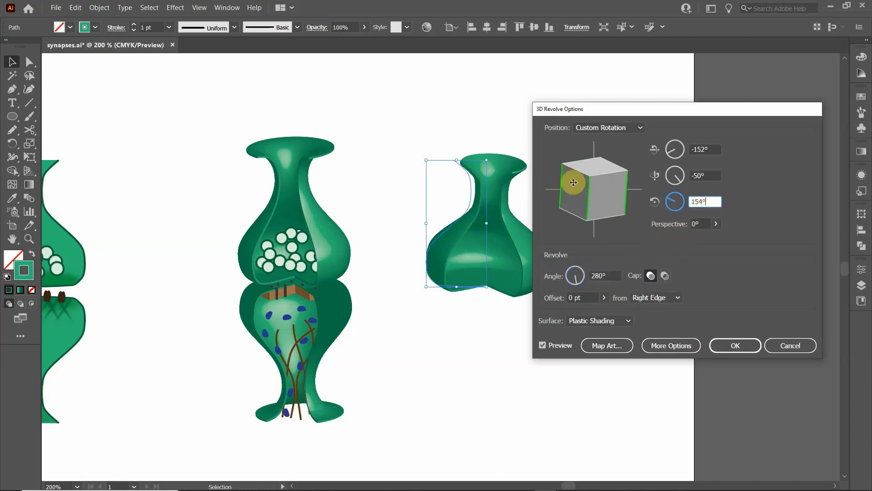
- Try the Off-Axis Back, Off-Axis Right, Off-Axis Bottom and Off-Axis Front position presets on the revolved terminal
{"action": "left_click", "coordinate": [639, 129]}
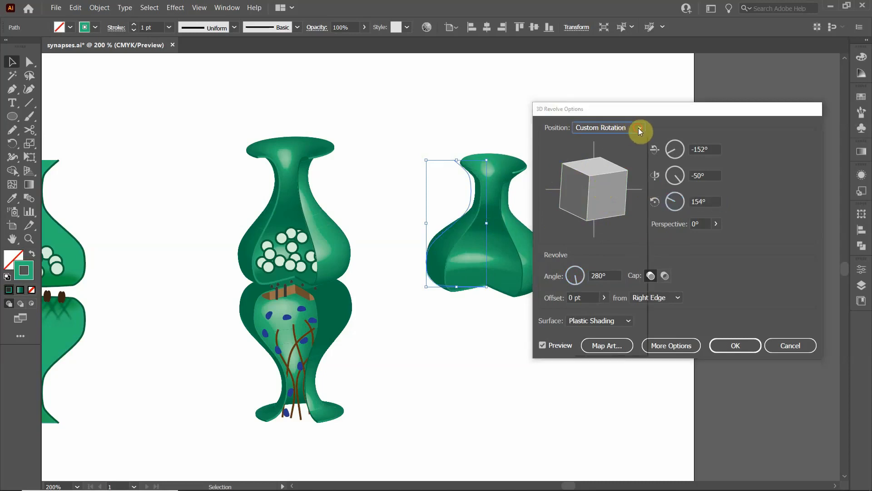
{"action": "left_click", "coordinate": [609, 246]}
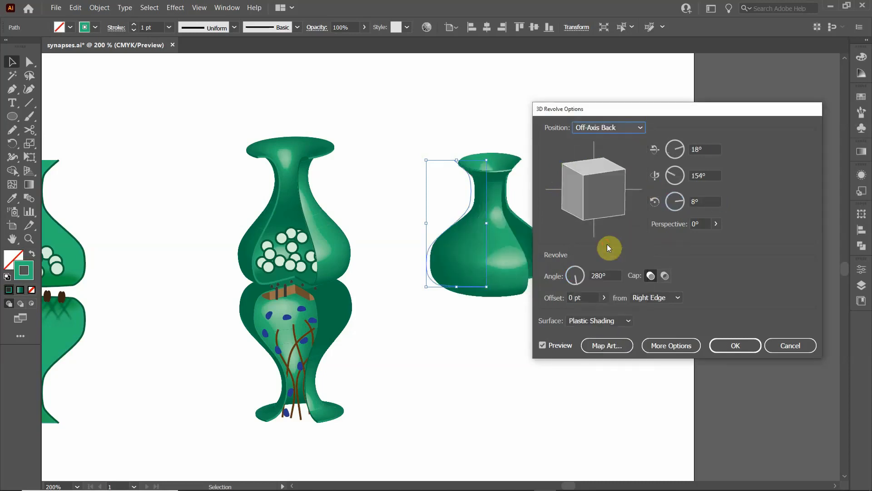
{"action": "left_click", "coordinate": [640, 128]}
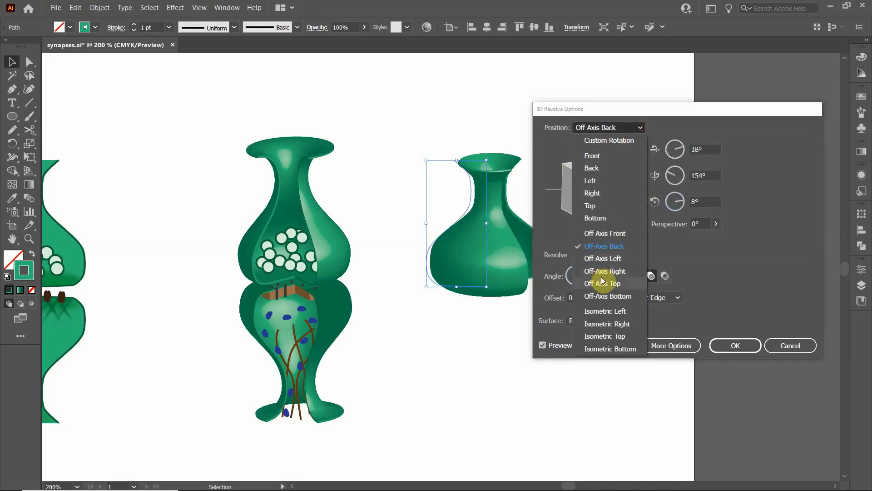
{"action": "key", "text": "Escape"}
{"action": "left_click", "coordinate": [591, 128]}
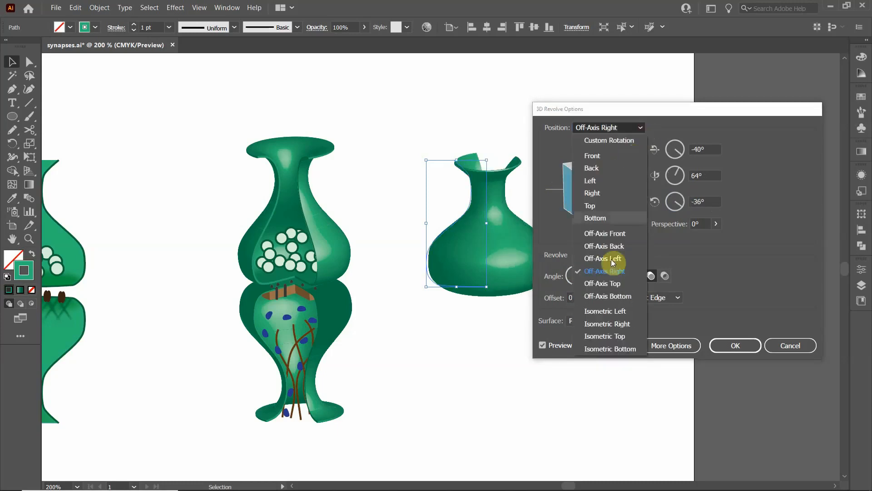
{"action": "left_click", "coordinate": [606, 296]}
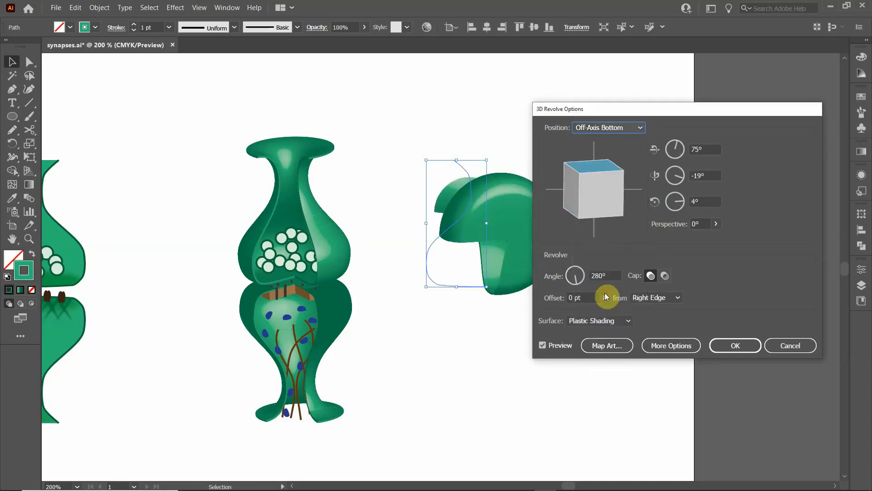
{"action": "left_click", "coordinate": [642, 127]}
{"action": "left_click", "coordinate": [607, 233]}
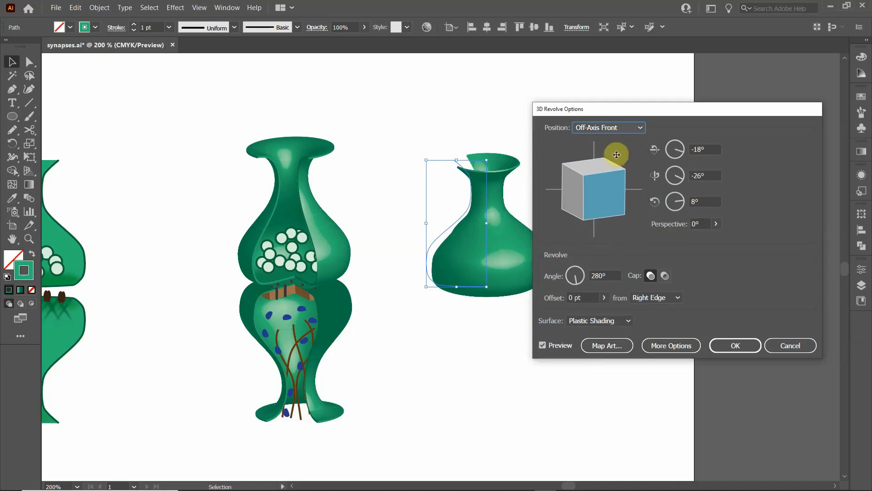
- Try the Off-Axis Back and Isometric Right position presets on the revolved terminal
{"action": "left_click", "coordinate": [639, 130]}
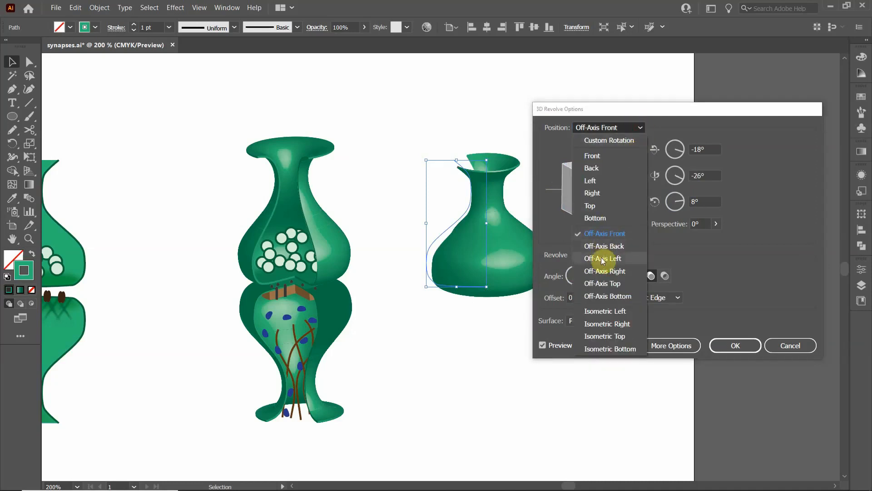
{"action": "left_click", "coordinate": [604, 248]}
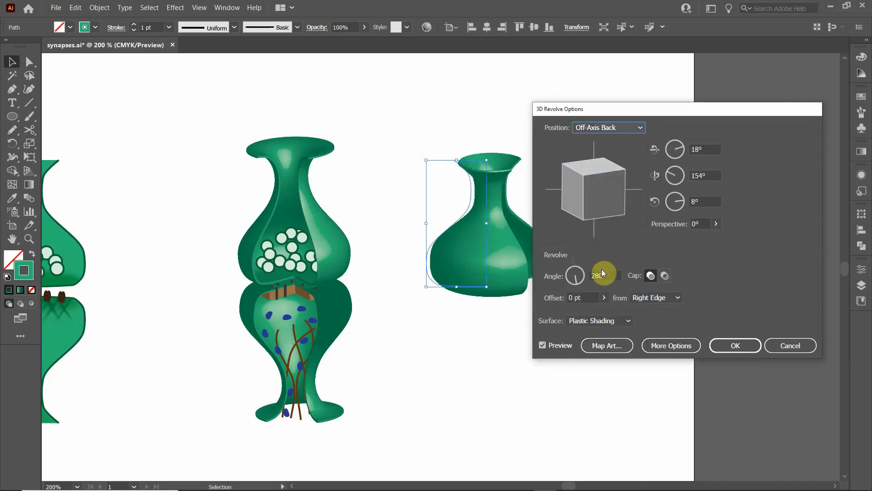
{"action": "left_click", "coordinate": [641, 127]}
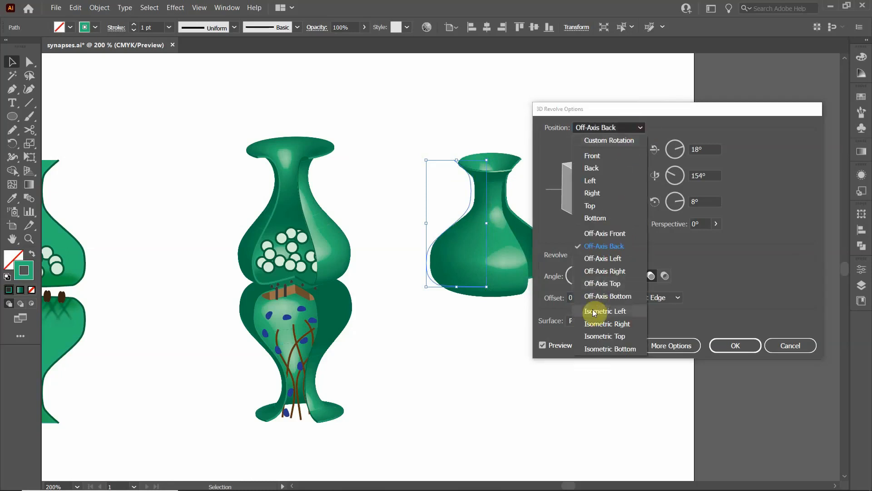
{"action": "left_click", "coordinate": [595, 325]}
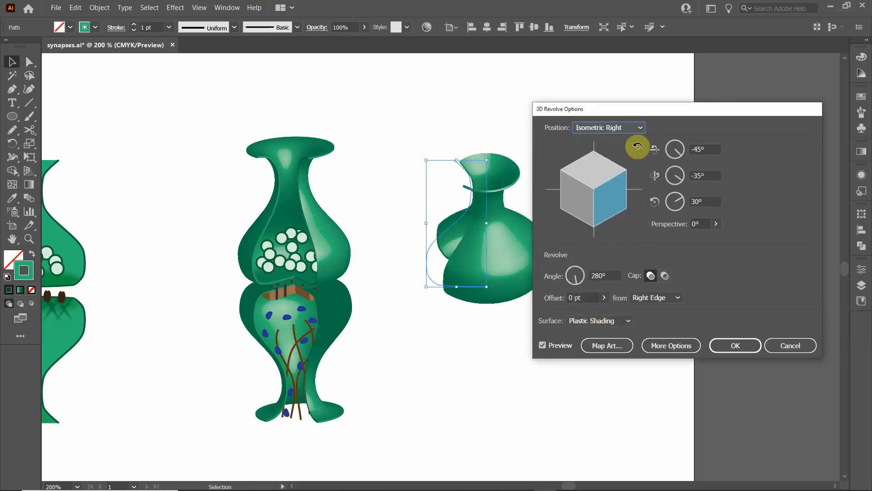
{"action": "left_click", "coordinate": [643, 129]}
{"action": "left_click", "coordinate": [586, 127]}
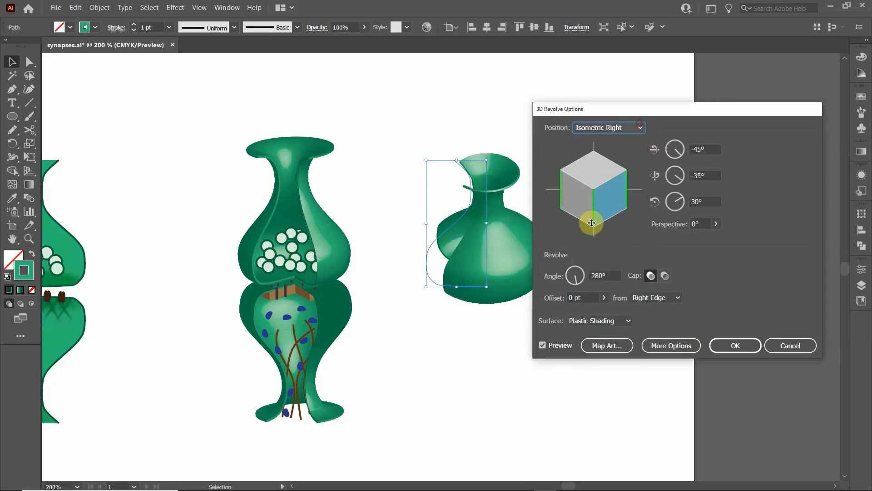
- Rotate the terminal freely to about -156°, -64° and 158° so its cutaway faces forward, and set the X rotation to -150°
{"action": "mouse_move", "coordinate": [586, 226]}
{"action": "left_mouse_down"}
{"action": "mouse_move", "coordinate": [594, 214]}
{"action": "mouse_move", "coordinate": [584, 238]}
{"action": "mouse_move", "coordinate": [582, 204]}
{"action": "mouse_move", "coordinate": [595, 205]}
{"action": "mouse_move", "coordinate": [613, 168]}
{"action": "mouse_move", "coordinate": [580, 188]}
{"action": "mouse_move", "coordinate": [595, 185]}
{"action": "mouse_move", "coordinate": [605, 168]}
{"action": "mouse_move", "coordinate": [598, 206]}
{"action": "mouse_move", "coordinate": [609, 203]}
{"action": "mouse_move", "coordinate": [595, 191]}
{"action": "mouse_move", "coordinate": [592, 200]}
{"action": "left_mouse_up"}
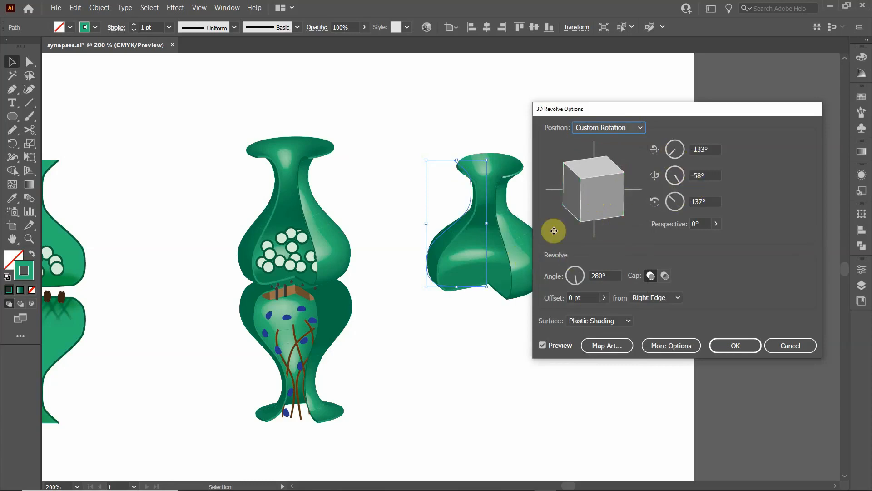
{"action": "left_click_drag", "start_coordinate": [596, 185], "coordinate": [604, 189]}
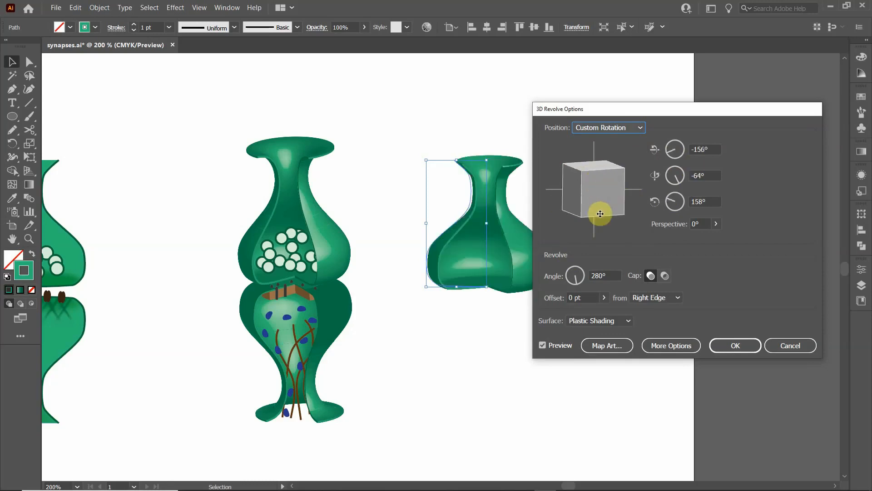
{"action": "left_click", "coordinate": [708, 149]}
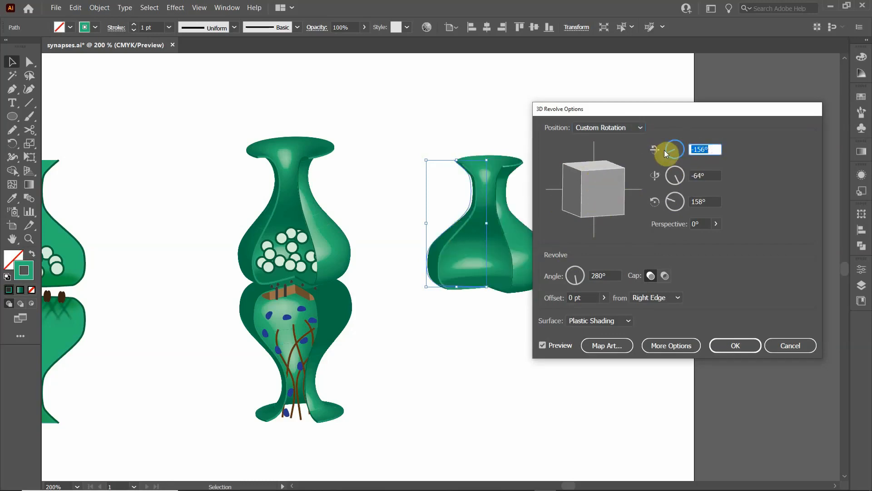
{"action": "type", "text": "-"}
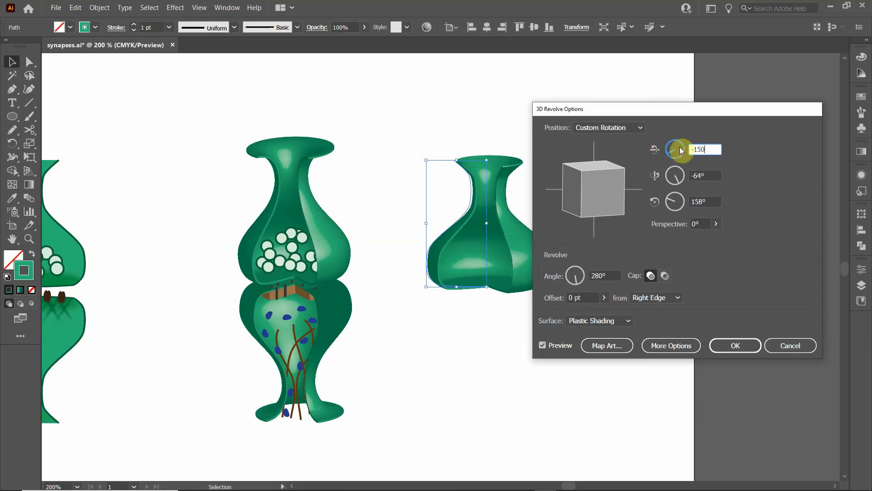
{"action": "type", "text": "150"}
{"action": "left_click", "coordinate": [713, 183]}
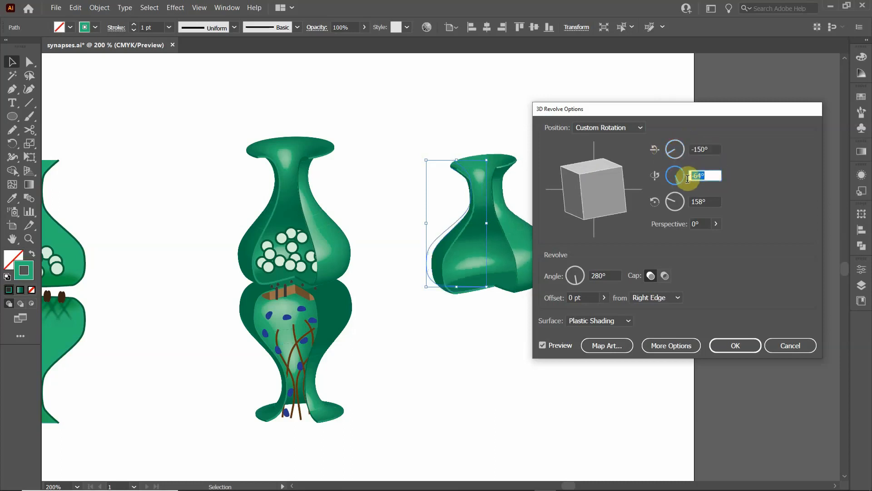
- Set the terminal's rotation to -155° around the X axis and -60° around the Y axis
{"action": "left_click", "coordinate": [715, 148]}
{"action": "left_click", "coordinate": [670, 153]}
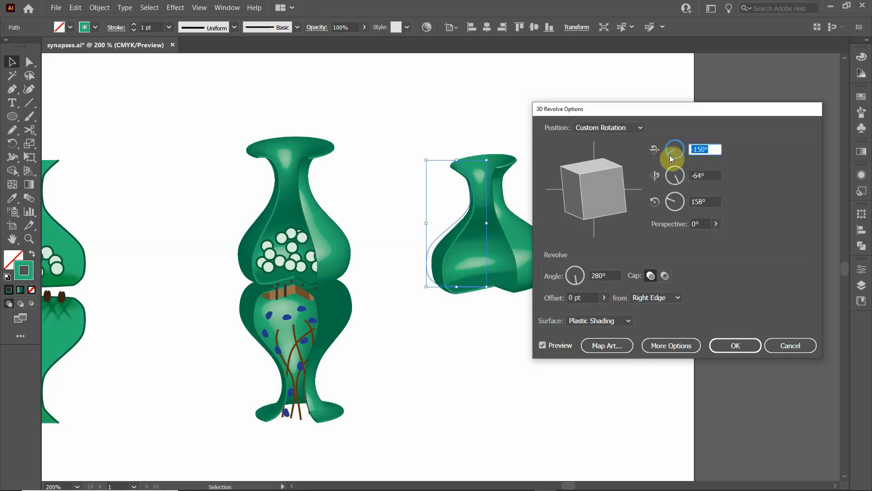
{"action": "type", "text": "-"}
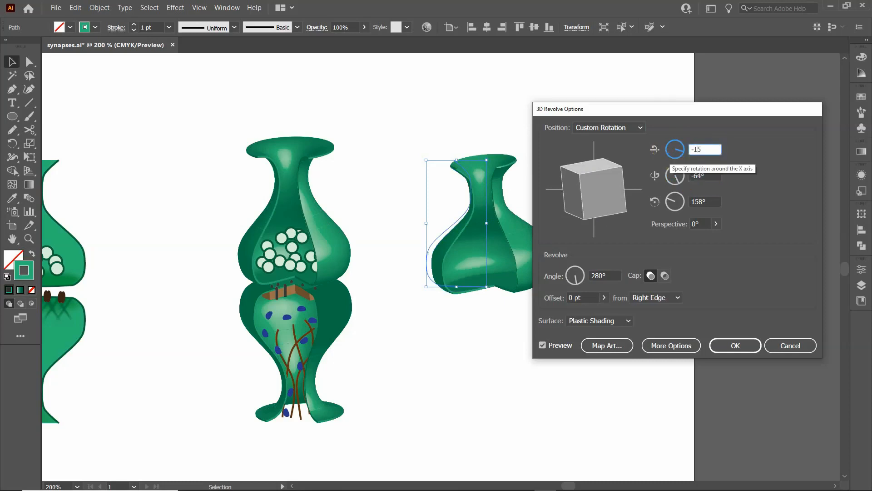
{"action": "key", "text": "Tab"}
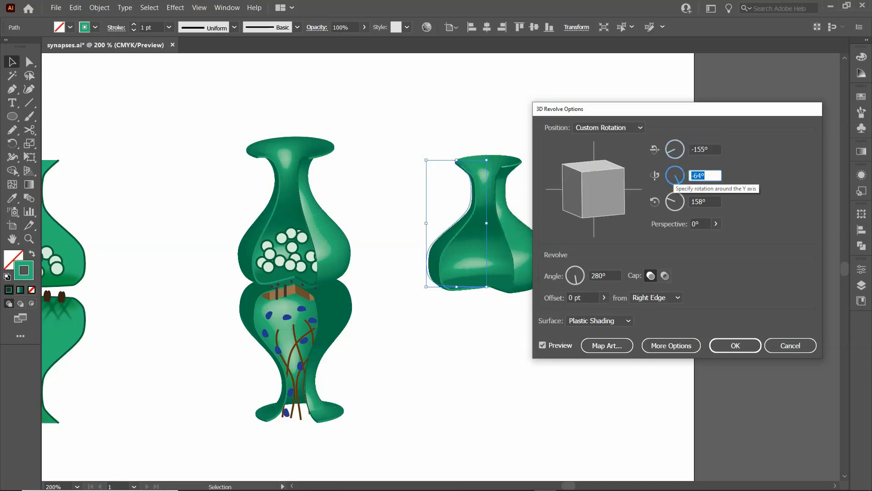
{"action": "type", "text": "-60"}
{"action": "left_click", "coordinate": [717, 202]}
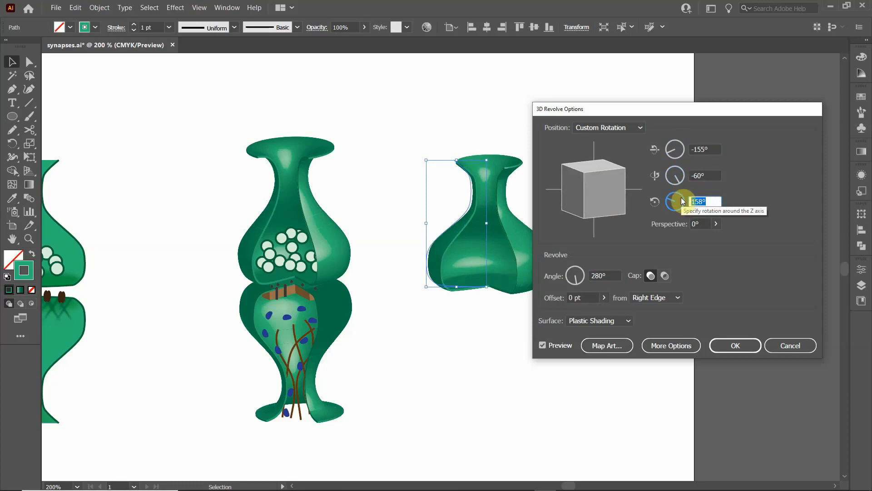
- Set the terminal's rotation around the Z axis to 160° and apply the 3D Revolve effect
{"action": "type", "text": "160"}
{"action": "left_click", "coordinate": [717, 177]}
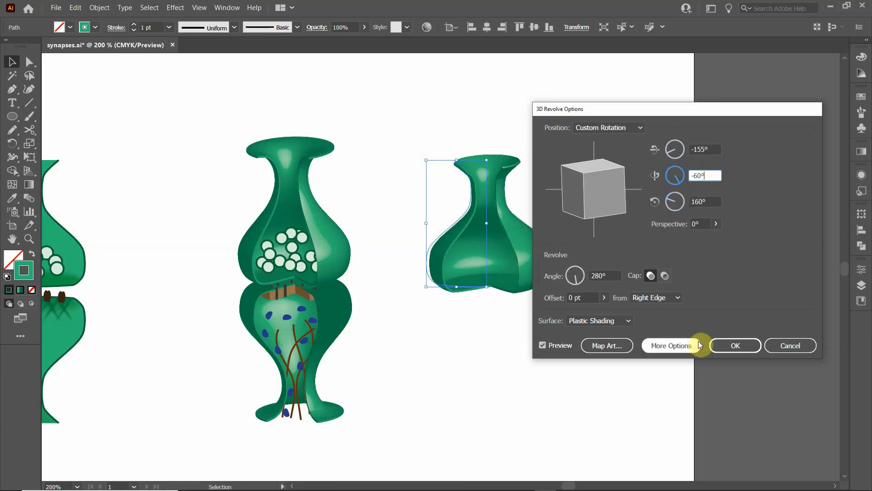
{"action": "left_click", "coordinate": [745, 347]}
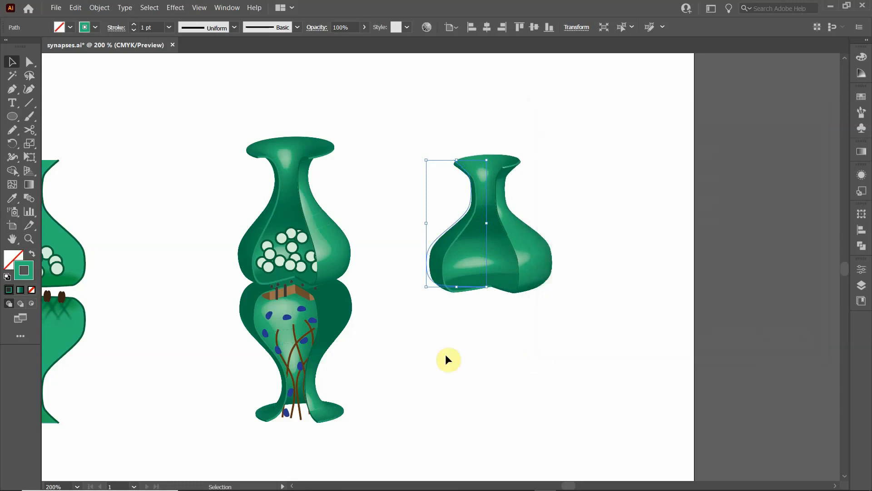
{"action": "left_click", "coordinate": [446, 330]}
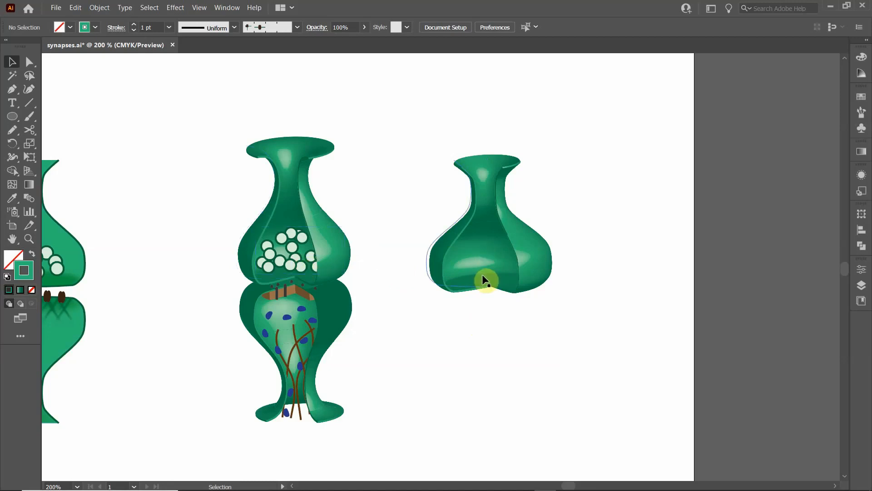
- Spray a cluster of vesicle symbols over the lower part of the revolved terminal's cutaway with the Symbol Sprayer
{"action": "scroll", "coordinate": [484, 274], "scroll_direction": "up", "scroll_amount": 3}
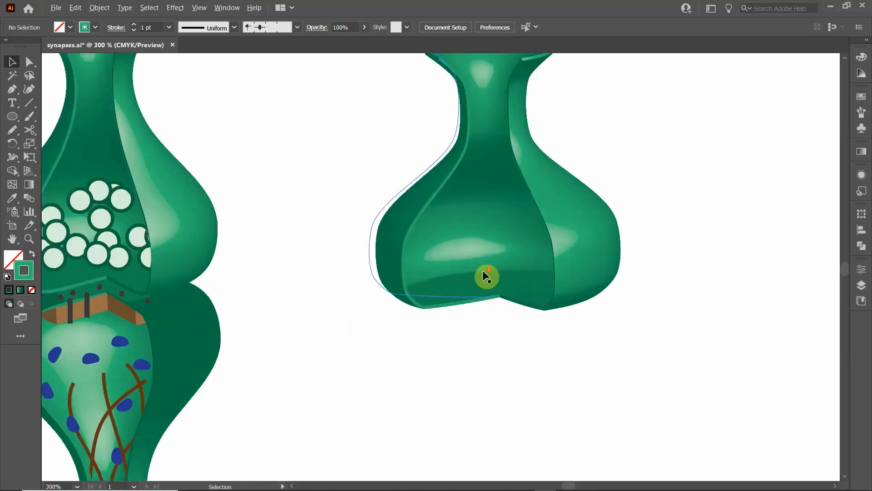
{"action": "scroll", "coordinate": [484, 272], "scroll_direction": "down", "scroll_amount": 3}
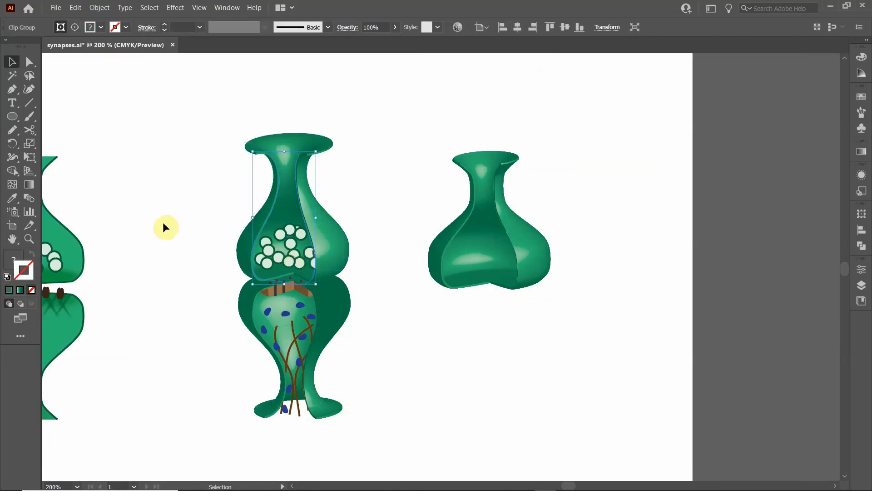
{"action": "left_click", "coordinate": [400, 199]}
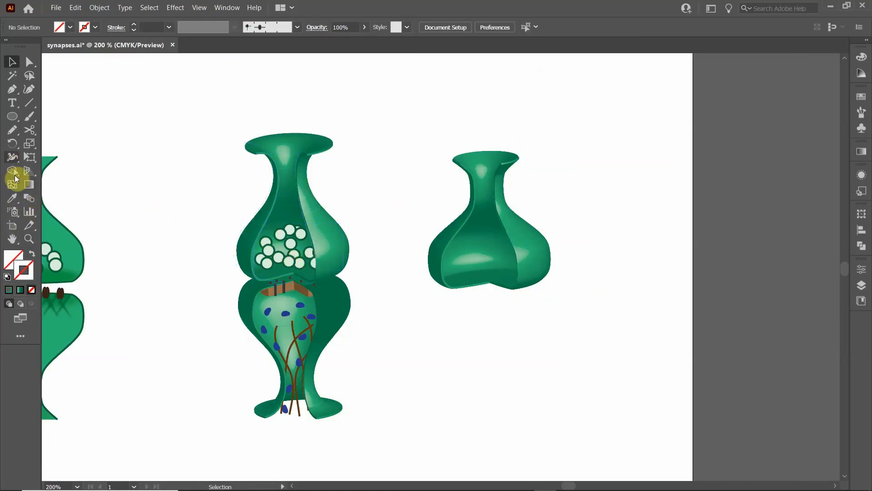
{"action": "left_click", "coordinate": [13, 212]}
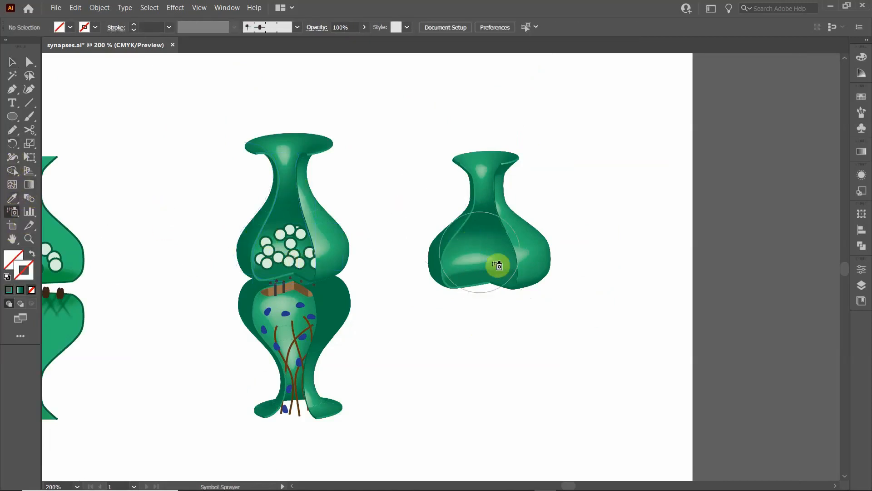
{"action": "mouse_move", "coordinate": [497, 266]}
{"action": "left_mouse_down"}
{"action": "mouse_move", "coordinate": [468, 274]}
{"action": "mouse_move", "coordinate": [482, 257]}
{"action": "mouse_move", "coordinate": [519, 256]}
{"action": "mouse_move", "coordinate": [508, 270]}
{"action": "mouse_move", "coordinate": [473, 274]}
{"action": "mouse_move", "coordinate": [508, 259]}
{"action": "mouse_move", "coordinate": [514, 276]}
{"action": "mouse_move", "coordinate": [493, 248]}
{"action": "mouse_move", "coordinate": [479, 255]}
{"action": "mouse_move", "coordinate": [485, 269]}
{"action": "mouse_move", "coordinate": [517, 277]}
{"action": "mouse_move", "coordinate": [504, 265]}
{"action": "mouse_move", "coordinate": [518, 261]}
{"action": "mouse_move", "coordinate": [512, 275]}
{"action": "mouse_move", "coordinate": [480, 284]}
{"action": "mouse_move", "coordinate": [492, 290]}
{"action": "mouse_move", "coordinate": [476, 278]}
{"action": "mouse_move", "coordinate": [484, 269]}
{"action": "mouse_move", "coordinate": [520, 288]}
{"action": "left_mouse_up"}
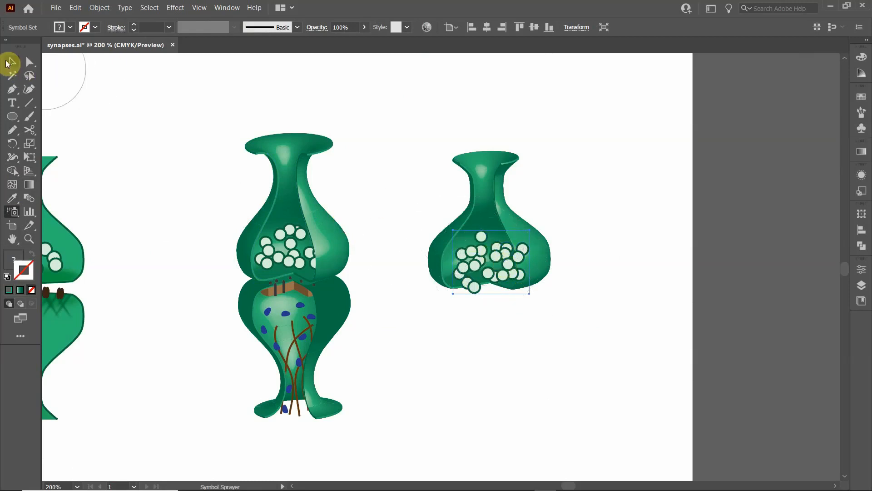
- Move the vesicle cluster slightly up and to the left so it sits within the terminal's cutaway
{"action": "left_click", "coordinate": [12, 62]}
{"action": "left_click_drag", "start_coordinate": [495, 261], "coordinate": [494, 252]}
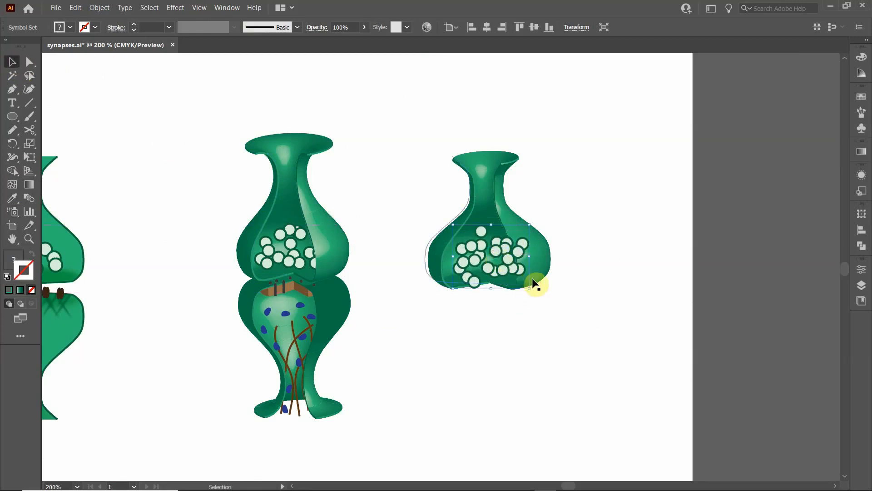
{"action": "left_click_drag", "start_coordinate": [469, 278], "coordinate": [460, 274]}
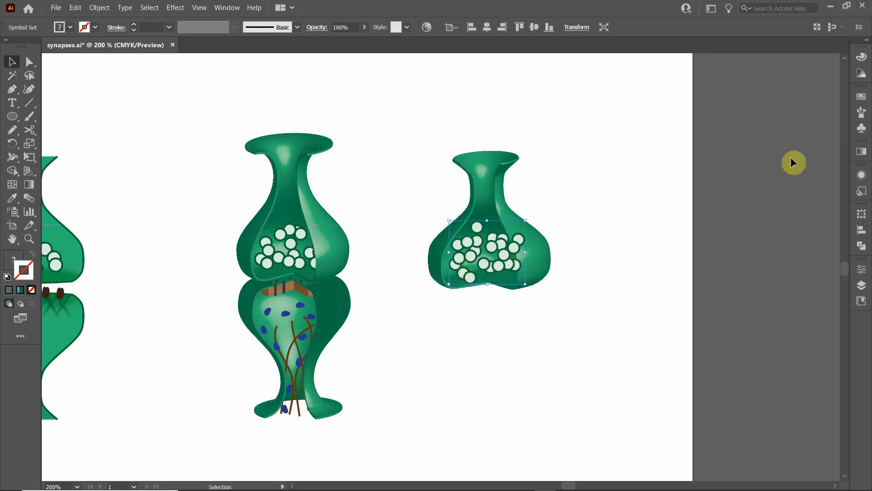
{"action": "left_click", "coordinate": [494, 355]}
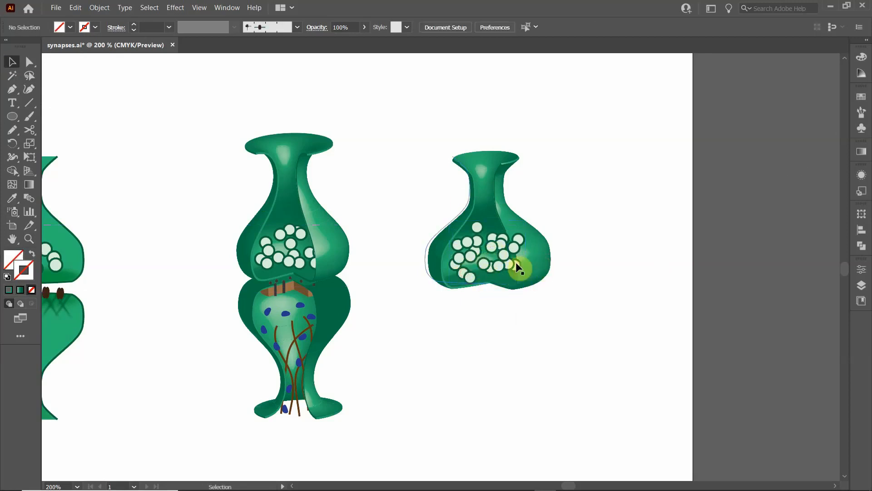
- Trace the right edge of the terminal's cutaway from the rim down to the lower right corner with the Curvature tool
{"action": "scroll", "coordinate": [492, 239], "scroll_direction": "up", "scroll_amount": 5}
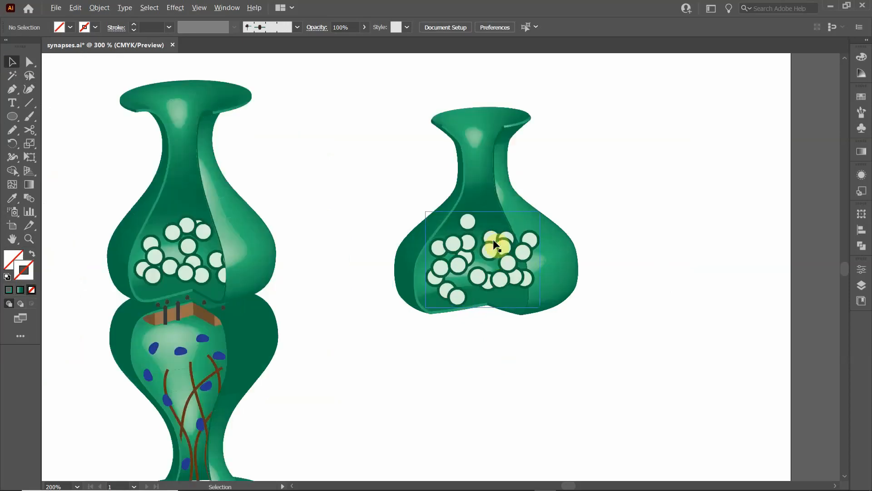
{"action": "scroll", "coordinate": [494, 242], "scroll_direction": "down", "scroll_amount": 2}
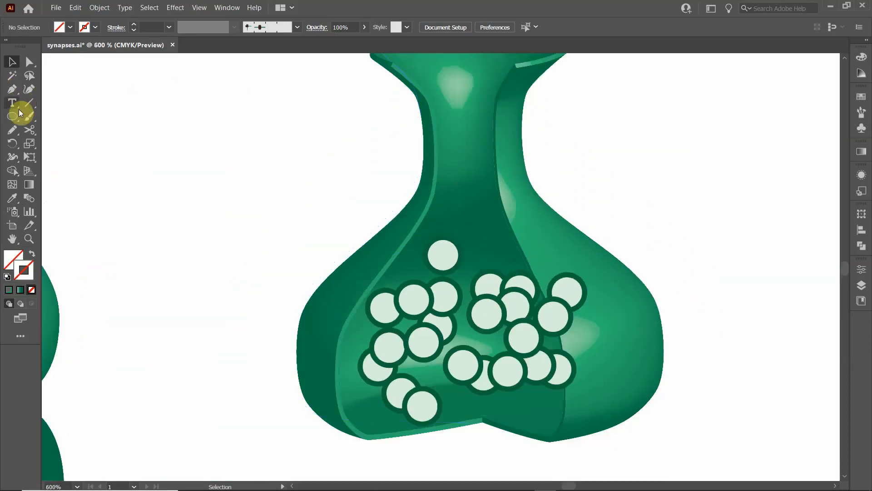
{"action": "left_click", "coordinate": [28, 90]}
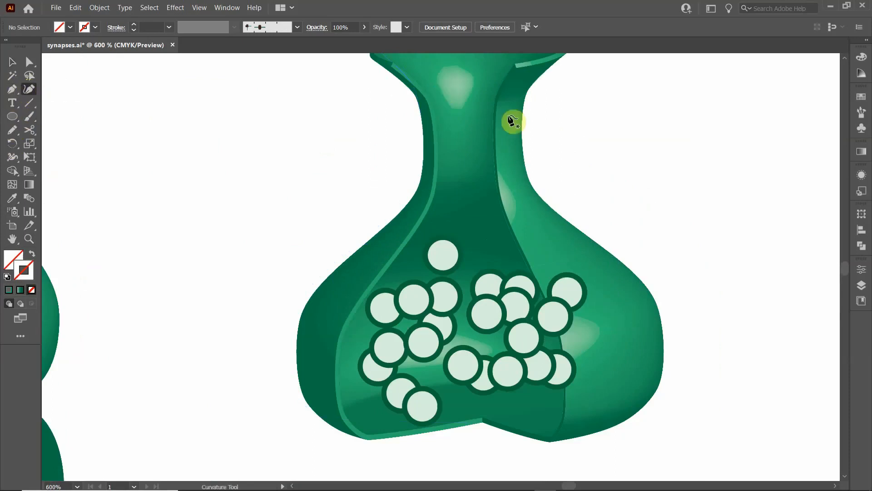
{"action": "left_click", "coordinate": [513, 65]}
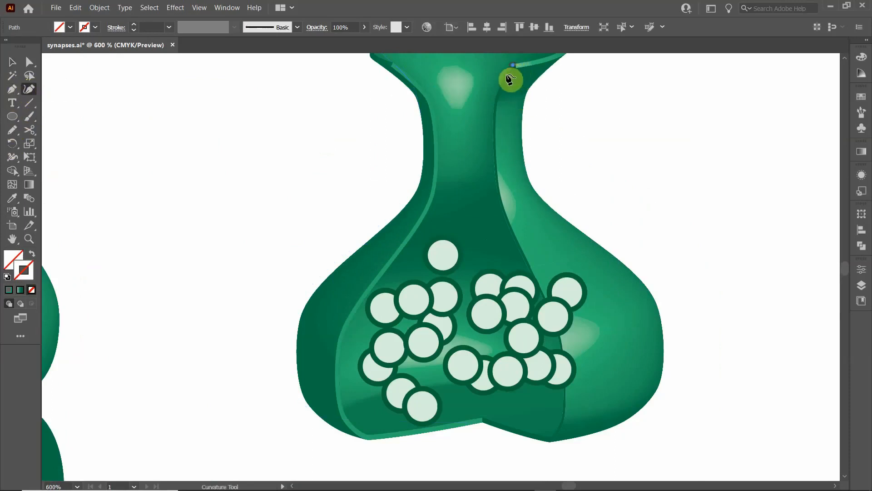
{"action": "left_click", "coordinate": [498, 92]}
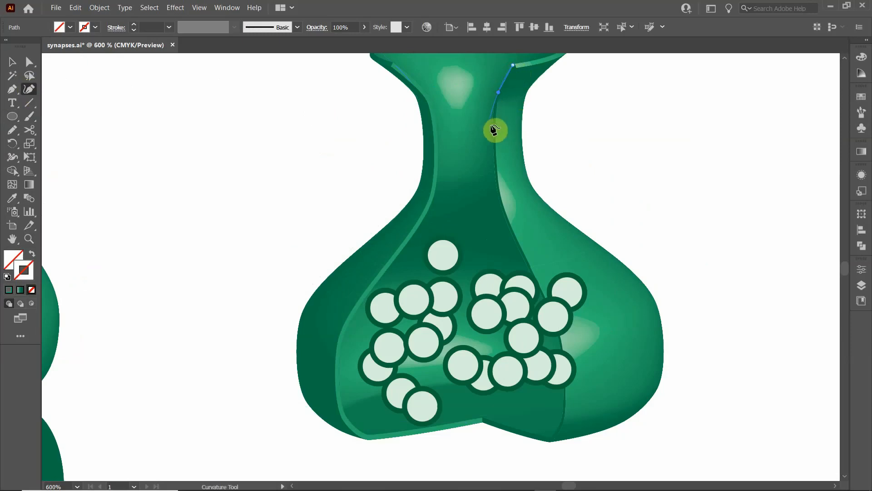
{"action": "left_click", "coordinate": [493, 127]}
{"action": "left_click", "coordinate": [498, 186]}
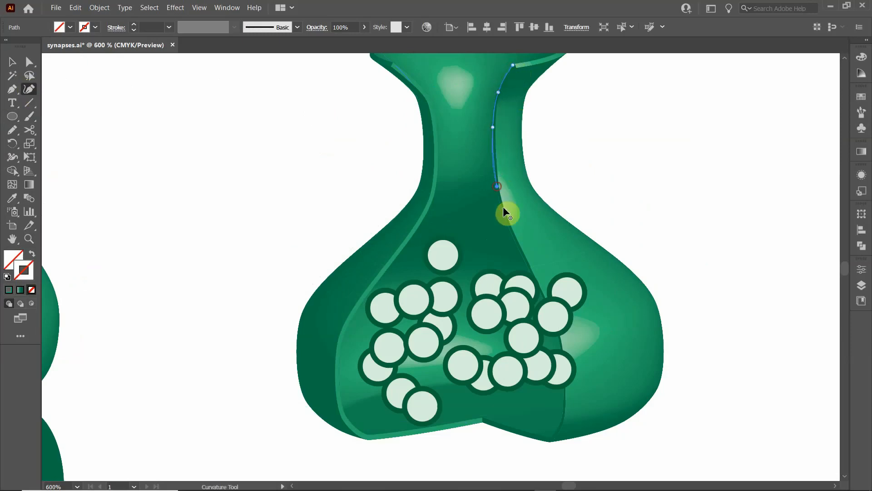
{"action": "left_click", "coordinate": [508, 230]}
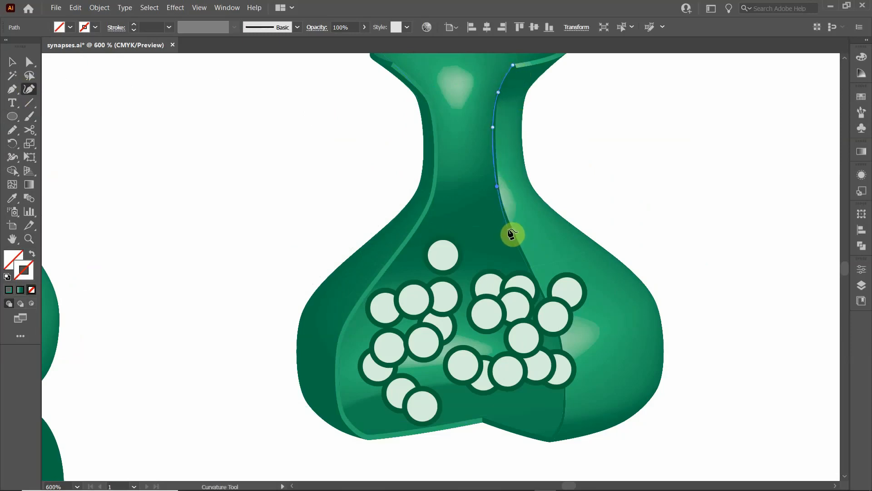
{"action": "left_click", "coordinate": [535, 280]}
{"action": "left_click", "coordinate": [555, 322]}
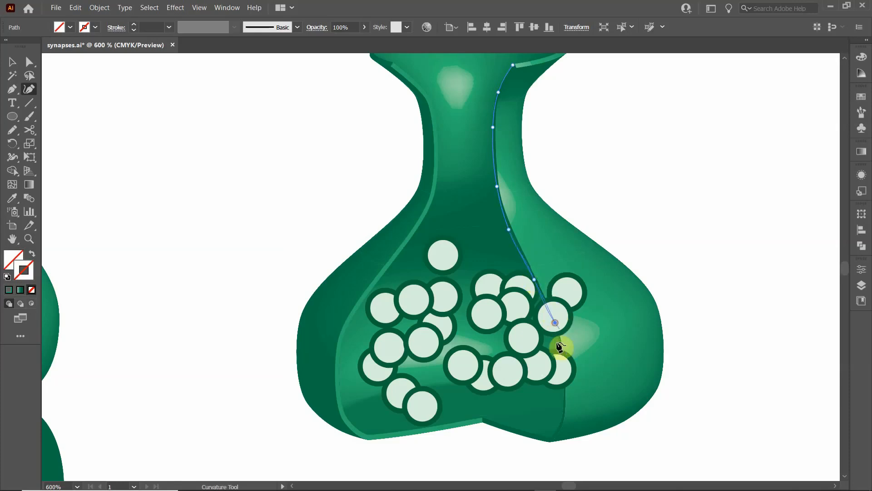
{"action": "left_click", "coordinate": [561, 349]}
{"action": "left_click", "coordinate": [563, 412]}
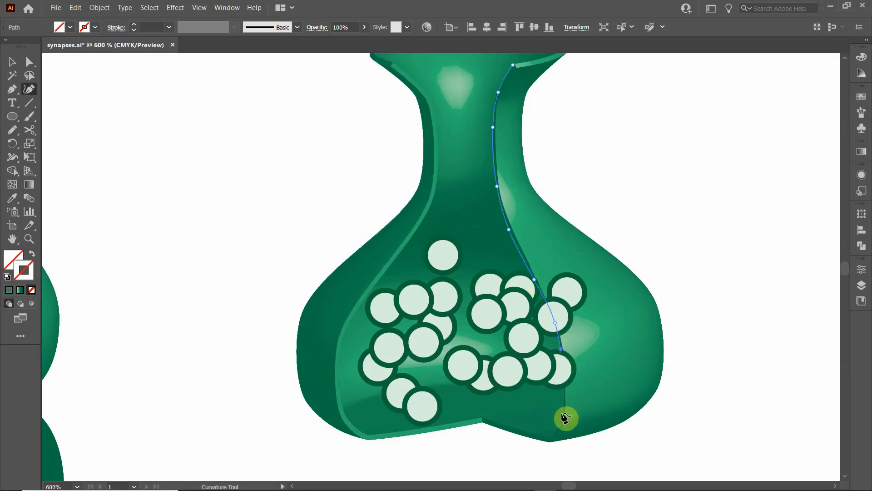
{"action": "left_click", "coordinate": [546, 438]}
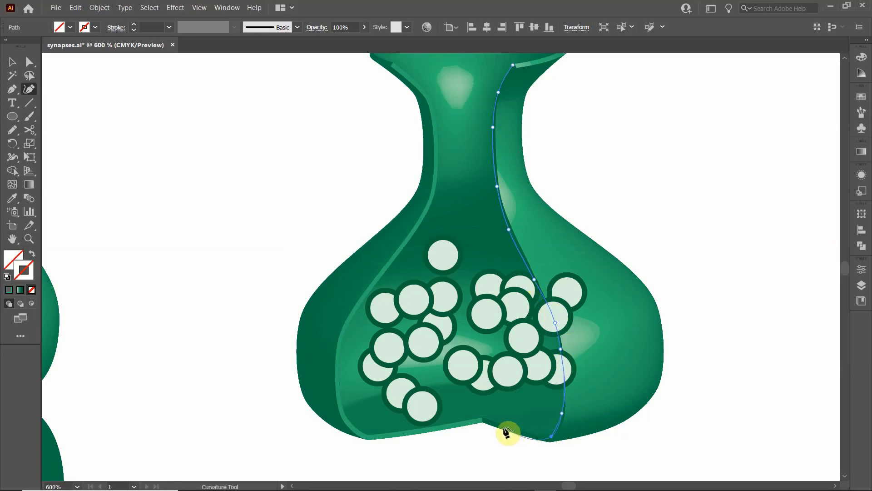
- Continue the outline with straight Pen segments along the cutaway's bottom, through the central peak to the lower left corner
{"action": "left_click", "coordinate": [12, 89]}
{"action": "left_click", "coordinate": [487, 422]}
{"action": "left_click", "coordinate": [552, 438]}
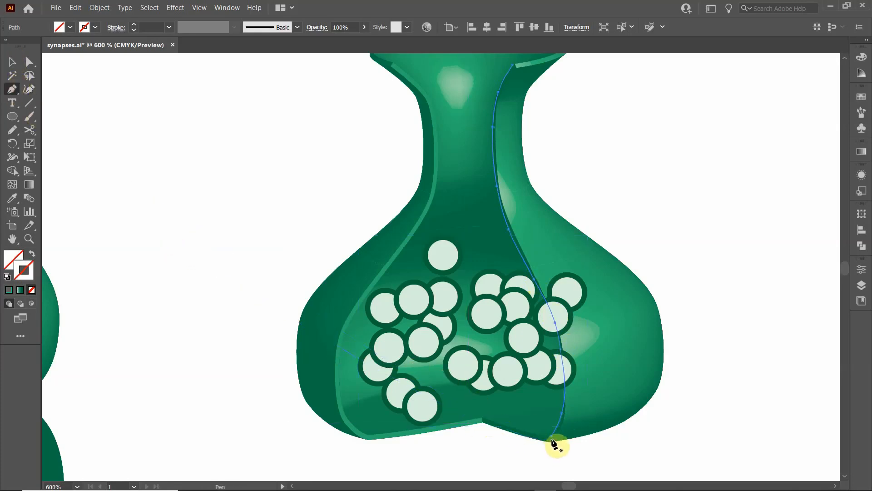
{"action": "left_click", "coordinate": [551, 438]}
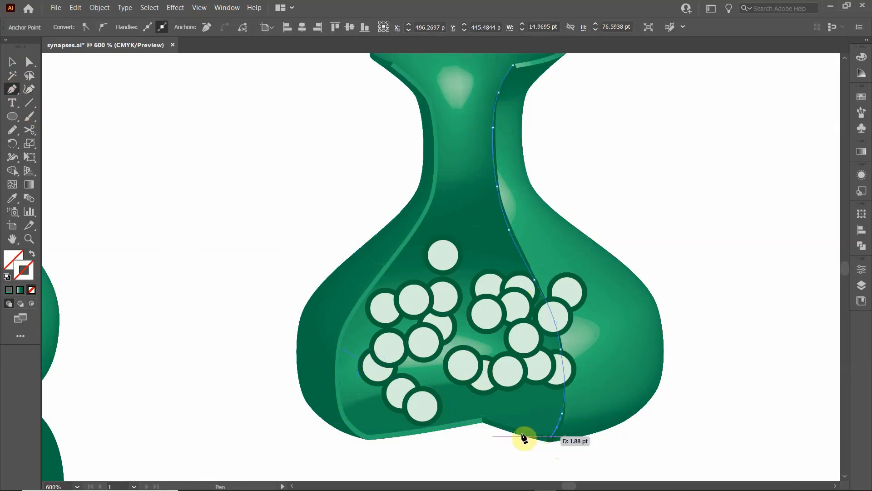
{"action": "left_click", "coordinate": [483, 416]}
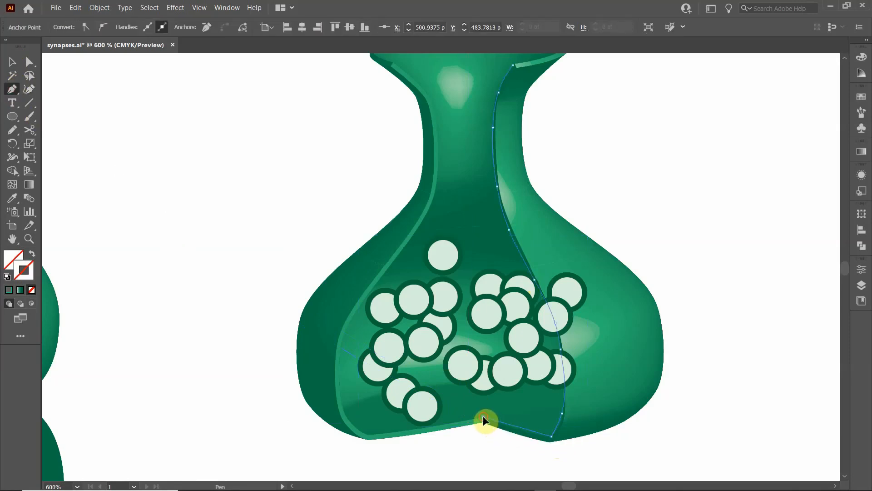
{"action": "left_click", "coordinate": [377, 434]}
- Add a curvature point at the cutaway's lower left corner and isolate the outline path for editing
{"action": "left_click", "coordinate": [29, 89]}
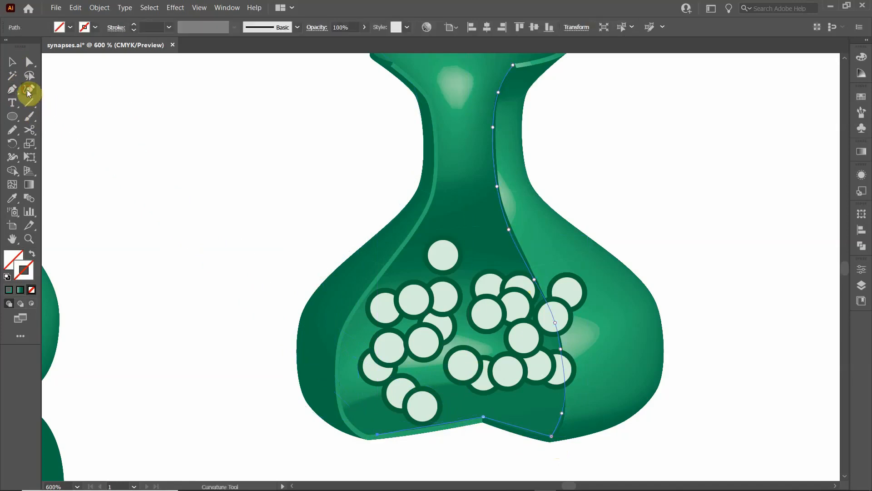
{"action": "left_click", "coordinate": [371, 435]}
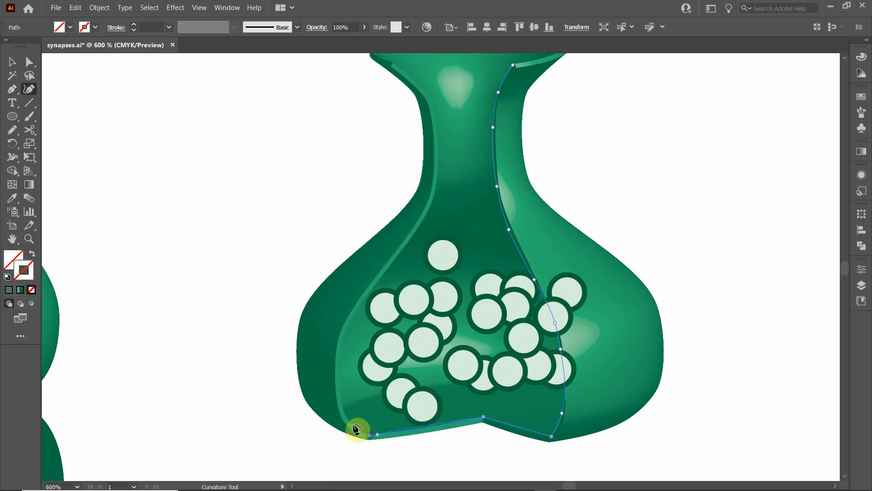
{"action": "left_click", "coordinate": [352, 425]}
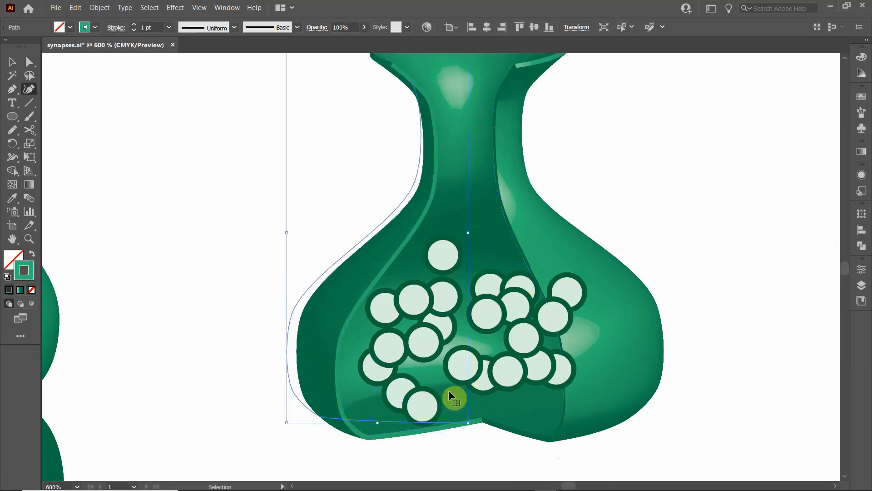
{"action": "left_click", "coordinate": [507, 423], "text": "ctrl"}
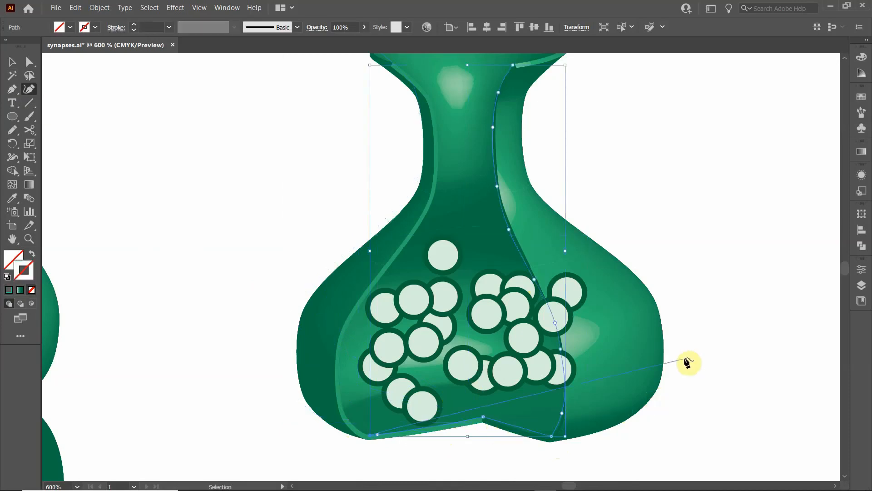
{"action": "left_click", "coordinate": [17, 64]}
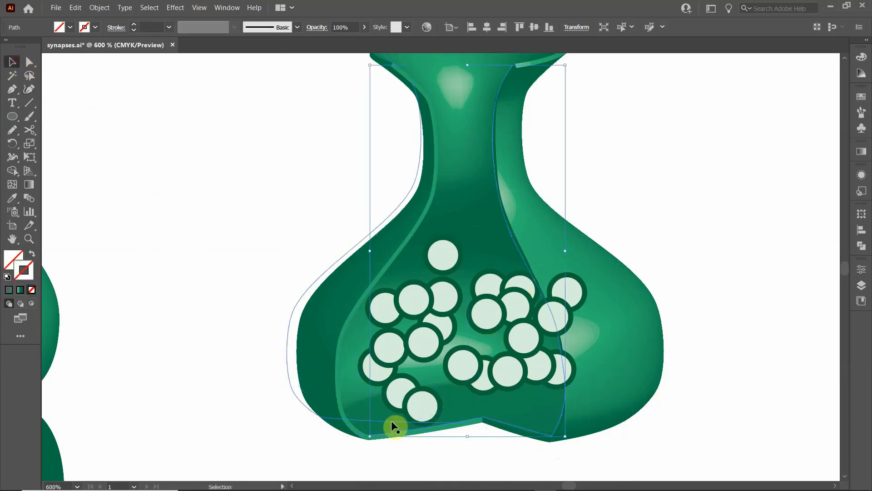
{"action": "left_click", "coordinate": [443, 454]}
{"action": "double_click", "coordinate": [473, 424]}
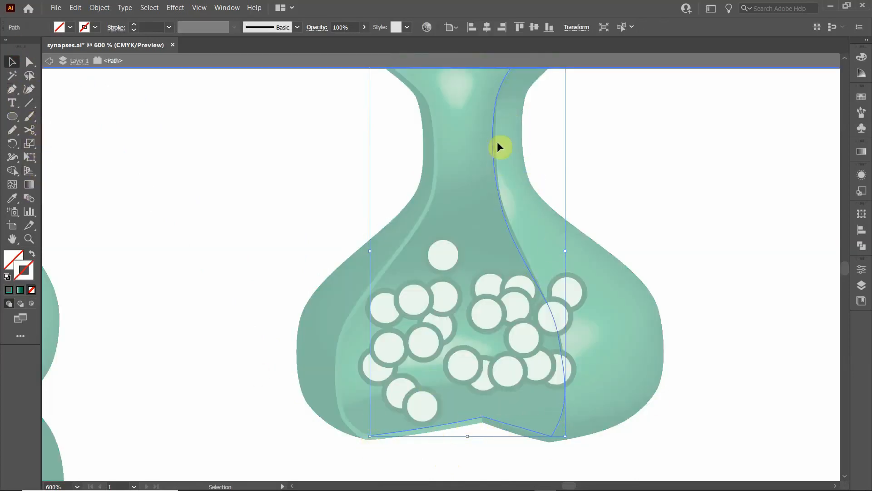
- Trace the left edge of the cutaway's bulb from the lower left corner up toward the neck with the Curvature tool
{"action": "left_click", "coordinate": [28, 89]}
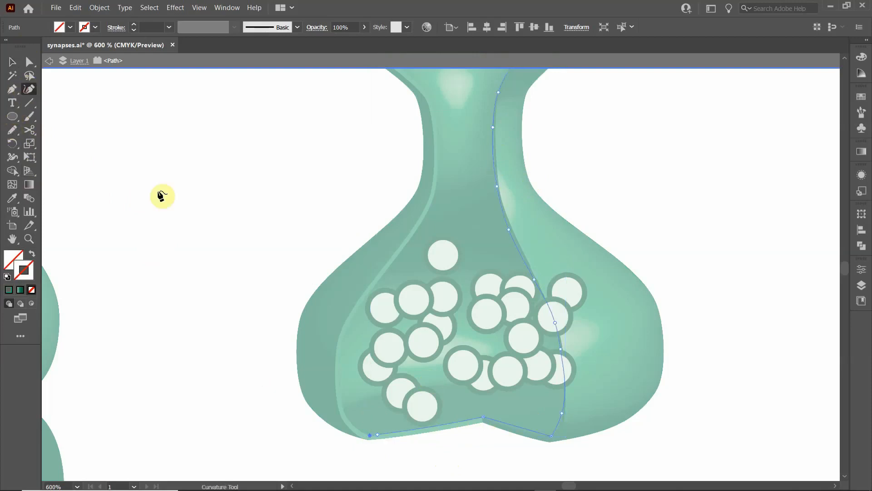
{"action": "left_click", "coordinate": [349, 419]}
{"action": "left_click", "coordinate": [341, 369]}
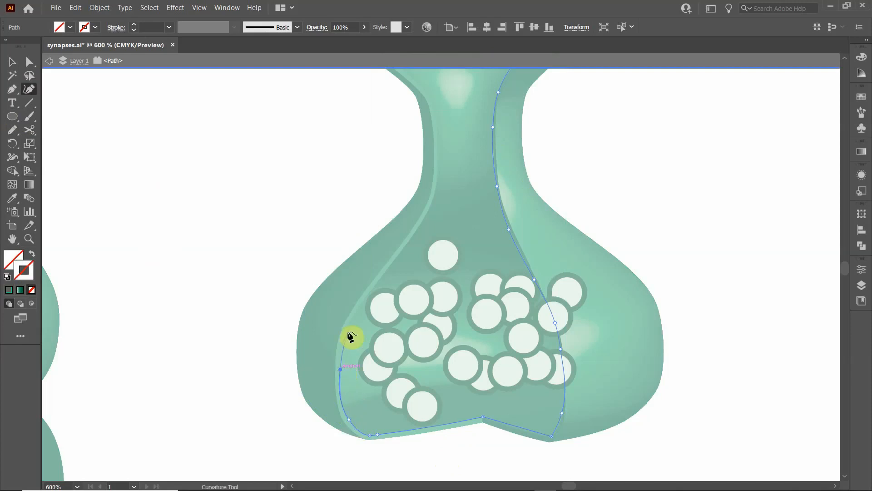
{"action": "left_click", "coordinate": [348, 324]}
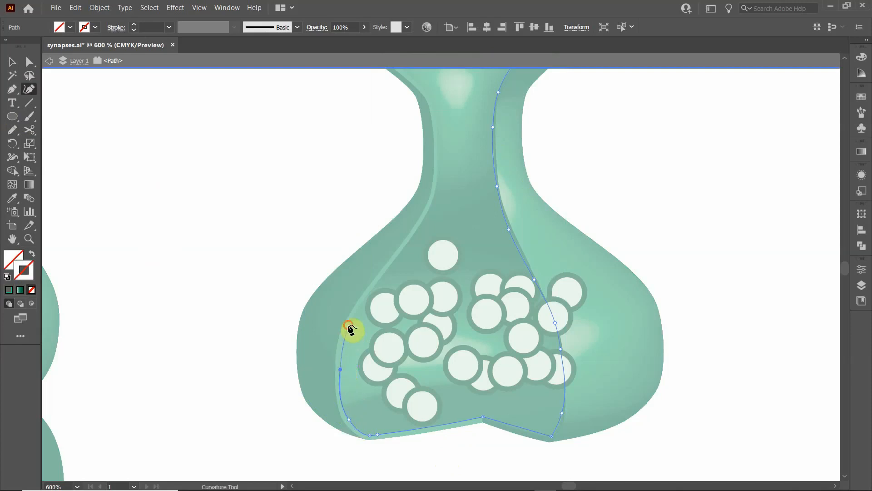
{"action": "left_click", "coordinate": [371, 289]}
{"action": "left_click", "coordinate": [415, 234]}
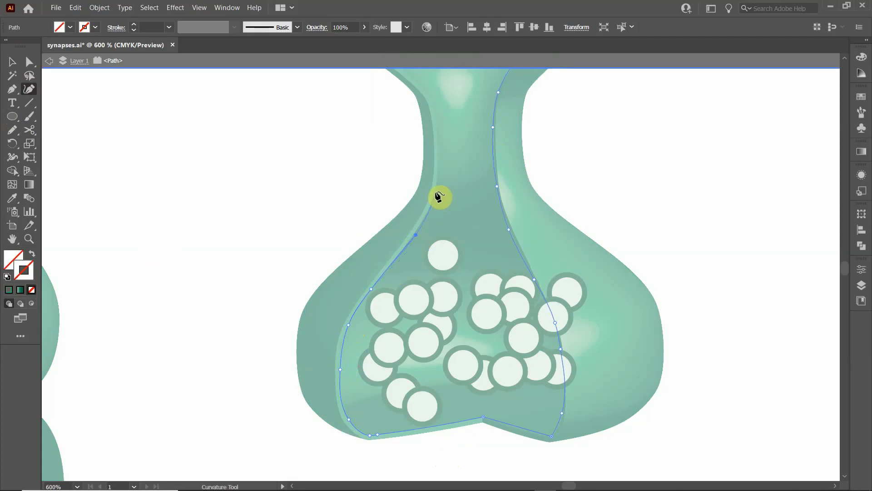
- Continue the curved outline up the left side of the terminal's neck to the left end of the cutaway's rim
{"action": "left_click", "coordinate": [436, 191]}
{"action": "left_click", "coordinate": [438, 143]}
{"action": "scroll", "coordinate": [444, 132], "scroll_direction": "up", "scroll_amount": 1}
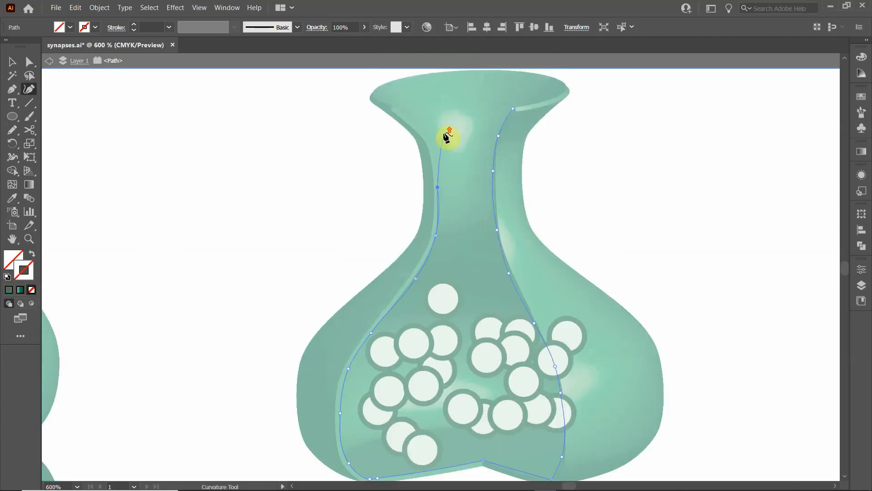
{"action": "scroll", "coordinate": [447, 137], "scroll_direction": "up", "scroll_amount": 1}
{"action": "left_click", "coordinate": [434, 199]}
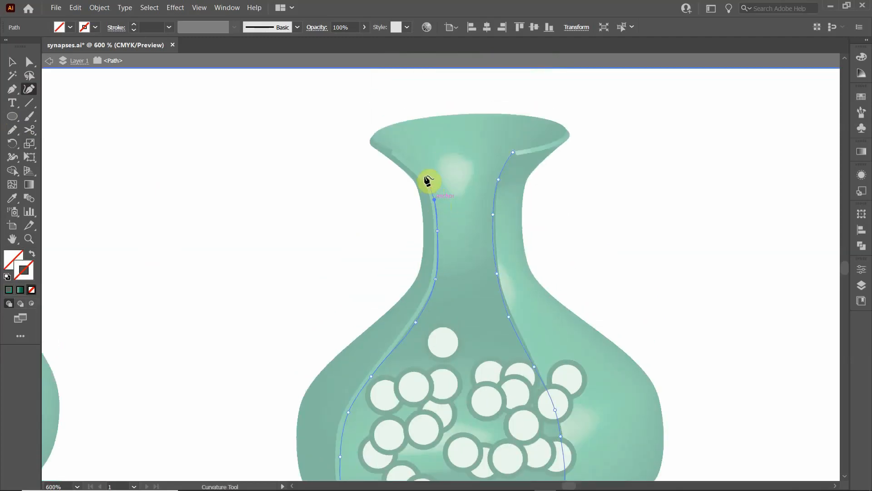
{"action": "left_click", "coordinate": [424, 175]}
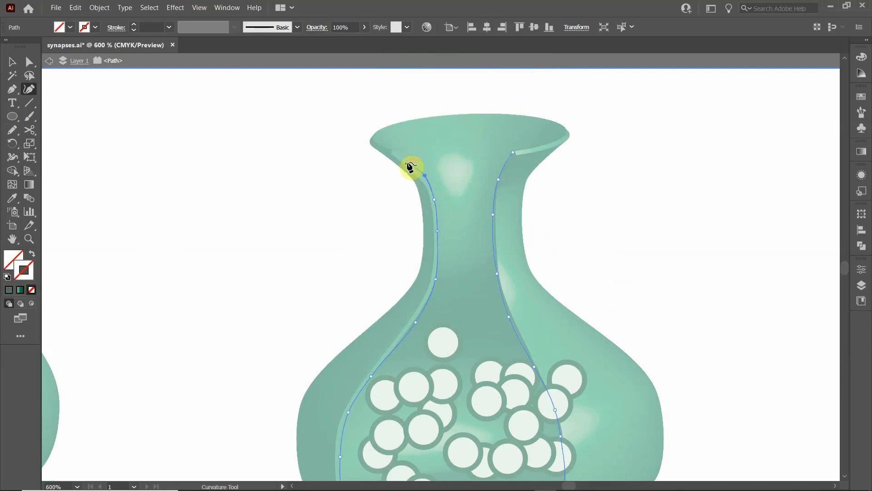
{"action": "left_click", "coordinate": [400, 154]}
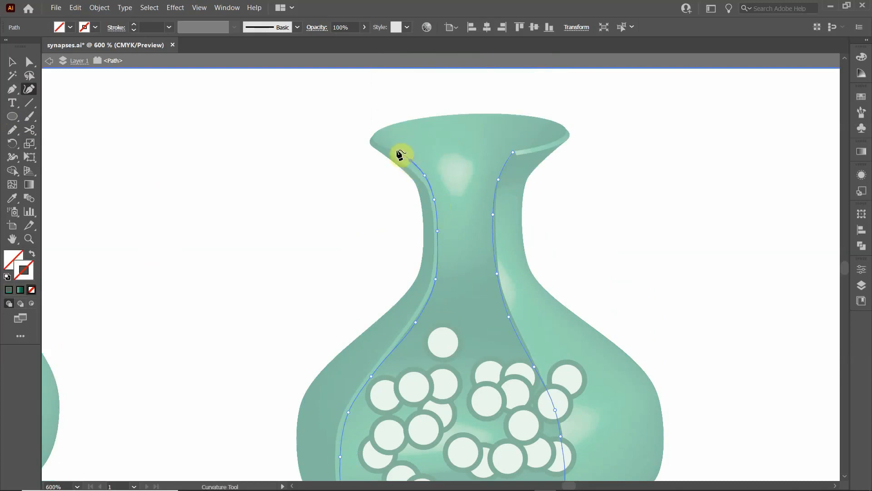
{"action": "left_click", "coordinate": [398, 151]}
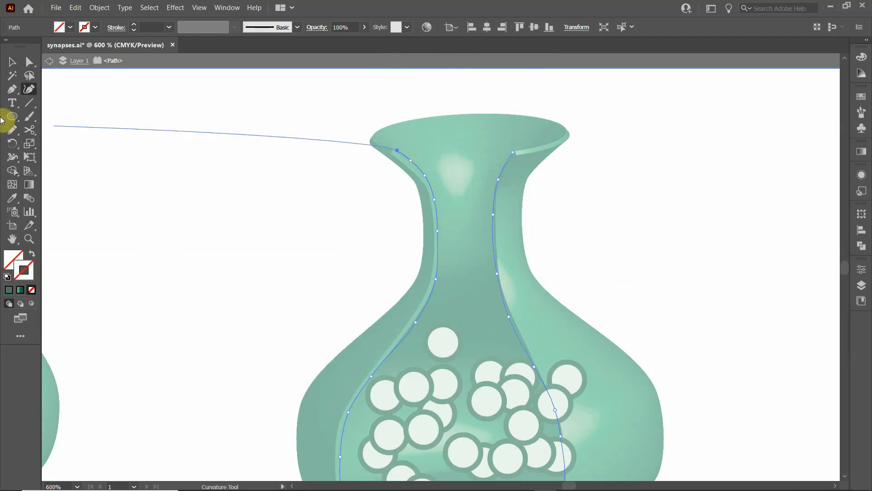
- Close the cutaway outline with a straight Pen segment across the rim, exit isolation mode and deselect the path
{"action": "left_click", "coordinate": [13, 89]}
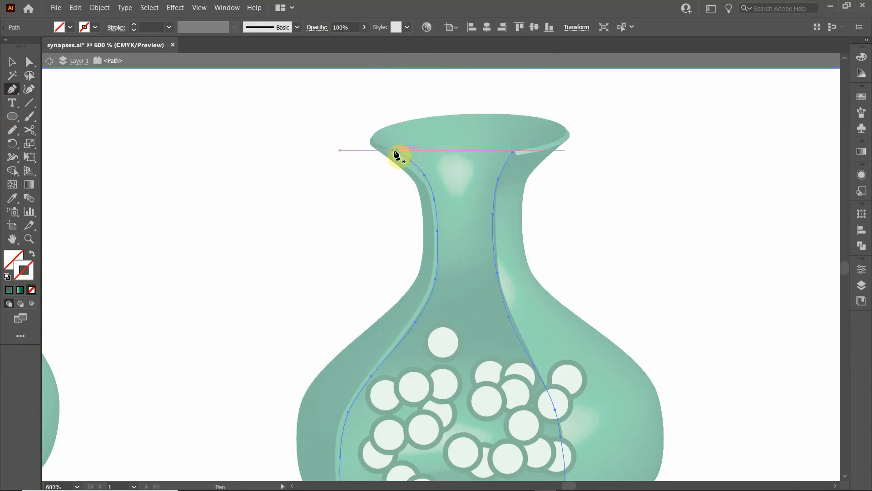
{"action": "left_click", "coordinate": [398, 150]}
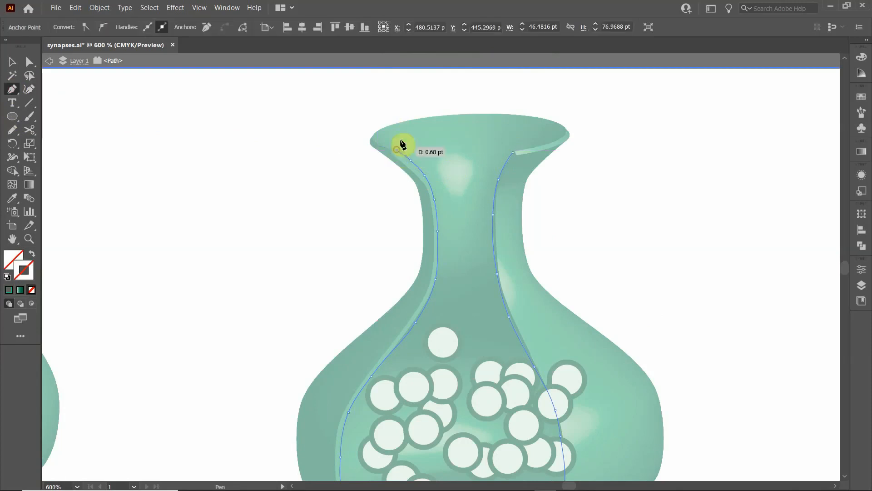
{"action": "left_click", "coordinate": [512, 152]}
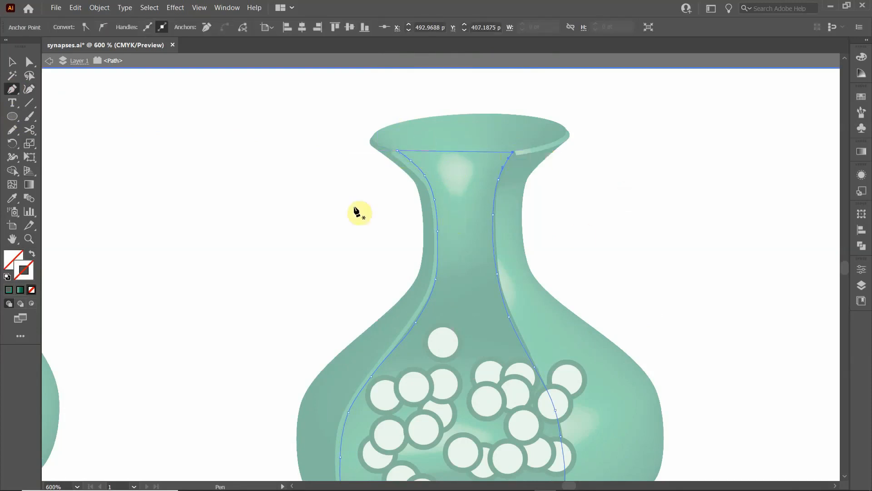
{"action": "key", "text": "Escape"}
{"action": "left_click", "coordinate": [6, 60]}
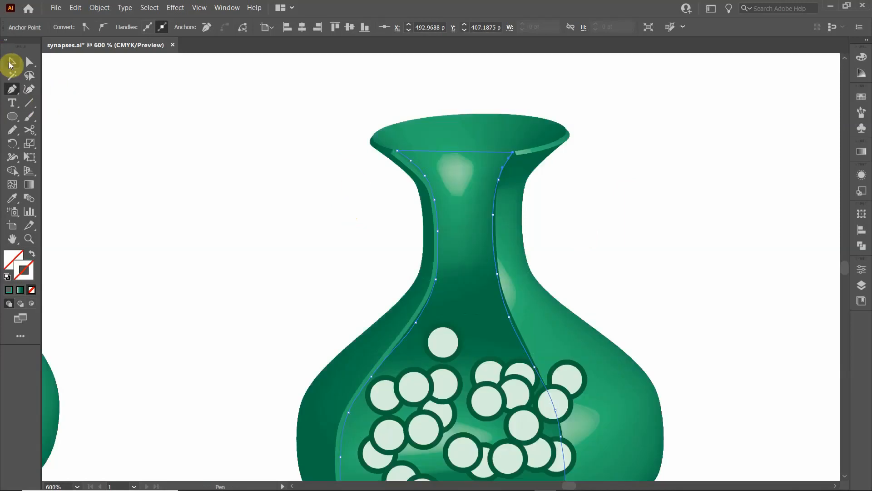
{"action": "left_click", "coordinate": [253, 184]}
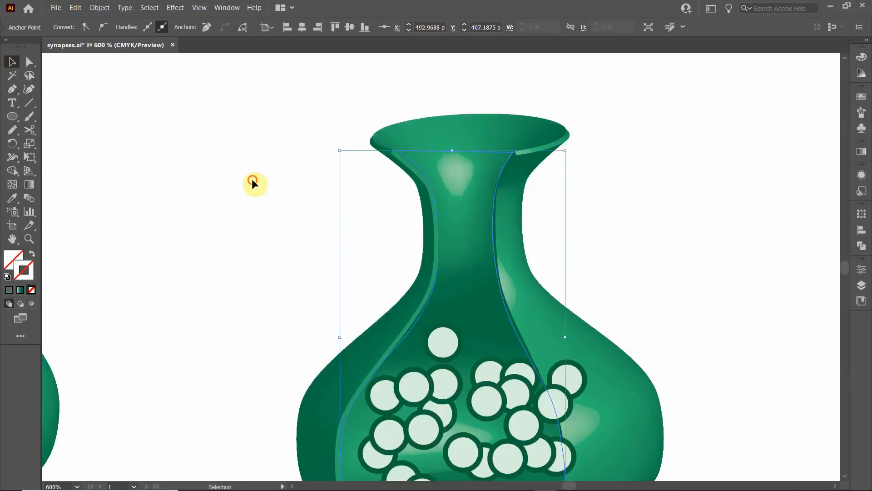
- Bring the closed cutaway outline to the front of the terminal and its vesicles
{"action": "left_click", "coordinate": [415, 164]}
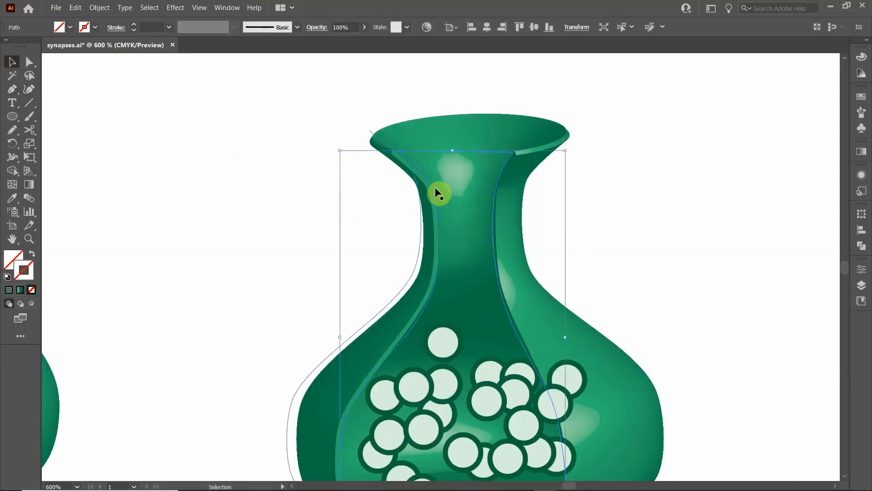
{"action": "right_click", "coordinate": [421, 171]}
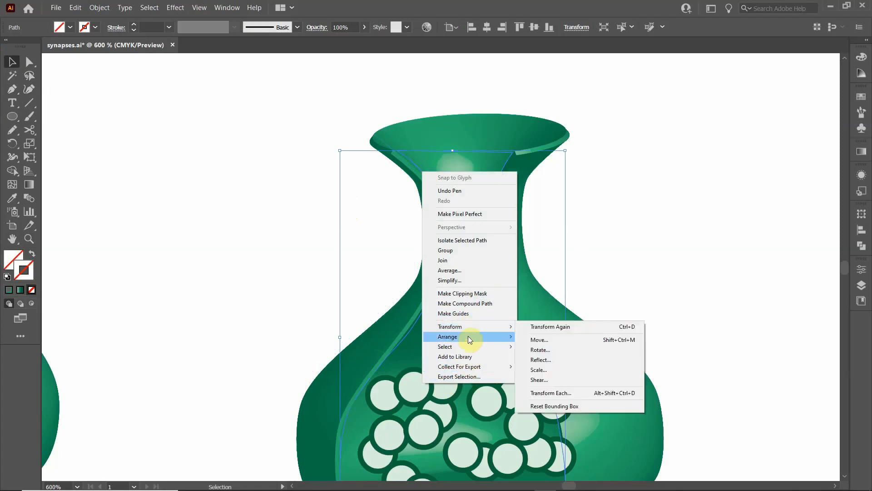
{"action": "mouse_move", "coordinate": [468, 336]}
{"action": "left_click", "coordinate": [544, 335]}
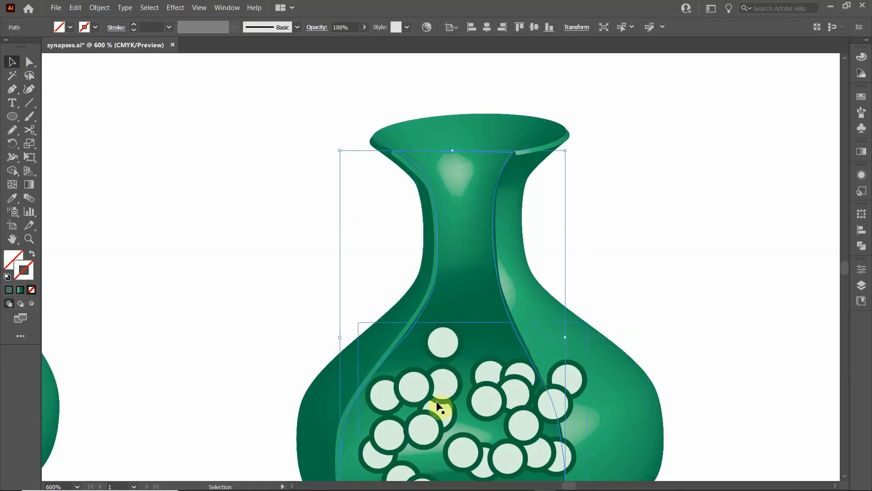
- Clip the vesicle cluster to the cutaway outline with a clipping mask, and deselect the result
{"action": "left_click", "coordinate": [432, 432], "text": "shift"}
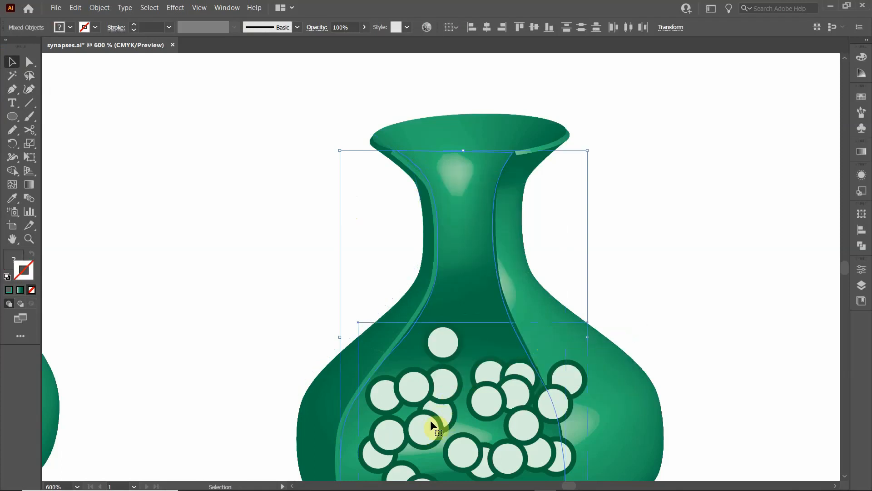
{"action": "scroll", "coordinate": [432, 420], "scroll_direction": "down", "scroll_amount": 3}
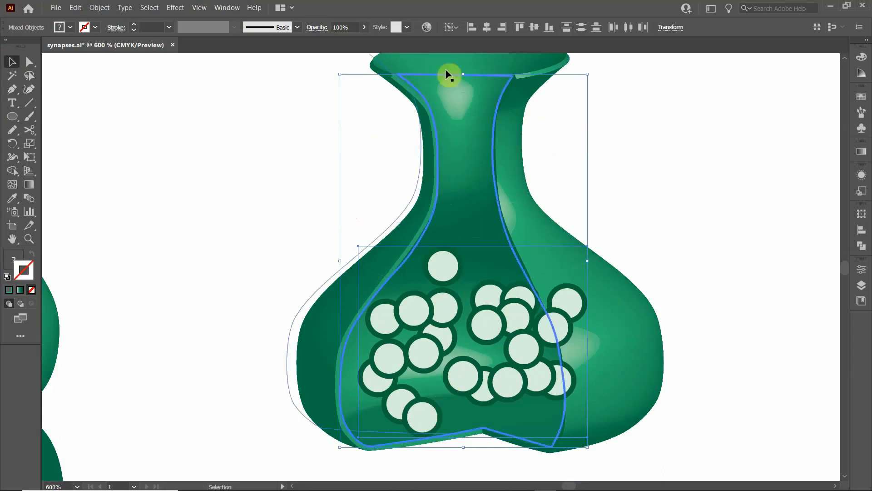
{"action": "right_click", "coordinate": [434, 209]}
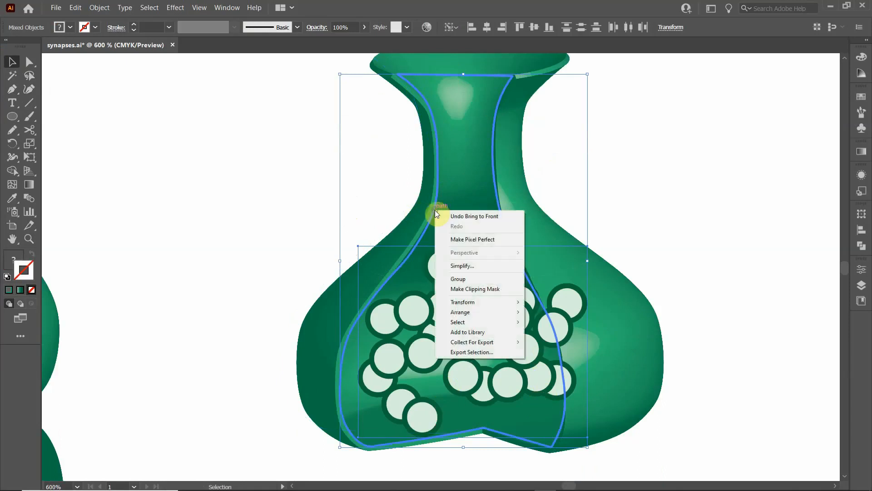
{"action": "left_click", "coordinate": [465, 290]}
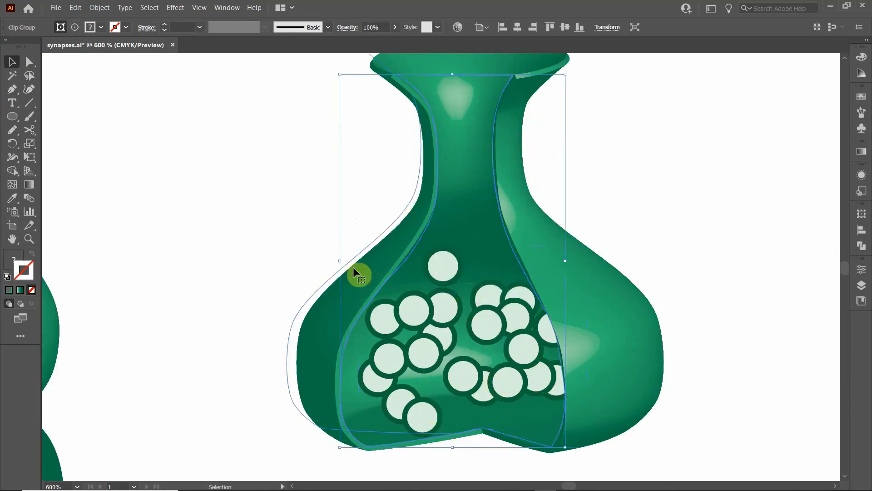
{"action": "left_click", "coordinate": [195, 204]}
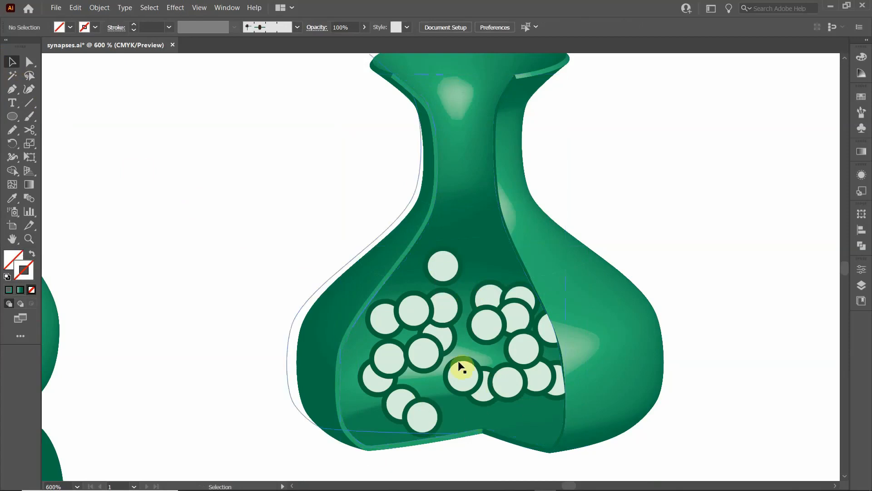
- Duplicate the whole terminal with its clipped vesicles and place the copy to the right of the original
{"action": "scroll", "coordinate": [318, 340], "scroll_direction": "down", "scroll_amount": 2}
{"action": "left_click_drag", "start_coordinate": [259, 363], "coordinate": [321, 308]}
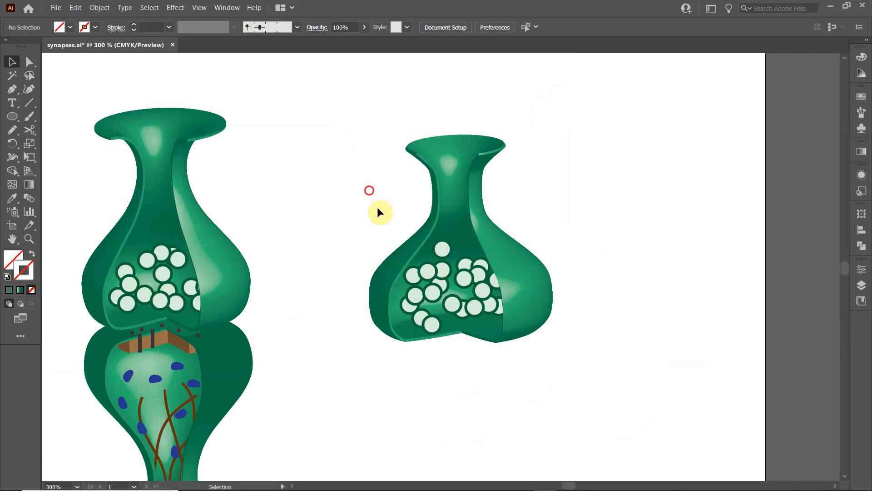
{"action": "left_click_drag", "start_coordinate": [378, 207], "coordinate": [555, 374]}
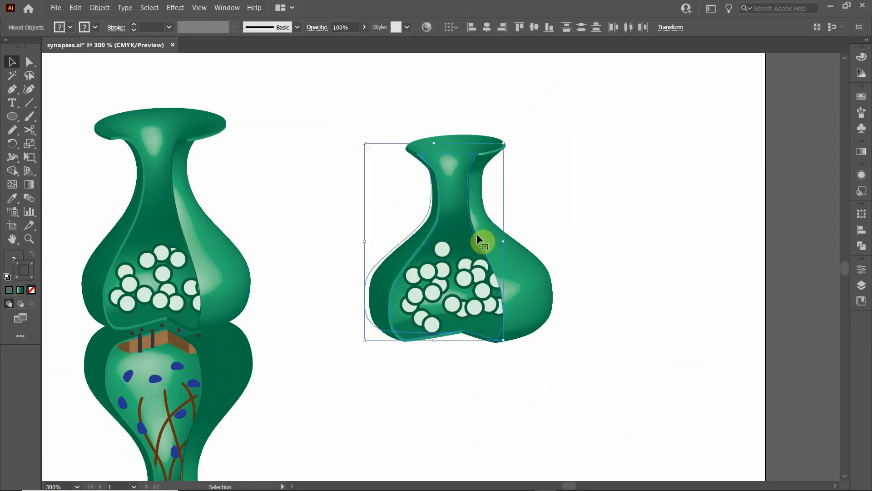
{"action": "left_click_drag", "start_coordinate": [448, 233], "coordinate": [648, 231]}
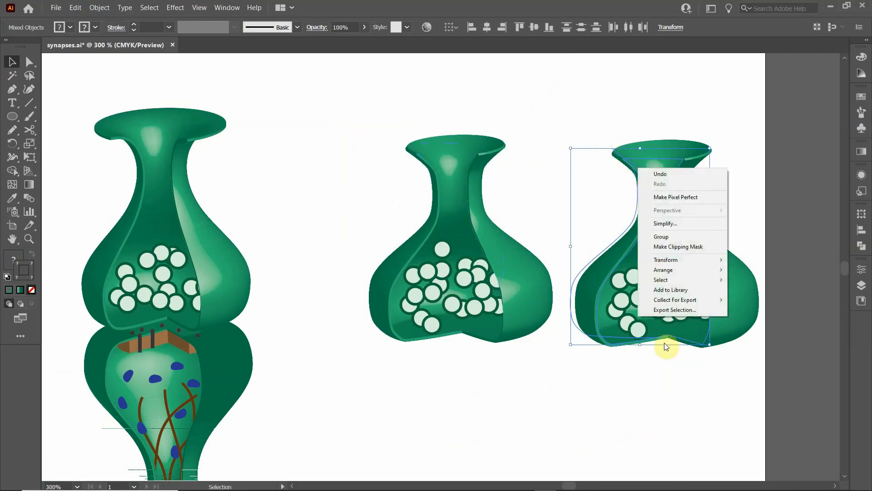
- Reflect the copied terminal across the horizontal axis so it is upside down
{"action": "mouse_move", "coordinate": [675, 264]}
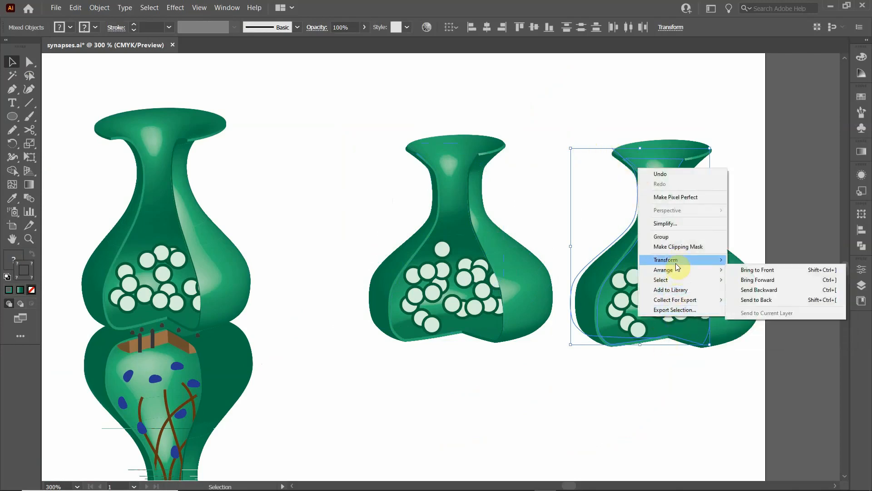
{"action": "left_click", "coordinate": [764, 290]}
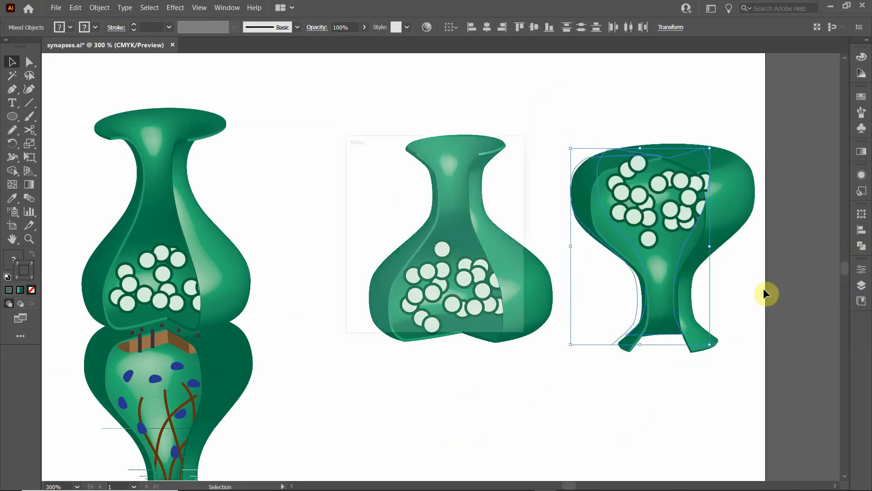
{"action": "left_click", "coordinate": [443, 312]}
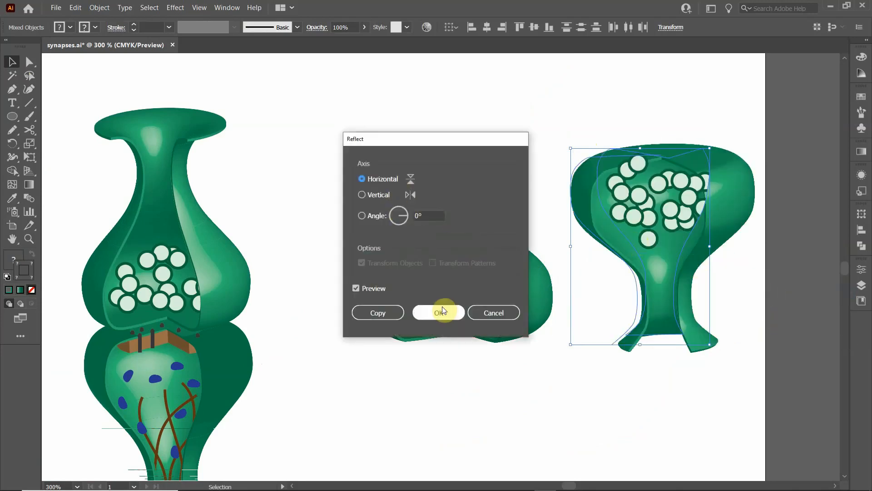
- Move the flipped terminal directly beneath the original and send it to the back
{"action": "left_click", "coordinate": [673, 182]}
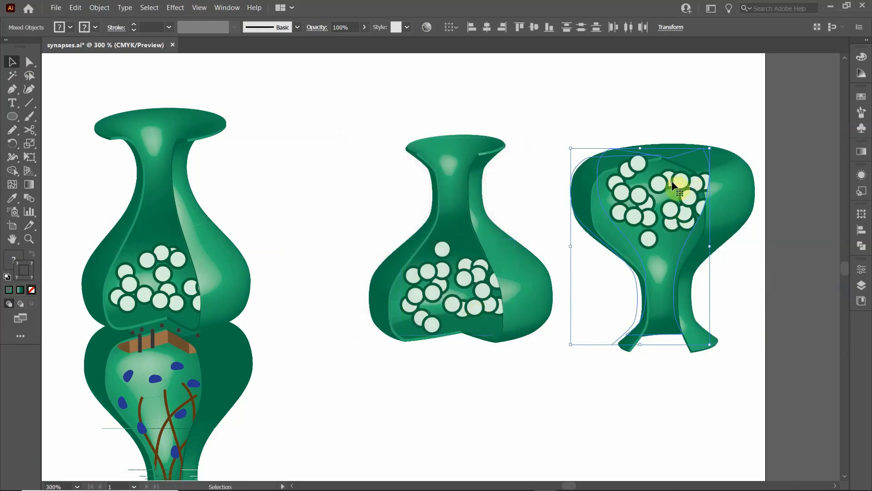
{"action": "left_click_drag", "start_coordinate": [610, 180], "coordinate": [411, 363]}
{"action": "right_click", "coordinate": [411, 363]}
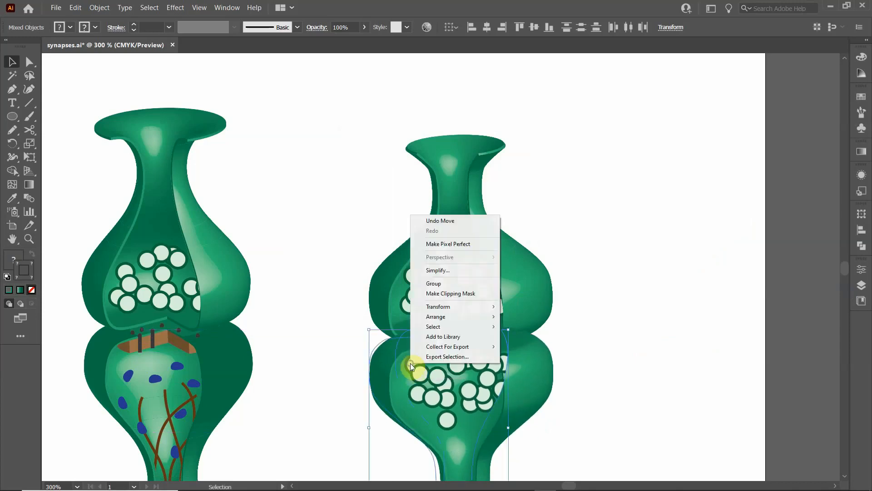
{"action": "mouse_move", "coordinate": [448, 316]}
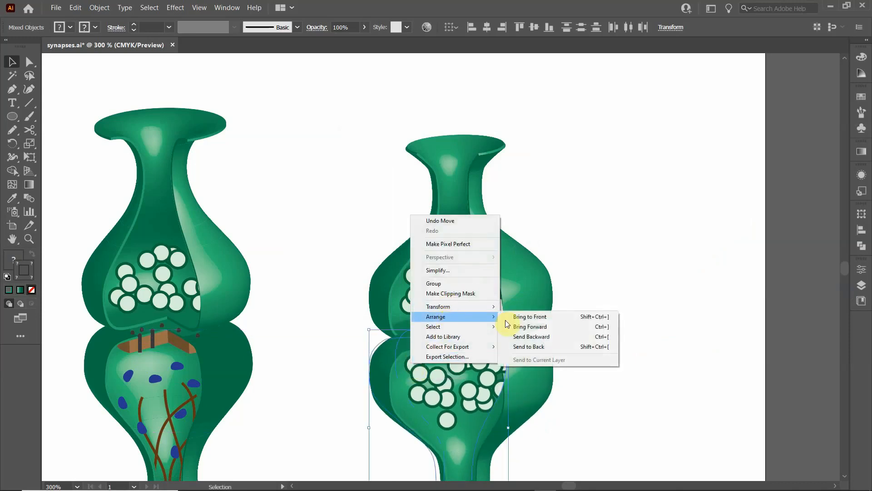
{"action": "left_click", "coordinate": [553, 343]}
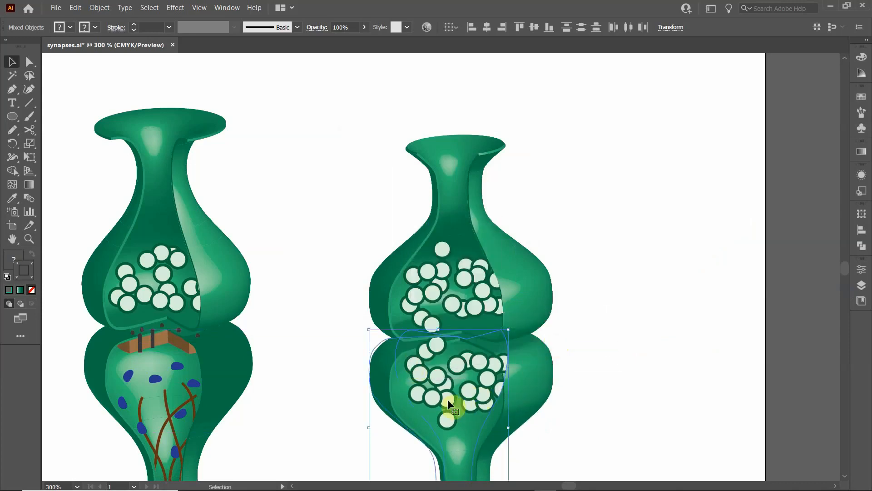
- Nudge the flipped terminal slightly right and down to leave a narrow synaptic gap below the upper terminal
{"action": "key", "text": "Right"}
{"action": "key", "text": "Right"}
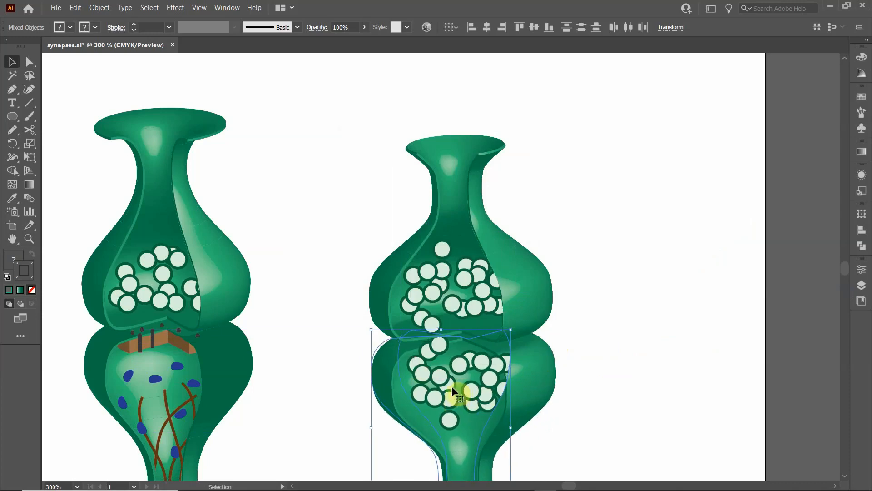
{"action": "key", "text": "Left"}
{"action": "key", "text": "Down"}
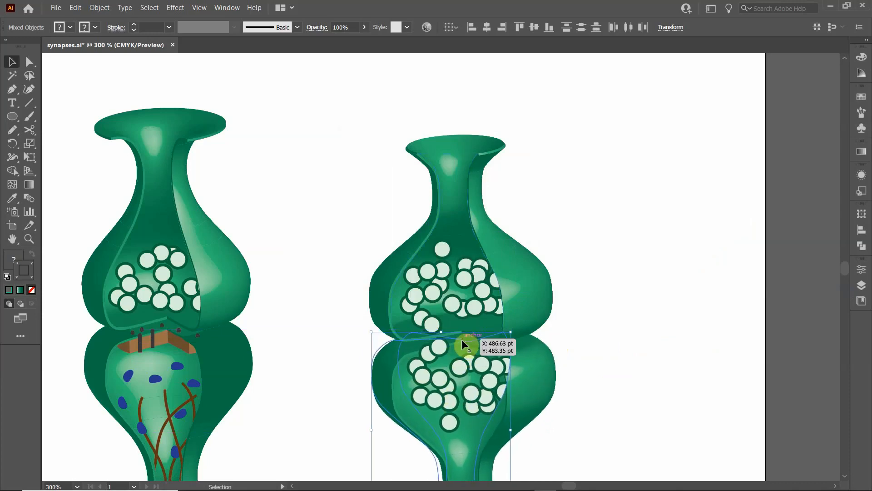
{"action": "key", "text": "Down"}
{"action": "key", "text": "Down"}
{"action": "key", "text": "Down"}
{"action": "key", "text": "Down"}
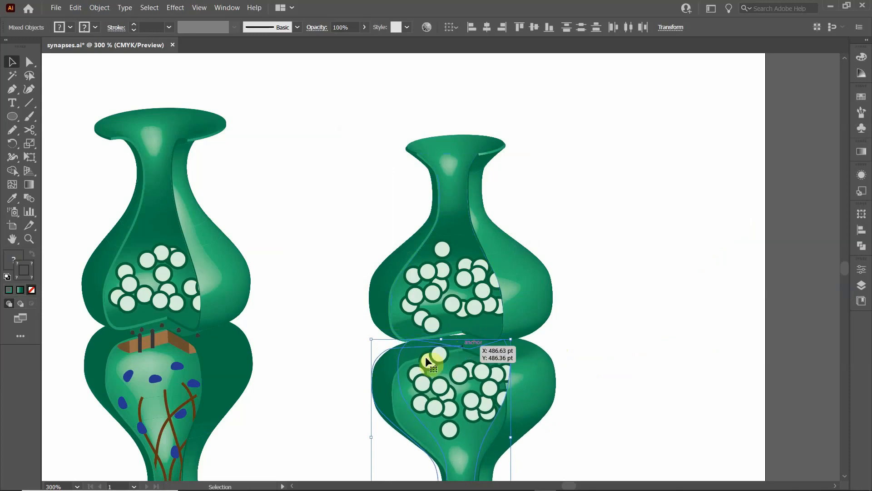
- Nudge the flipped lower terminal slightly up to tighten the synaptic gap beneath the upper terminal
{"action": "key", "text": "Up"}
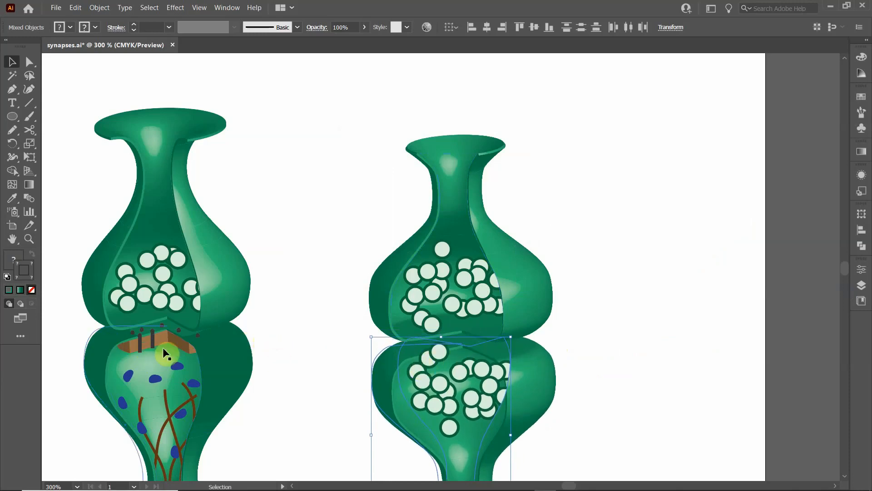
{"action": "scroll", "coordinate": [163, 345], "scroll_direction": "down", "scroll_amount": 3}
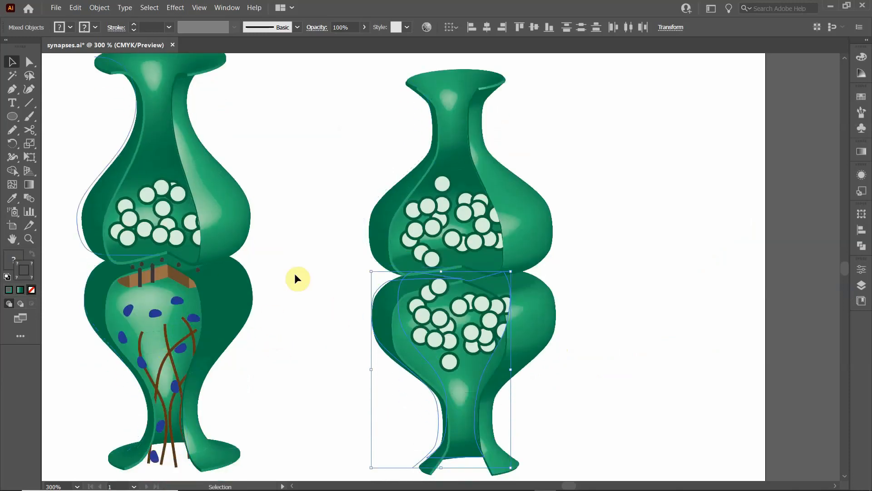
{"action": "key", "text": "Down"}
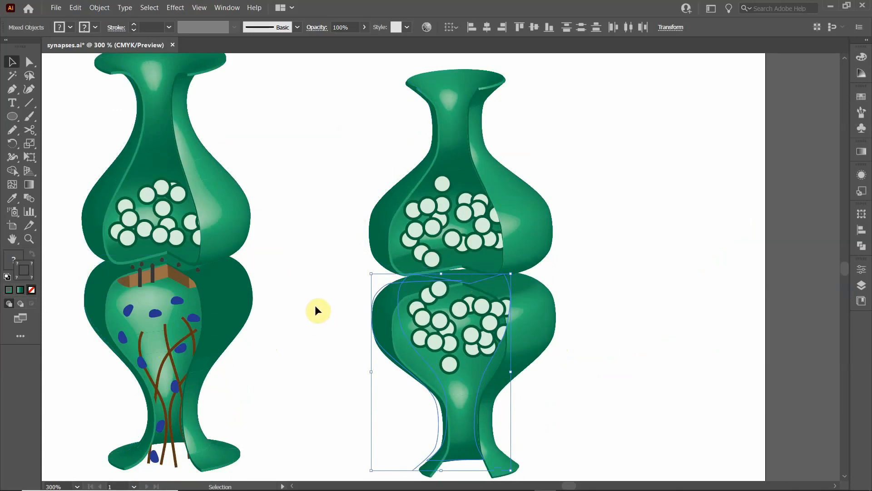
{"action": "key", "text": "Up"}
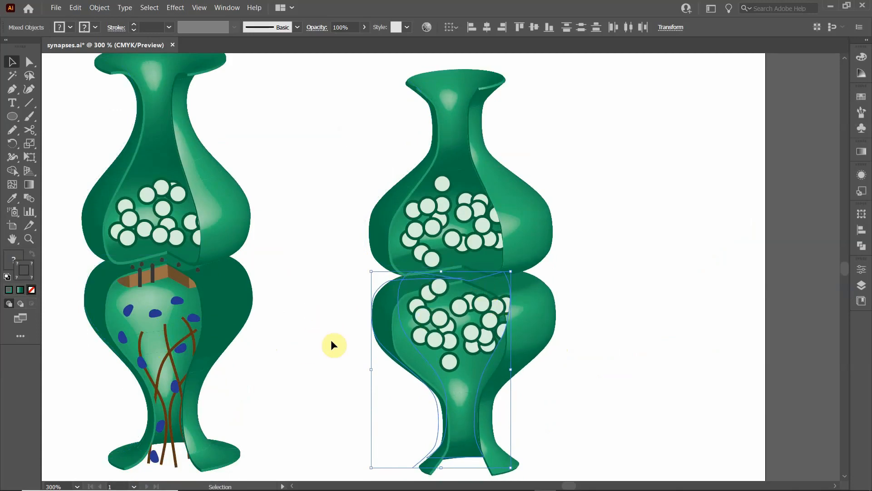
- Delete the clipped group of vesicles from the flipped lower terminal
{"action": "left_click", "coordinate": [311, 335]}
{"action": "left_click", "coordinate": [449, 324]}
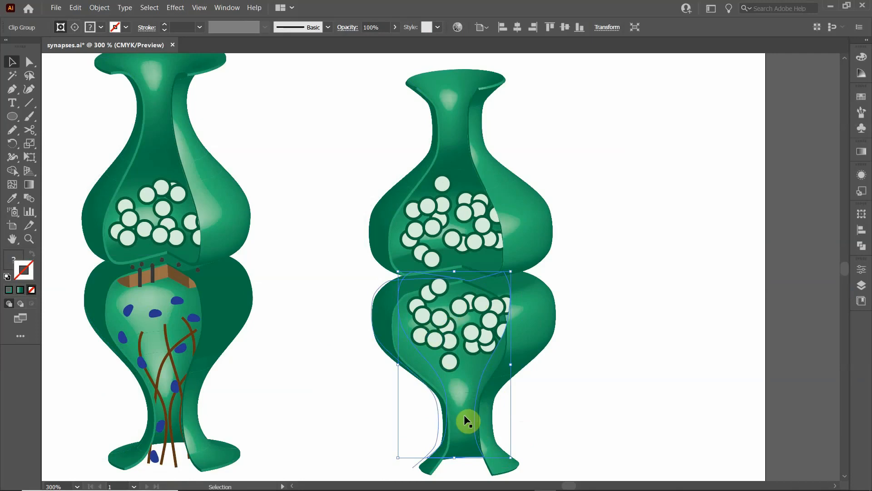
{"action": "key", "text": "Delete"}
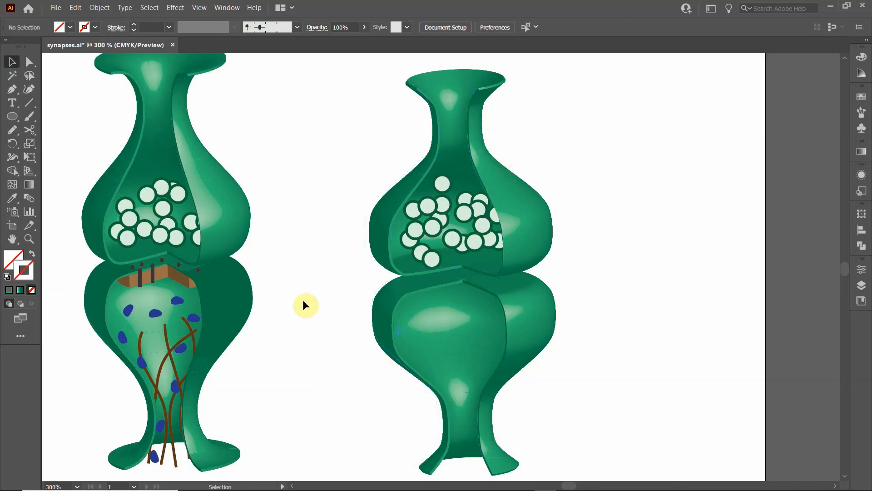
- Trace the left inner cut edge of the lower terminal from the foot tip up past the neck with the Curvature tool
{"action": "scroll", "coordinate": [353, 349], "scroll_direction": "down", "scroll_amount": 2}
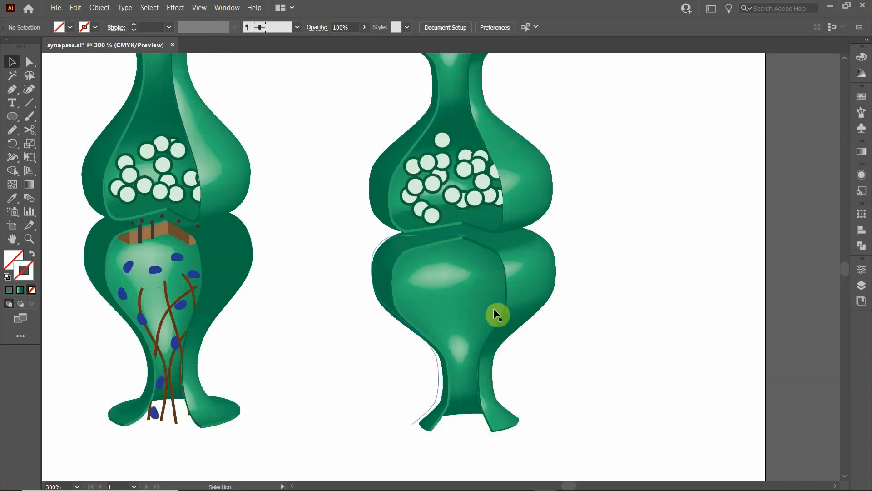
{"action": "scroll", "coordinate": [459, 380], "scroll_direction": "up", "scroll_amount": 1}
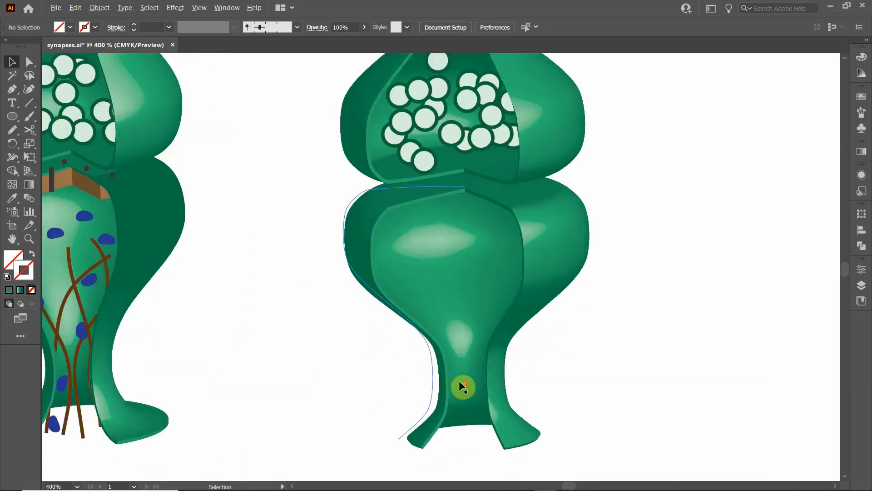
{"action": "scroll", "coordinate": [458, 380], "scroll_direction": "up", "scroll_amount": 1}
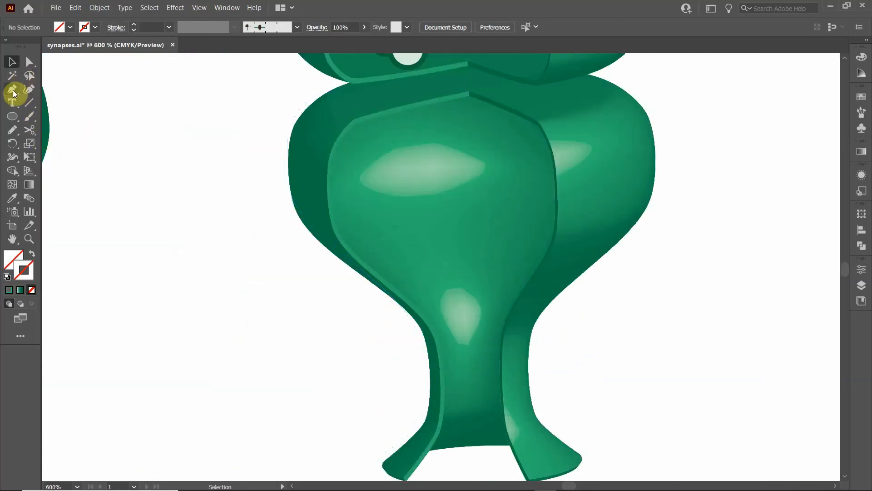
{"action": "left_click", "coordinate": [27, 90]}
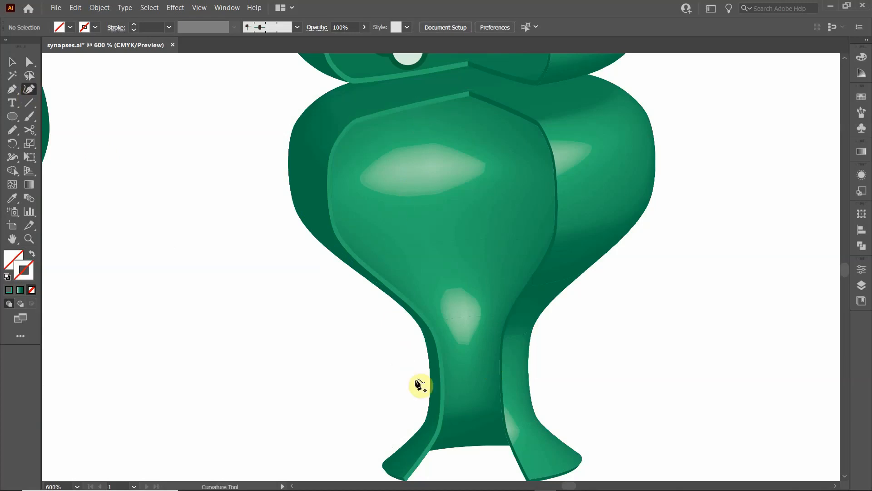
{"action": "scroll", "coordinate": [418, 468], "scroll_direction": "down", "scroll_amount": 1}
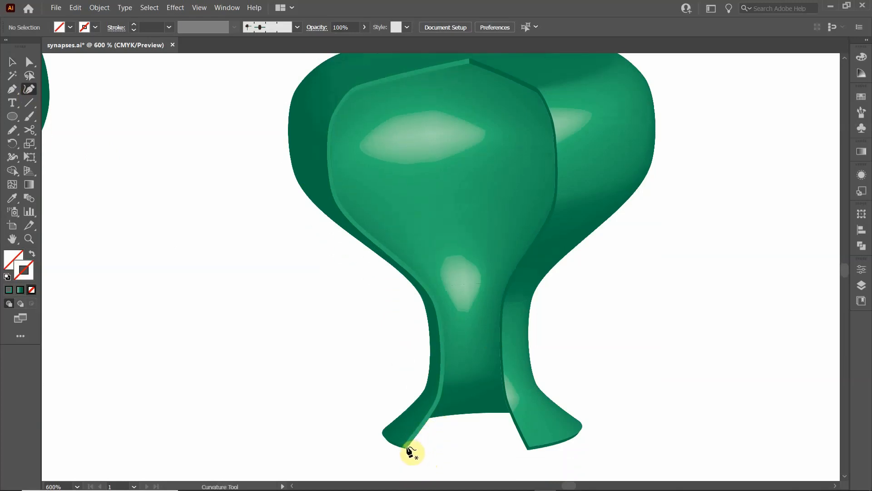
{"action": "left_click", "coordinate": [408, 448]}
{"action": "left_click", "coordinate": [435, 409]}
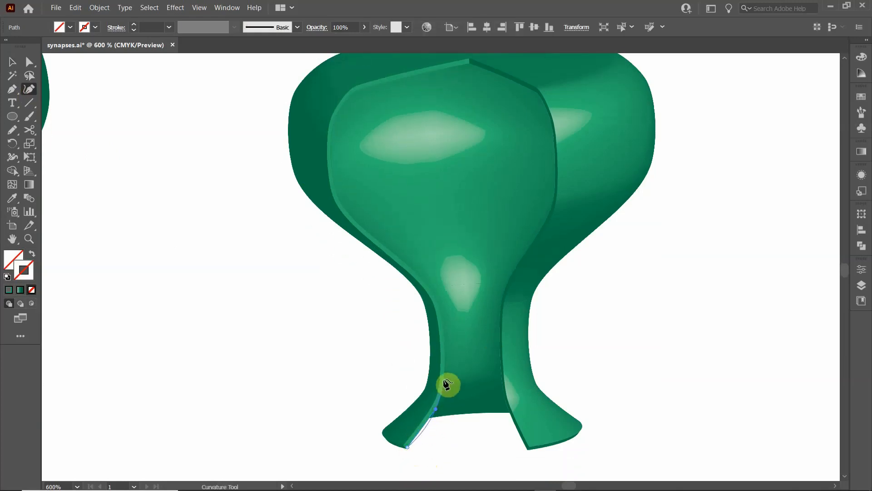
{"action": "left_click", "coordinate": [444, 379]}
{"action": "left_click", "coordinate": [443, 324]}
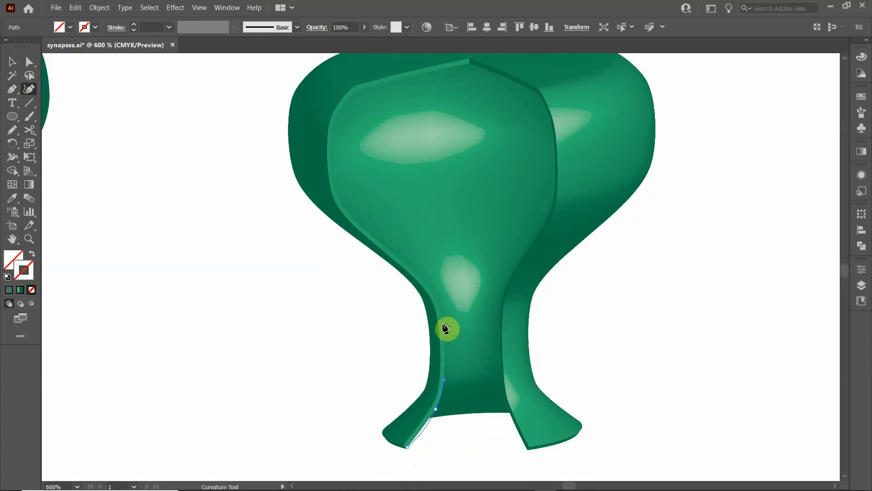
{"action": "left_click", "coordinate": [430, 287]}
{"action": "left_click", "coordinate": [396, 255]}
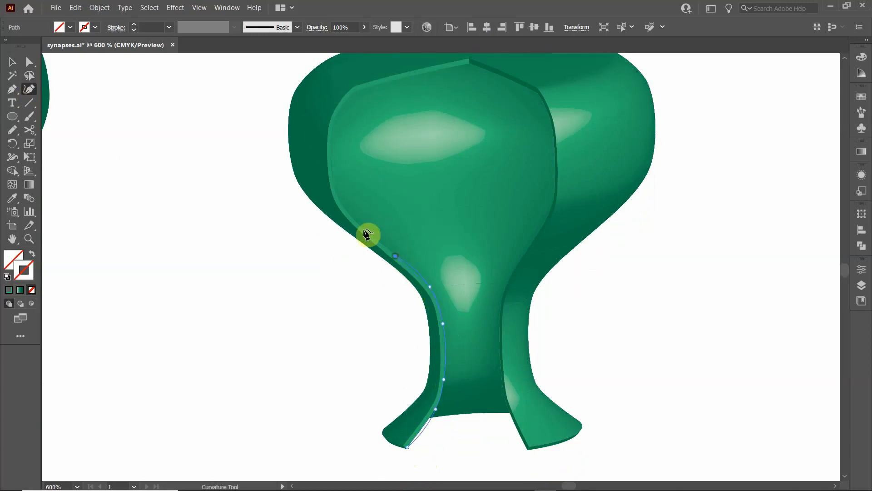
- Continue the curved path around the left side of the bulge to the upper-left shoulder of the cut opening
{"action": "left_click", "coordinate": [359, 226]}
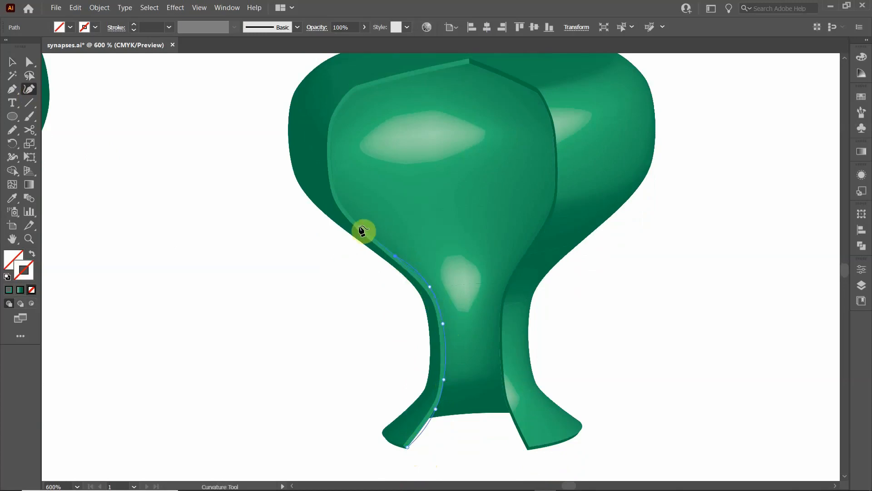
{"action": "left_click", "coordinate": [339, 198]}
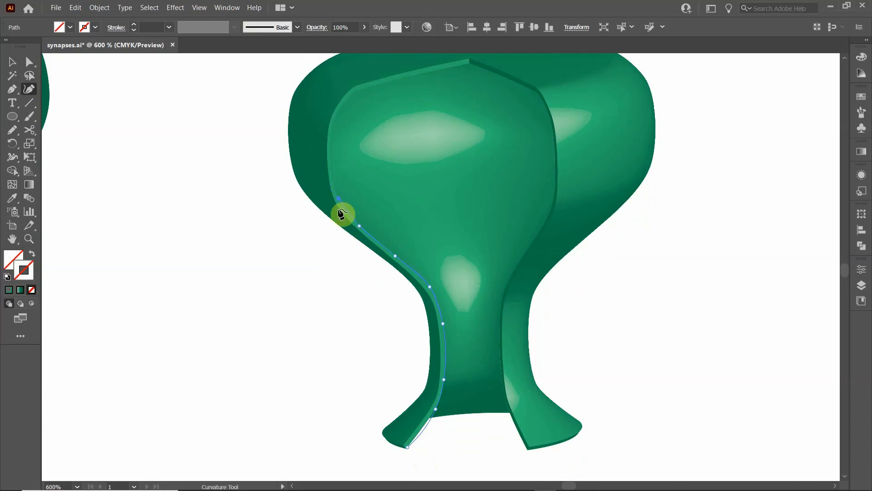
{"action": "left_click", "coordinate": [331, 157]}
{"action": "left_click", "coordinate": [332, 132]}
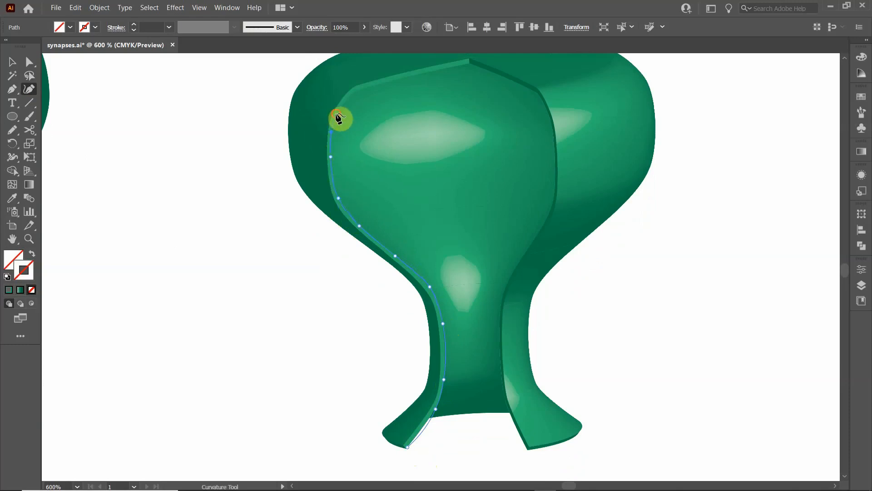
{"action": "left_click", "coordinate": [353, 94]}
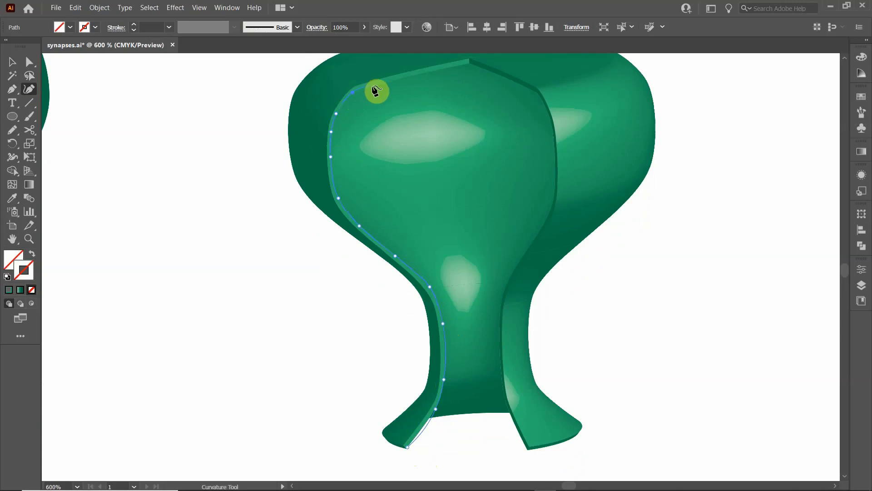
- Extend the path with straight Pen segments along the upper cut edge, over the central peak, and down to the right shoulder
{"action": "left_click", "coordinate": [10, 91]}
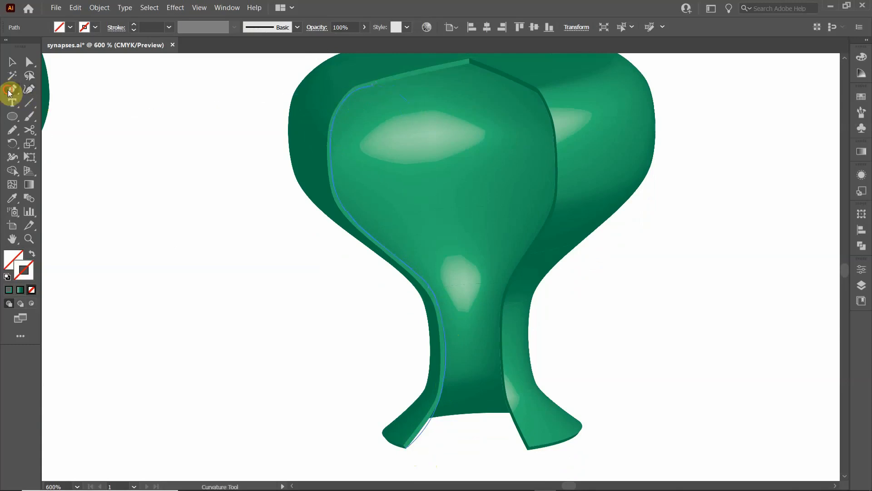
{"action": "left_click", "coordinate": [375, 88]}
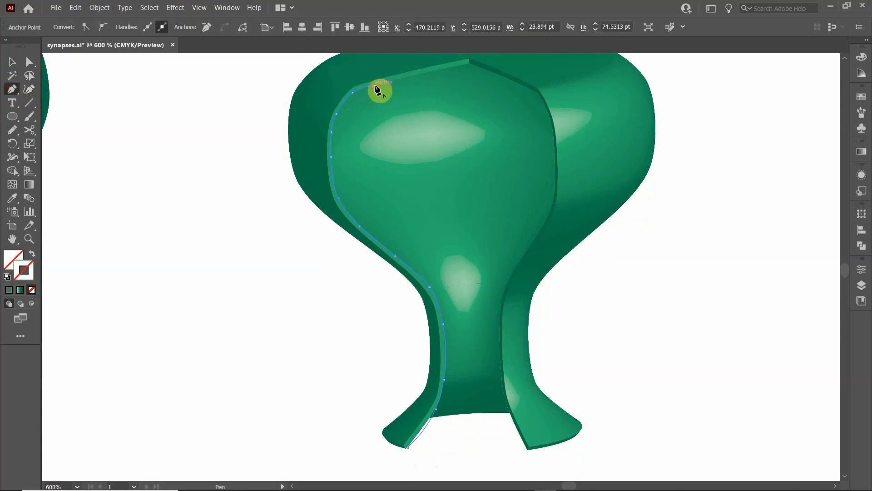
{"action": "left_click", "coordinate": [468, 65]}
{"action": "left_click", "coordinate": [468, 64]}
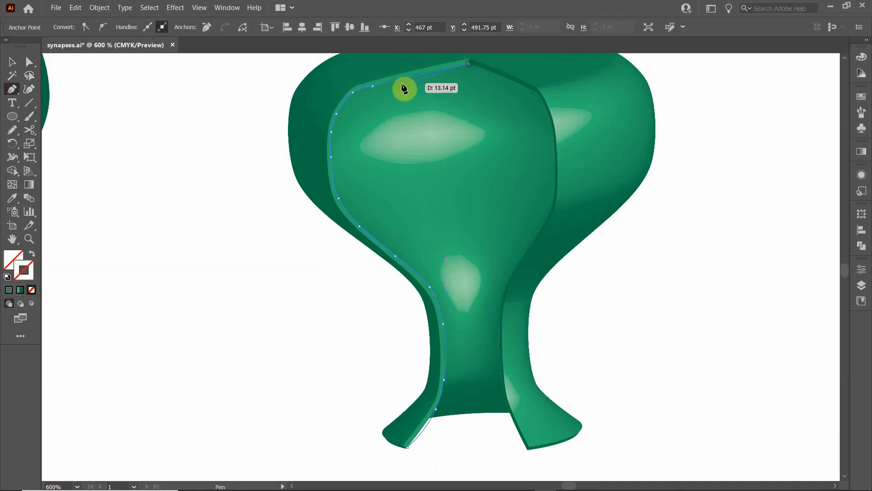
{"action": "left_click_drag", "start_coordinate": [476, 69], "coordinate": [535, 94]}
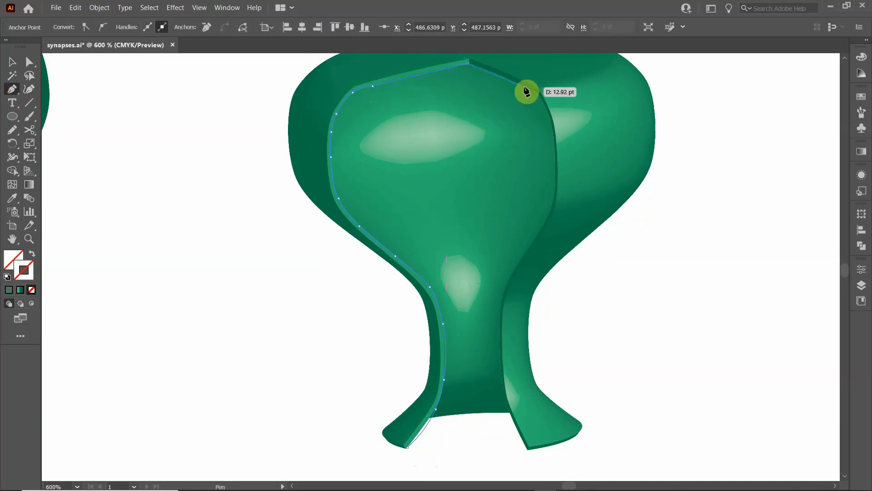
{"action": "left_click", "coordinate": [524, 86]}
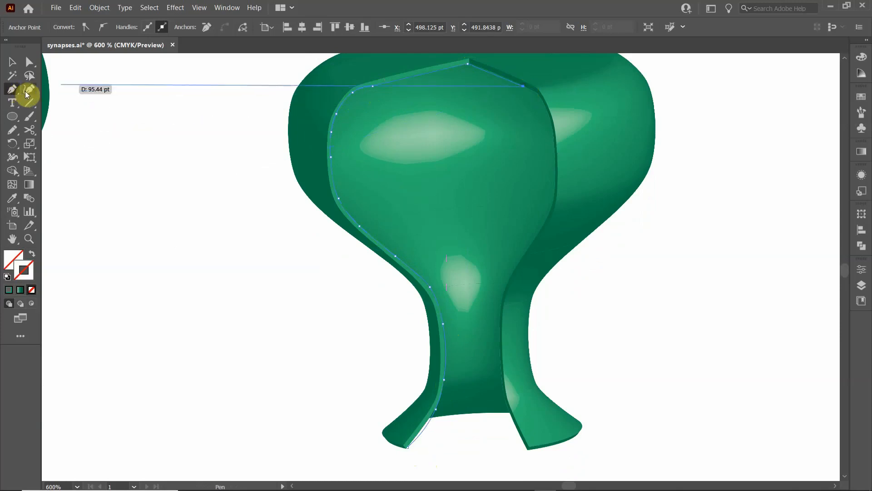
- Isolate the traced path and extend it with the Curvature tool around the right side of the bulge to the neck
{"action": "left_click", "coordinate": [12, 61]}
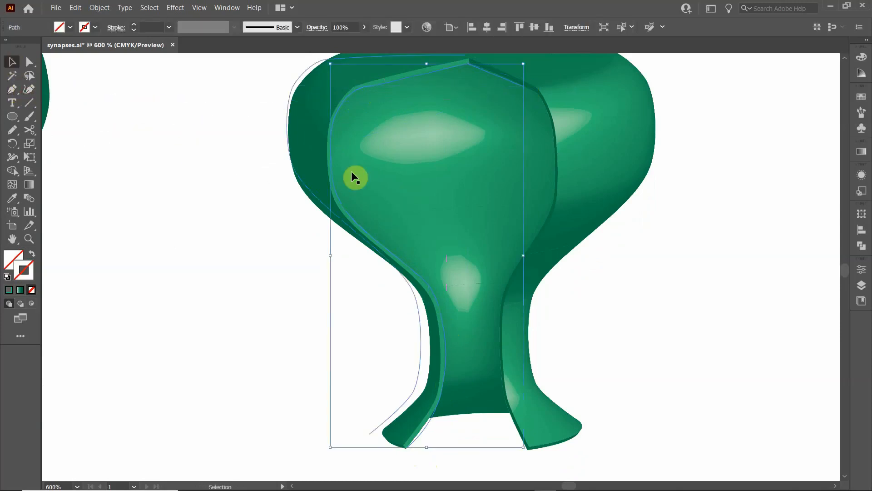
{"action": "double_click", "coordinate": [392, 82]}
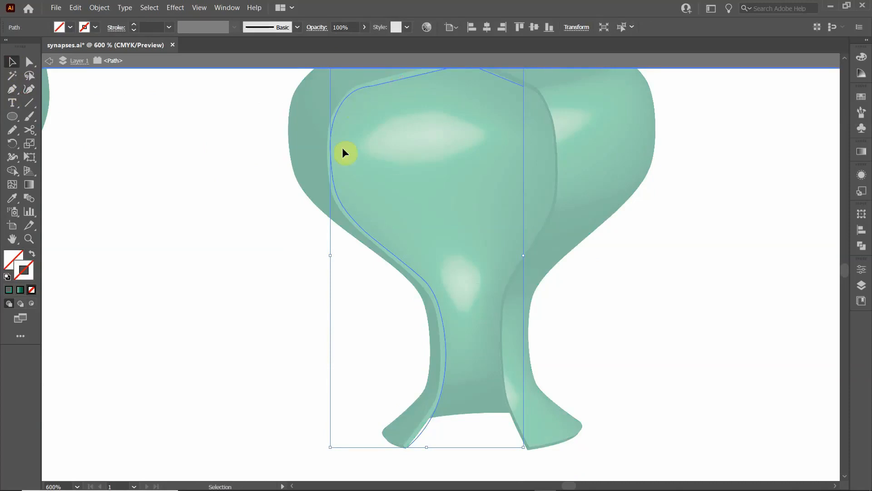
{"action": "scroll", "coordinate": [272, 159], "scroll_direction": "up", "scroll_amount": 3}
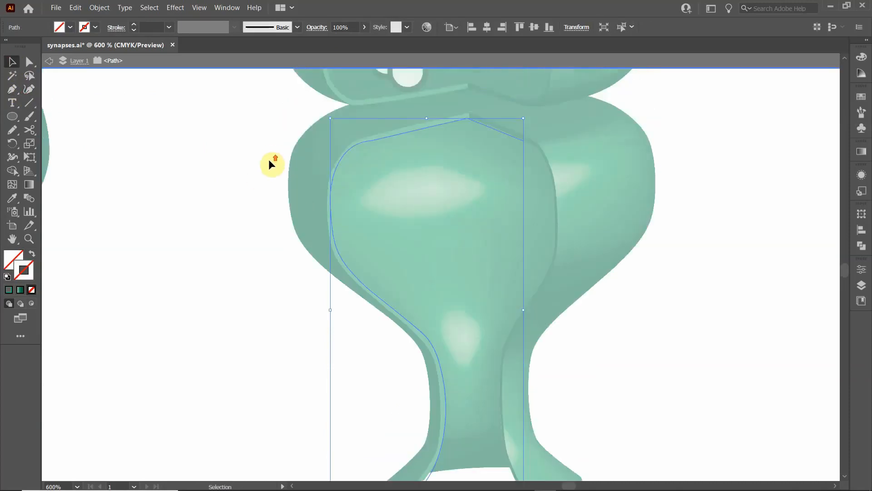
{"action": "left_click", "coordinate": [12, 89]}
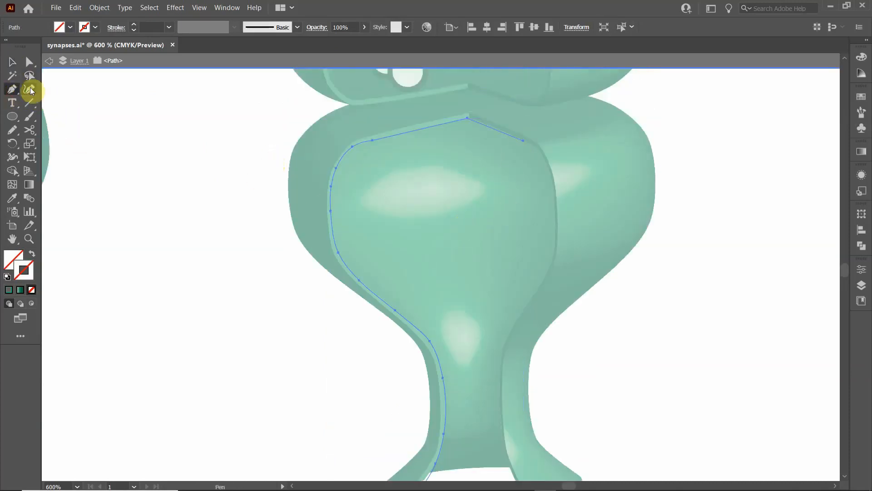
{"action": "left_click", "coordinate": [30, 89]}
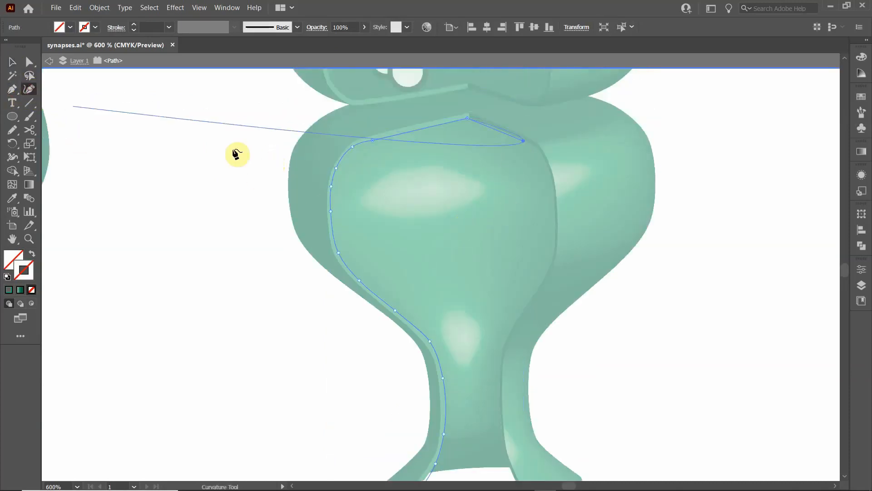
{"action": "left_click", "coordinate": [535, 146]}
{"action": "left_click", "coordinate": [548, 170]}
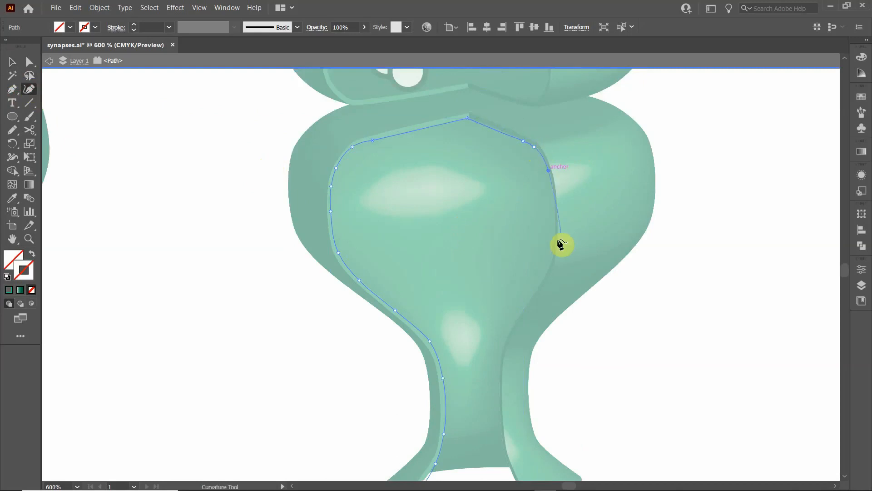
{"action": "left_click", "coordinate": [555, 241]}
{"action": "left_click", "coordinate": [542, 282]}
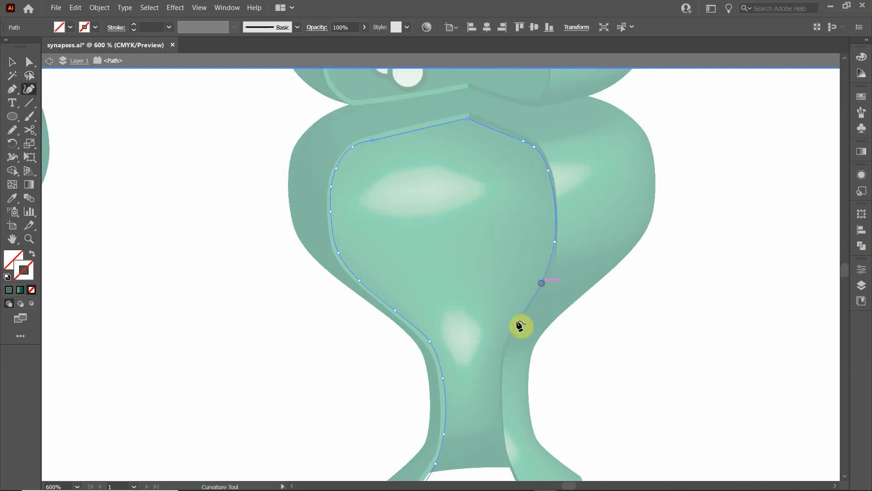
{"action": "left_click", "coordinate": [516, 322]}
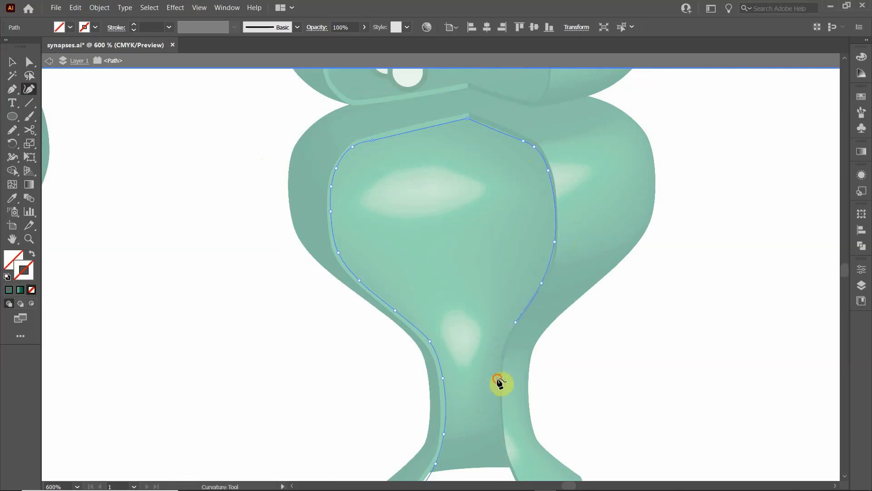
- Continue the curved path down the right inner edge of the neck to the tip of the right foot
{"action": "scroll", "coordinate": [499, 381], "scroll_direction": "down", "scroll_amount": 3}
{"action": "left_click", "coordinate": [498, 302]}
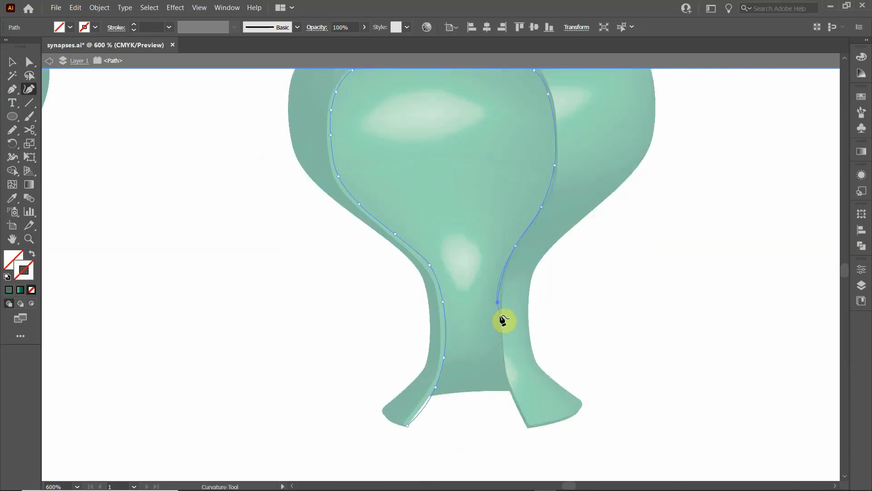
{"action": "left_click", "coordinate": [499, 323]}
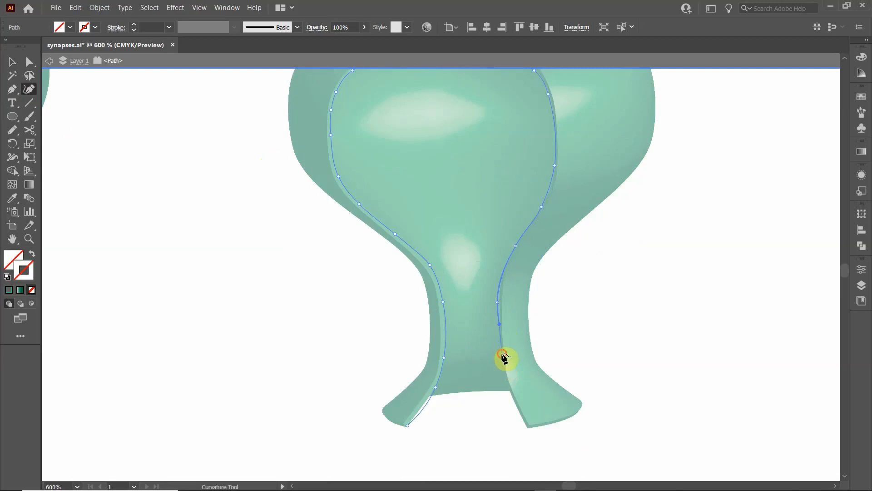
{"action": "left_click", "coordinate": [502, 353]}
{"action": "left_click", "coordinate": [511, 394]}
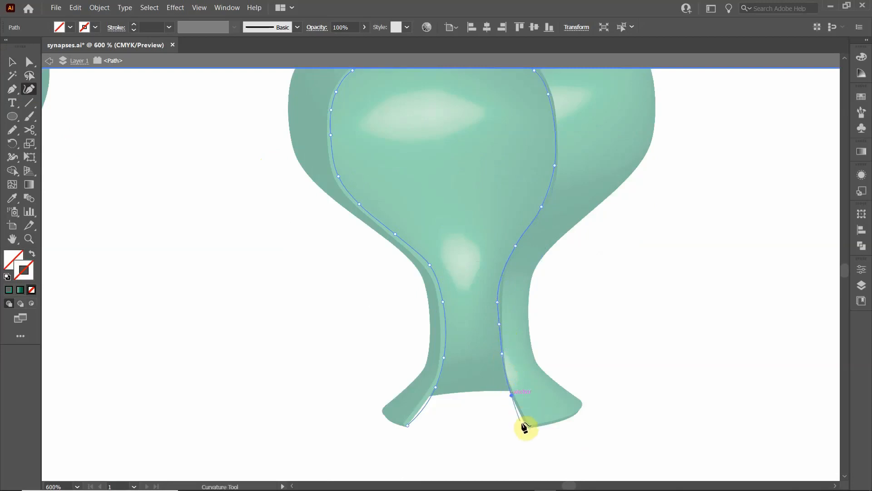
{"action": "left_click", "coordinate": [528, 428]}
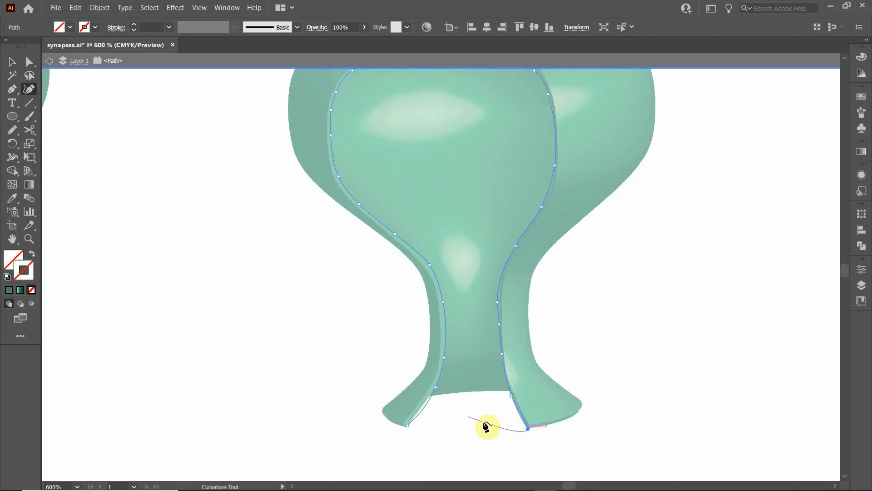
- Close the cutaway path with a straight Pen segment between the tips of the two feet and exit isolation mode
{"action": "left_click", "coordinate": [12, 89]}
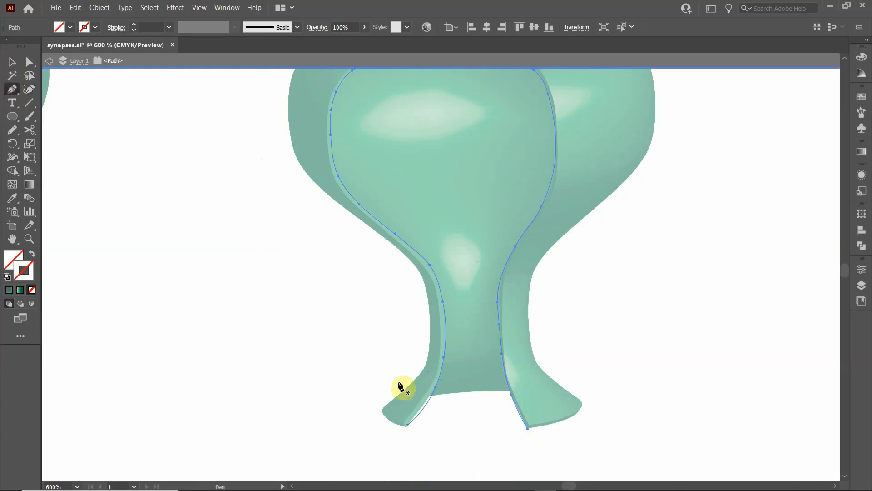
{"action": "left_click", "coordinate": [527, 429]}
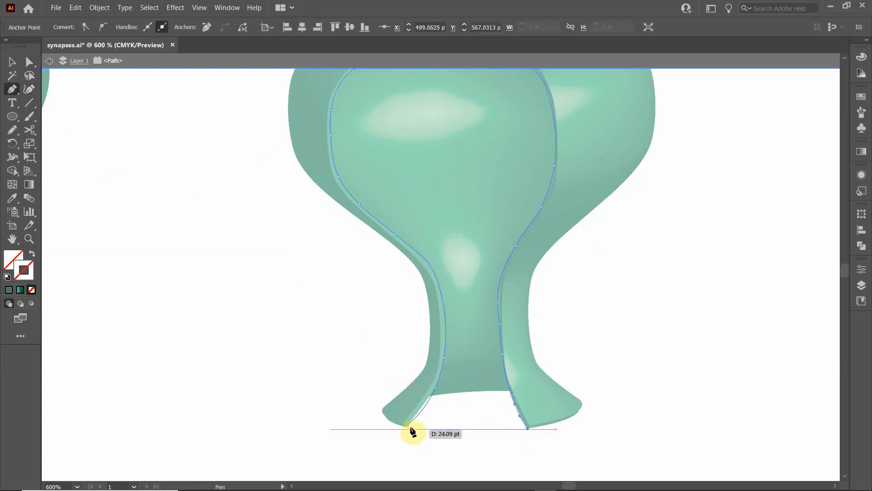
{"action": "left_click", "coordinate": [407, 426]}
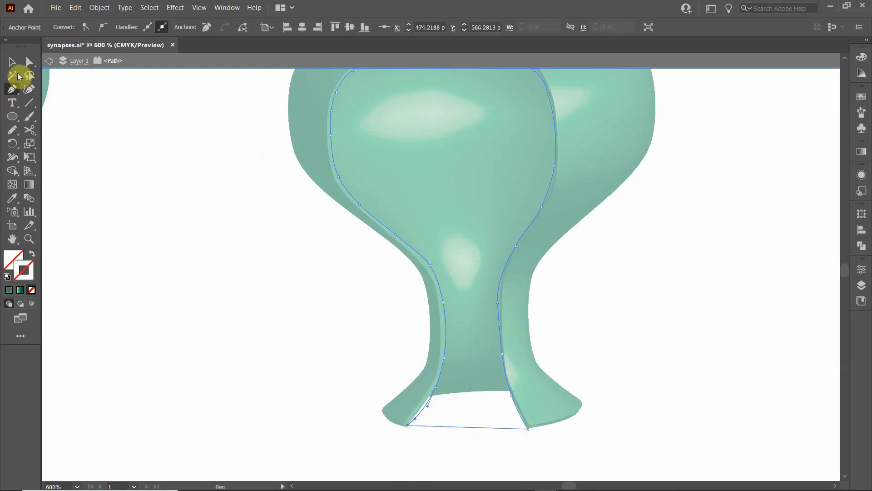
{"action": "left_click", "coordinate": [11, 61]}
{"action": "left_click", "coordinate": [250, 311]}
{"action": "double_click", "coordinate": [285, 282]}
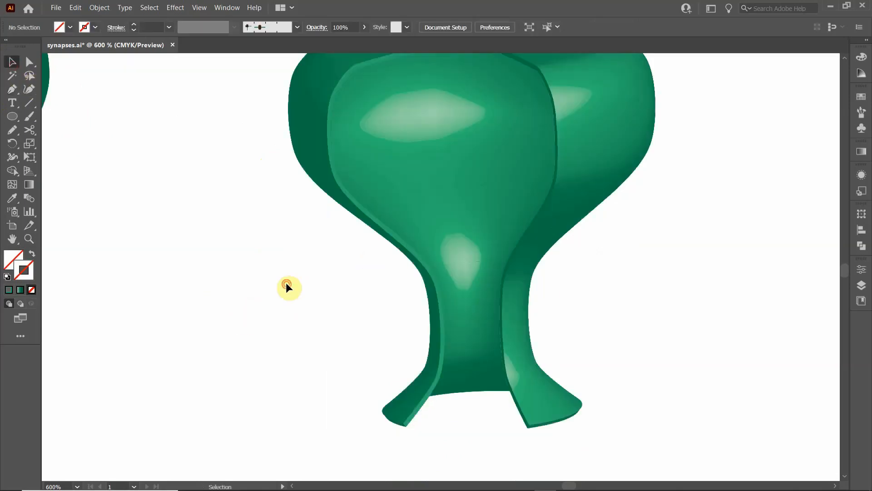
{"action": "left_click", "coordinate": [440, 282]}
{"action": "scroll", "coordinate": [311, 312], "scroll_direction": "up", "scroll_amount": 4}
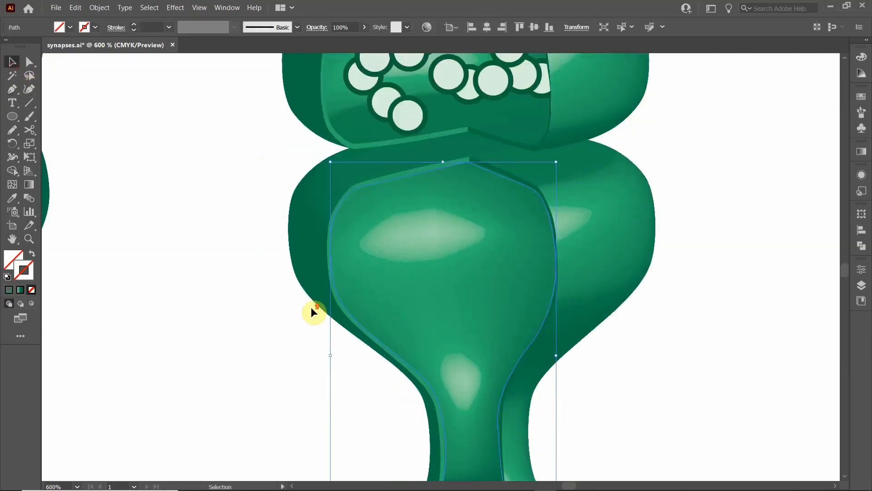
{"action": "scroll", "coordinate": [311, 306], "scroll_direction": "up", "scroll_amount": 1}
{"action": "scroll", "coordinate": [311, 307], "scroll_direction": "down", "scroll_amount": 1}
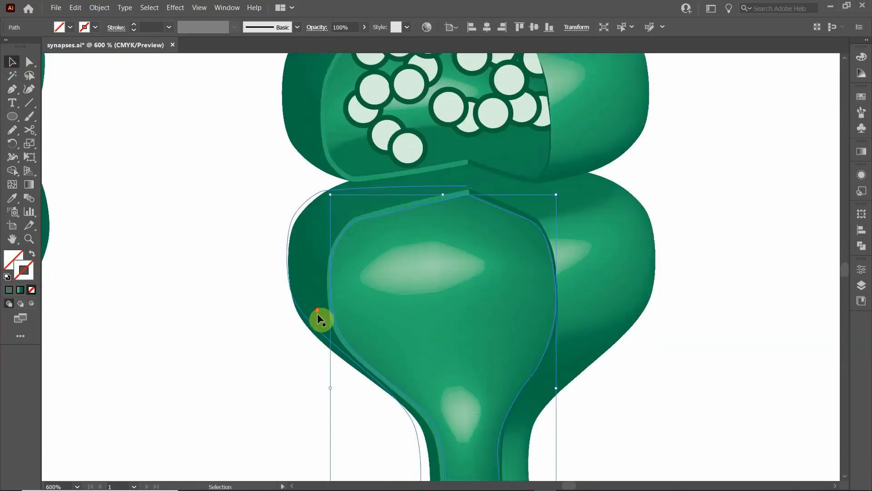
{"action": "scroll", "coordinate": [318, 318], "scroll_direction": "down", "scroll_amount": 5}
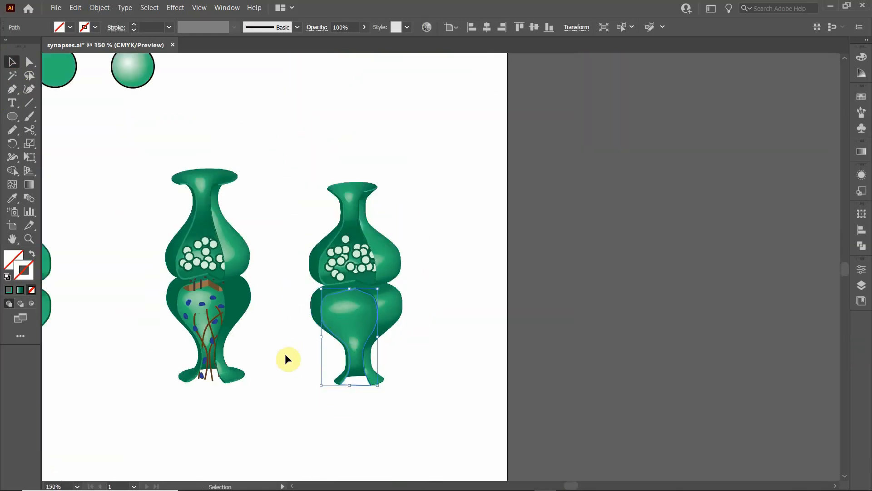
{"action": "scroll", "coordinate": [291, 353], "scroll_direction": "up", "scroll_amount": 3}
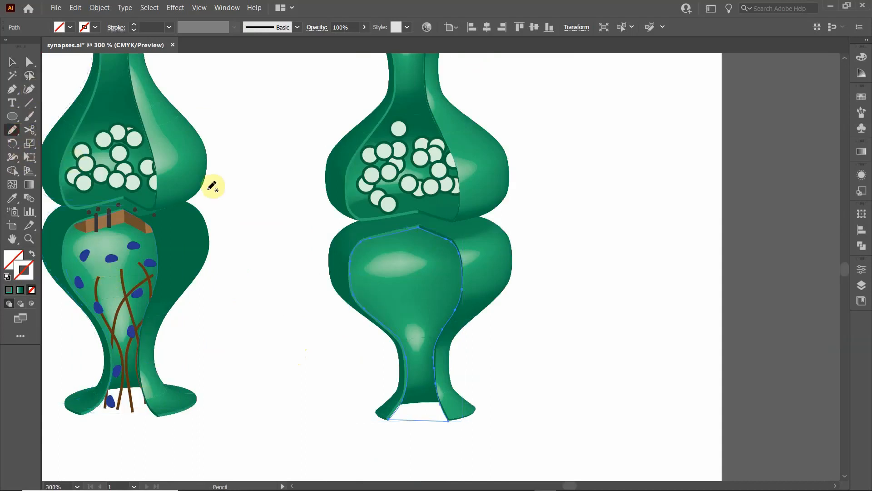
{"action": "left_click", "coordinate": [335, 377]}
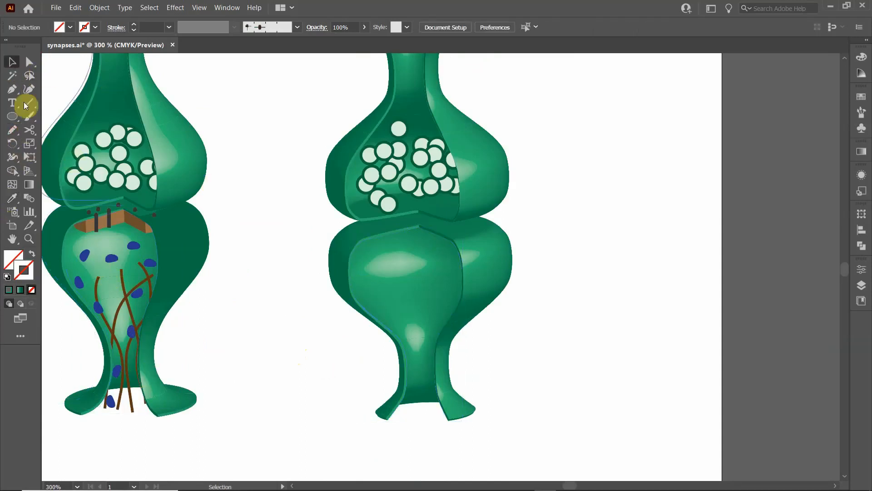
- Draw five wavy, crossing filaments up through the right synapse's lower neck with the Pencil tool, using a brown C=40 M=70 Y=100 K=50 stroke
{"action": "left_click", "coordinate": [12, 130]}
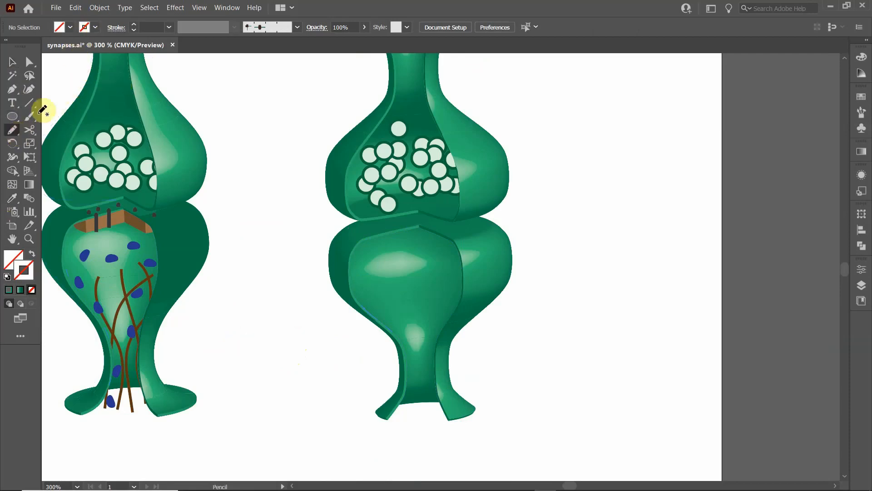
{"action": "left_click", "coordinate": [97, 27]}
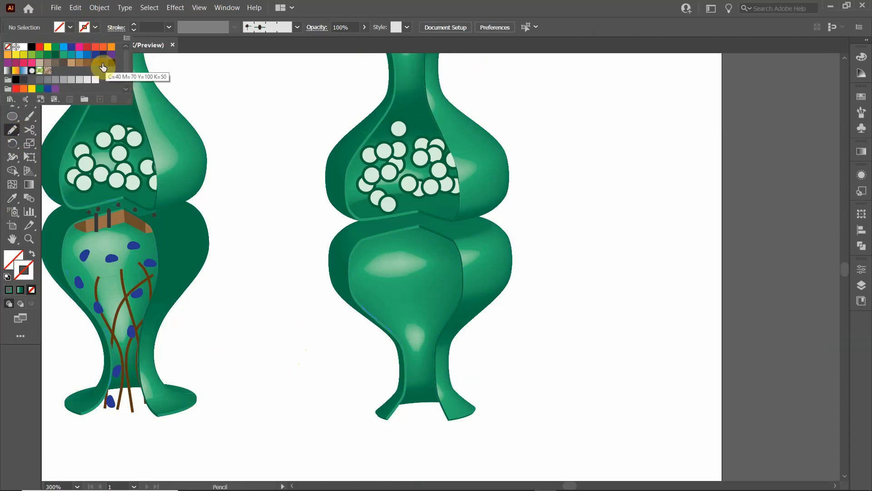
{"action": "left_click", "coordinate": [103, 65]}
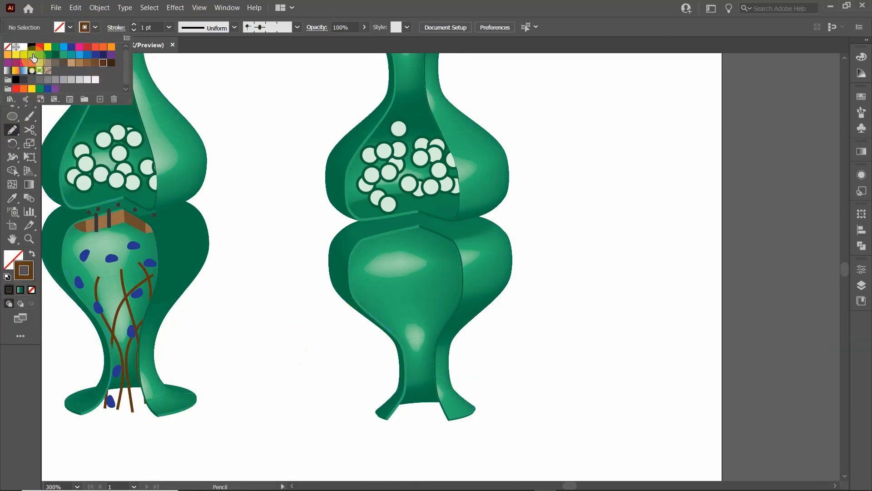
{"action": "left_click", "coordinate": [52, 21]}
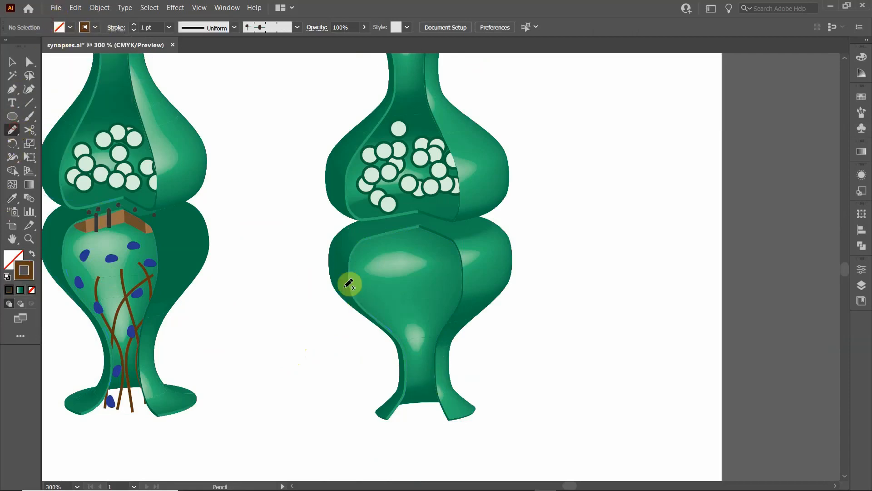
{"action": "mouse_move", "coordinate": [407, 414]}
{"action": "left_mouse_down"}
{"action": "mouse_move", "coordinate": [420, 382]}
{"action": "mouse_move", "coordinate": [399, 290]}
{"action": "mouse_move", "coordinate": [419, 341]}
{"action": "mouse_move", "coordinate": [431, 296]}
{"action": "left_mouse_up"}
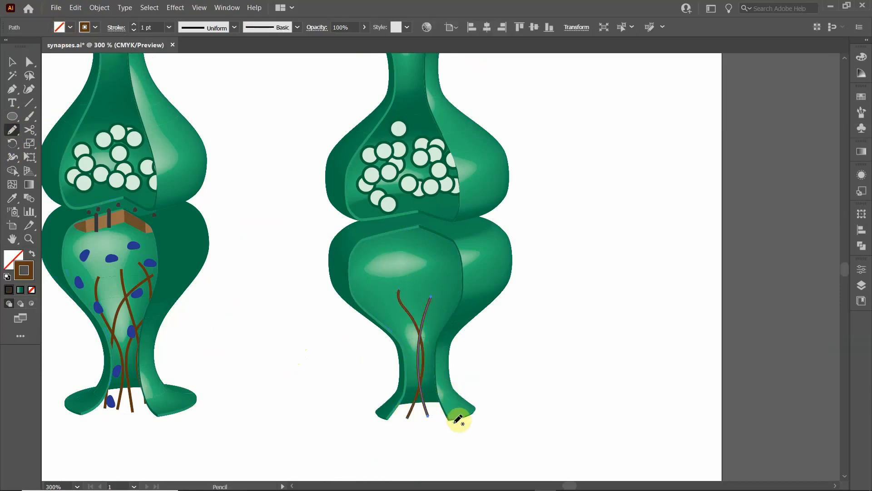
{"action": "mouse_move", "coordinate": [456, 417]}
{"action": "left_mouse_down"}
{"action": "mouse_move", "coordinate": [441, 365]}
{"action": "mouse_move", "coordinate": [455, 291]}
{"action": "left_mouse_up"}
{"action": "left_click_drag", "start_coordinate": [431, 419], "coordinate": [436, 296]}
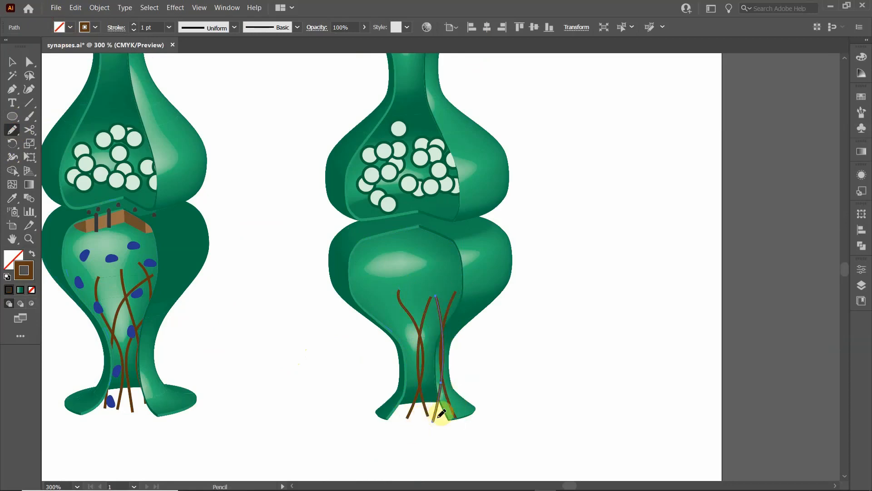
{"action": "mouse_move", "coordinate": [442, 421]}
{"action": "left_mouse_down"}
{"action": "mouse_move", "coordinate": [411, 359]}
{"action": "mouse_move", "coordinate": [440, 318]}
{"action": "mouse_move", "coordinate": [435, 297]}
{"action": "left_mouse_up"}
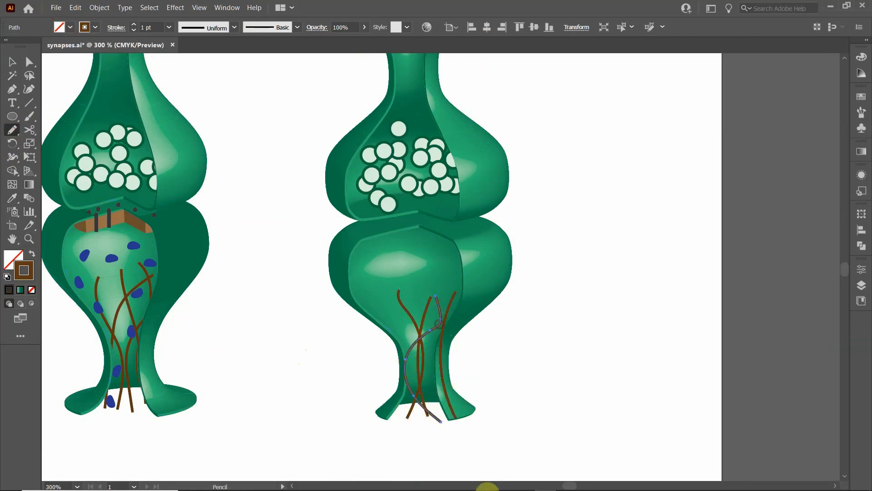
{"action": "mouse_move", "coordinate": [421, 422]}
{"action": "left_mouse_down"}
{"action": "mouse_move", "coordinate": [436, 339]}
{"action": "mouse_move", "coordinate": [416, 272]}
{"action": "left_mouse_up"}
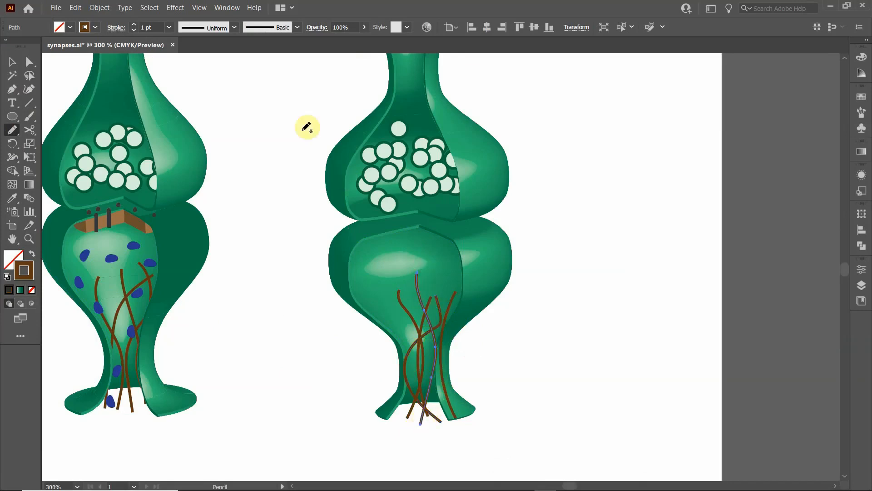
{"action": "left_click", "coordinate": [12, 64]}
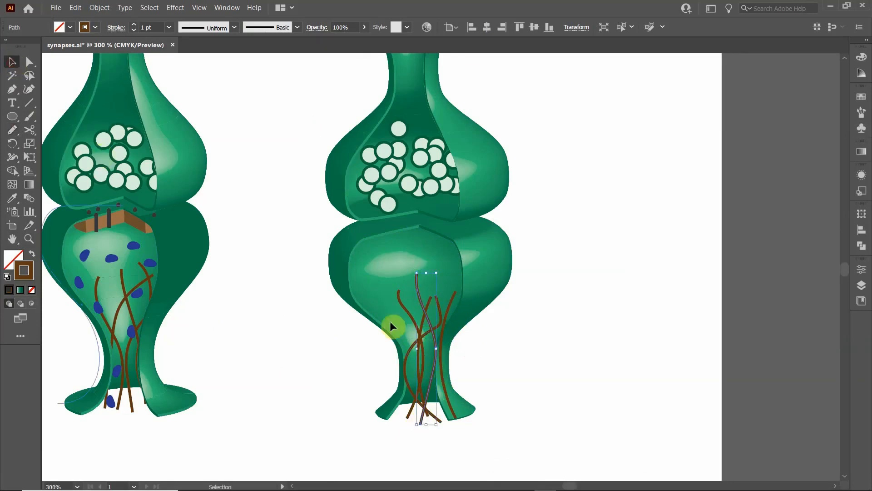
{"action": "left_click", "coordinate": [349, 378]}
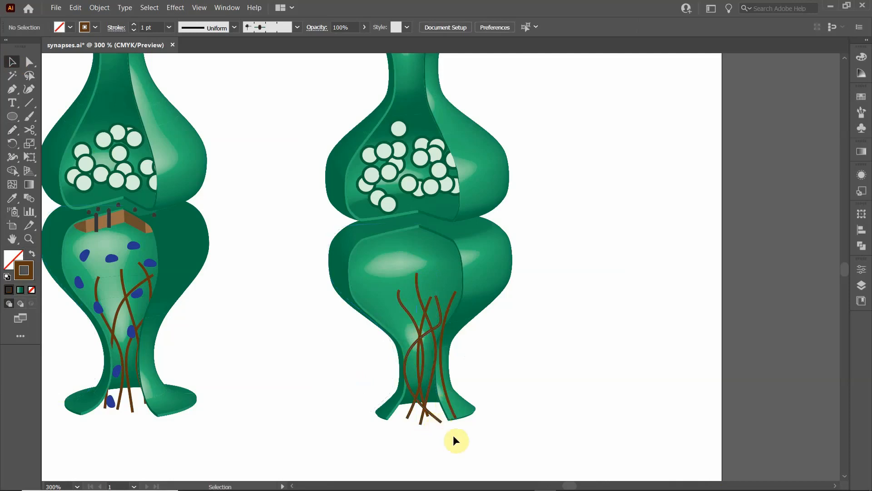
{"action": "left_click", "coordinate": [424, 415]}
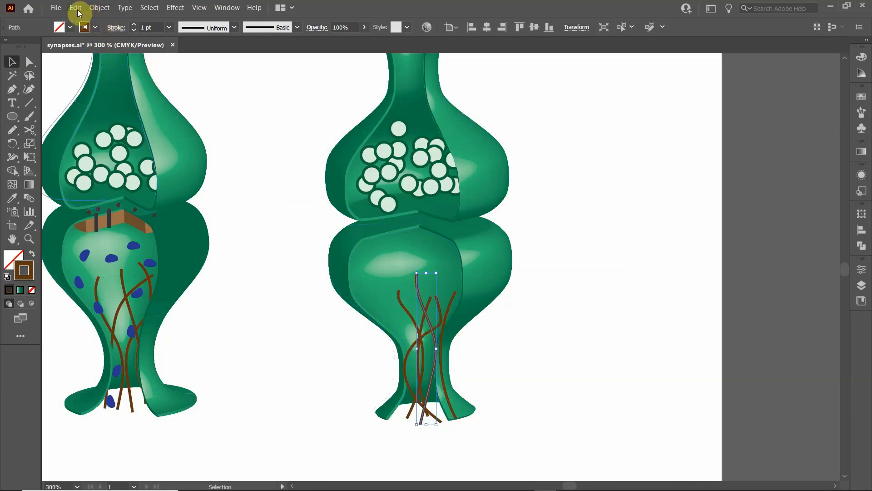
{"action": "left_click", "coordinate": [152, 8]}
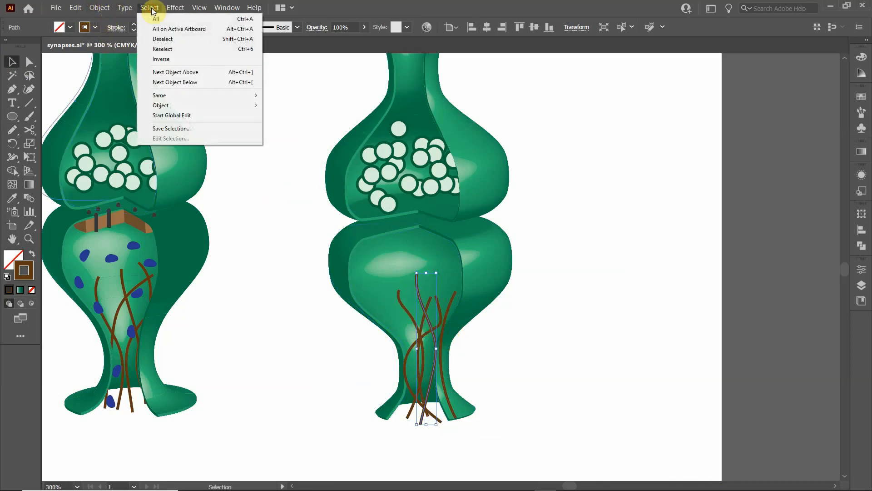
{"action": "mouse_move", "coordinate": [167, 95]}
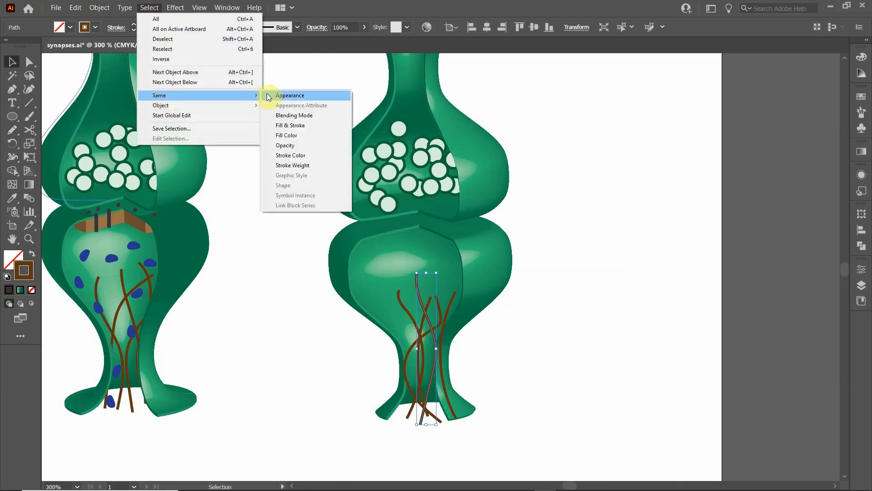
{"action": "left_click", "coordinate": [267, 95]}
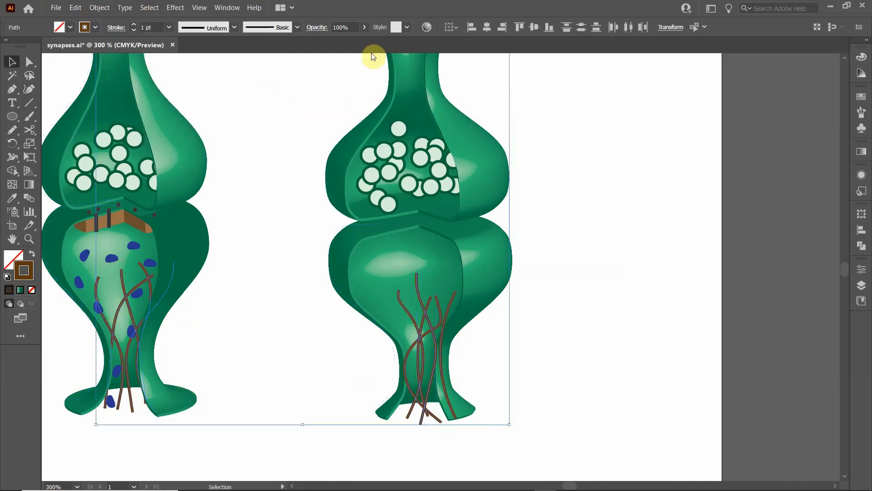
{"action": "left_click", "coordinate": [282, 335]}
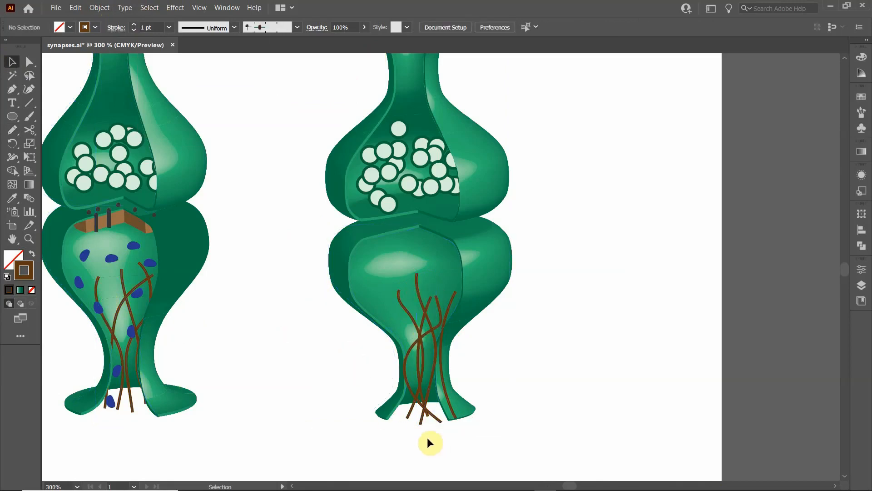
{"action": "left_click", "coordinate": [408, 414]}
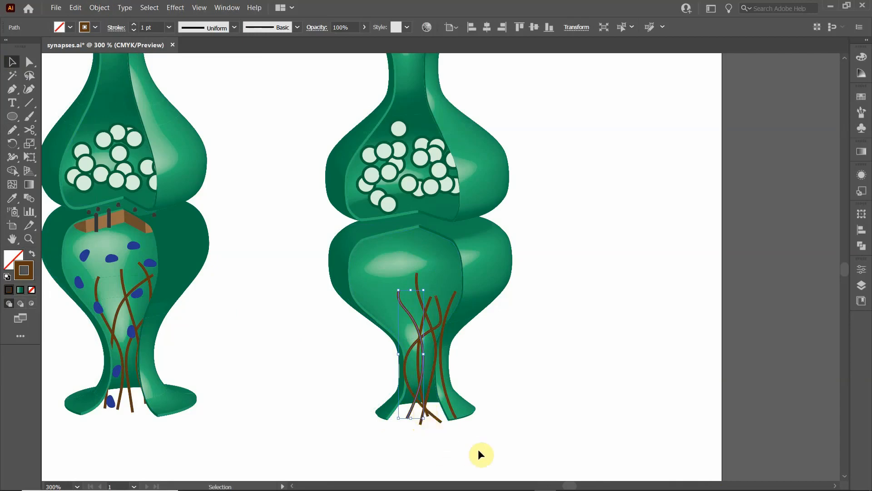
{"action": "left_click_drag", "start_coordinate": [476, 447], "coordinate": [402, 412]}
{"action": "left_click", "coordinate": [488, 280], "text": "shift"}
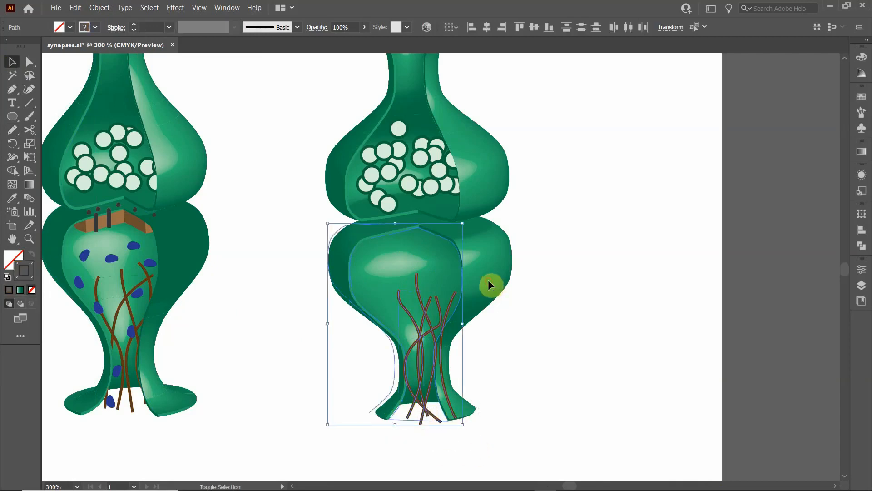
{"action": "left_click", "coordinate": [370, 237], "text": "shift"}
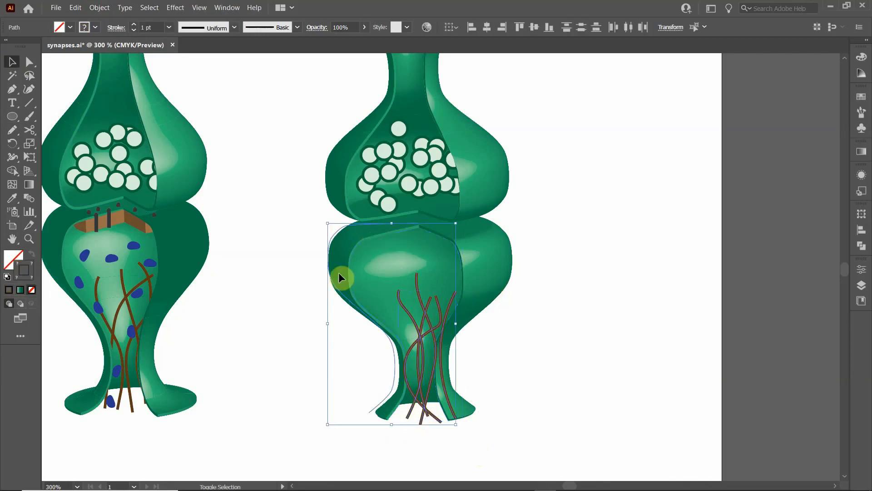
{"action": "left_click", "coordinate": [338, 236], "text": "shift"}
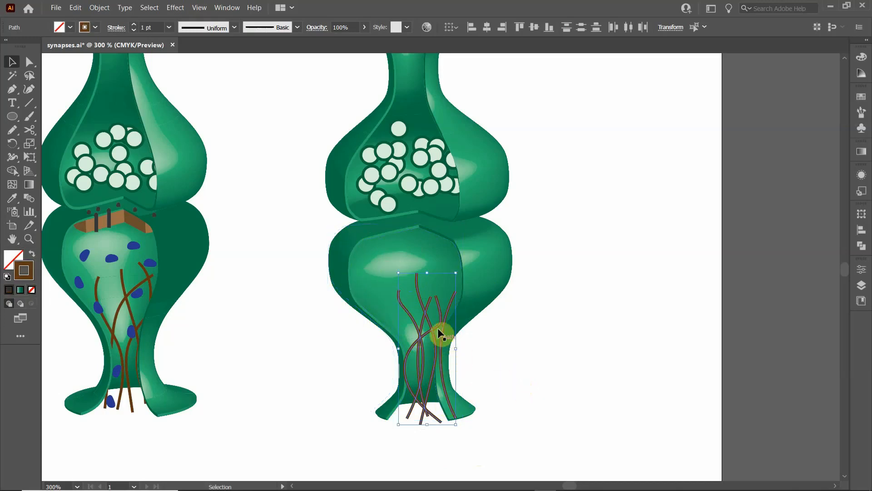
{"action": "left_click", "coordinate": [388, 232], "text": "shift"}
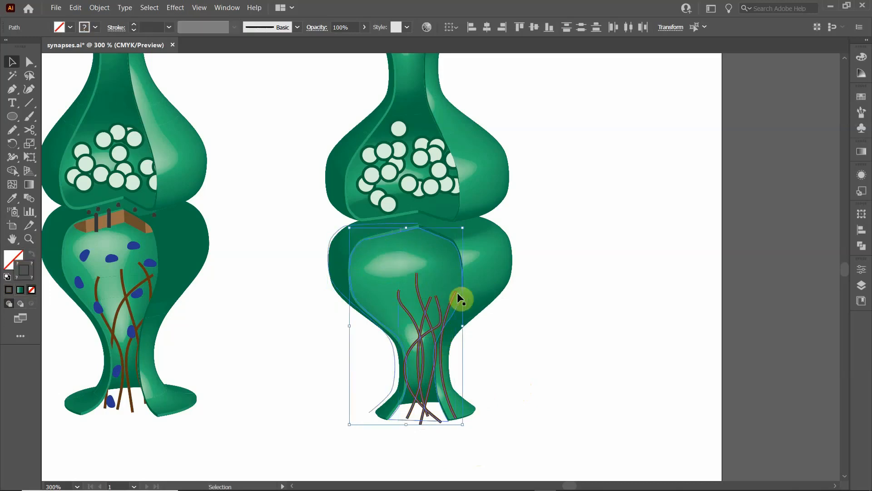
{"action": "left_click", "coordinate": [329, 379]}
- Select the closed inner cutaway path on the right synapse's lower terminal and bring it to the front
{"action": "left_click", "coordinate": [386, 234]}
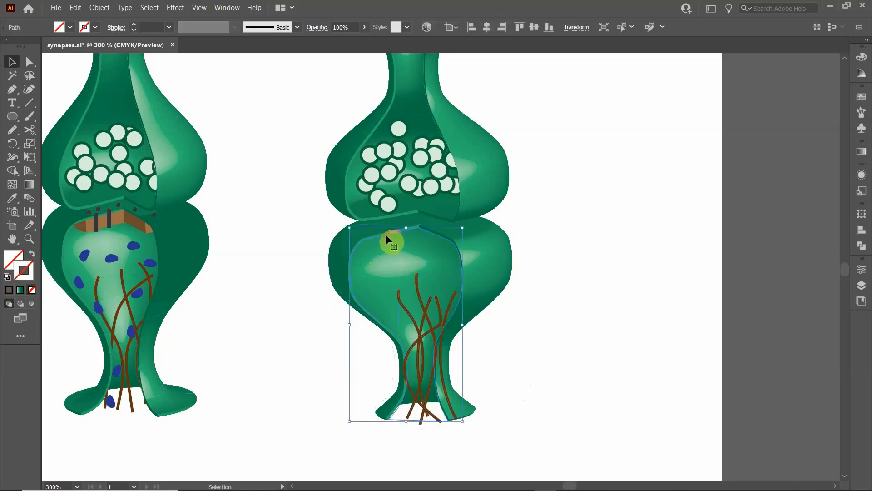
{"action": "right_click", "coordinate": [390, 235]}
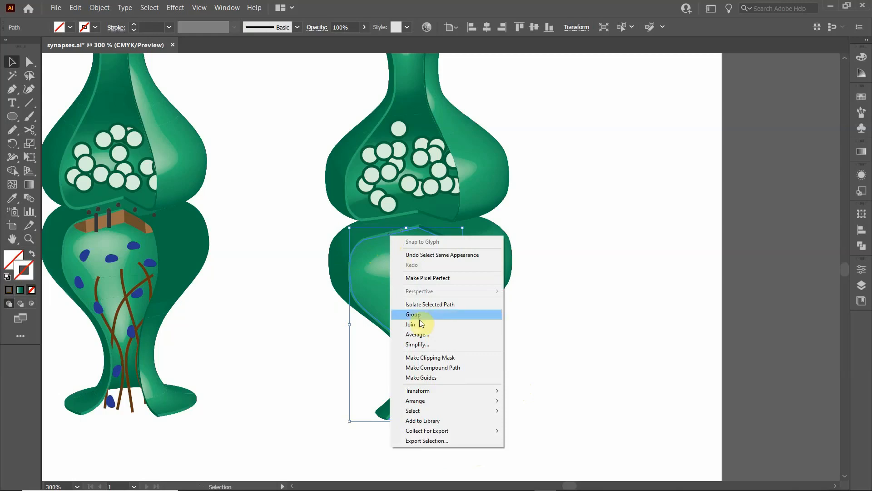
{"action": "left_click", "coordinate": [381, 241]}
{"action": "left_click", "coordinate": [380, 237]}
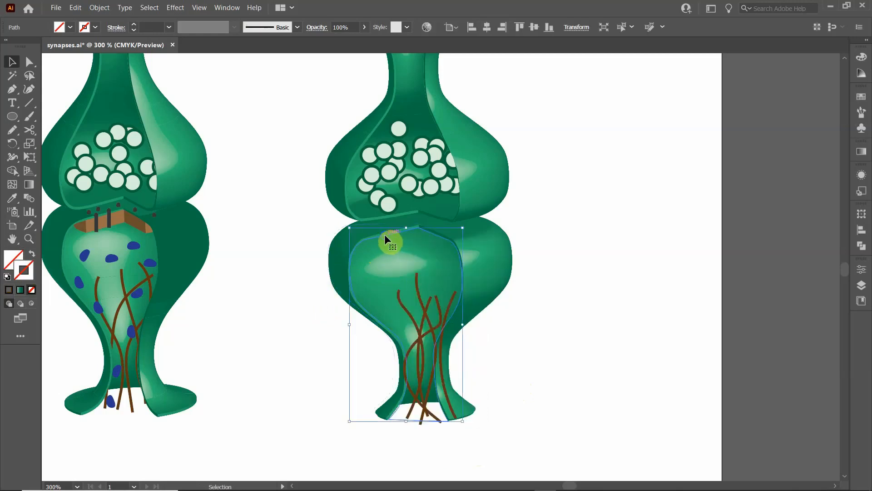
{"action": "right_click", "coordinate": [384, 233]}
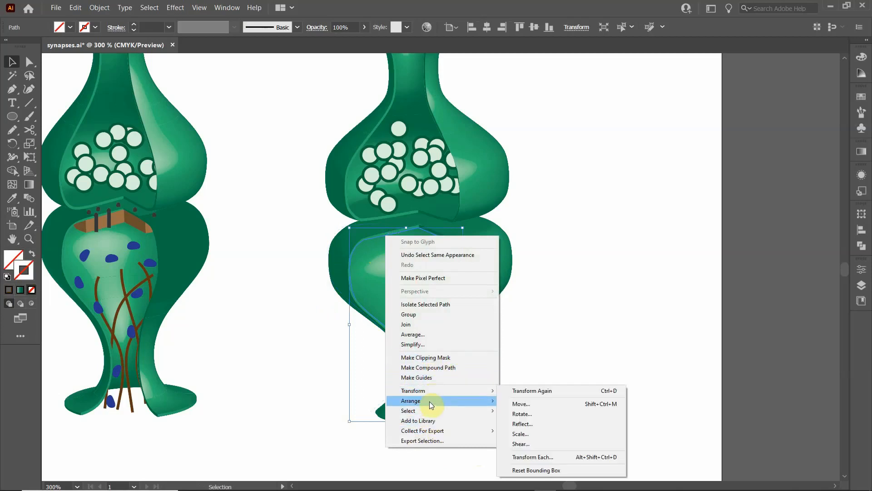
{"action": "mouse_move", "coordinate": [429, 402]}
{"action": "left_click", "coordinate": [519, 402]}
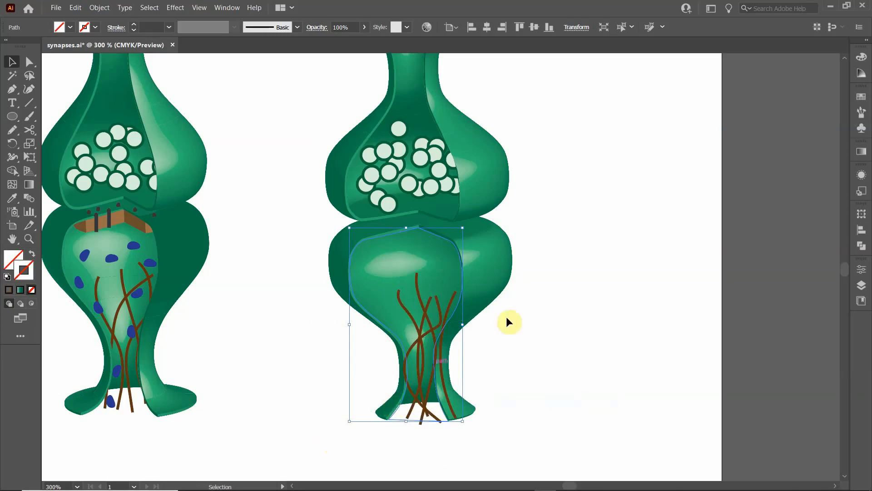
- Clip the five brown filaments to the cutaway path on the right synapse's lower terminal with a clipping mask
{"action": "left_click", "coordinate": [415, 323], "text": "shift"}
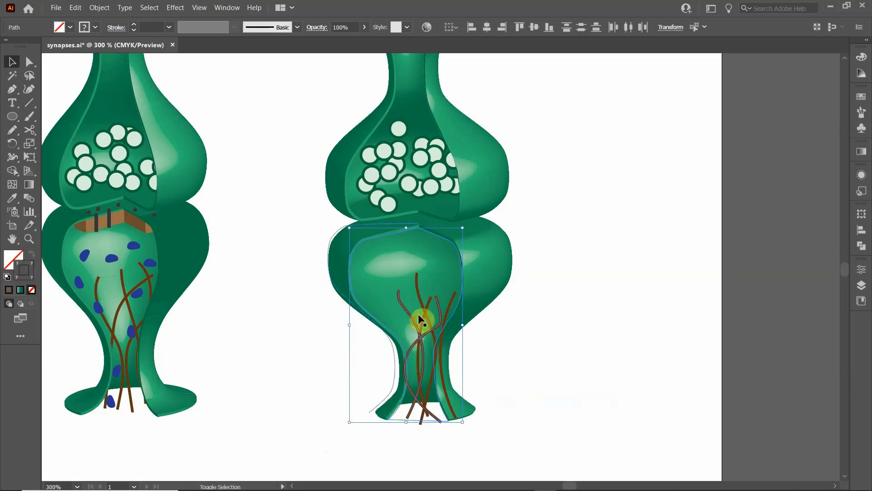
{"action": "left_click", "coordinate": [420, 296], "text": "shift"}
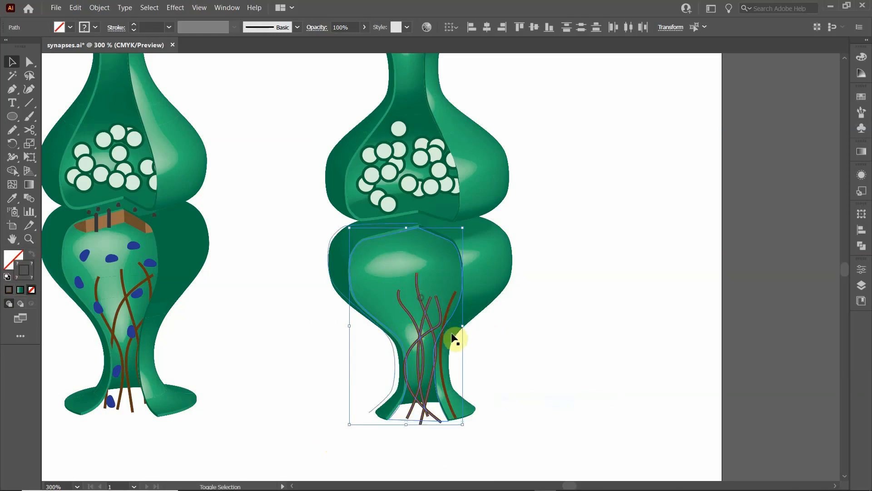
{"action": "left_click", "coordinate": [450, 302], "text": "shift"}
{"action": "left_click_drag", "start_coordinate": [372, 238], "coordinate": [378, 237]}
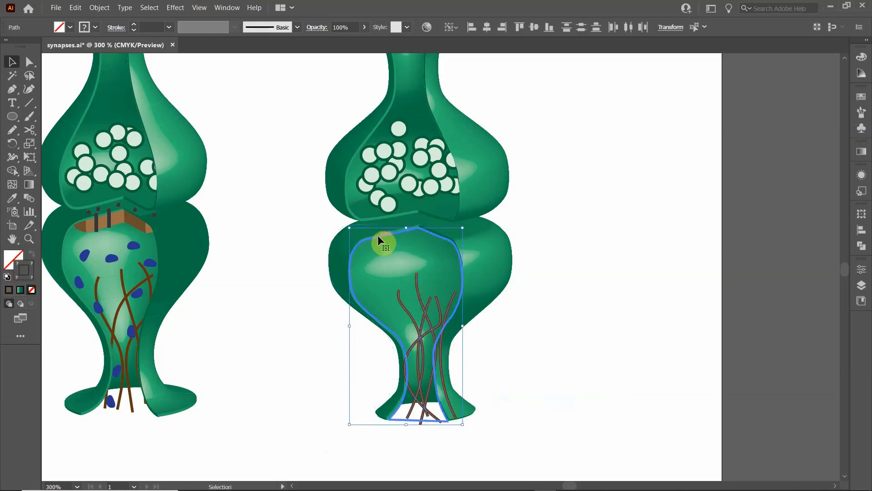
{"action": "right_click", "coordinate": [376, 237]}
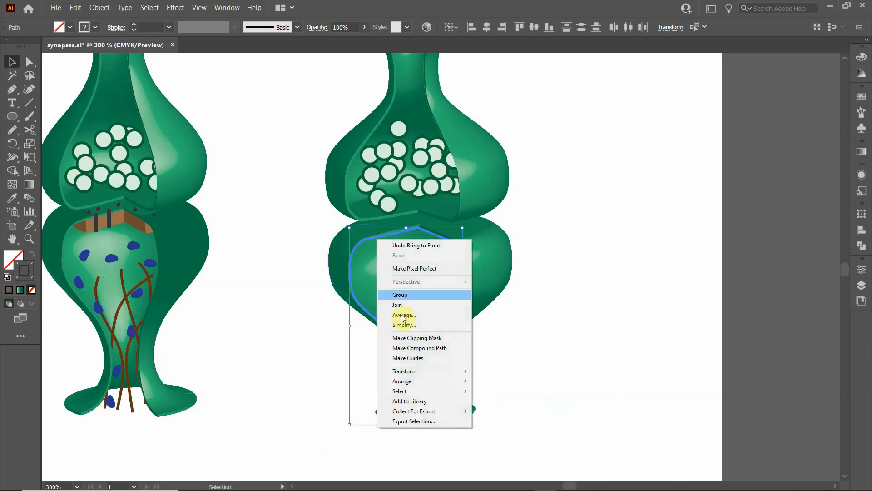
{"action": "left_click", "coordinate": [418, 339]}
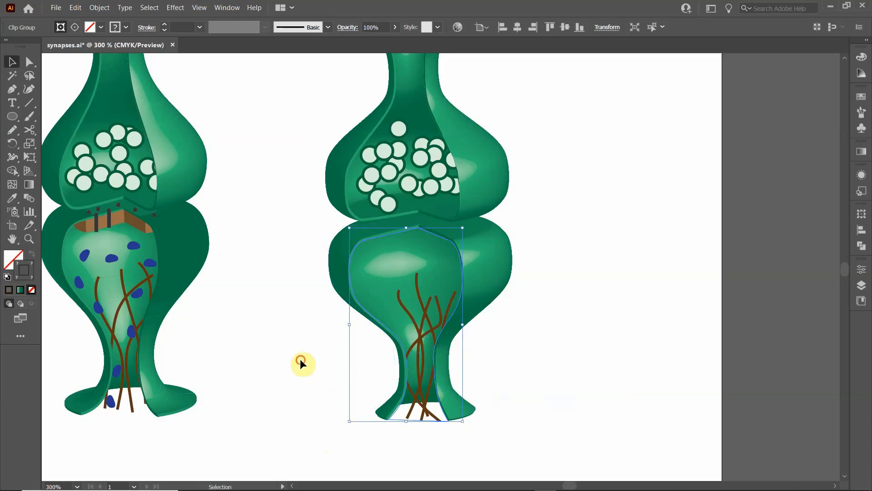
{"action": "left_click", "coordinate": [314, 340]}
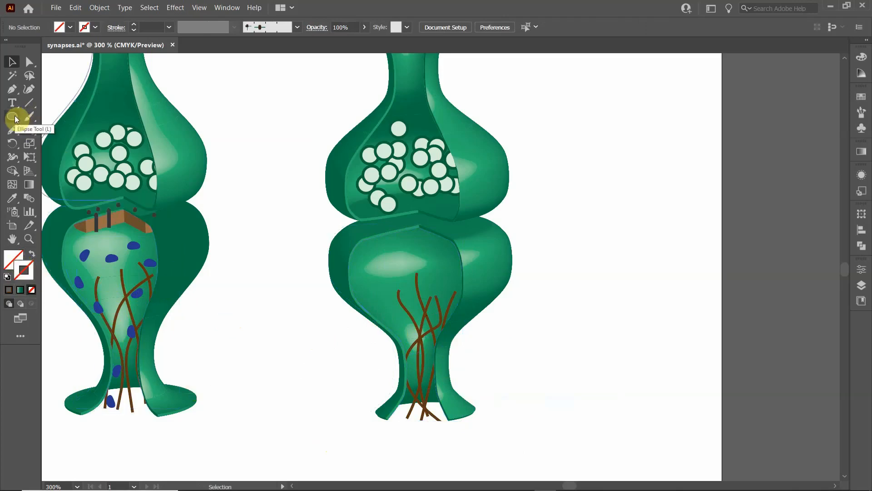
- Draw a small closed bean shape with the Pencil tool on the blank area between the two synapses and fill it dark blue
{"action": "left_click", "coordinate": [12, 130]}
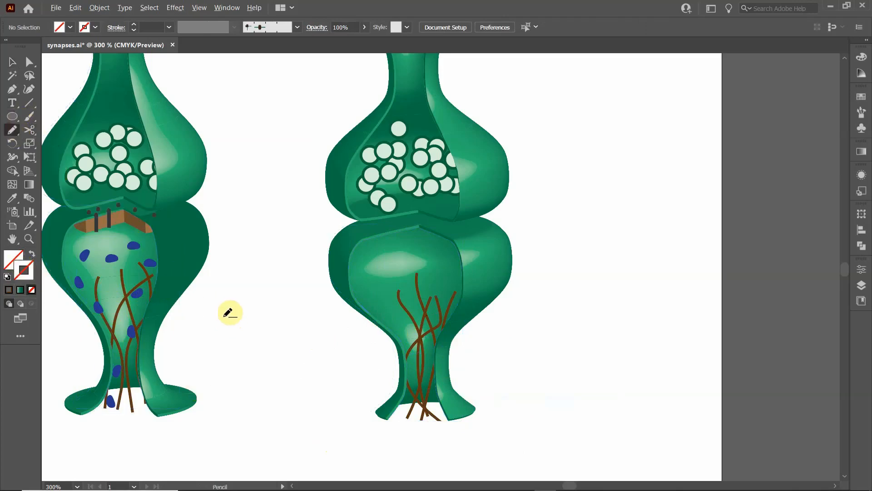
{"action": "scroll", "coordinate": [268, 334], "scroll_direction": "up", "scroll_amount": 1}
{"action": "scroll", "coordinate": [273, 331], "scroll_direction": "up", "scroll_amount": 4}
{"action": "mouse_move", "coordinate": [334, 322]}
{"action": "left_mouse_down"}
{"action": "mouse_move", "coordinate": [314, 330]}
{"action": "mouse_move", "coordinate": [313, 312]}
{"action": "mouse_move", "coordinate": [337, 280]}
{"action": "mouse_move", "coordinate": [334, 323]}
{"action": "left_mouse_up"}
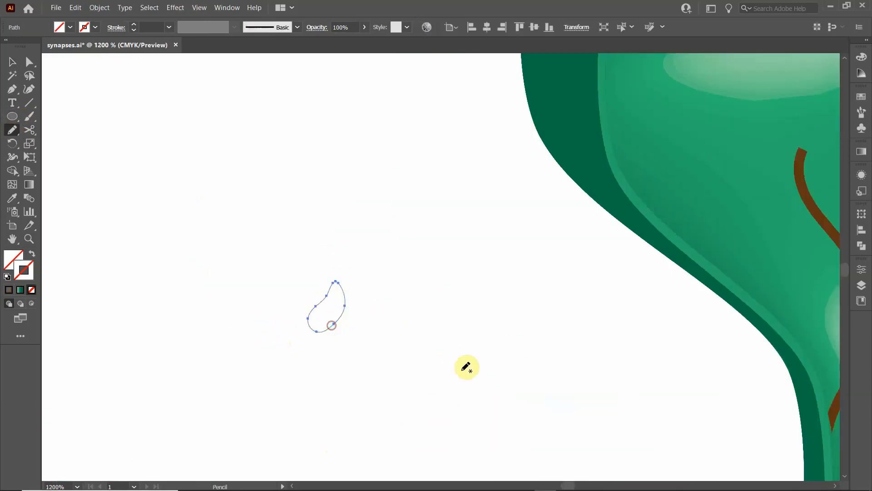
{"action": "left_click", "coordinate": [13, 63]}
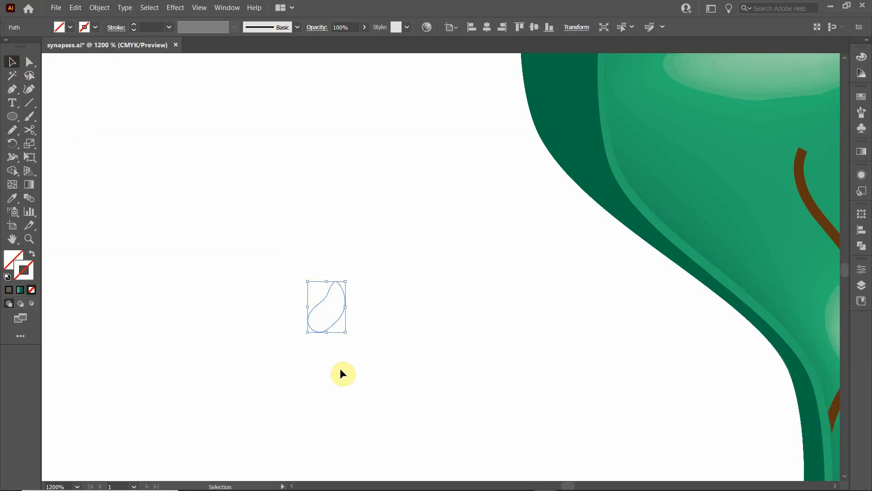
{"action": "left_click", "coordinate": [69, 28]}
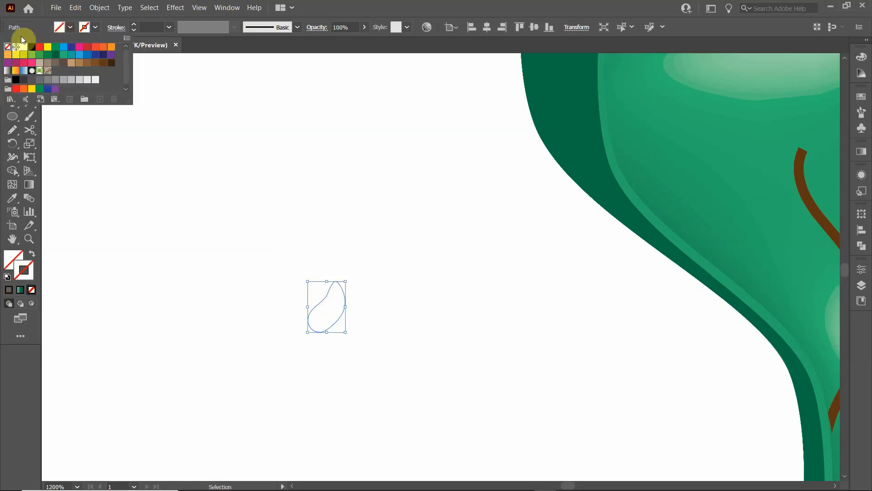
{"action": "left_click", "coordinate": [71, 46]}
{"action": "left_click", "coordinate": [377, 252]}
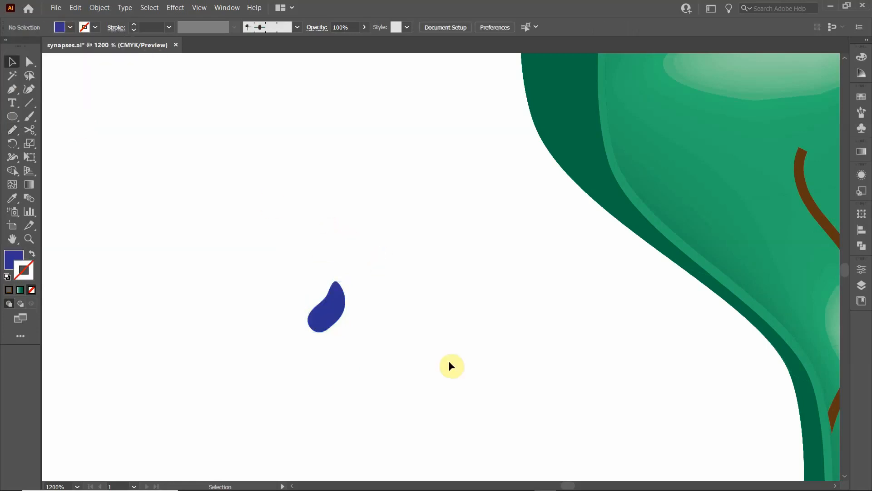
- Save the blue bean shape as a new dynamic symbol with the export type Graphic
{"action": "scroll", "coordinate": [451, 365], "scroll_direction": "down", "scroll_amount": 6, "text": "alt"}
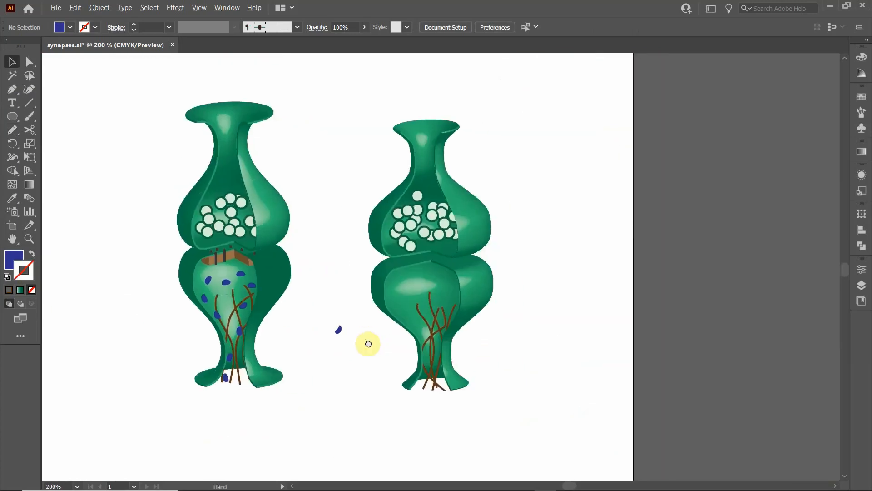
{"action": "scroll", "coordinate": [378, 343], "scroll_direction": "up", "scroll_amount": 1, "text": "alt"}
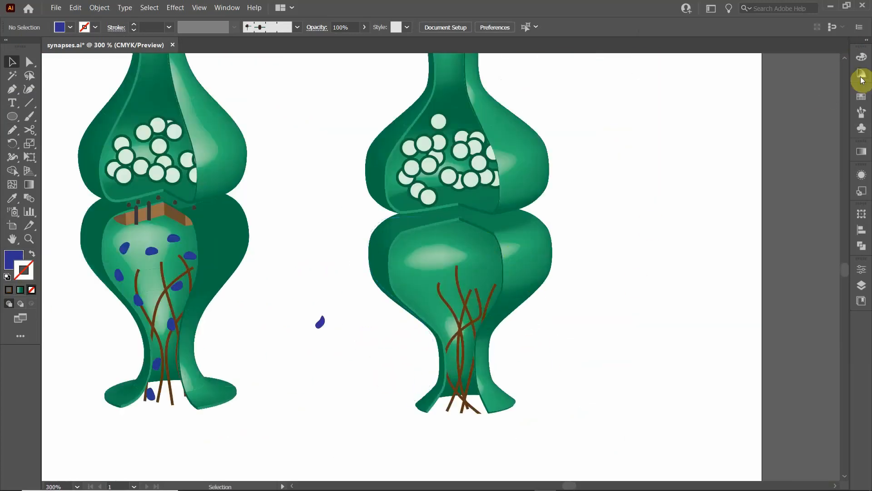
{"action": "left_click", "coordinate": [861, 128]}
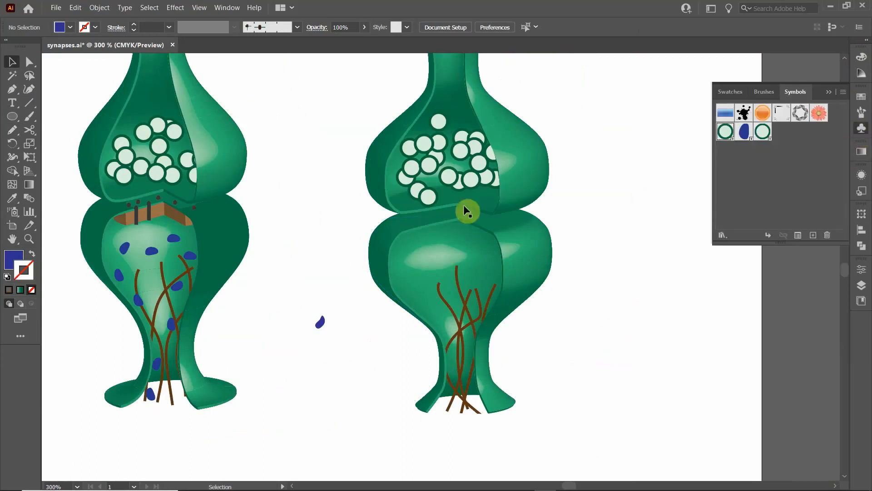
{"action": "left_click", "coordinate": [321, 324]}
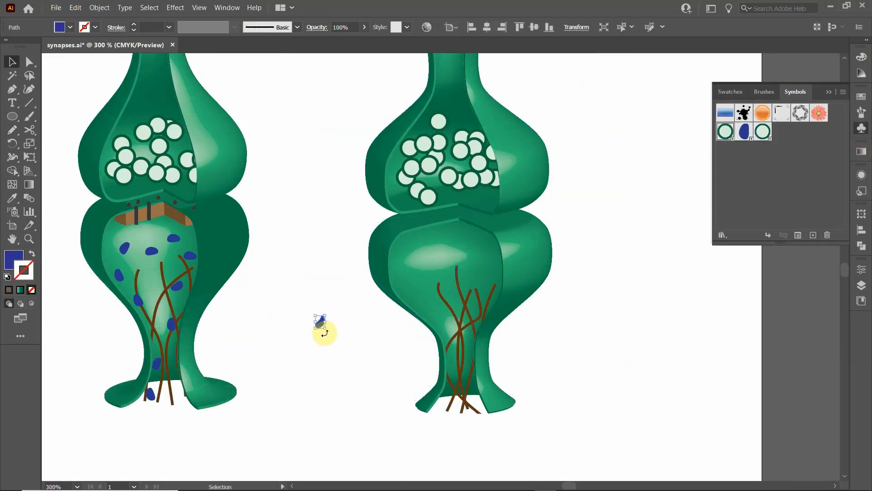
{"action": "left_click_drag", "start_coordinate": [320, 325], "coordinate": [774, 170]}
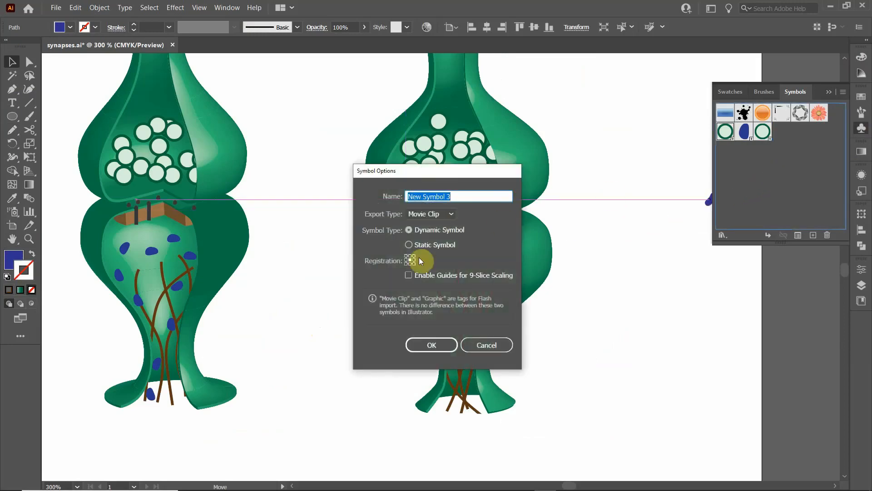
{"action": "left_click", "coordinate": [447, 214]}
{"action": "left_click", "coordinate": [437, 230]}
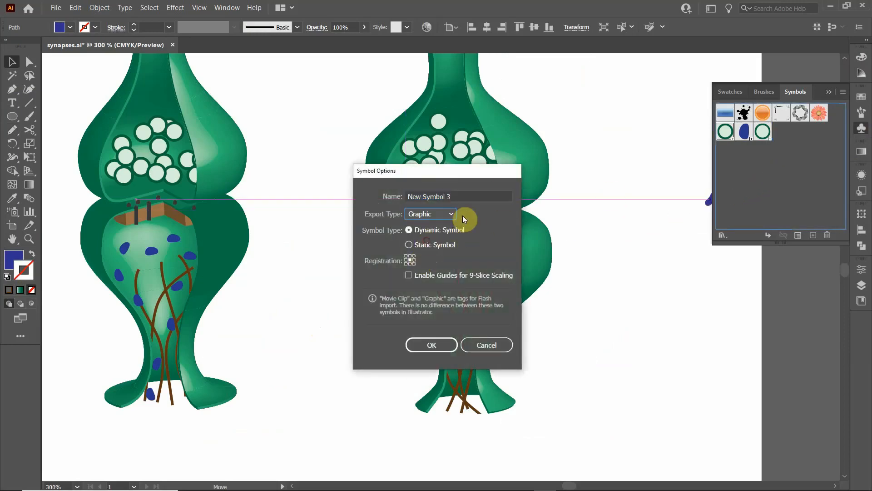
{"action": "left_click", "coordinate": [431, 346]}
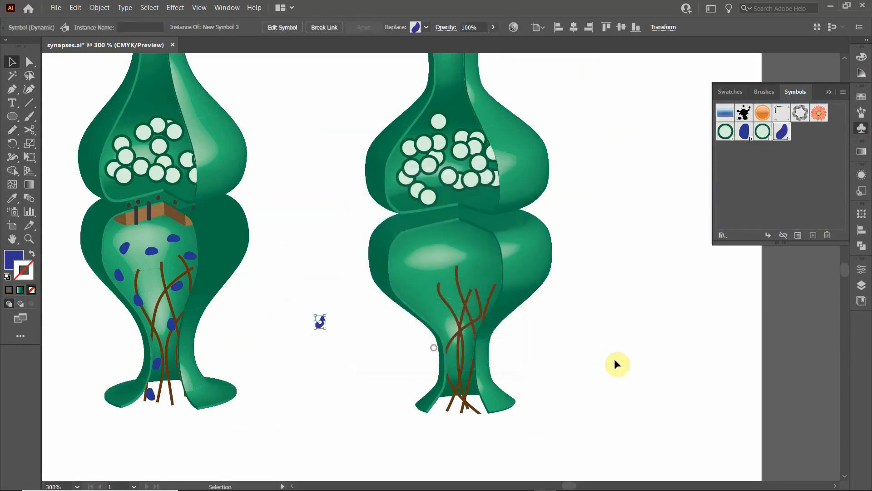
{"action": "left_click", "coordinate": [567, 345]}
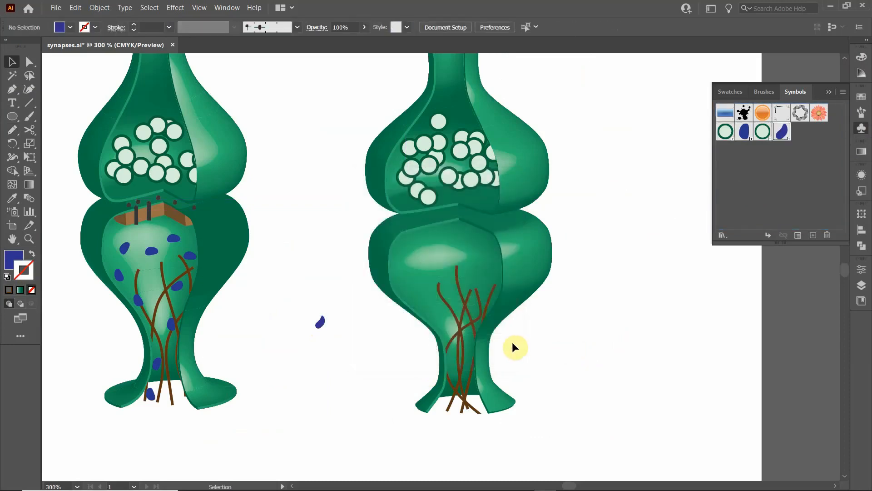
- Isolate the right synapse's filament clip group, spray blue bean symbols over the lower bulb and neck with the Symbol Sprayer, and exit isolation mode
{"action": "double_click", "coordinate": [464, 327]}
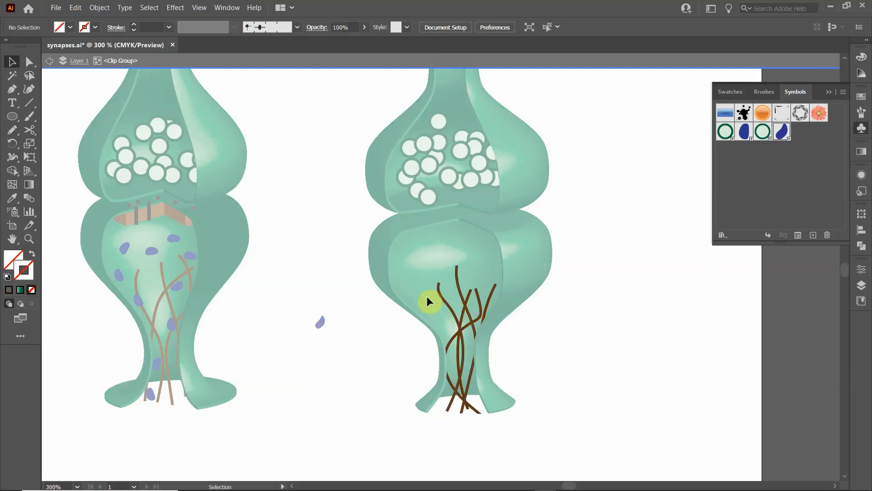
{"action": "left_click", "coordinate": [12, 211]}
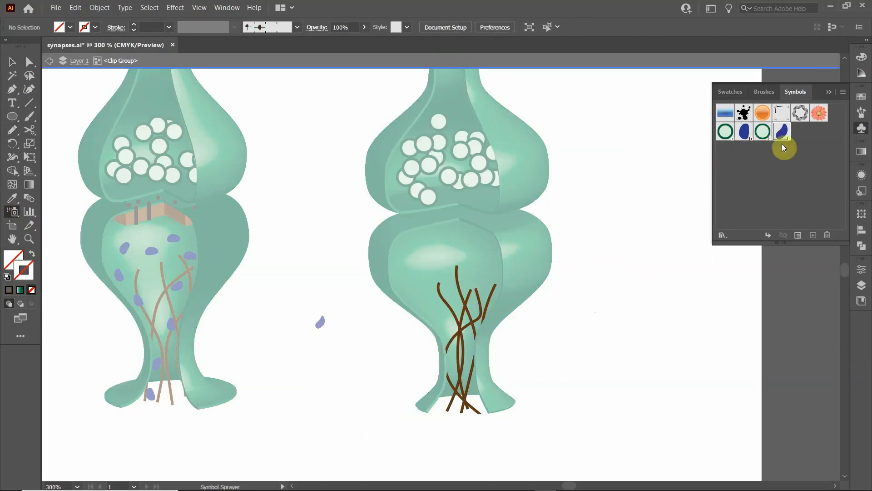
{"action": "mouse_move", "coordinate": [458, 383]}
{"action": "left_mouse_down"}
{"action": "mouse_move", "coordinate": [456, 311]}
{"action": "mouse_move", "coordinate": [443, 288]}
{"action": "mouse_move", "coordinate": [492, 284]}
{"action": "mouse_move", "coordinate": [473, 302]}
{"action": "mouse_move", "coordinate": [455, 396]}
{"action": "mouse_move", "coordinate": [474, 407]}
{"action": "mouse_move", "coordinate": [478, 395]}
{"action": "mouse_move", "coordinate": [519, 418]}
{"action": "mouse_move", "coordinate": [477, 426]}
{"action": "left_mouse_up"}
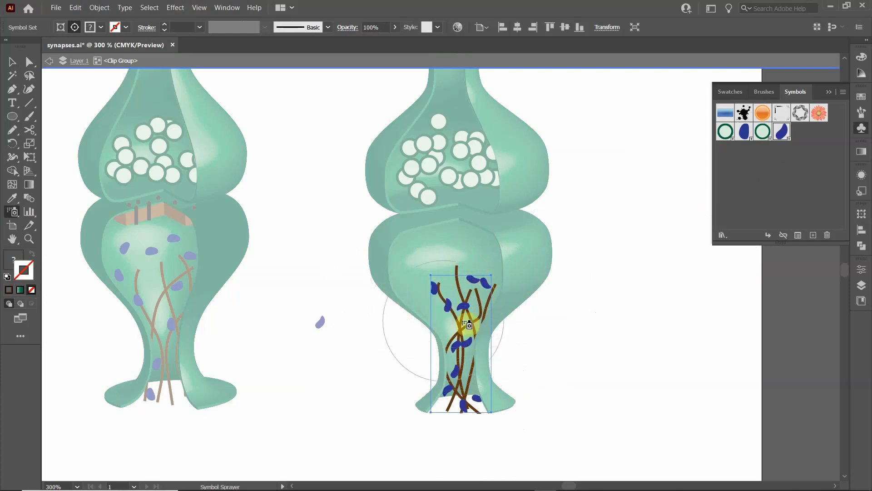
{"action": "mouse_move", "coordinate": [471, 359]}
{"action": "left_mouse_down"}
{"action": "mouse_move", "coordinate": [427, 304]}
{"action": "mouse_move", "coordinate": [450, 253]}
{"action": "mouse_move", "coordinate": [468, 360]}
{"action": "left_mouse_up"}
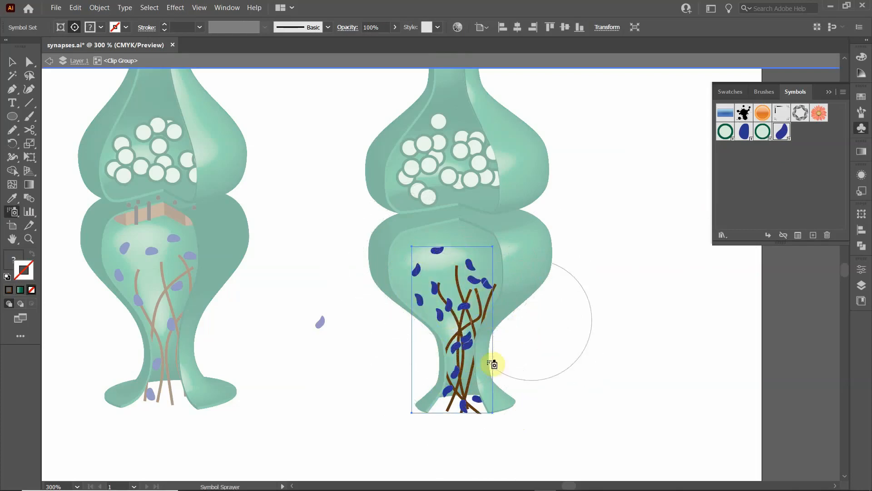
{"action": "mouse_move", "coordinate": [457, 309]}
{"action": "left_mouse_down"}
{"action": "mouse_move", "coordinate": [423, 297]}
{"action": "mouse_move", "coordinate": [450, 281]}
{"action": "mouse_move", "coordinate": [470, 299]}
{"action": "mouse_move", "coordinate": [448, 354]}
{"action": "left_mouse_up"}
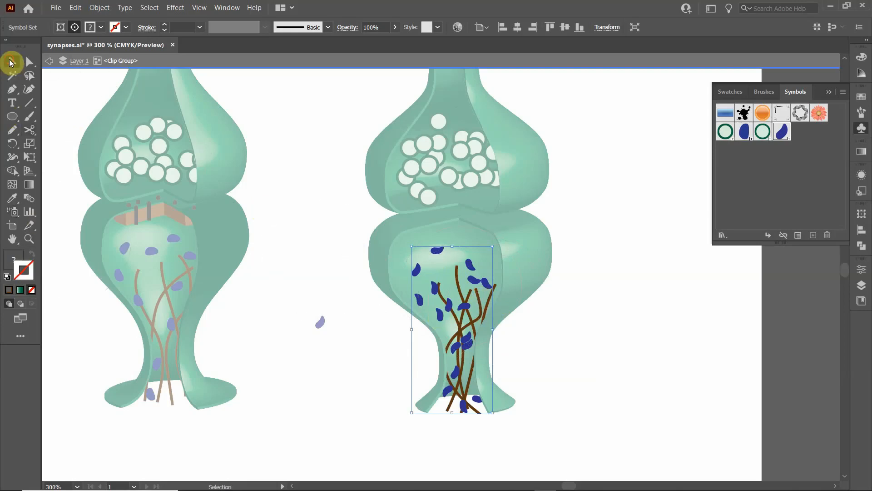
{"action": "left_click", "coordinate": [11, 63]}
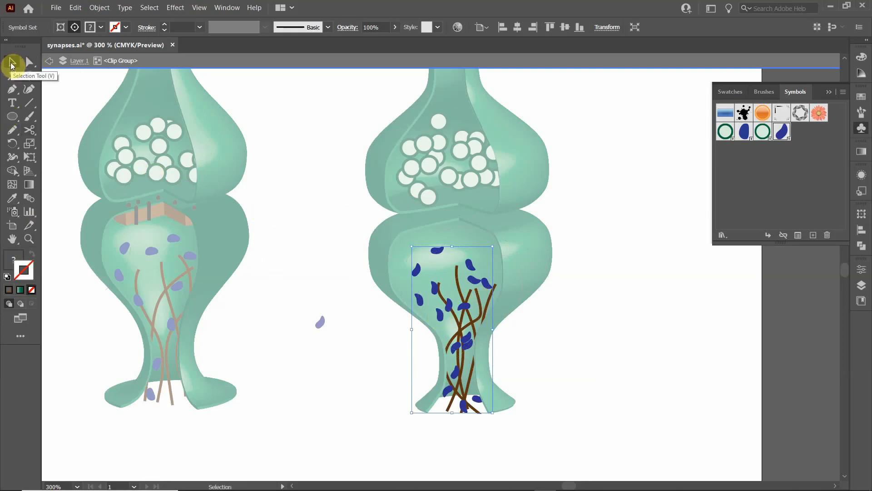
{"action": "left_click", "coordinate": [302, 221]}
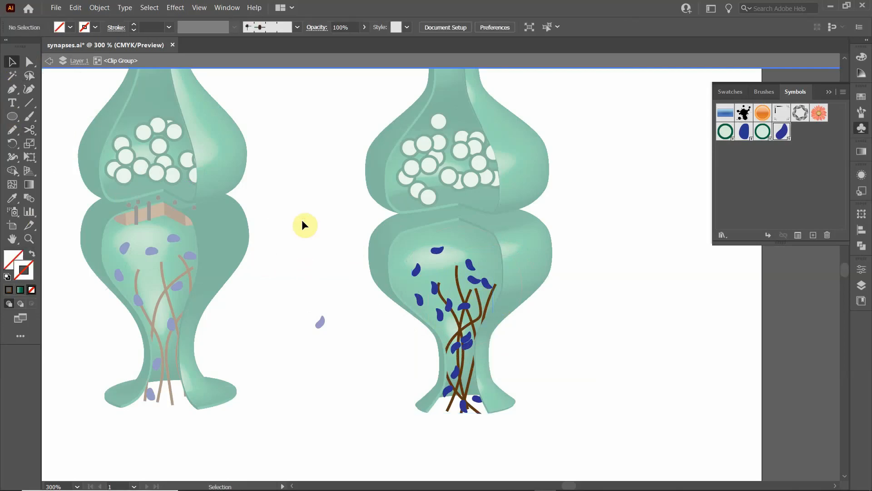
{"action": "double_click", "coordinate": [302, 220]}
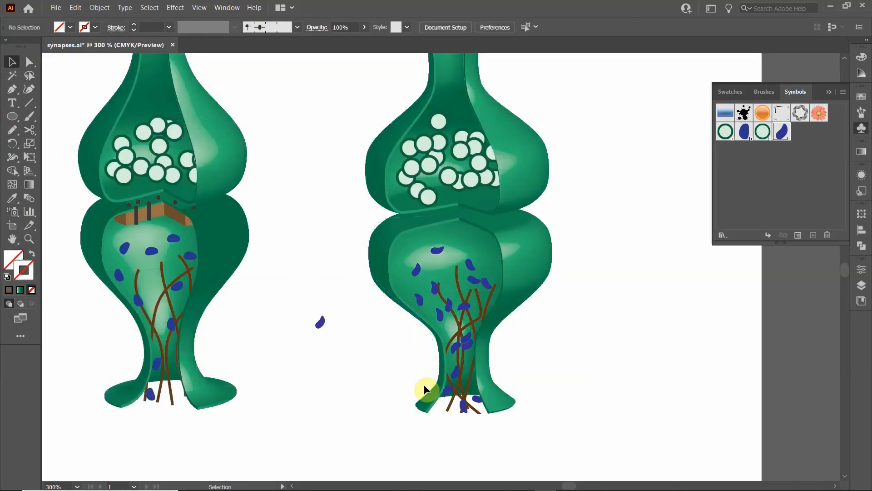
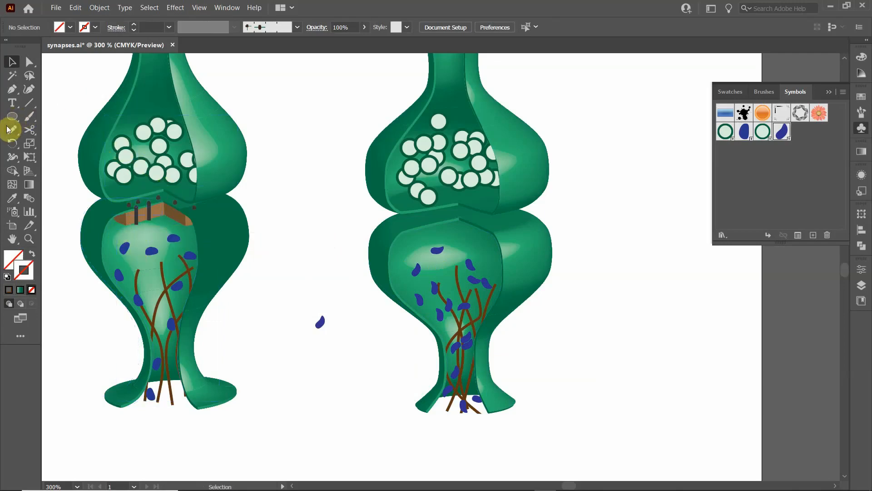
- Draw a thin horizontal rectangle across the top of the right synapse's lower bulb and fill it with light brown
{"action": "left_click_drag", "start_coordinate": [12, 117], "coordinate": [28, 120]}
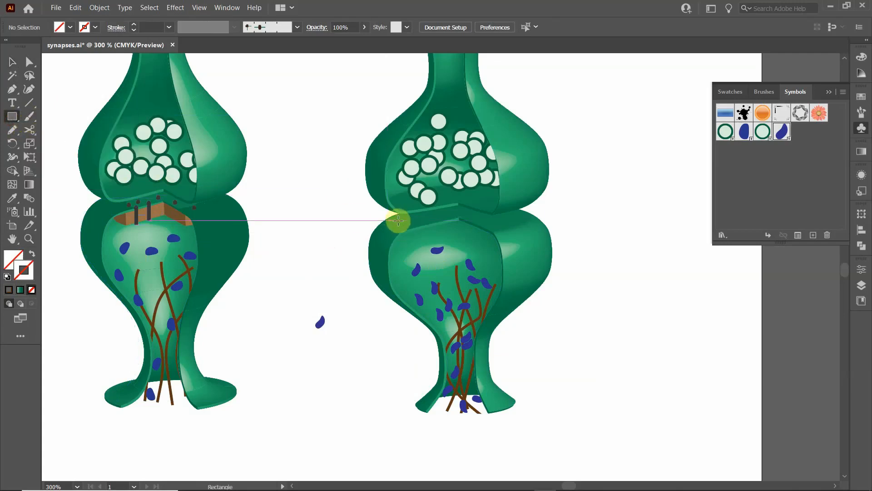
{"action": "mouse_move", "coordinate": [398, 220]}
{"action": "left_mouse_down"}
{"action": "mouse_move", "coordinate": [441, 239]}
{"action": "mouse_move", "coordinate": [457, 235]}
{"action": "mouse_move", "coordinate": [387, 230]}
{"action": "mouse_move", "coordinate": [436, 241]}
{"action": "mouse_move", "coordinate": [461, 234]}
{"action": "left_mouse_up"}
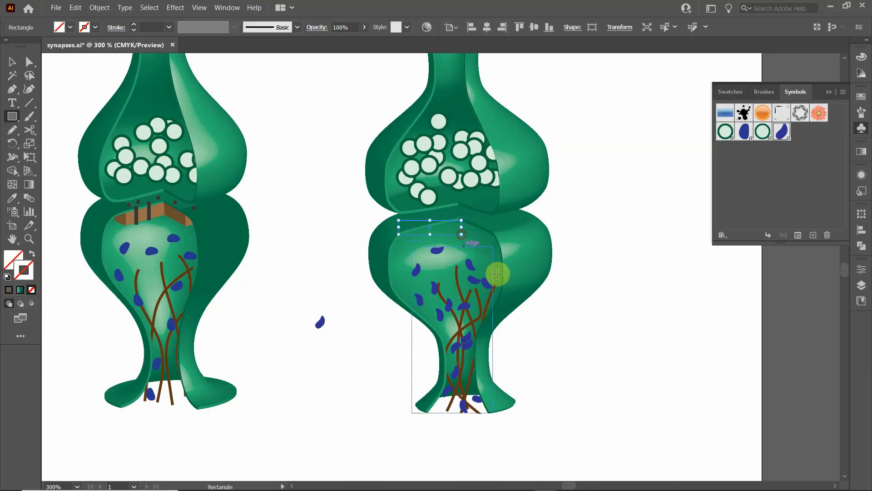
{"action": "left_click", "coordinate": [70, 27]}
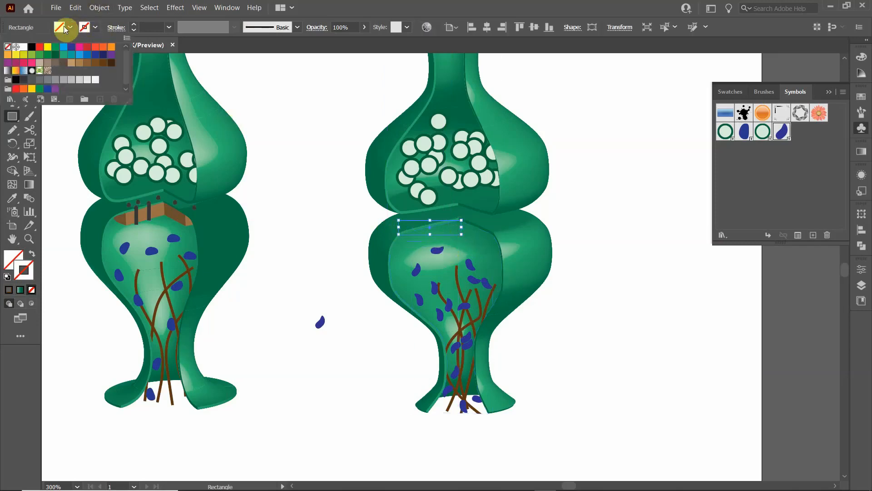
{"action": "left_click", "coordinate": [88, 63]}
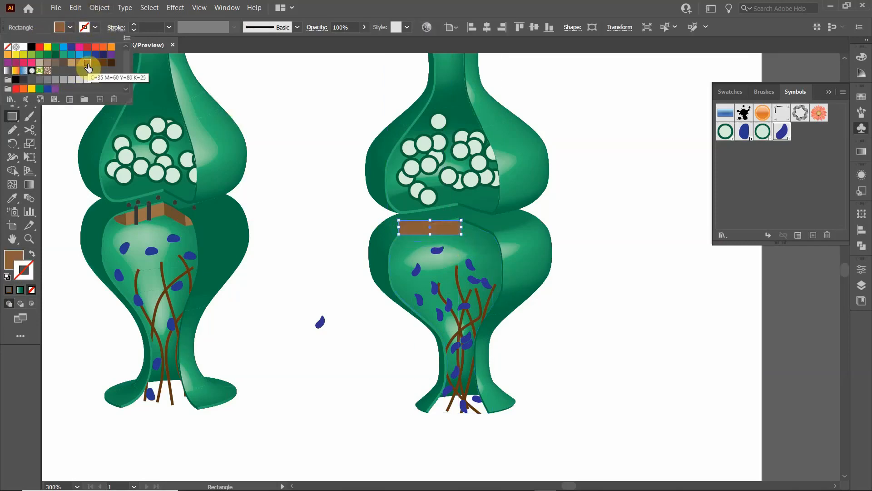
{"action": "left_click", "coordinate": [80, 63]}
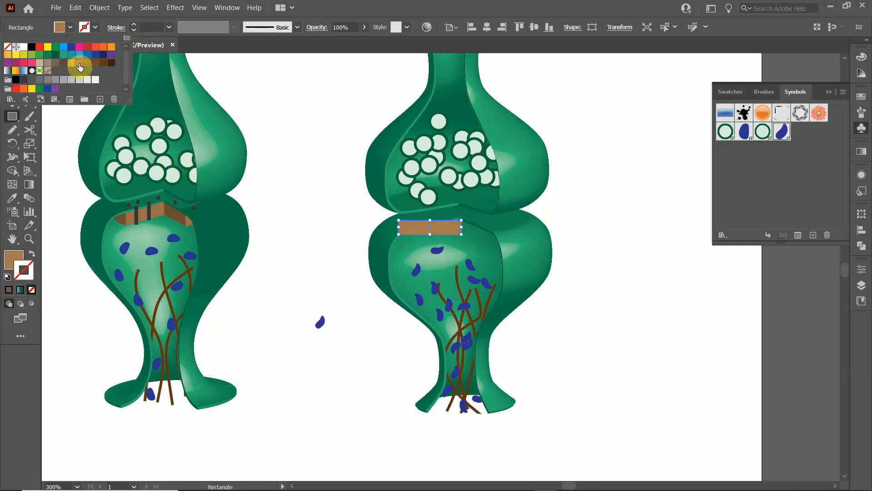
{"action": "left_click", "coordinate": [124, 17]}
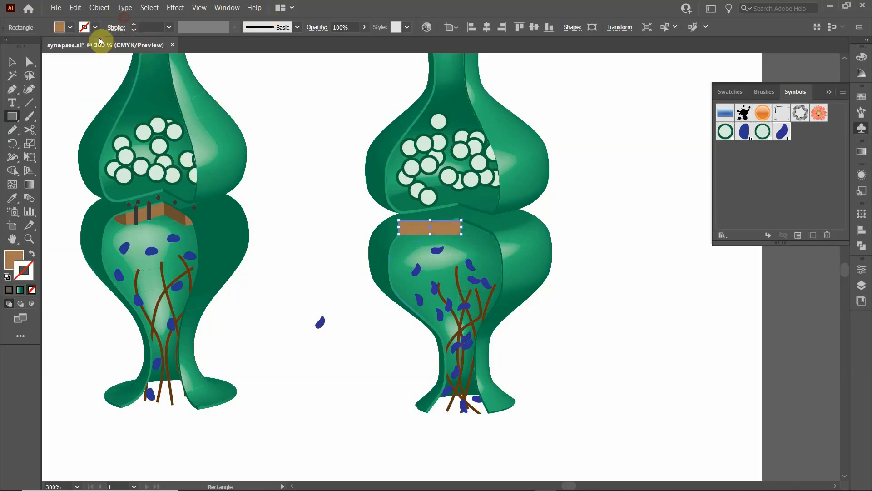
- Cut the brown rectangle and paste it into the clip group of the right synapse's lower bulb, placing it near the bulb's top
{"action": "left_click", "coordinate": [16, 68]}
{"action": "left_click", "coordinate": [325, 228]}
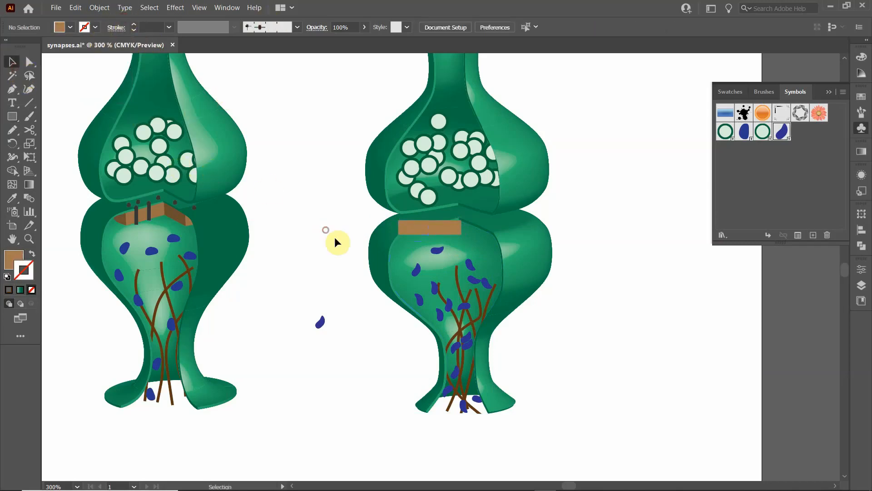
{"action": "left_click", "coordinate": [430, 227]}
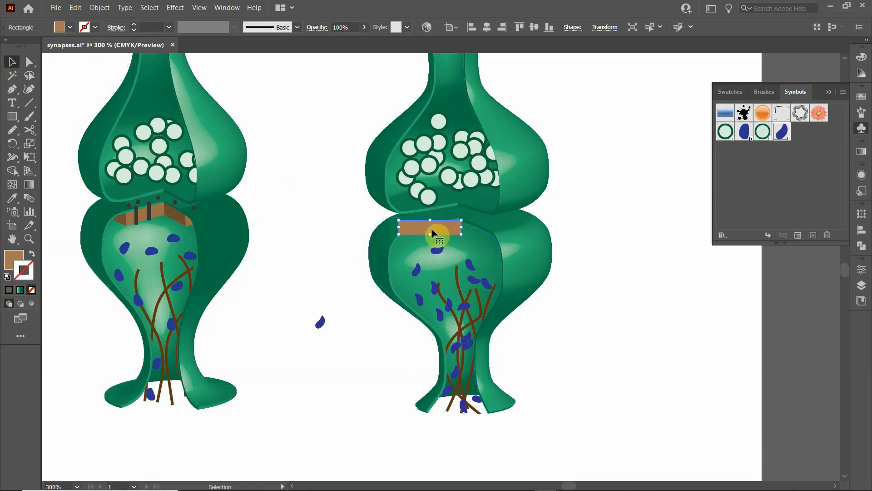
{"action": "left_click_drag", "start_coordinate": [432, 228], "coordinate": [329, 246]}
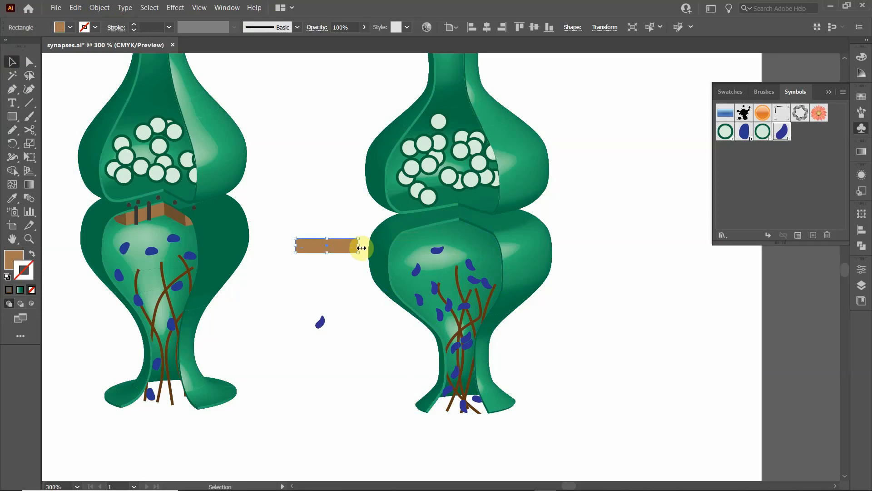
{"action": "key", "text": "Delete"}
{"action": "left_click", "coordinate": [438, 257]}
{"action": "double_click", "coordinate": [438, 249]}
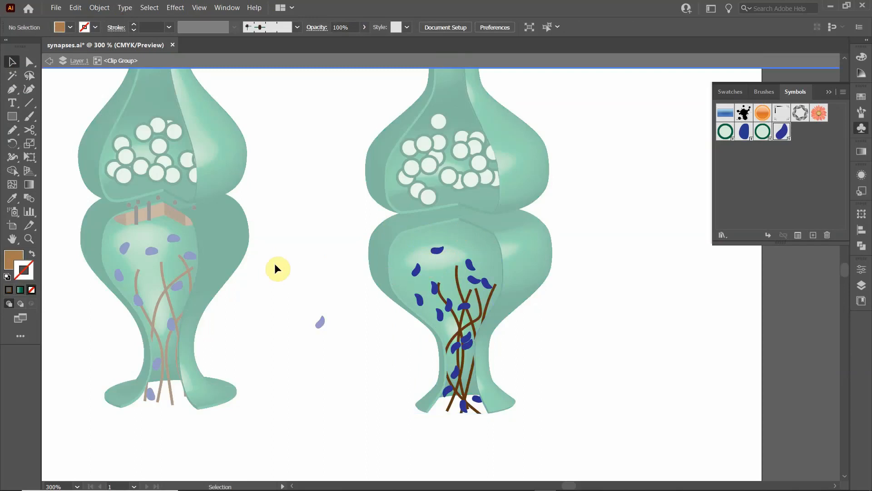
{"action": "key", "text": "ctrl+v"}
{"action": "left_click_drag", "start_coordinate": [445, 266], "coordinate": [435, 233]}
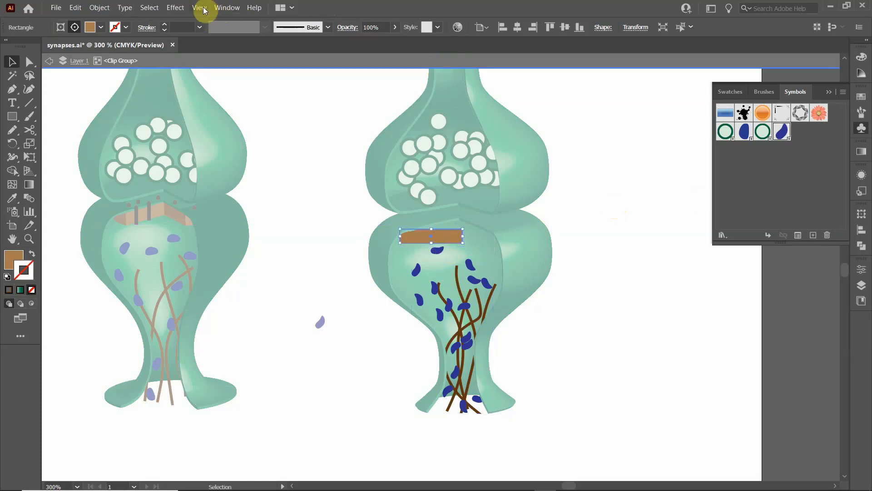
{"action": "left_click", "coordinate": [177, 9]}
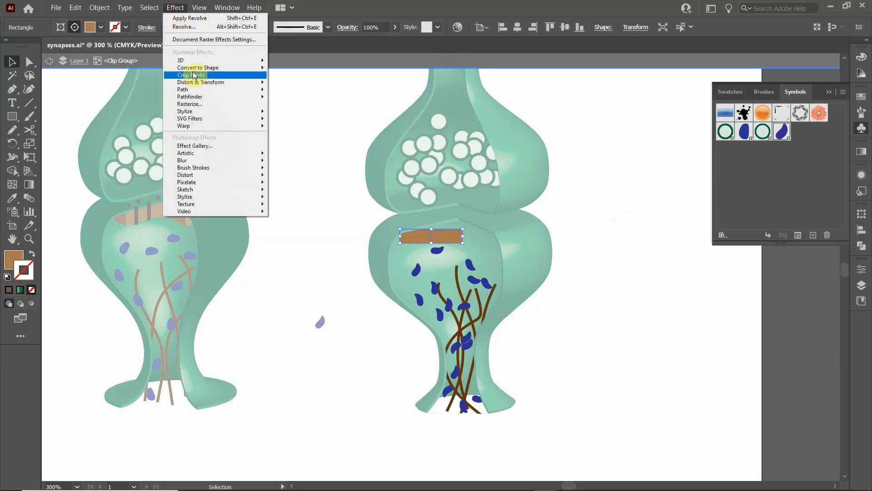
{"action": "mouse_move", "coordinate": [204, 60]}
{"action": "left_click", "coordinate": [297, 80]}
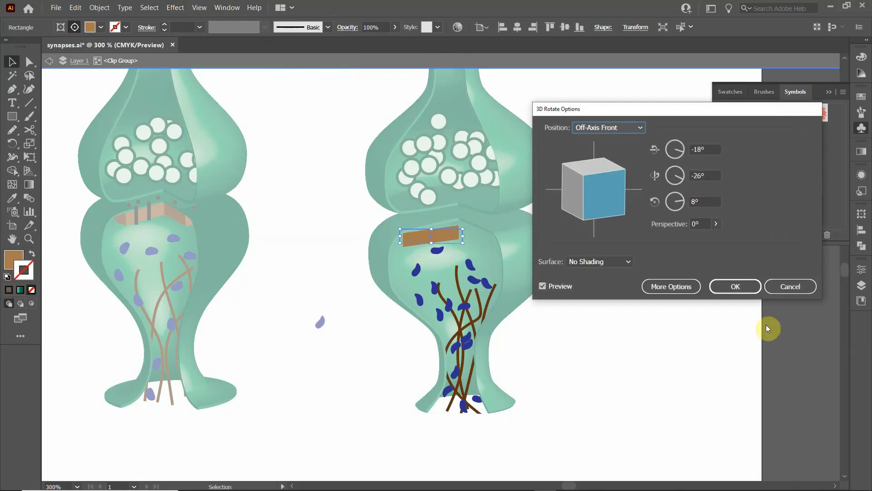
{"action": "left_click", "coordinate": [783, 288]}
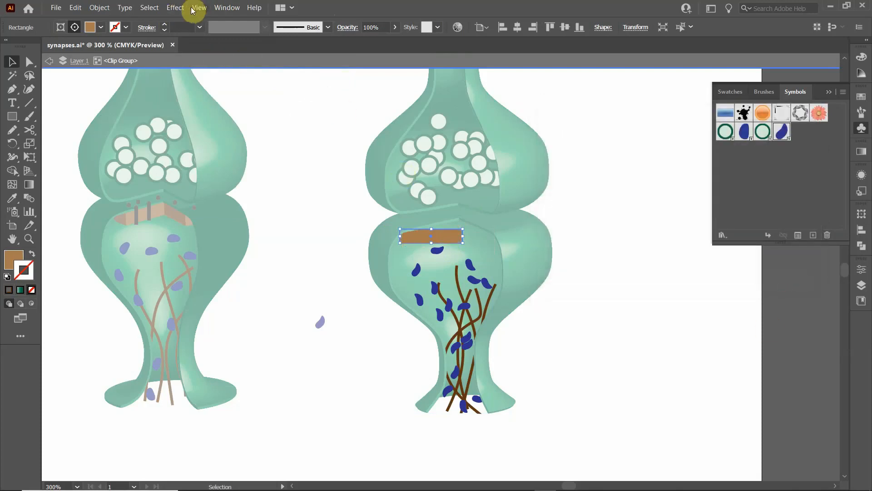
- Start a 3D Revolve effect on the brown rectangle with a revolve angle of 280°
{"action": "left_click", "coordinate": [176, 7]}
{"action": "mouse_move", "coordinate": [190, 61]}
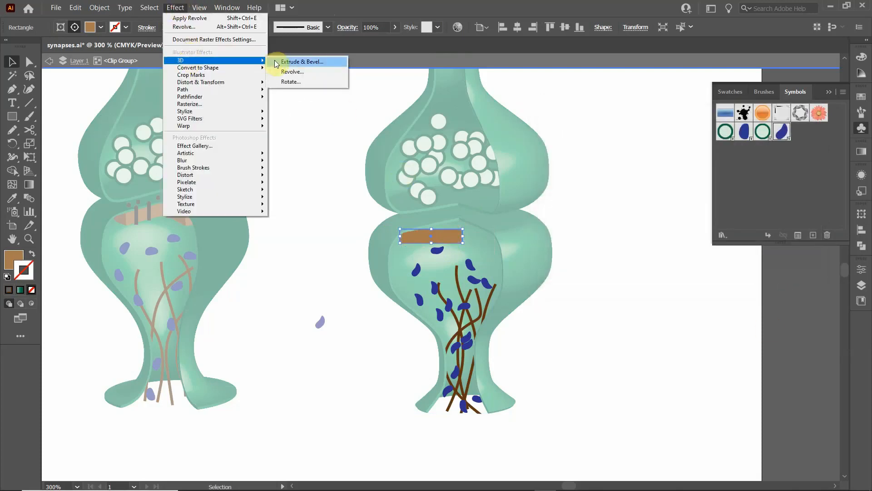
{"action": "left_click", "coordinate": [287, 73]}
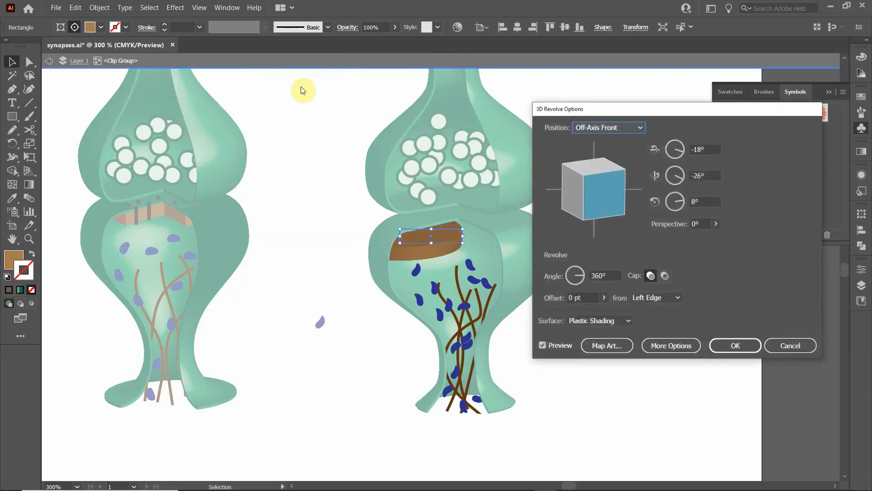
{"action": "left_click", "coordinate": [612, 276]}
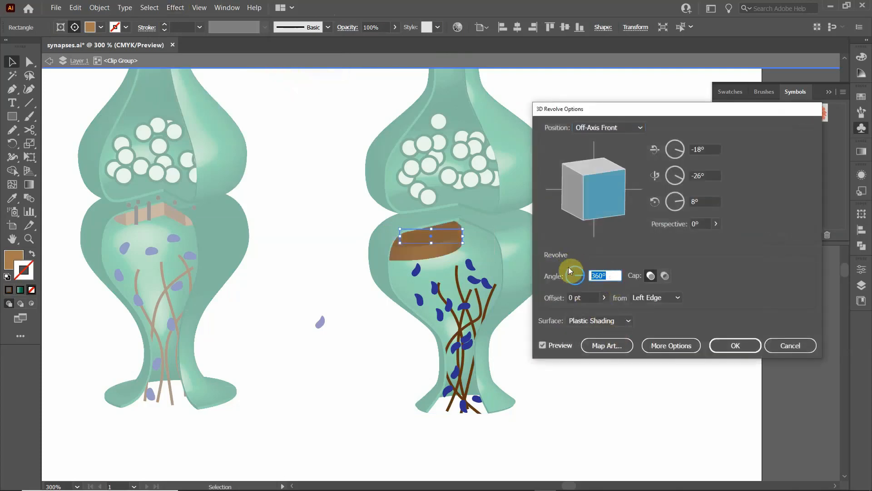
{"action": "type", "text": "280"}
- Set the revolve's rotation to -60° around the Y axis and 150° around the Z axis, and apply the effect
{"action": "left_click", "coordinate": [706, 202]}
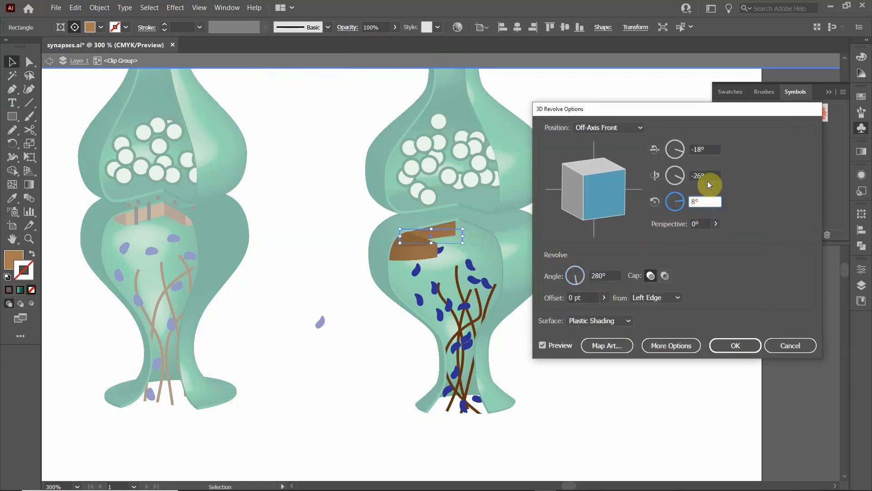
{"action": "left_click", "coordinate": [702, 177]}
{"action": "type", "text": "-"}
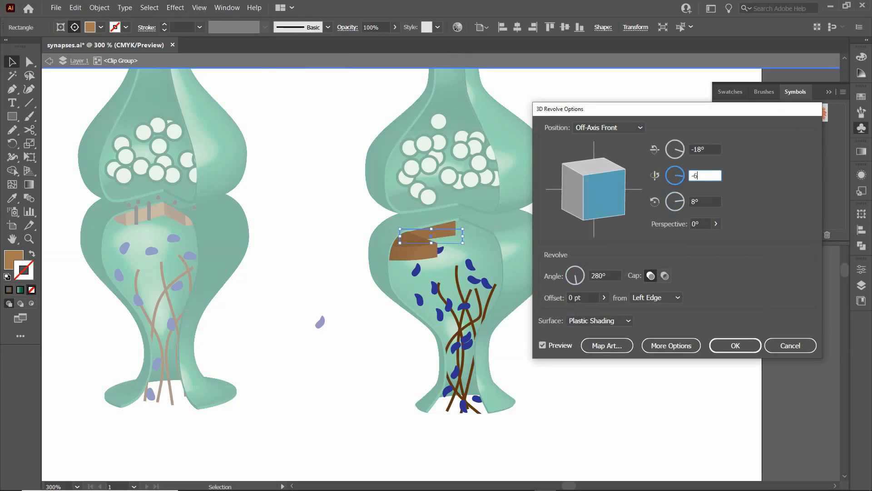
{"action": "type", "text": "60"}
{"action": "left_click", "coordinate": [710, 202]}
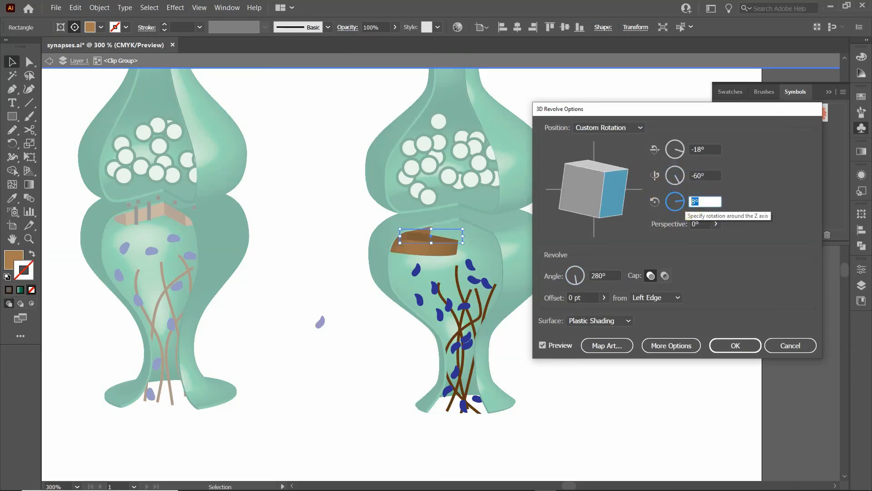
{"action": "type", "text": "18"}
{"action": "left_click", "coordinate": [717, 149]}
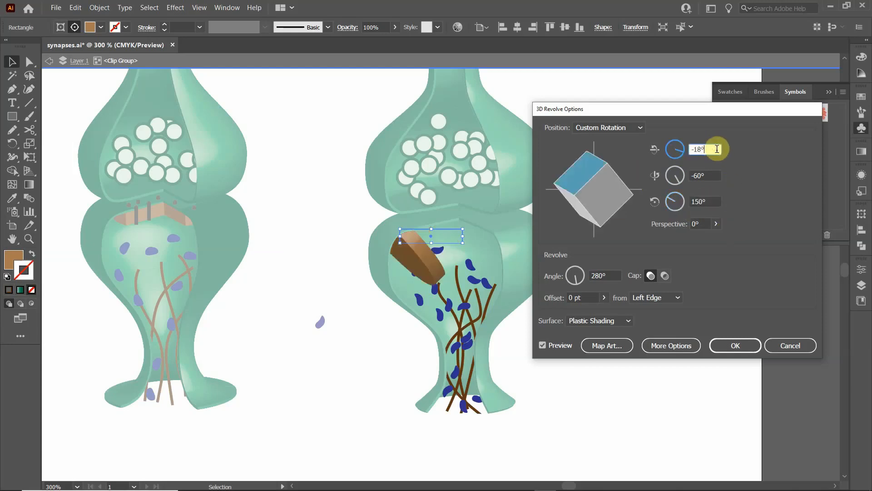
{"action": "left_click_drag", "start_coordinate": [716, 148], "coordinate": [684, 150]}
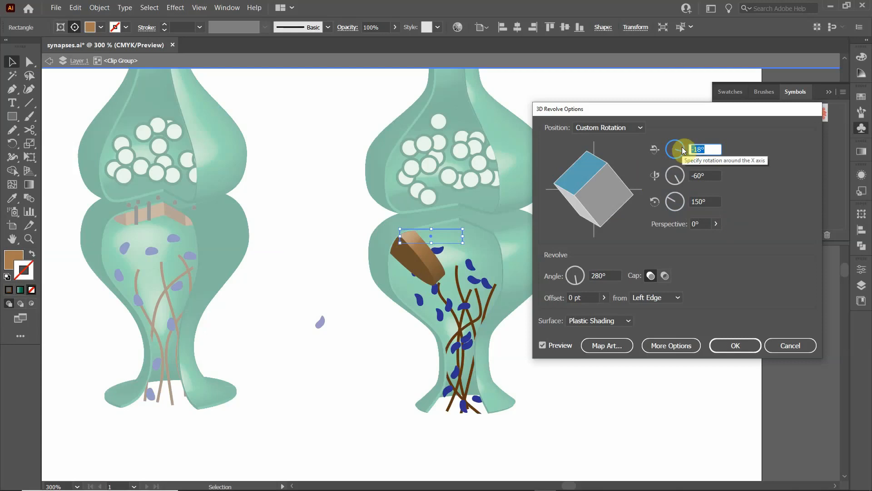
{"action": "left_click", "coordinate": [734, 344]}
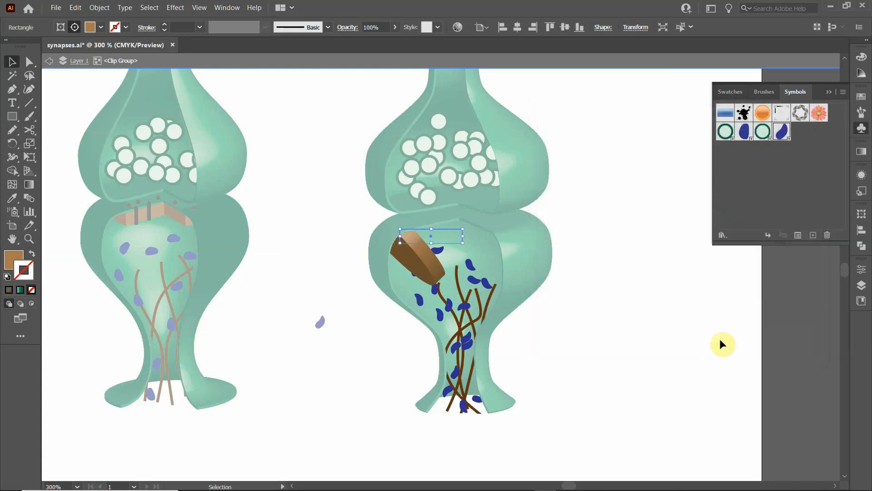
- Check the 3D Revolve rotation settings used for the right synapse's upper bulb and leave them as they are
{"action": "left_click", "coordinate": [532, 182]}
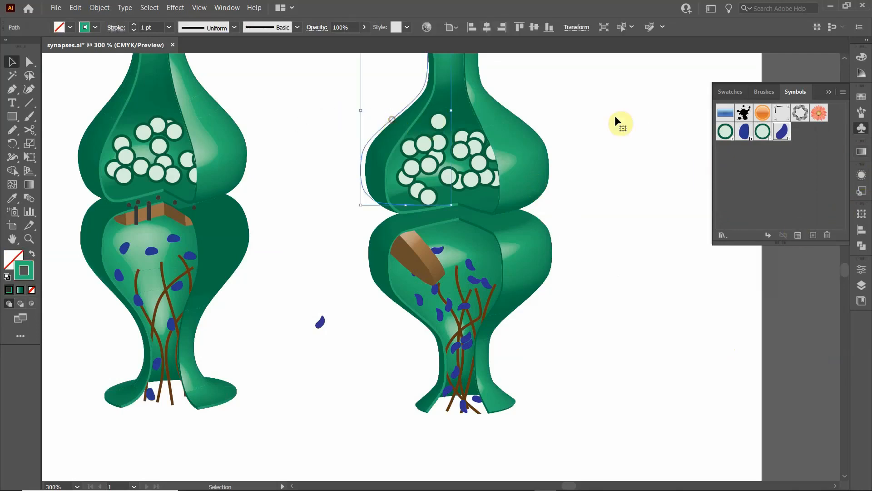
{"action": "left_click", "coordinate": [863, 178]}
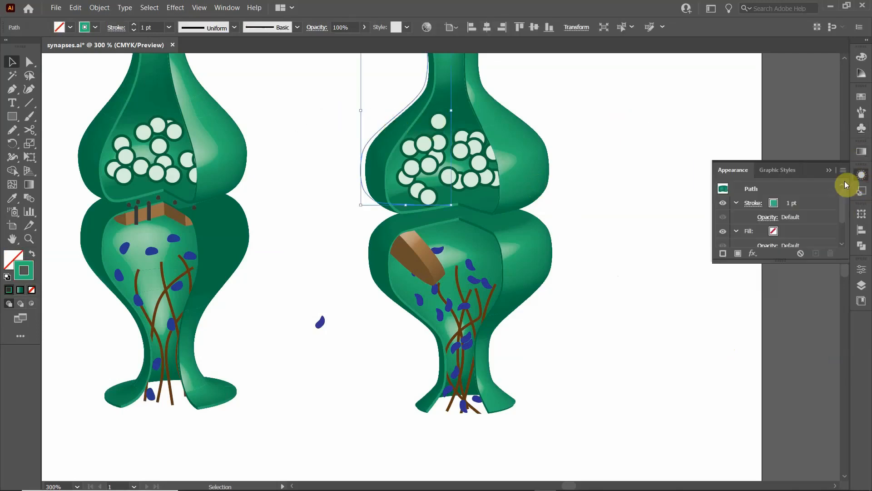
{"action": "scroll", "coordinate": [772, 218], "scroll_direction": "down", "scroll_amount": 2}
{"action": "left_click", "coordinate": [761, 226]}
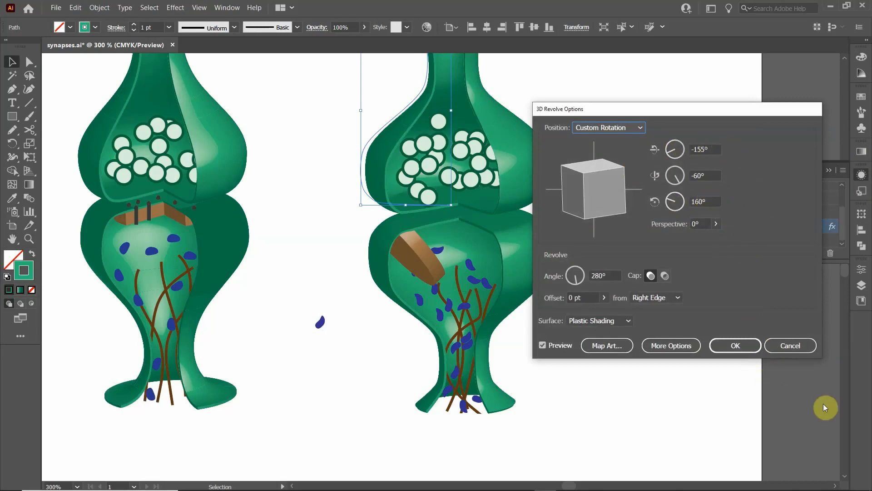
{"action": "left_click", "coordinate": [785, 347]}
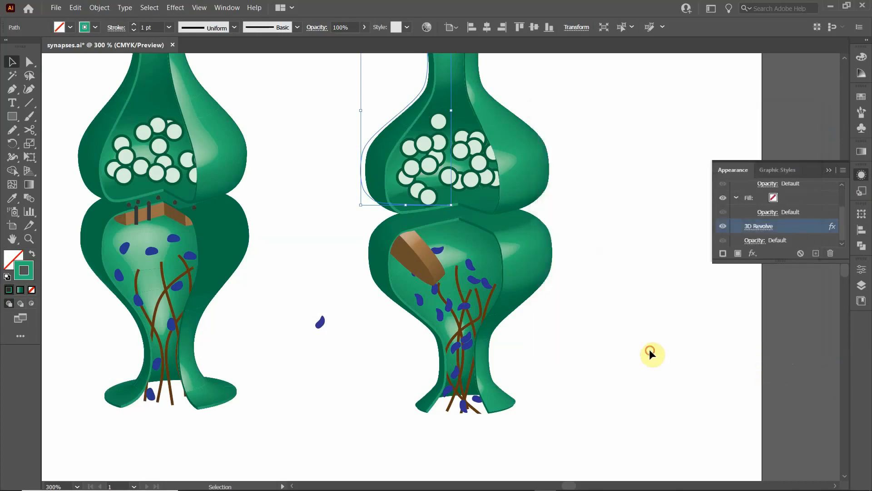
{"action": "left_click", "coordinate": [650, 349]}
- Reopen the 3D Revolve effect of the brown shape inside the clip group and set its X-axis rotation to -155°
{"action": "double_click", "coordinate": [414, 245]}
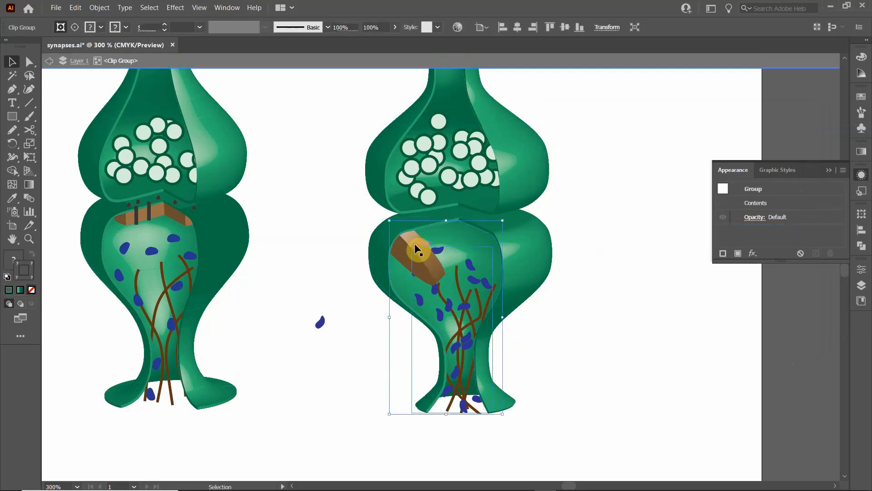
{"action": "left_click", "coordinate": [415, 244]}
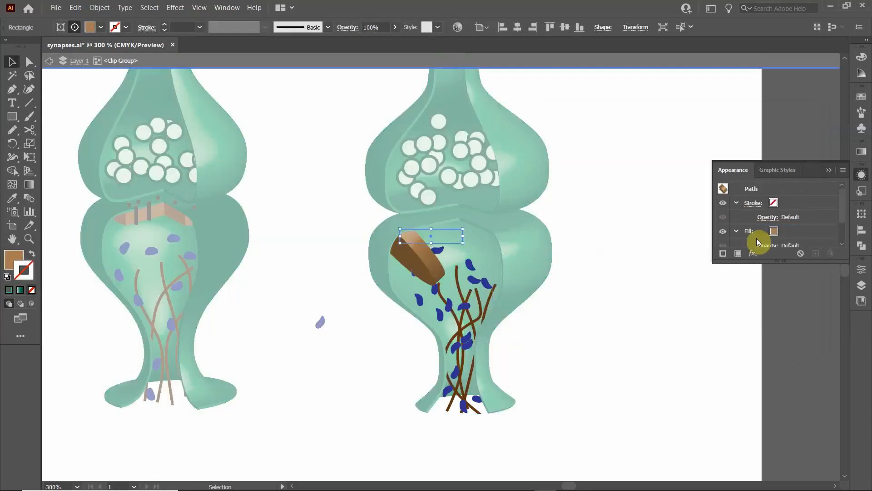
{"action": "scroll", "coordinate": [773, 227], "scroll_direction": "down", "scroll_amount": 2}
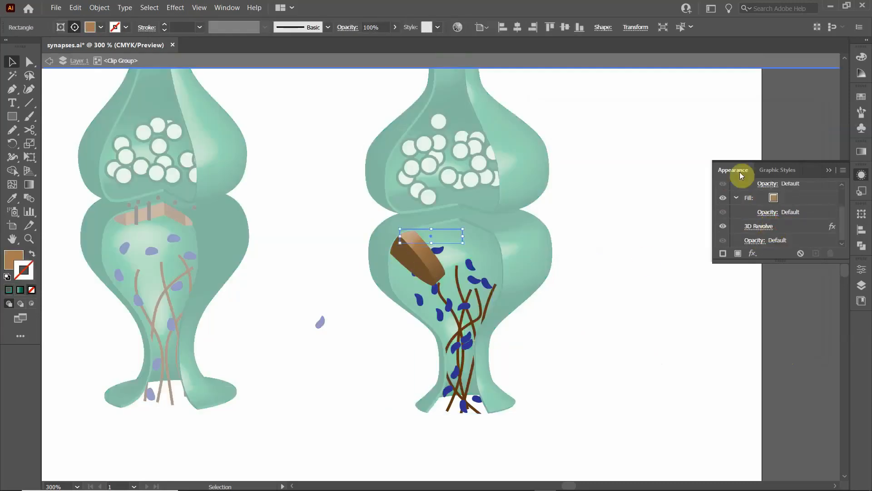
{"action": "left_click", "coordinate": [759, 226]}
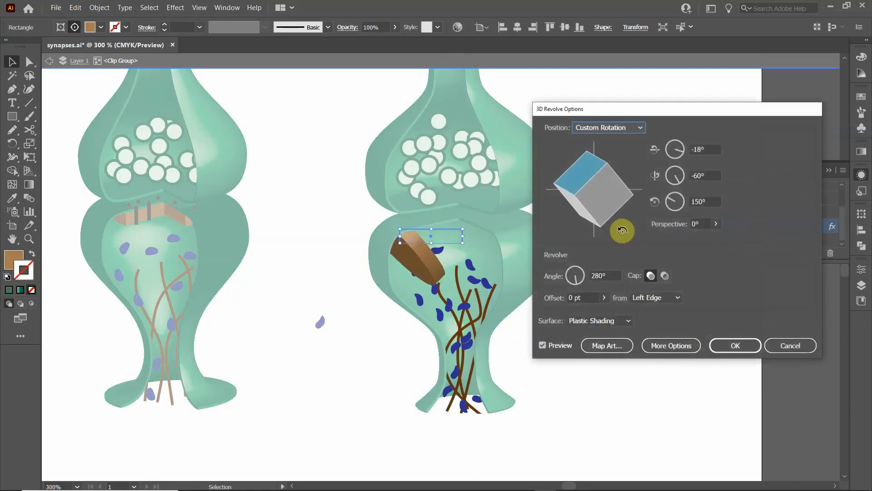
{"action": "left_click", "coordinate": [706, 149]}
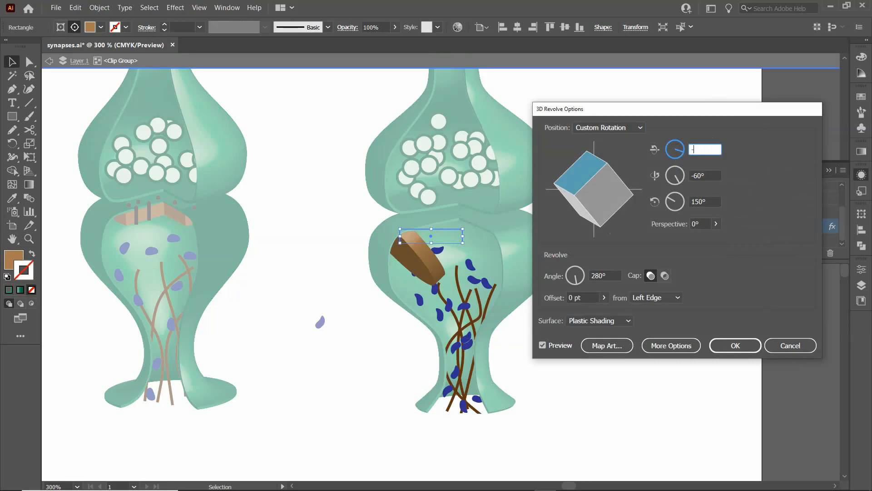
{"action": "type", "text": "-155"}
- Set the brown shape's rotation around the Z axis to 160°
{"action": "left_click", "coordinate": [716, 175]}
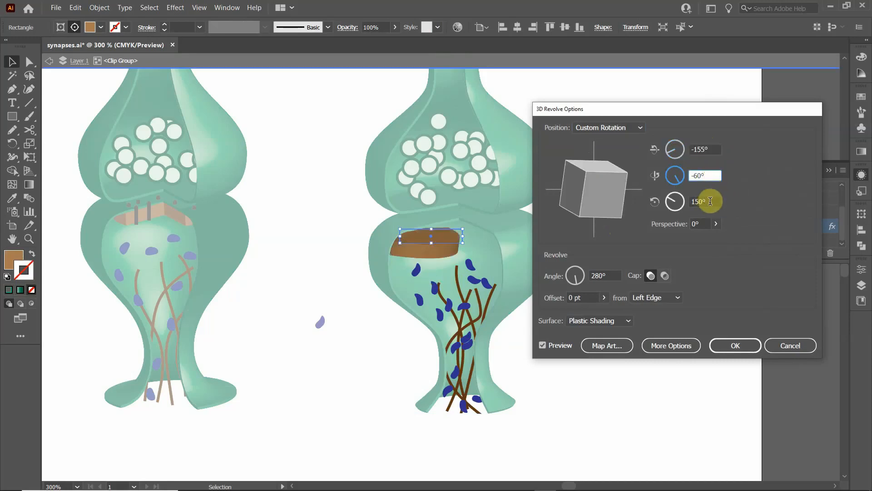
{"action": "left_click", "coordinate": [691, 203]}
{"action": "type", "text": "16"}
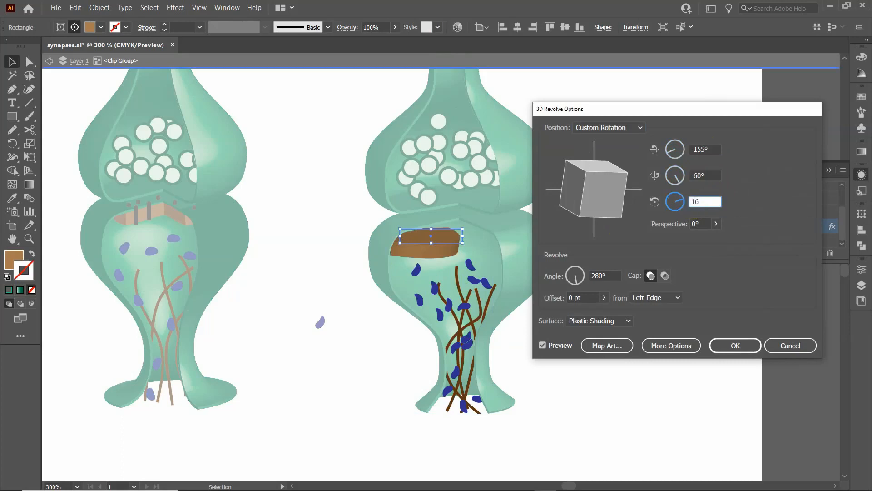
{"action": "type", "text": "0"}
{"action": "left_click", "coordinate": [712, 175]}
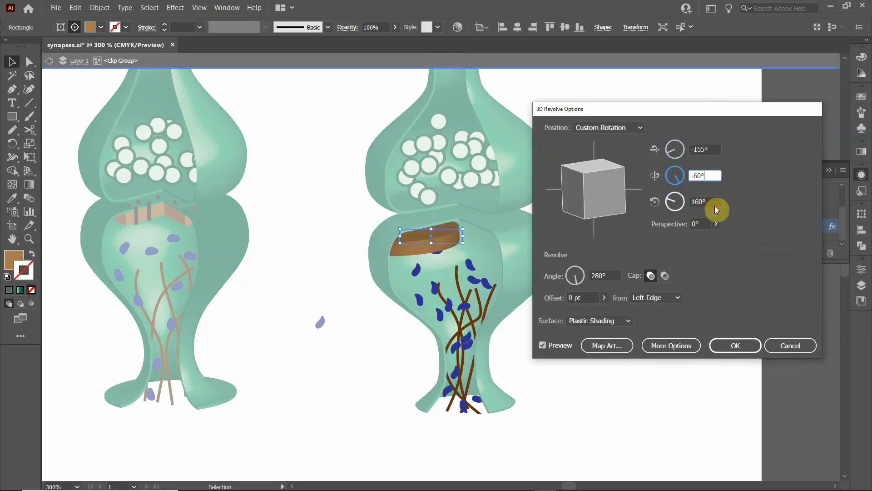
- Try Z-axis rotations of 180° and 150° on the brown shape's revolve, apply 150°, and exit the clip group's isolation mode
{"action": "left_click", "coordinate": [714, 203]}
{"action": "type", "text": "180"}
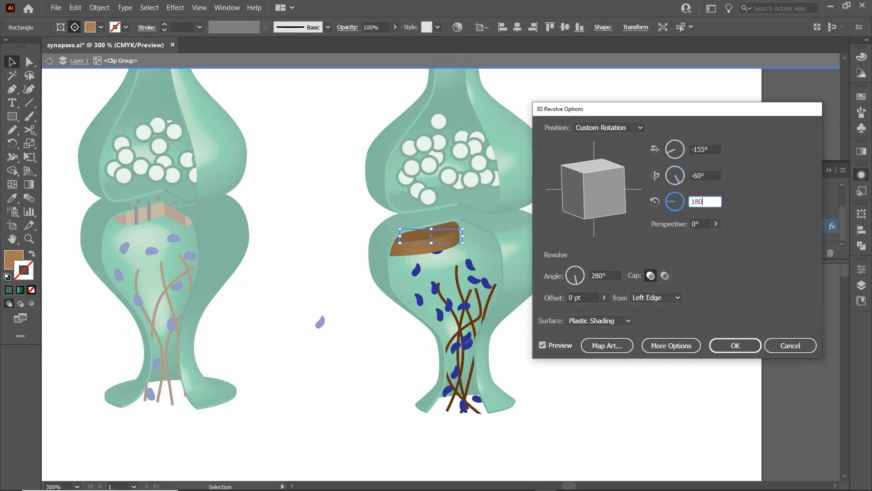
{"action": "left_click", "coordinate": [715, 174]}
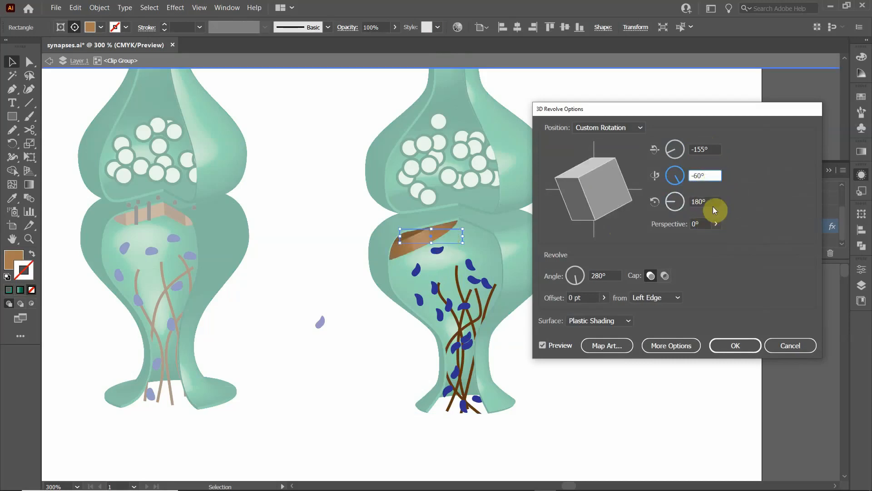
{"action": "left_click", "coordinate": [712, 204]}
{"action": "type", "text": "150"}
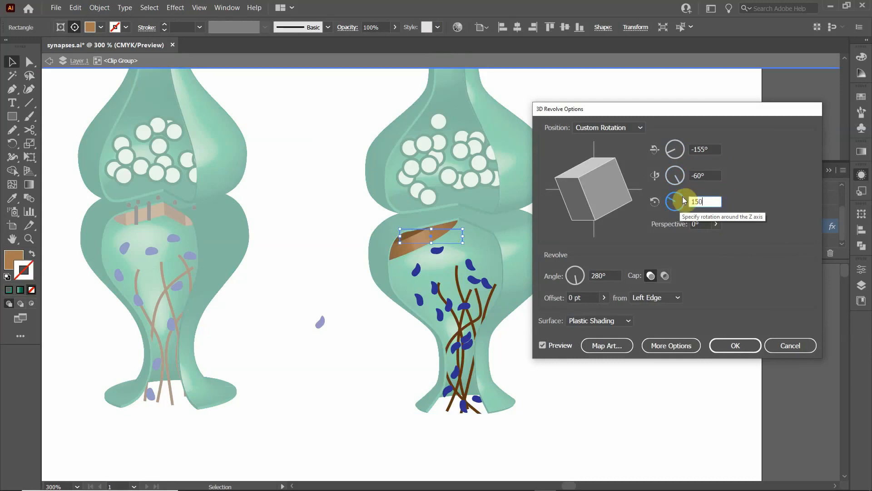
{"action": "left_click", "coordinate": [713, 175]}
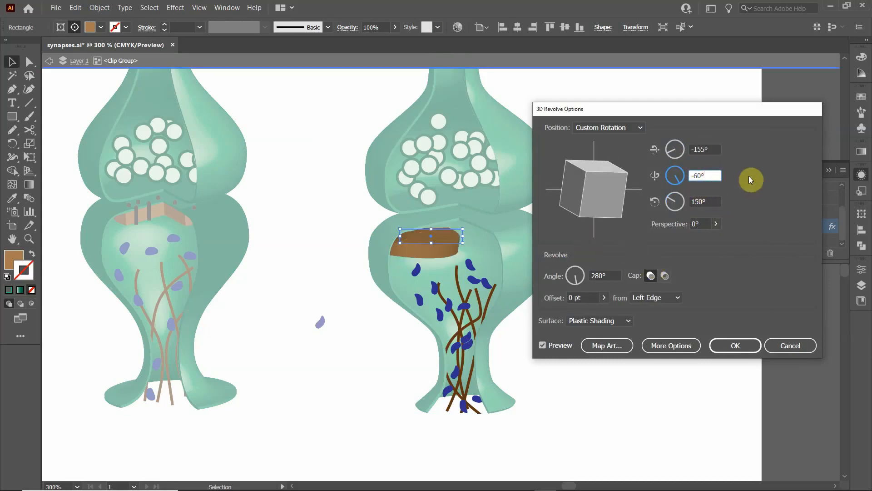
{"action": "left_click", "coordinate": [740, 350]}
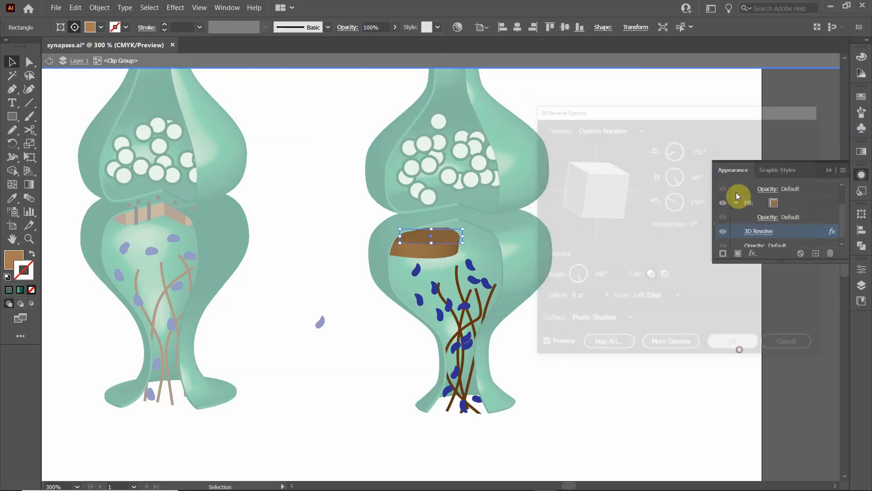
{"action": "left_click", "coordinate": [610, 188]}
{"action": "double_click", "coordinate": [595, 181]}
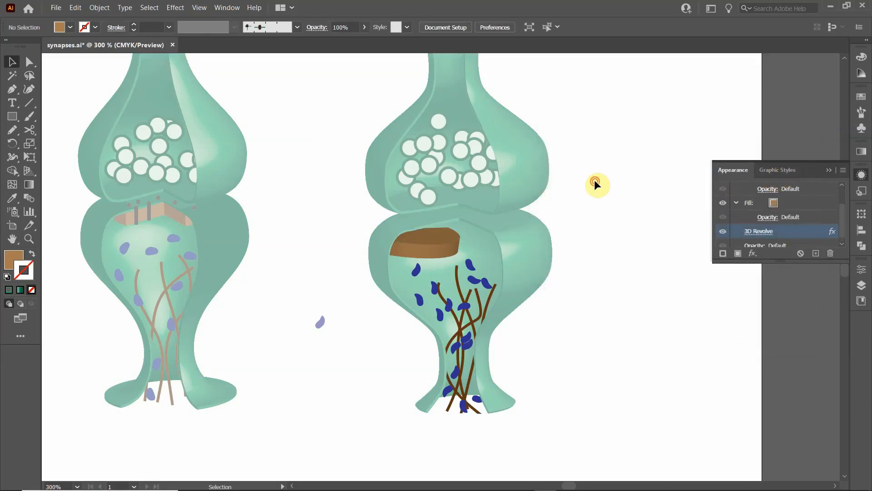
- Examine the 3D Revolve settings of the right synapse's upper bulb, capture them as a Snagit screenshot, and leave the settings unchanged
{"action": "left_click", "coordinate": [522, 178]}
{"action": "left_click", "coordinate": [389, 142]}
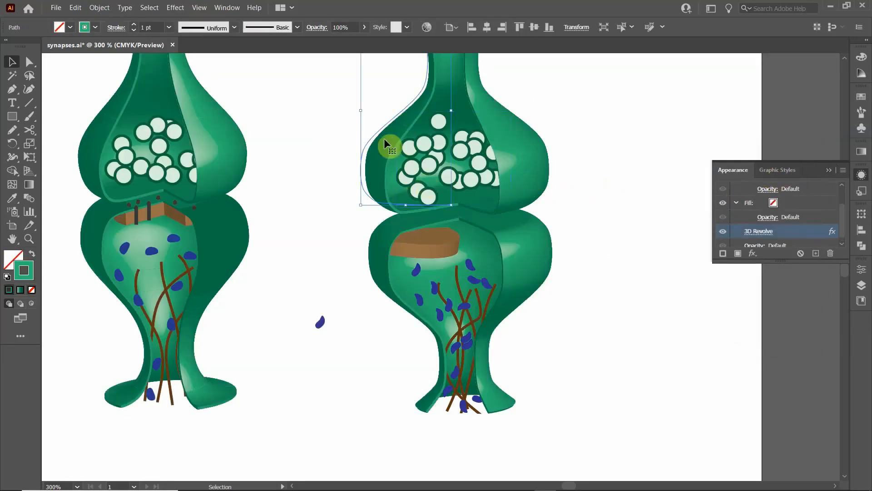
{"action": "left_click", "coordinate": [764, 232]}
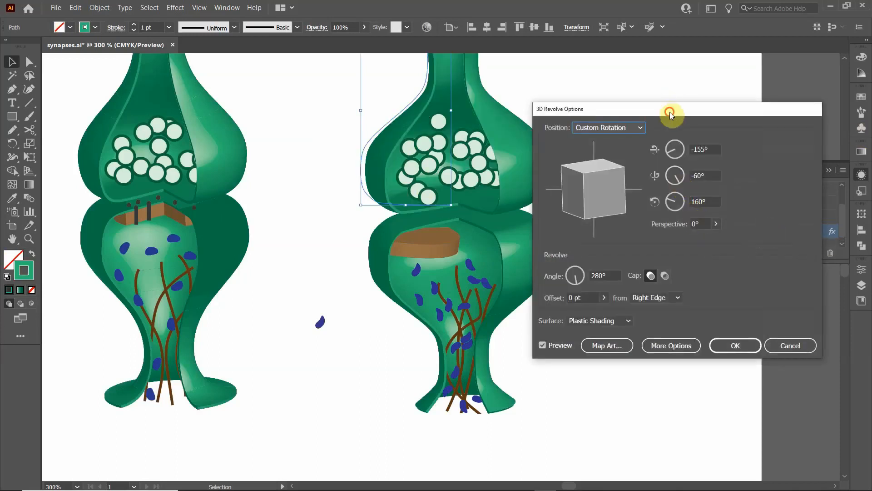
{"action": "left_click_drag", "start_coordinate": [669, 111], "coordinate": [634, 110]}
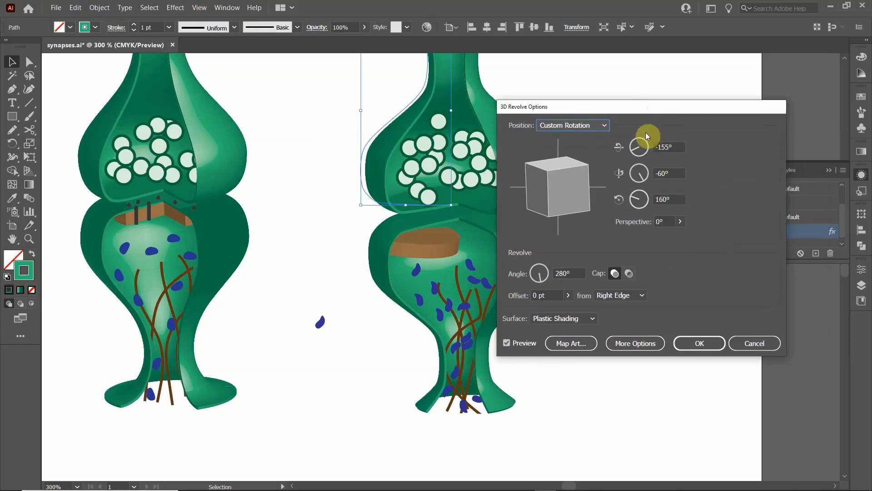
{"action": "key", "text": "Print"}
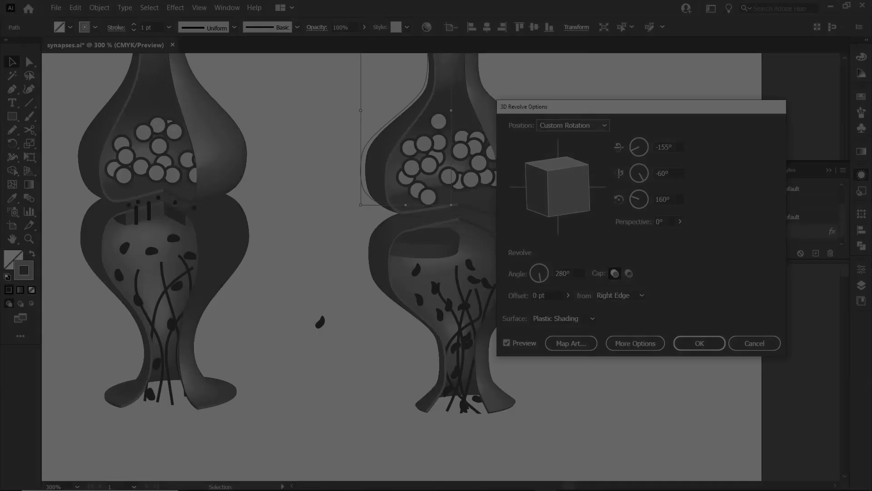
{"action": "left_click", "coordinate": [589, 211]}
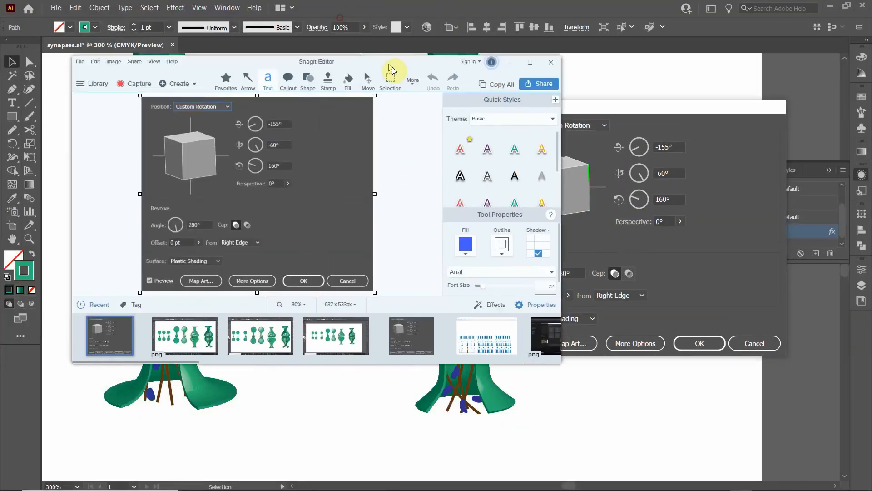
{"action": "left_click_drag", "start_coordinate": [391, 69], "coordinate": [871, 142]}
{"action": "left_click", "coordinate": [707, 111]}
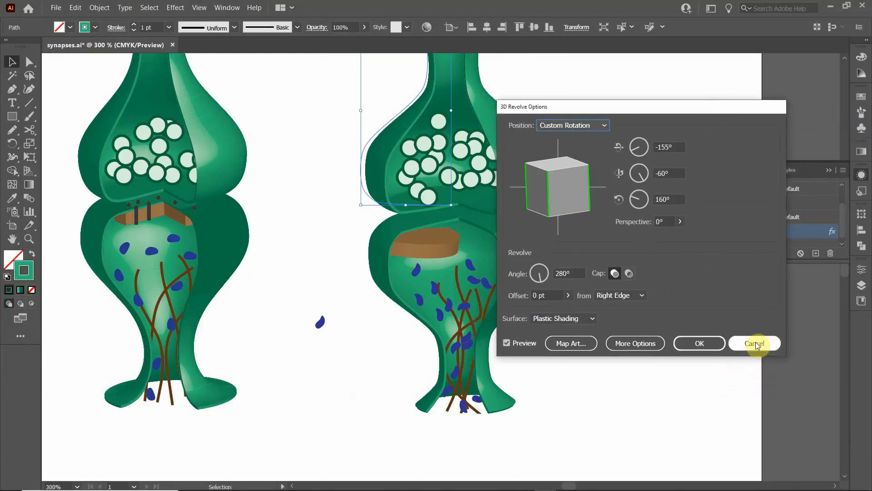
{"action": "left_click", "coordinate": [754, 343]}
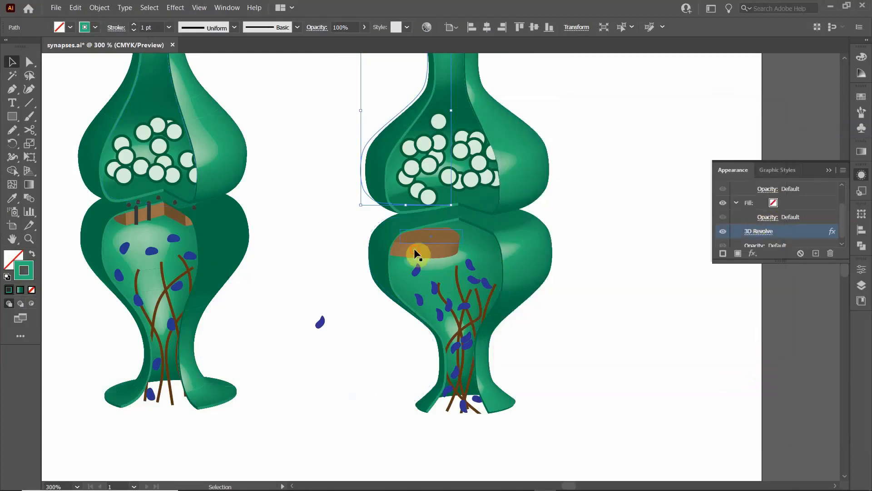
- Reopen the 3D Revolve effect of the brown shape inside the clip group and apply a Z-axis rotation of 160°
{"action": "double_click", "coordinate": [425, 245]}
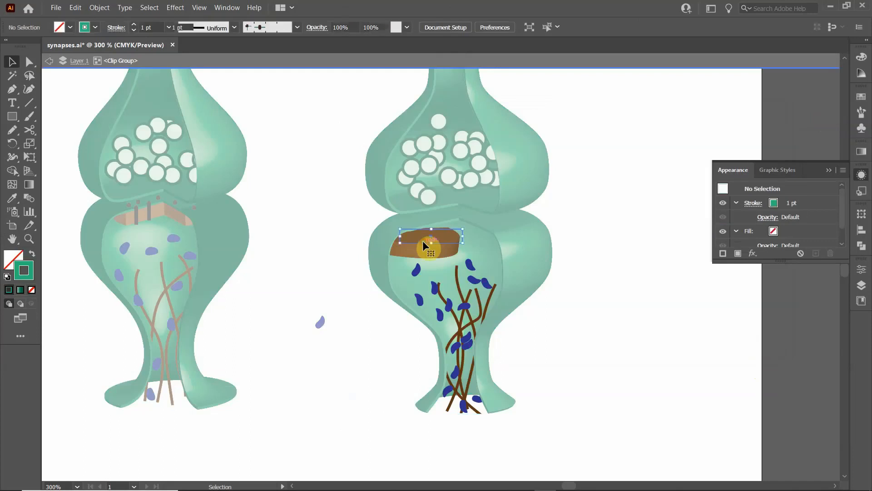
{"action": "left_click", "coordinate": [422, 241]}
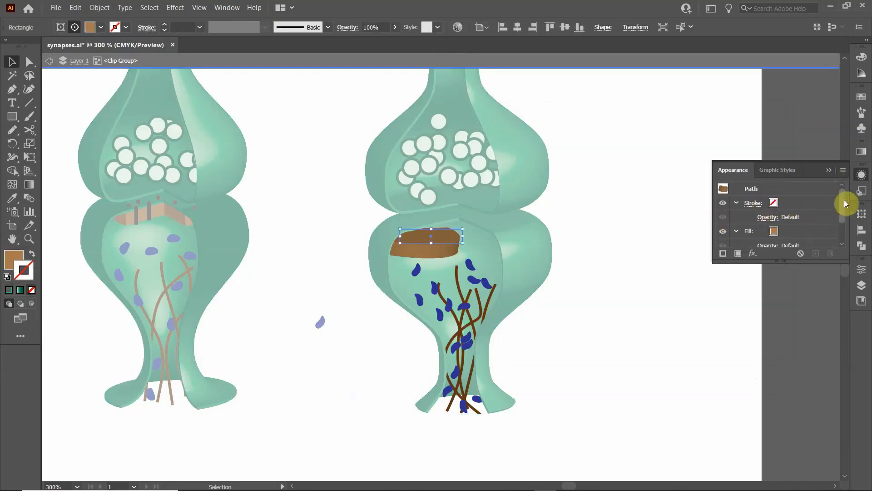
{"action": "scroll", "coordinate": [771, 221], "scroll_direction": "down", "scroll_amount": 2}
{"action": "left_click", "coordinate": [761, 228]}
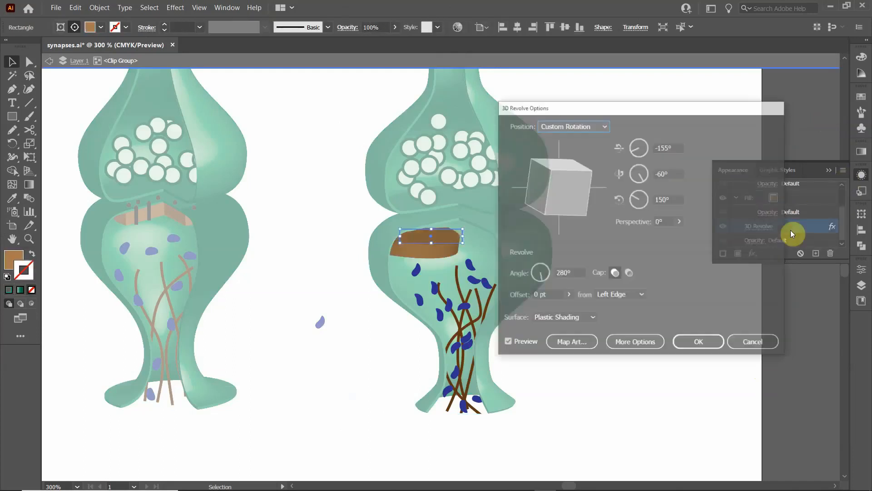
{"action": "left_click", "coordinate": [677, 200]}
{"action": "type", "text": "16"}
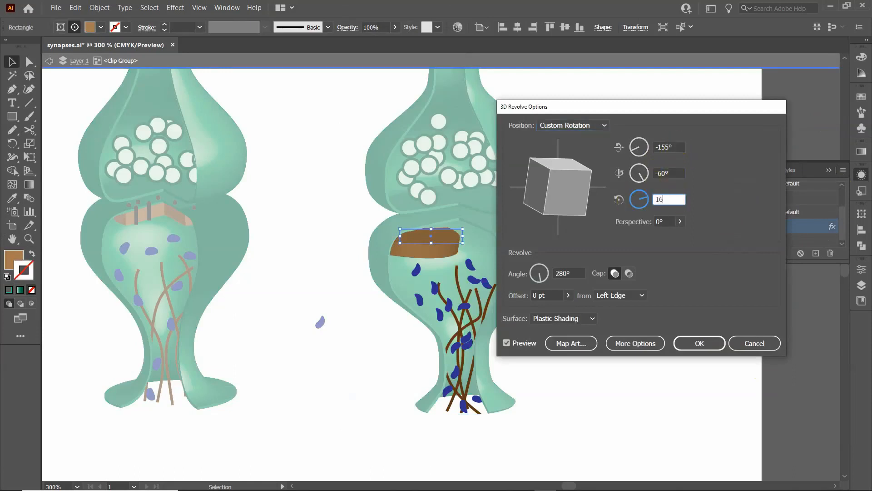
{"action": "left_click", "coordinate": [693, 341]}
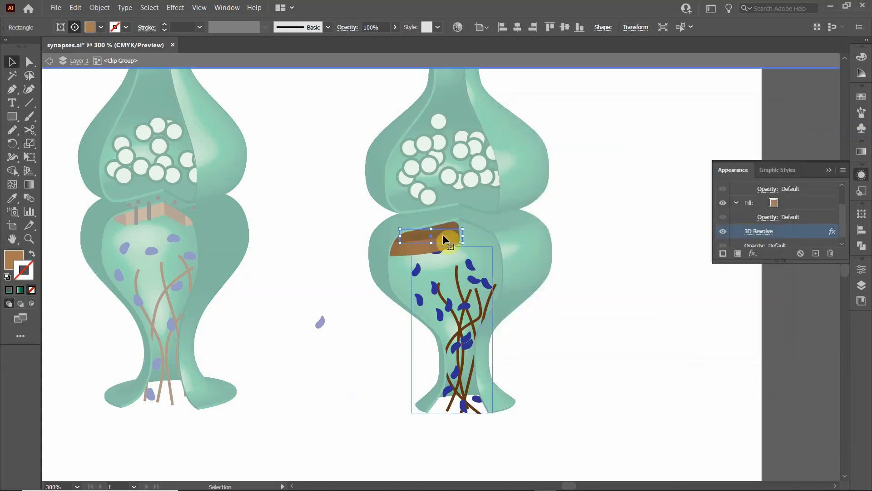
- Shift the brown shape toward the right side of the lower bulb and set its revolve to offset from the Right Edge
{"action": "left_click_drag", "start_coordinate": [425, 237], "coordinate": [476, 245]}
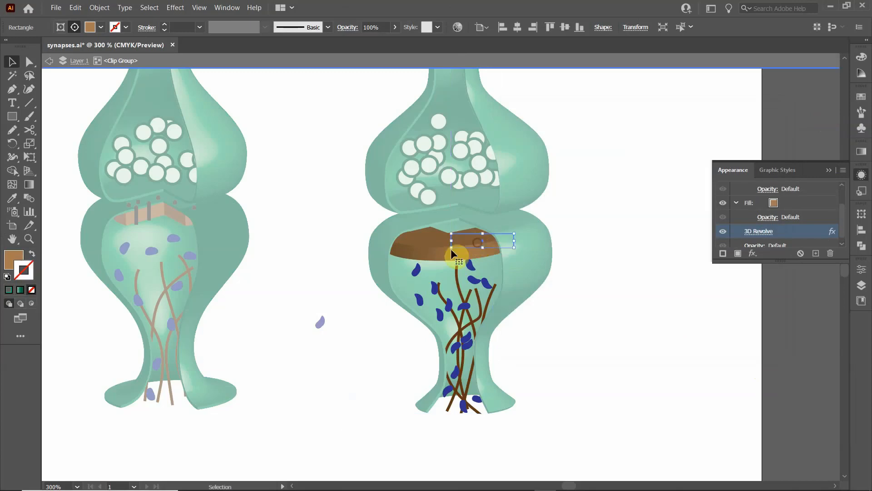
{"action": "left_click", "coordinate": [763, 233]}
{"action": "left_click", "coordinate": [584, 273]}
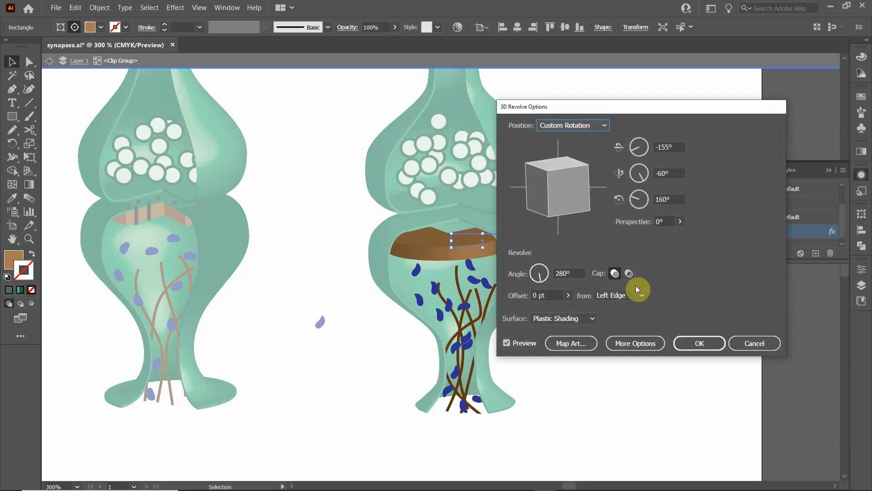
{"action": "left_click", "coordinate": [642, 296]}
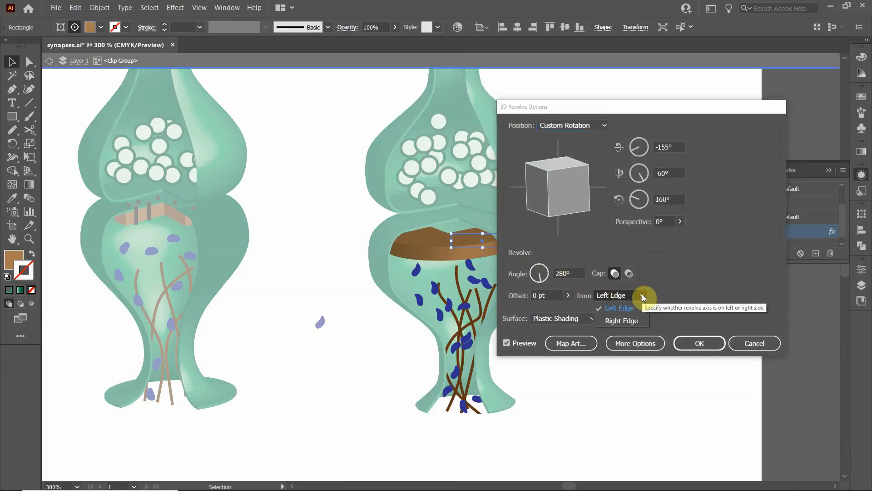
{"action": "left_click", "coordinate": [621, 320]}
{"action": "left_click", "coordinate": [696, 344]}
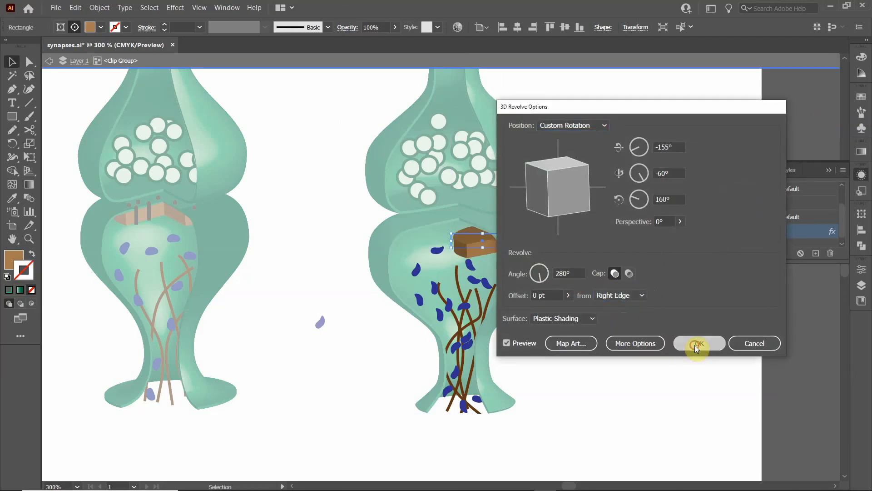
- Move the revolved brown band up and left to sit beneath the lower bulb's cut rim, and exit isolation mode
{"action": "left_click_drag", "start_coordinate": [466, 236], "coordinate": [410, 222]}
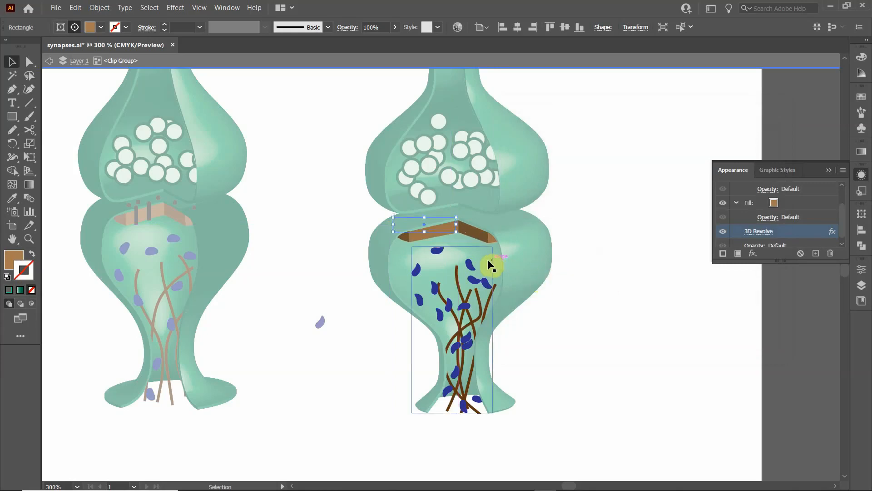
{"action": "left_click", "coordinate": [591, 237]}
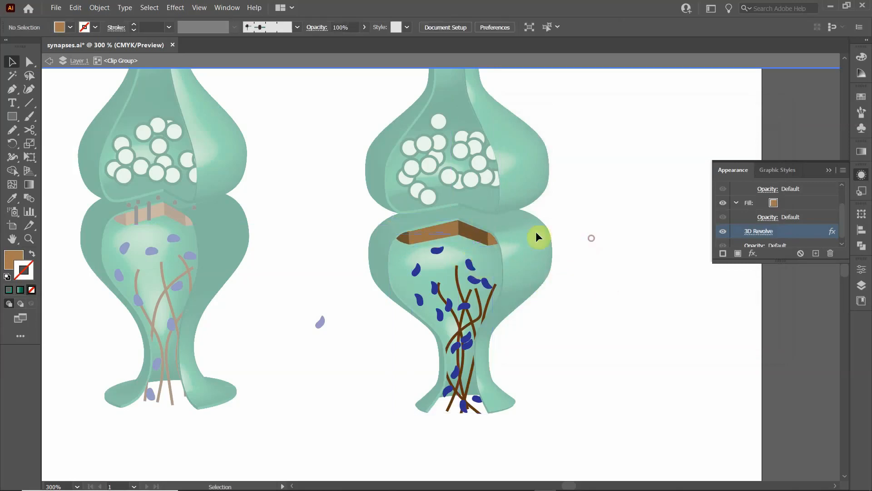
{"action": "double_click", "coordinate": [609, 251]}
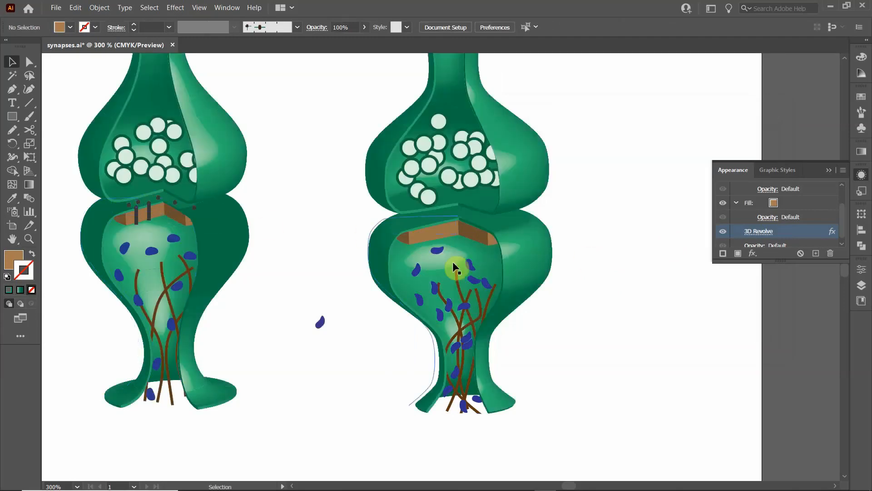
- Draw an ellipse about 2.7 by 3.4 pt just above the brown band's left part and fill it with dark brown
{"action": "scroll", "coordinate": [427, 238], "scroll_direction": "up", "scroll_amount": 4}
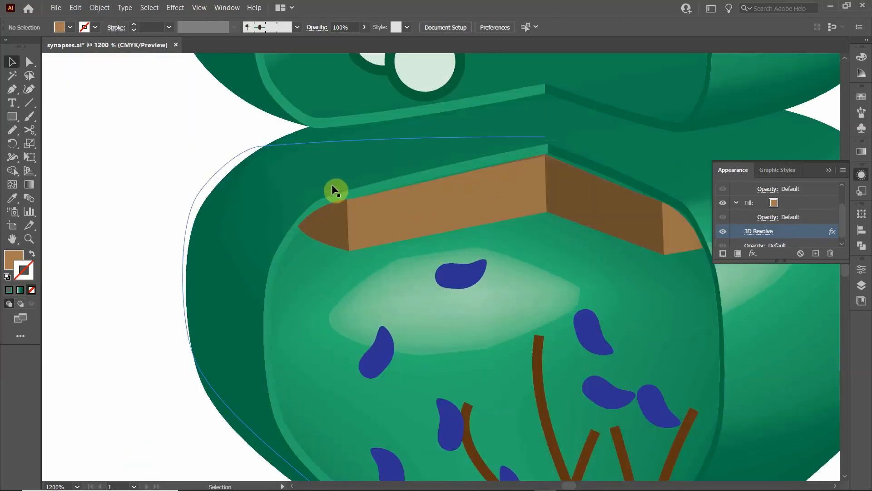
{"action": "left_click_drag", "start_coordinate": [184, 355], "coordinate": [503, 293]}
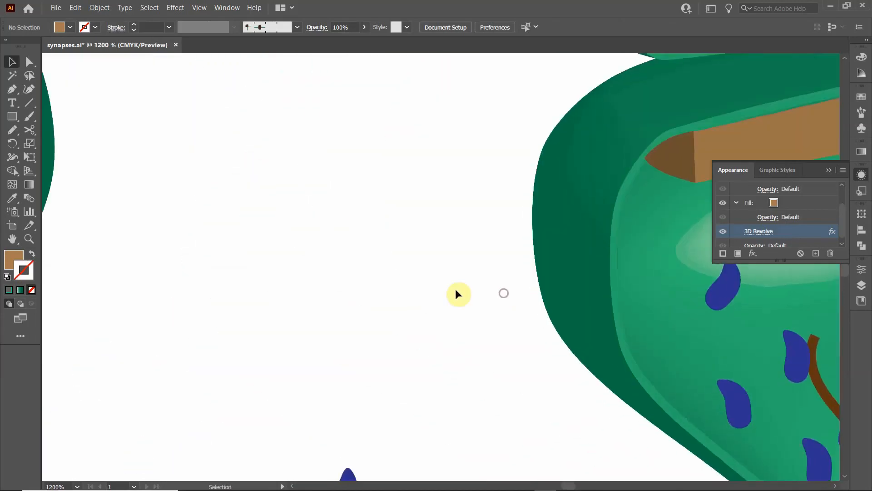
{"action": "left_click_drag", "start_coordinate": [457, 261], "coordinate": [228, 331]}
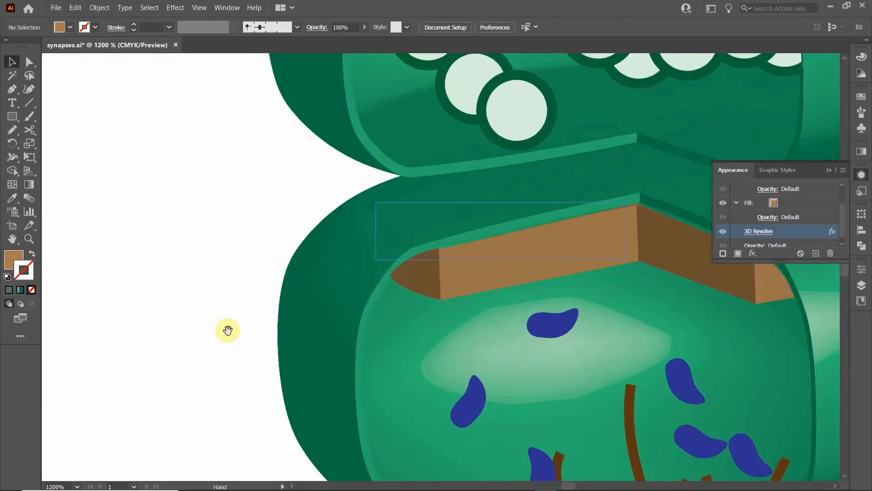
{"action": "left_click", "coordinate": [13, 119]}
{"action": "left_click", "coordinate": [63, 143]}
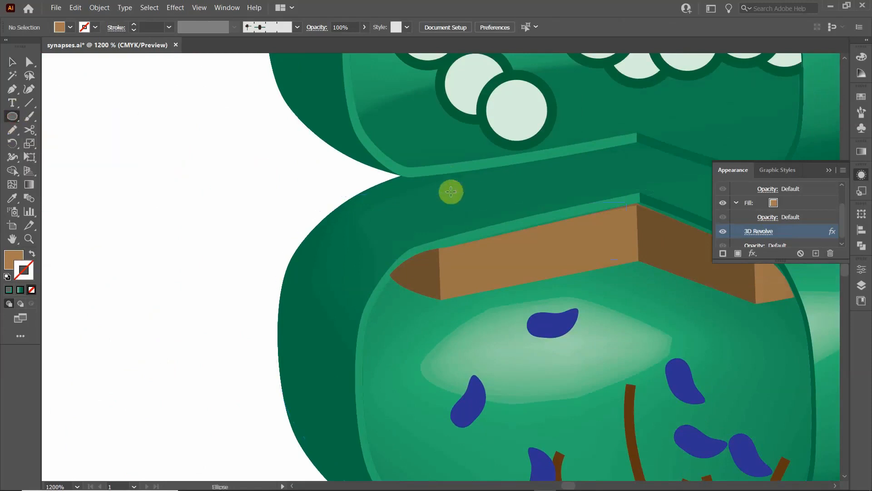
{"action": "left_click_drag", "start_coordinate": [450, 193], "coordinate": [475, 224]}
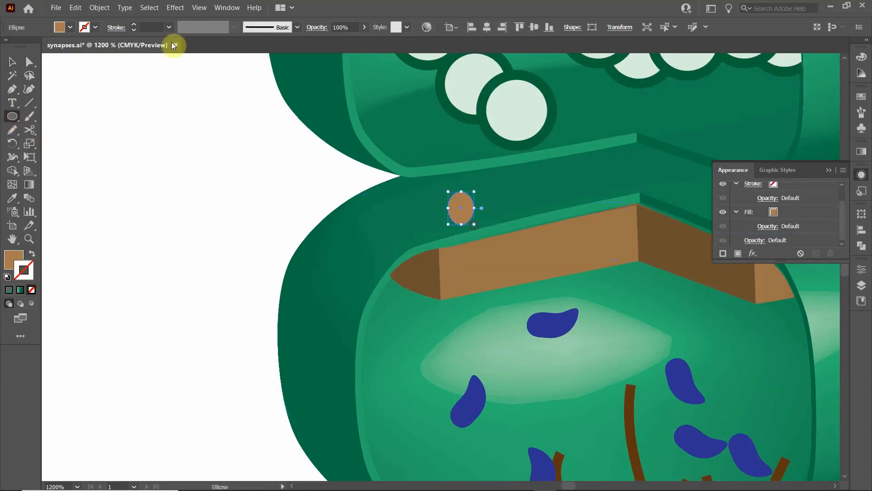
{"action": "left_click", "coordinate": [70, 27]}
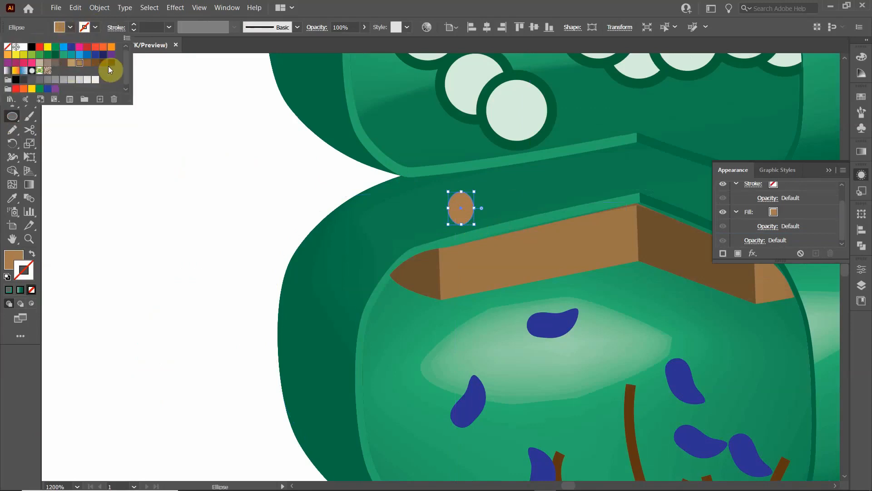
{"action": "left_click", "coordinate": [110, 66]}
{"action": "left_click", "coordinate": [12, 61]}
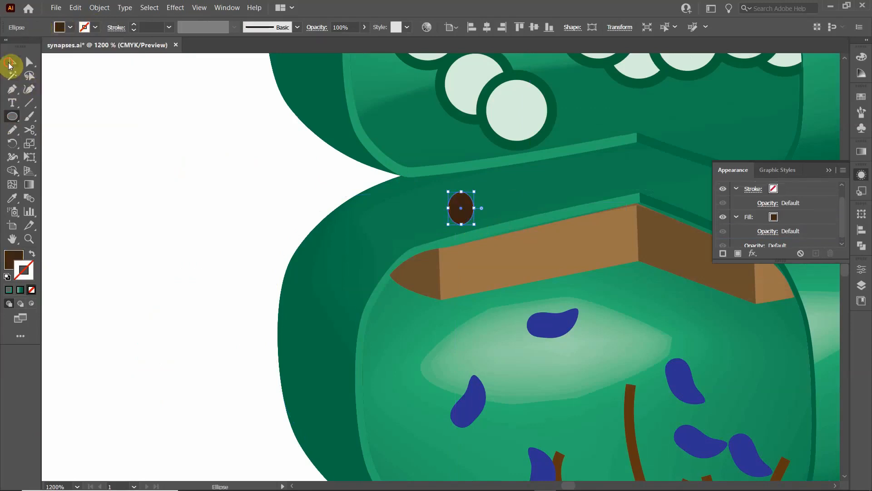
- Cut the dark brown ellipse's outline on both sides of its lower part with the Scissors tool
{"action": "left_click", "coordinate": [29, 130]}
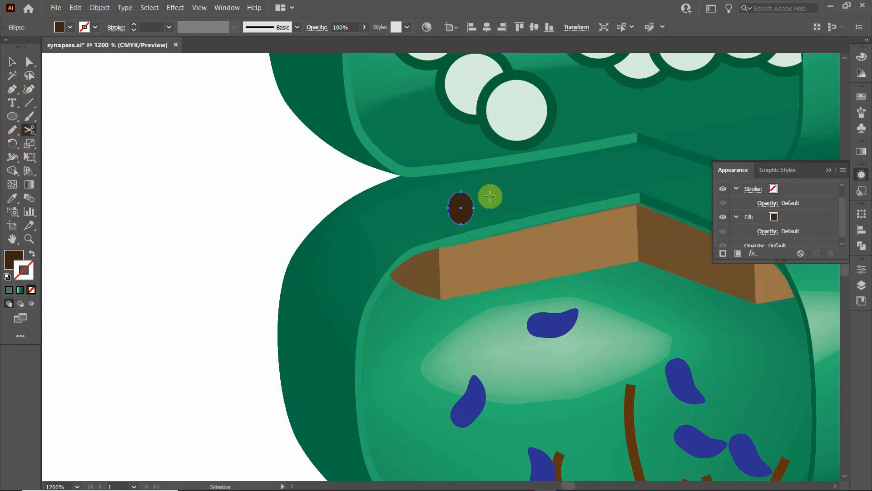
{"action": "left_click", "coordinate": [474, 213]}
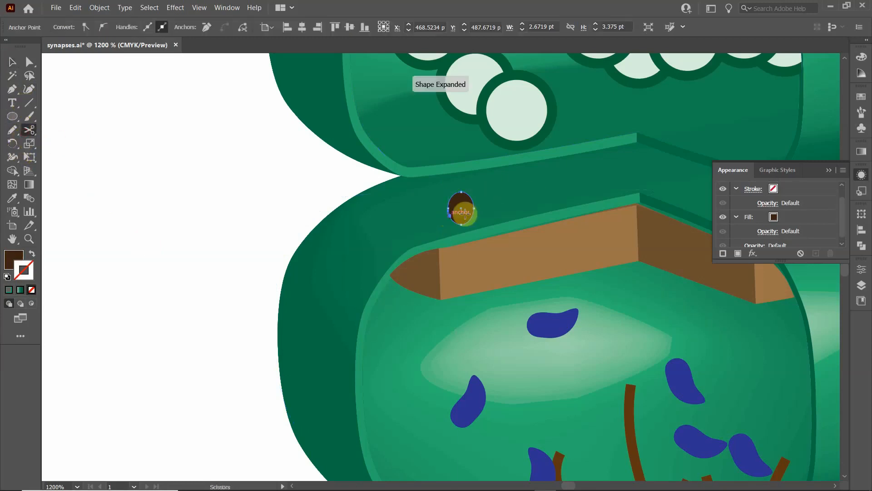
{"action": "left_click", "coordinate": [12, 61]}
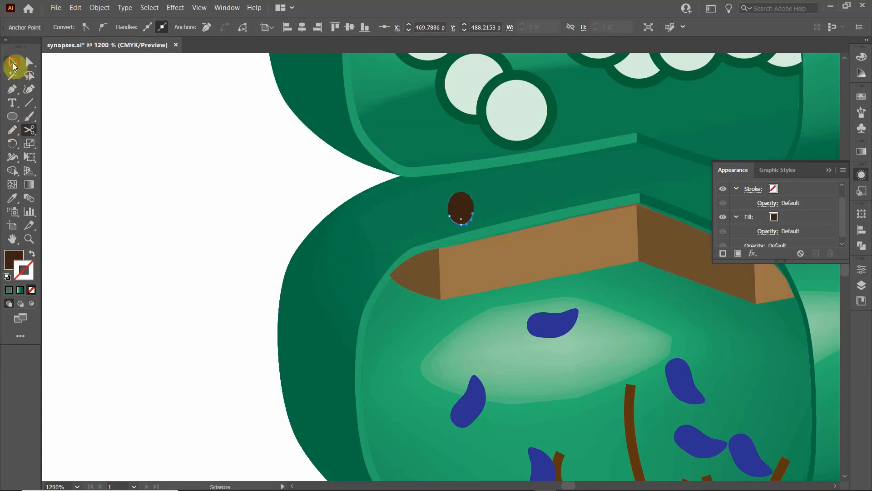
- Delete the cut-off lower piece of the dark brown ellipse above the brown band
{"action": "left_click", "coordinate": [357, 212]}
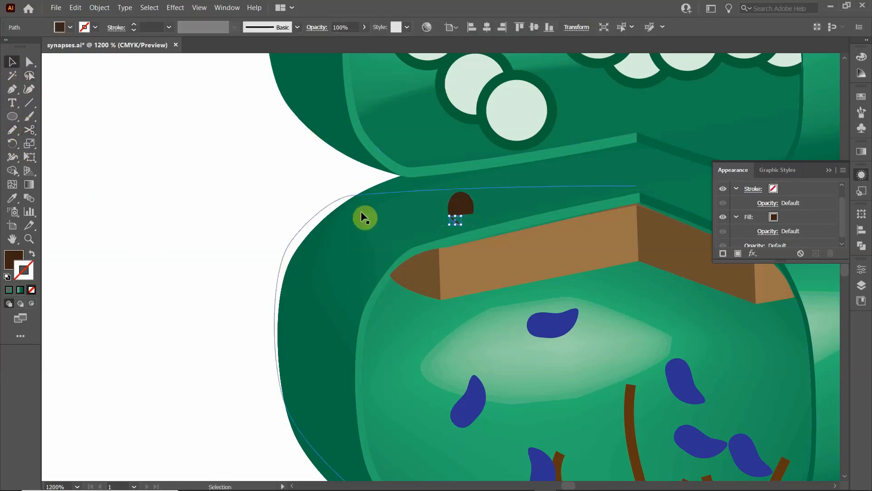
{"action": "left_click", "coordinate": [449, 217]}
{"action": "key", "text": "Delete"}
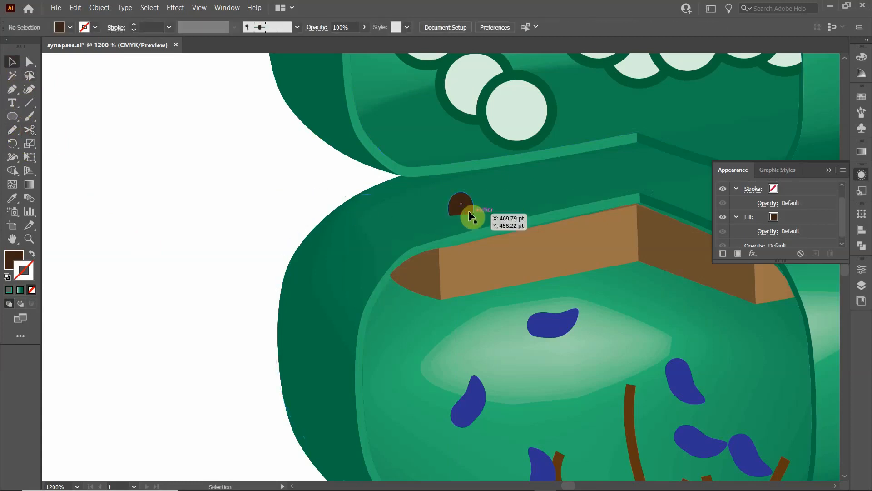
- Close the open bottom of the remaining dark brown shape with a straight segment using the Pen tool
{"action": "left_click", "coordinate": [469, 211]}
{"action": "scroll", "coordinate": [454, 214], "scroll_direction": "up", "scroll_amount": 10}
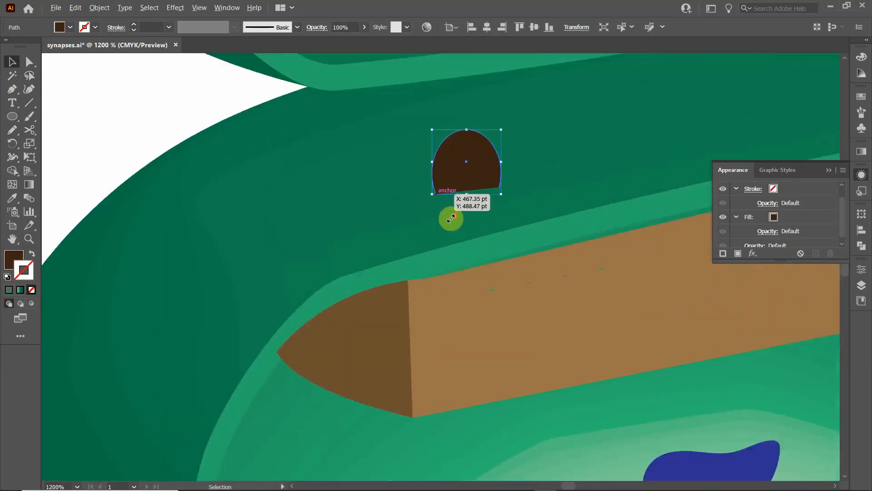
{"action": "left_click_drag", "start_coordinate": [530, 123], "coordinate": [431, 245]}
{"action": "left_click", "coordinate": [13, 89]}
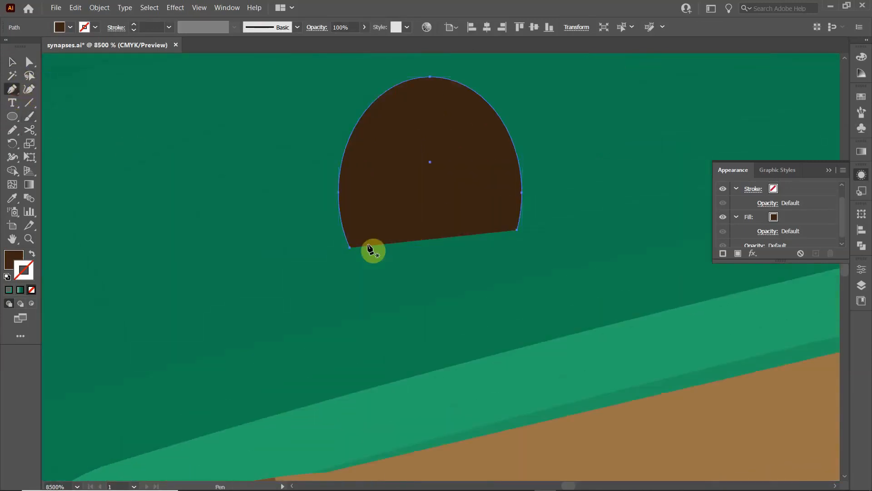
{"action": "left_click", "coordinate": [350, 247]}
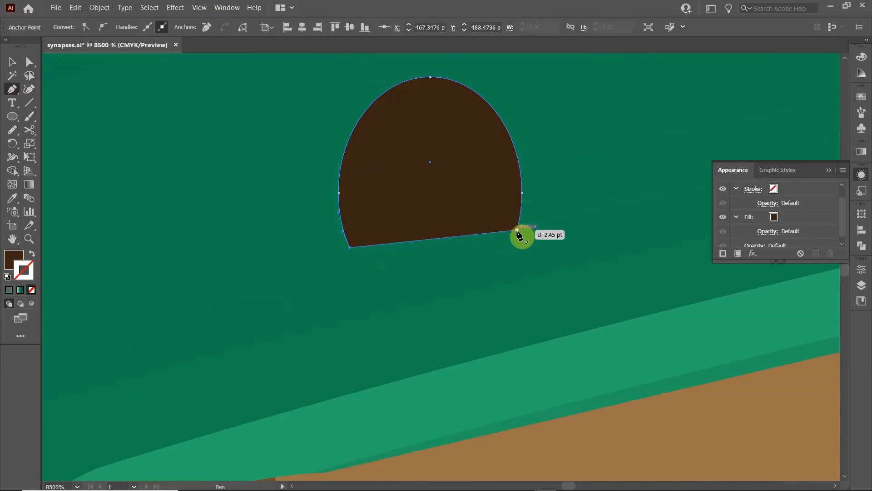
{"action": "left_click", "coordinate": [517, 231]}
- Convert the dark brown shape's lower-left corner to a smooth point and extend its handle so the bottom edge bulges downward
{"action": "left_click", "coordinate": [30, 62]}
{"action": "left_click", "coordinate": [345, 247]}
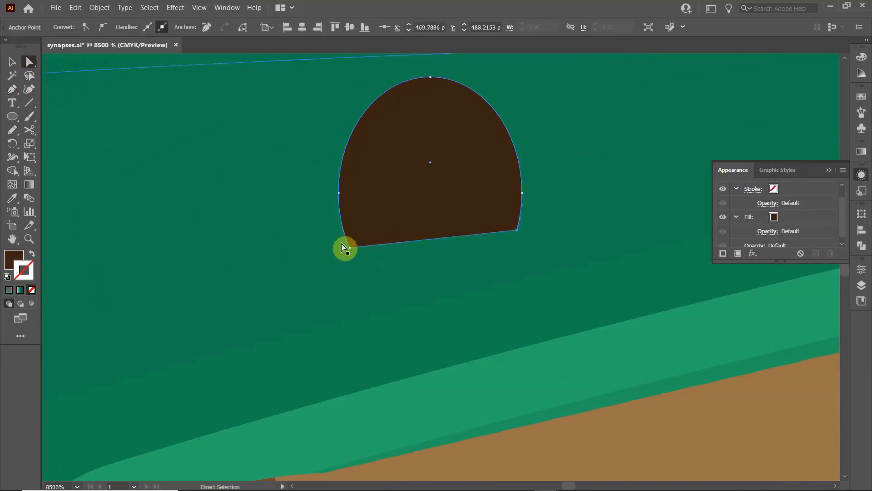
{"action": "left_click", "coordinate": [103, 28]}
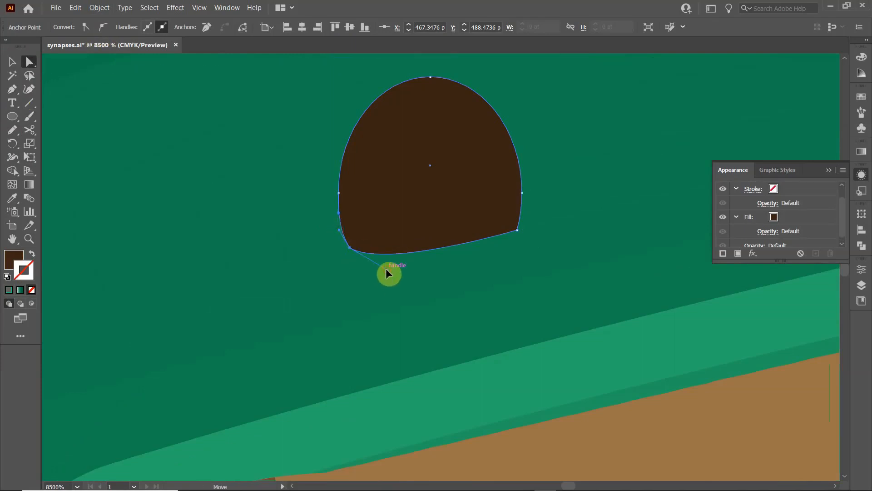
{"action": "left_click_drag", "start_coordinate": [387, 271], "coordinate": [431, 267]}
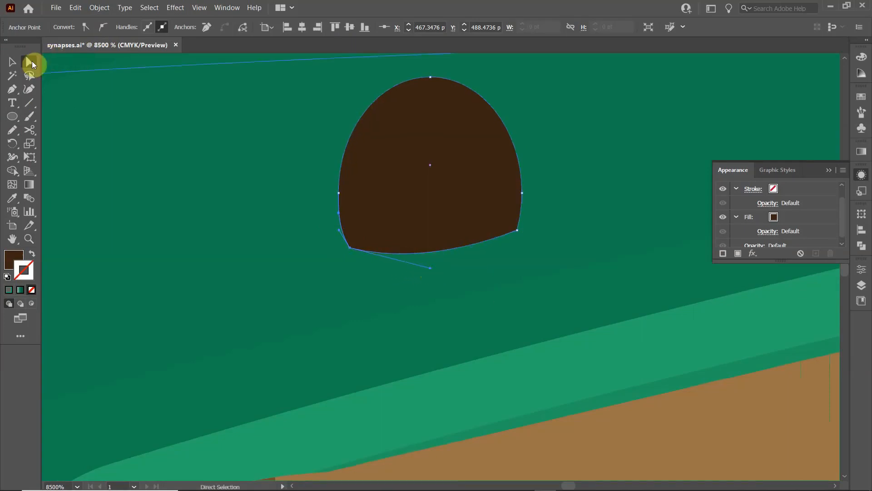
- Place five copies of the dark brown domed shape in a row above the brown band, following its angled rim on both sides
{"action": "key", "text": "v"}
{"action": "scroll", "coordinate": [198, 159], "scroll_direction": "down", "scroll_amount": 6}
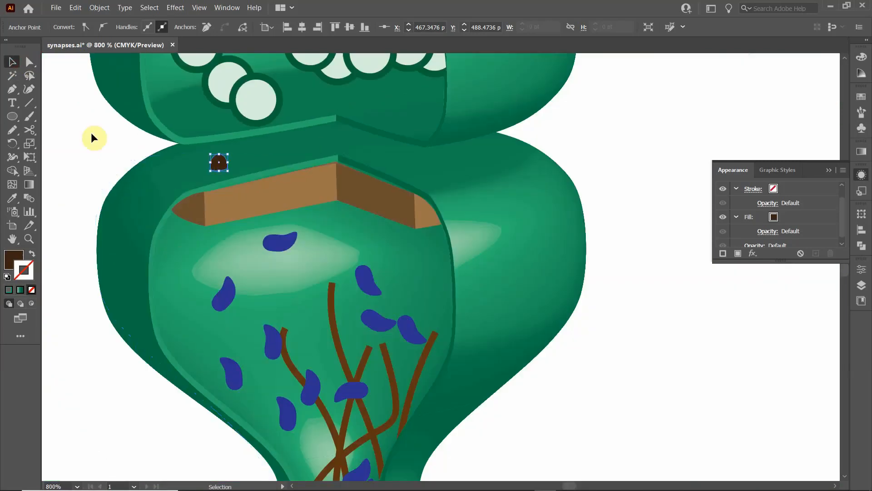
{"action": "left_click", "coordinate": [212, 160]}
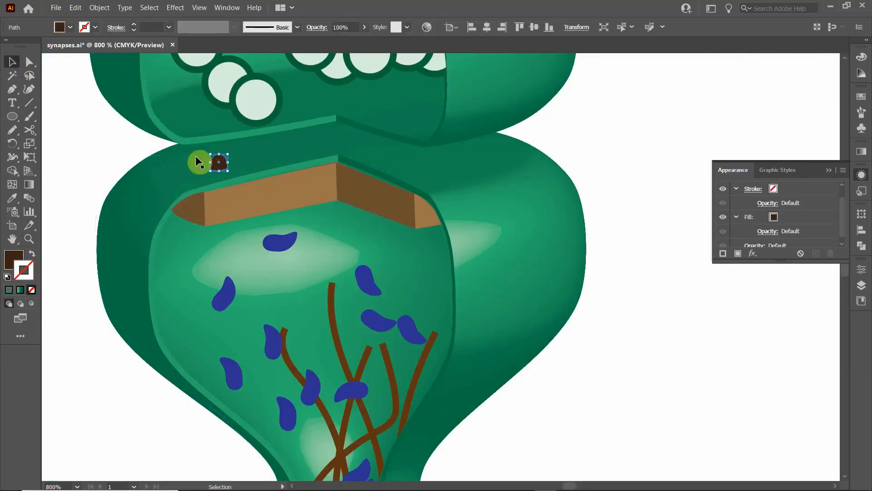
{"action": "left_click_drag", "start_coordinate": [221, 166], "coordinate": [344, 143]}
{"action": "left_click", "coordinate": [69, 167]}
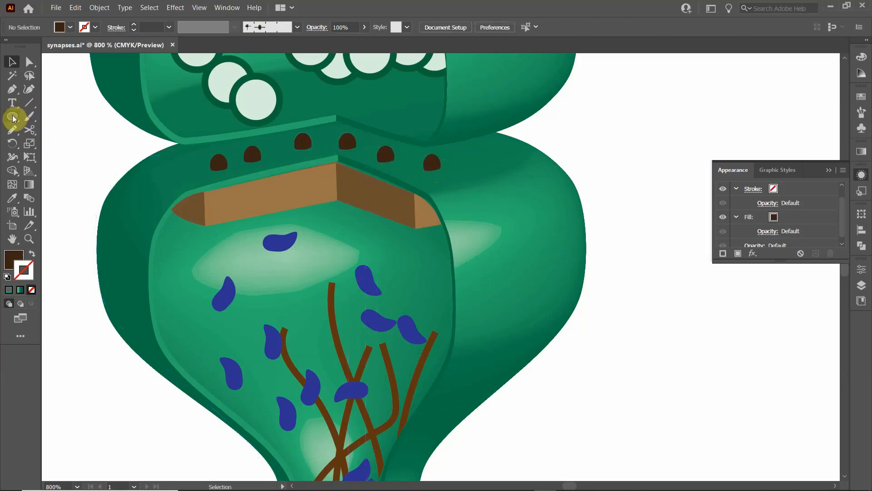
- Draw a tall, narrow dark brown ellipse across the brown band's long light section and stretch it slightly upward past the rim
{"action": "left_click_drag", "start_coordinate": [12, 116], "coordinate": [41, 144]}
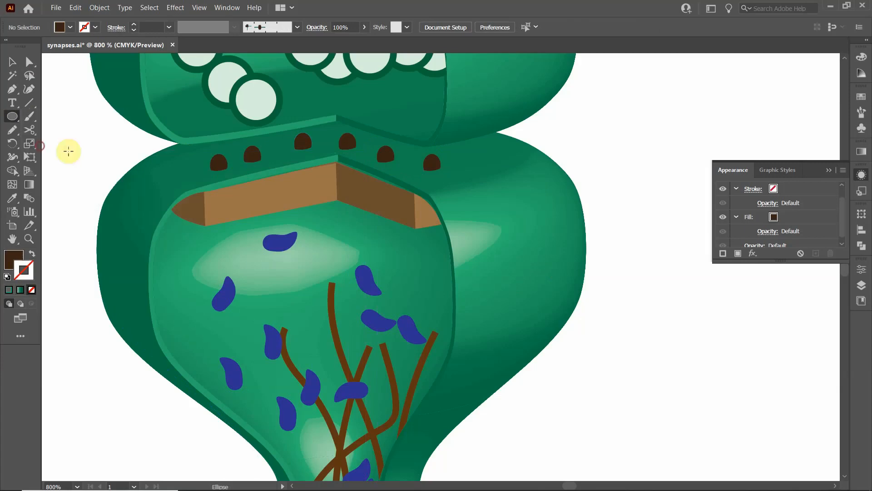
{"action": "left_click_drag", "start_coordinate": [275, 159], "coordinate": [296, 209]}
{"action": "left_click", "coordinate": [12, 61]}
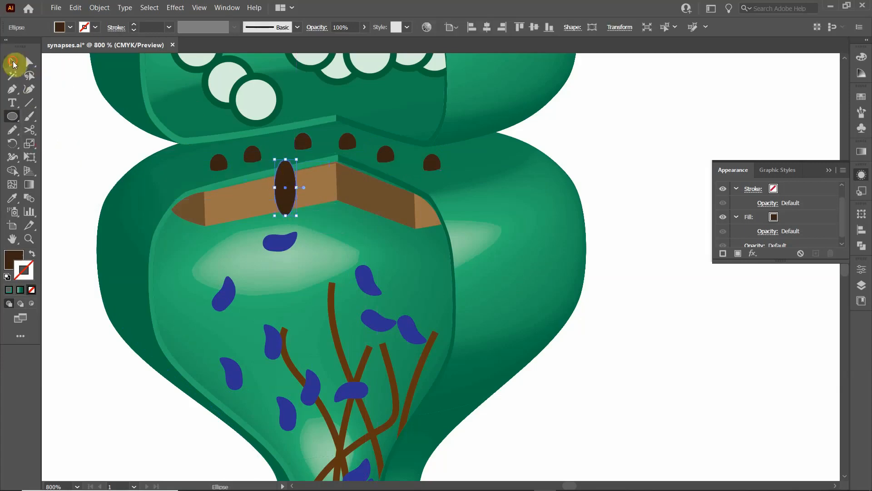
{"action": "left_click_drag", "start_coordinate": [287, 159], "coordinate": [287, 156]}
{"action": "scroll", "coordinate": [287, 163], "scroll_direction": "up", "scroll_amount": 2}
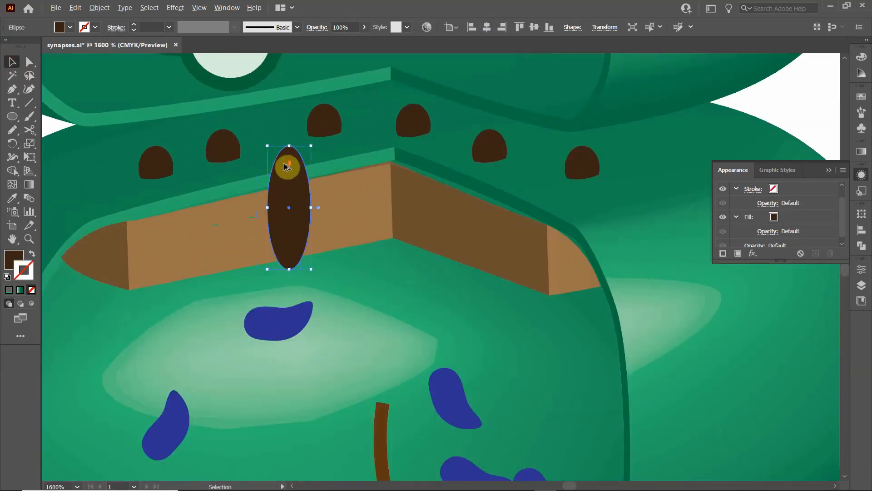
{"action": "scroll", "coordinate": [288, 163], "scroll_direction": "down", "scroll_amount": 3}
{"action": "left_click", "coordinate": [110, 166]}
- Copy the tall dark brown ellipse to the band's left part, slightly lower so it follows the band's slope
{"action": "scroll", "coordinate": [110, 165], "scroll_direction": "down", "scroll_amount": 4}
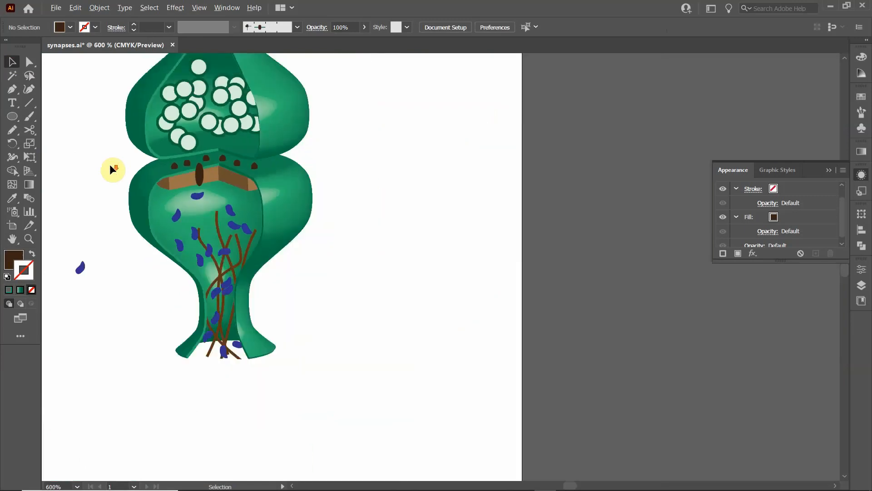
{"action": "scroll", "coordinate": [93, 159], "scroll_direction": "up", "scroll_amount": 1}
{"action": "scroll", "coordinate": [220, 173], "scroll_direction": "up", "scroll_amount": 3}
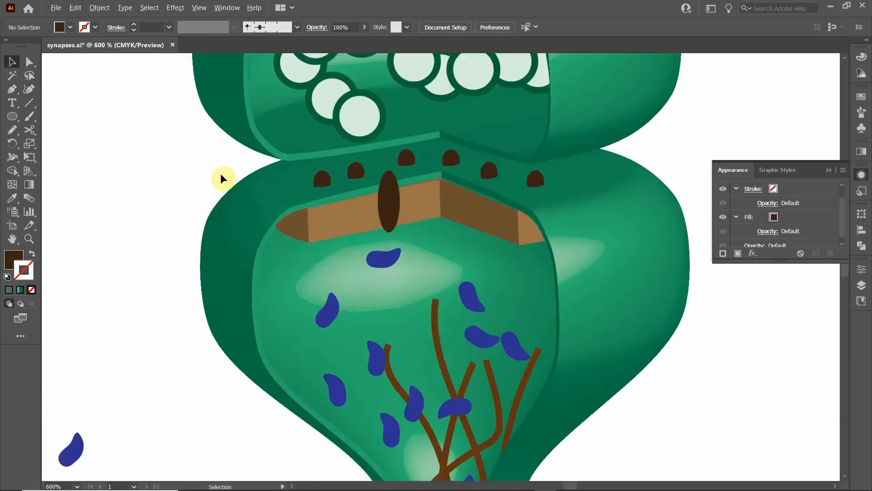
{"action": "scroll", "coordinate": [567, 227], "scroll_direction": "up", "scroll_amount": 2}
{"action": "left_click_drag", "start_coordinate": [647, 231], "coordinate": [555, 250]}
{"action": "left_click", "coordinate": [227, 194]}
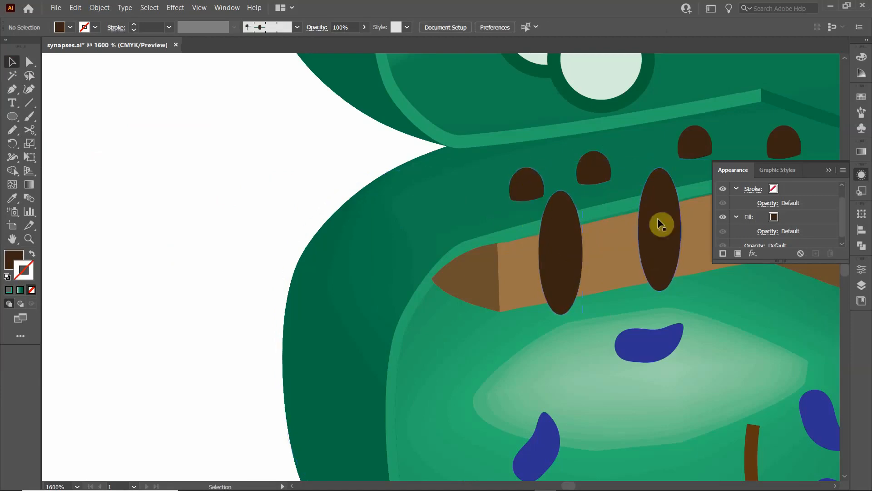
- Examine the right synapse beside the reference illustration and review all the synapse drawings on the artboard
{"action": "scroll", "coordinate": [262, 187], "scroll_direction": "down", "scroll_amount": 6}
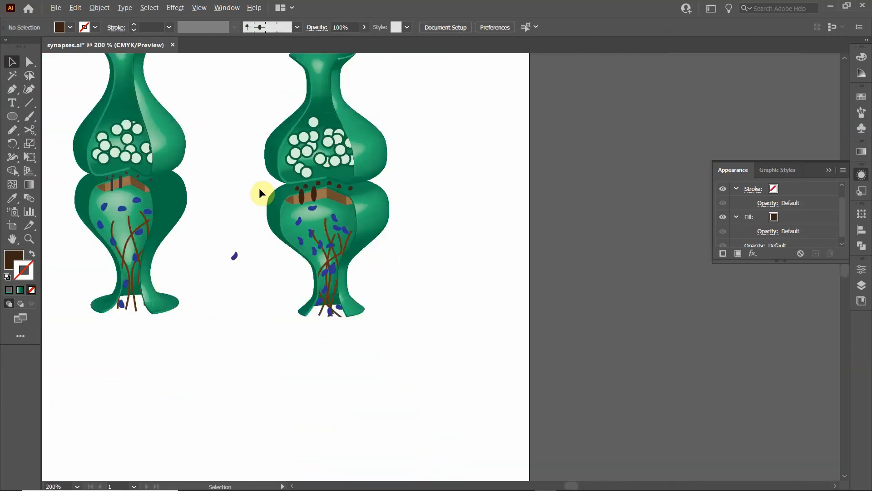
{"action": "left_click_drag", "start_coordinate": [213, 198], "coordinate": [288, 237]}
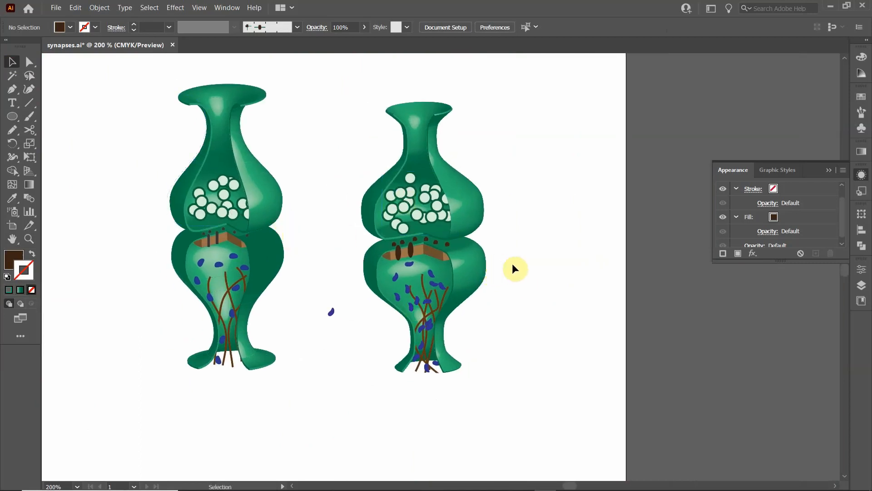
{"action": "scroll", "coordinate": [320, 239], "scroll_direction": "down", "scroll_amount": 1}
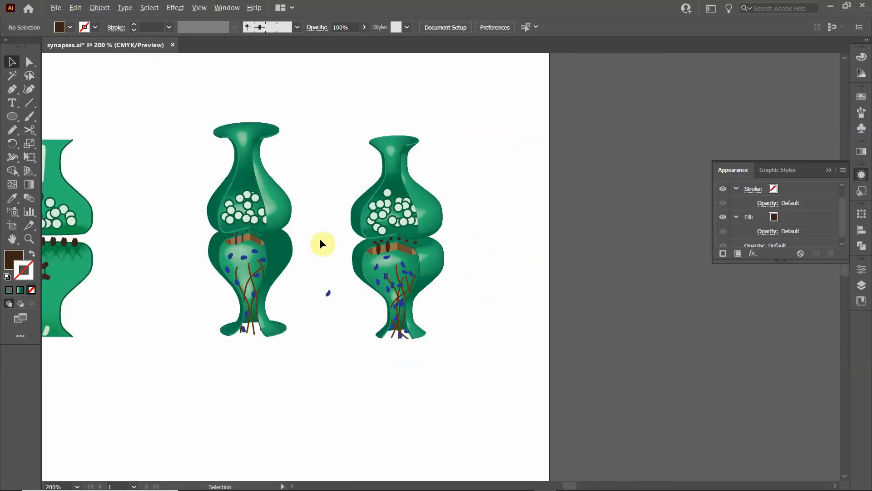
{"action": "scroll", "coordinate": [320, 238], "scroll_direction": "down", "scroll_amount": 3}
{"action": "left_click_drag", "start_coordinate": [323, 228], "coordinate": [363, 312]}
{"action": "left_click_drag", "start_coordinate": [345, 278], "coordinate": [345, 280]}
{"action": "scroll", "coordinate": [344, 275], "scroll_direction": "down", "scroll_amount": 2}
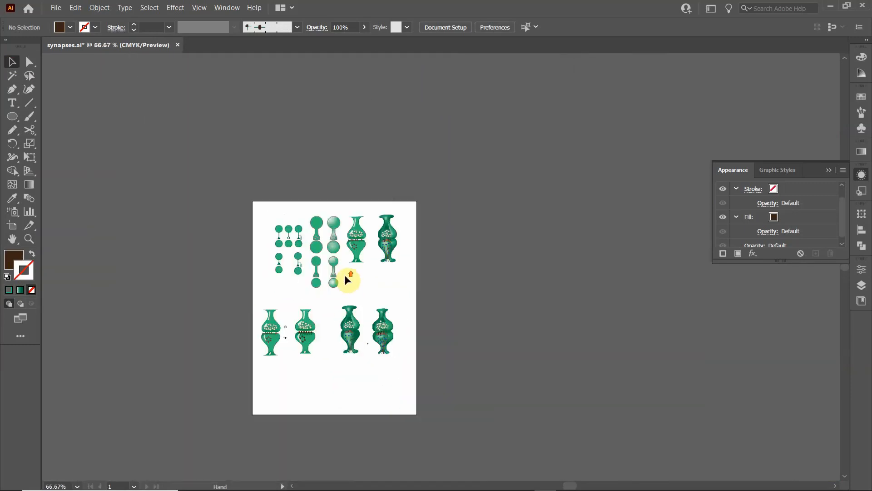
{"action": "scroll", "coordinate": [344, 276], "scroll_direction": "up", "scroll_amount": 2}
{"action": "scroll", "coordinate": [344, 275], "scroll_direction": "up", "scroll_amount": 2}
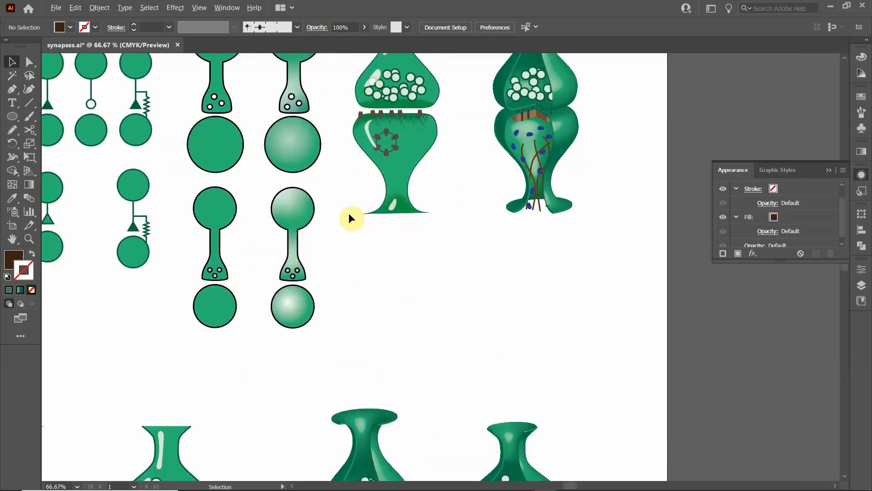
{"action": "left_click_drag", "start_coordinate": [380, 241], "coordinate": [459, 345]}
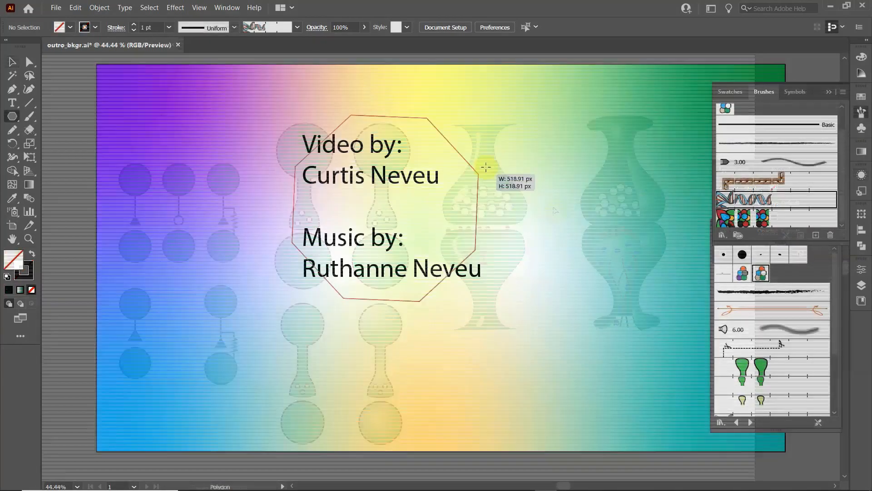
- Draw an octagon around the credits text in outro_bkgr.ai and apply the DNA helix pattern brush to its outline
{"action": "mouse_move", "coordinate": [484, 171]}
{"action": "left_mouse_down"}
{"action": "mouse_move", "coordinate": [507, 150]}
{"action": "mouse_move", "coordinate": [522, 156]}
{"action": "left_mouse_up"}
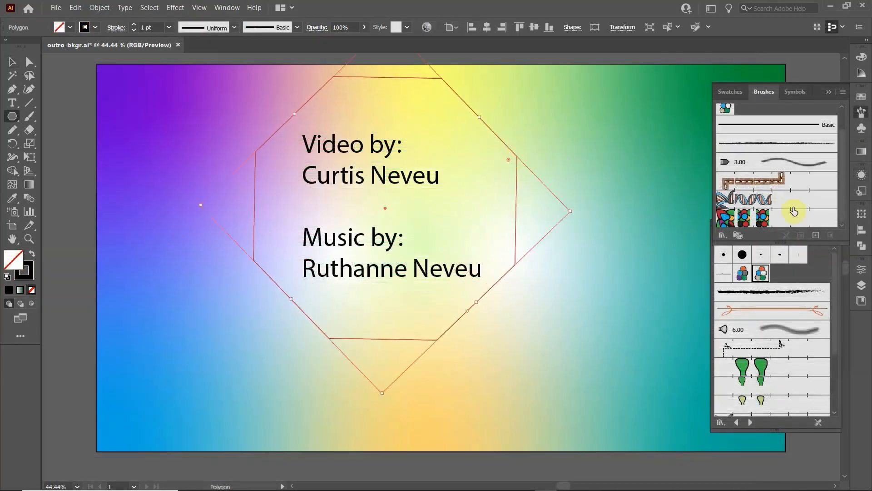
{"action": "left_click", "coordinate": [782, 199]}
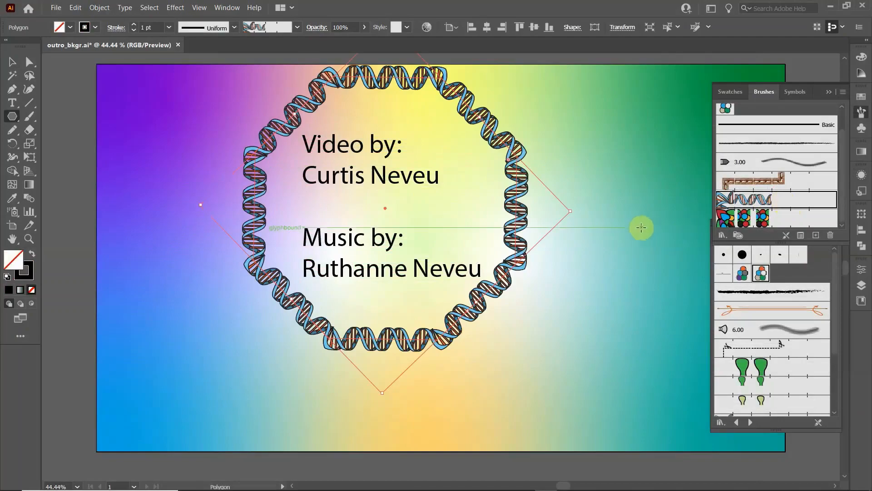